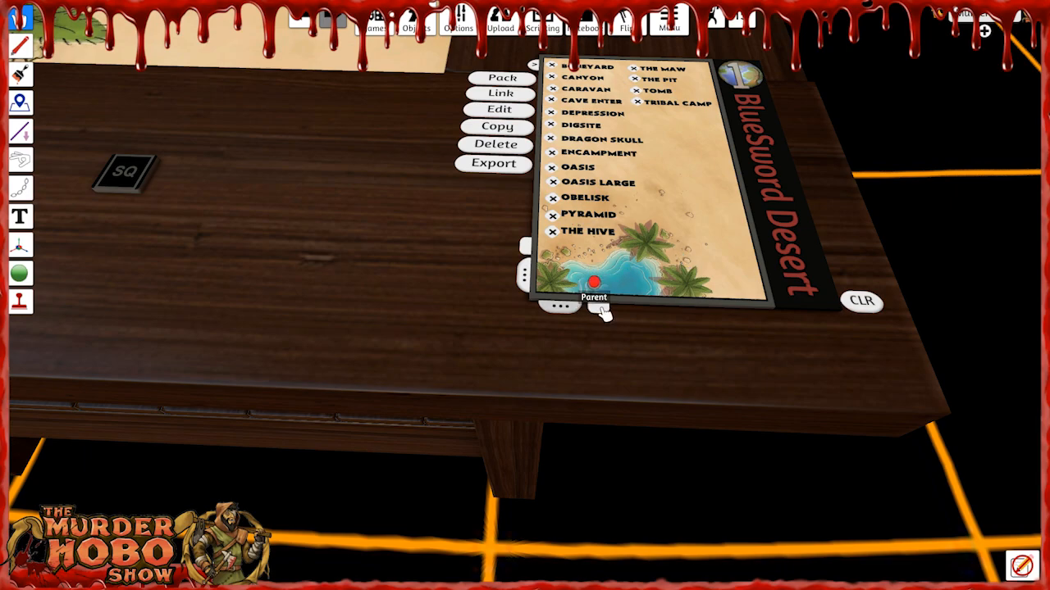
Load the Oasis Large map from the BlueSword Desert location list.
scroll(524, 301, down, 1)
right_drag(510, 300, 443, 209)
scroll(464, 298, down, 3)
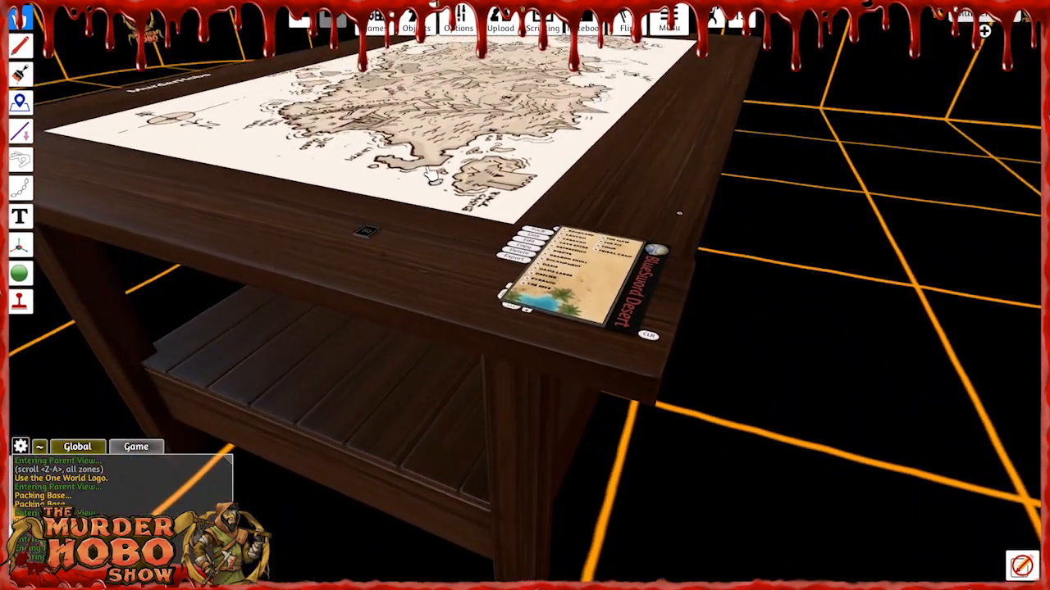
key(w)
scroll(568, 304, up, 2)
right_drag(668, 283, 683, 280)
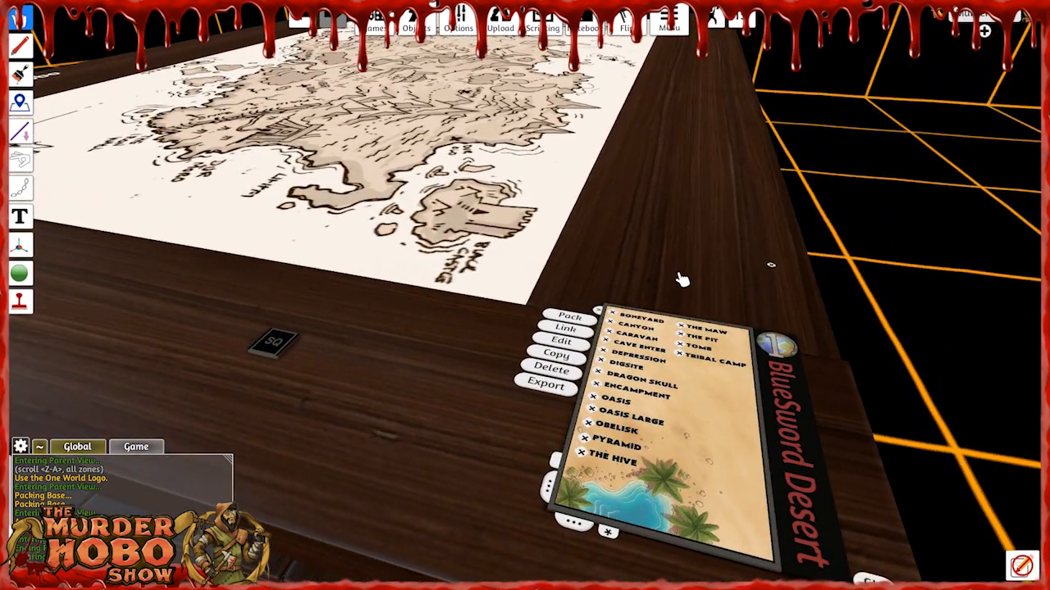
click(592, 410)
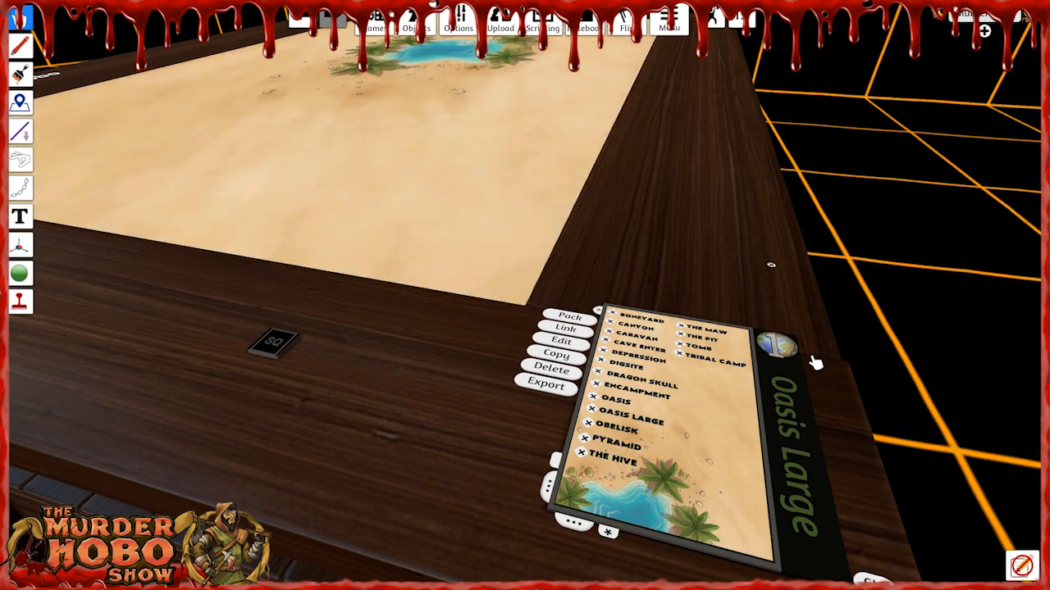
Spawn the Sand Skiff Red and the red sand skimmer from the saved objects onto the oasis map.
key(w)
right_drag(513, 281, 520, 122)
scroll(198, 266, down, 5)
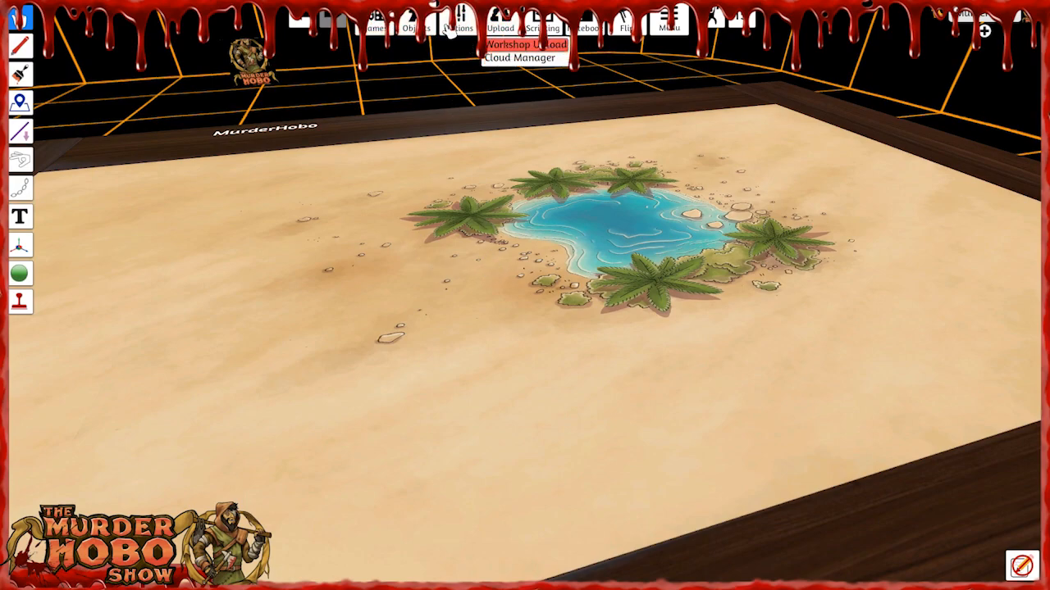
mouse_move(410, 24)
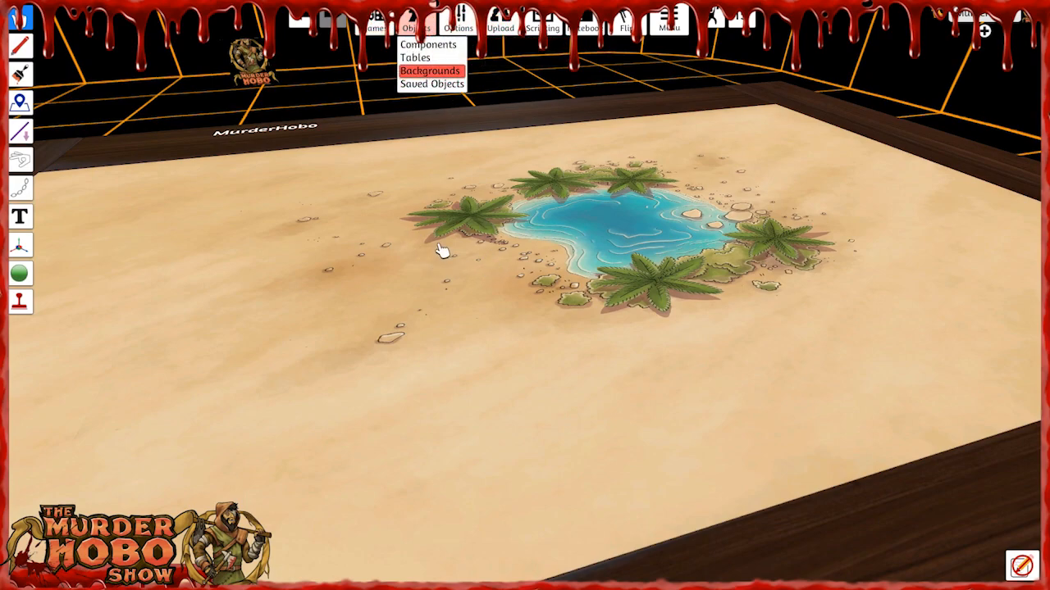
click(432, 83)
click(888, 500)
click(762, 174)
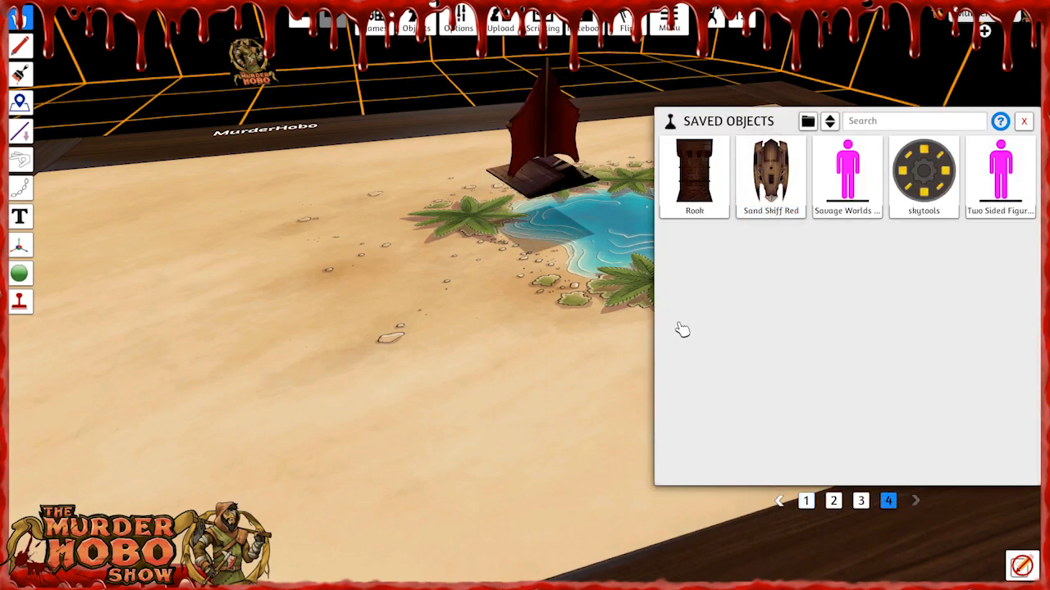
click(861, 501)
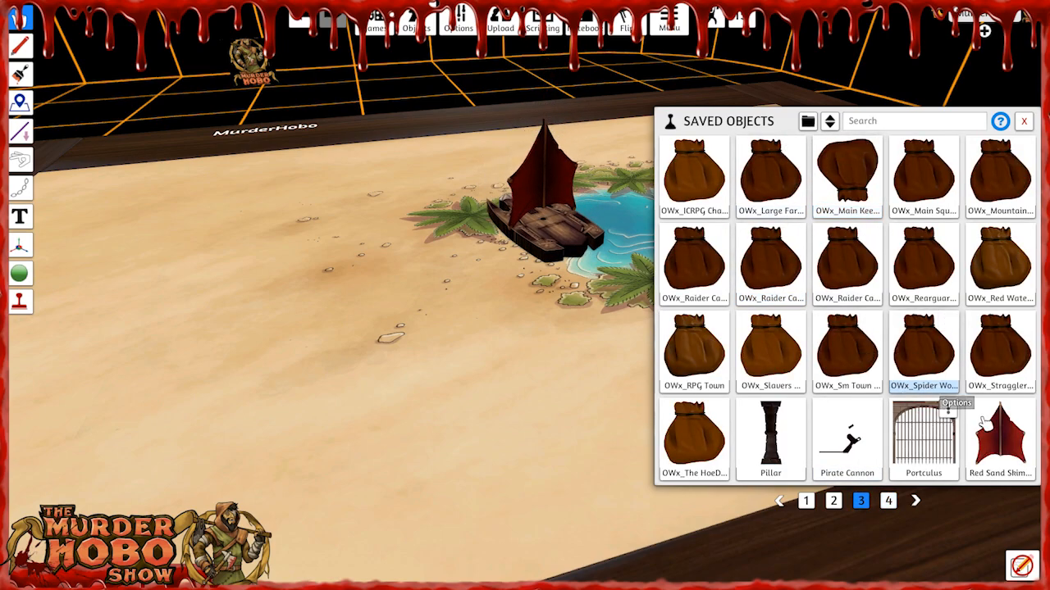
click(1024, 122)
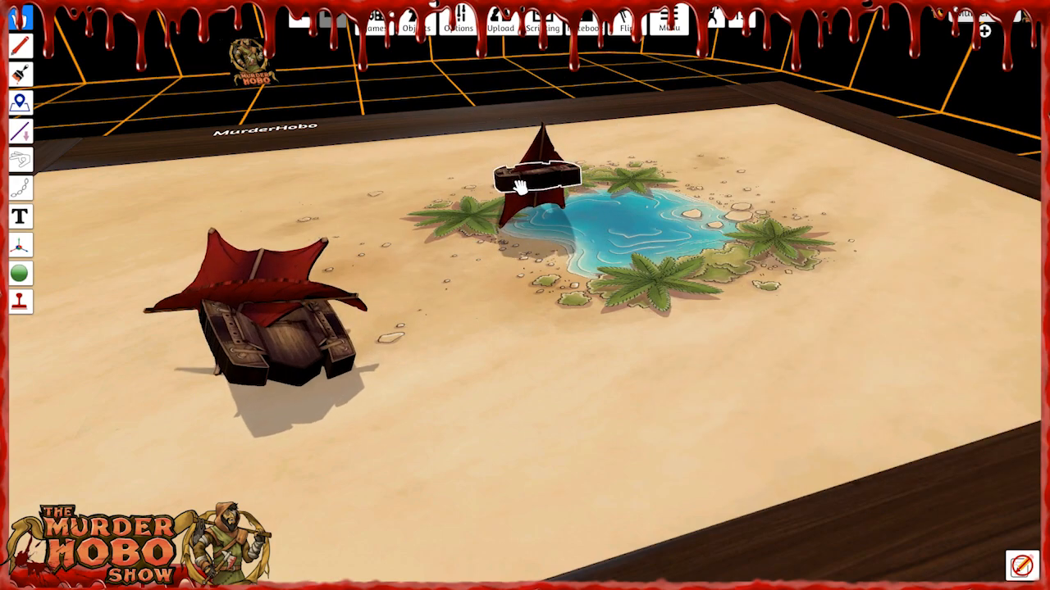
Place the two red-sailed ships on opposite sides of the oasis and rotate them to face the water.
drag(520, 188, 492, 246)
drag(476, 330, 748, 165)
drag(175, 401, 431, 282)
key(e)
key(e)
key(e)
key(e)
key(e)
right_drag(608, 358, 377, 375)
drag(796, 331, 661, 335)
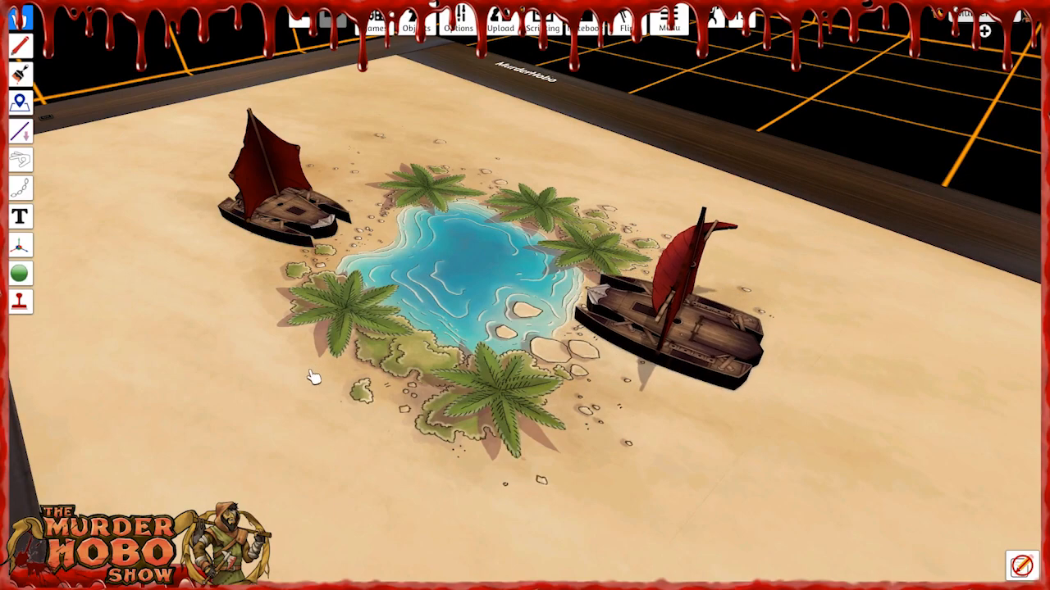
key(a)
drag(387, 219, 427, 222)
right_drag(412, 394, 547, 386)
scroll(544, 384, down, 2)
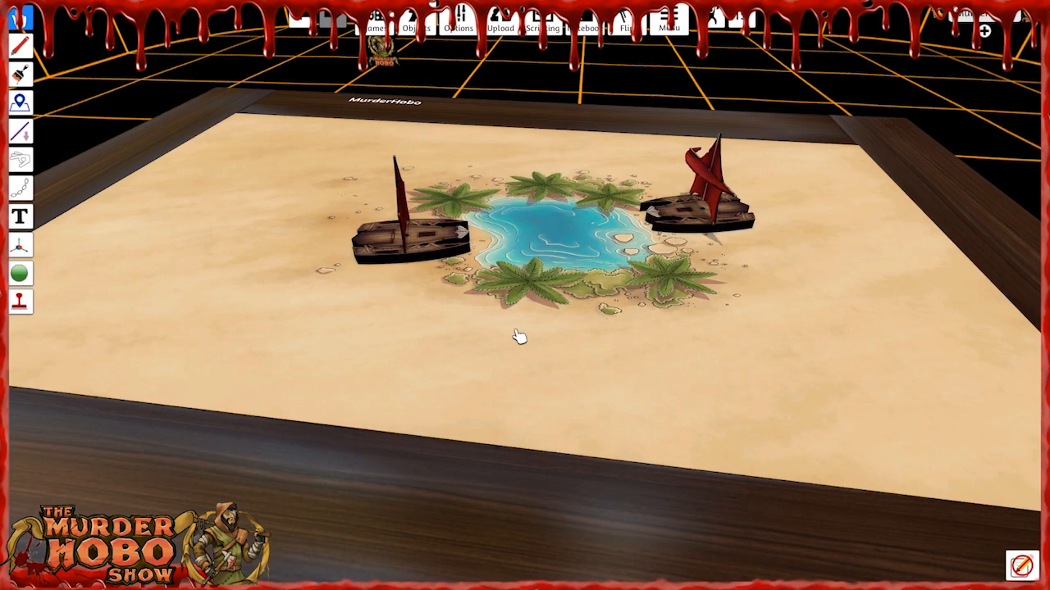
Change the player colour to black.
click(989, 19)
click(976, 42)
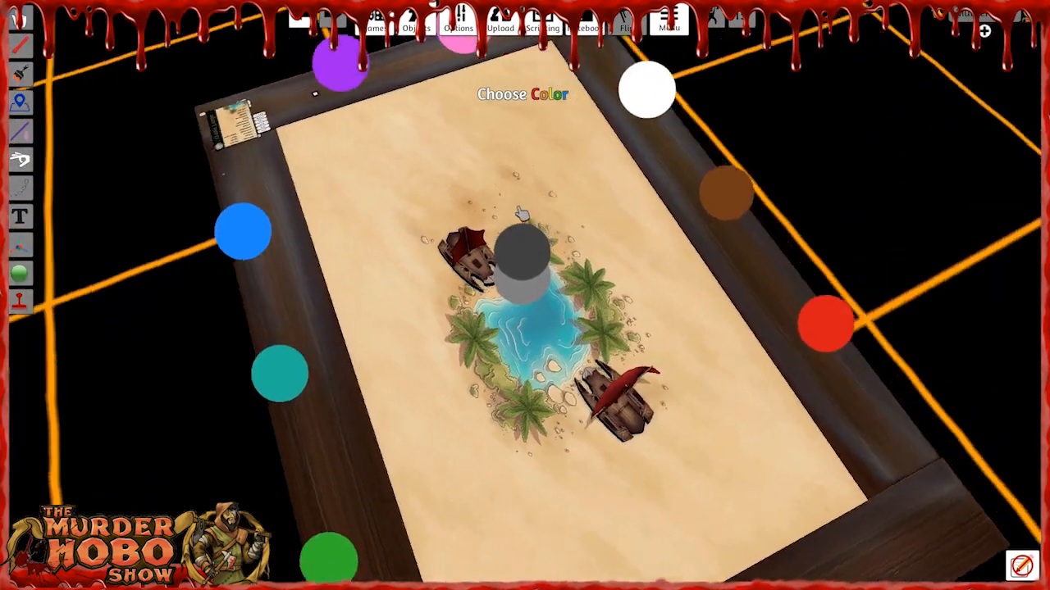
click(523, 244)
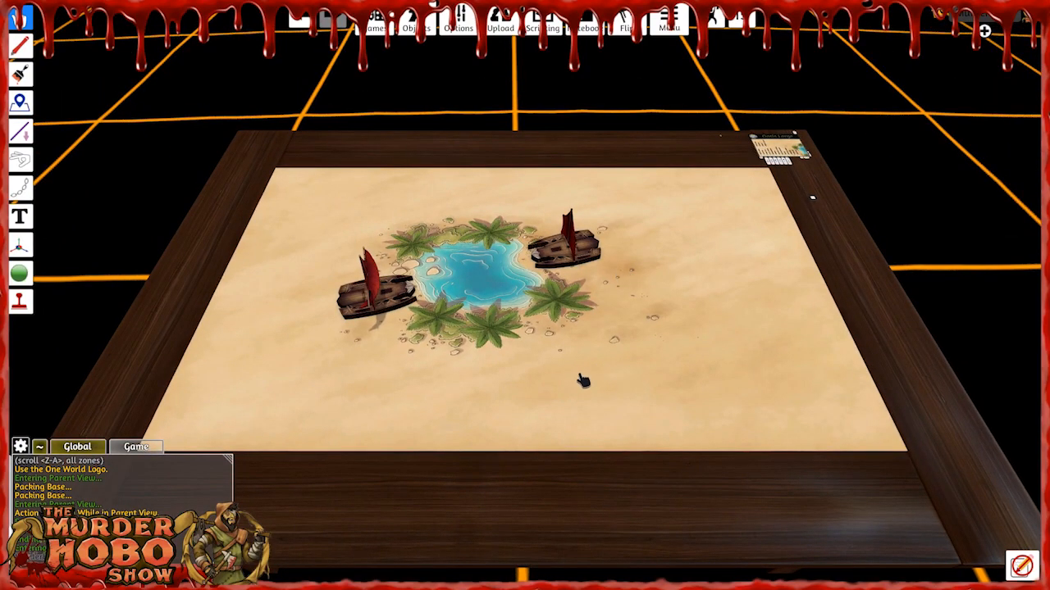
Examine the two ships and their sails beside the oasis from several angles.
scroll(588, 382, down, 2)
right_drag(525, 354, 554, 394)
right_drag(536, 327, 475, 307)
right_drag(537, 368, 809, 307)
scroll(492, 336, up, 8)
right_drag(744, 346, 714, 333)
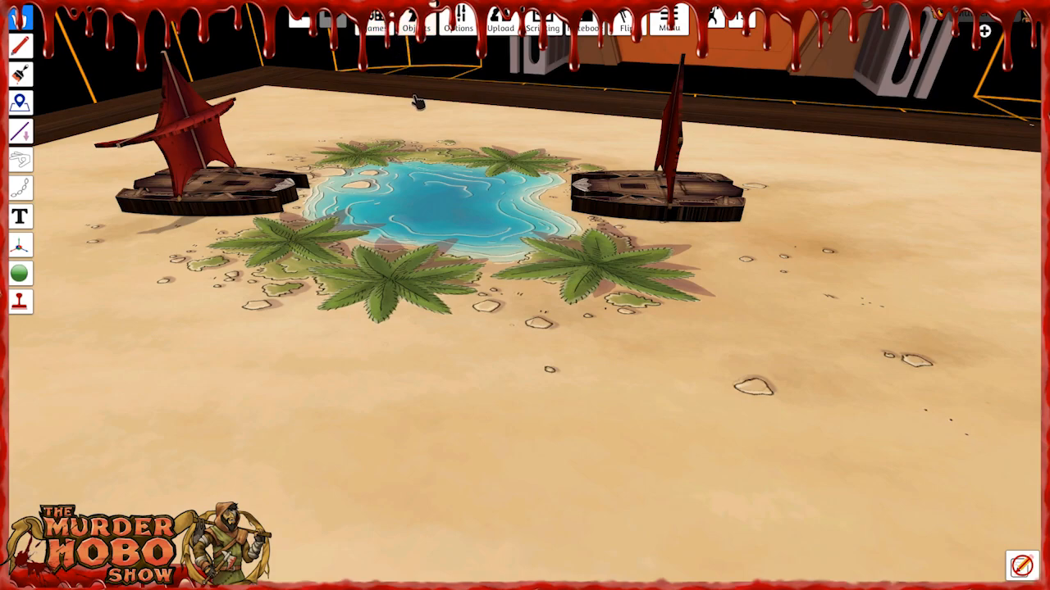
right_drag(503, 318, 727, 269)
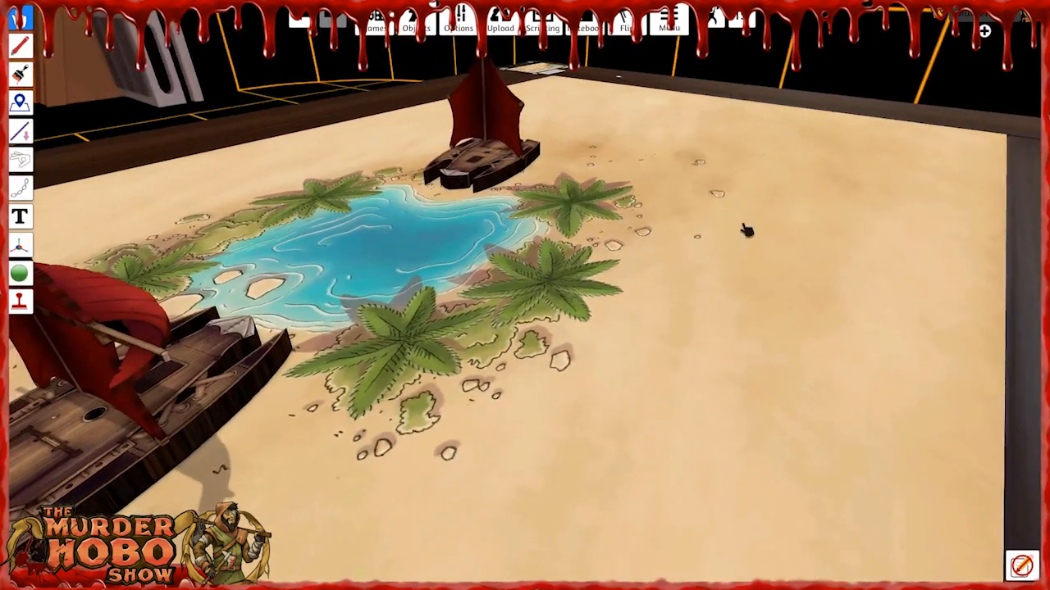
scroll(560, 353, down, 4)
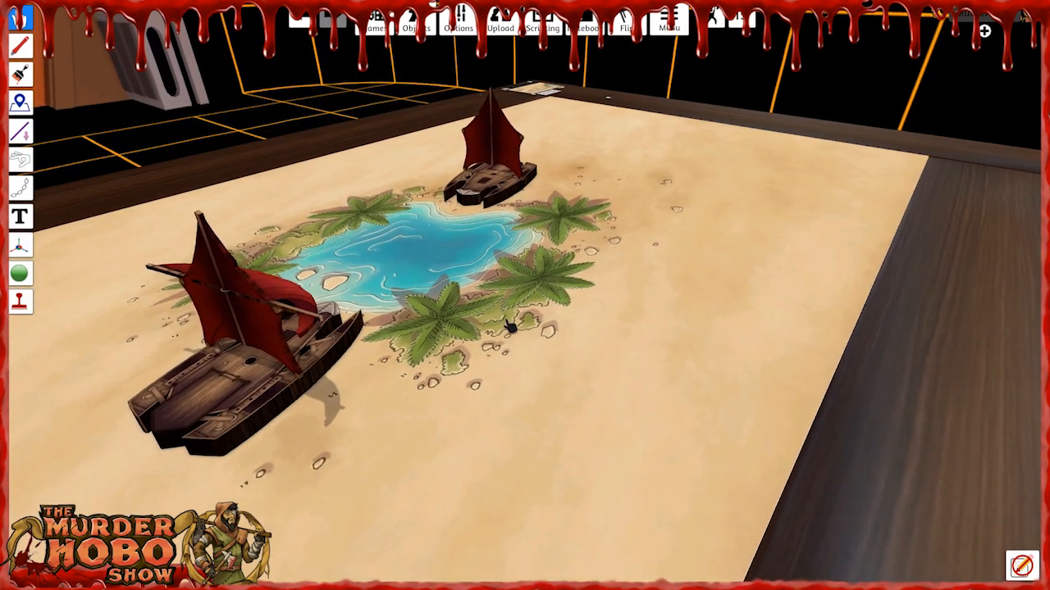
scroll(435, 414, down, 3)
right_drag(438, 415, 356, 366)
right_drag(465, 305, 435, 315)
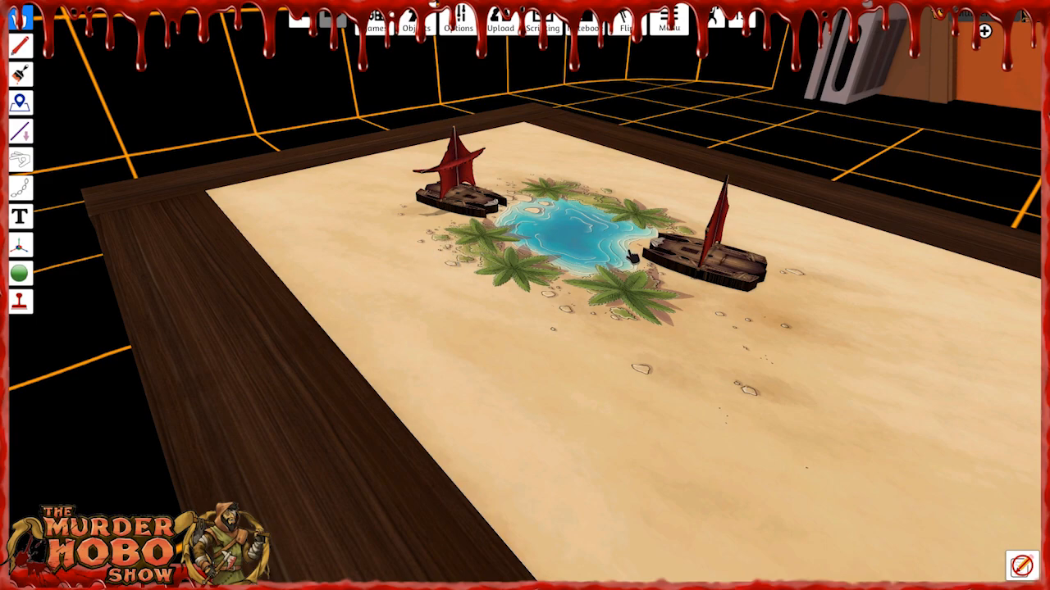
scroll(555, 319, down, 2)
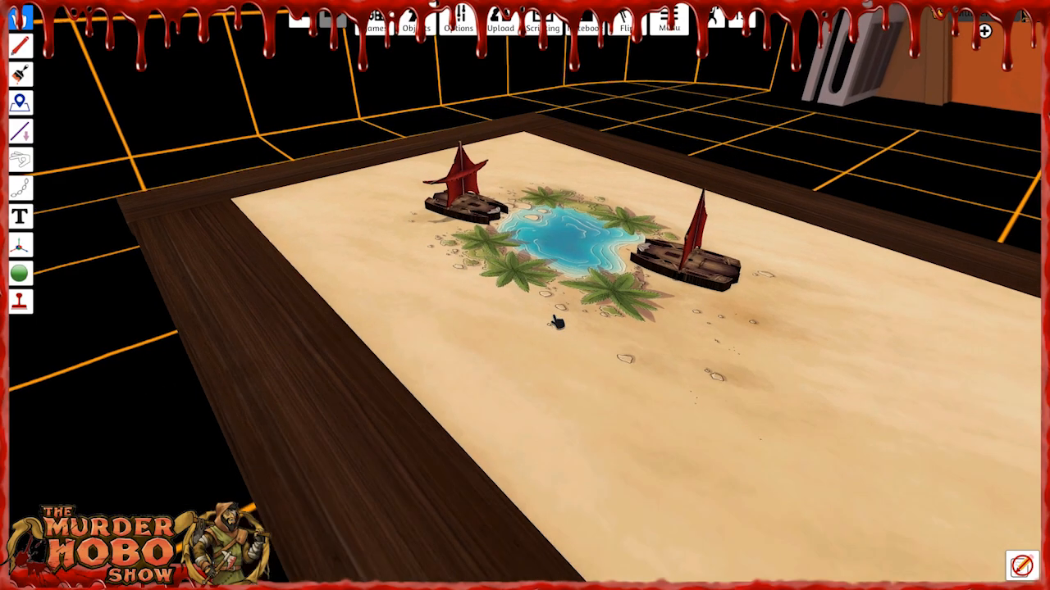
right_drag(562, 341, 763, 323)
scroll(603, 350, up, 2)
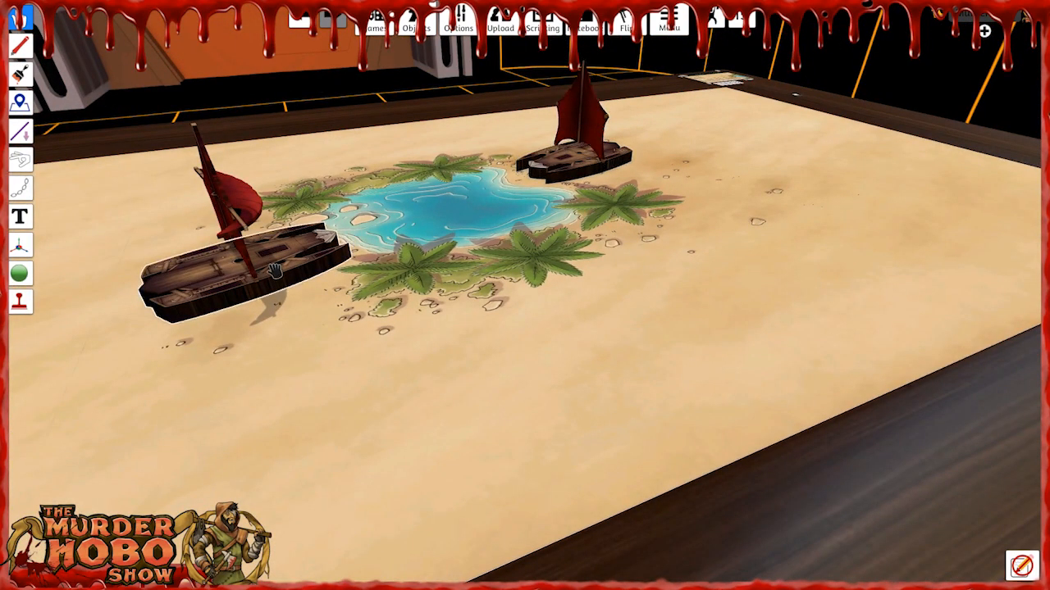
scroll(428, 356, down, 2)
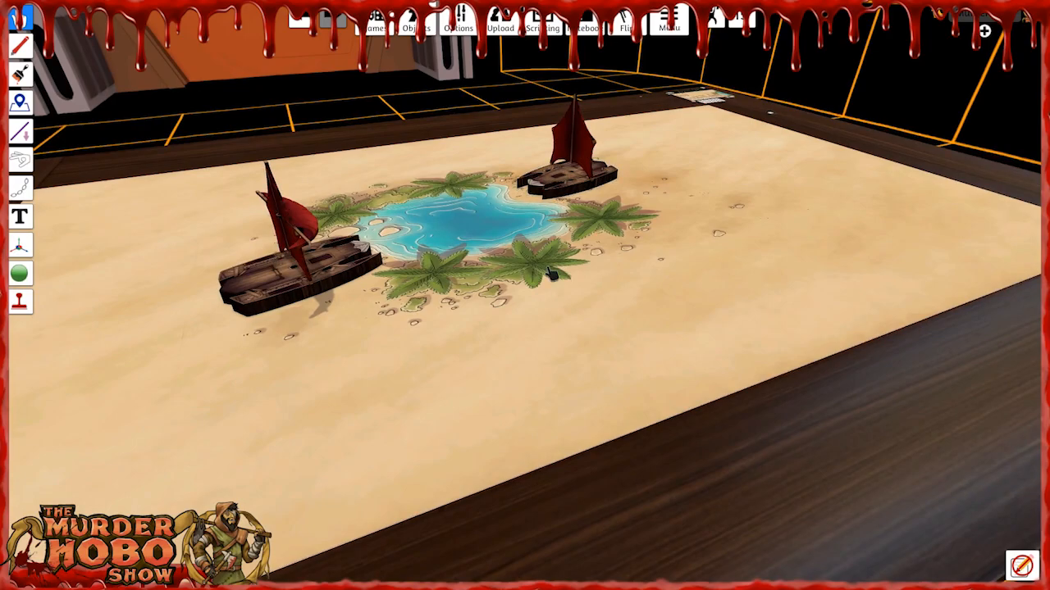
right_drag(491, 309, 426, 230)
right_drag(595, 277, 216, 261)
right_drag(219, 305, 531, 317)
Leave the parent view on the One World hub and pack the Oasis Large map with its ships.
key(s)
scroll(486, 316, up, 4)
key(s)
key(d)
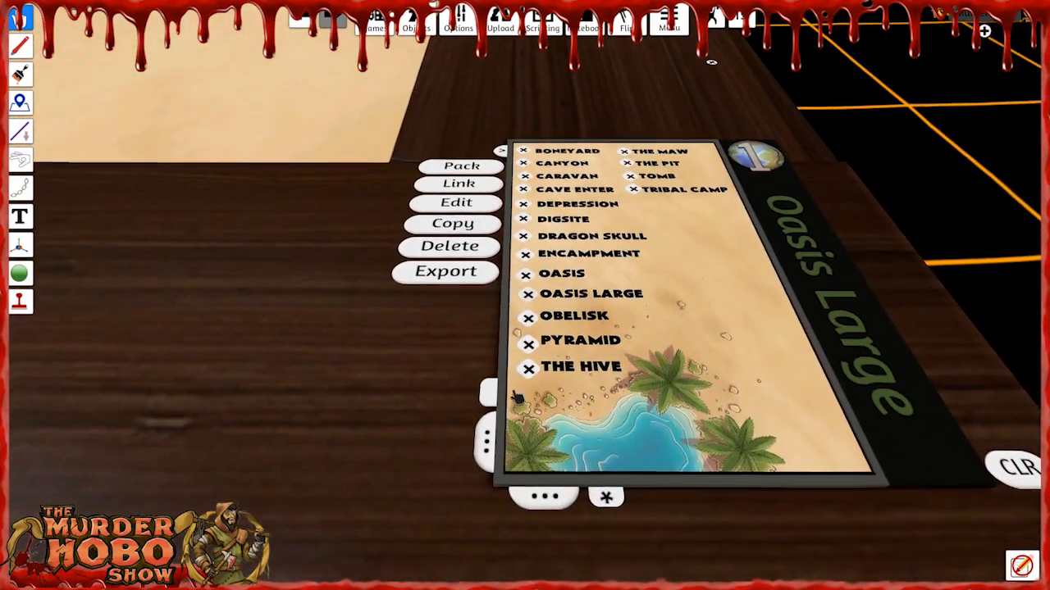
click(606, 497)
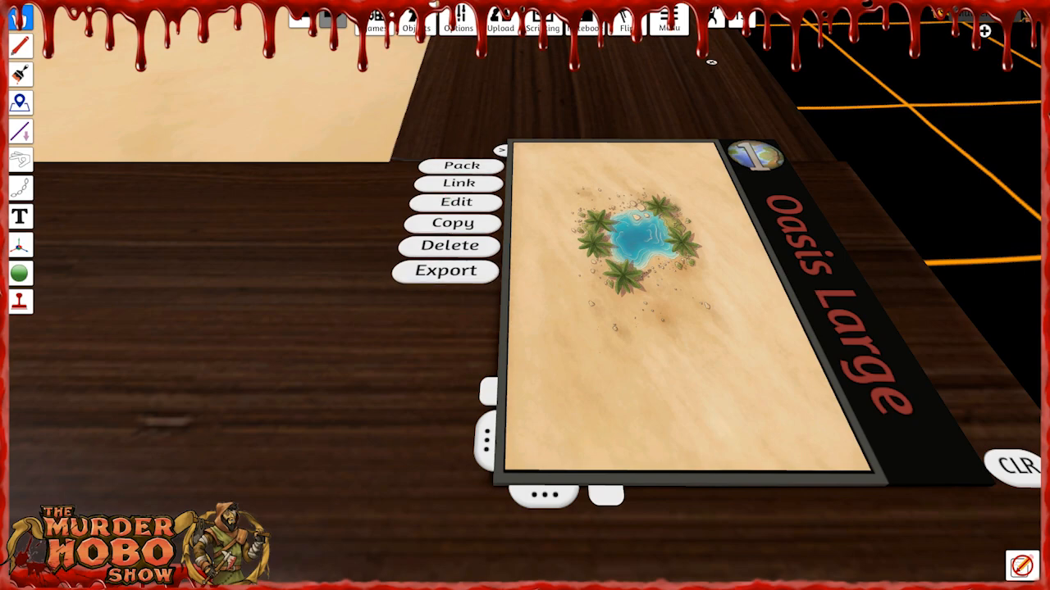
click(462, 167)
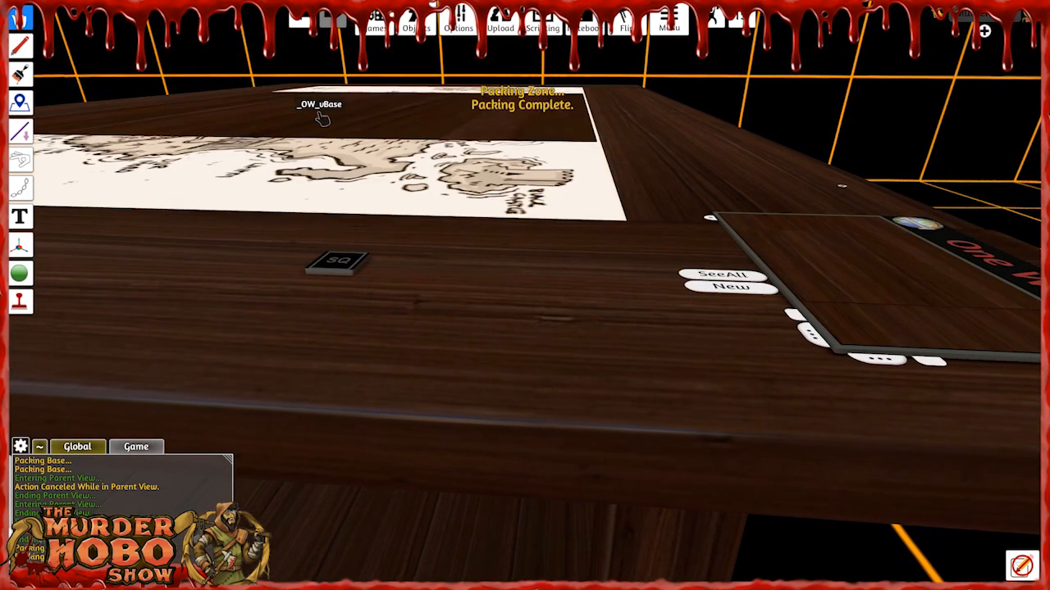
Cycle through the stored One World maps to BlueSword Desert and open its location list.
right_drag(456, 129, 467, 312)
key(d)
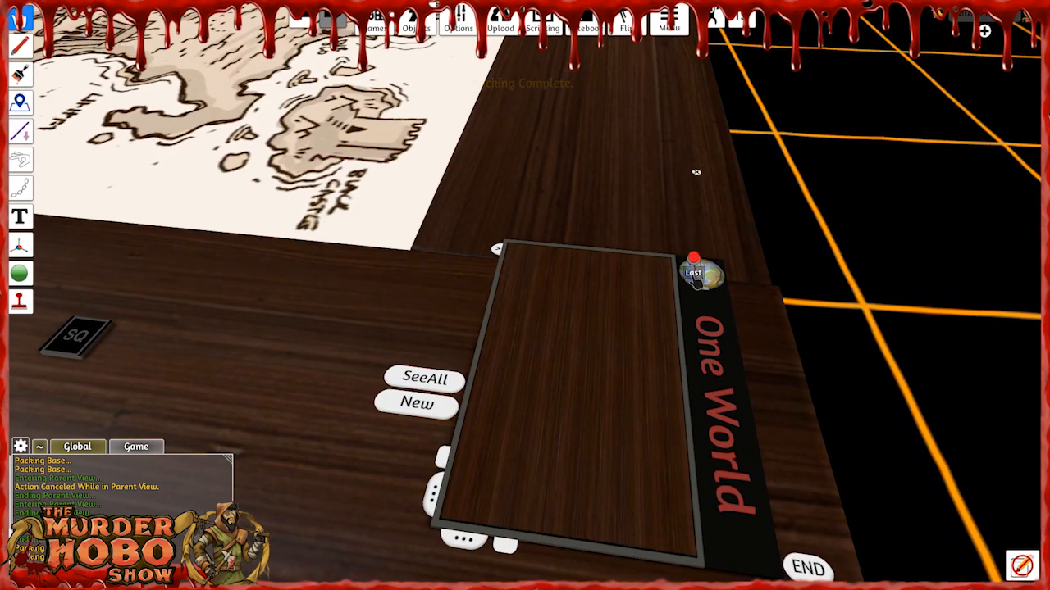
click(696, 290)
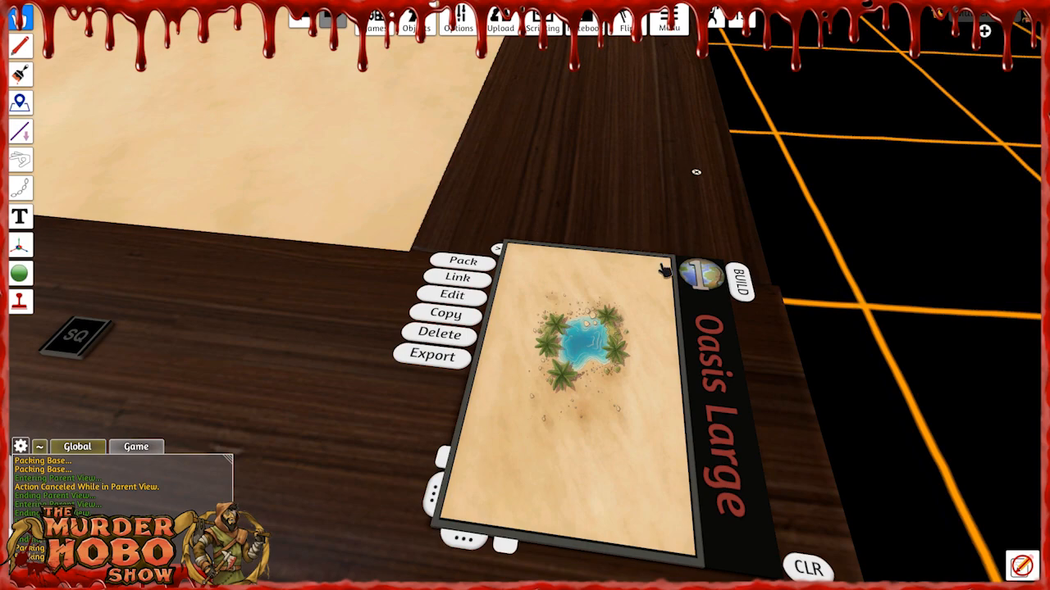
click(722, 281)
click(721, 280)
click(721, 280)
click(722, 280)
click(721, 280)
click(721, 280)
click(722, 281)
click(721, 281)
click(722, 280)
click(722, 281)
click(721, 281)
click(722, 280)
click(722, 280)
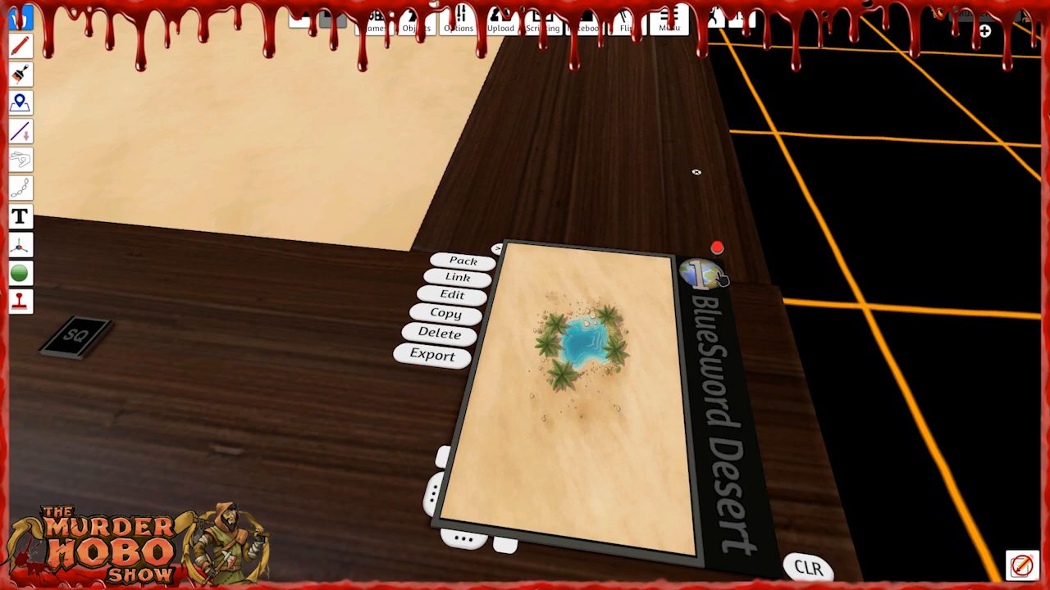
click(710, 359)
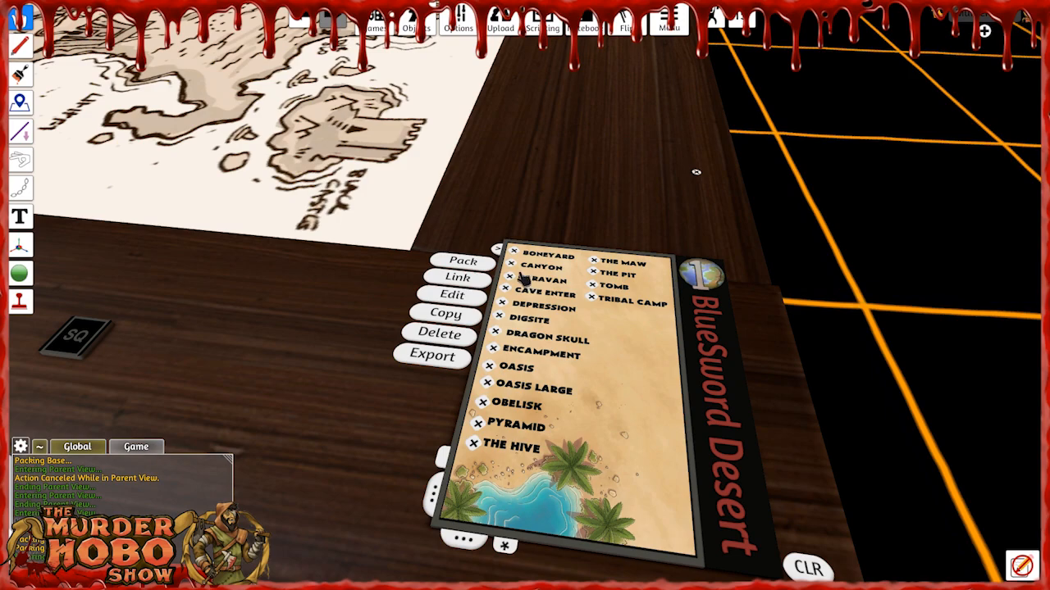
Load Oasis Large from the location list, build it to recall its packed objects, and inspect the restored ships.
click(492, 389)
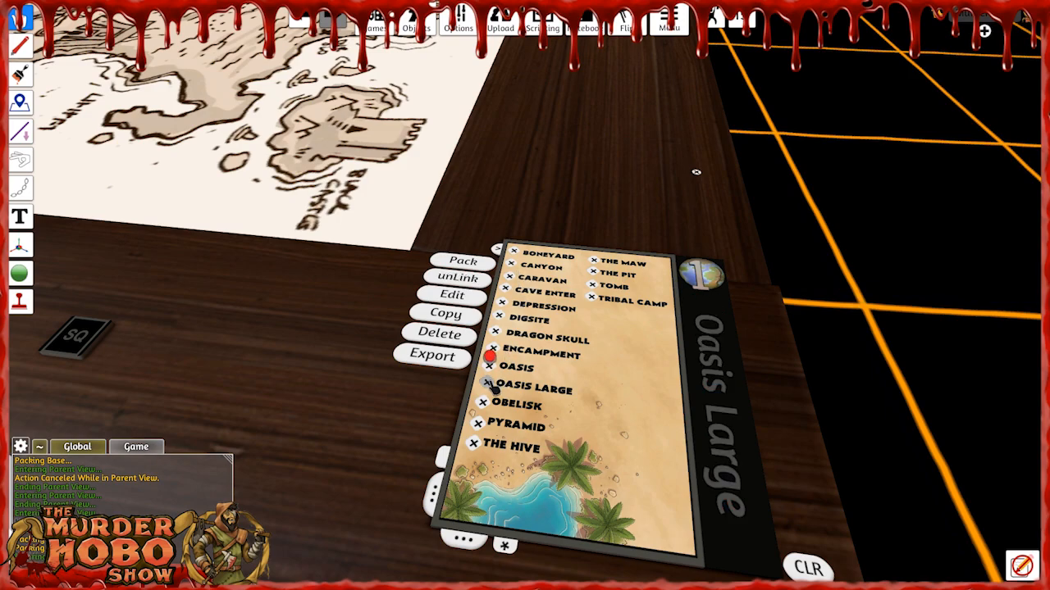
click(703, 325)
scroll(455, 240, down, 5)
right_drag(455, 240, 383, 215)
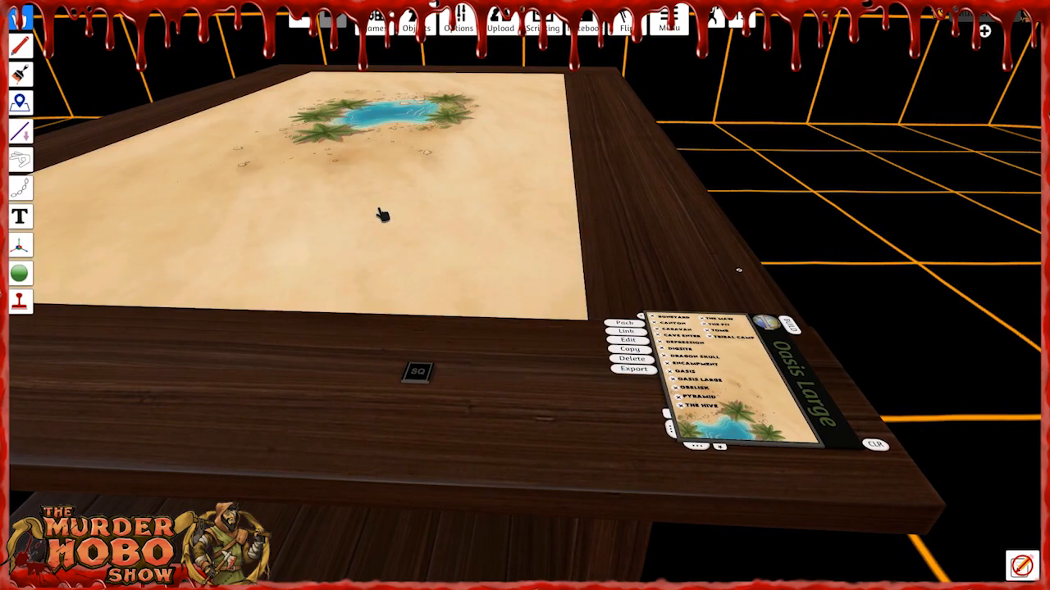
click(789, 327)
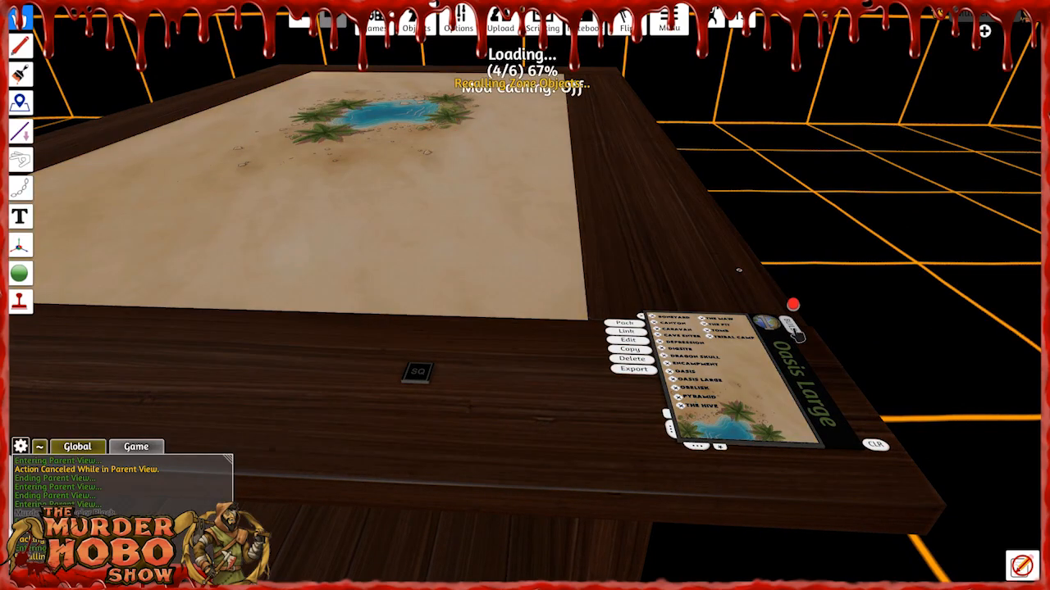
right_drag(452, 270, 582, 273)
key(w)
key(a)
key(w)
key(a)
click(582, 273)
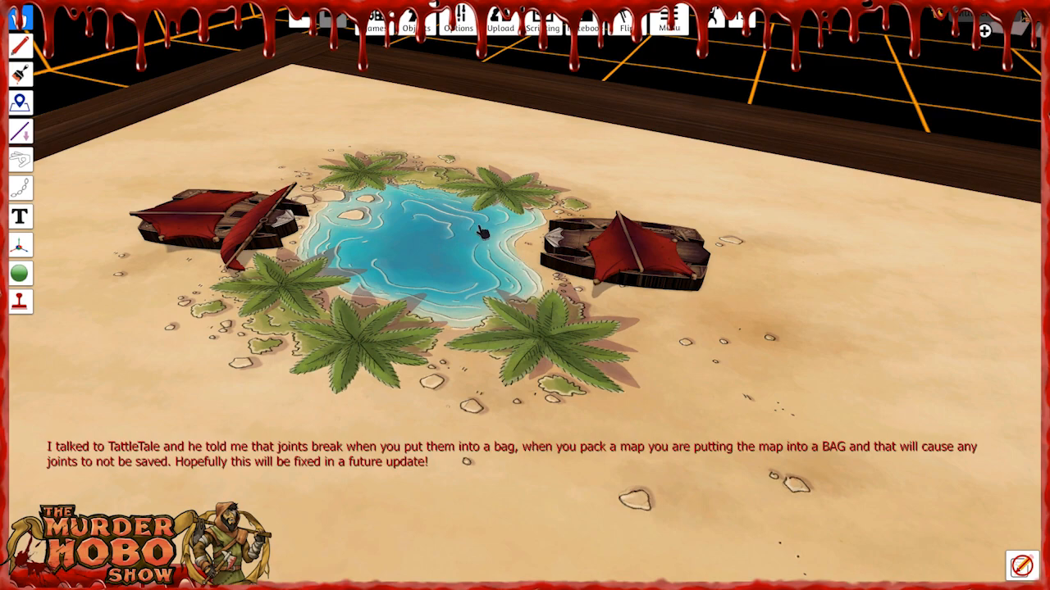
Spawn another Sand Skiff Red from the saved objects.
click(411, 29)
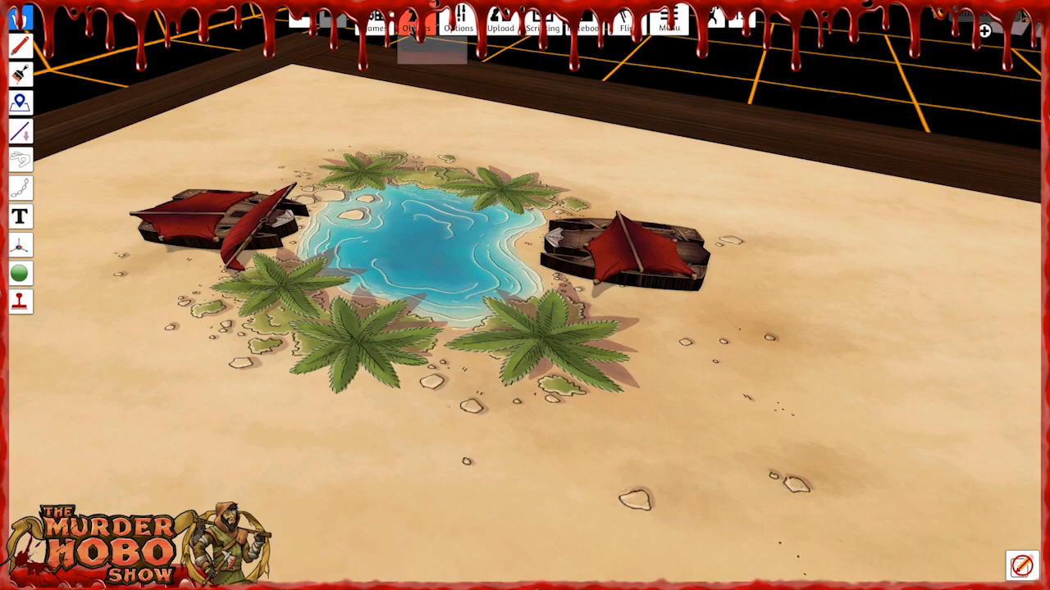
click(431, 85)
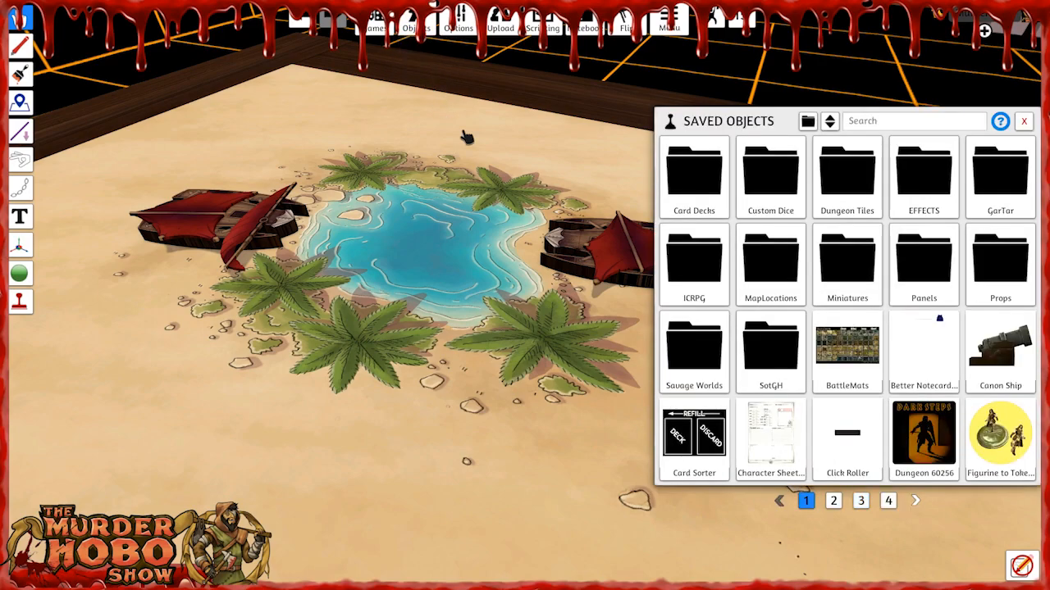
click(889, 500)
click(770, 174)
Move the new skiff to the sand beside the oasis and flip it upright.
drag(495, 193, 449, 262)
key(d)
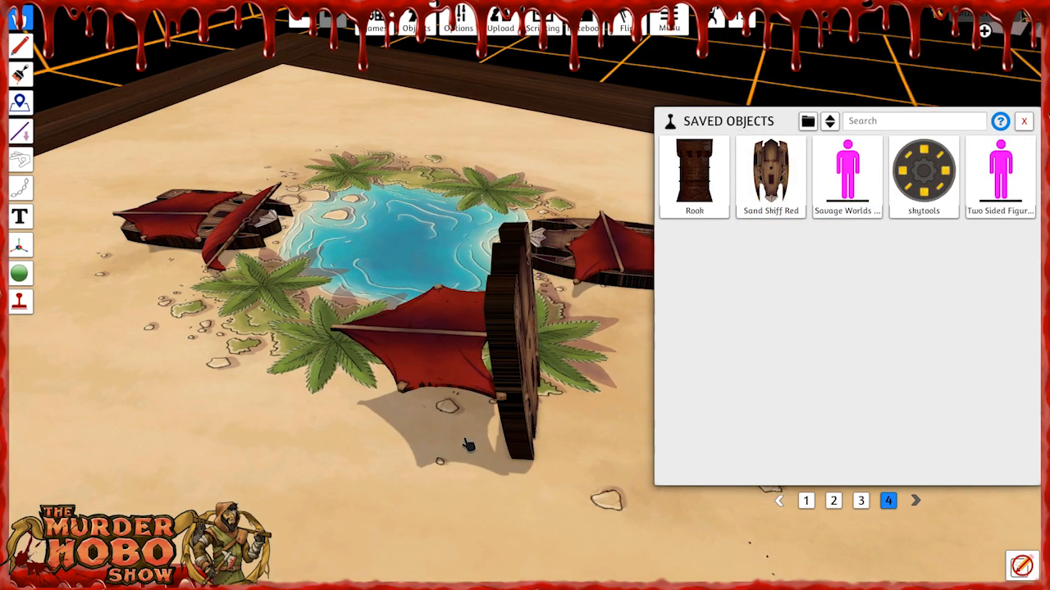
key(s)
scroll(223, 293, down, 2)
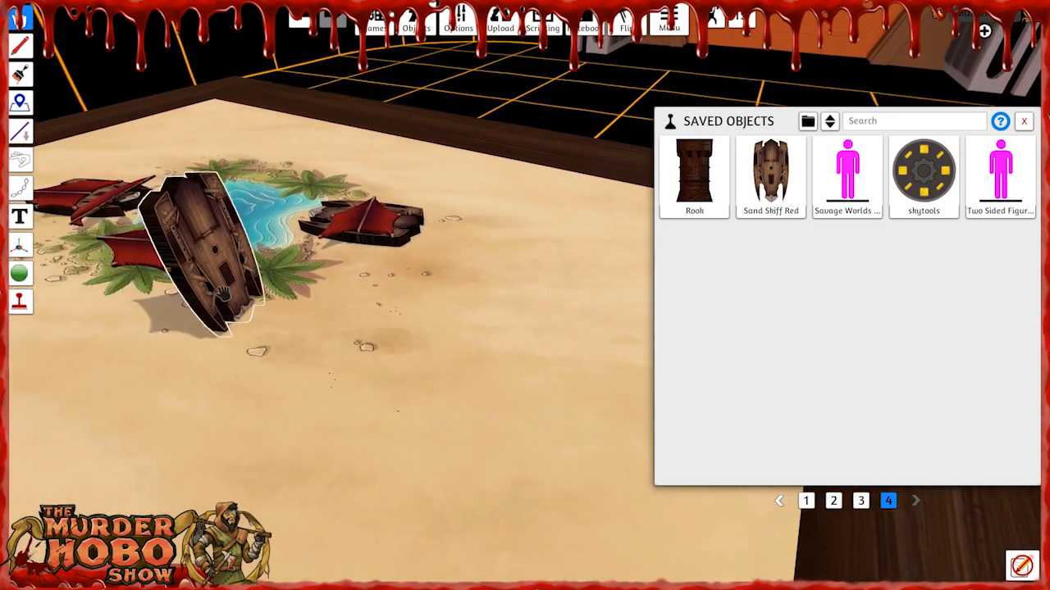
key(a)
drag(223, 294, 293, 305)
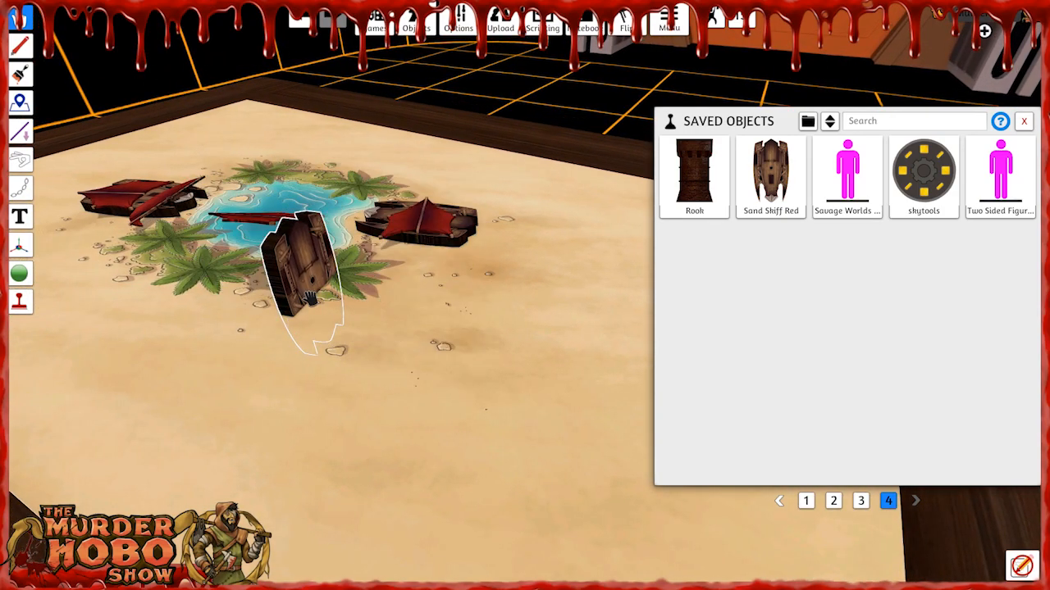
key(f)
key(f)
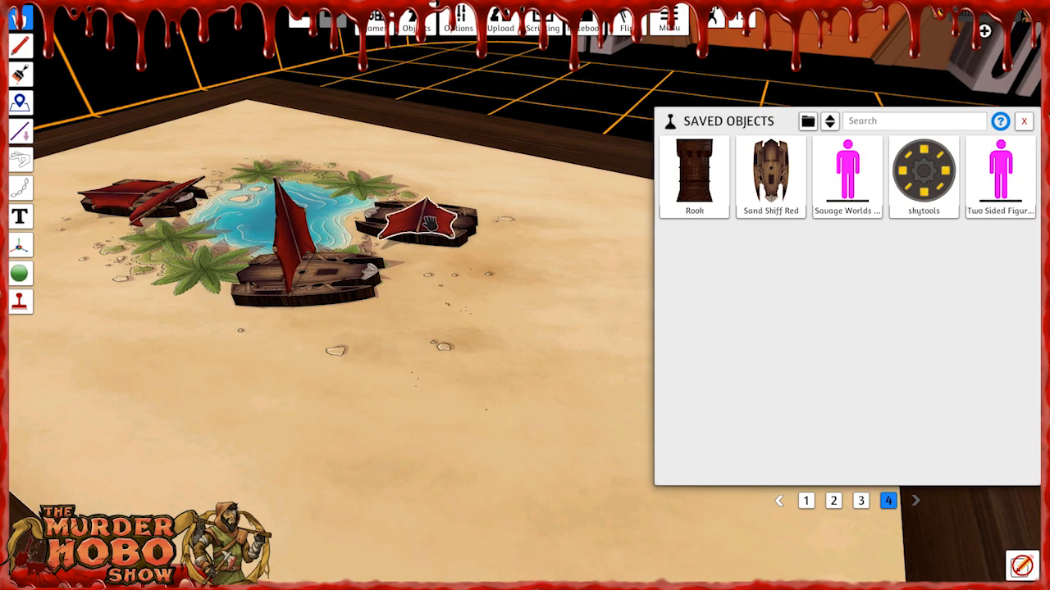
Rotate the new skiff beside the oasis so that its bow points toward the water.
right_drag(431, 292, 466, 306)
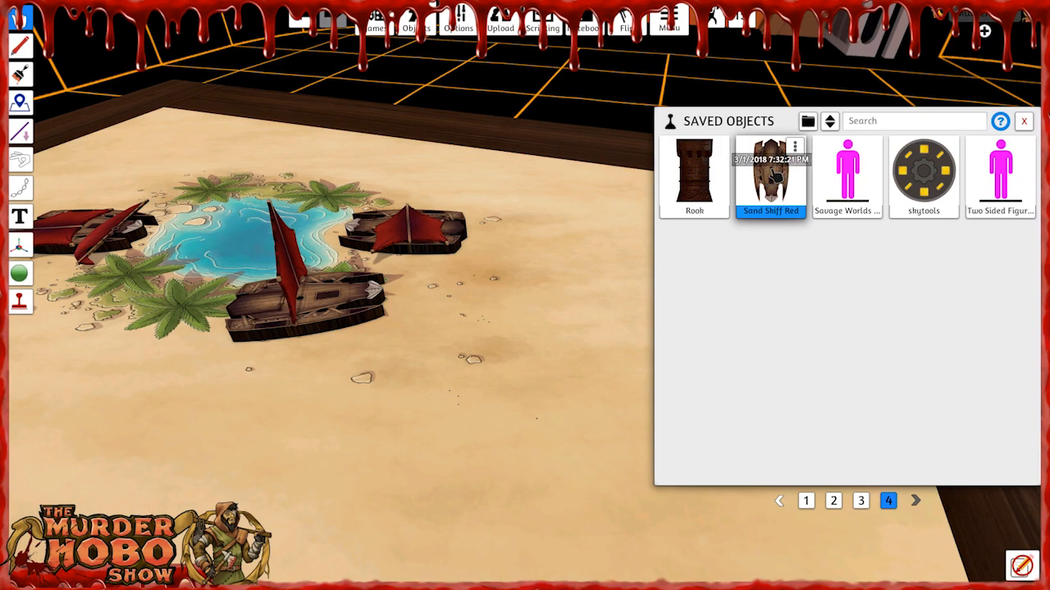
key(q)
key(q)
key(q)
key(q)
key(q)
key(q)
key(q)
key(q)
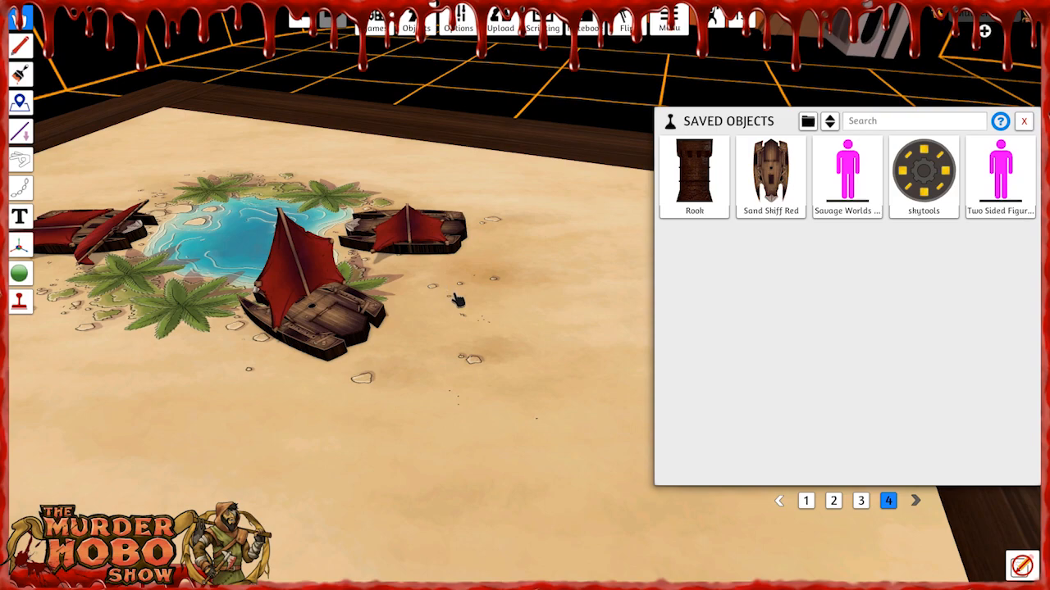
Spawn the saved "Red Sand Skim…" ship from page 3 of the saved objects.
scroll(458, 303, down, 3)
right_drag(459, 356, 498, 283)
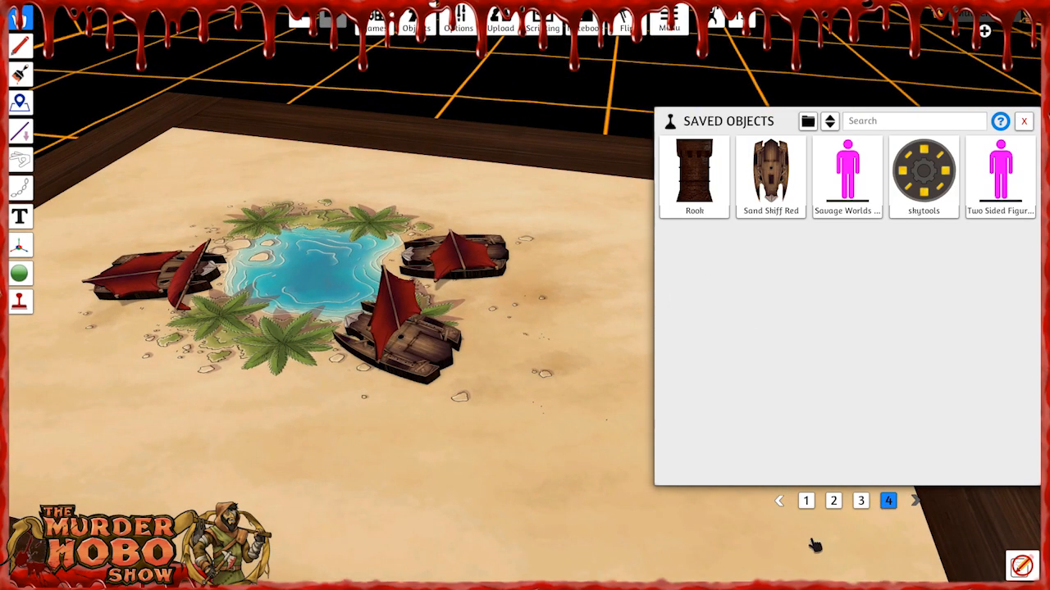
click(861, 501)
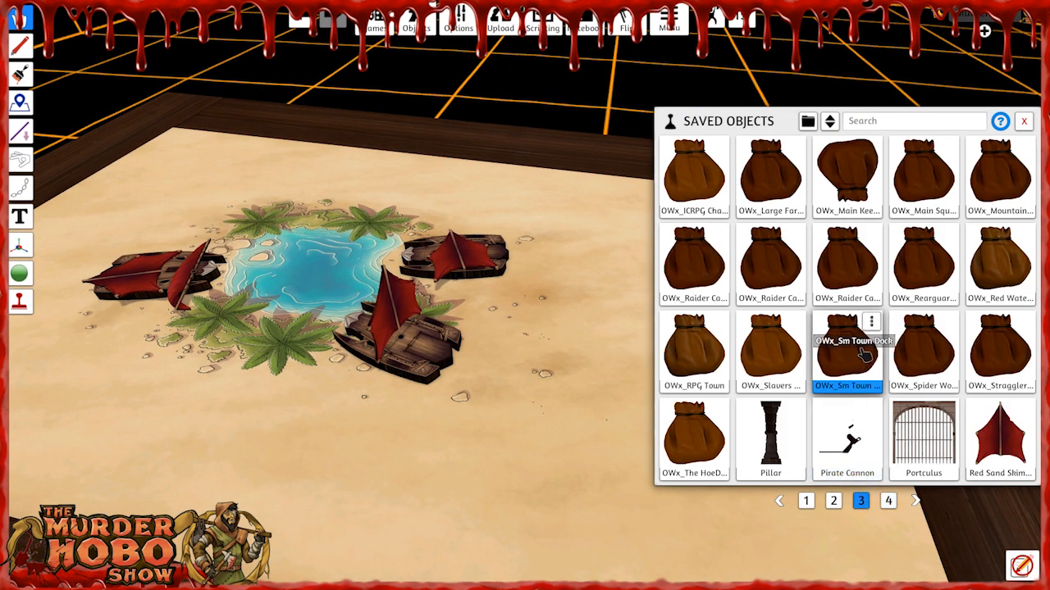
click(892, 503)
click(867, 508)
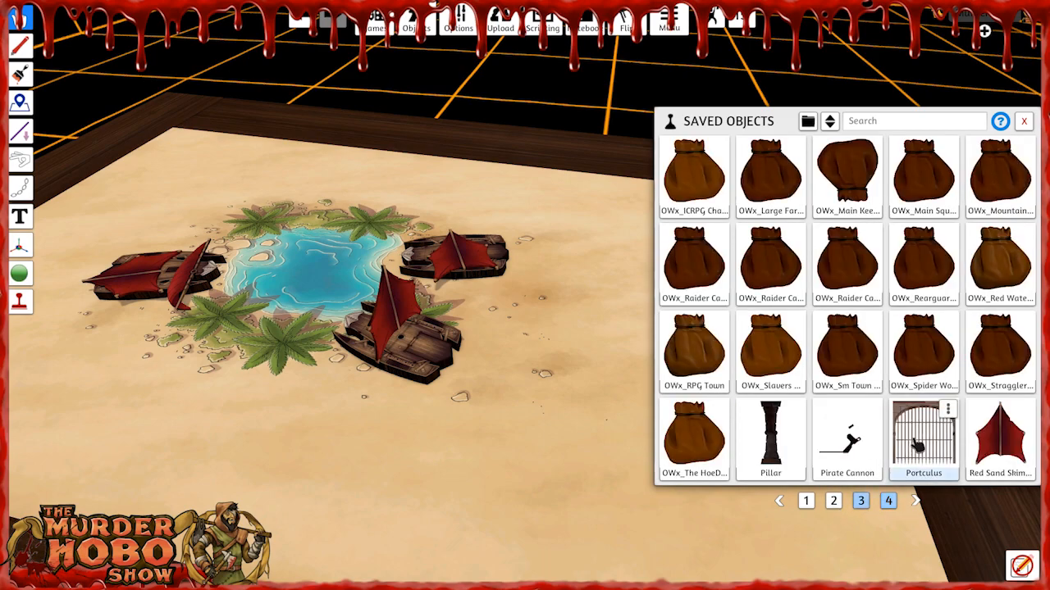
click(1000, 439)
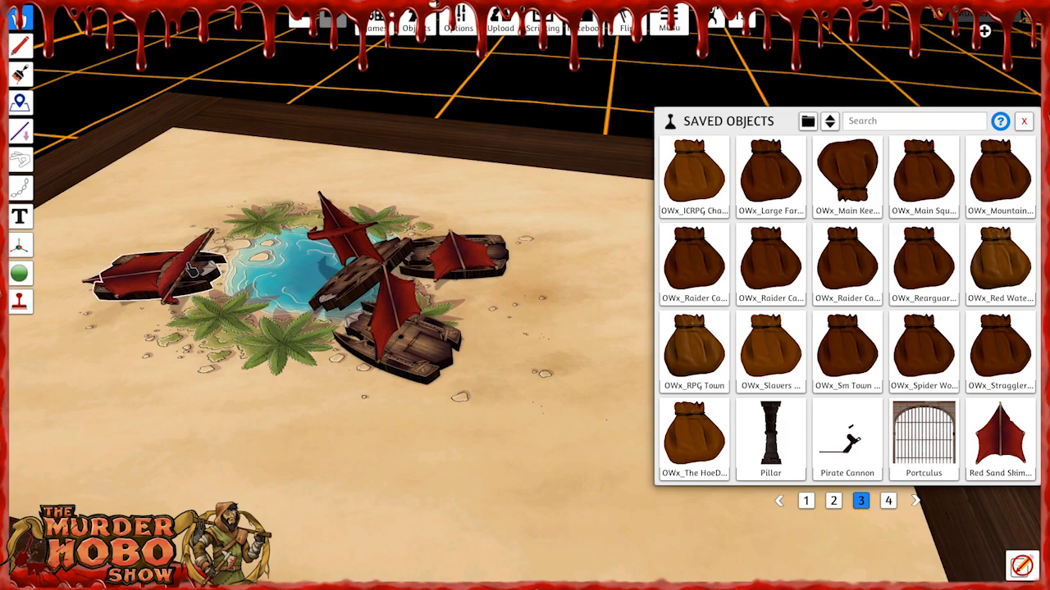
Delete the two restored ships and move the newly spawned ship to the oasis end with the pale stones.
key(Delete)
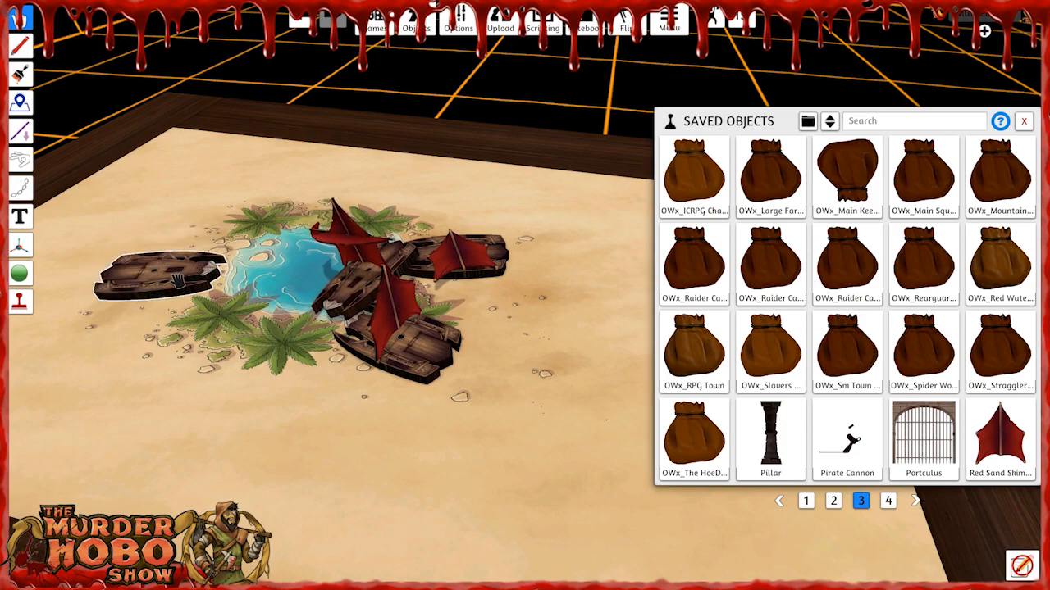
key(Delete)
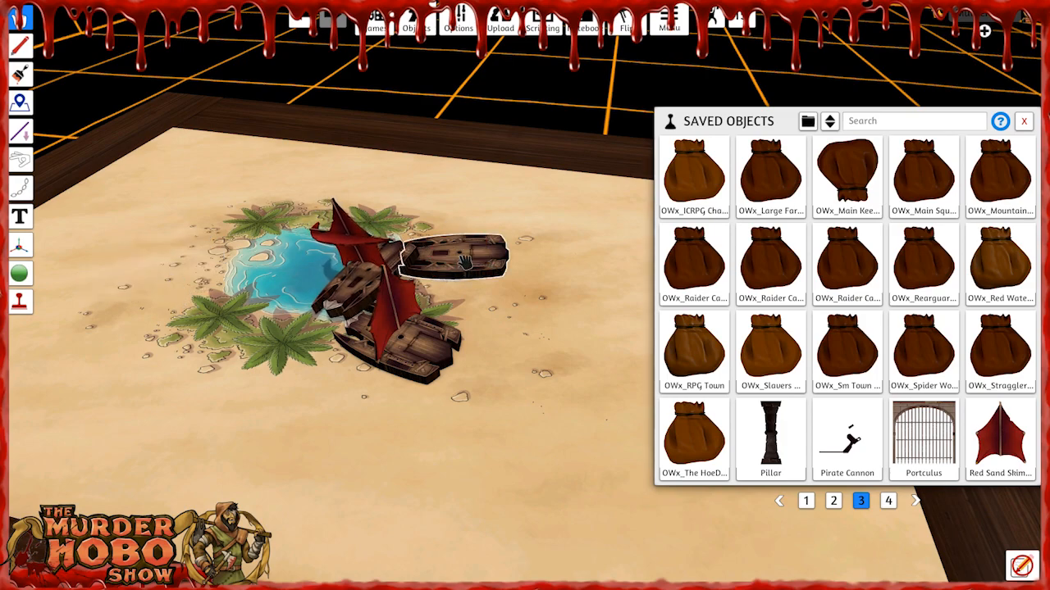
key(Delete)
drag(377, 279, 183, 264)
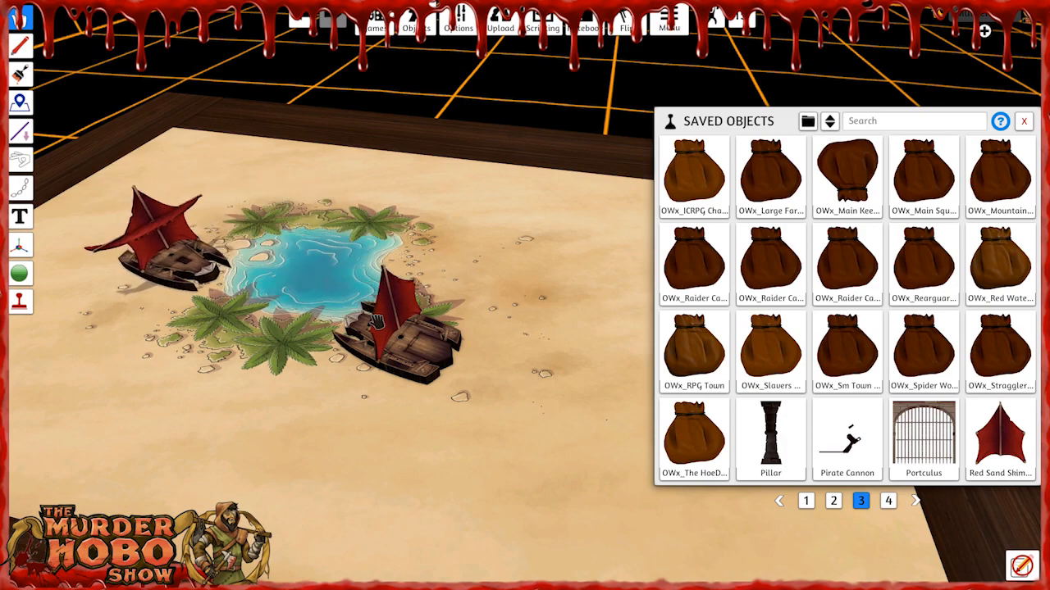
Close the saved objects, move the remaining skiff to the opposite end of the oasis and turn its bow toward the water.
click(1024, 123)
key(a)
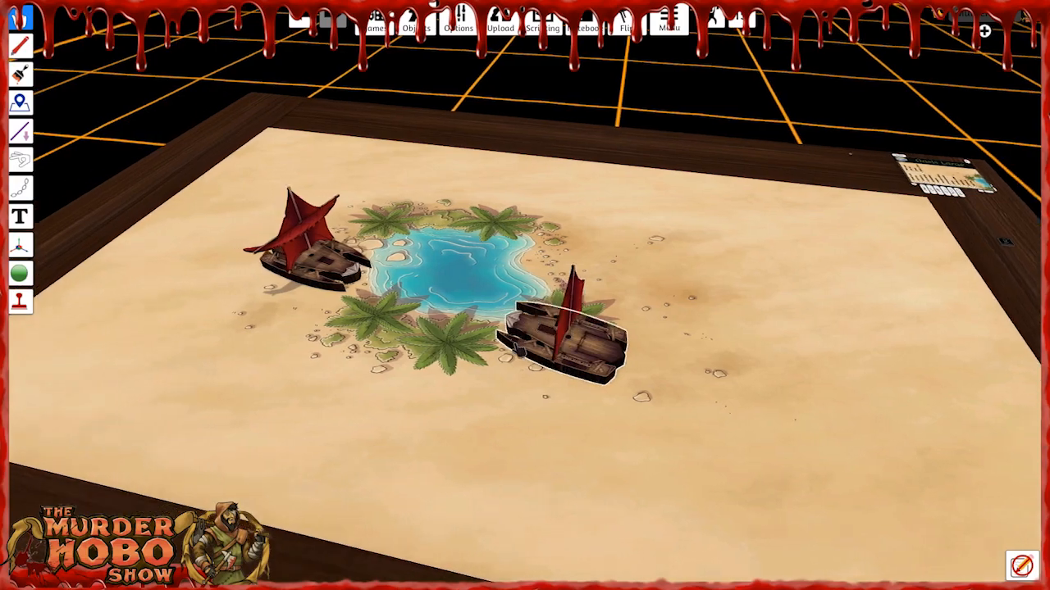
drag(658, 337, 673, 251)
key(q)
key(q)
key(q)
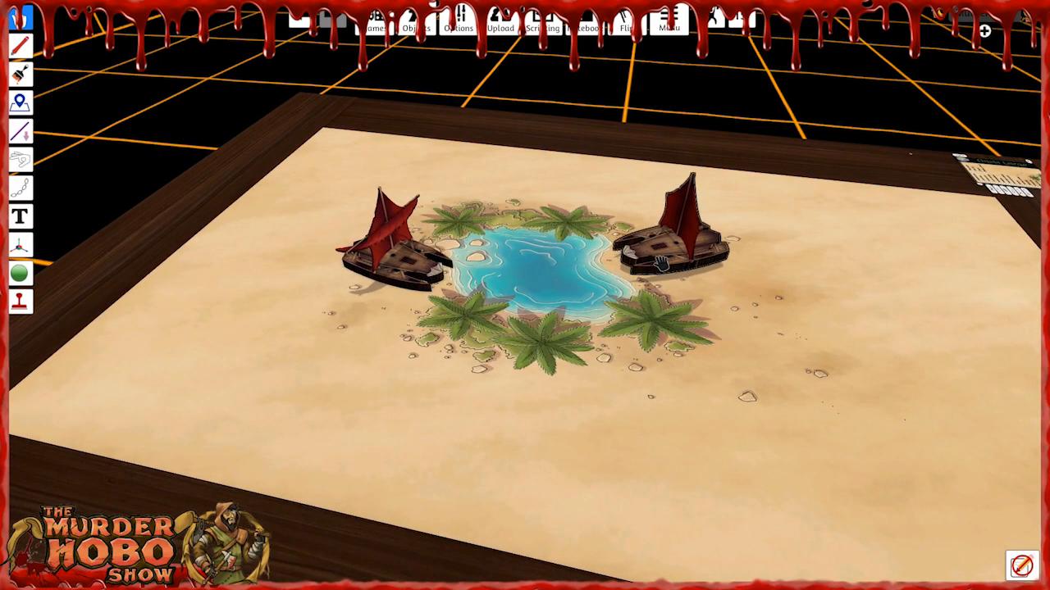
Pack the two ships into the Oasis Large location and clear them from the map.
right_drag(659, 352, 589, 365)
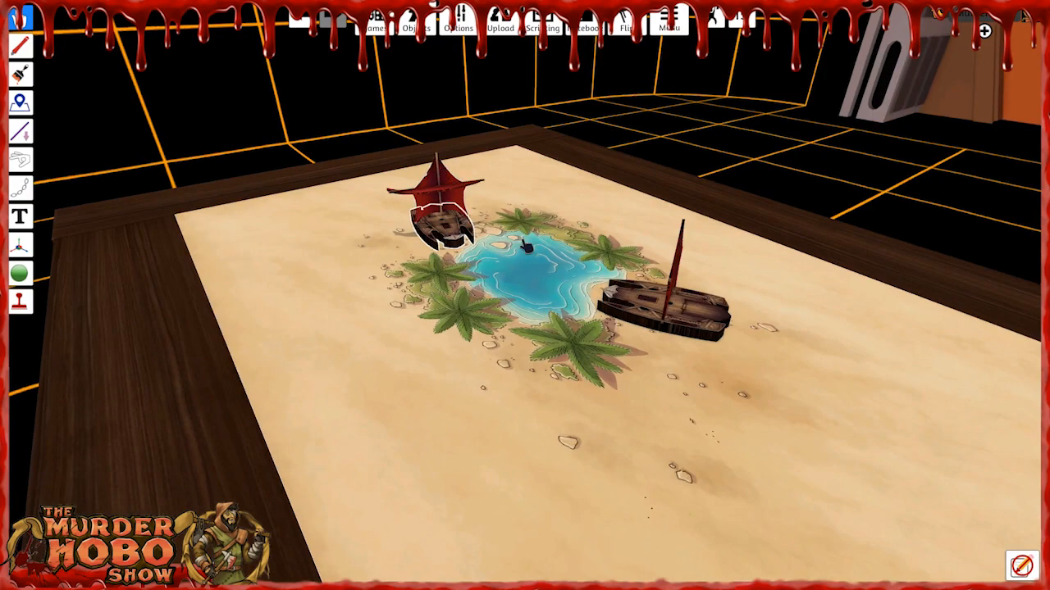
right_drag(523, 306, 552, 325)
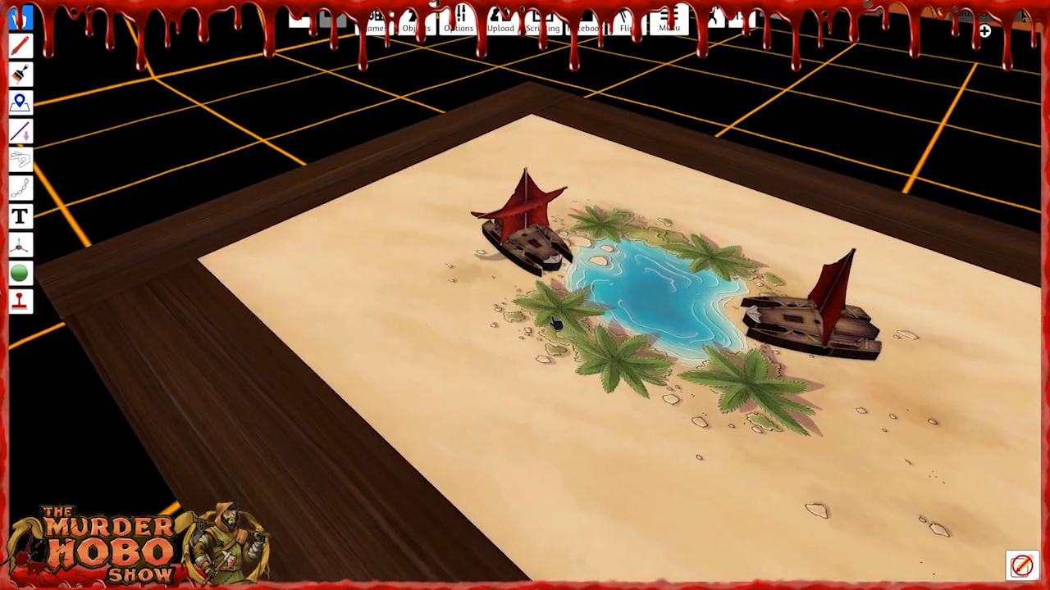
scroll(566, 315, up, 2)
right_drag(537, 287, 616, 318)
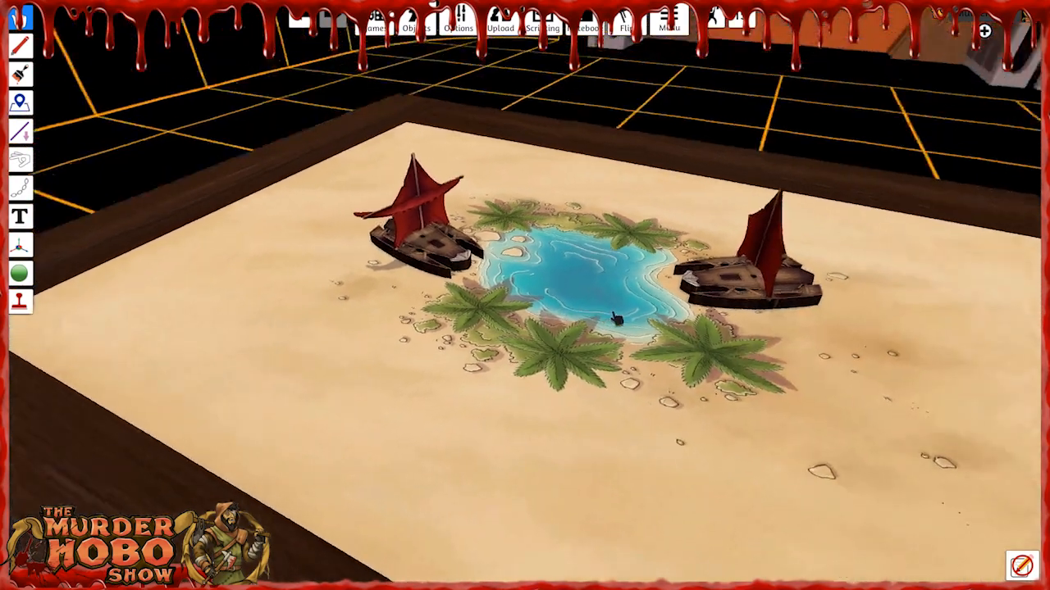
key(d)
right_drag(730, 312, 483, 322)
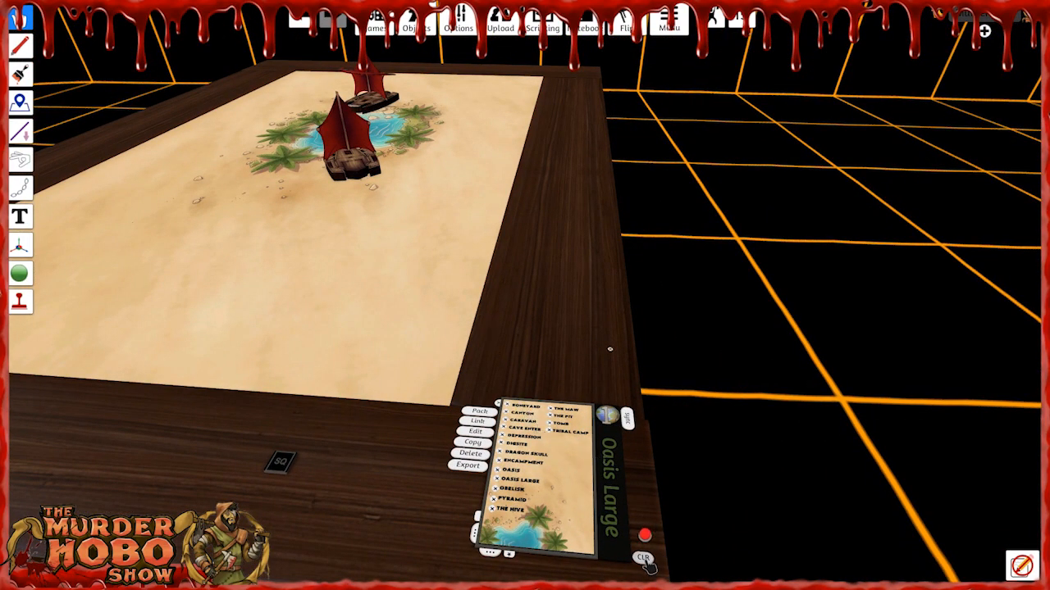
key(a)
key(w)
key(f)
key(Delete)
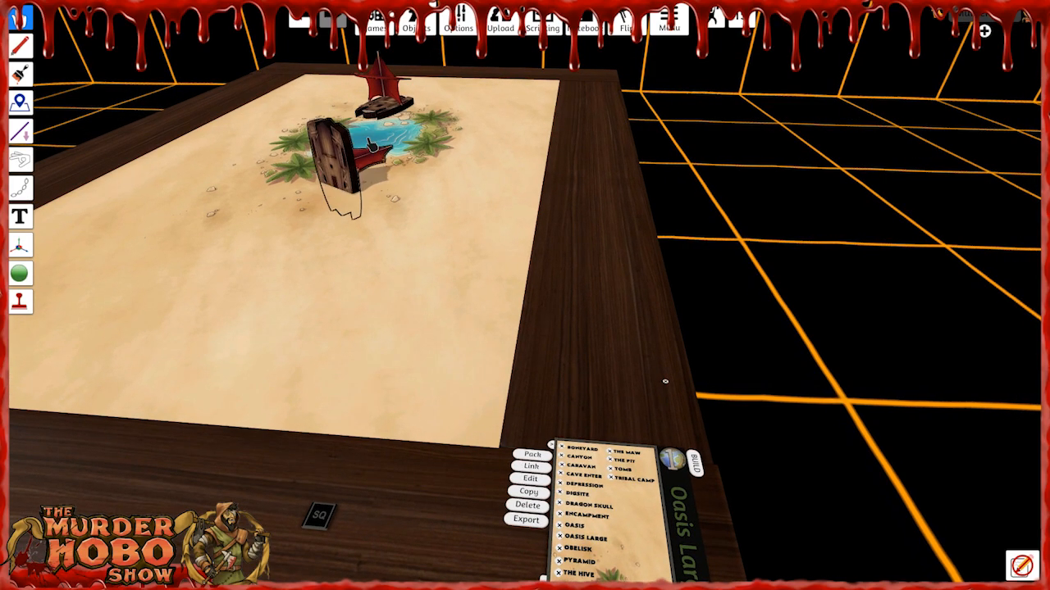
key(f)
key(Delete)
key(s)
key(d)
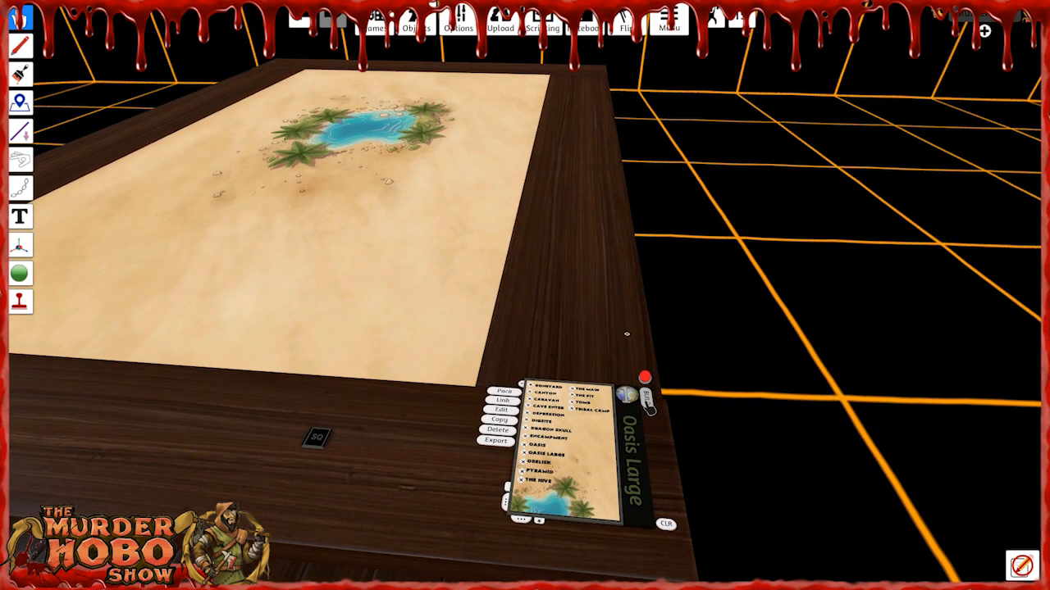
Build Oasis Large again to recall its packed objects and examine both restored ships up close.
click(646, 400)
key(w)
right_drag(451, 215, 669, 216)
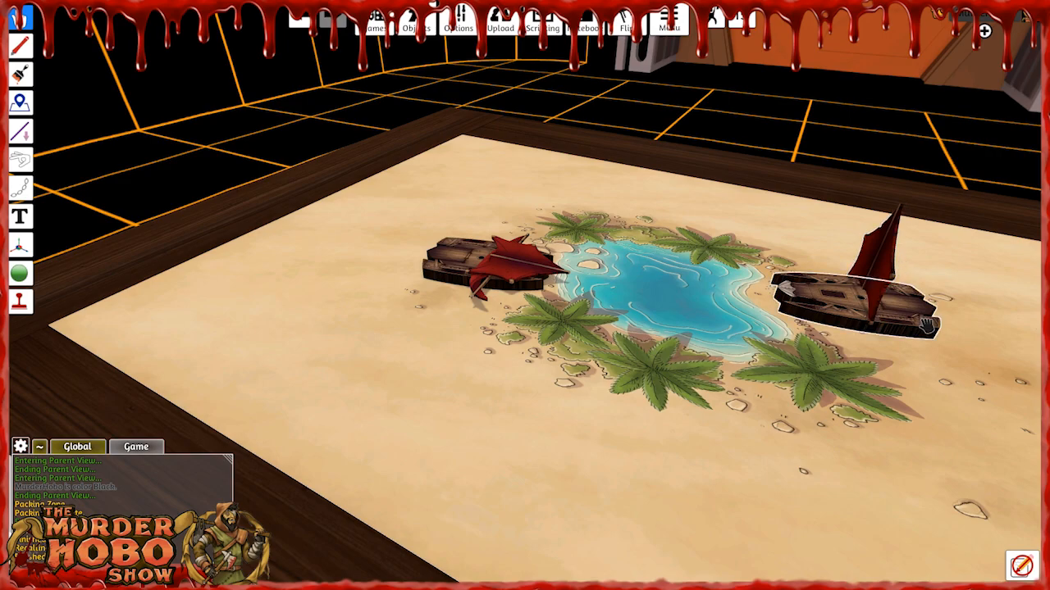
key(d)
right_drag(779, 384, 921, 333)
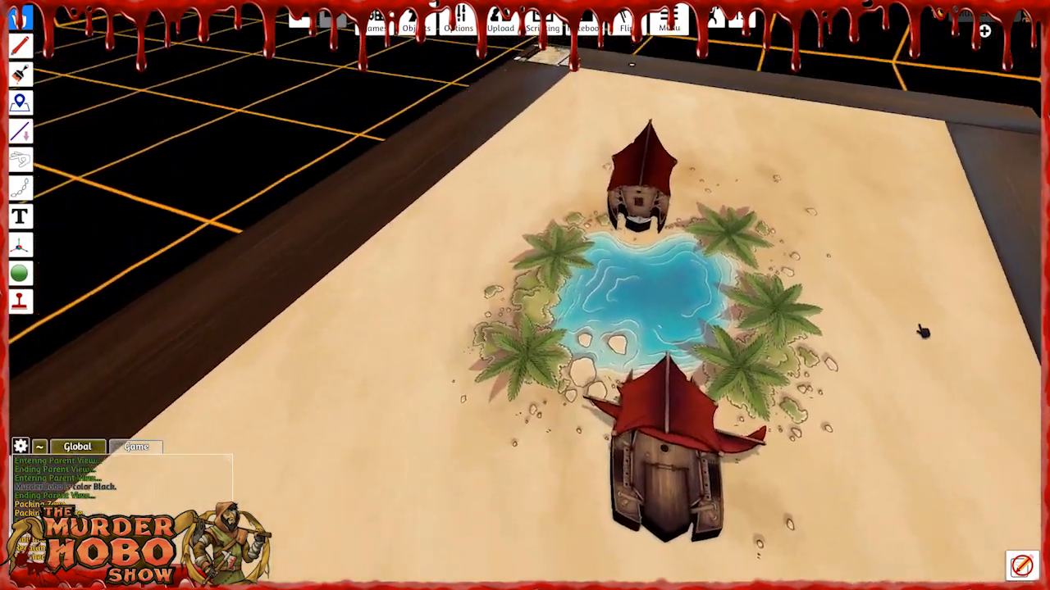
key(w)
key(w)
right_drag(656, 344, 725, 369)
key(d)
key(d)
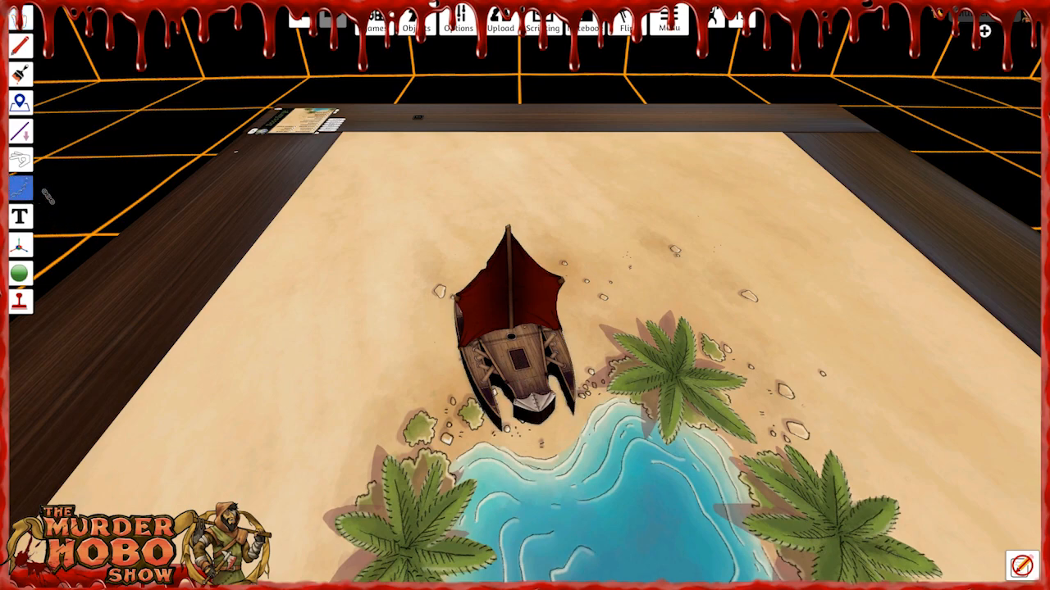
Attach the skiff's sail to its hull with the Joint tool, and shift both ships beside the oasis to test their joints.
drag(509, 289, 522, 383)
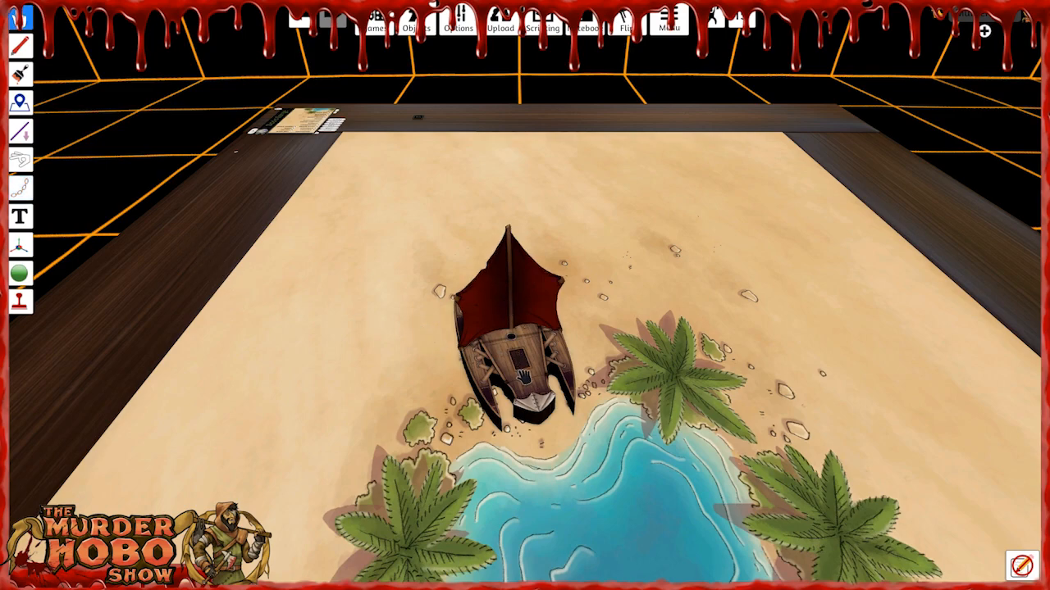
drag(523, 377, 543, 385)
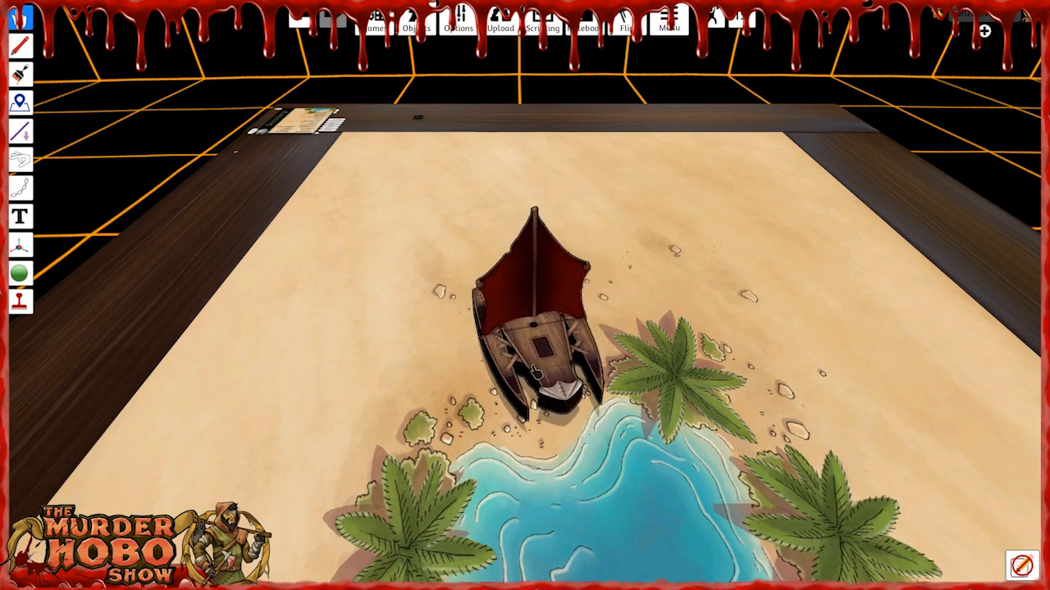
key(s)
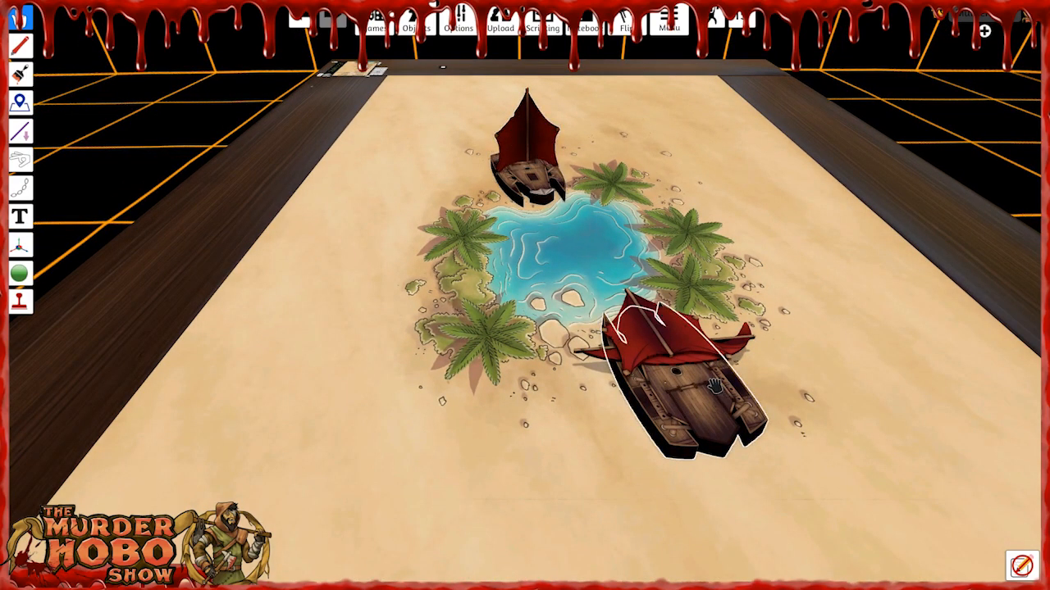
drag(664, 420, 611, 383)
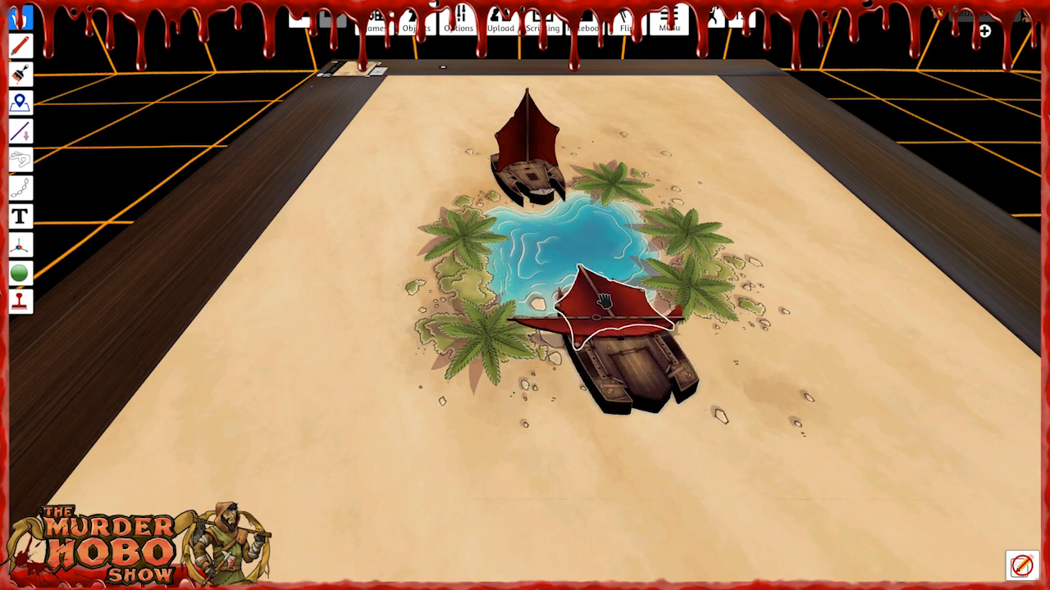
Delete both ships from the Oasis Large map.
key(Delete)
right_drag(526, 368, 762, 375)
right_drag(484, 401, 681, 409)
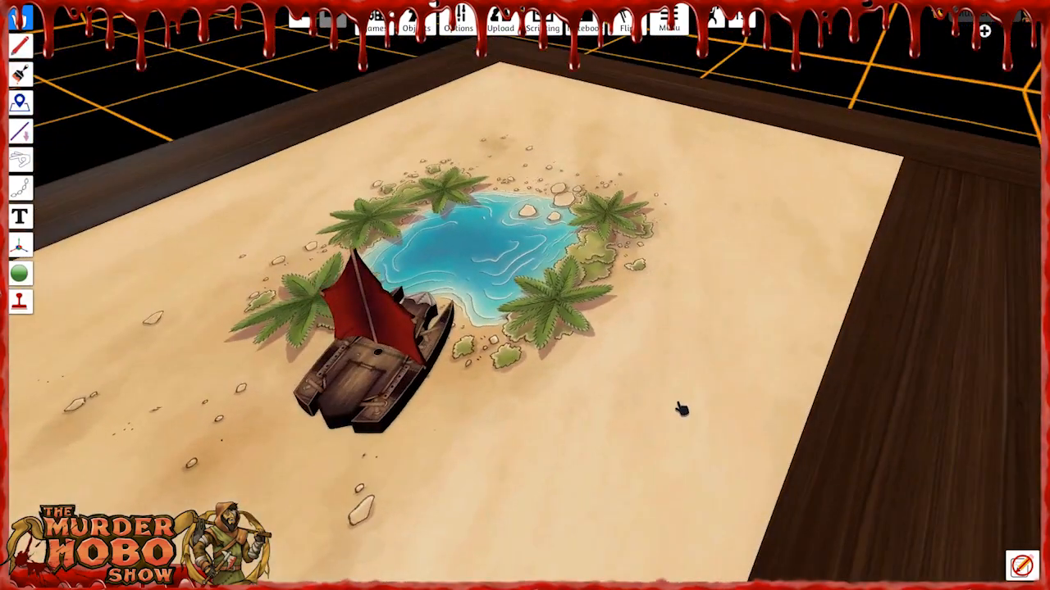
key(s)
right_drag(607, 413, 659, 413)
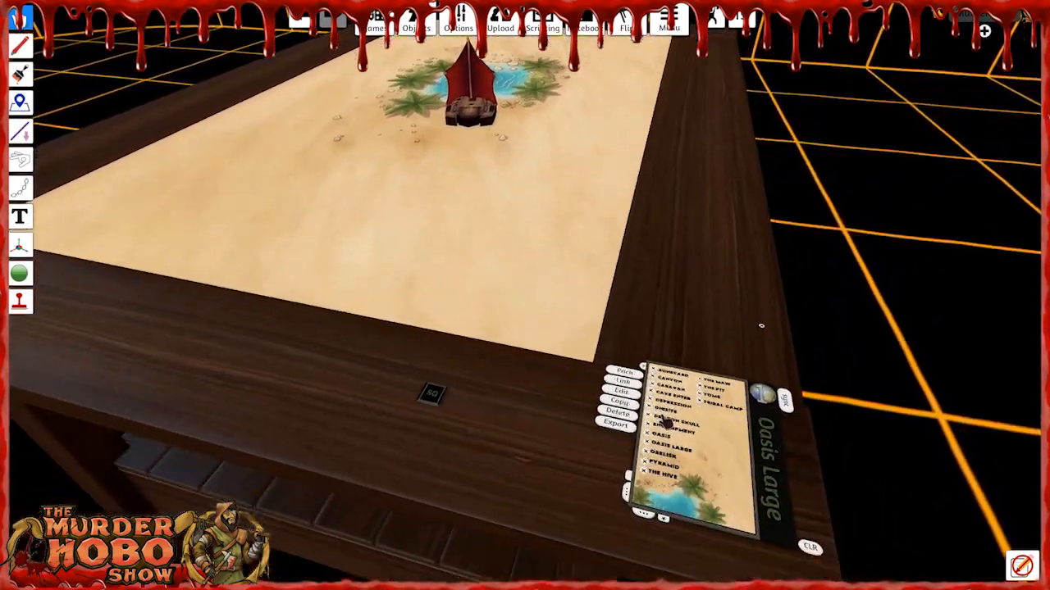
key(Delete)
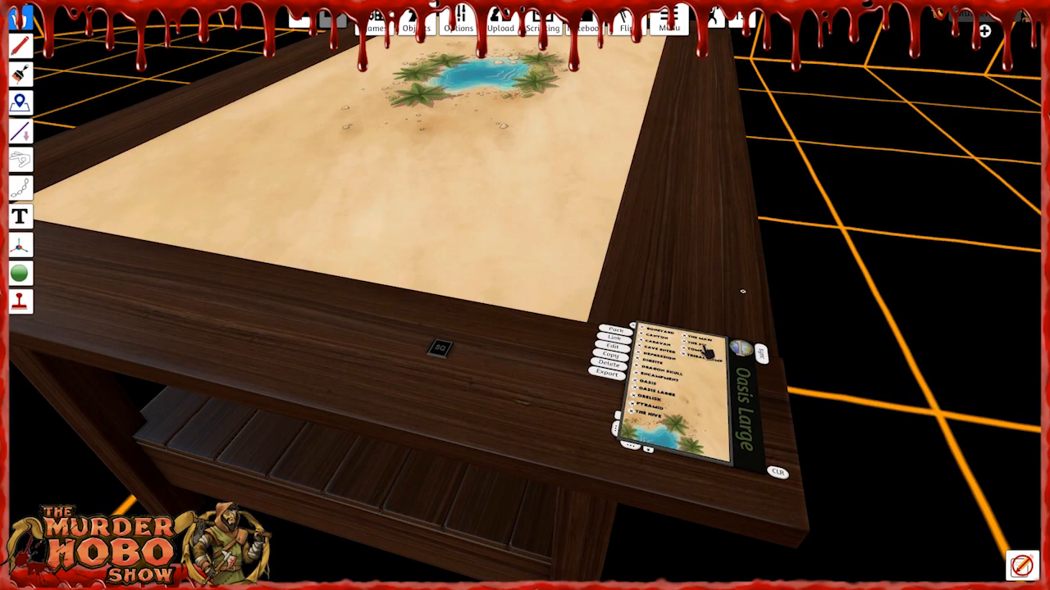
Load Boneyard from the location list, build it and examine its map.
scroll(678, 351, up, 3)
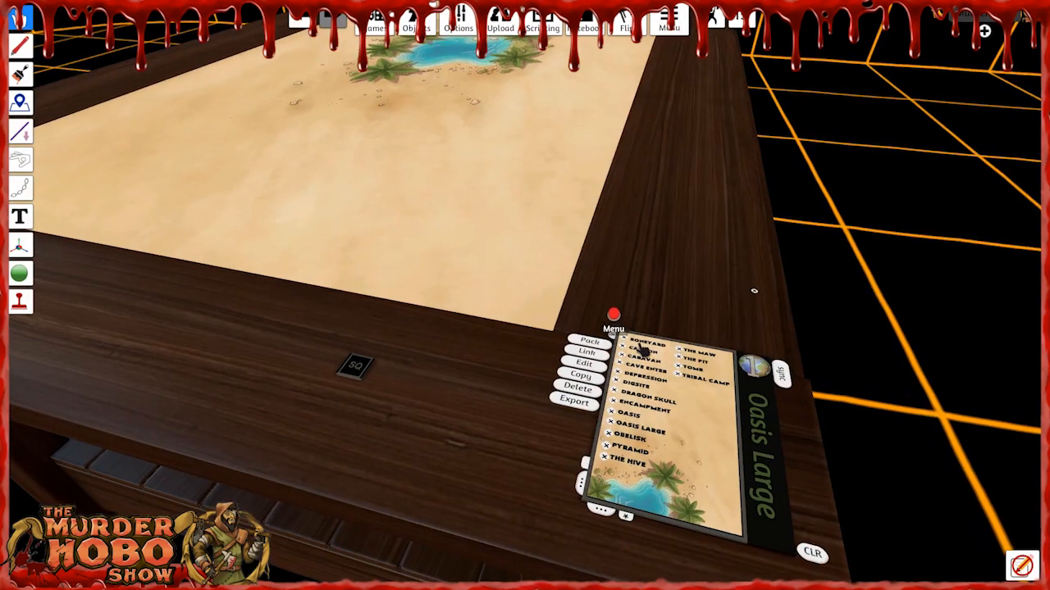
click(628, 344)
scroll(618, 253, down, 3)
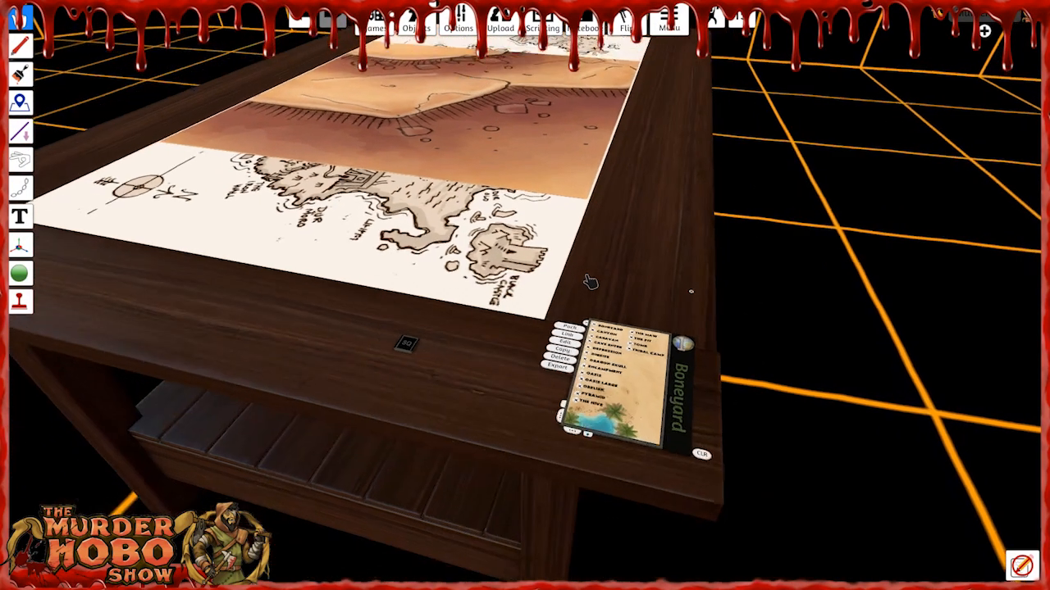
mouse_move(618, 253)
right_down()
mouse_move(618, 270)
mouse_move(633, 249)
right_up()
key(w)
key(a)
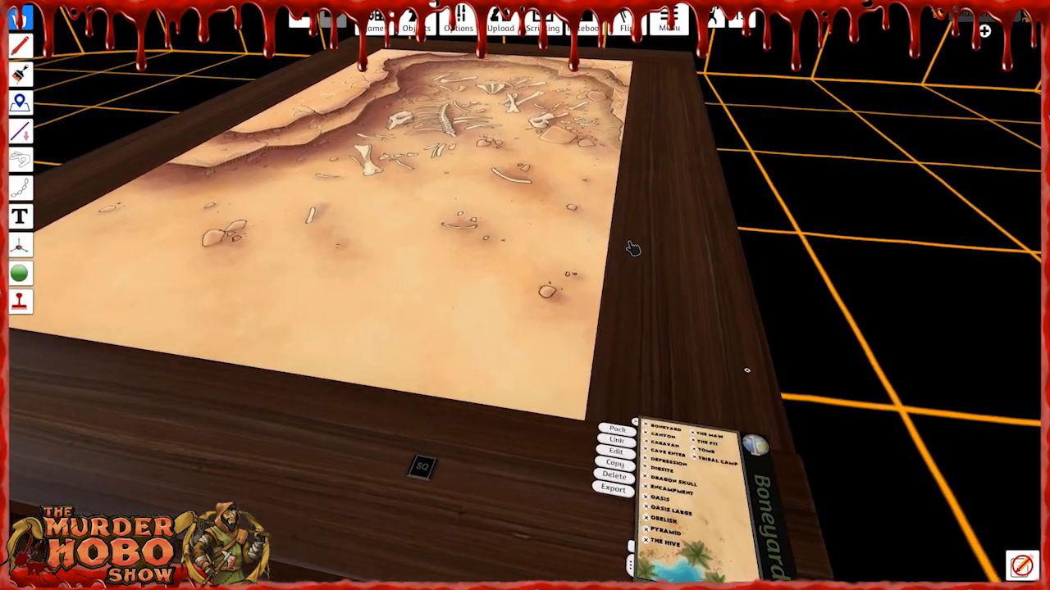
key(w)
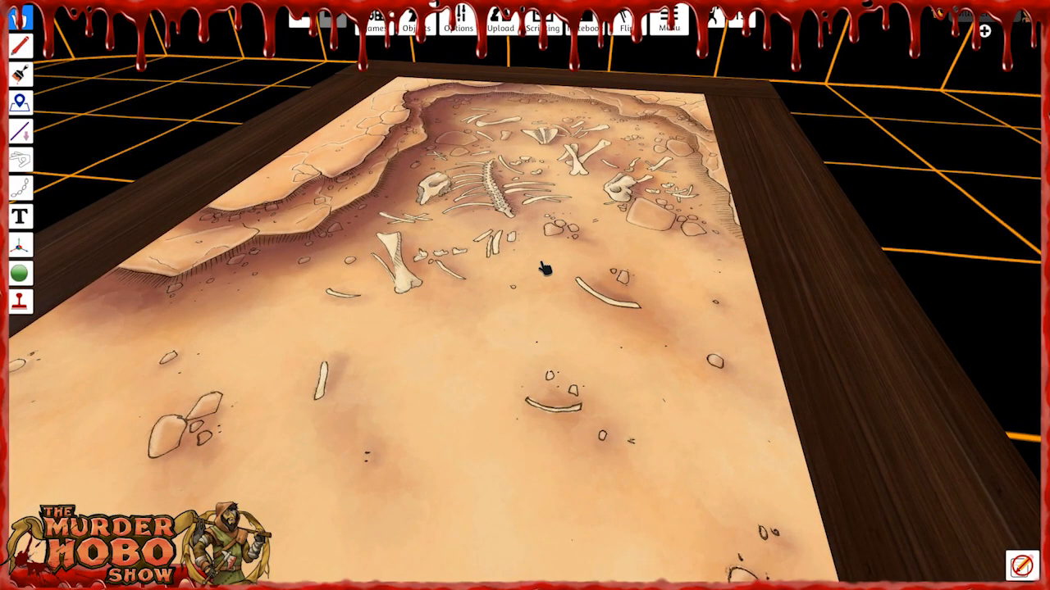
mouse_move(581, 248)
right_down()
mouse_move(319, 255)
mouse_move(572, 258)
right_up()
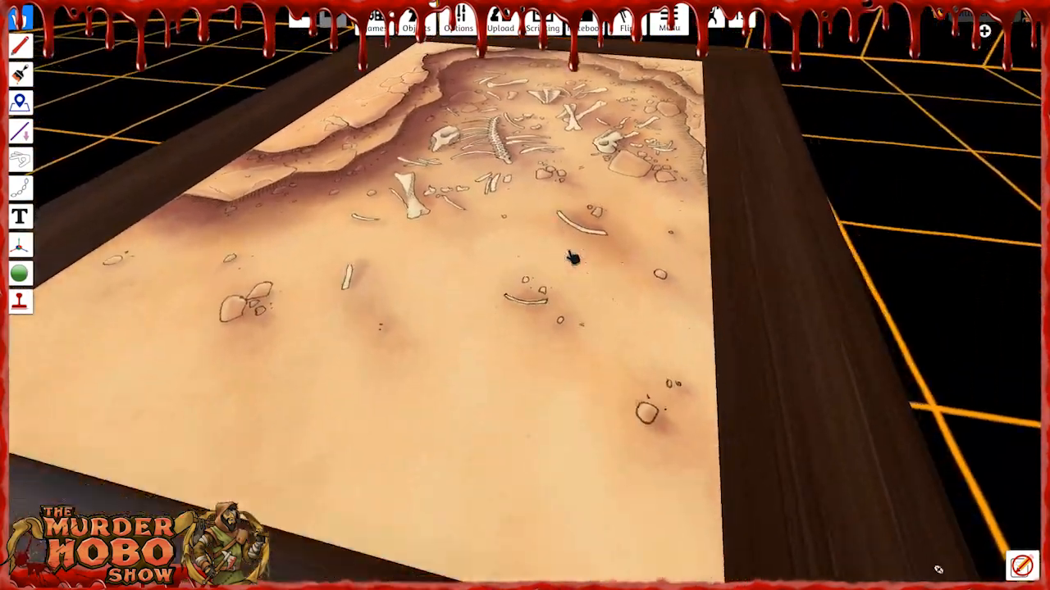
Load Canyon from the location list, build it and examine its map.
key(s)
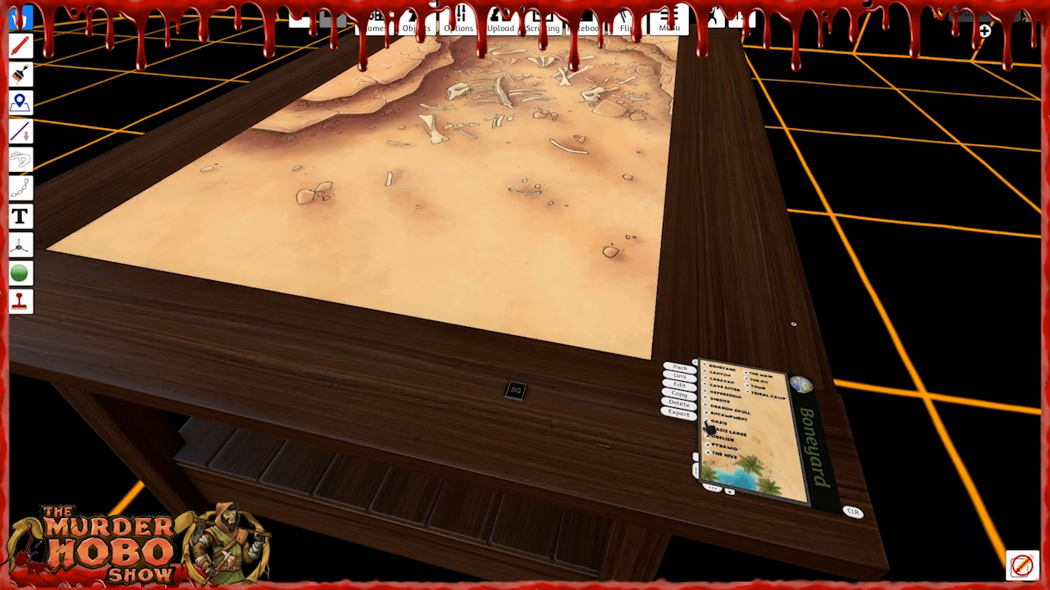
key(d)
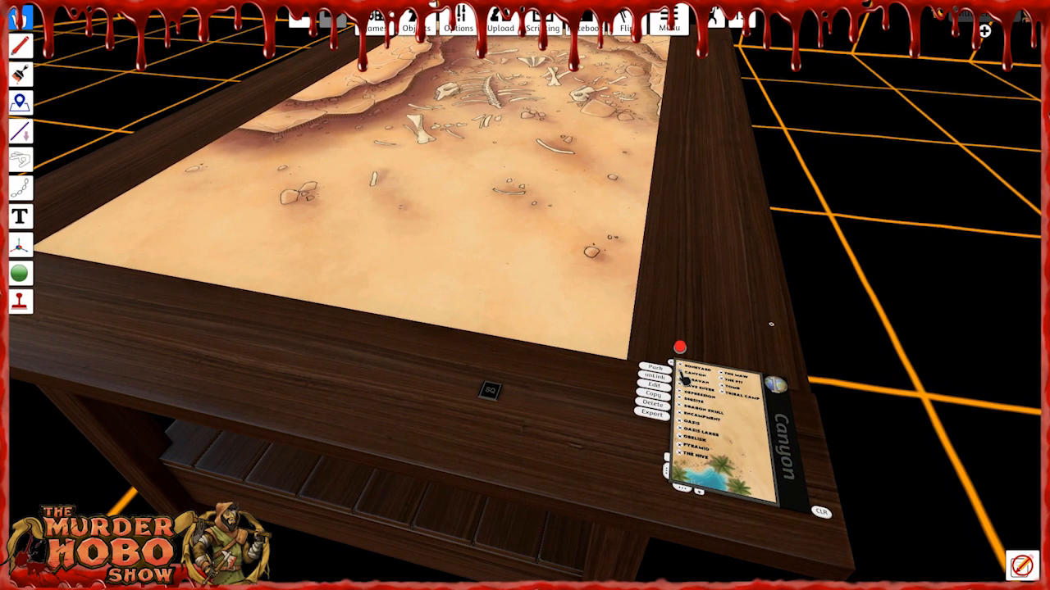
click(684, 377)
right_drag(658, 239, 665, 209)
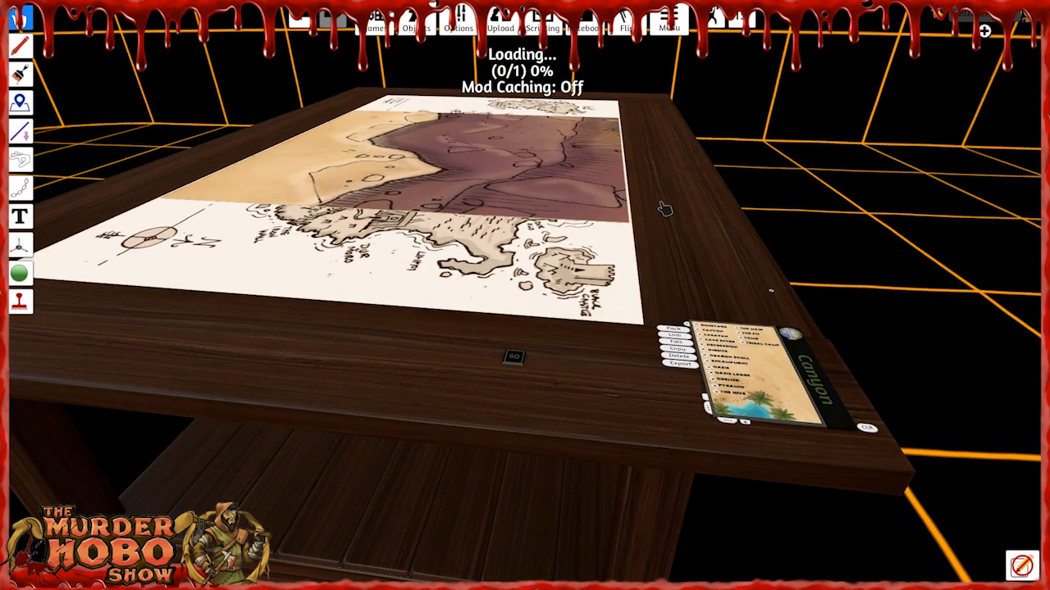
right_drag(423, 230, 489, 281)
key(w)
key(a)
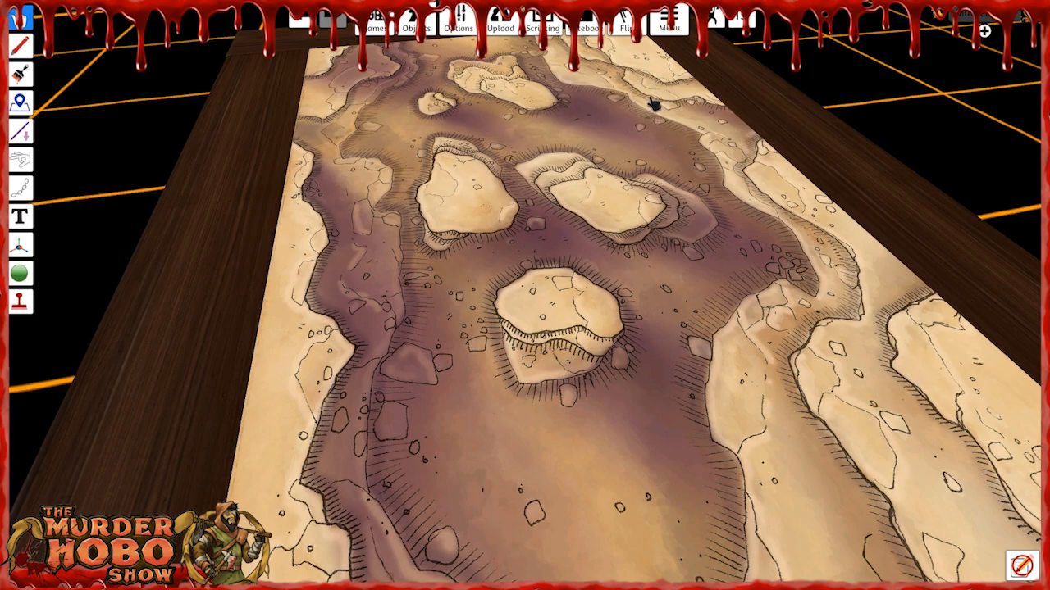
Load Caravan from the location list and examine its map of wagons around the campfire.
key(s)
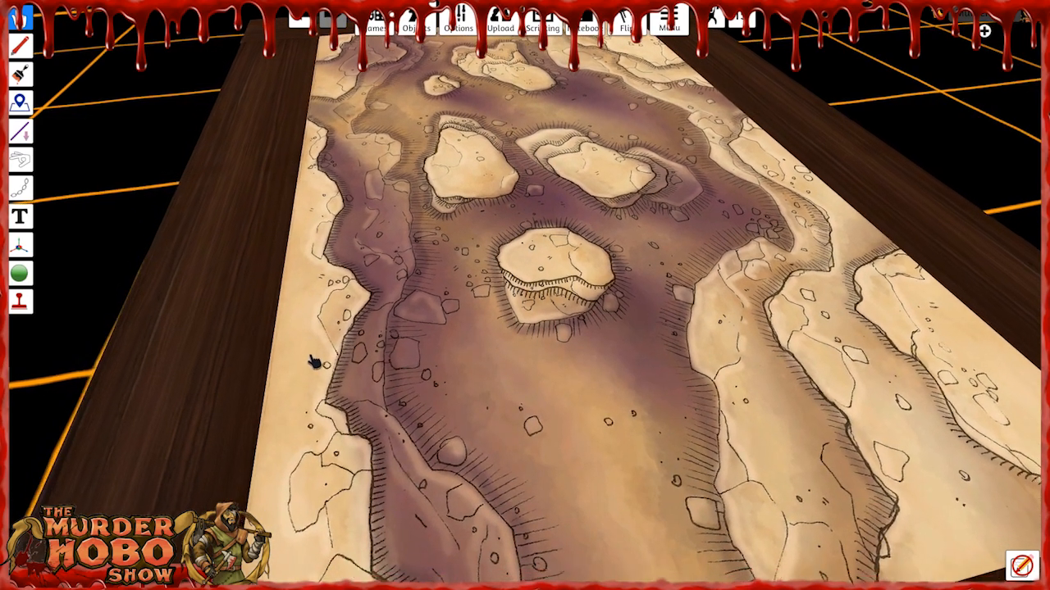
key(s)
key(d)
key(d)
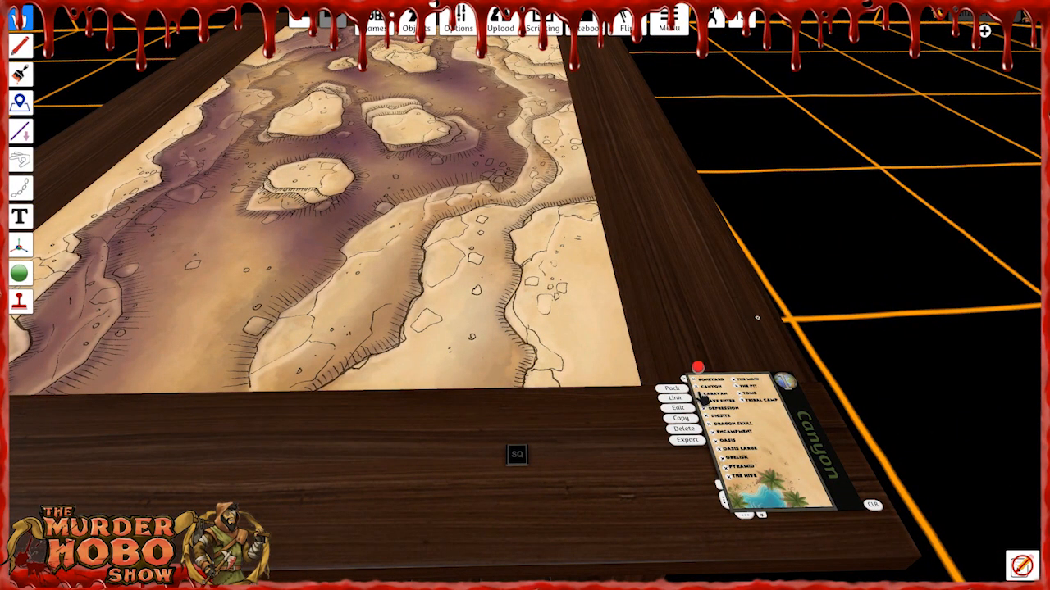
click(703, 395)
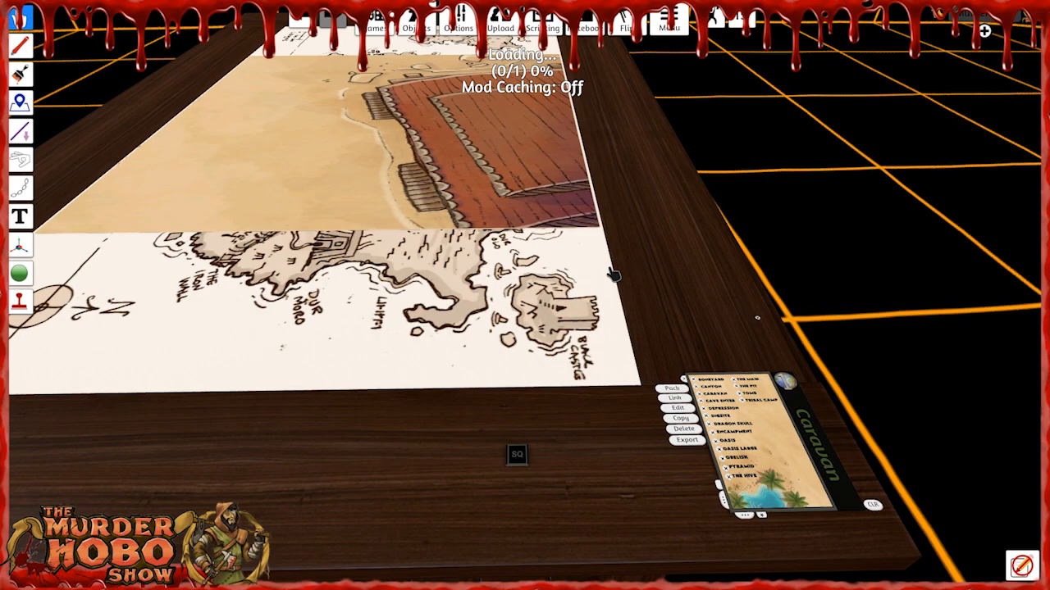
right_drag(377, 251, 426, 182)
scroll(485, 222, up, 3)
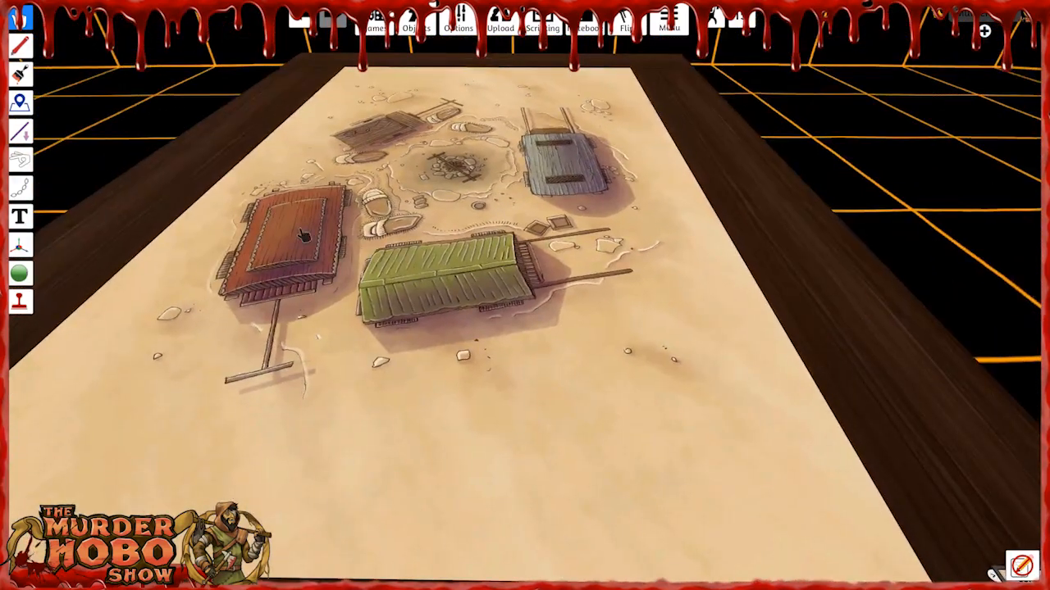
Load Cave Entrance from the location list and examine the rocky chasm on its map.
key(s)
key(d)
key(d)
key(s)
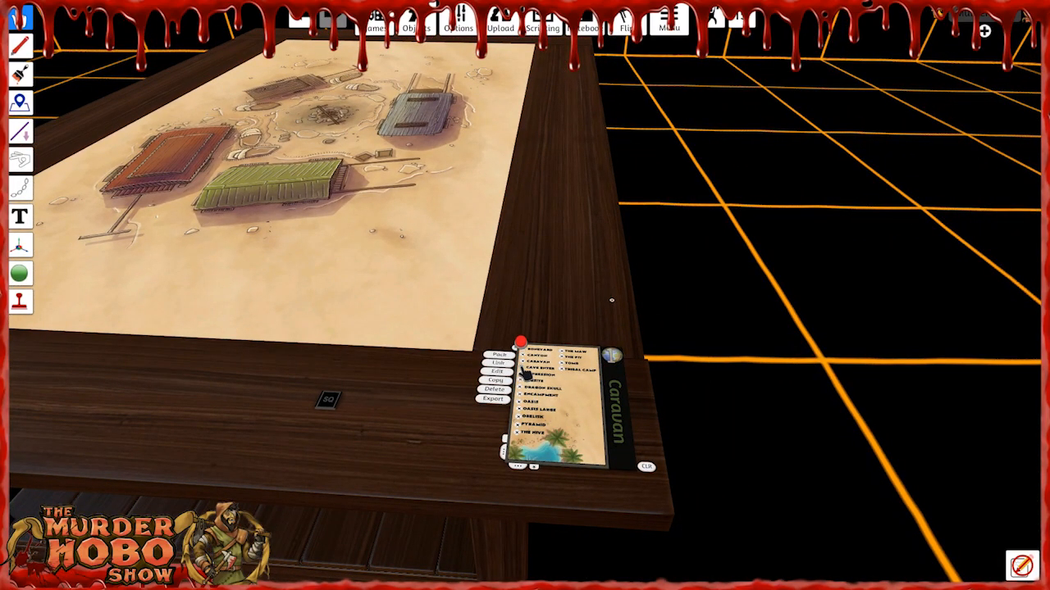
click(523, 369)
right_drag(468, 265, 281, 531)
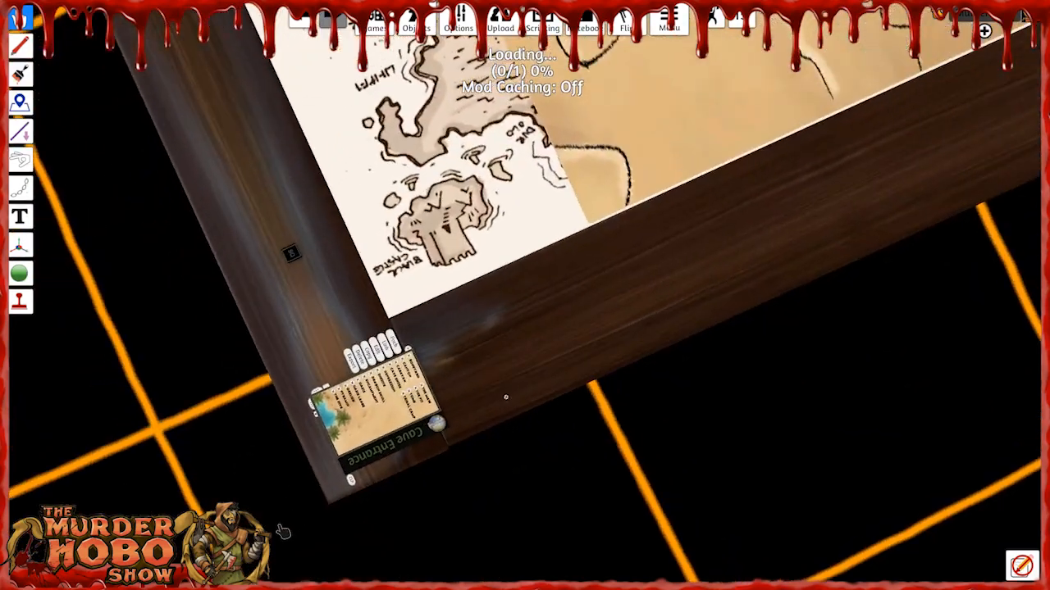
scroll(492, 328, down, 4)
right_drag(579, 336, 665, 278)
scroll(639, 293, up, 2)
key(w)
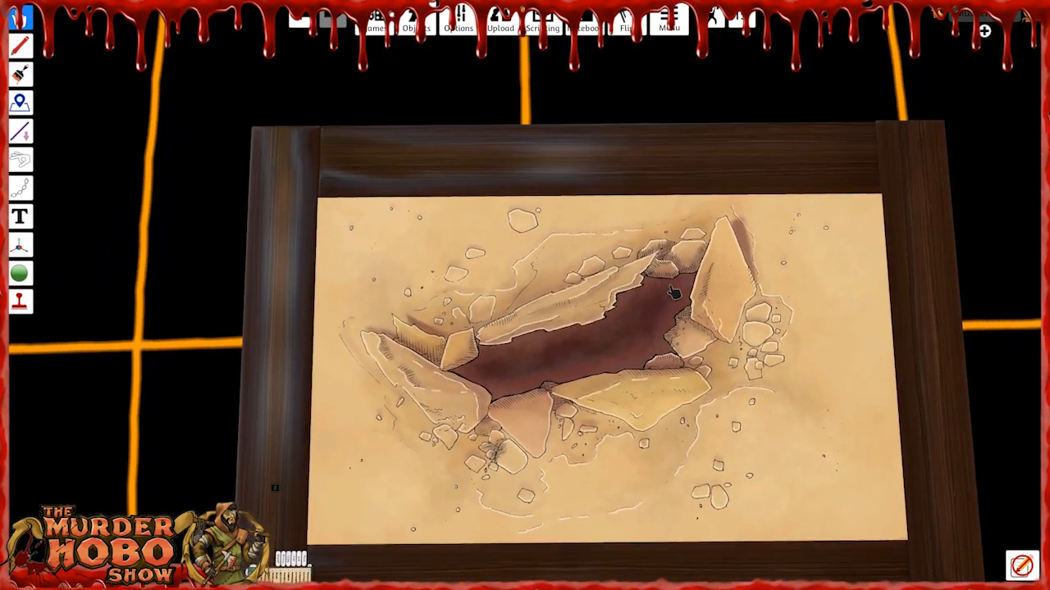
scroll(668, 290, up, 5)
scroll(668, 281, down, 5)
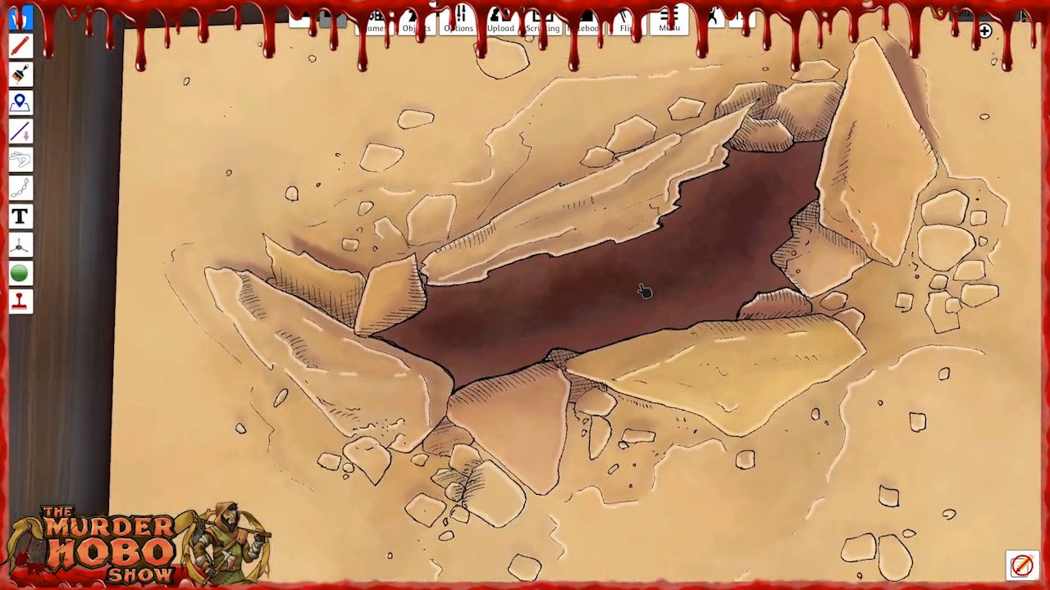
key(s)
mouse_move(645, 291)
right_down()
mouse_move(626, 284)
mouse_move(645, 307)
right_up()
scroll(646, 304, down, 1)
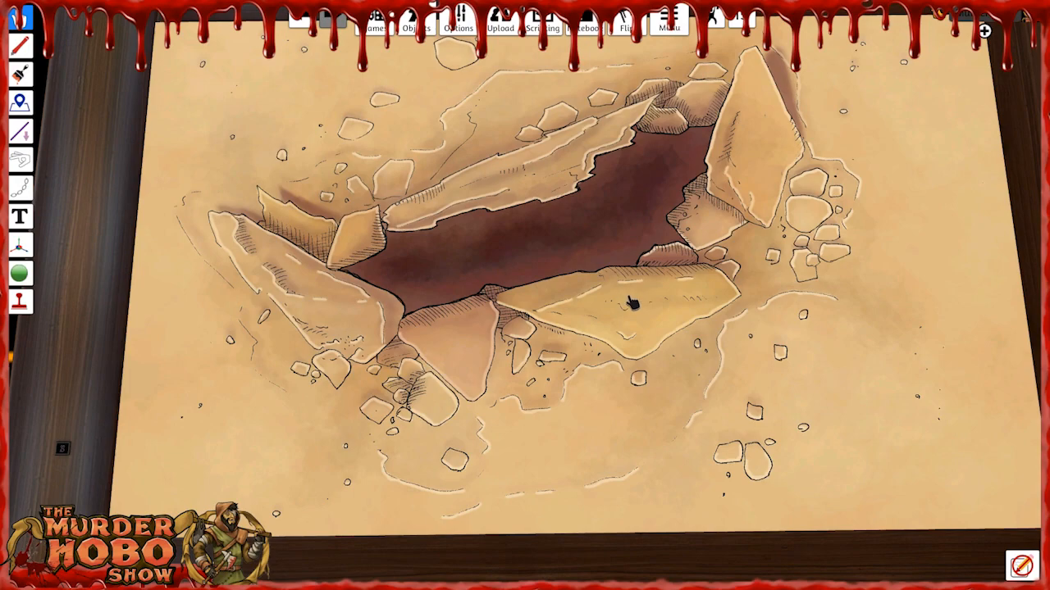
Show the table's built-in grid lines and set the grid size to 2.74 in X and Y.
mouse_move(458, 23)
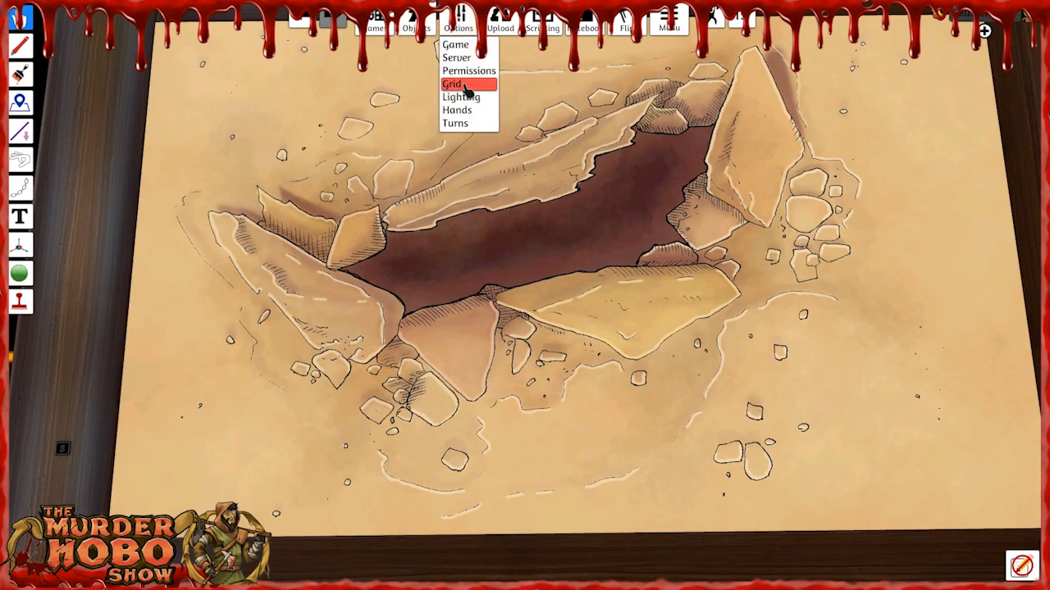
click(465, 82)
click(638, 195)
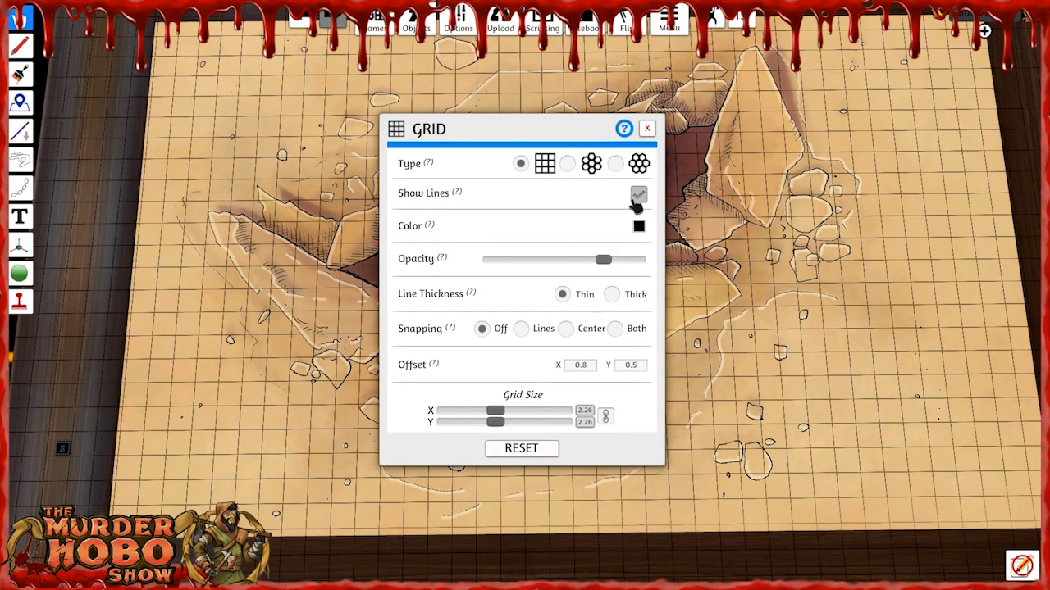
mouse_move(506, 417)
mouse_down()
mouse_move(534, 420)
mouse_move(525, 417)
mouse_up()
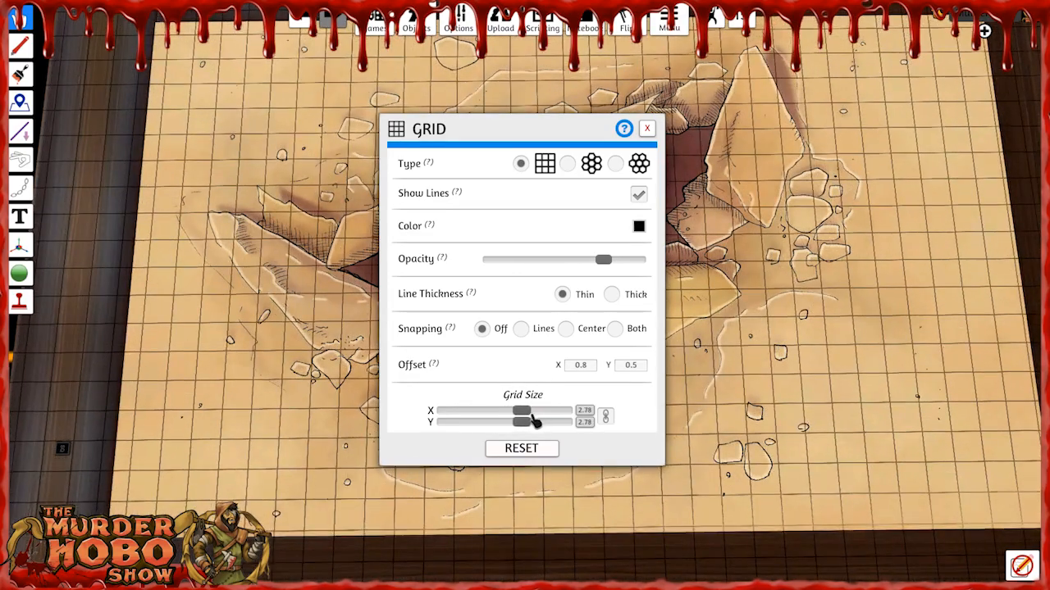
click(646, 130)
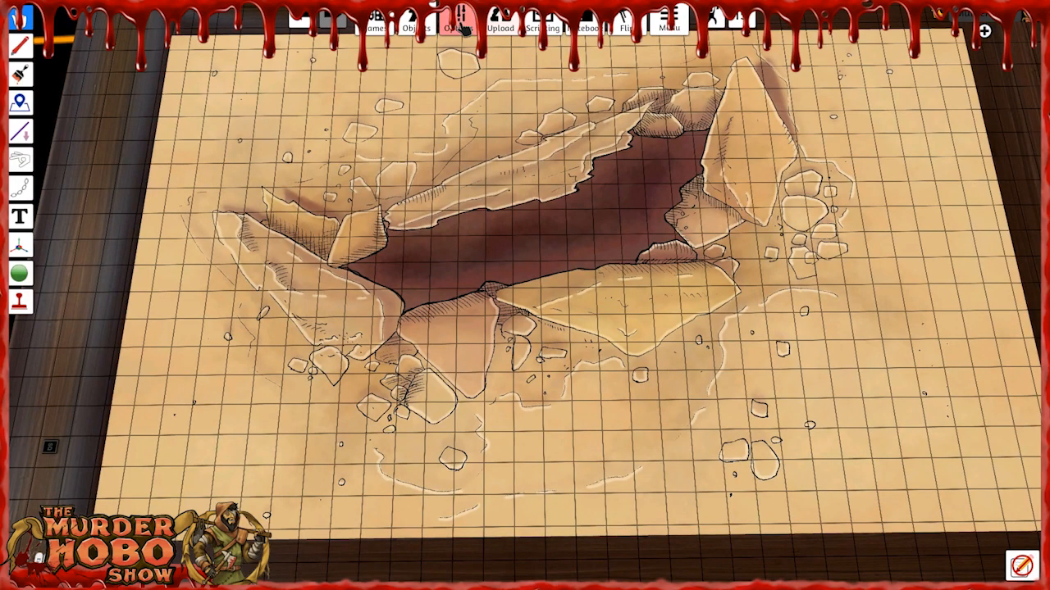
Hide the table's built-in grid lines.
click(452, 84)
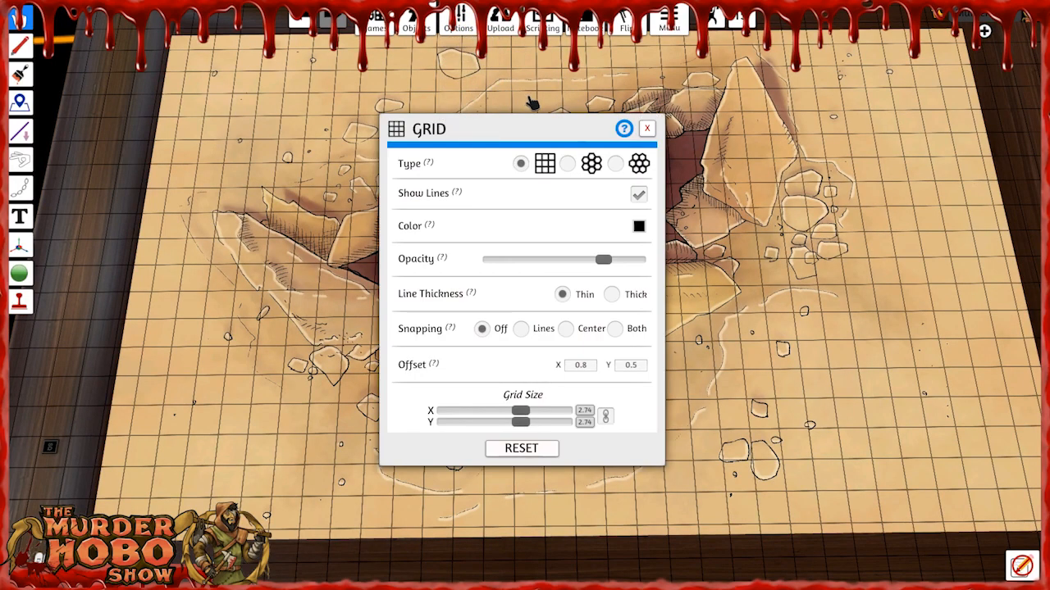
click(638, 195)
click(648, 130)
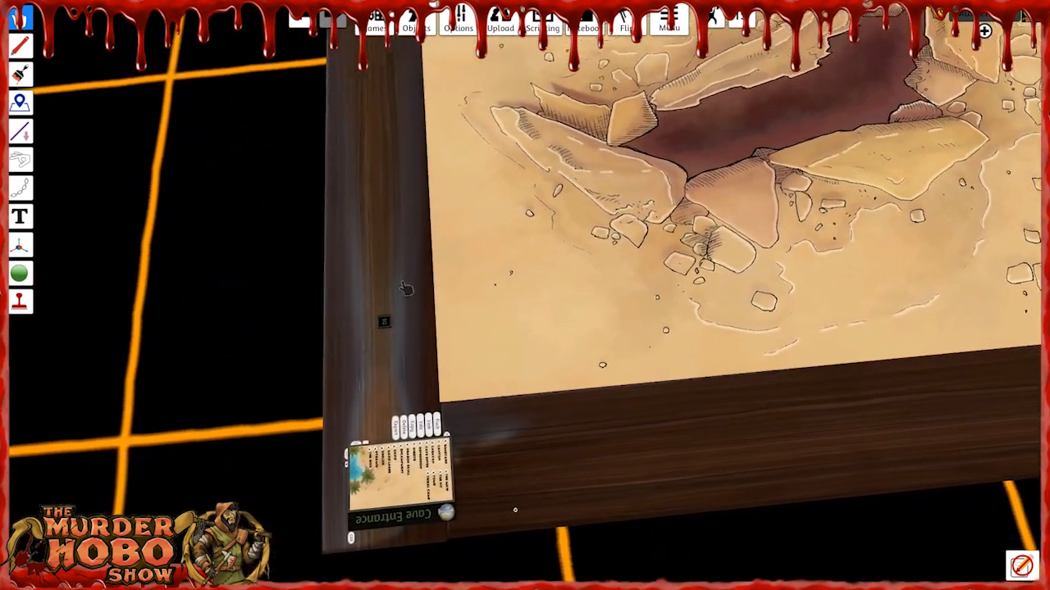
Flip the FlipMe tile through its square-grid overlay and examine the Cave Entrance map.
click(408, 326)
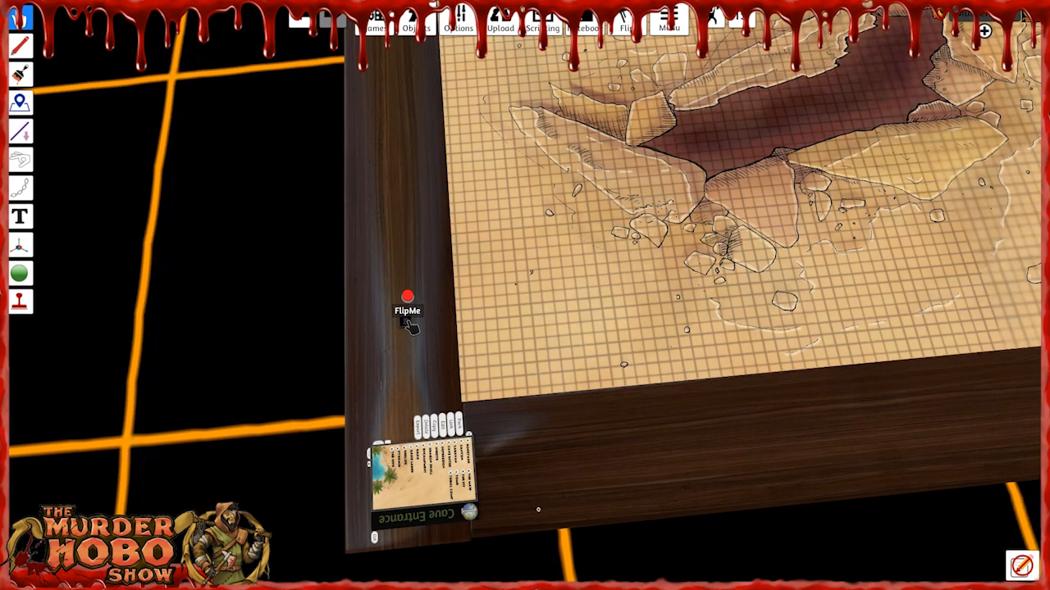
click(408, 326)
click(408, 326)
click(409, 325)
right_drag(468, 328, 645, 333)
key(d)
key(w)
scroll(651, 256, up, 7)
right_drag(658, 222, 757, 202)
scroll(607, 297, down, 4)
scroll(583, 295, down, 3)
key(s)
Flip the FlipMe tile until the Cave Entrance map has the large hex-grid overlay, and inspect the hexes.
click(500, 440)
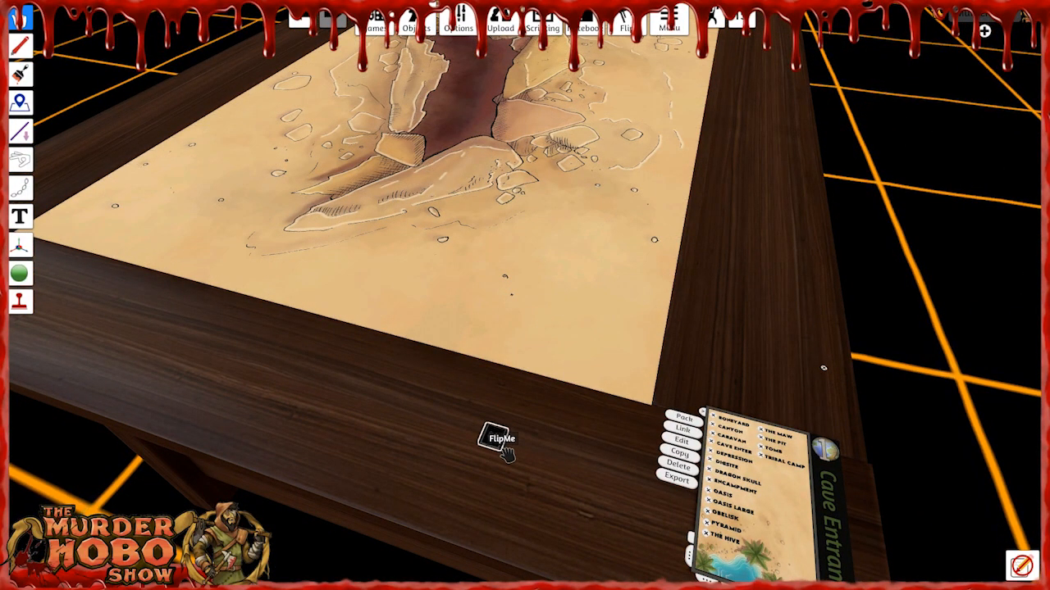
key(f)
click(491, 436)
click(491, 437)
click(490, 437)
click(490, 436)
click(490, 436)
click(491, 436)
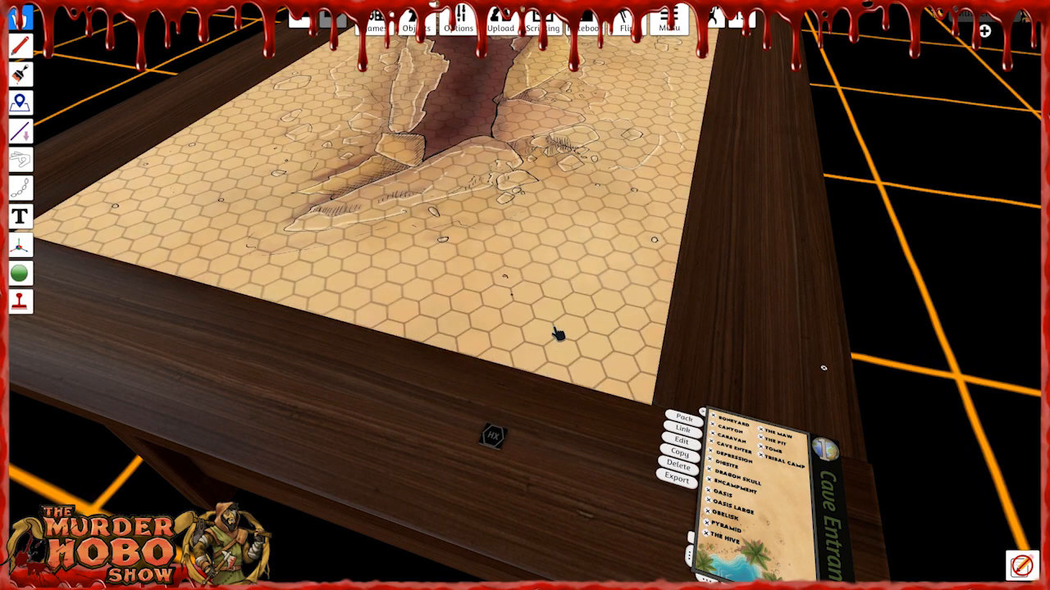
scroll(558, 333, down, 2)
scroll(471, 66, up, 4)
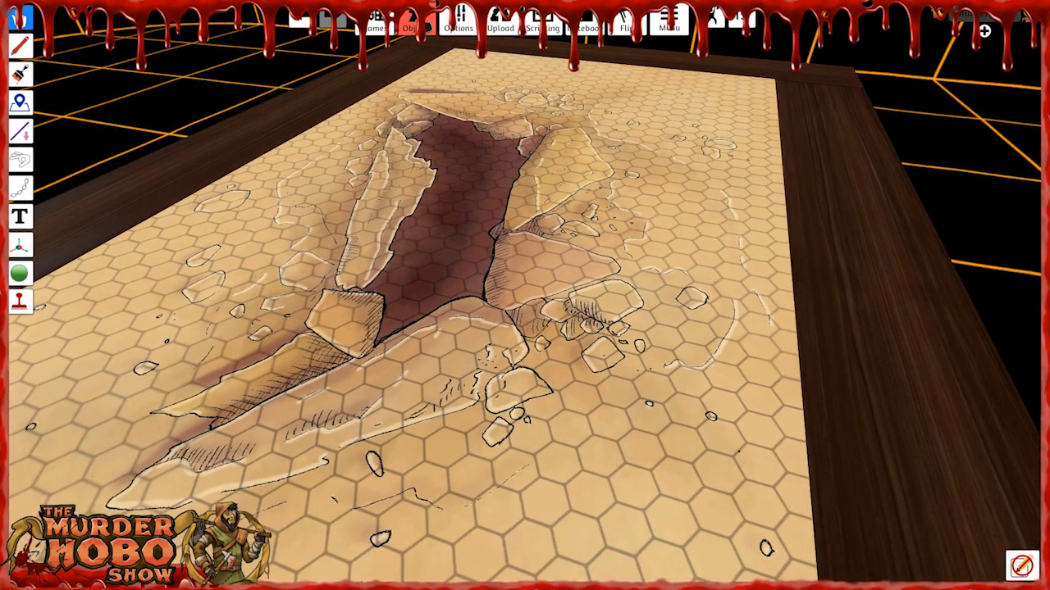
Spawn the red sand skimmer from the saved objects onto the Cave Entrance map.
click(408, 27)
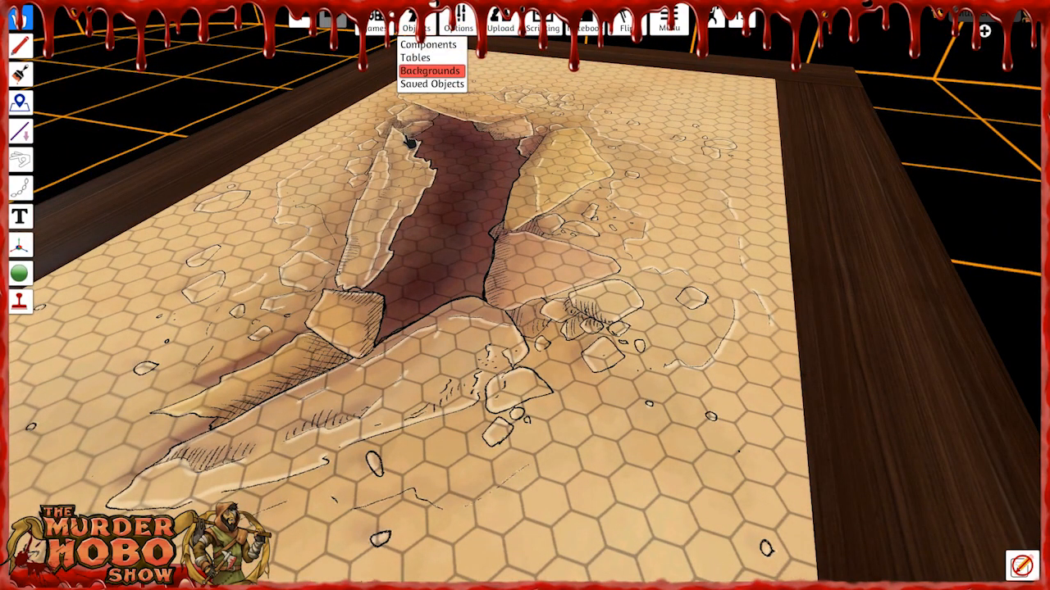
click(431, 84)
click(889, 501)
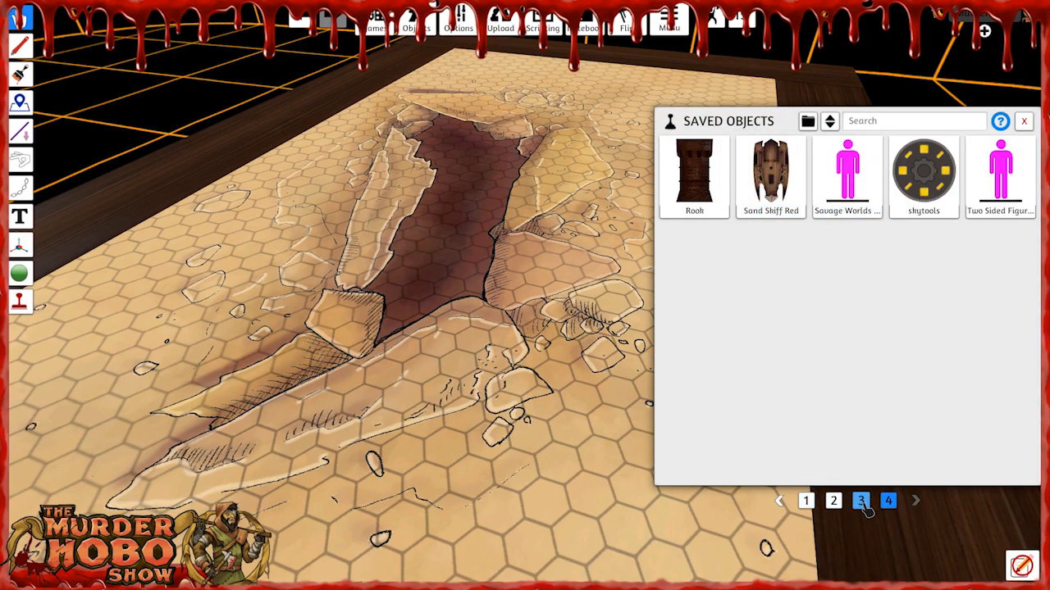
click(861, 501)
click(997, 435)
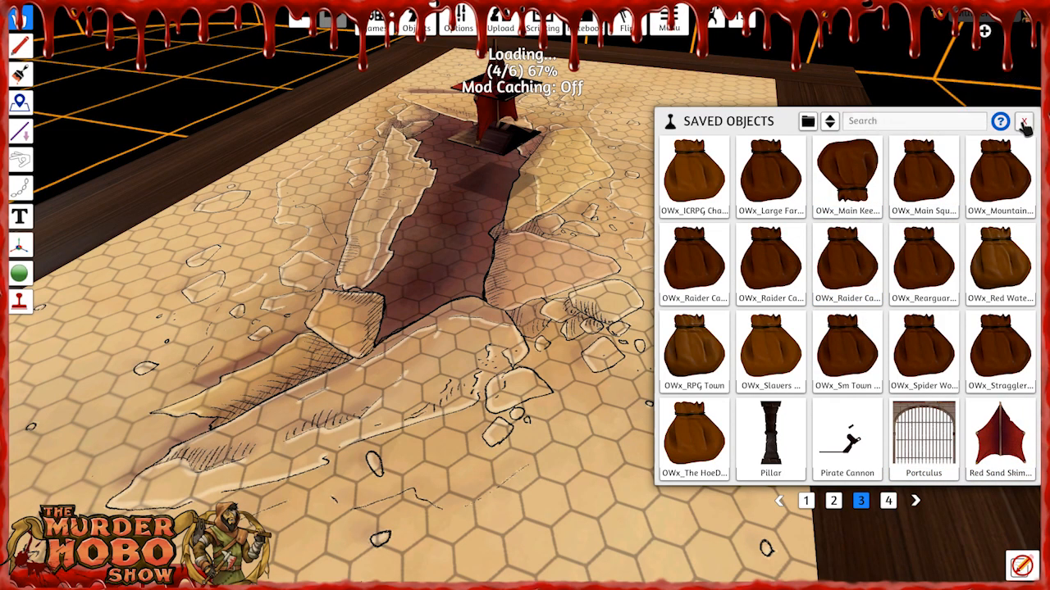
click(1023, 123)
Flip the FlipMe tile to the smaller hex-grid overlay and compare the hexes with the ship's size.
key(w)
right_drag(492, 320, 862, 429)
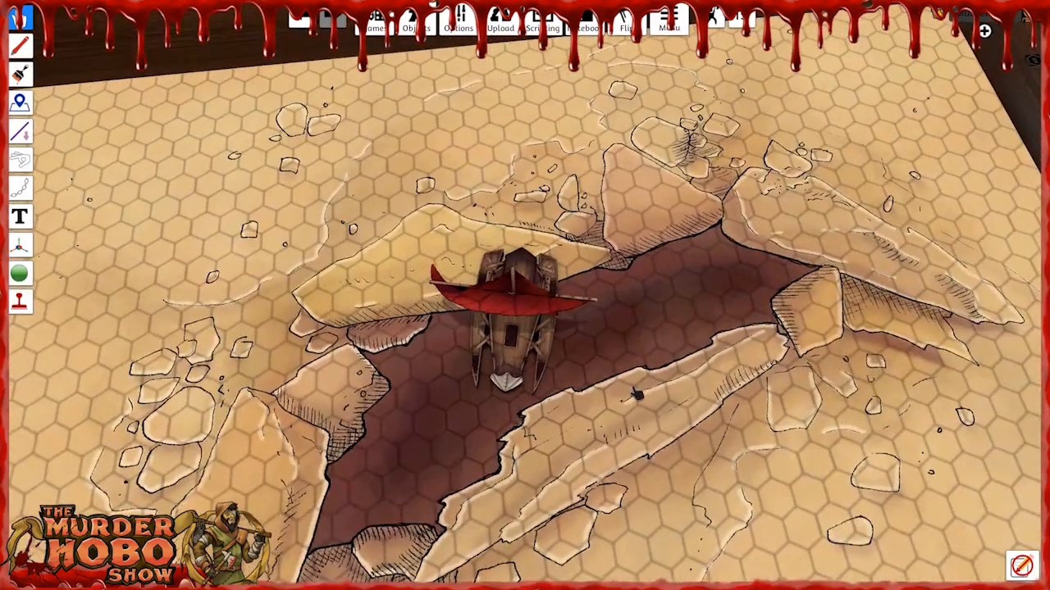
right_drag(644, 347, 698, 342)
key(d)
key(w)
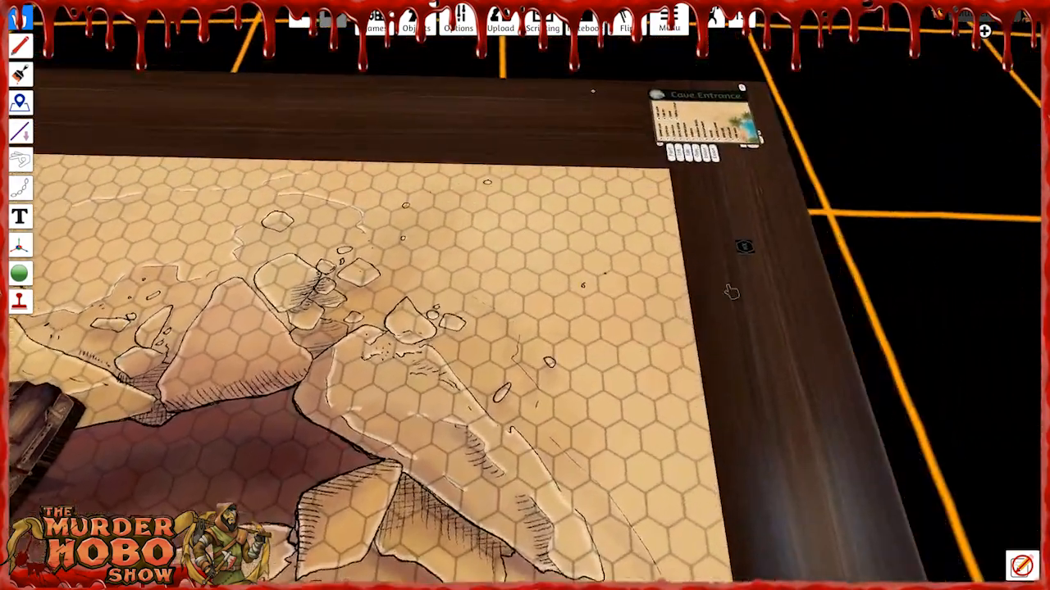
key(f)
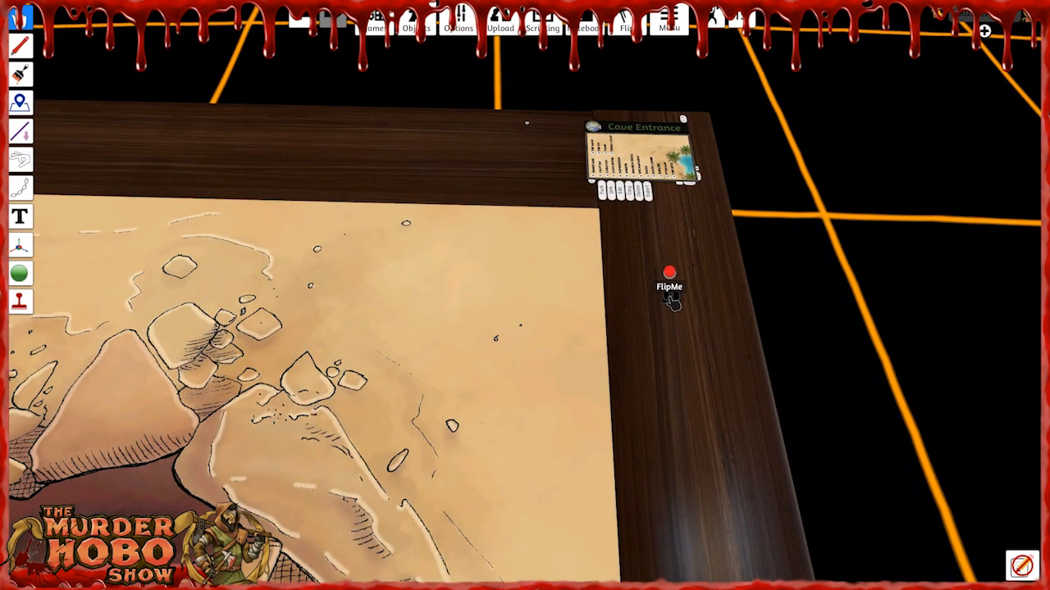
key(a)
key(s)
right_drag(452, 349, 619, 379)
key(a)
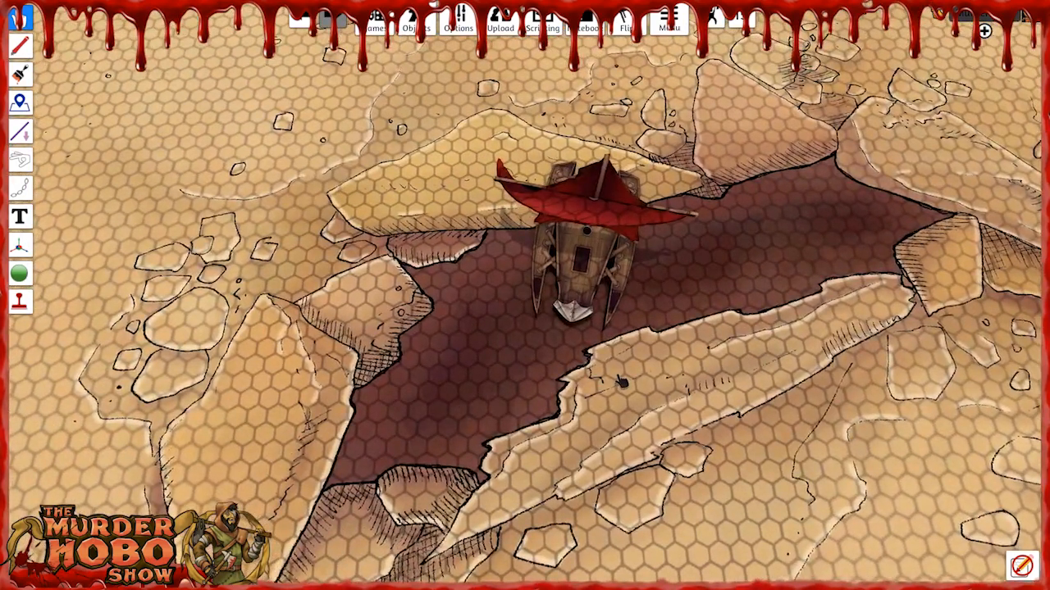
Shift the ship by its sail to the rim of the chasm and view it against the small hexes.
scroll(620, 380, up, 1)
right_drag(431, 304, 418, 323)
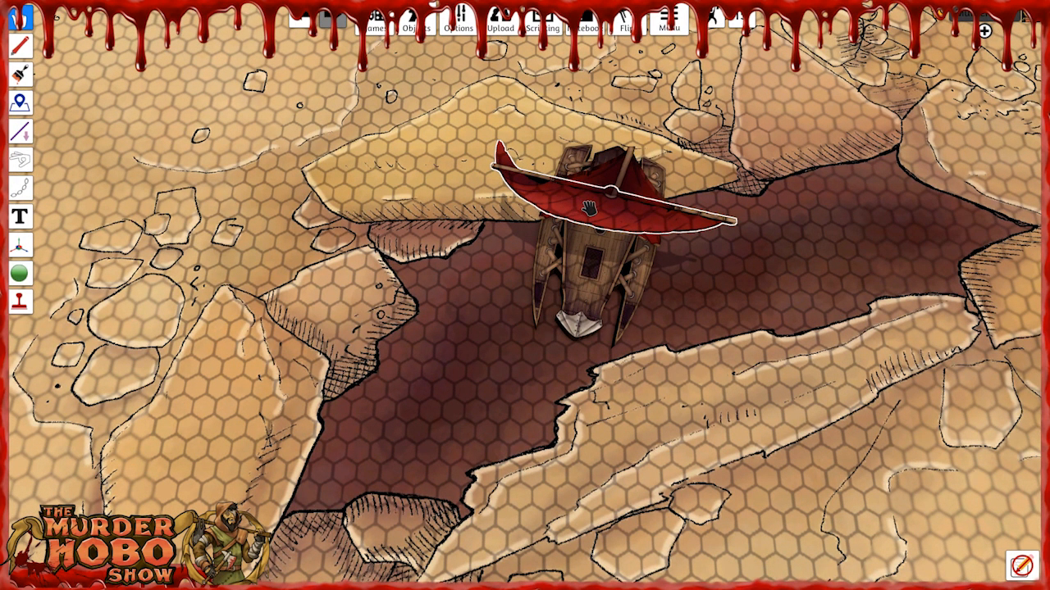
mouse_move(627, 232)
mouse_down()
mouse_move(545, 312)
mouse_move(516, 365)
mouse_move(635, 385)
mouse_move(689, 344)
mouse_move(653, 226)
mouse_move(627, 231)
mouse_up()
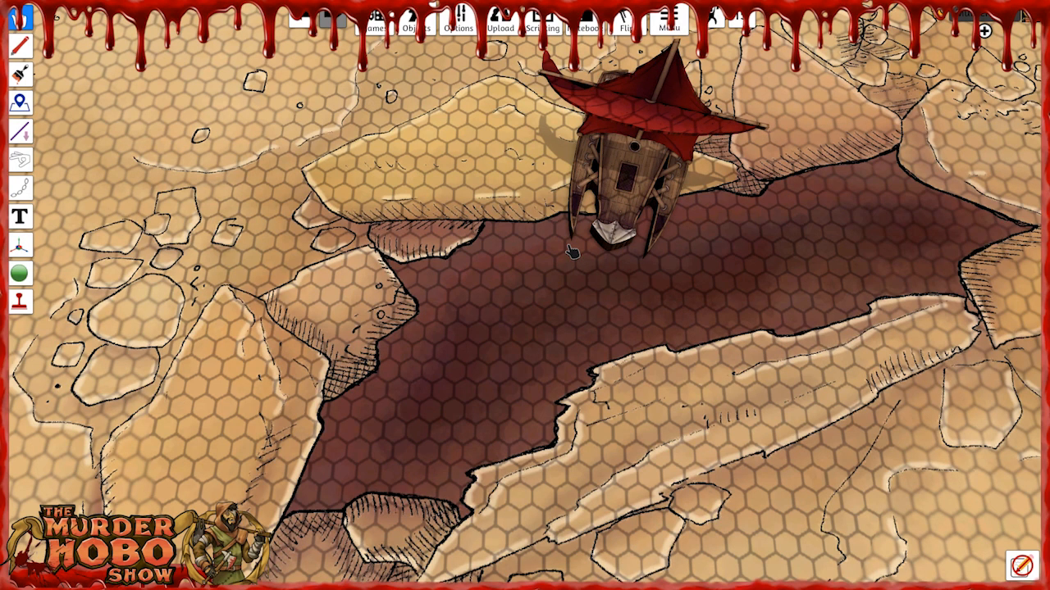
scroll(495, 358, down, 2)
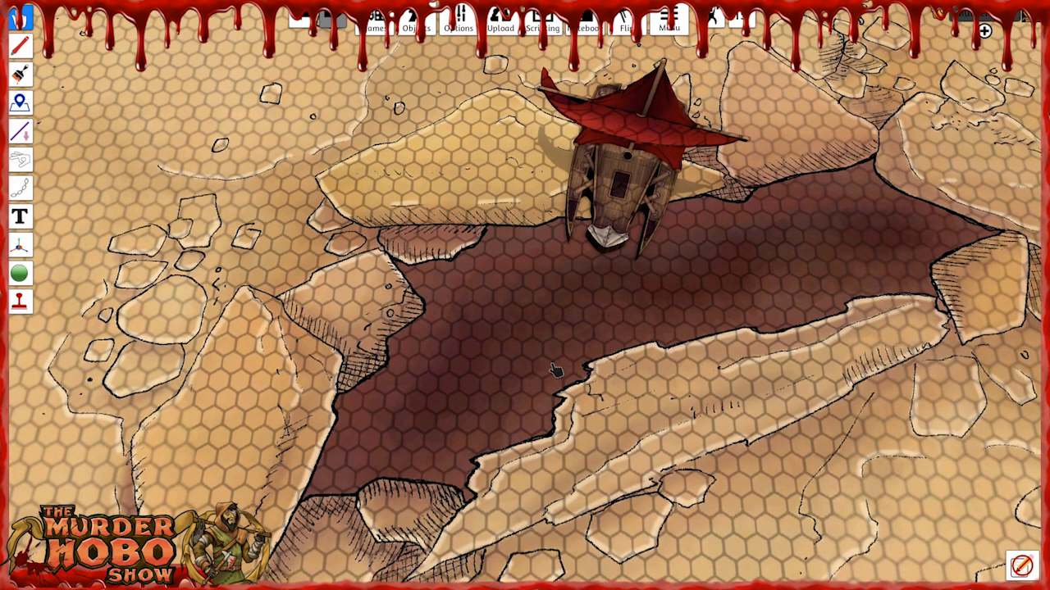
right_drag(555, 371, 483, 362)
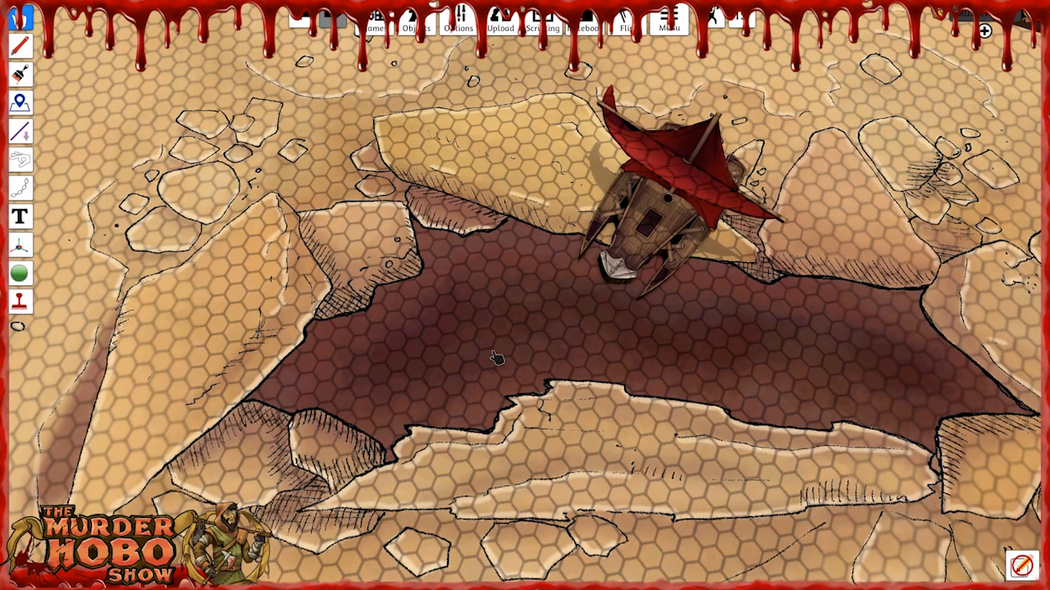
Remove the hex-grid overlay from the Cave Entrance map with the FlipMe tile.
right_drag(587, 352, 458, 310)
key(d)
key(s)
key(s)
key(d)
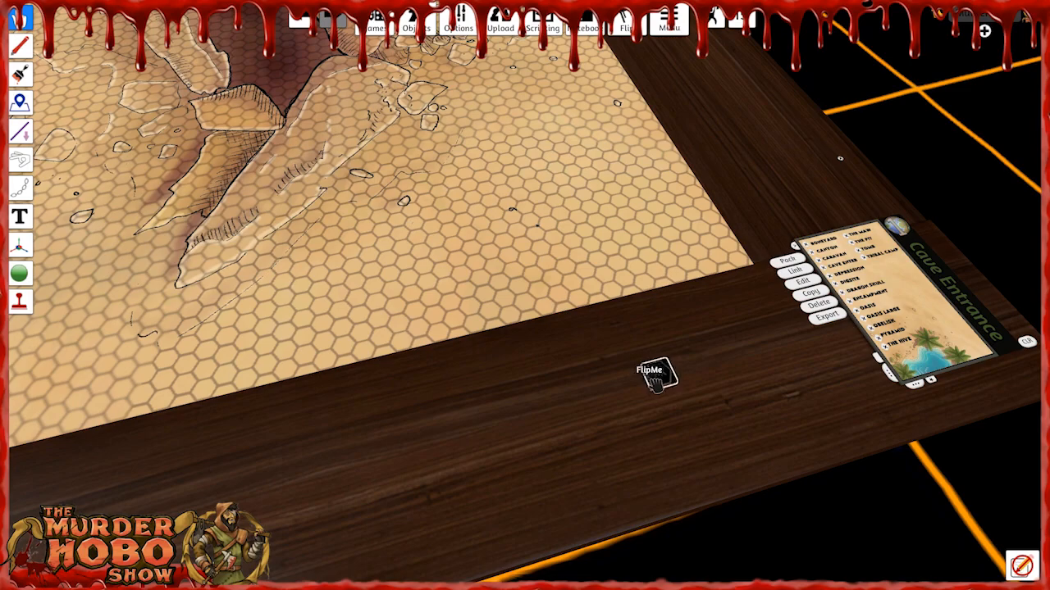
click(654, 377)
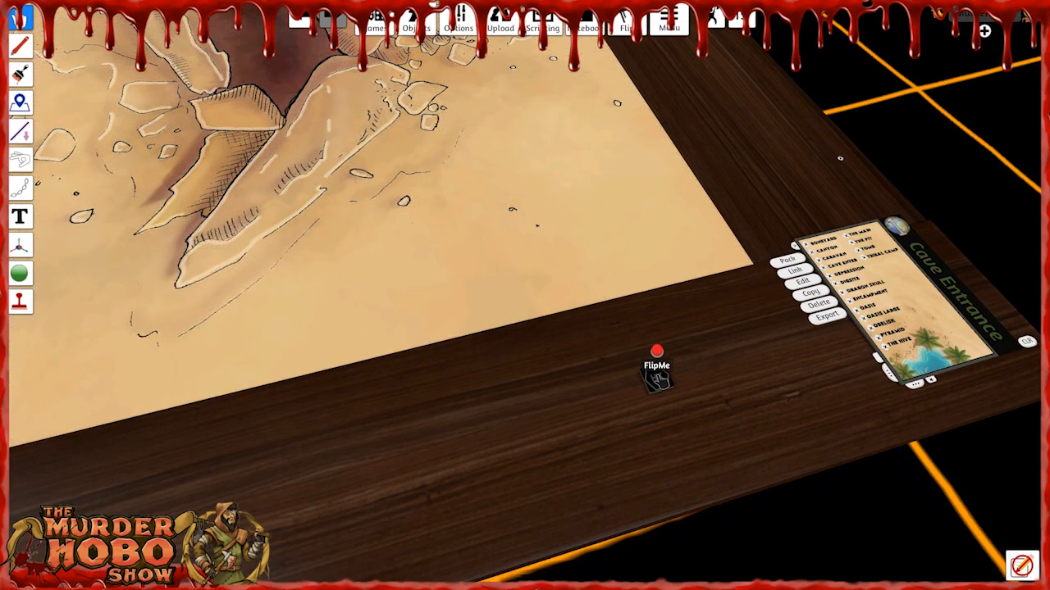
Delete the red-sailed ship from the Cave Entrance map.
key(w)
key(a)
scroll(479, 161, down, 1)
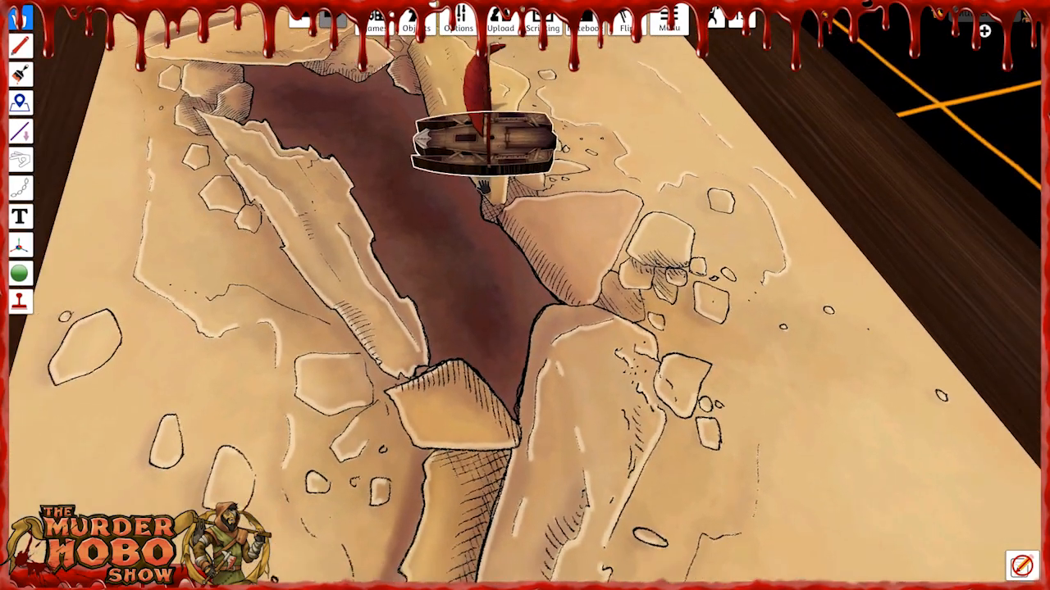
drag(475, 156, 791, 304)
key(d)
key(Delete)
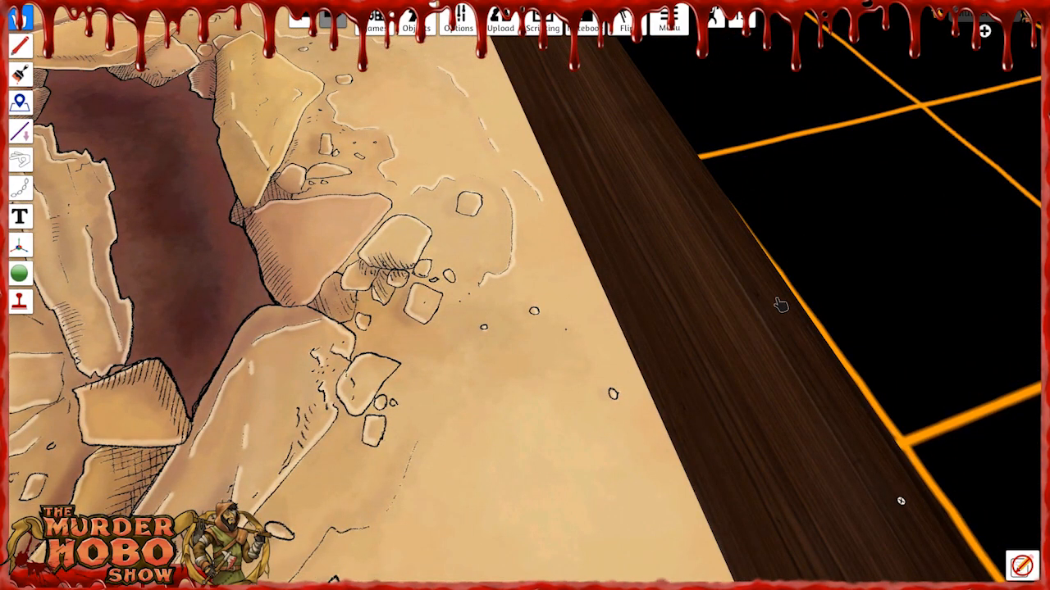
Load the Depression location onto the table and view its cracked, glowing ground.
scroll(615, 370, down, 2)
scroll(615, 370, down, 3)
scroll(499, 379, up, 5)
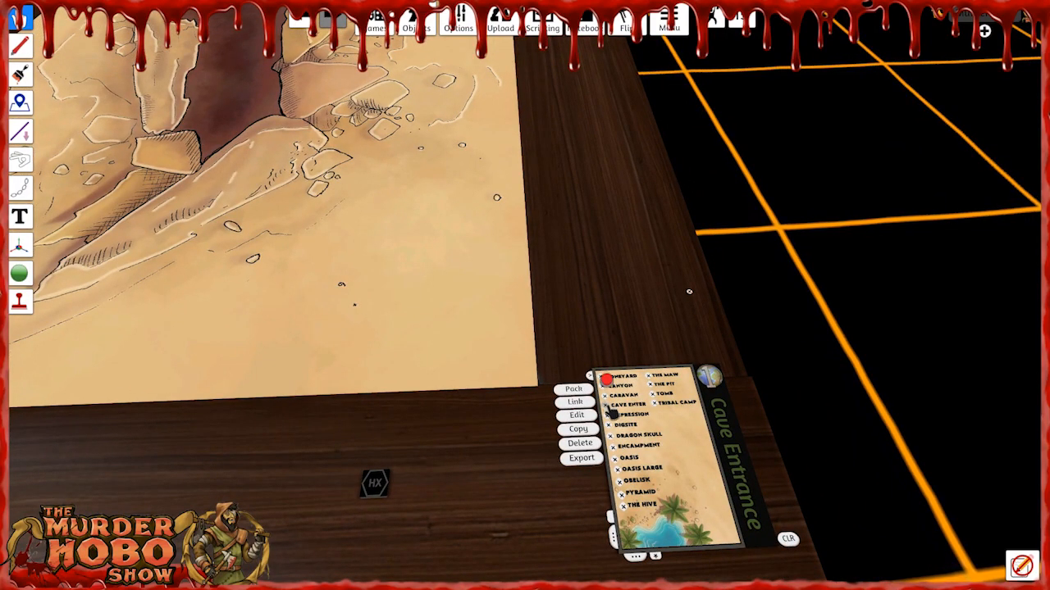
click(611, 417)
right_drag(563, 365, 549, 316)
key(w)
key(a)
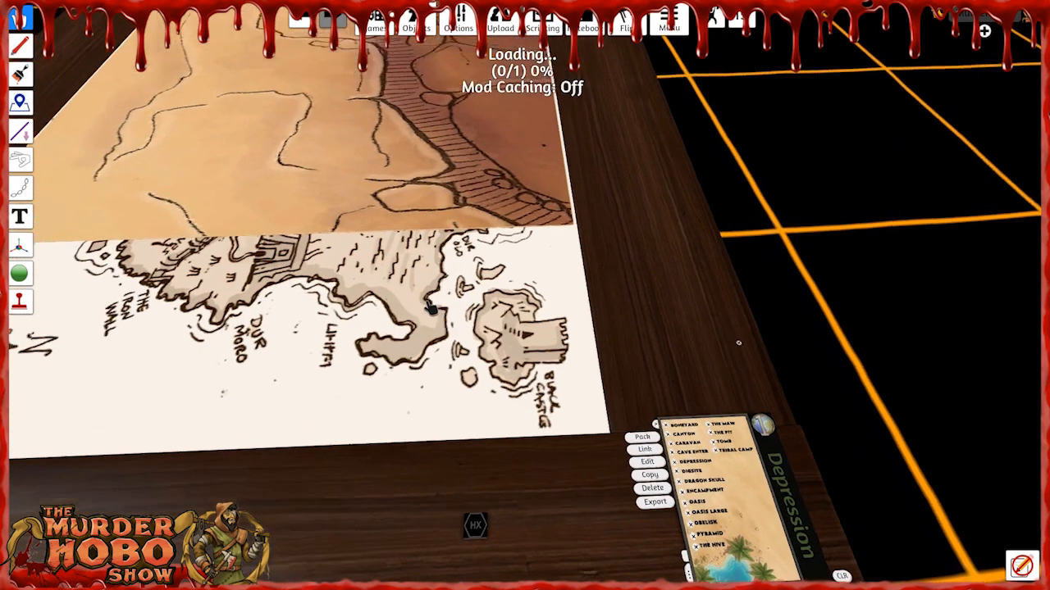
key(s)
key(d)
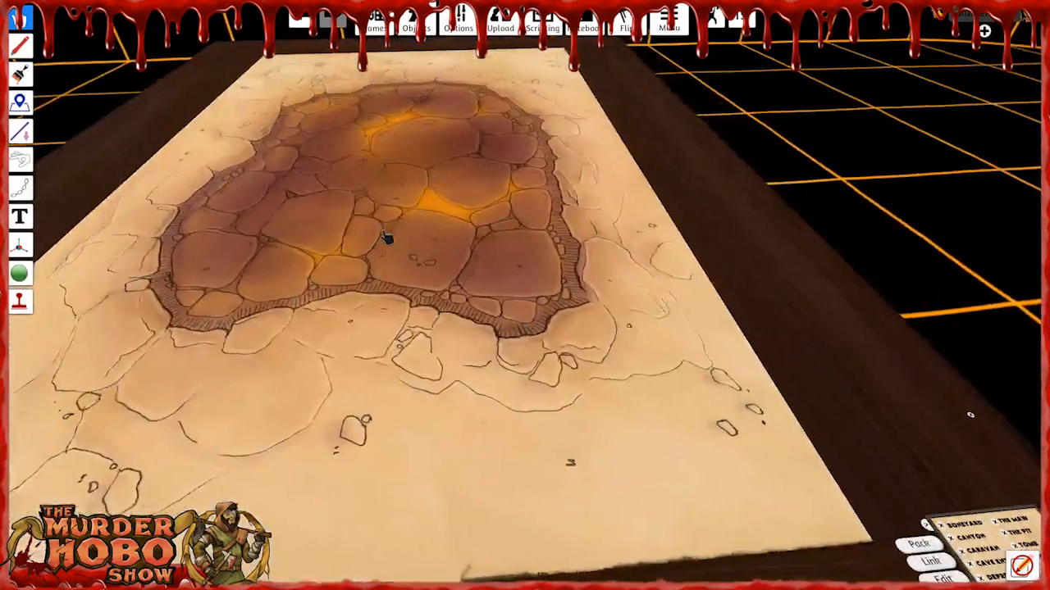
key(s)
key(d)
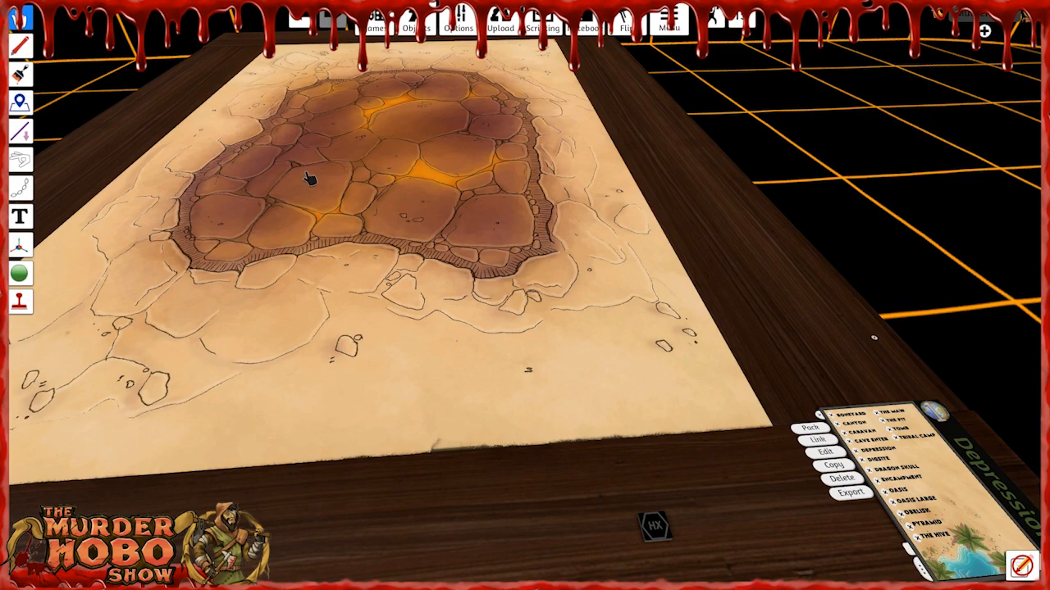
Load The Hive location from the desert list and bring its map into close view.
right_drag(507, 265, 478, 270)
key(s)
key(d)
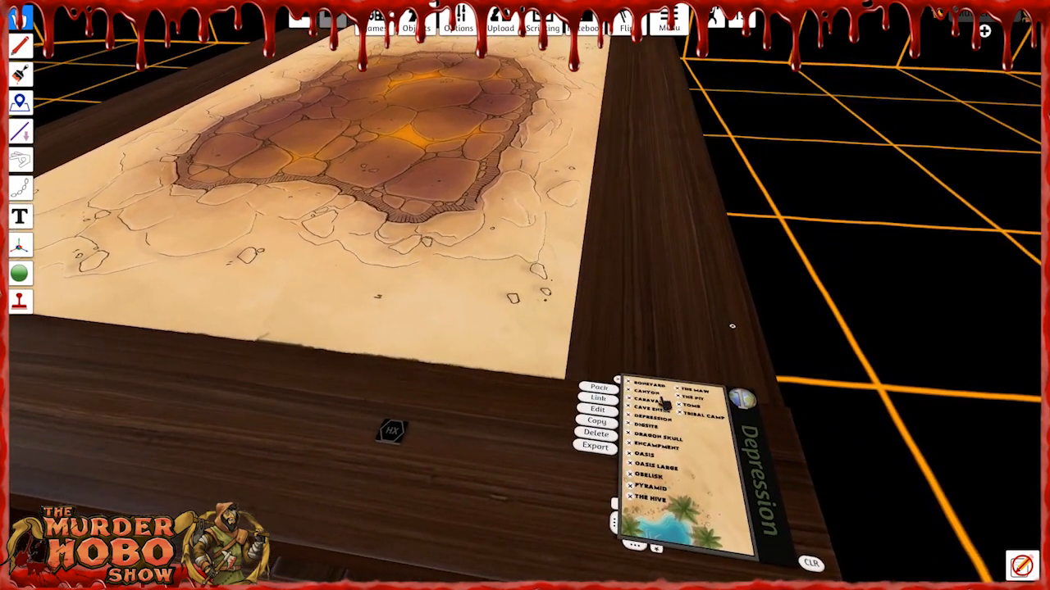
click(643, 498)
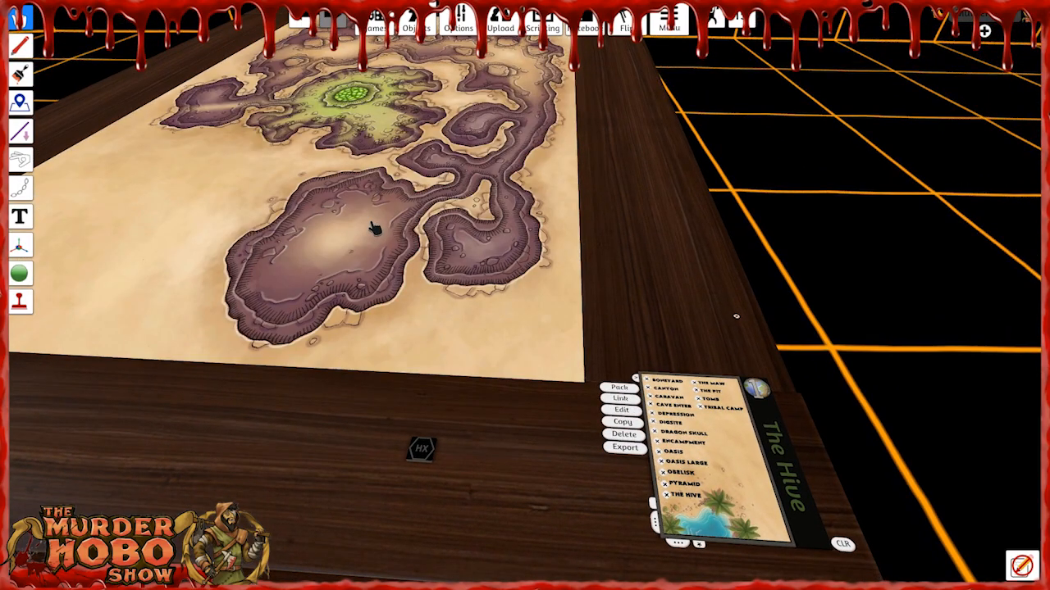
key(w)
key(a)
scroll(410, 259, up, 3)
right_drag(399, 265, 582, 251)
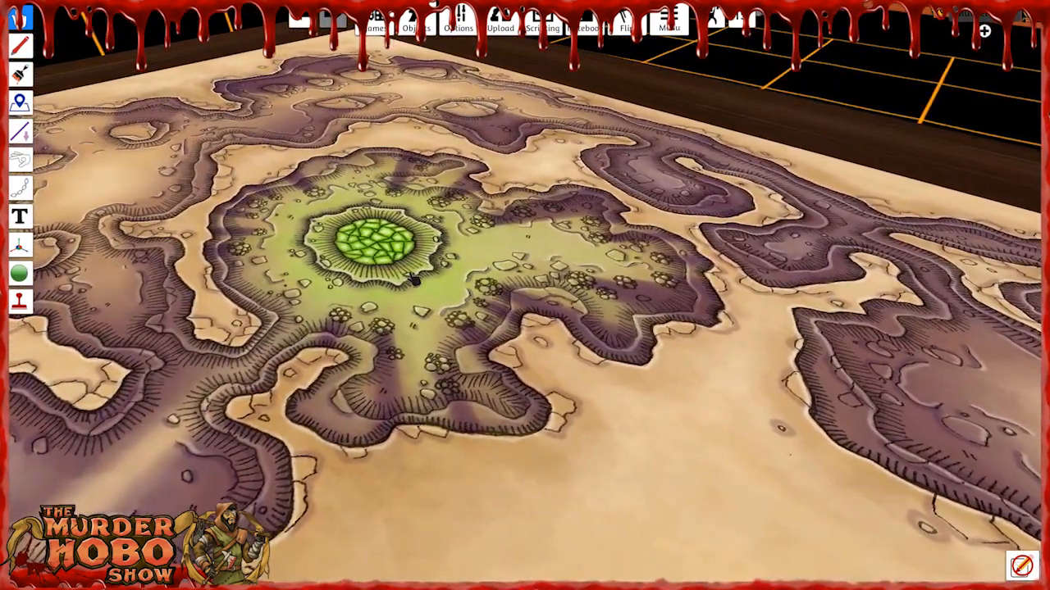
Examine The Hive map, covering the outer tunnels and the glowing green central chamber.
right_drag(347, 262, 607, 300)
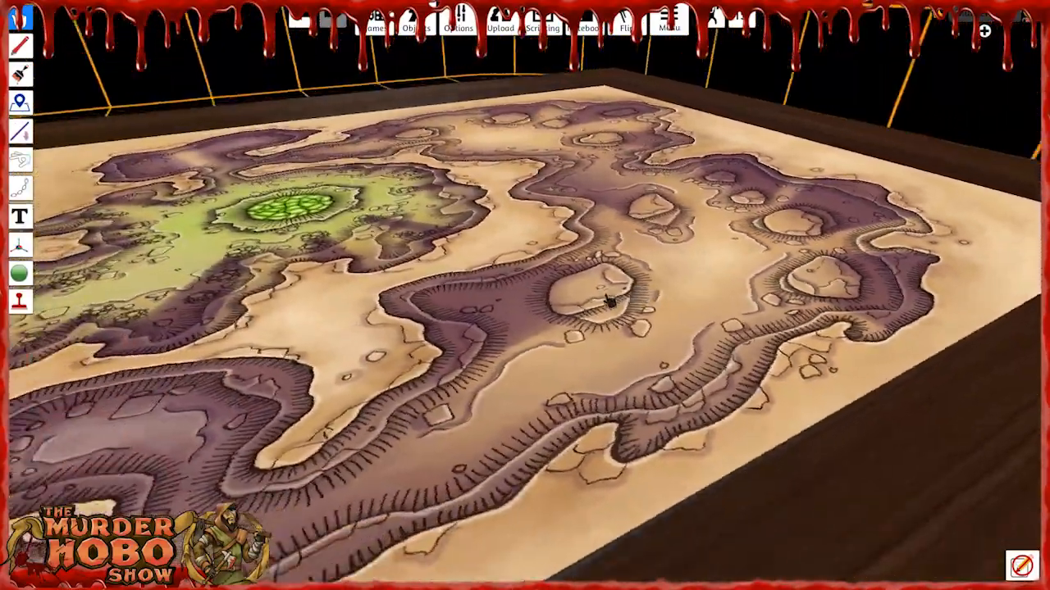
right_drag(711, 306, 689, 301)
scroll(624, 269, up, 4)
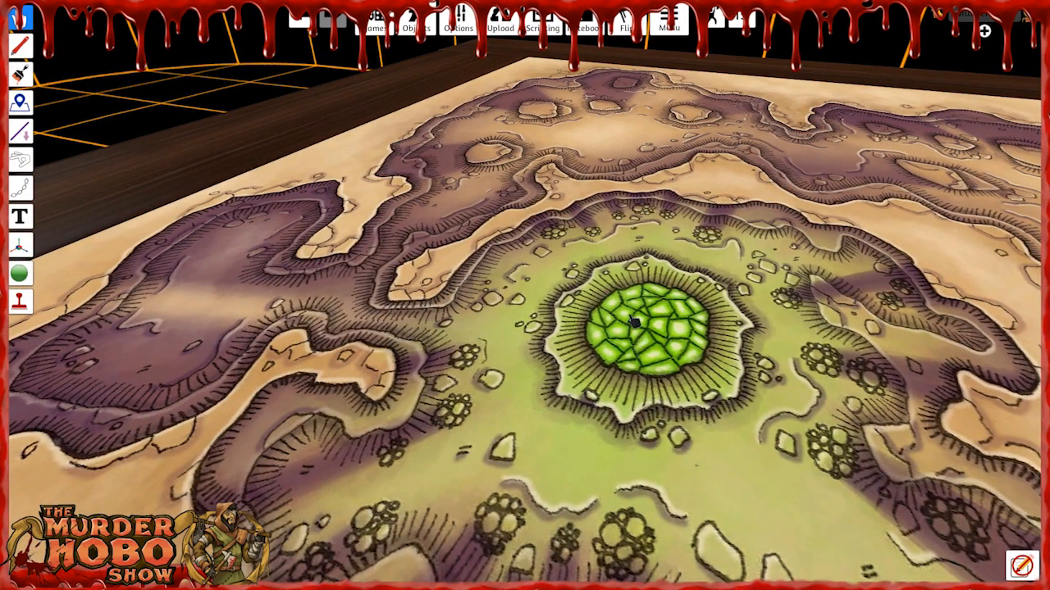
scroll(642, 318, down, 5)
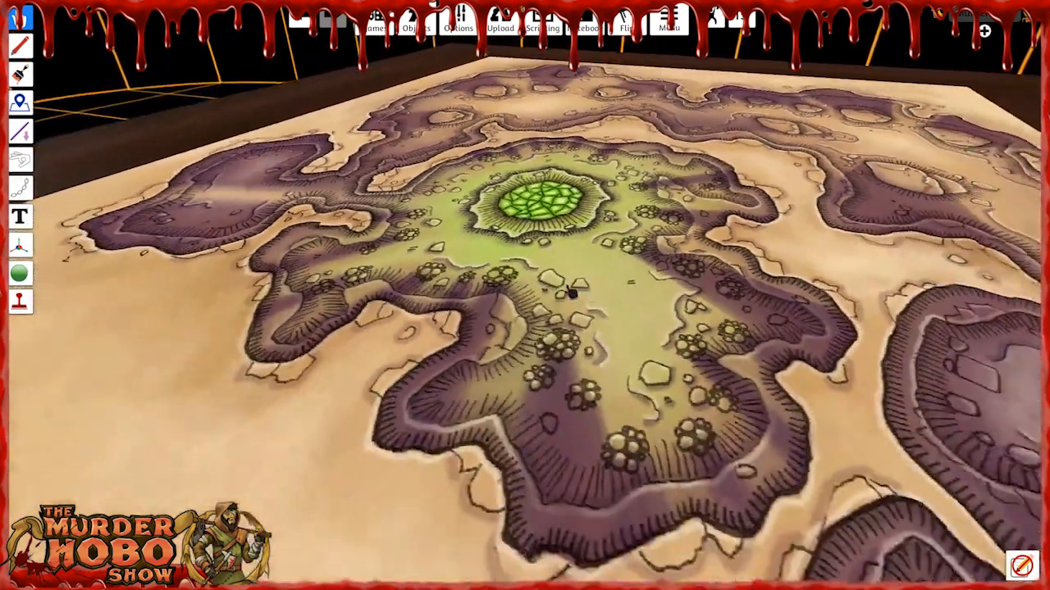
scroll(539, 211, up, 4)
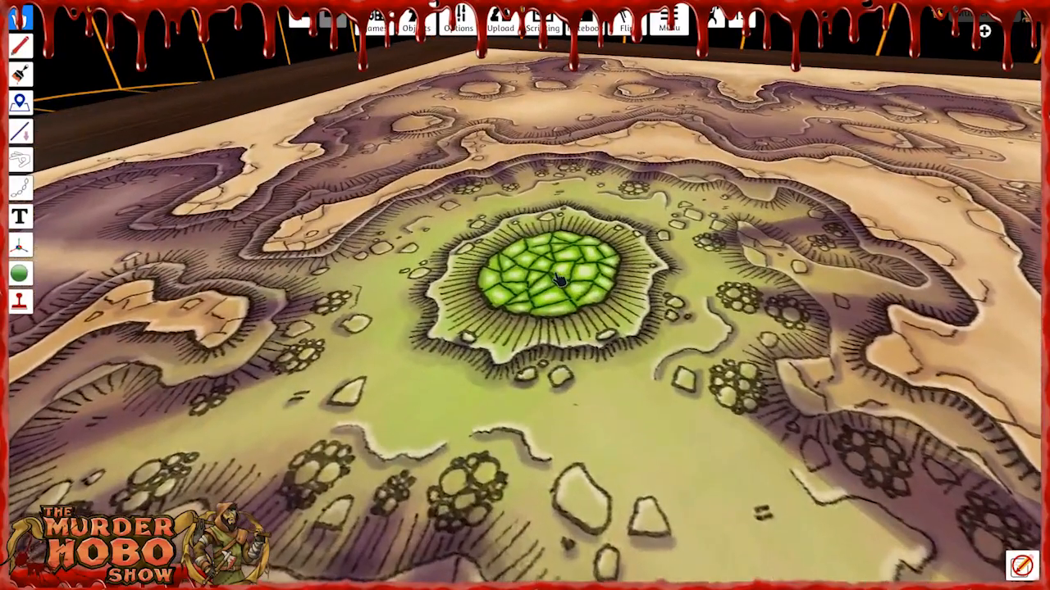
scroll(574, 279, down, 8)
scroll(607, 342, down, 3)
key(d)
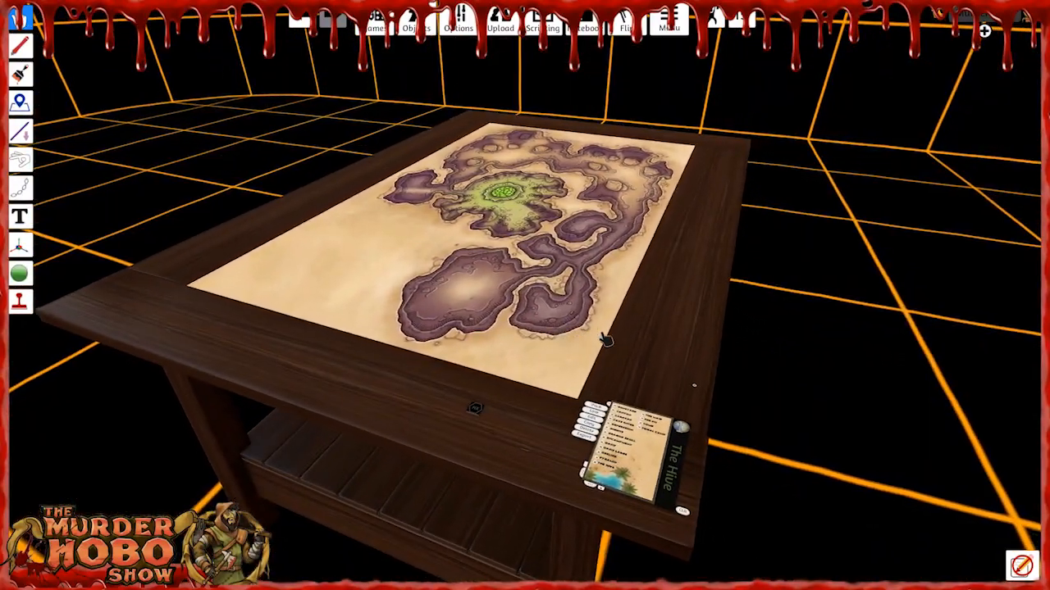
Load the Obelisk location and inspect the central obelisk with the four ruined walls around it.
scroll(611, 346, up, 3)
right_drag(624, 355, 674, 361)
scroll(685, 372, up, 2)
key(s)
key(d)
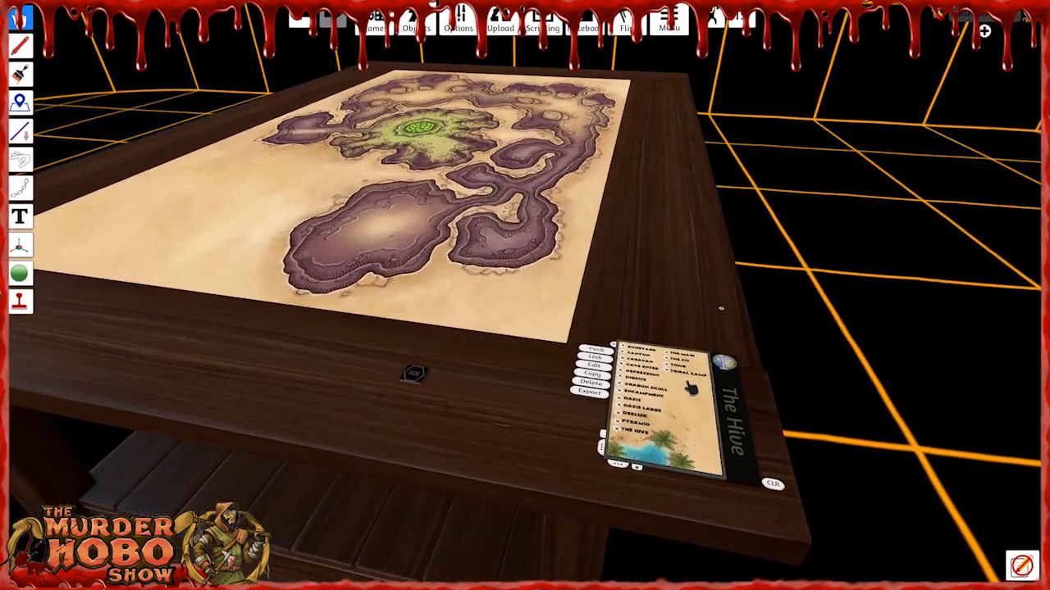
click(623, 414)
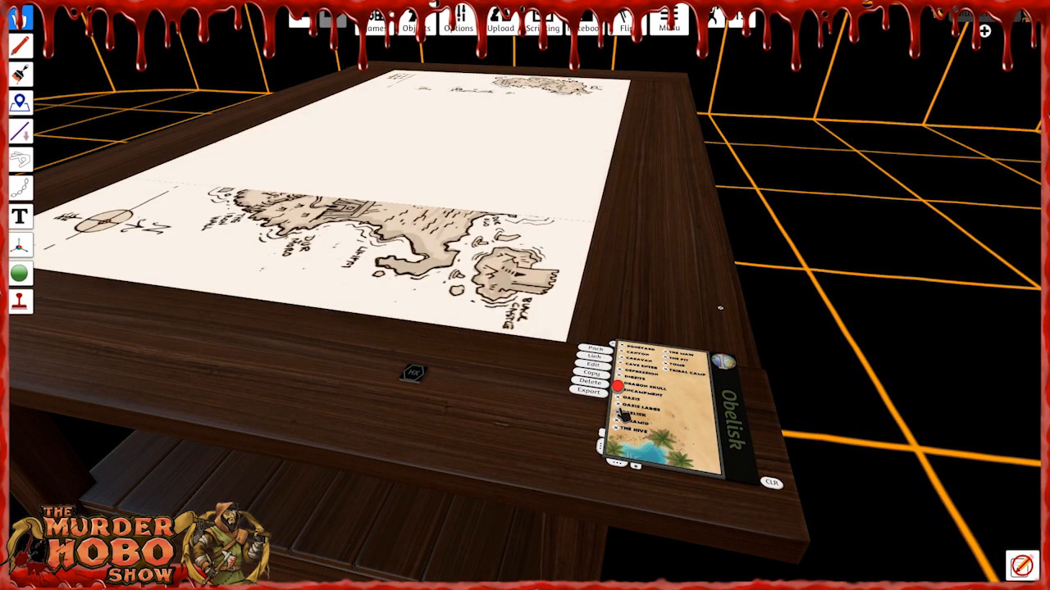
right_drag(438, 277, 449, 285)
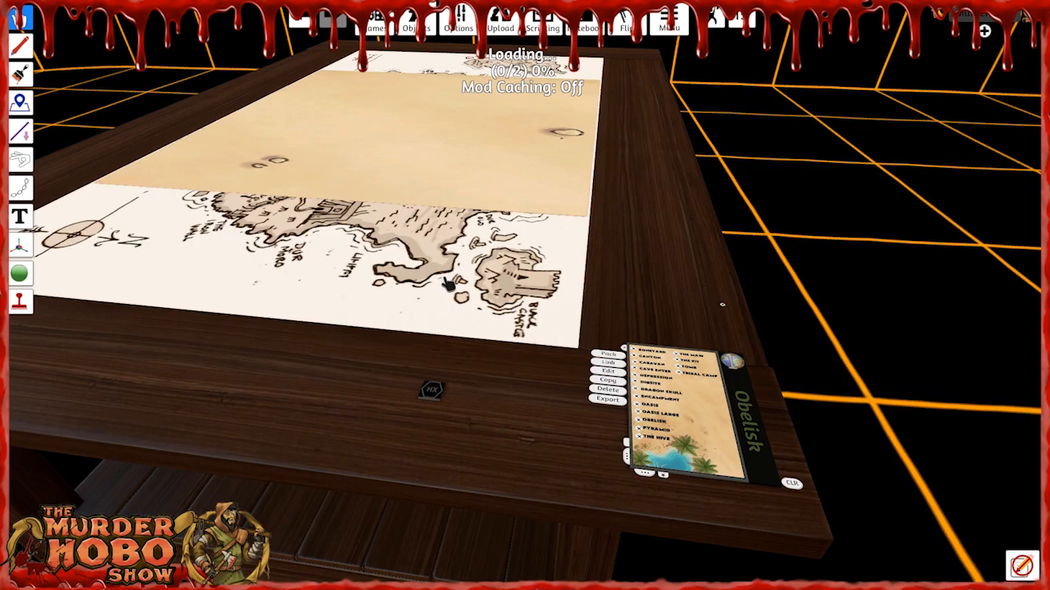
key(a)
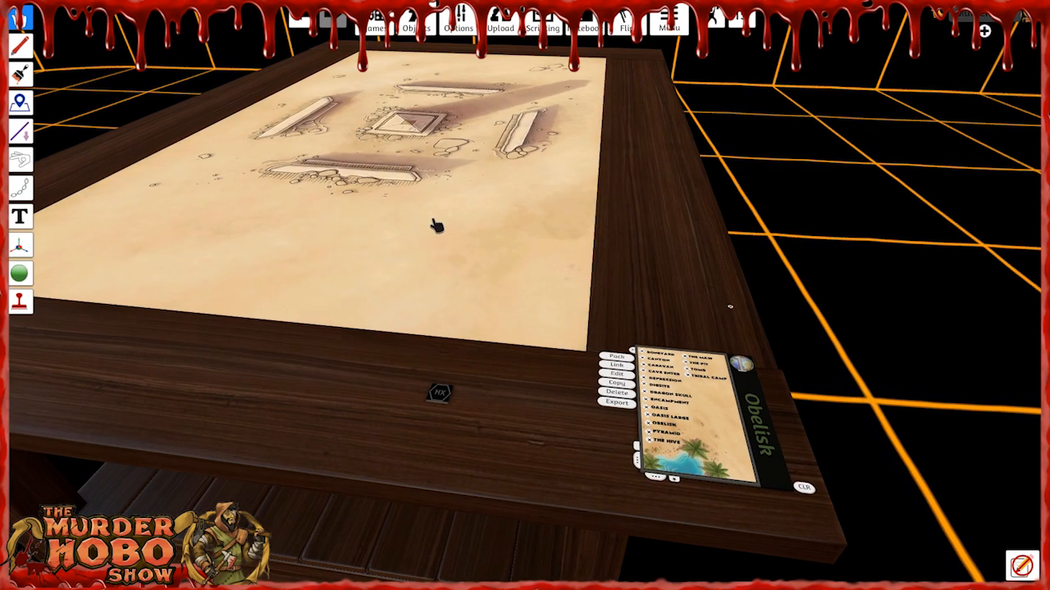
key(w)
right_drag(548, 318, 541, 367)
scroll(543, 374, up, 2)
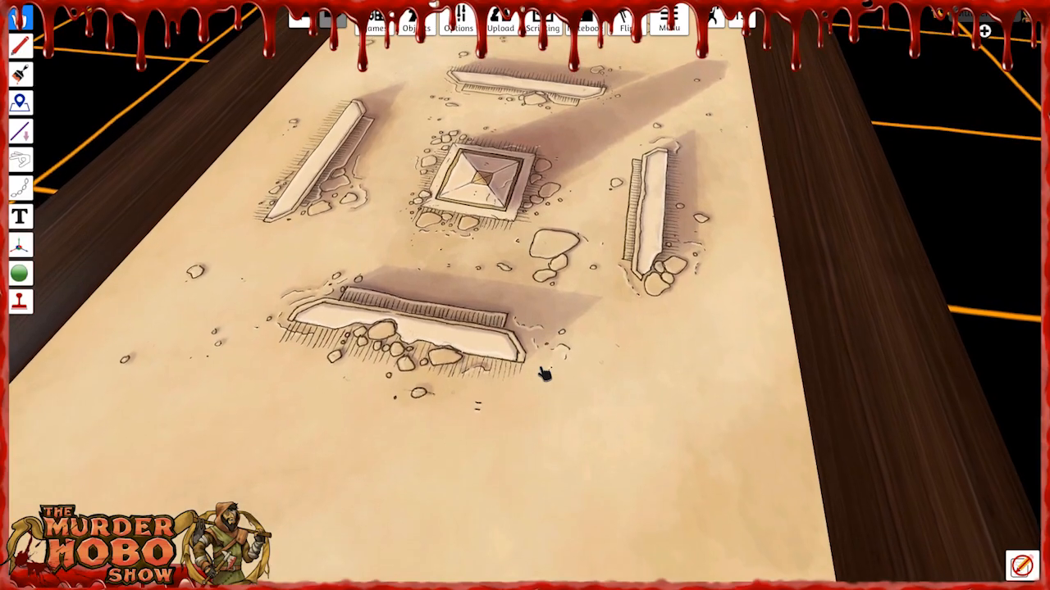
right_drag(549, 316, 553, 295)
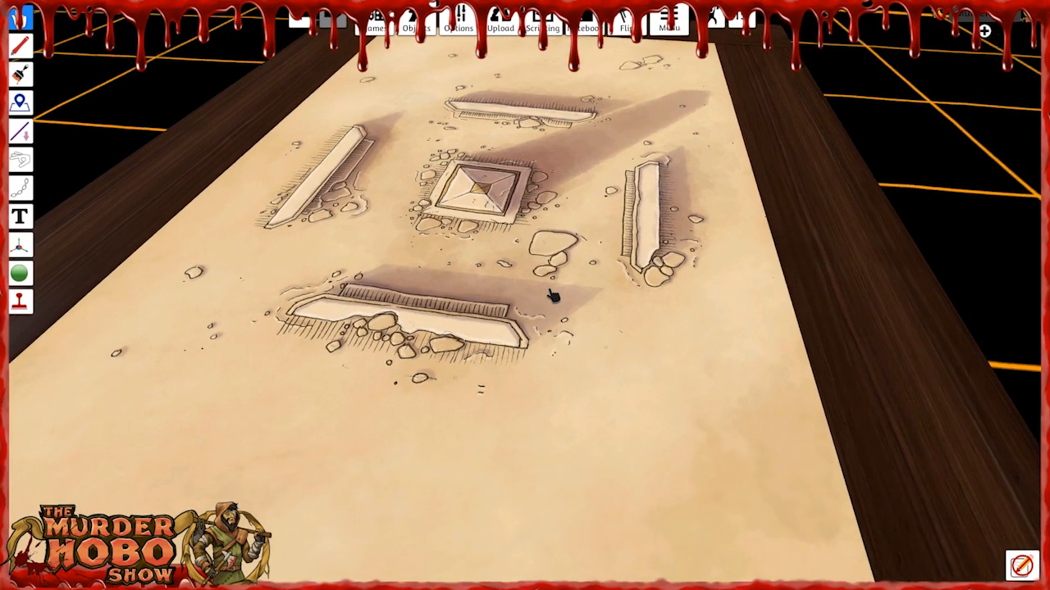
right_drag(429, 321, 514, 247)
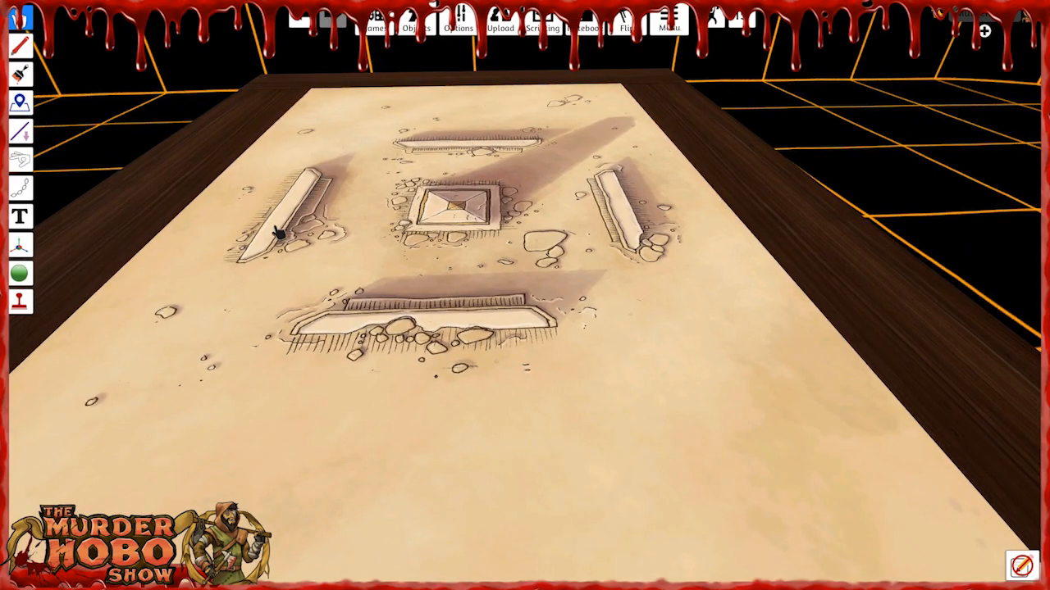
Replace the map on the table with the Digsite location and bring it into view.
key(s)
key(d)
right_drag(695, 380, 692, 397)
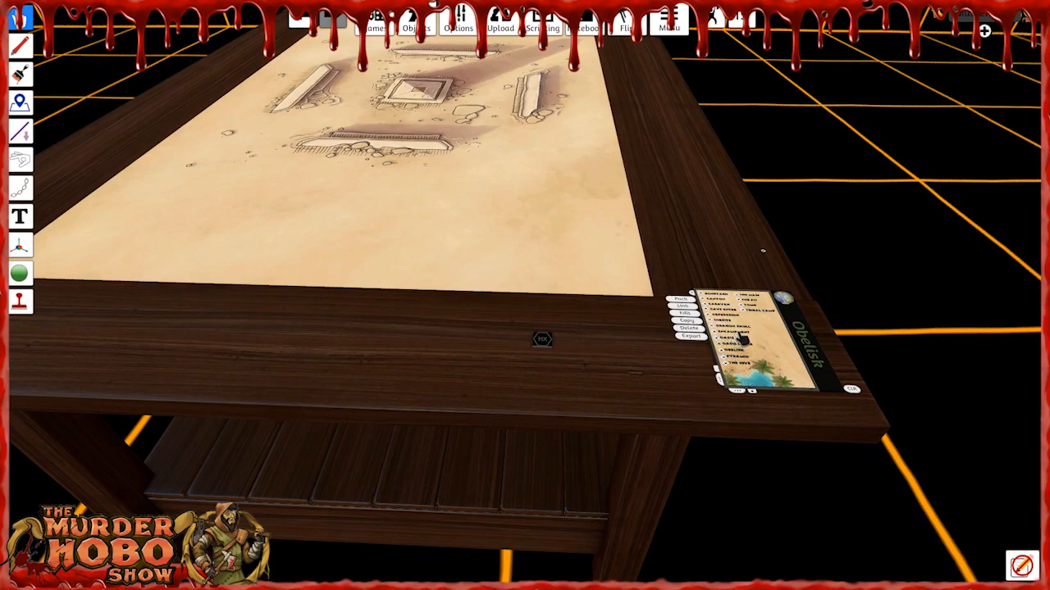
scroll(736, 344, up, 3)
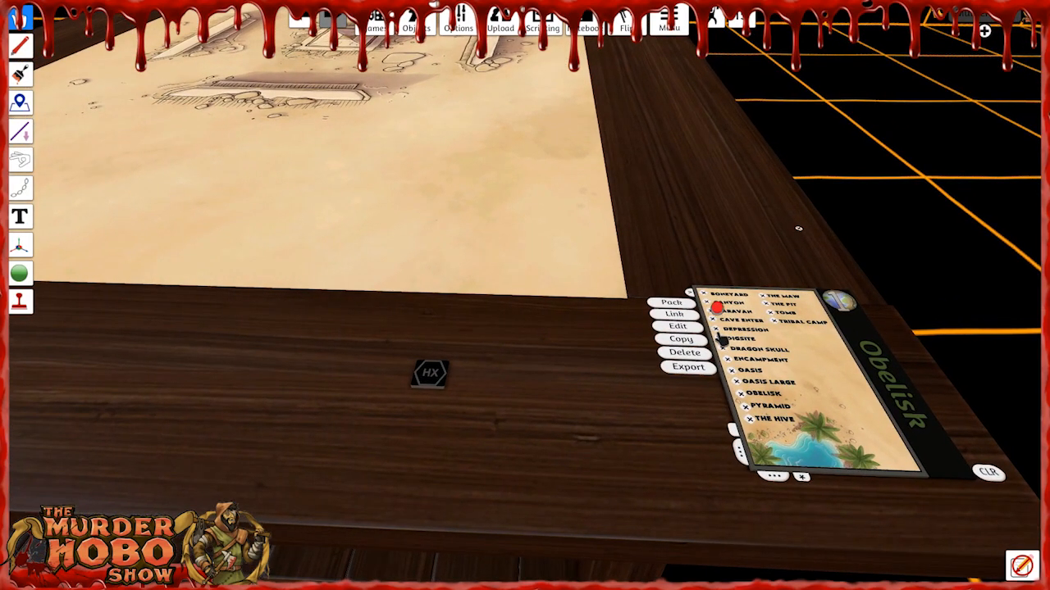
click(725, 342)
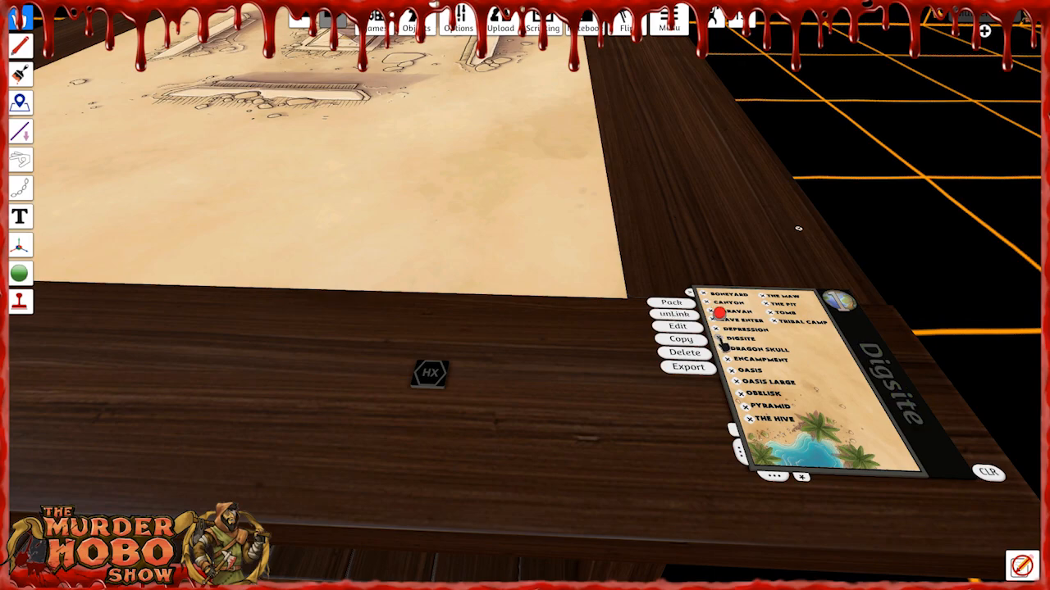
scroll(528, 335, down, 3)
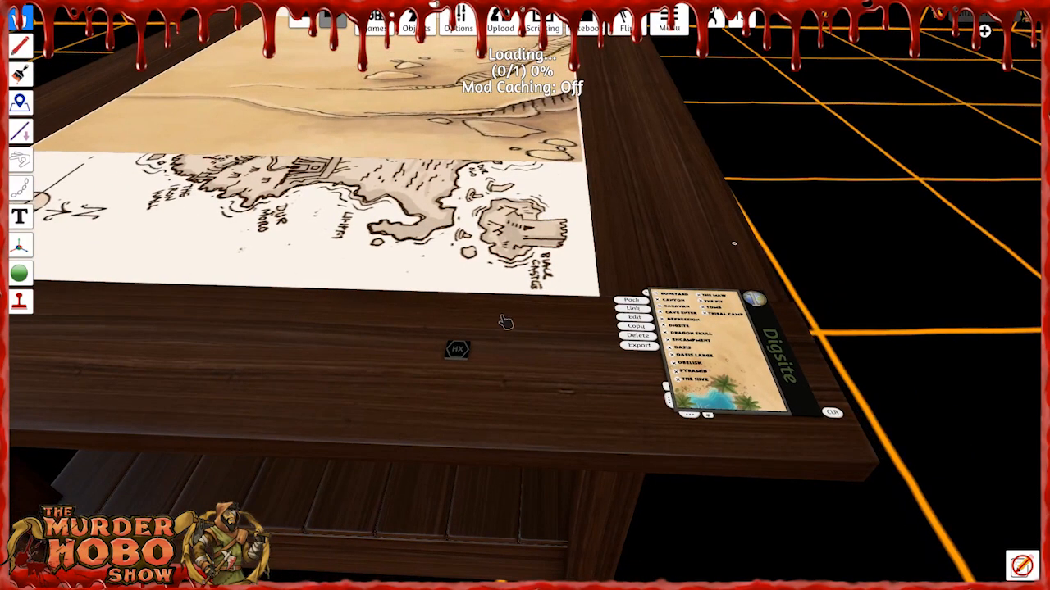
right_drag(507, 323, 510, 289)
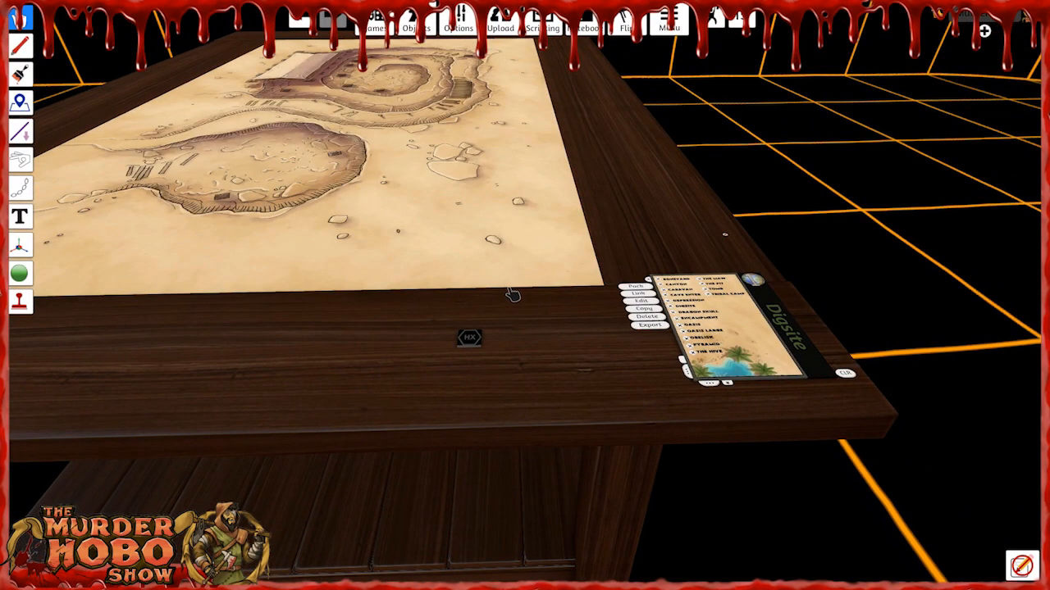
key(w)
key(a)
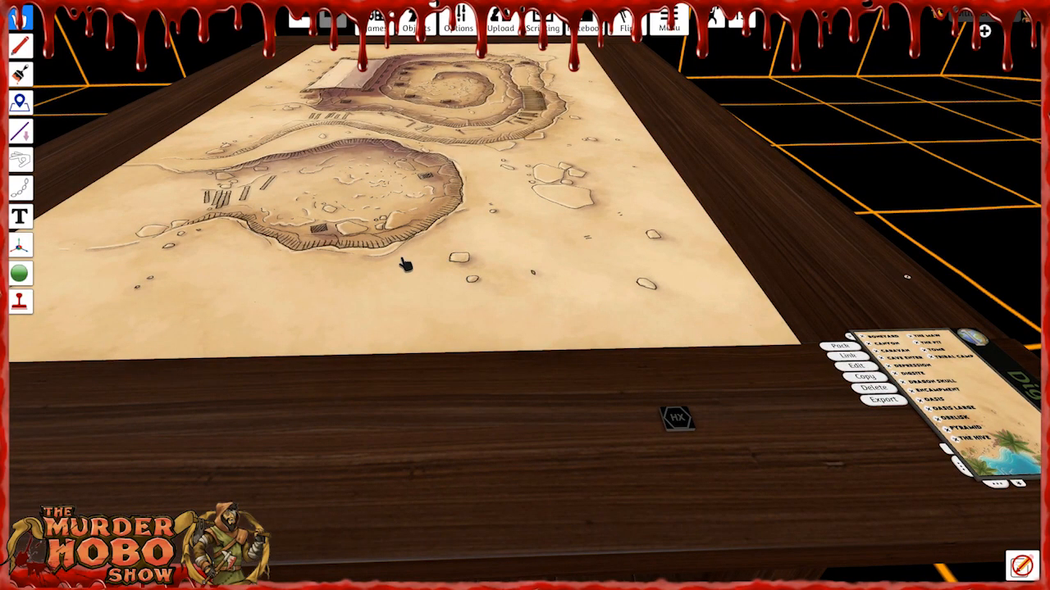
Examine the Digsite map from several sides, including both excavation pits and the covered tent.
scroll(405, 263, down, 2)
right_drag(397, 248, 451, 261)
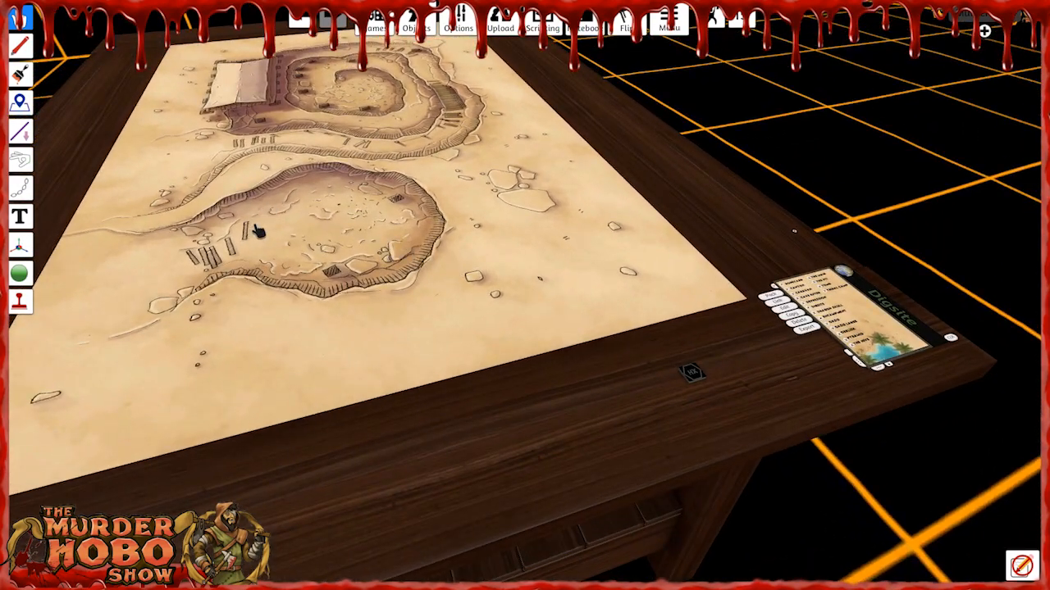
right_drag(211, 254, 346, 260)
key(w)
key(a)
key(a)
right_drag(262, 281, 325, 300)
key(s)
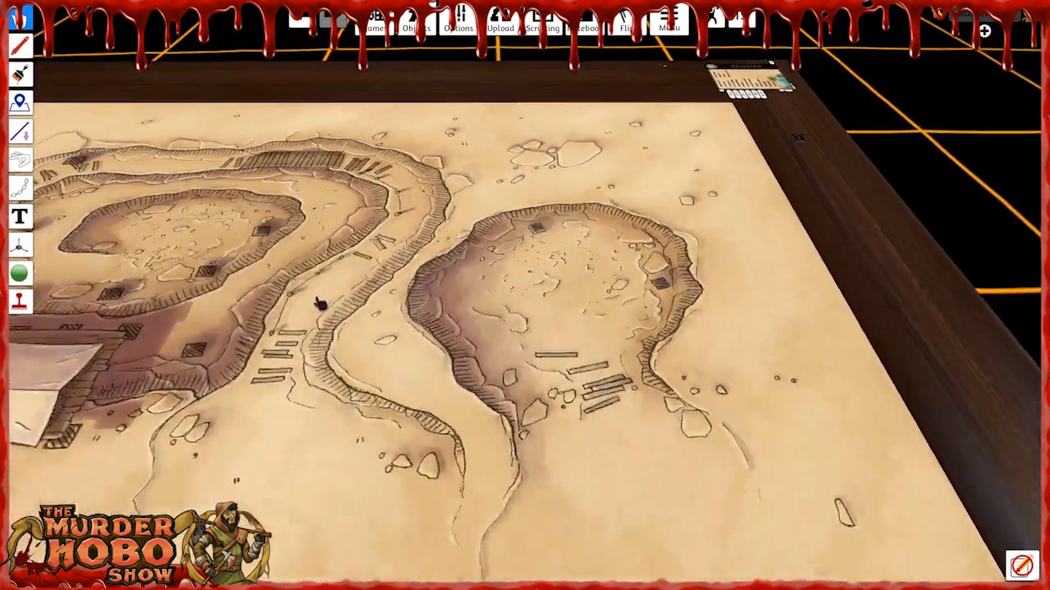
key(a)
right_drag(199, 259, 228, 299)
key(a)
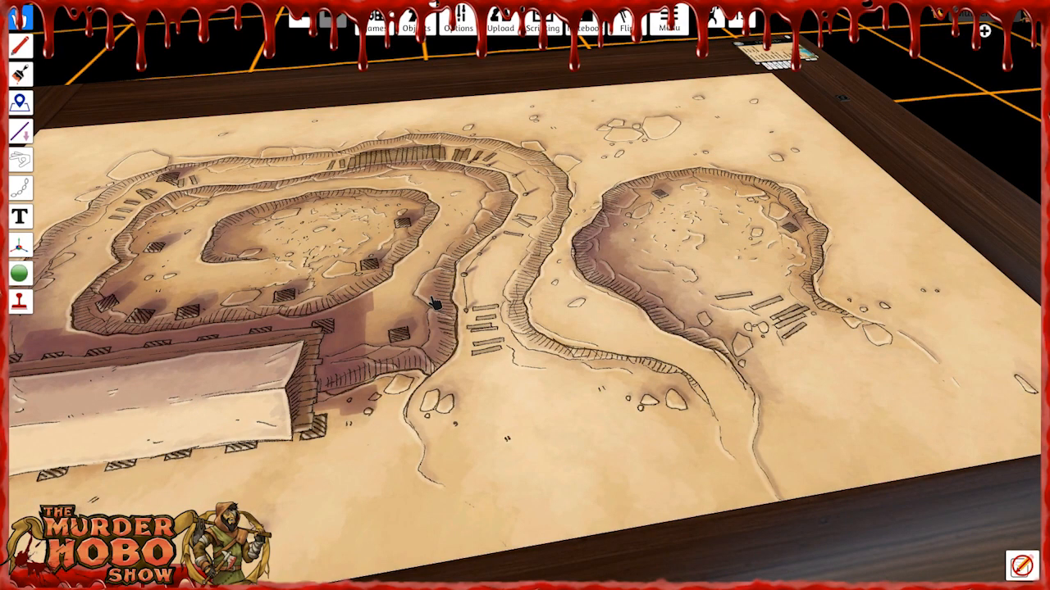
right_drag(468, 330, 410, 329)
right_drag(436, 273, 234, 254)
Load the Dragon Skull location and follow it with the Oasis Large location.
key(d)
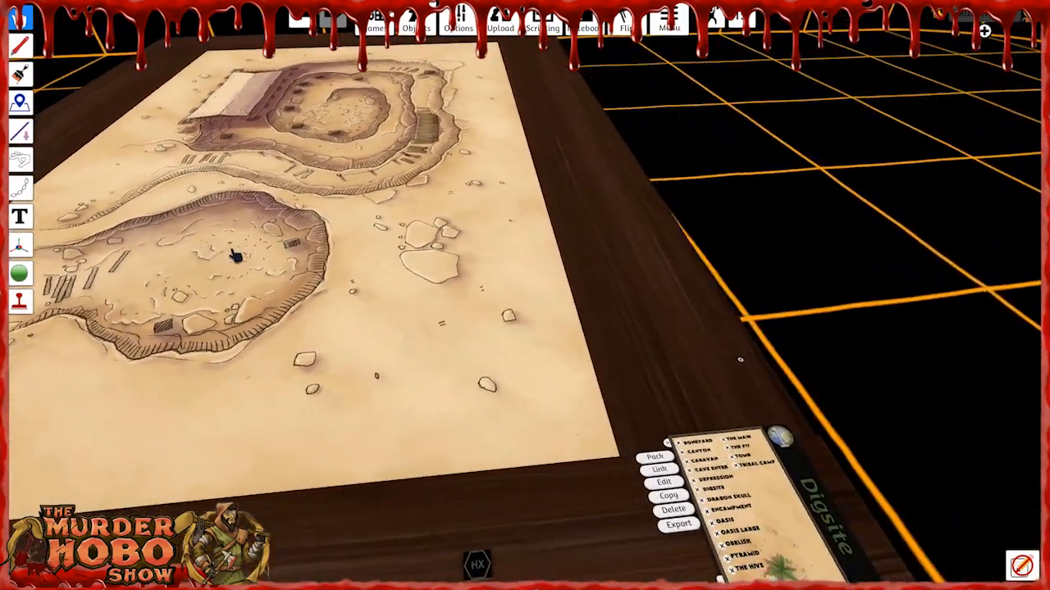
key(d)
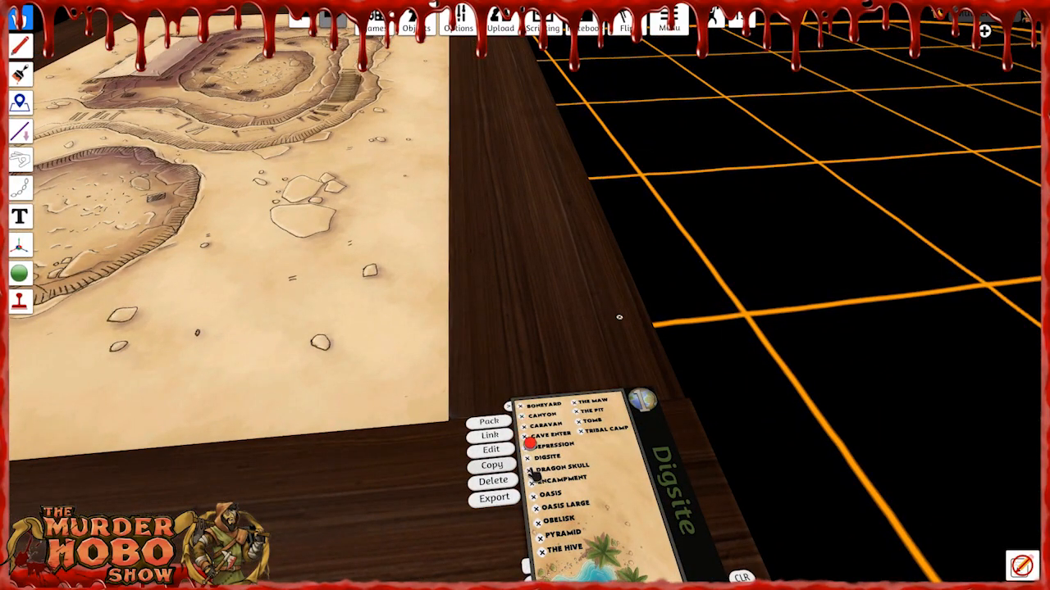
click(533, 473)
scroll(449, 412, down, 3)
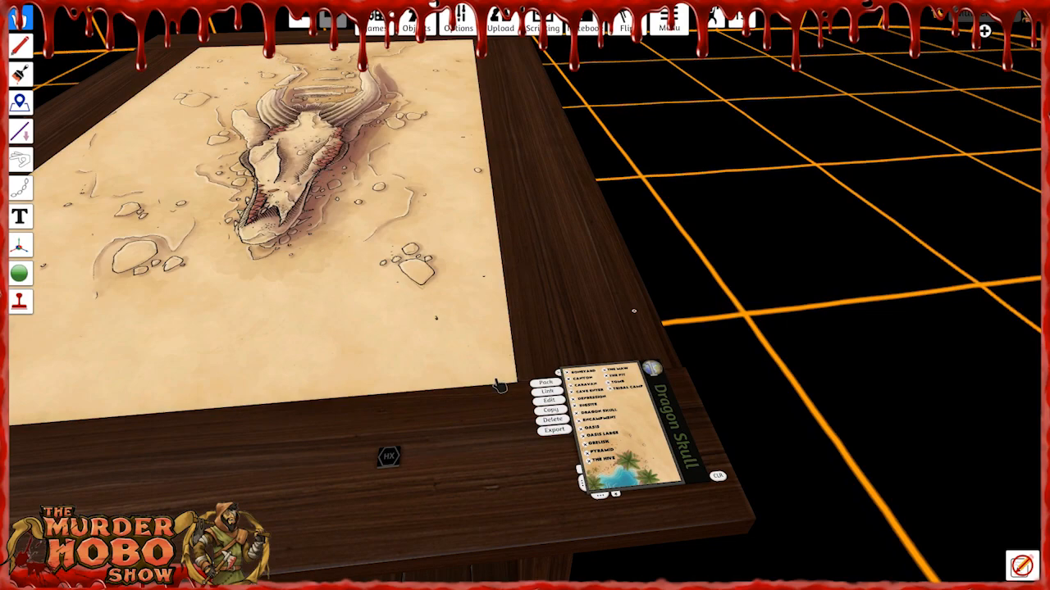
click(584, 435)
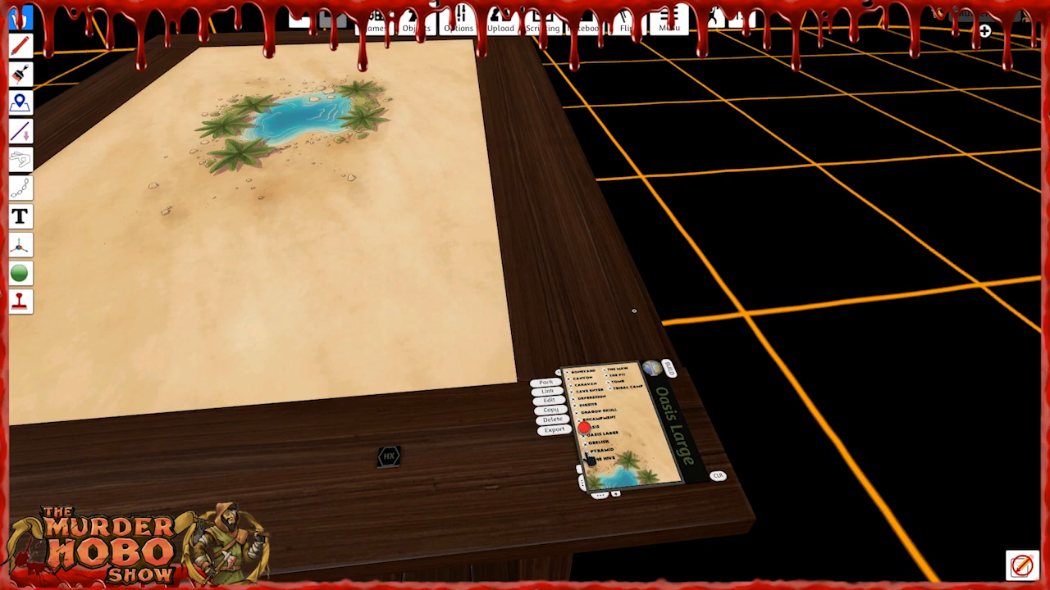
Load the Pyramid location and view its chambers and the four columns outside the entrance.
click(588, 451)
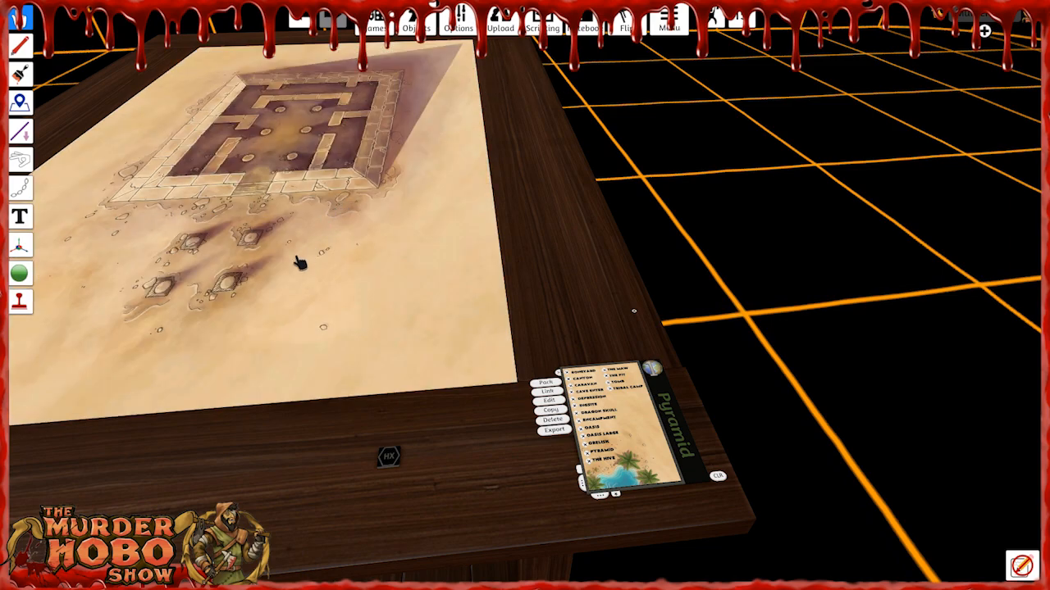
key(a)
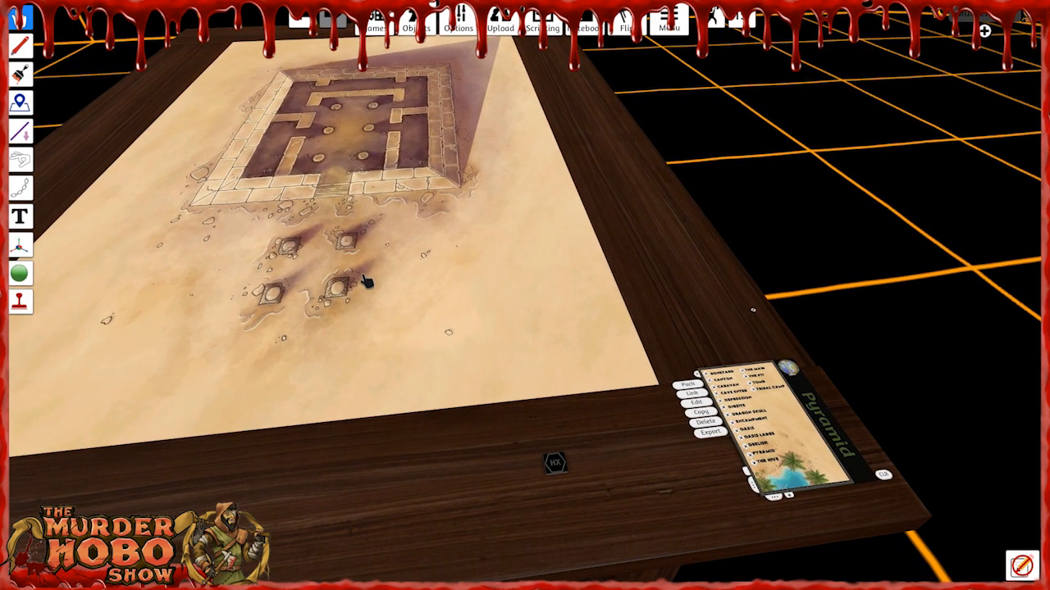
scroll(367, 281, up, 1)
right_drag(389, 295, 410, 213)
scroll(410, 211, up, 1)
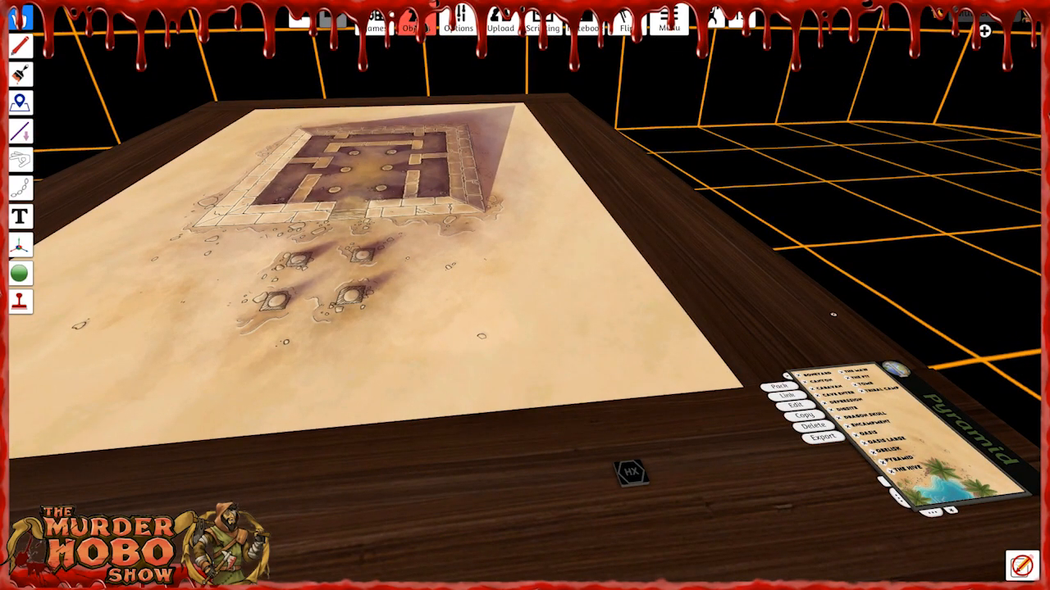
Spawn the Named Monsters bag from the ICRPG saved objects onto the Pyramid map.
mouse_move(428, 28)
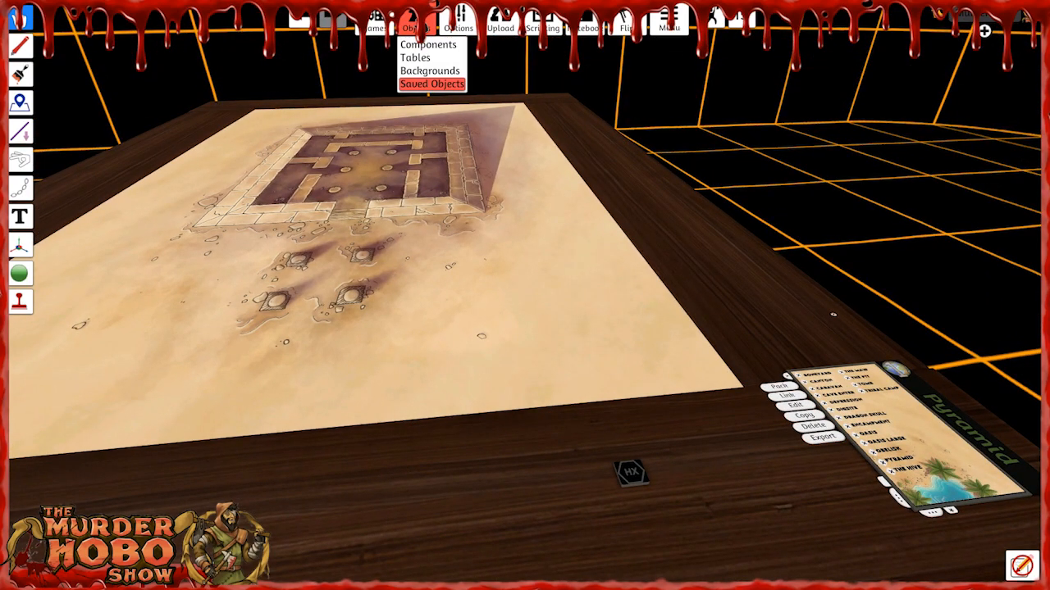
click(431, 84)
click(696, 260)
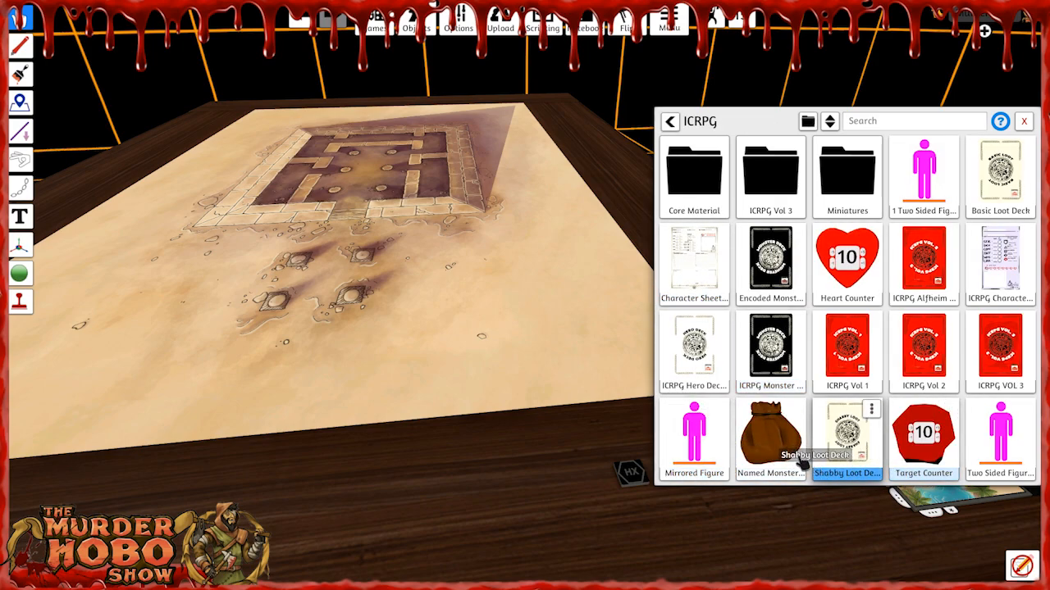
click(777, 452)
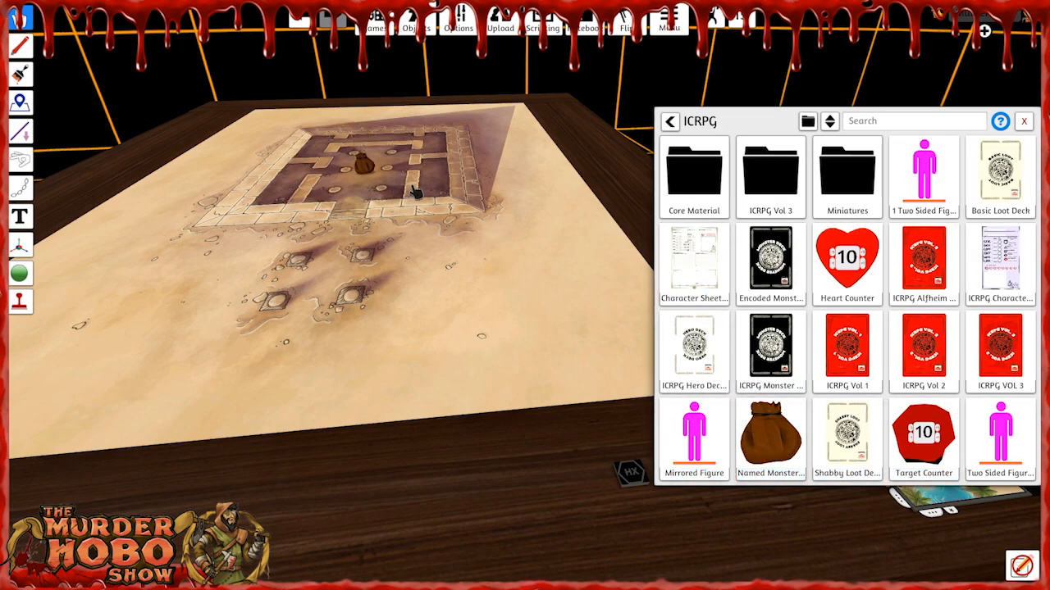
Search the monster bag, place a Shambler beside the columns outside the pyramid, and close the object windows.
right_click(366, 164)
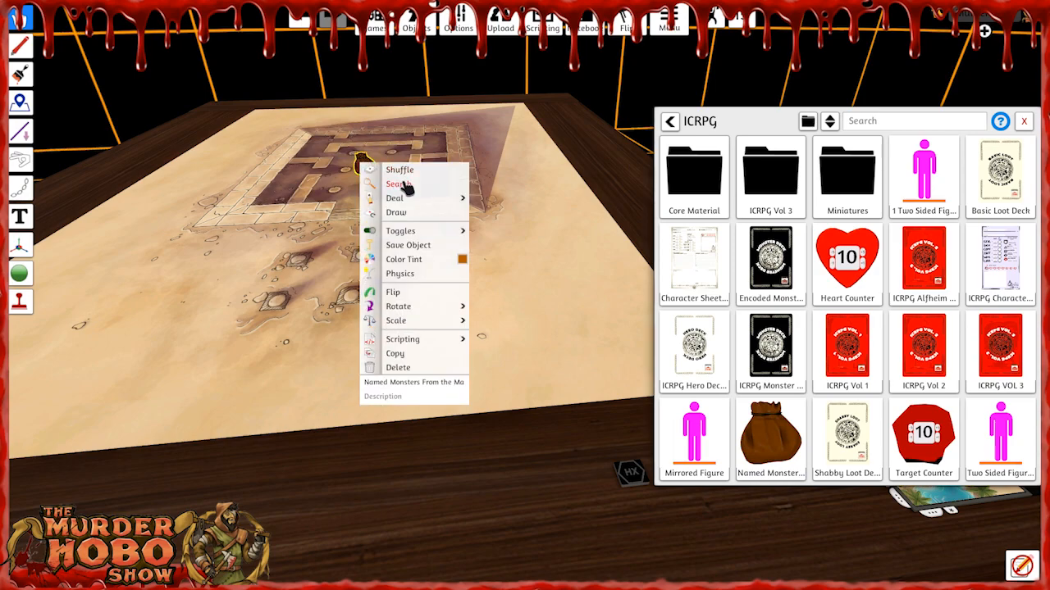
click(399, 184)
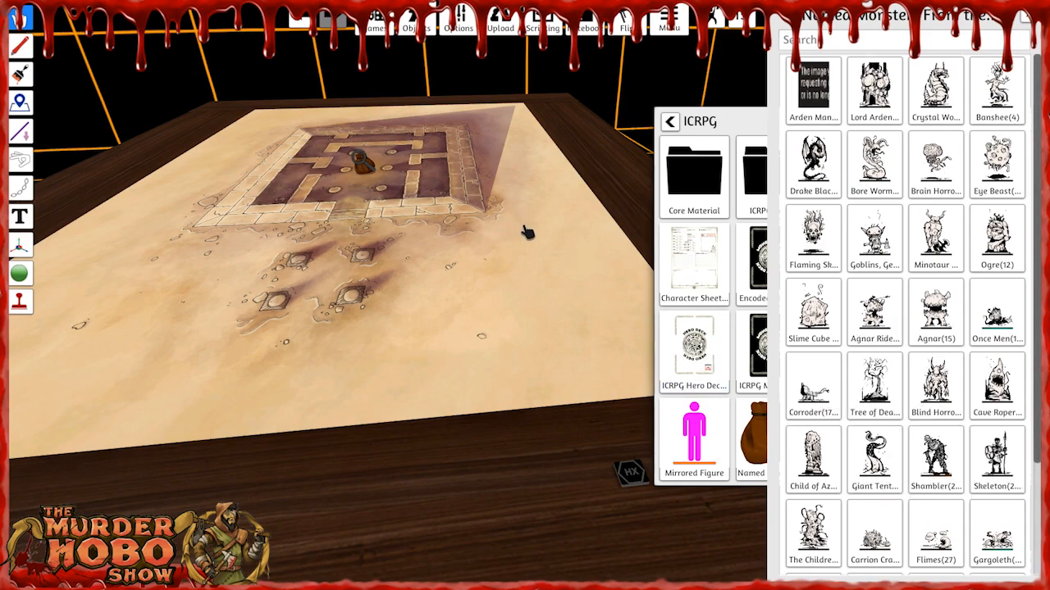
drag(936, 455, 320, 300)
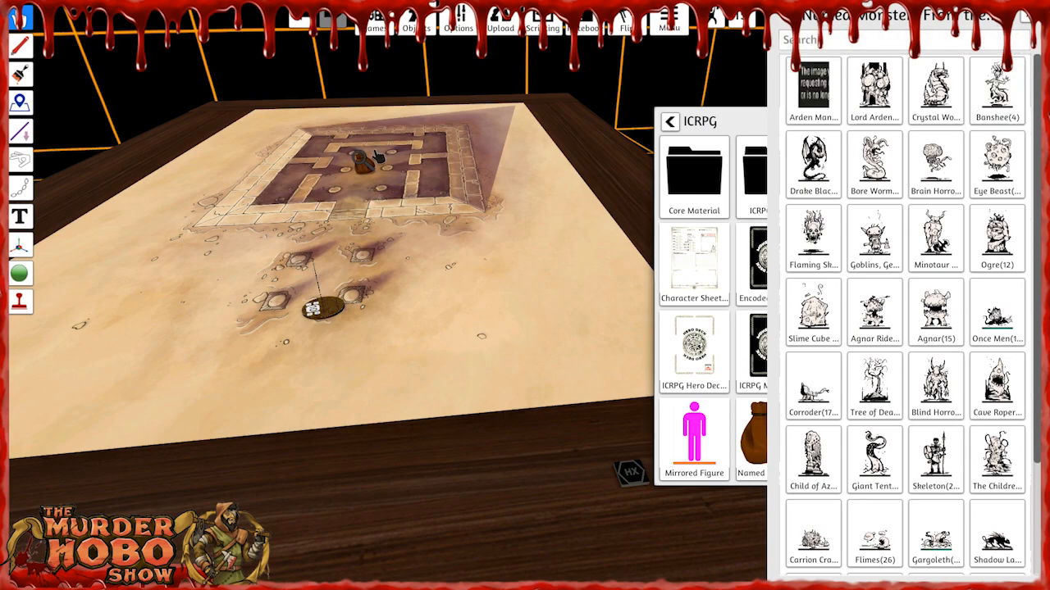
scroll(388, 166, up, 3)
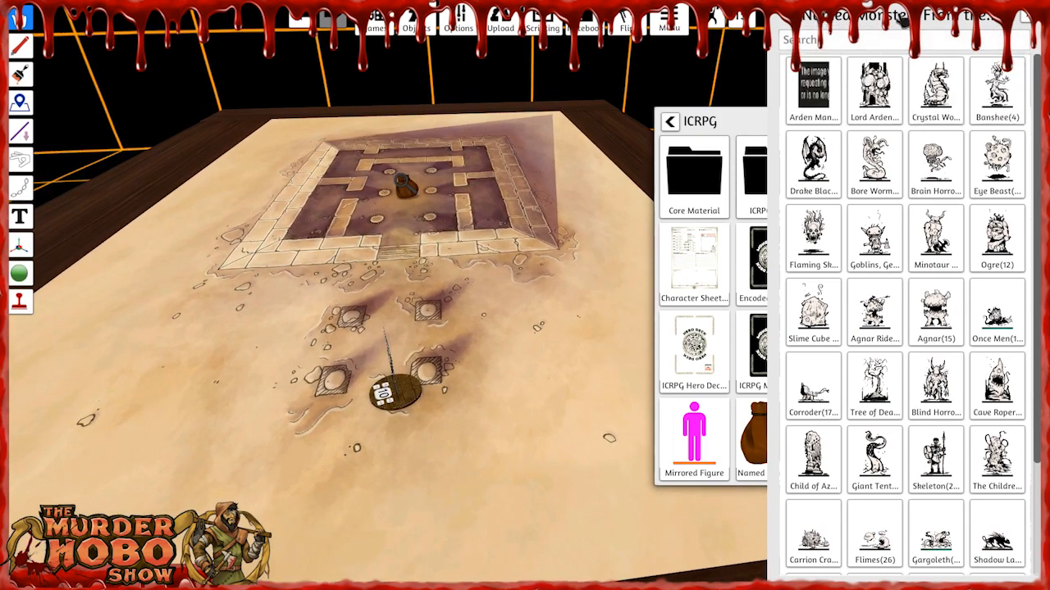
click(1017, 26)
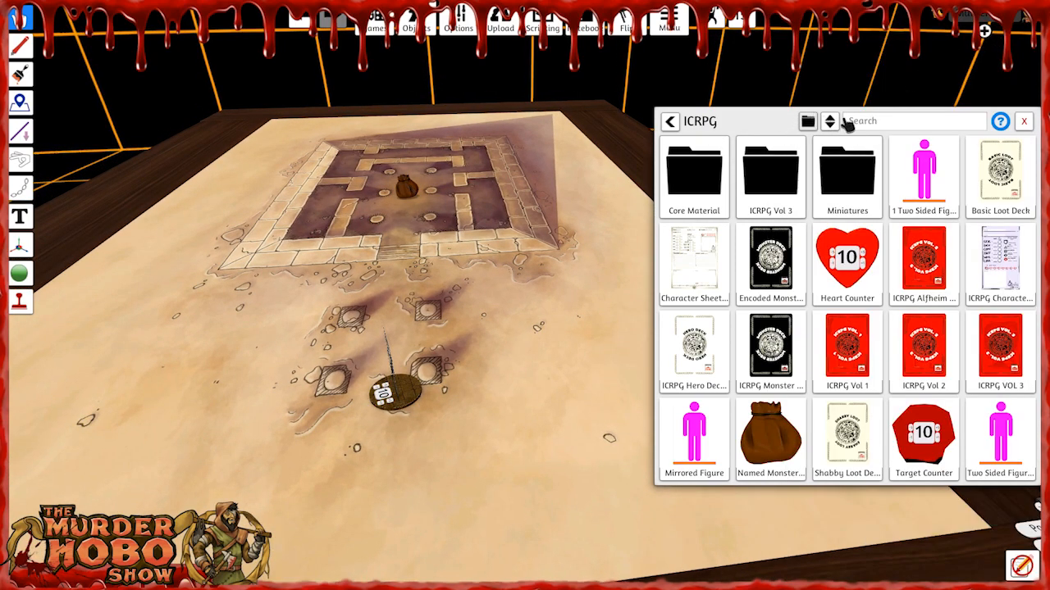
click(1026, 120)
Move the monster bag off the map onto the bare table edge above the location panel.
right_drag(560, 245, 462, 179)
drag(492, 194, 666, 336)
key(d)
key(s)
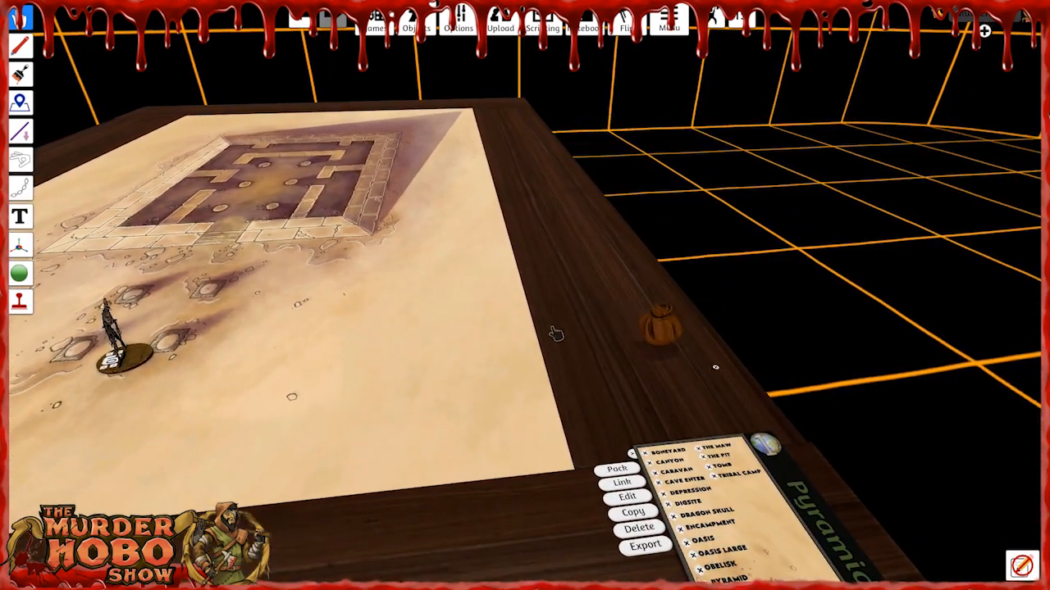
Move the Shambler into the far corner of the pyramid's corridor and view the figure up close.
key(a)
drag(389, 338, 526, 319)
key(w)
key(a)
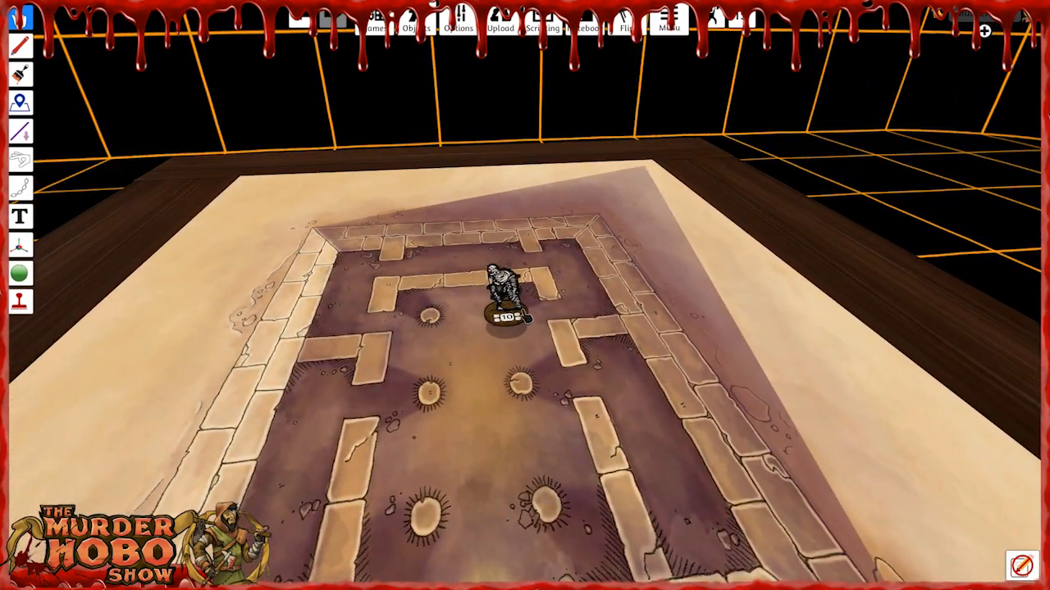
scroll(584, 313, up, 10)
right_click(568, 308)
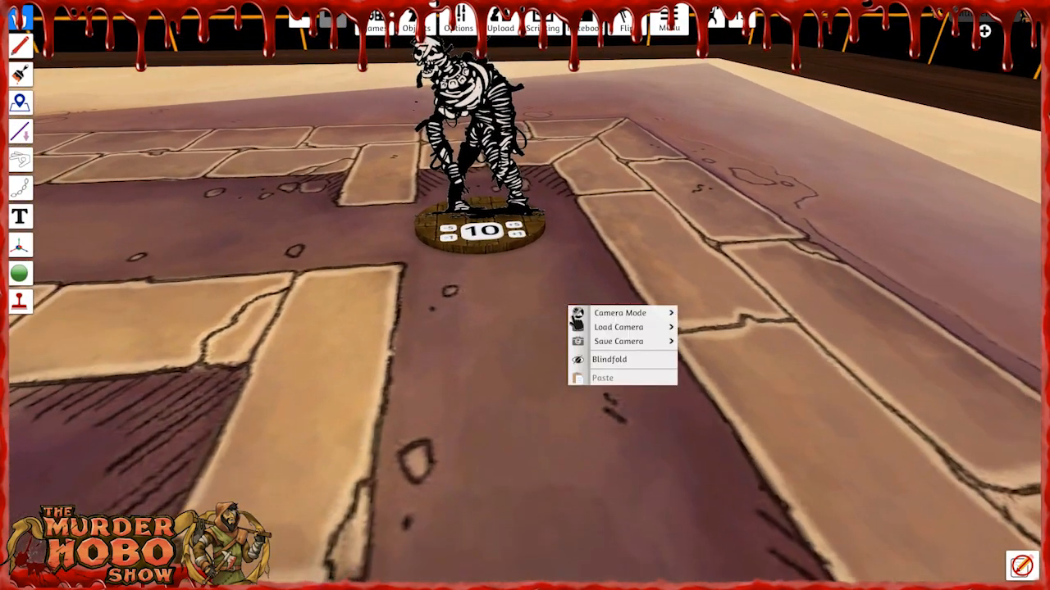
key(w)
right_drag(635, 227, 642, 249)
key(w)
key(s)
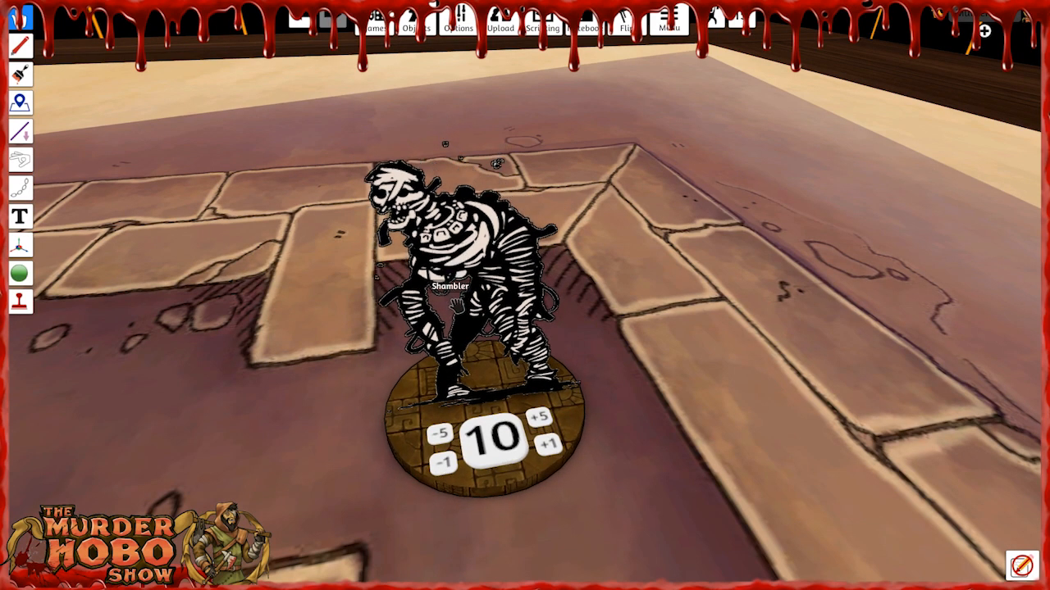
Use the FlipMe tile to overlay a square grid on the Pyramid map.
scroll(461, 320, down, 4)
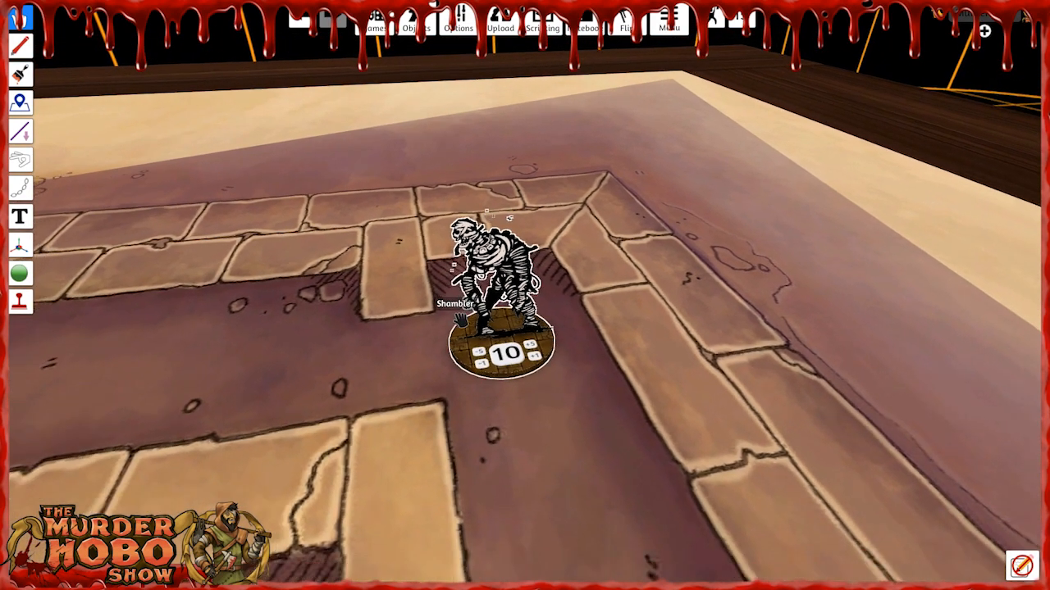
scroll(461, 320, down, 4)
key(s)
key(d)
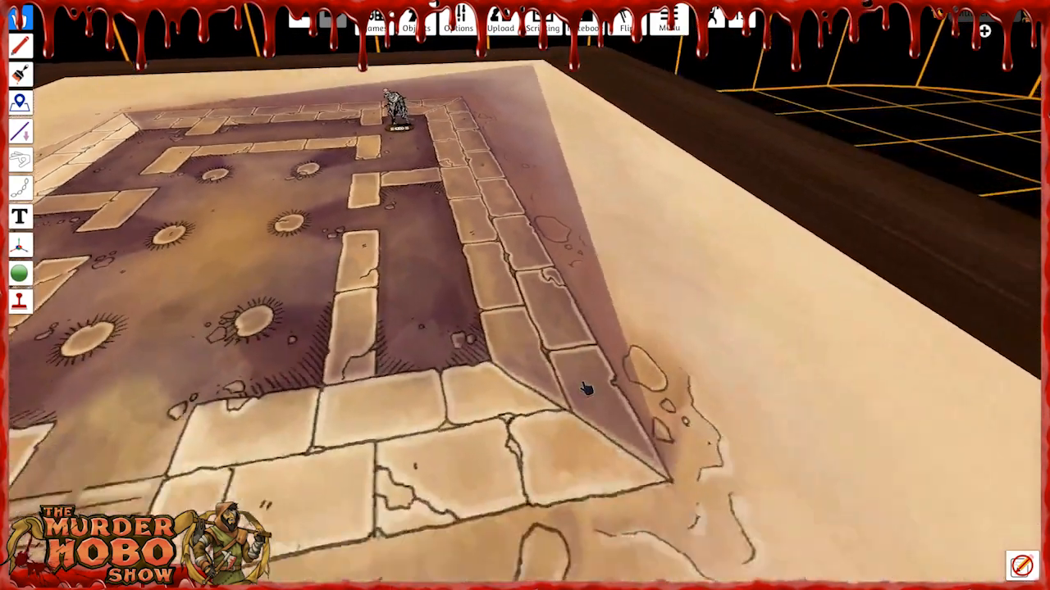
key(a)
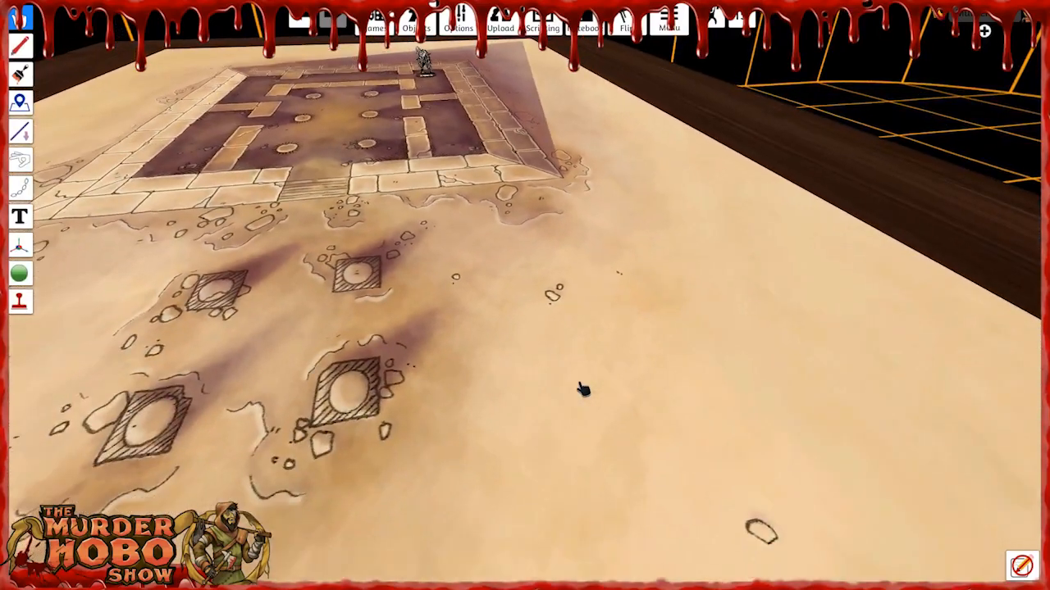
right_drag(582, 390, 588, 419)
key(s)
key(d)
click(660, 336)
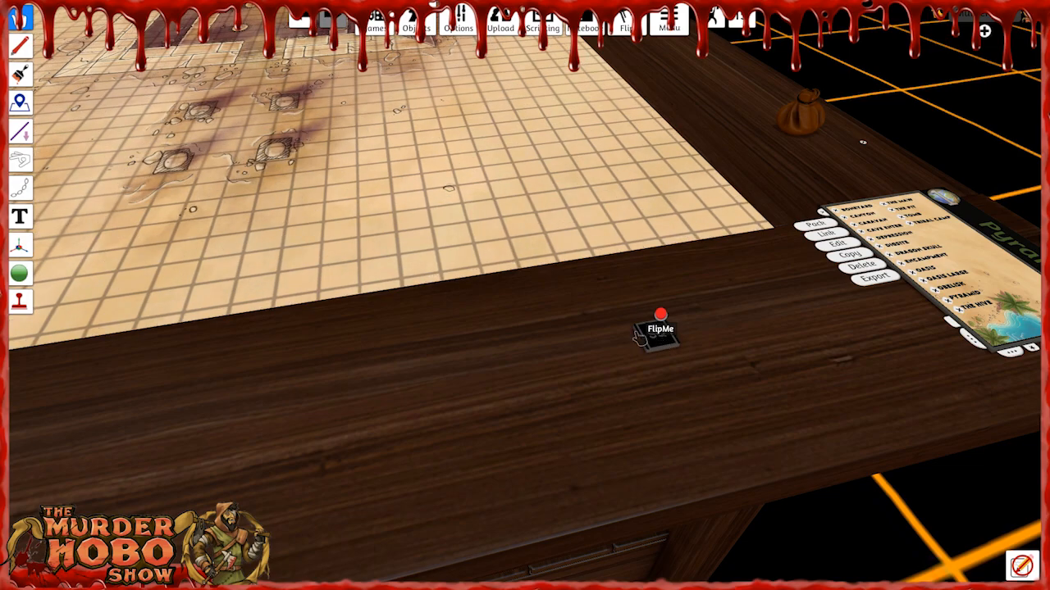
right_drag(512, 324, 487, 349)
scroll(492, 338, down, 4)
key(w)
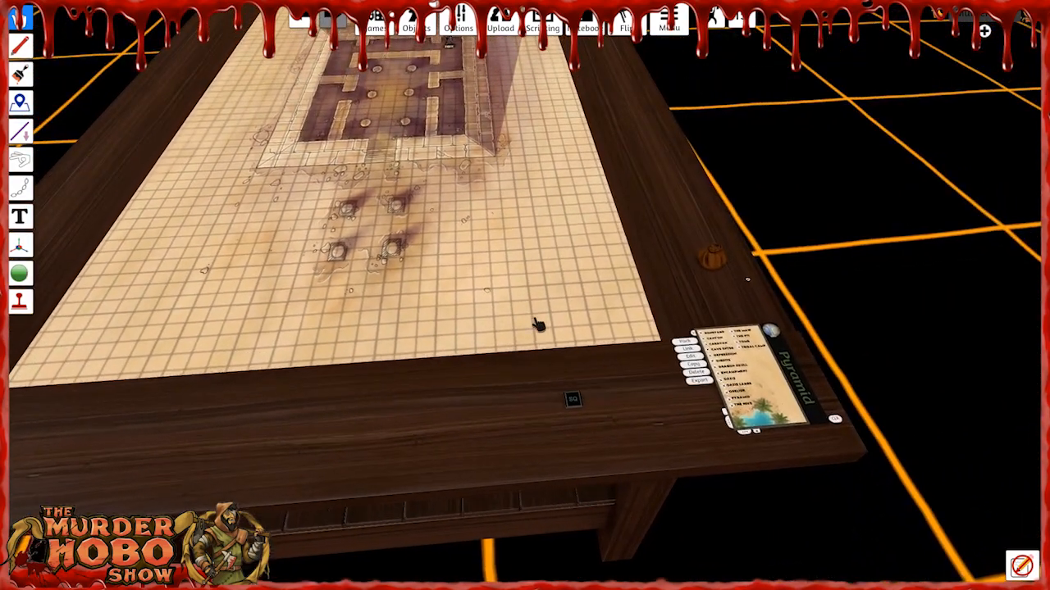
click(577, 401)
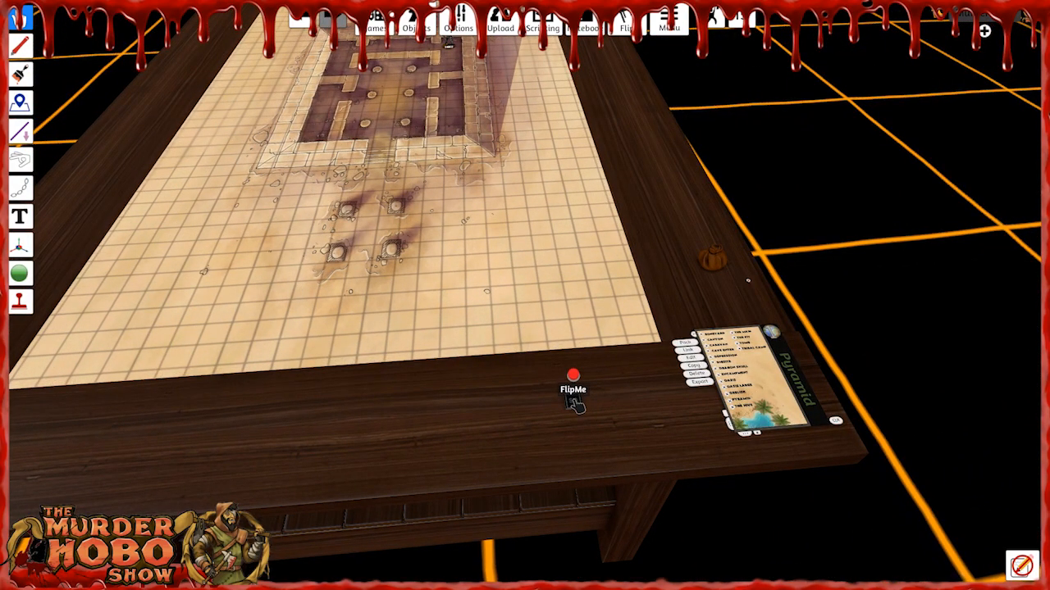
Copy the Shambler and paste five duplicates around the corridors and chamber at the pyramid's far end.
key(w)
right_drag(476, 312, 460, 323)
key(w)
scroll(451, 254, up, 2)
scroll(450, 235, up, 3)
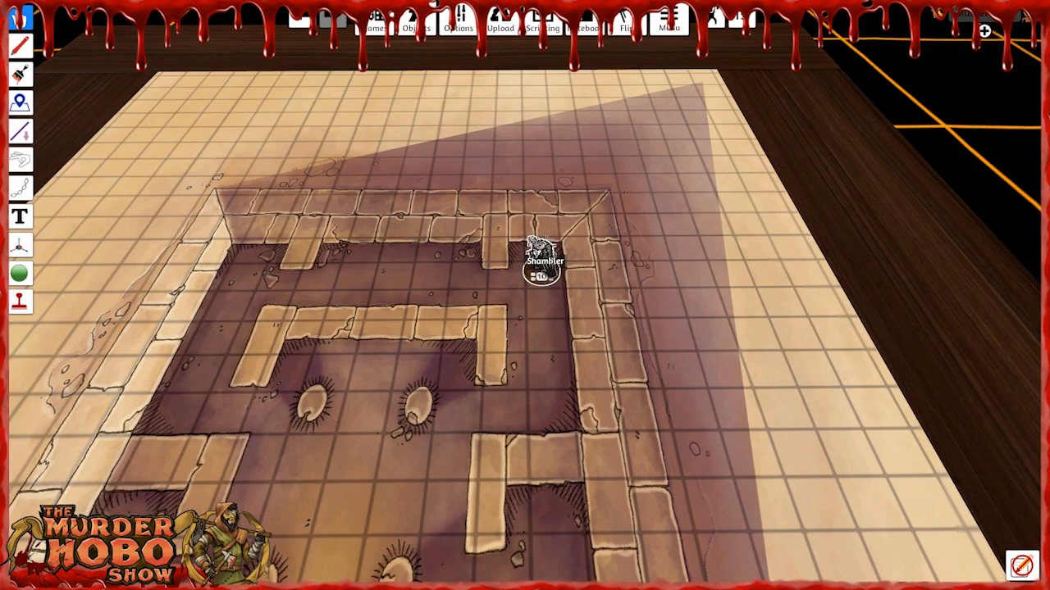
key(ctrl+v)
key(ctrl+v)
key(ctrl+v)
key(ctrl+v)
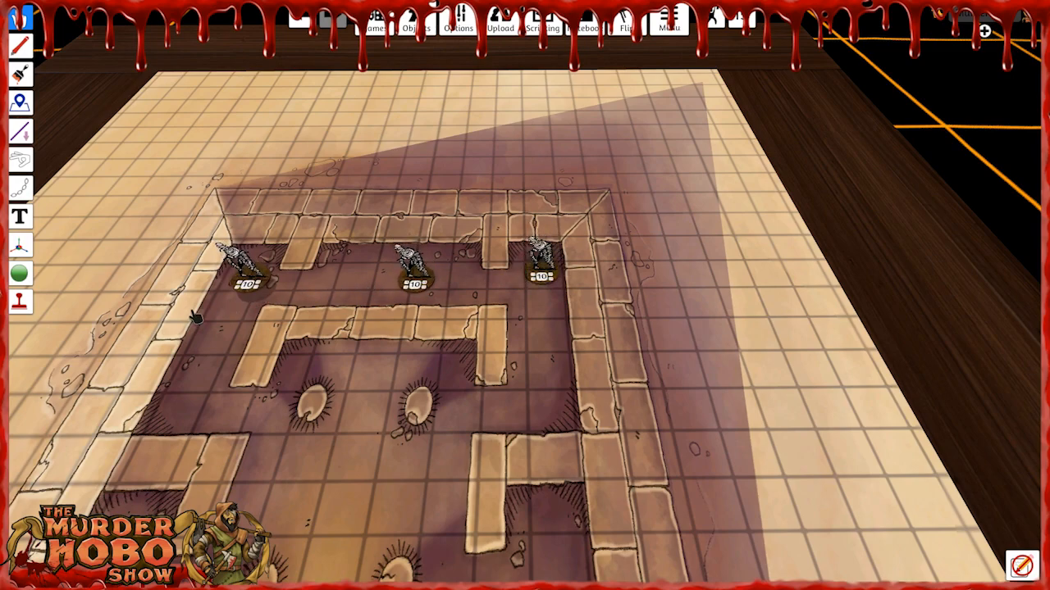
key(ctrl+v)
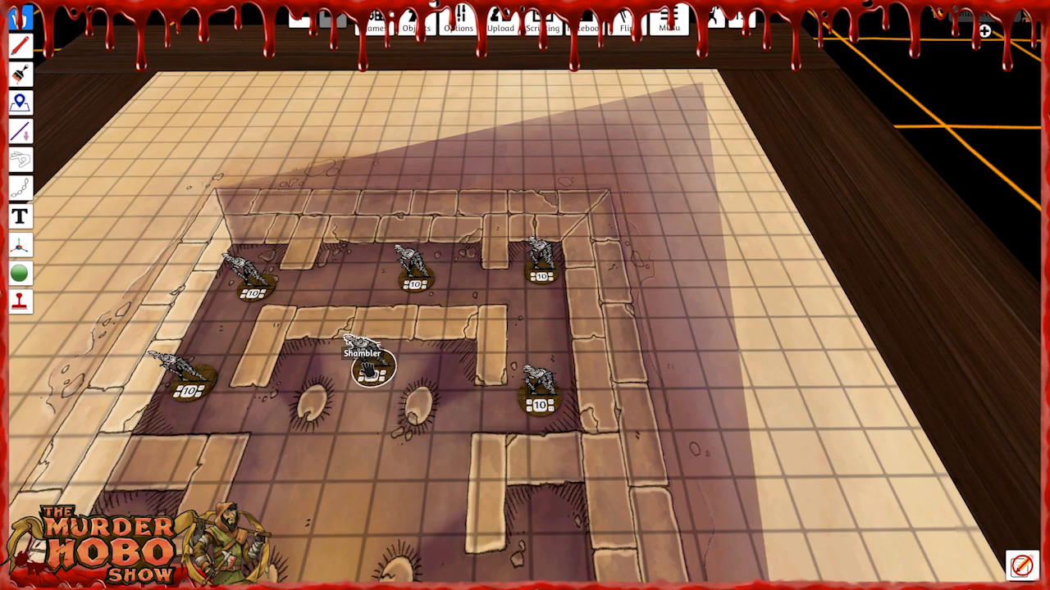
End the parent view on the location panel and pack the Shamblers and grid into the Pyramid zone.
key(s)
right_drag(450, 445, 443, 368)
key(d)
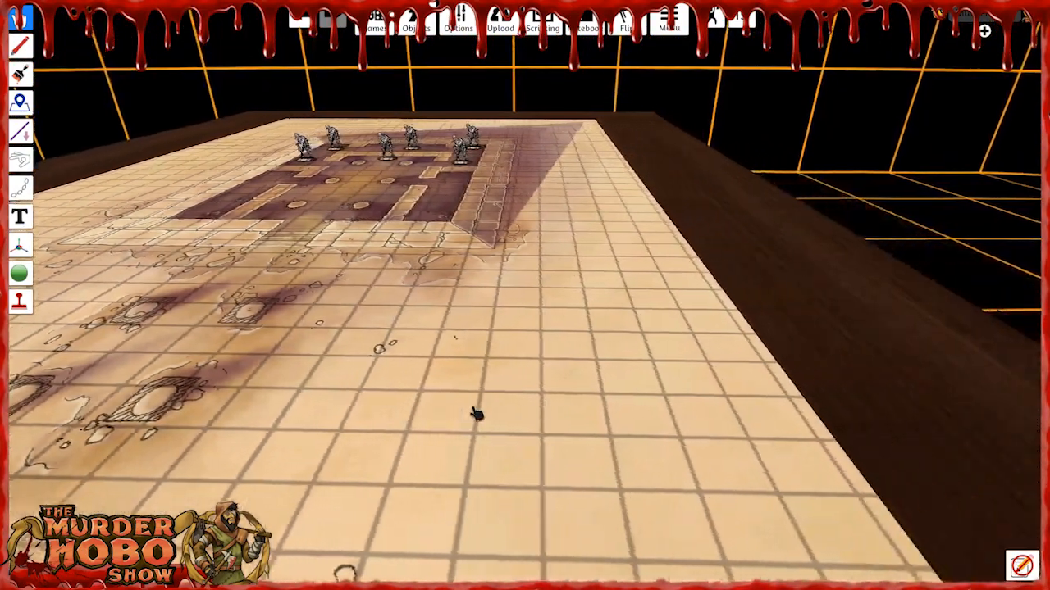
scroll(467, 417, down, 3)
key(s)
key(d)
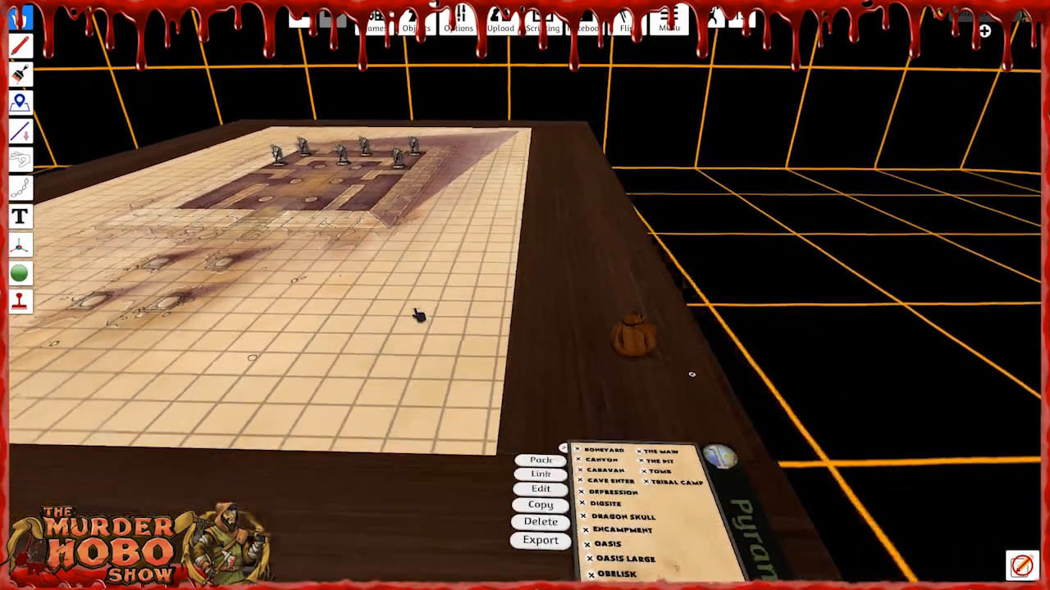
right_drag(356, 333, 344, 362)
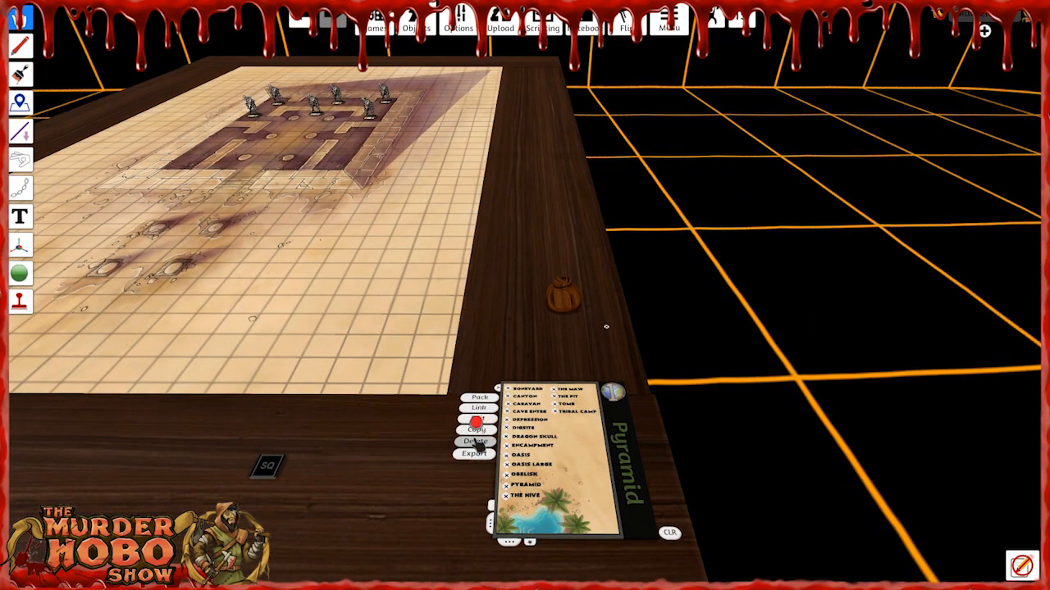
scroll(515, 430, up, 2)
key(s)
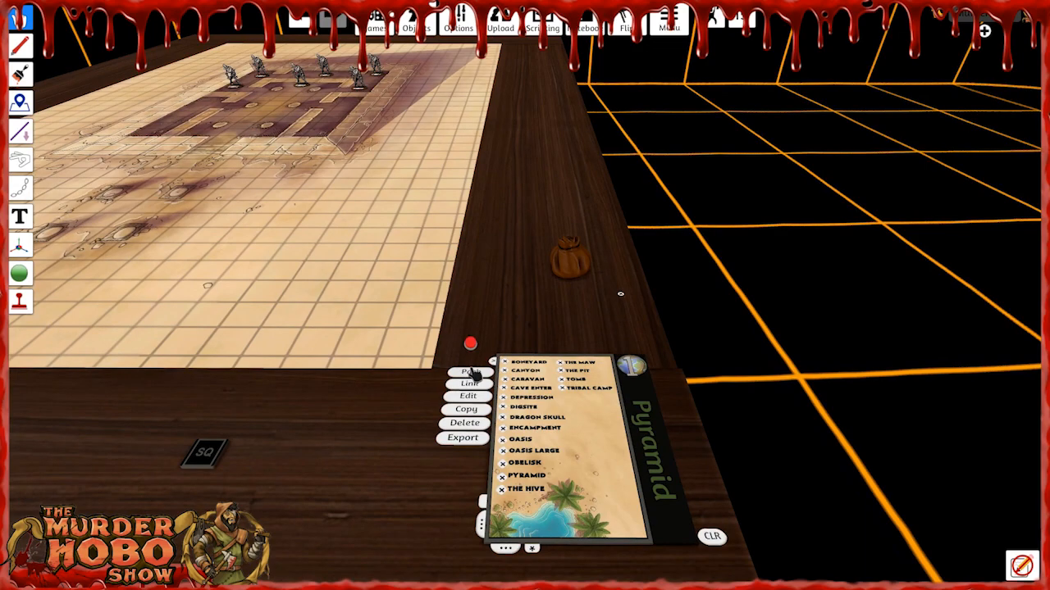
click(470, 374)
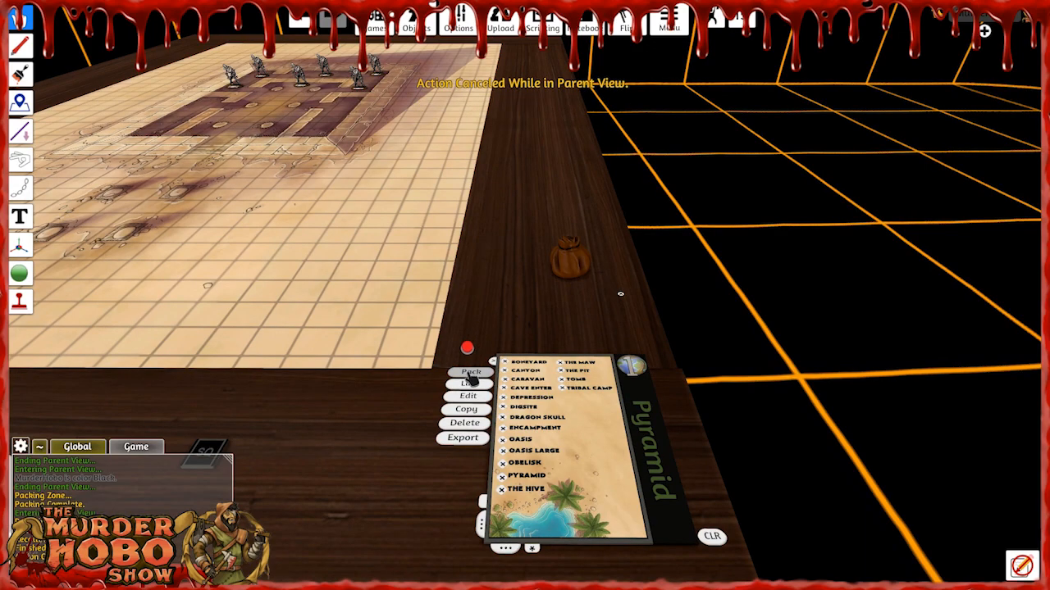
click(532, 549)
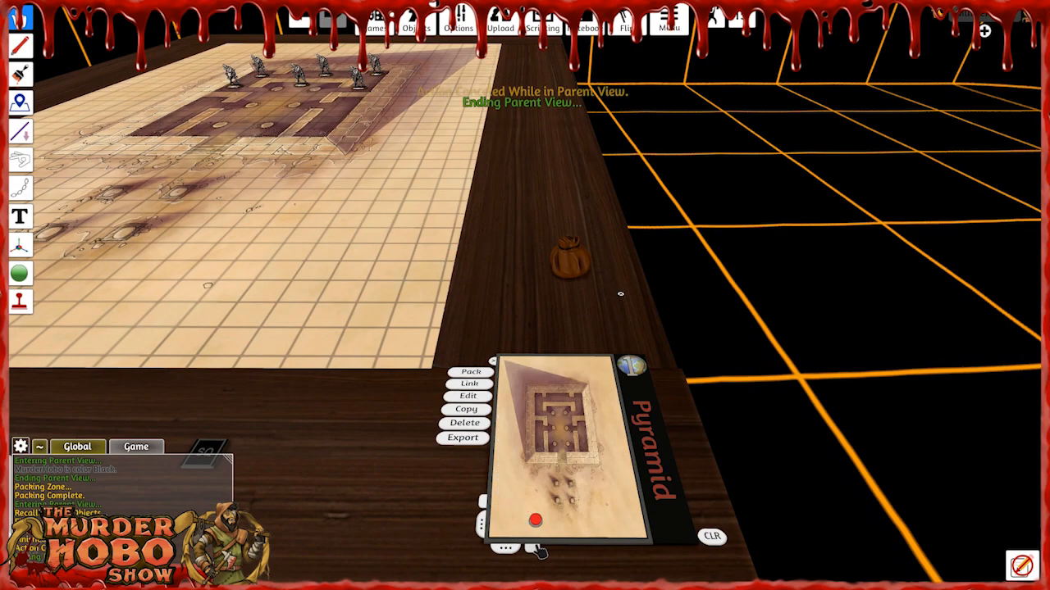
click(471, 373)
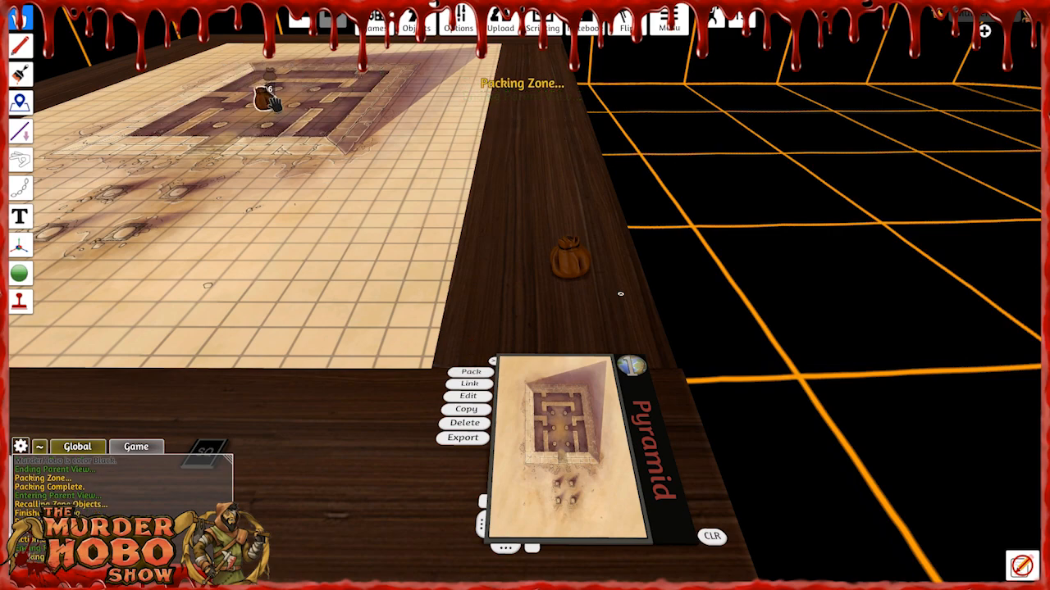
Return to the BlueSword Desert list, reload the Pyramid location and build its packed objects on the map.
click(494, 362)
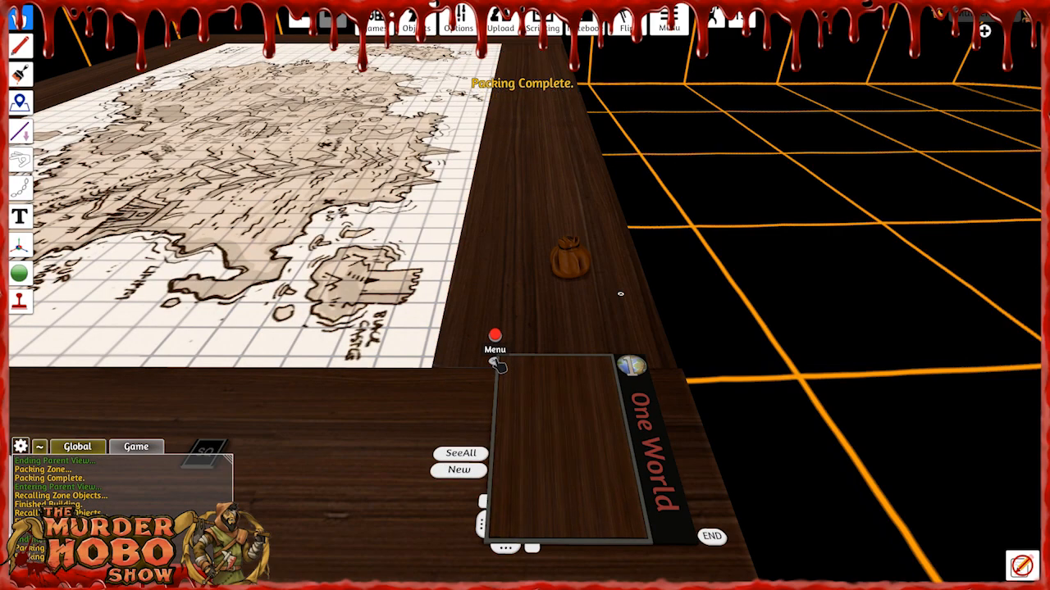
click(632, 368)
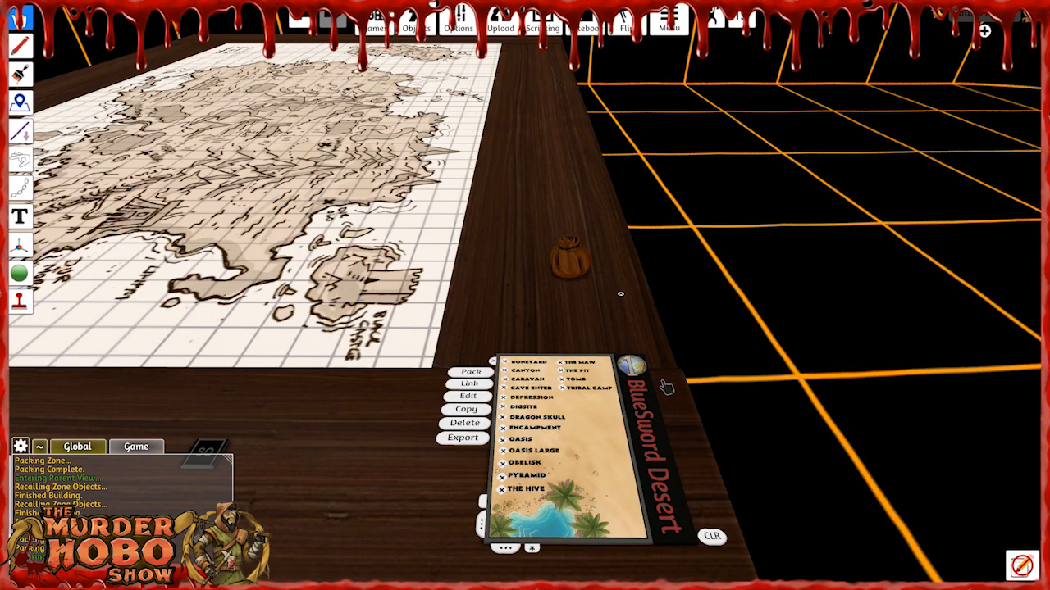
click(504, 480)
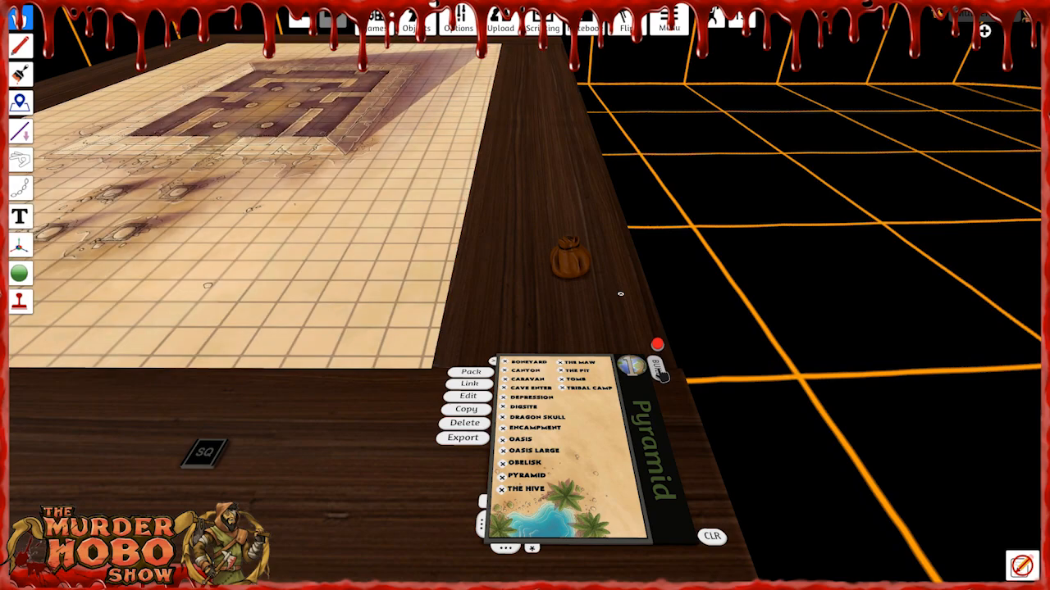
click(660, 373)
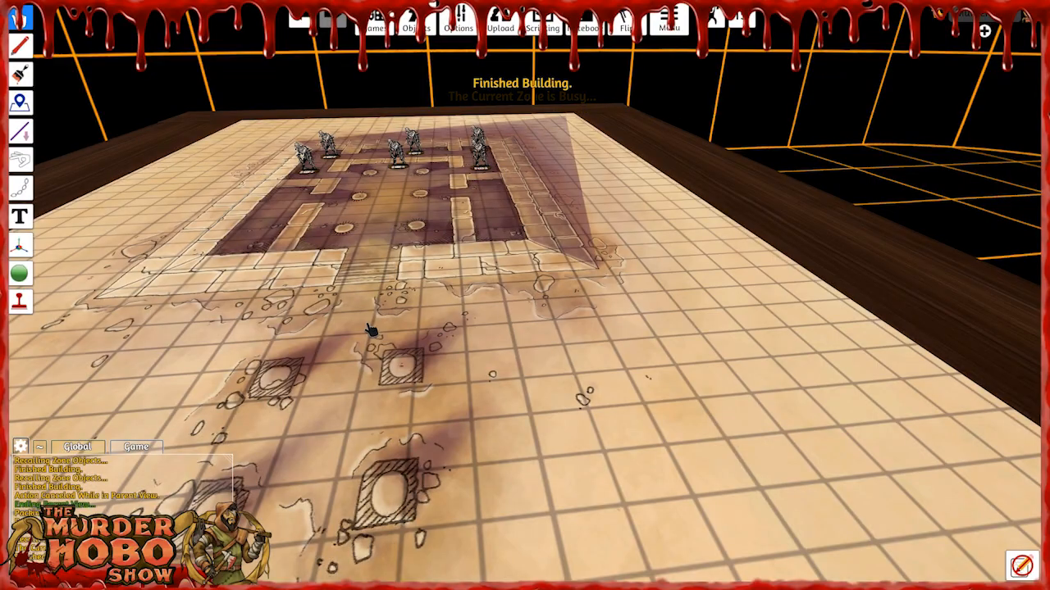
right_drag(371, 329, 770, 370)
right_drag(578, 394, 776, 368)
right_drag(533, 406, 780, 390)
right_drag(529, 385, 746, 423)
key(s)
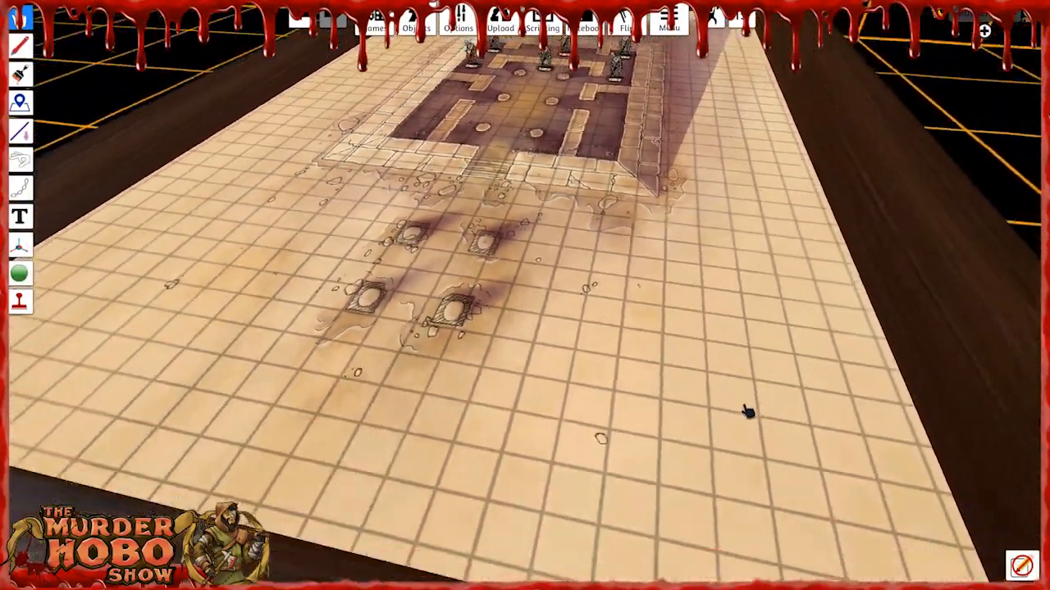
Load The Hive location and view its caverns around the green central chamber.
key(d)
key(s)
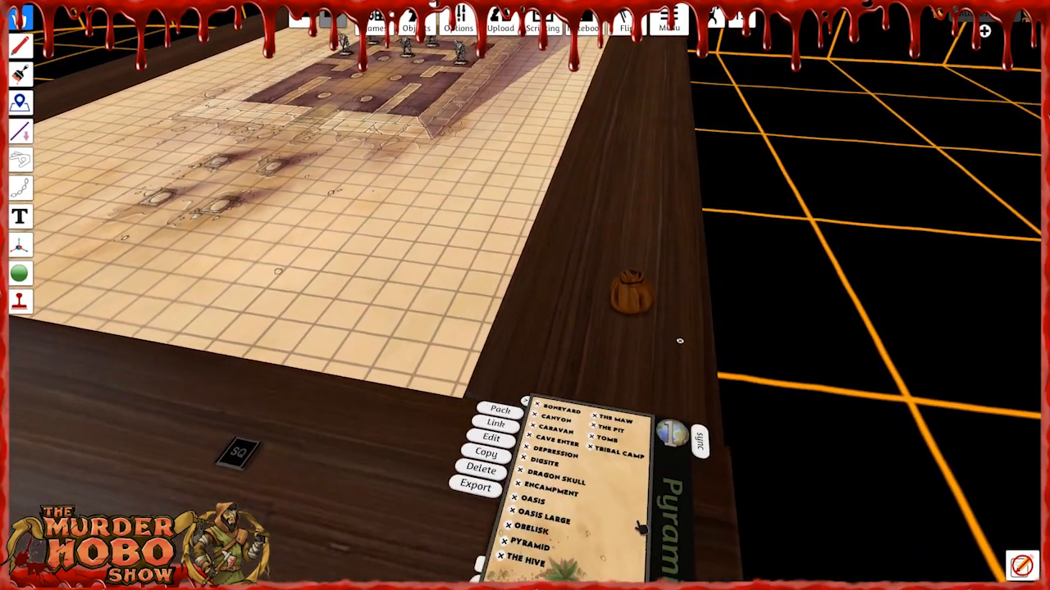
key(s)
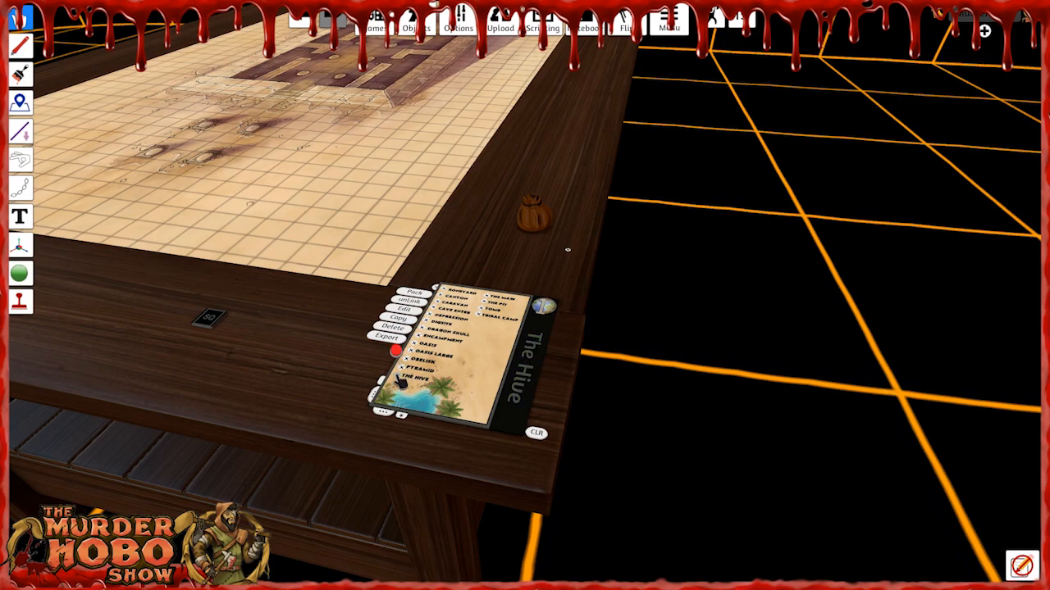
right_drag(267, 333, 382, 270)
key(a)
scroll(320, 254, down, 2)
key(w)
key(a)
key(s)
key(d)
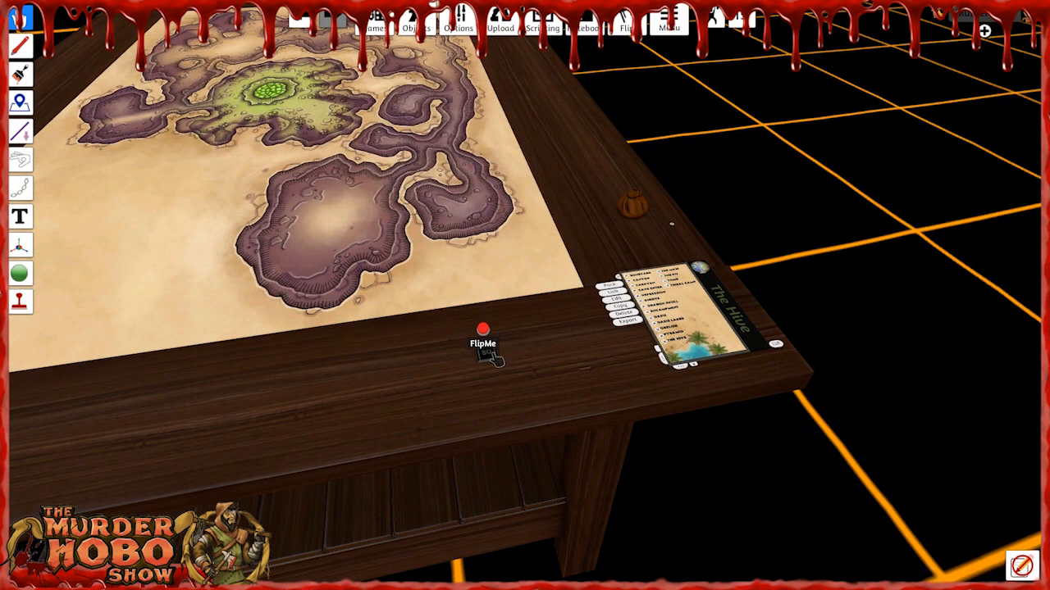
Replace the map on the table with The Maw location.
key(d)
scroll(612, 320, up, 5)
key(w)
key(d)
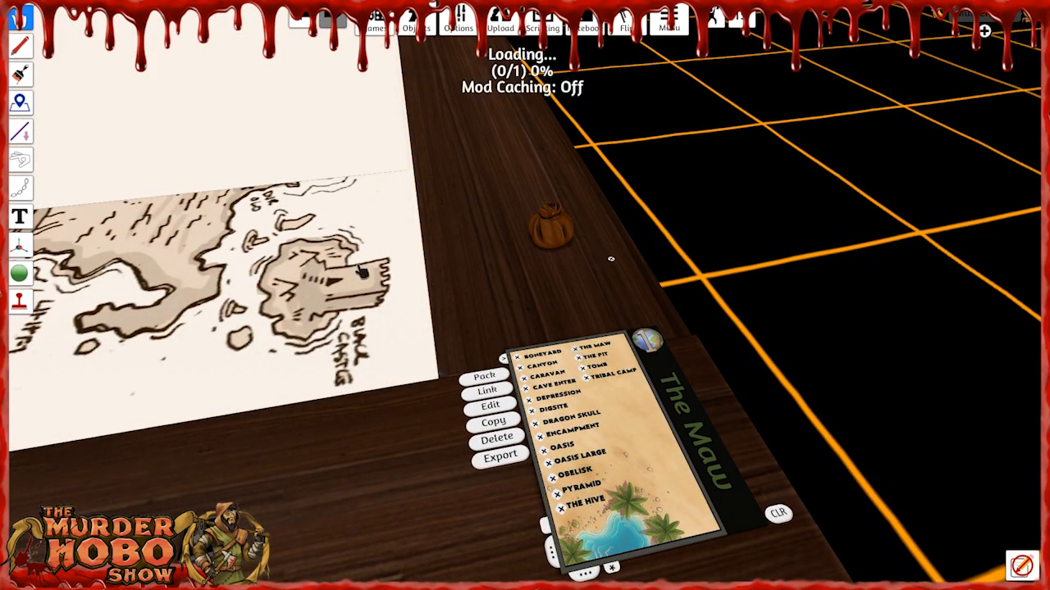
Look over The Maw's map and replace it on the table with the Depression location.
key(w)
key(a)
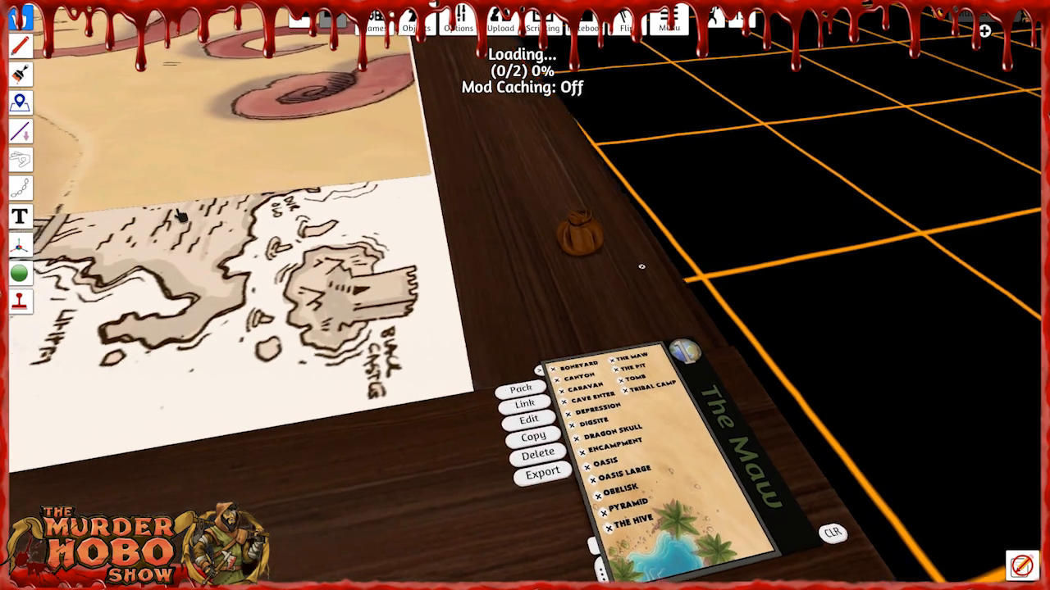
scroll(190, 204, up, 2)
scroll(201, 220, down, 2)
right_drag(251, 218, 182, 247)
right_drag(552, 319, 504, 323)
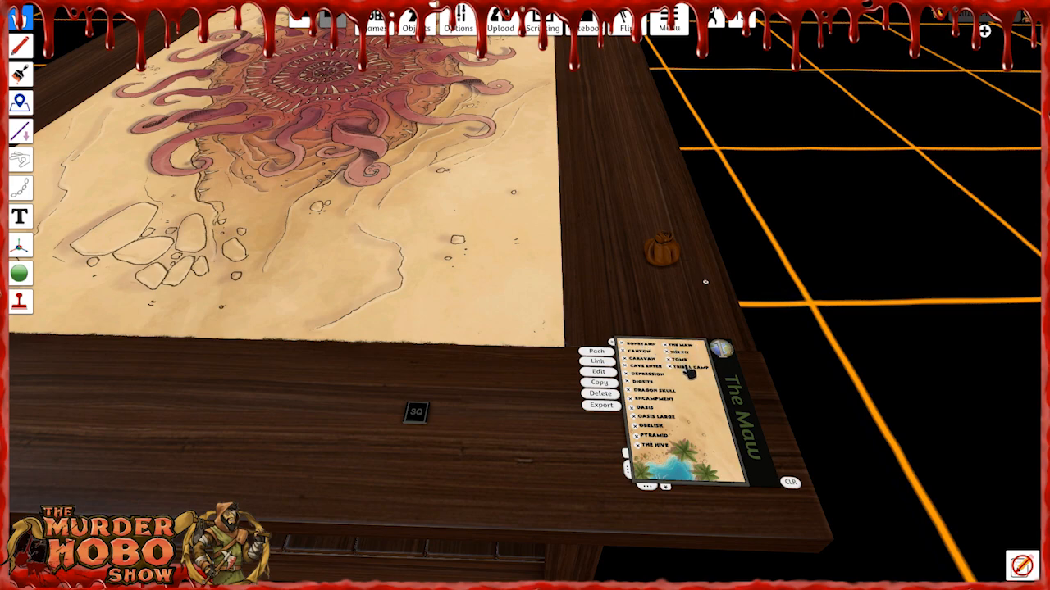
click(633, 376)
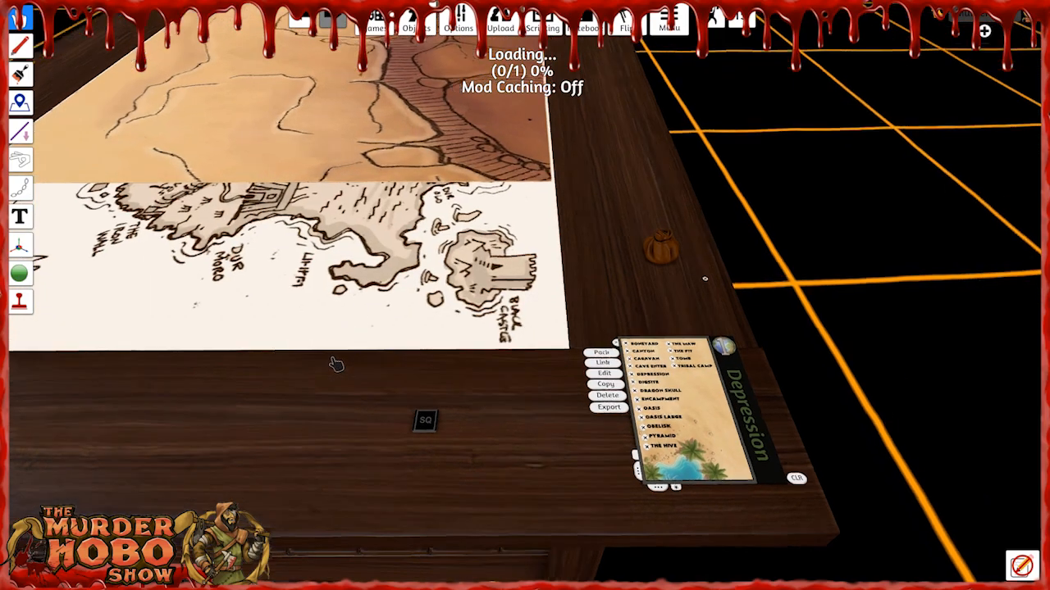
right_drag(336, 364, 382, 355)
key(w)
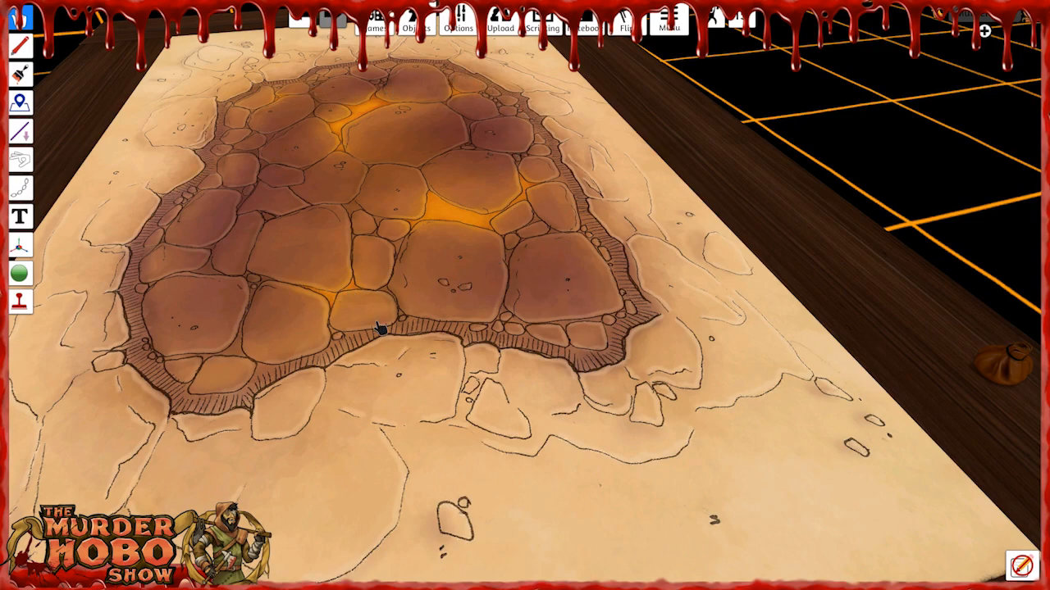
Look over the Depression's cracked stone floor and reload The Maw location on the table.
right_drag(412, 265, 358, 262)
key(s)
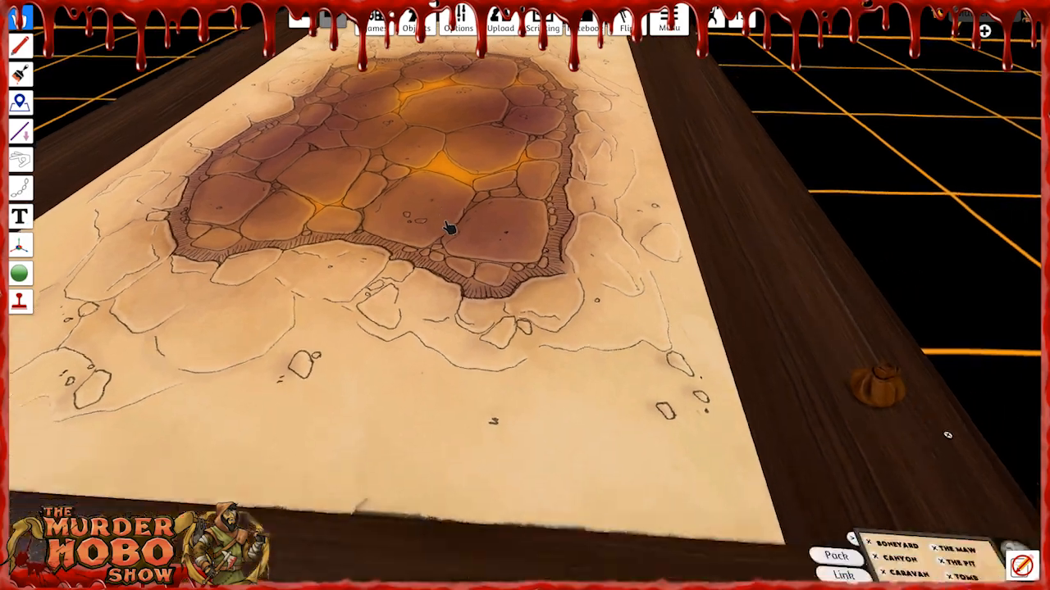
key(d)
right_drag(501, 223, 434, 225)
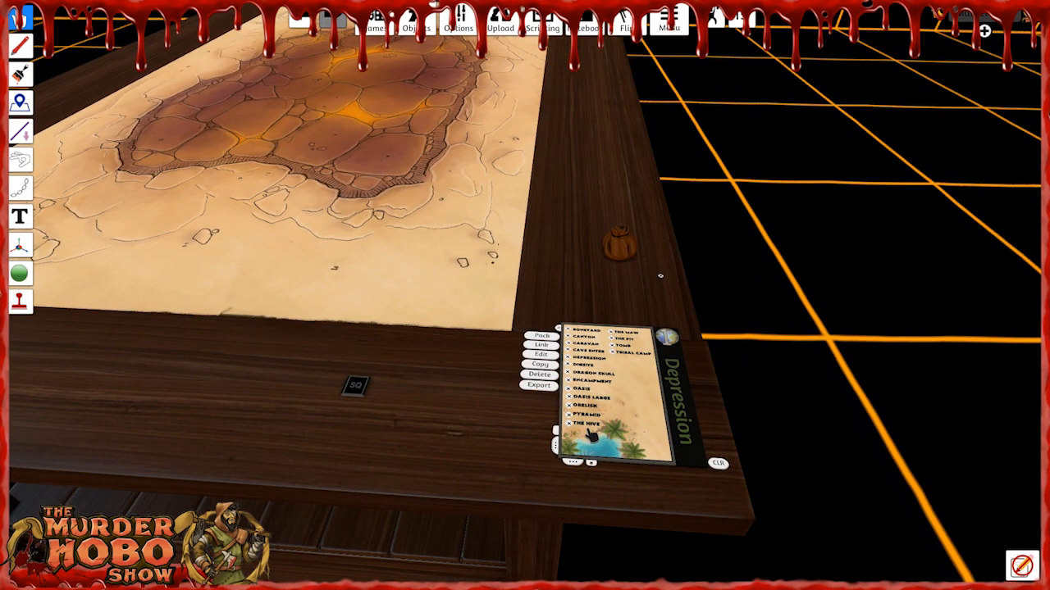
click(613, 336)
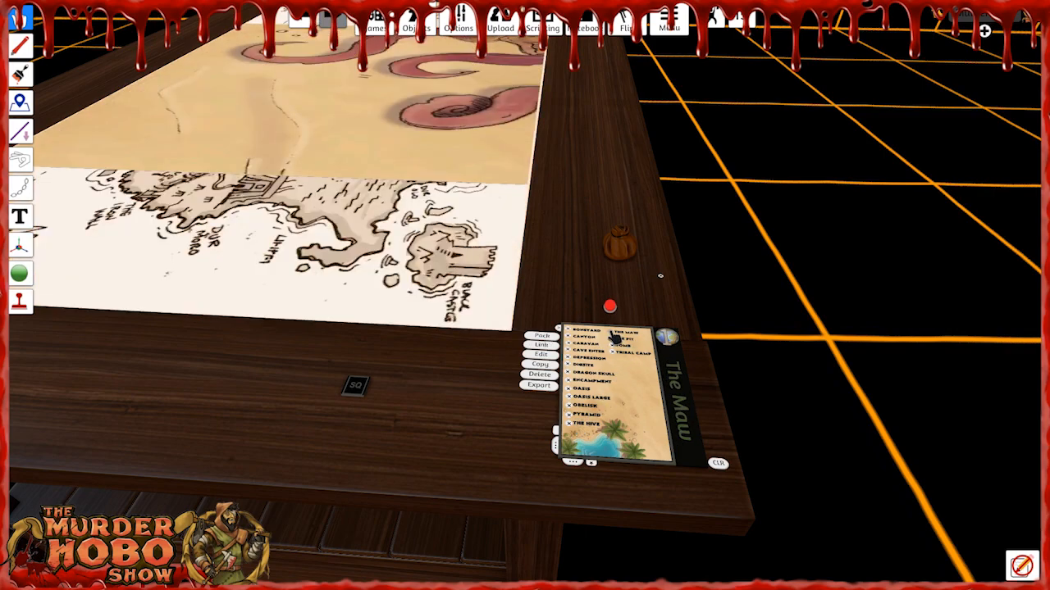
right_drag(399, 354, 406, 365)
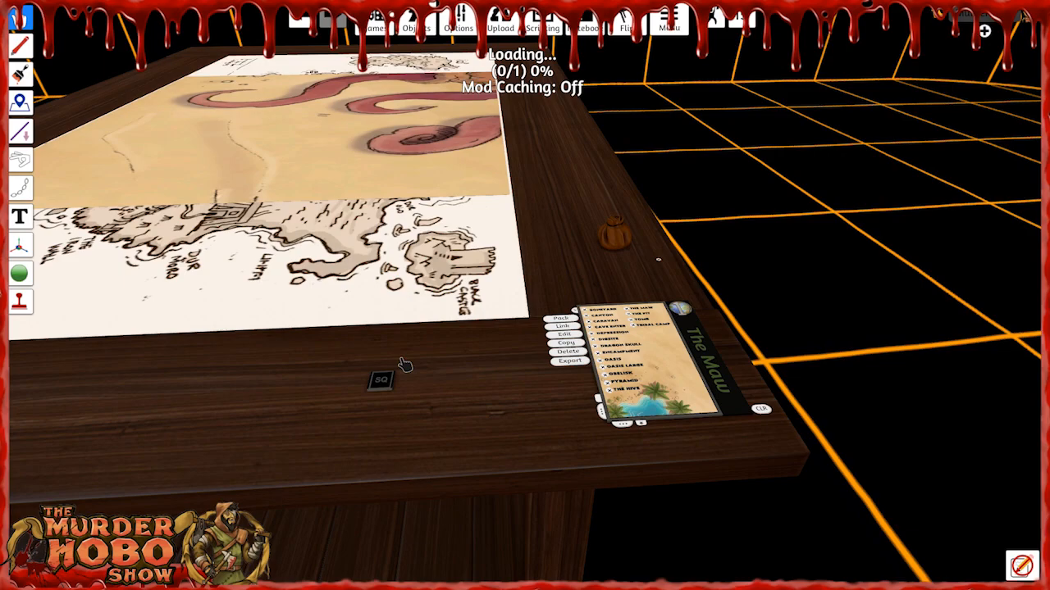
scroll(361, 373, up, 6)
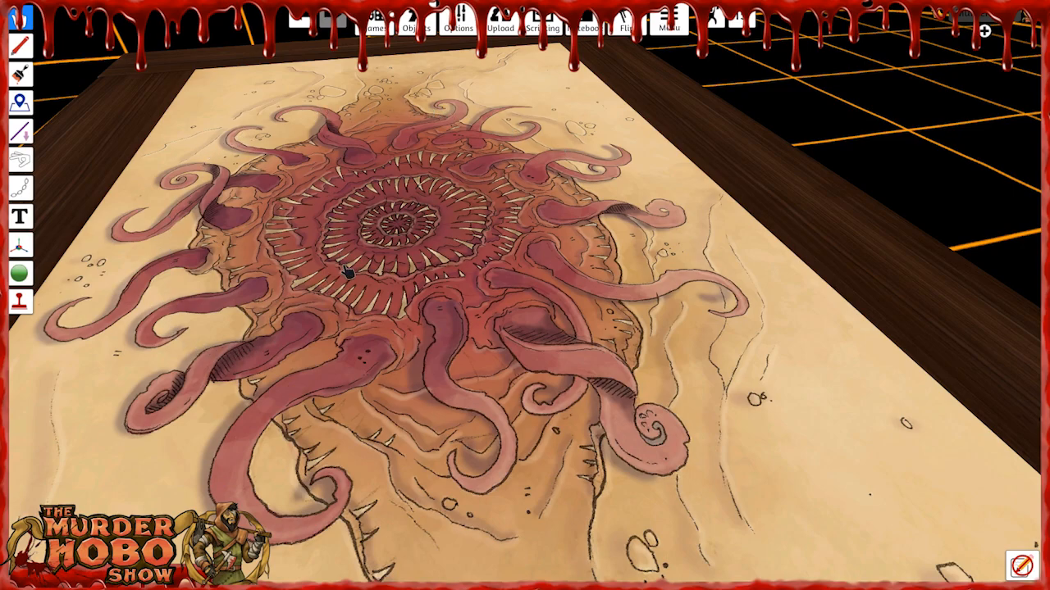
Replace The Maw with The Pit location and view its chained central island.
key(s)
key(d)
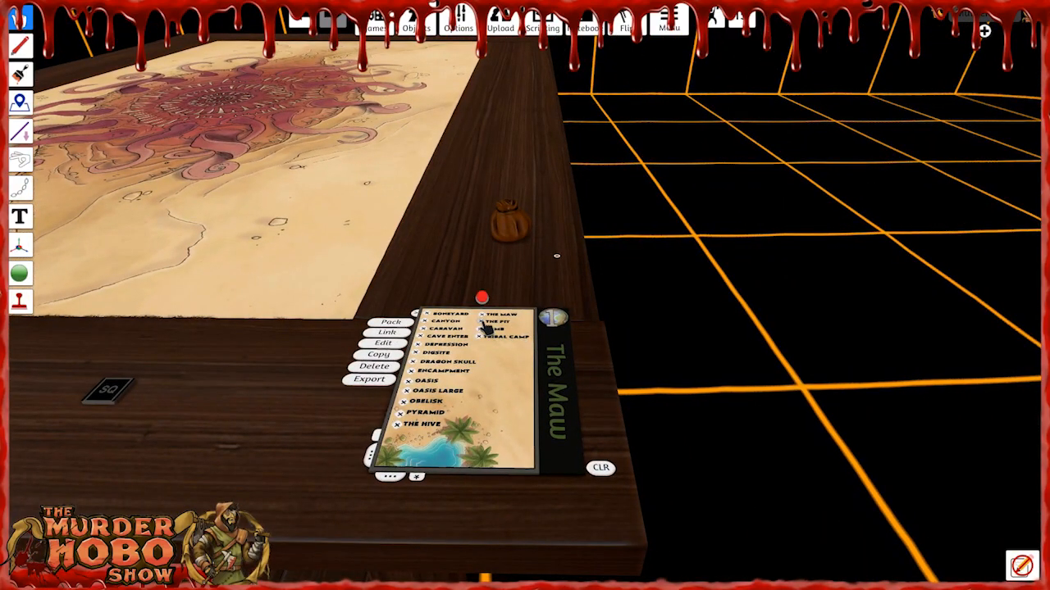
click(483, 325)
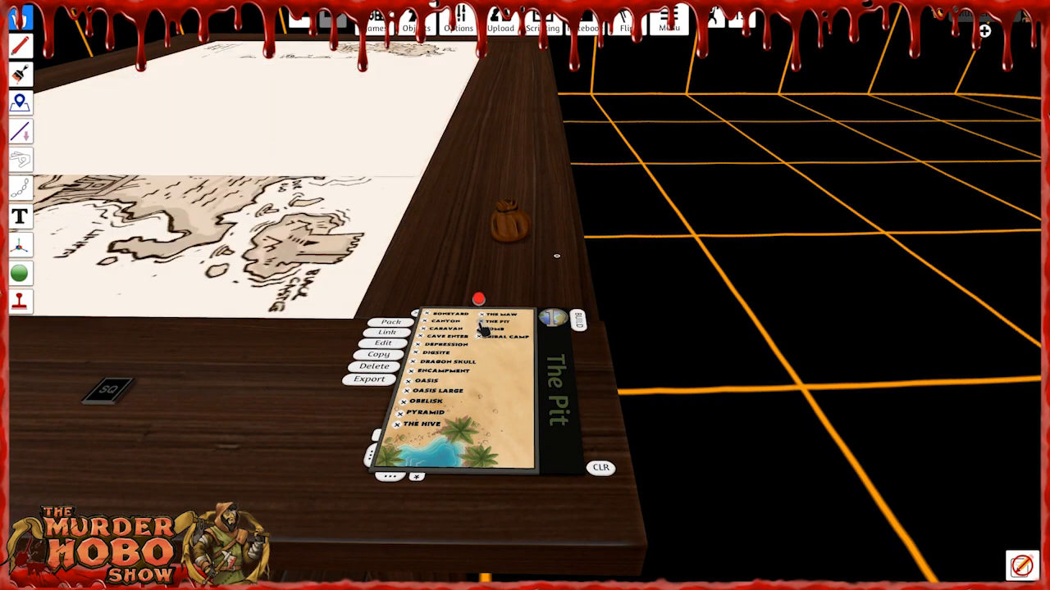
scroll(229, 294, down, 3)
right_drag(249, 290, 265, 307)
scroll(265, 306, up, 3)
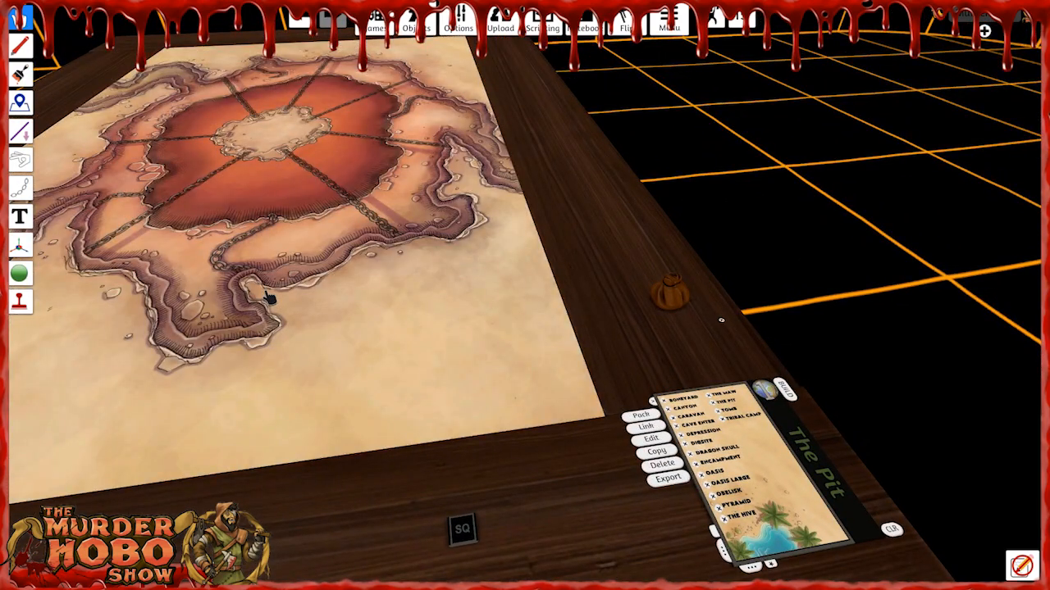
scroll(264, 293, up, 5)
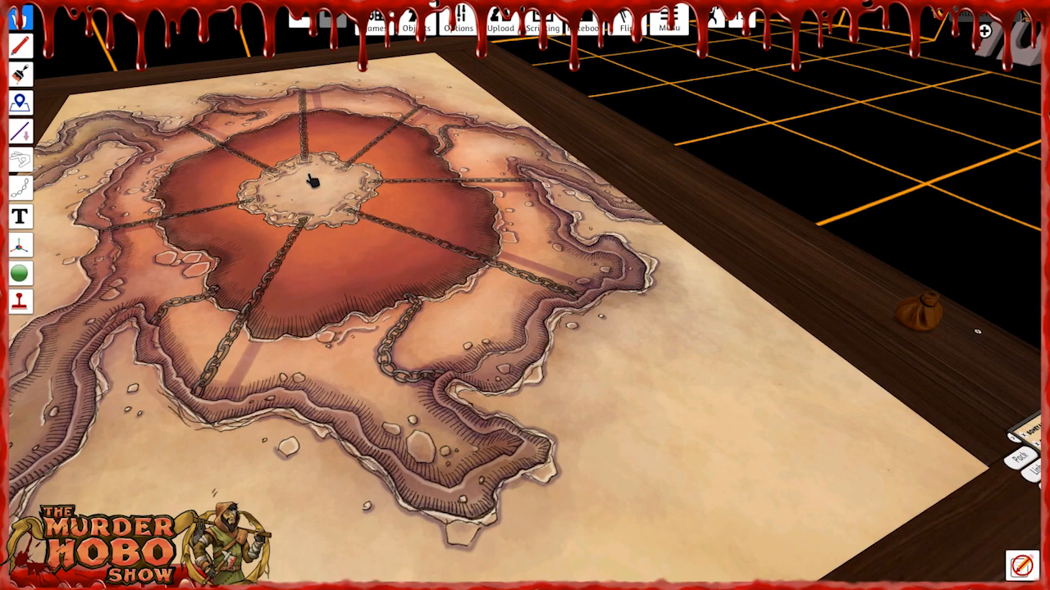
right_drag(326, 196, 329, 199)
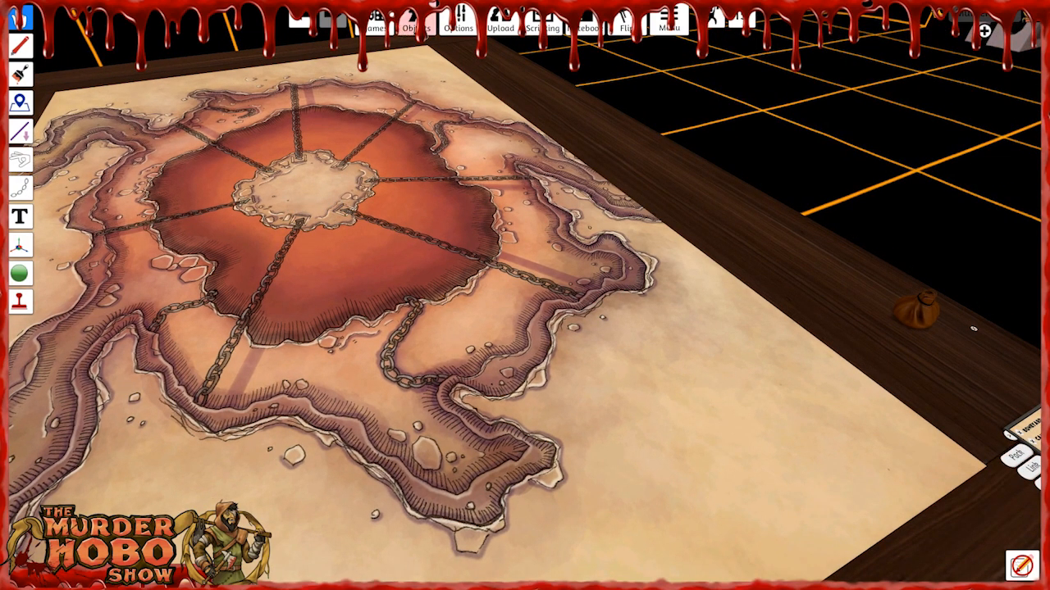
Place a Chests prop from the saved Barrels Crates Sacks props on The Pit's central island.
mouse_move(408, 28)
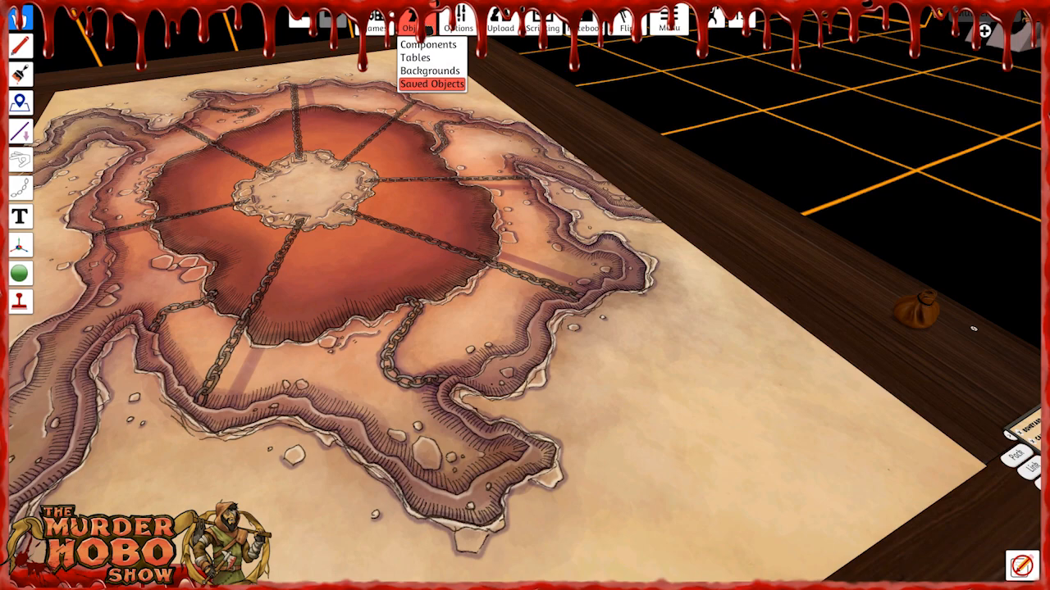
click(431, 84)
click(1000, 260)
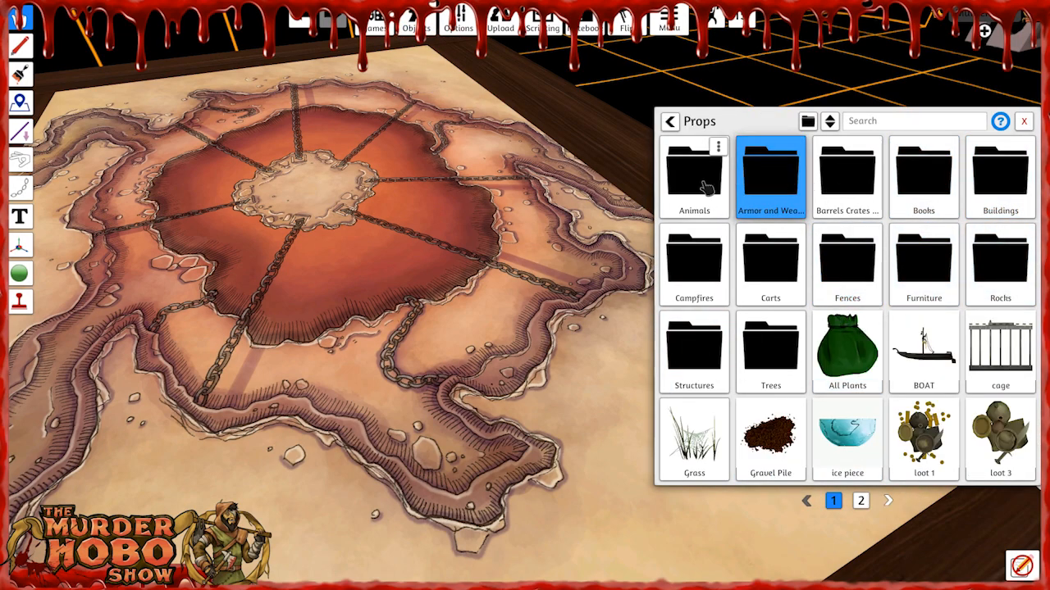
click(753, 196)
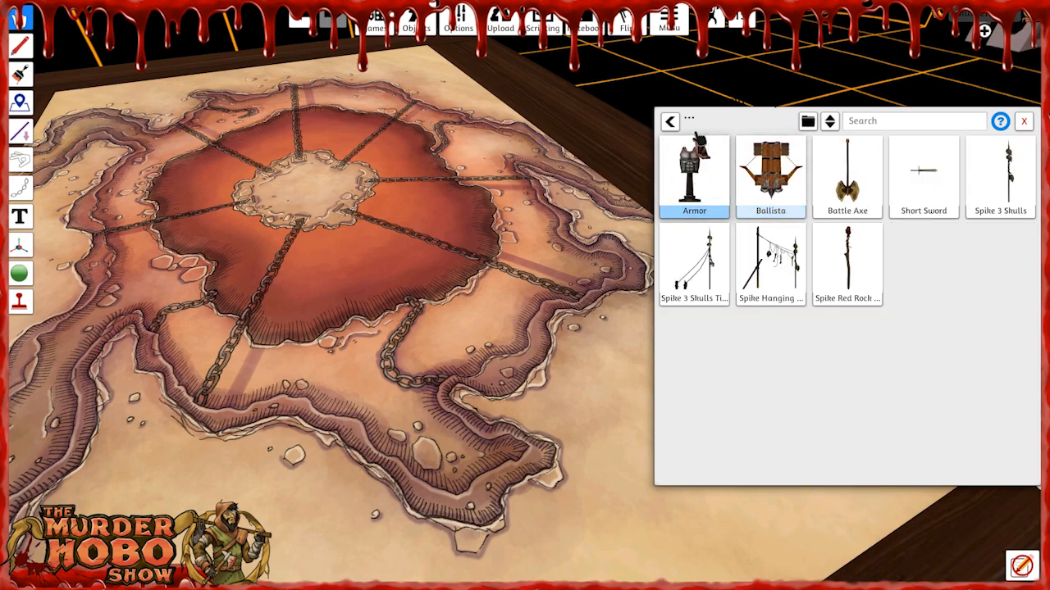
click(669, 121)
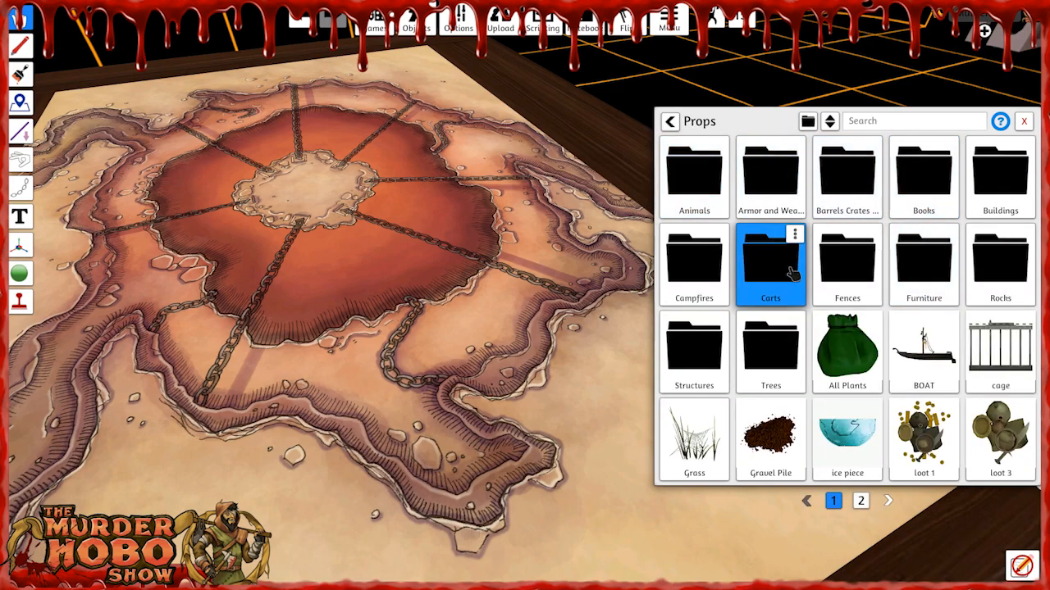
click(849, 184)
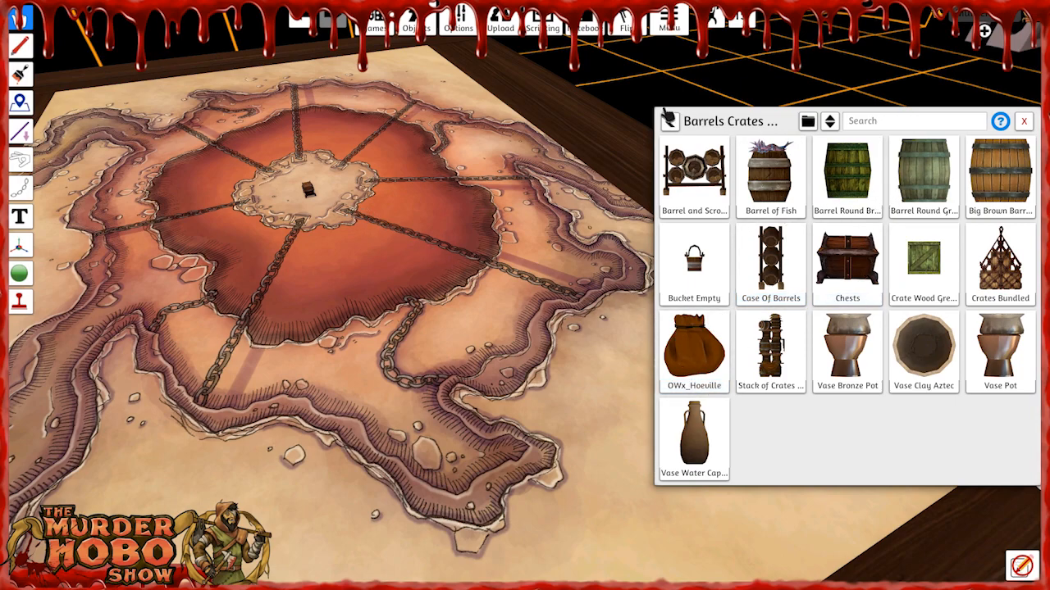
Place the mimic from the saved props on the central island in place of the chest.
click(669, 121)
click(860, 500)
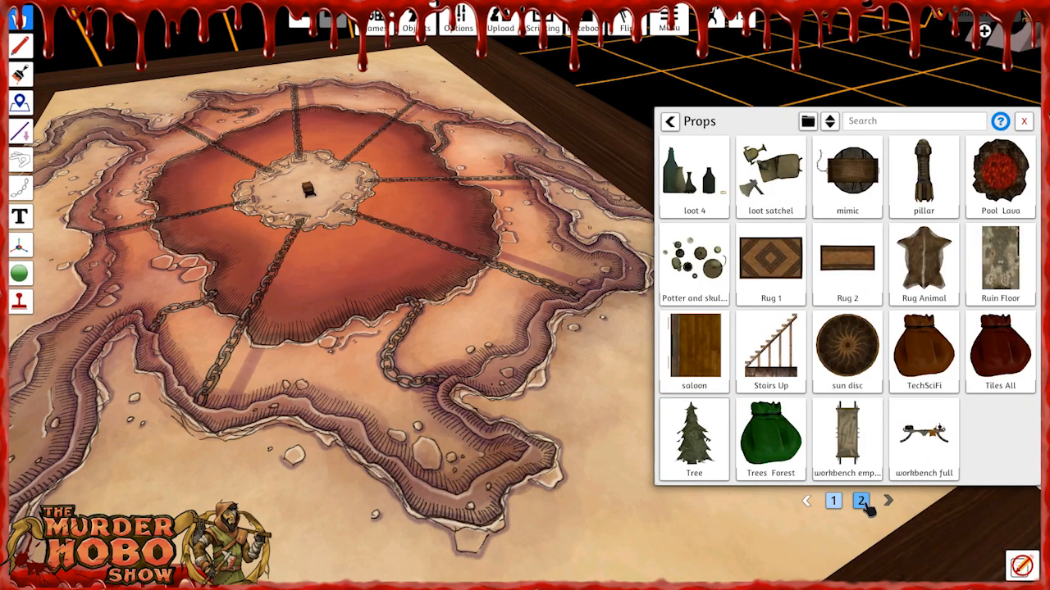
click(857, 173)
scroll(310, 195, up, 3)
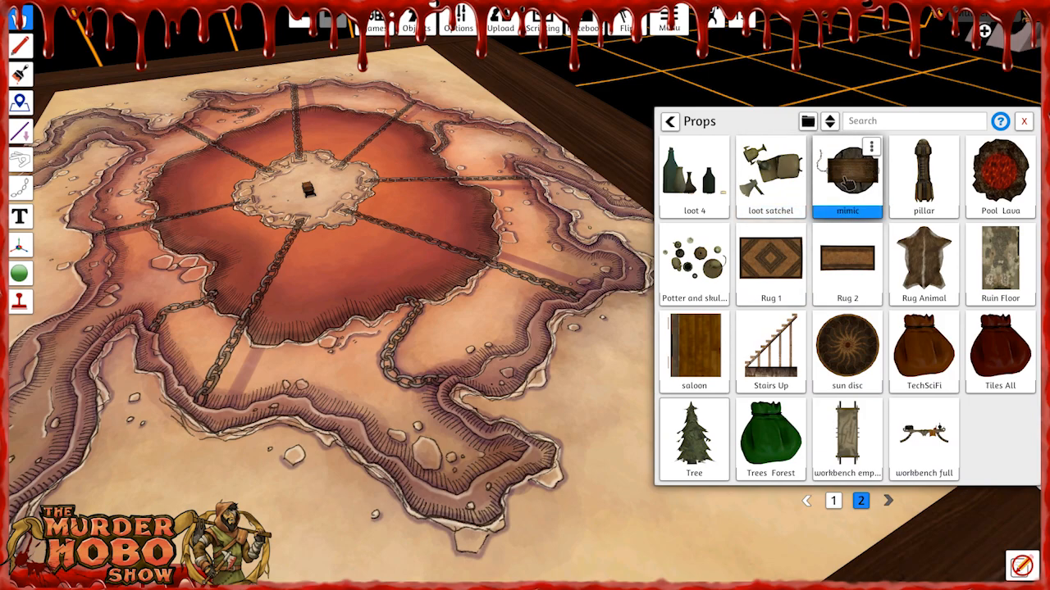
scroll(311, 195, up, 5)
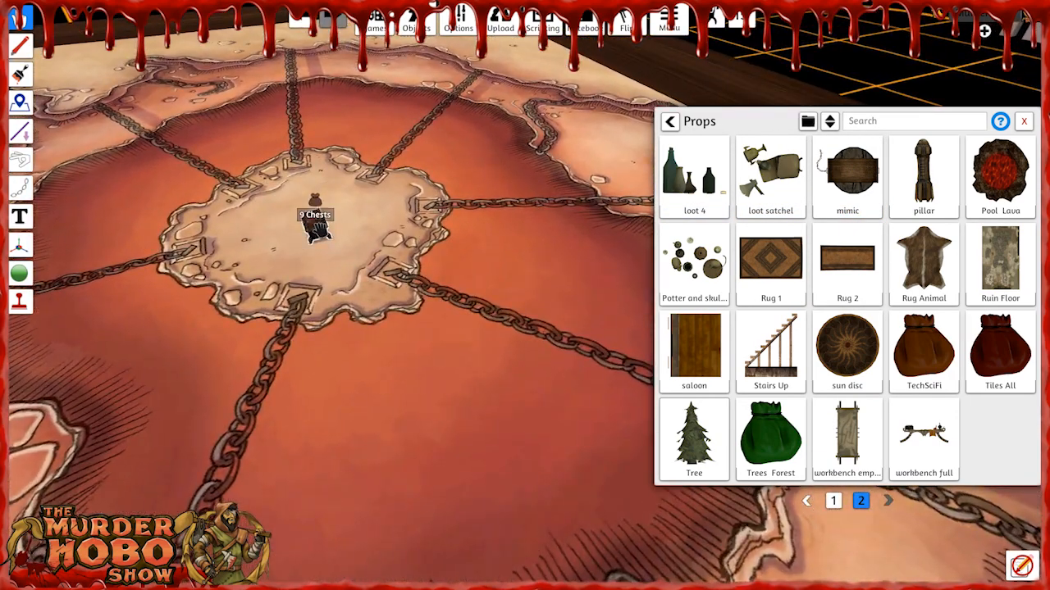
drag(248, 213, 312, 215)
right_click(311, 213)
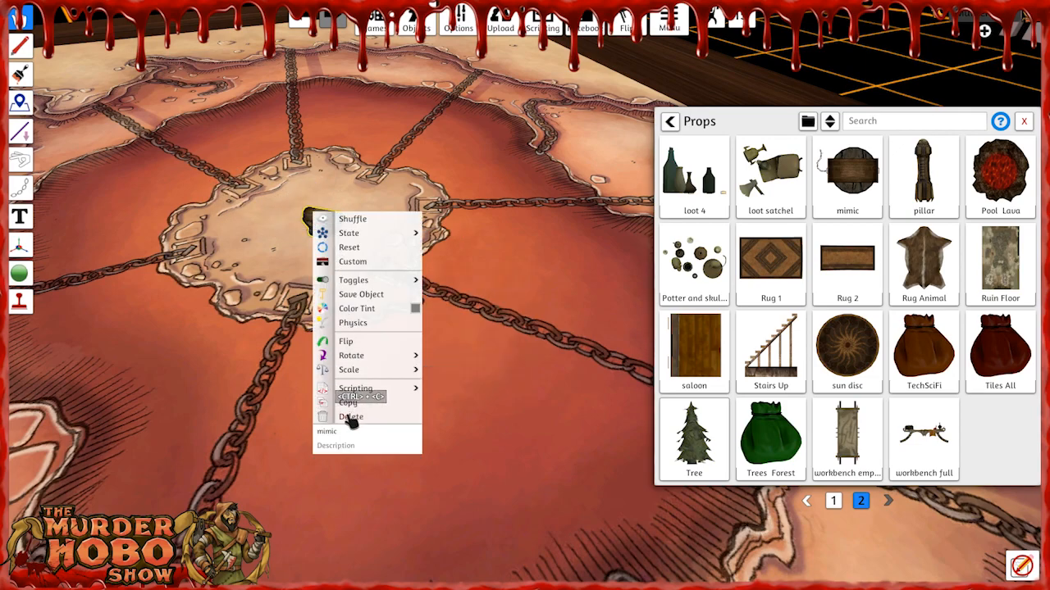
click(244, 267)
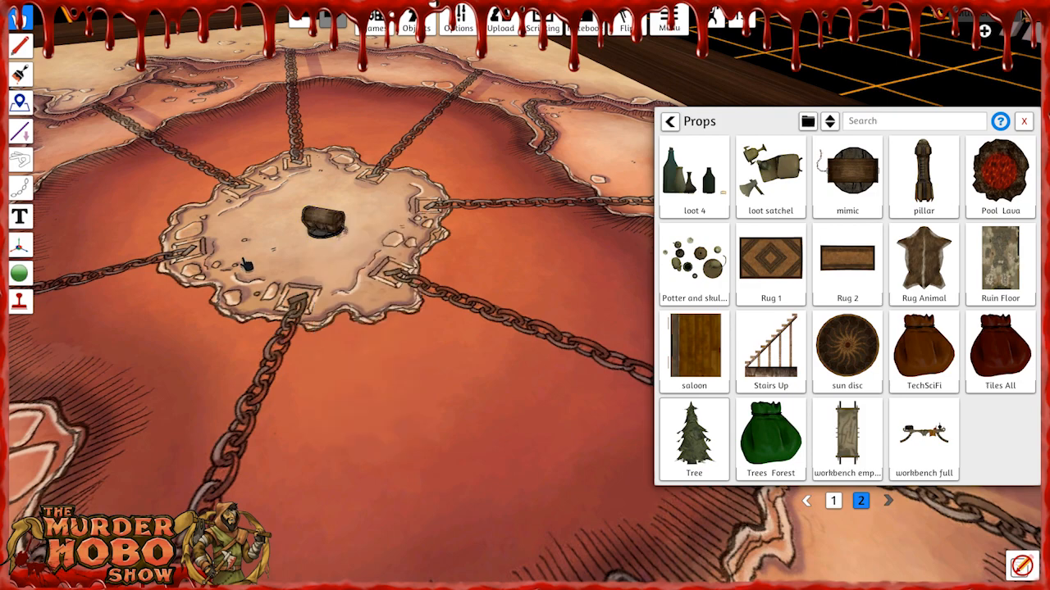
Enlarge the mimic on the central island and close the saved objects window.
drag(314, 222, 310, 217)
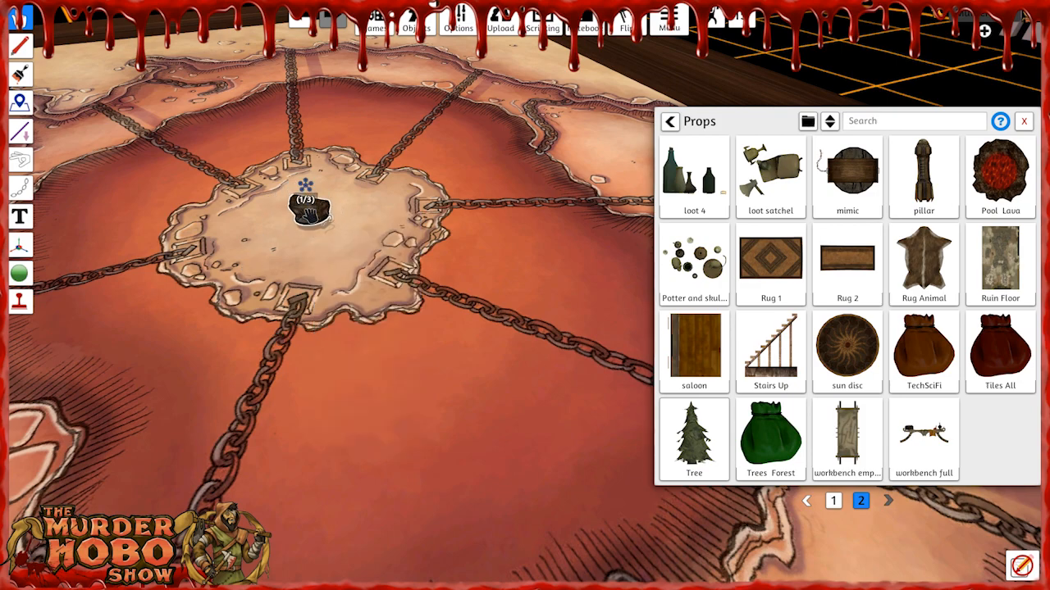
key(plus)
key(plus)
key(plus)
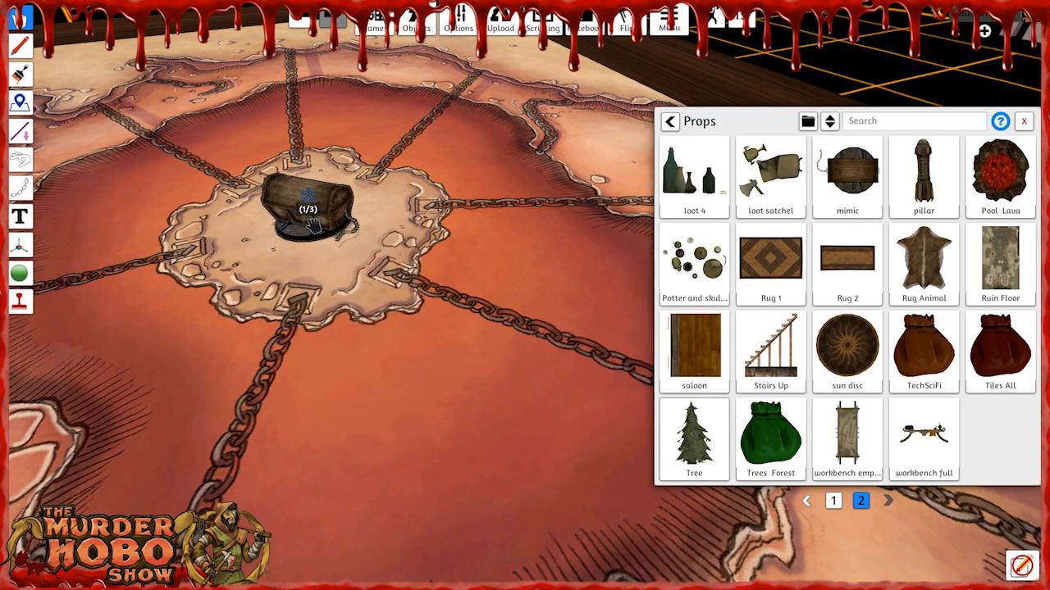
right_drag(318, 320, 564, 297)
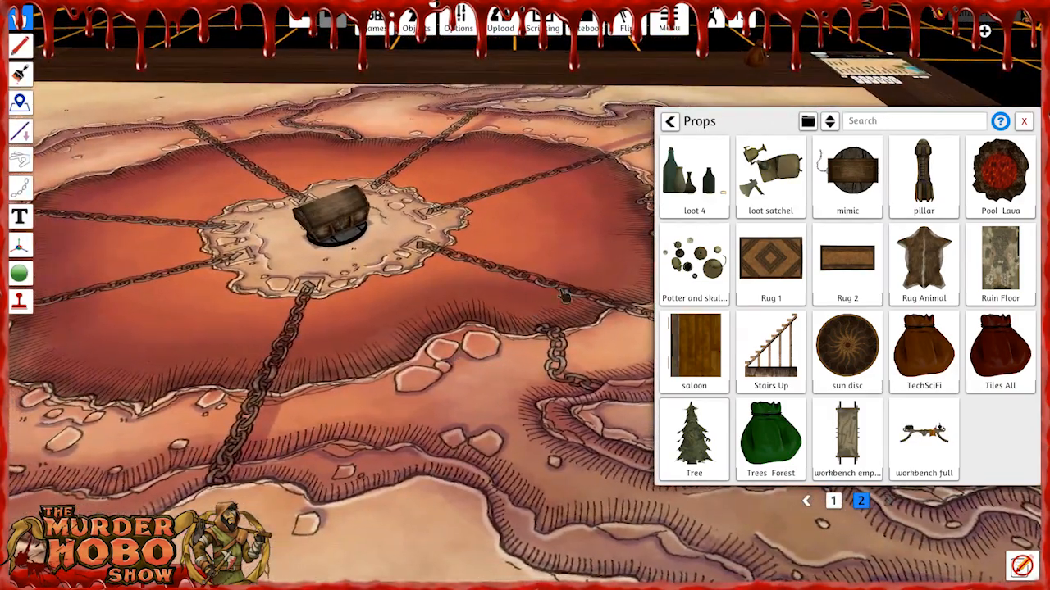
click(1026, 122)
key(a)
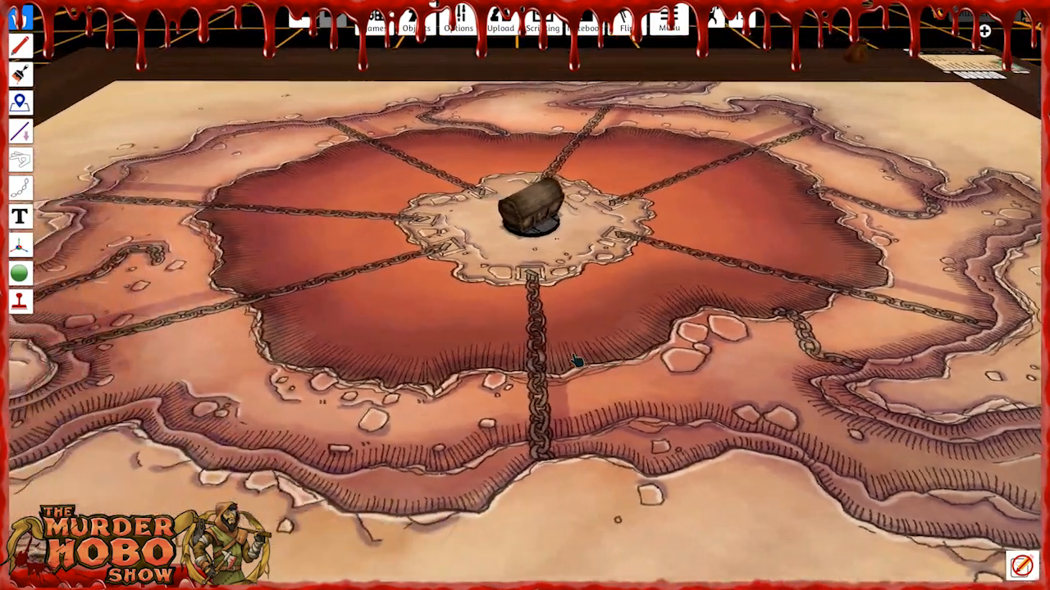
right_drag(577, 361, 585, 382)
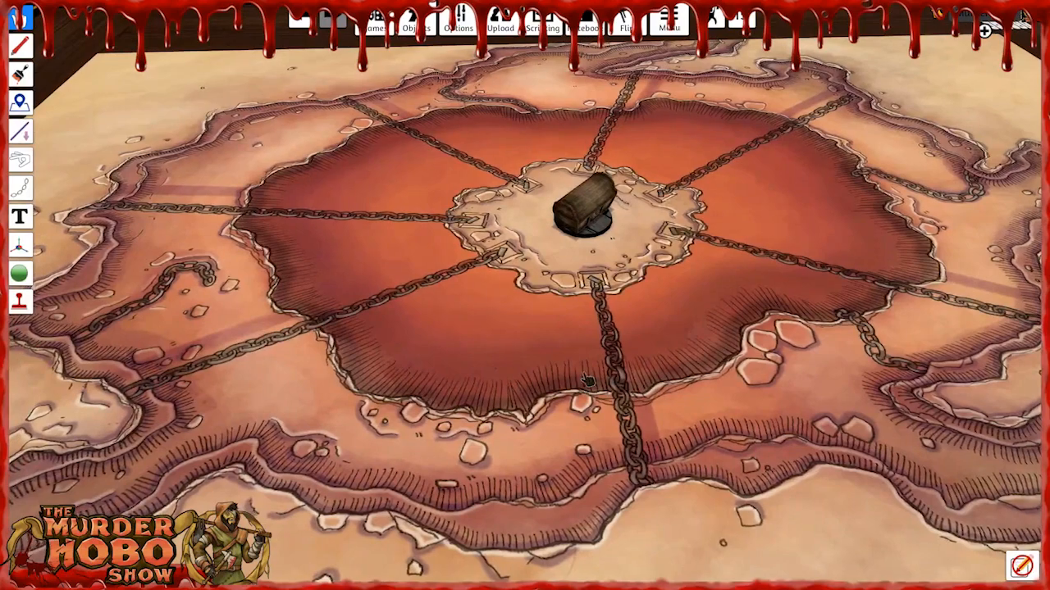
Place the Pool Lava prop from the second page of saved props on The Pit's map.
key(d)
click(417, 25)
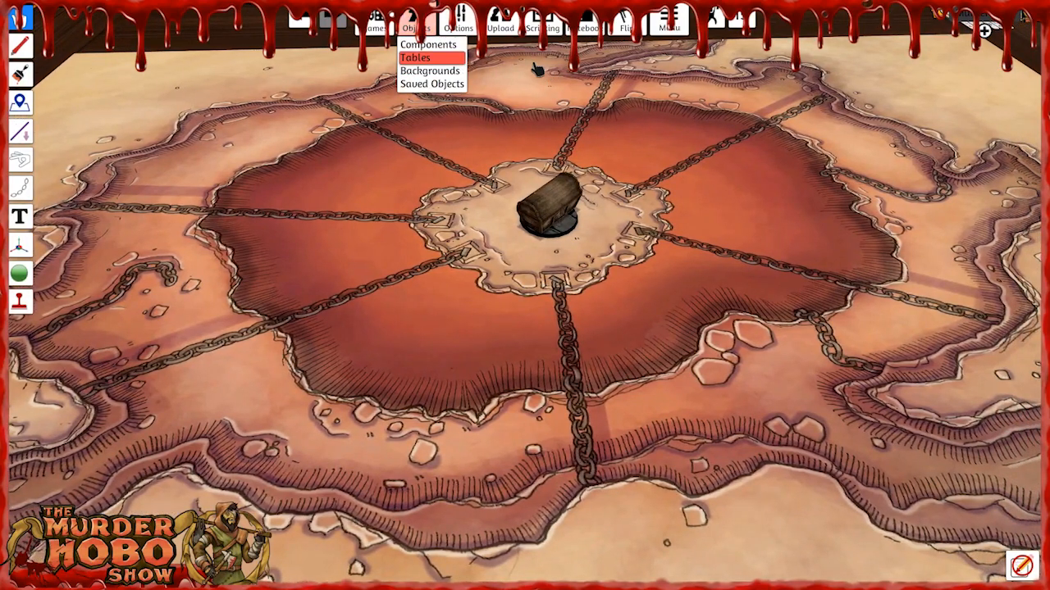
click(432, 83)
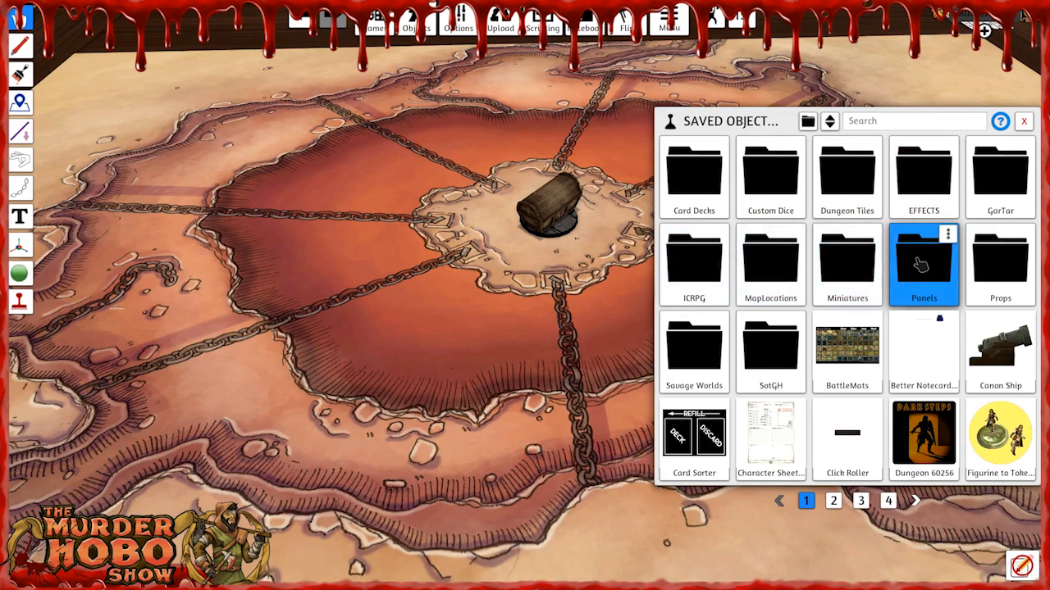
click(1002, 263)
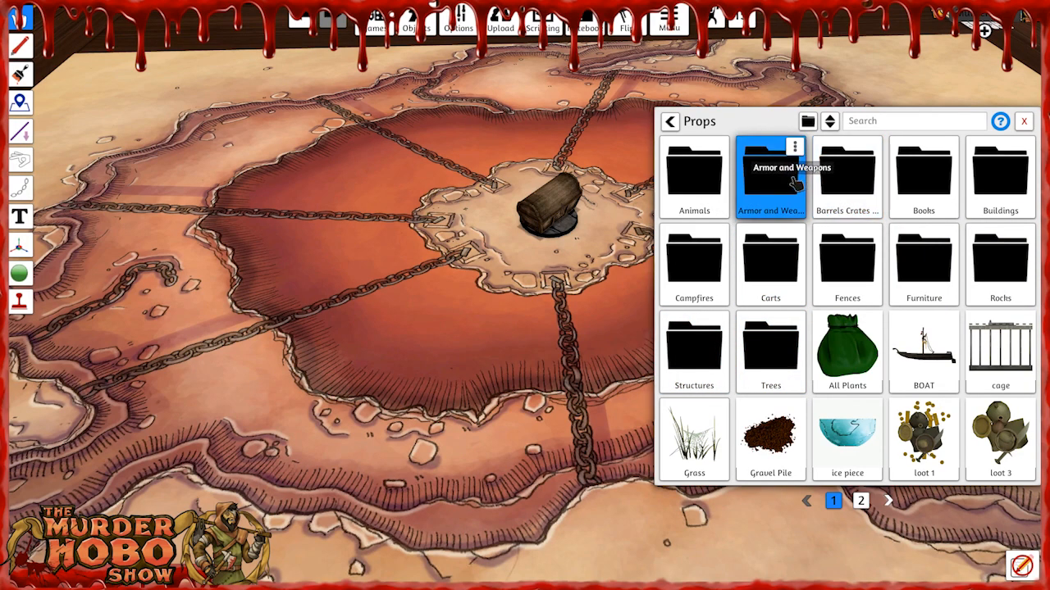
click(796, 182)
click(670, 122)
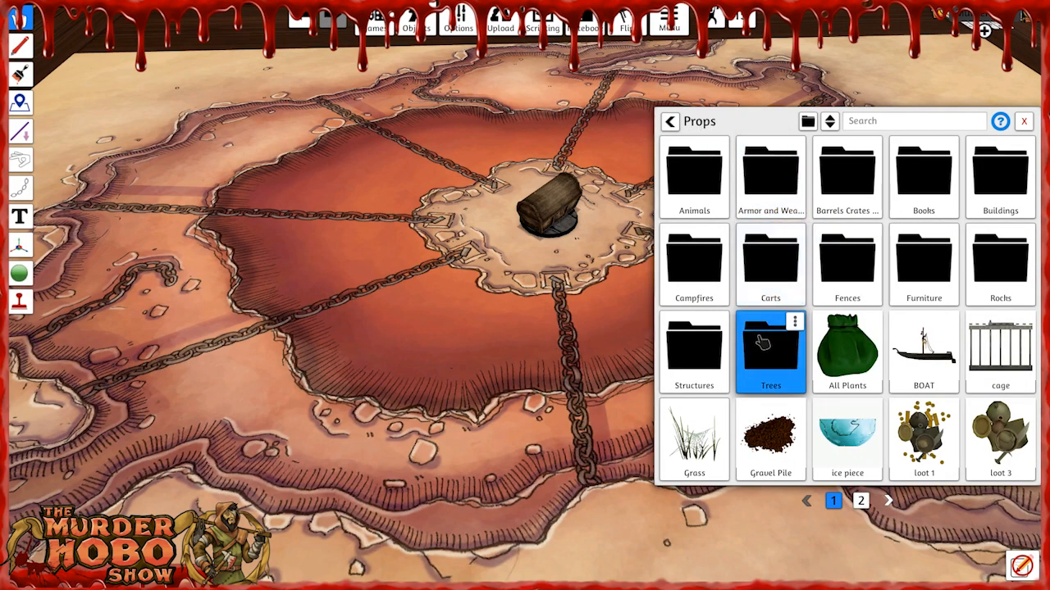
click(859, 190)
click(670, 122)
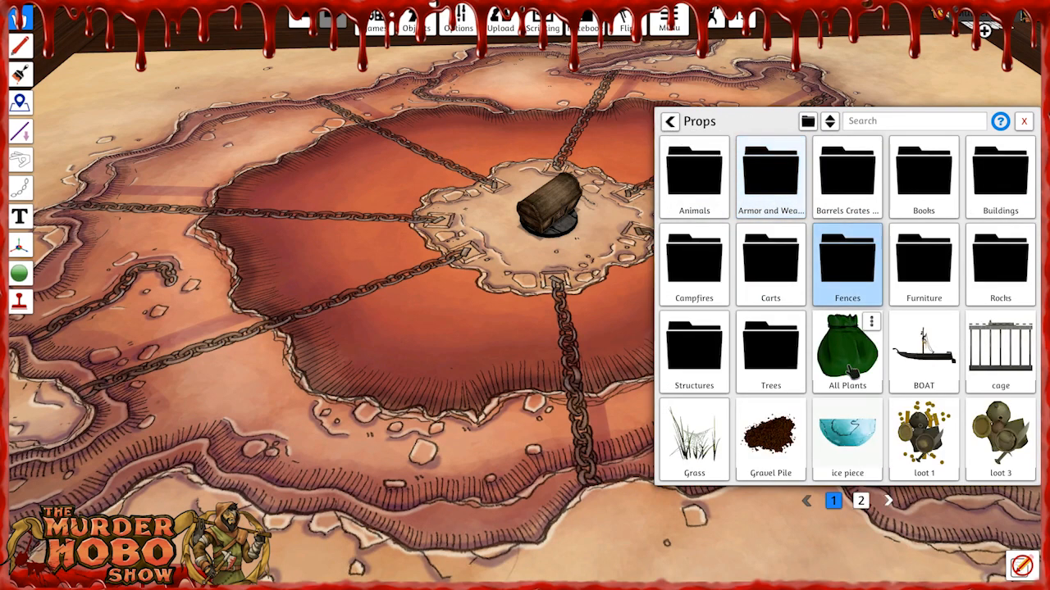
click(860, 500)
drag(1001, 176, 422, 356)
Move the lava pool onto the central island in the mimic's place and enlarge it to cover the island.
drag(402, 264, 567, 251)
key(plus)
key(plus)
key(plus)
key(plus)
key(plus)
key(plus)
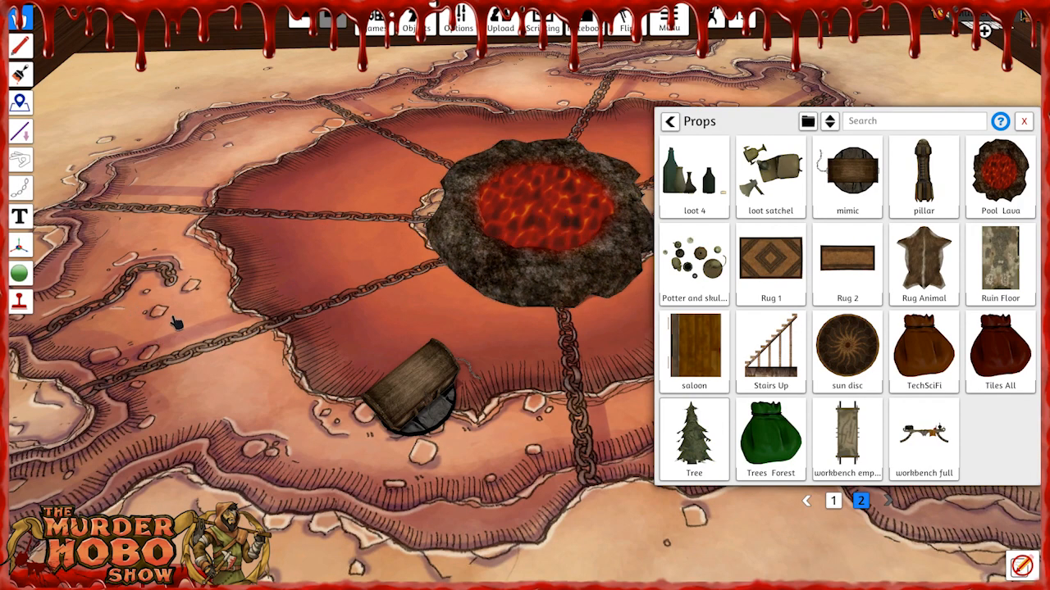
Lower the lava pool toward the map with the Gizmo move tool, to a Y position of about 0.68.
click(20, 244)
click(541, 184)
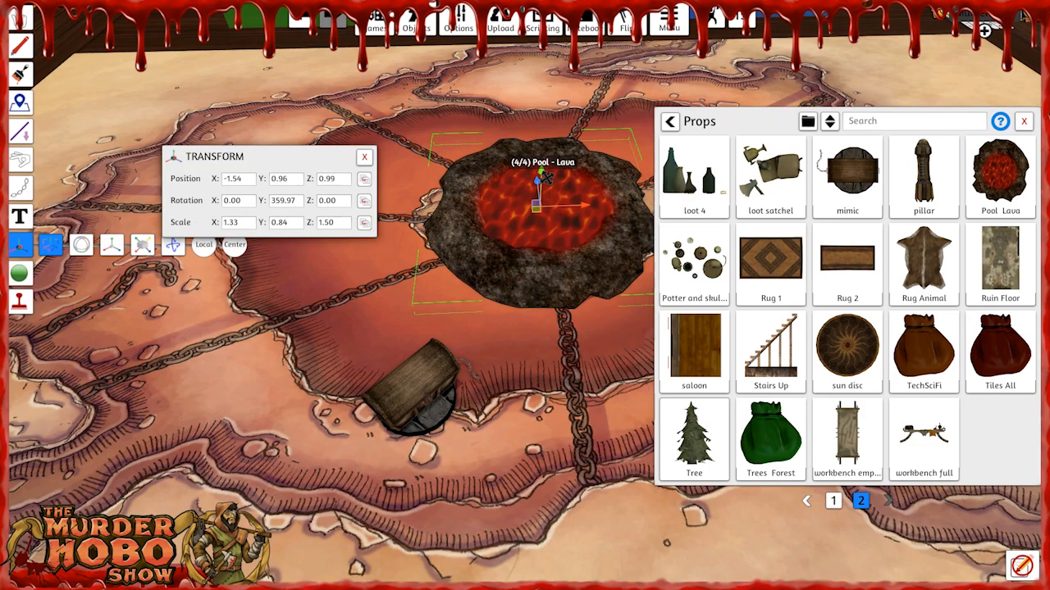
mouse_move(544, 177)
mouse_down()
mouse_move(541, 192)
mouse_move(546, 180)
mouse_up()
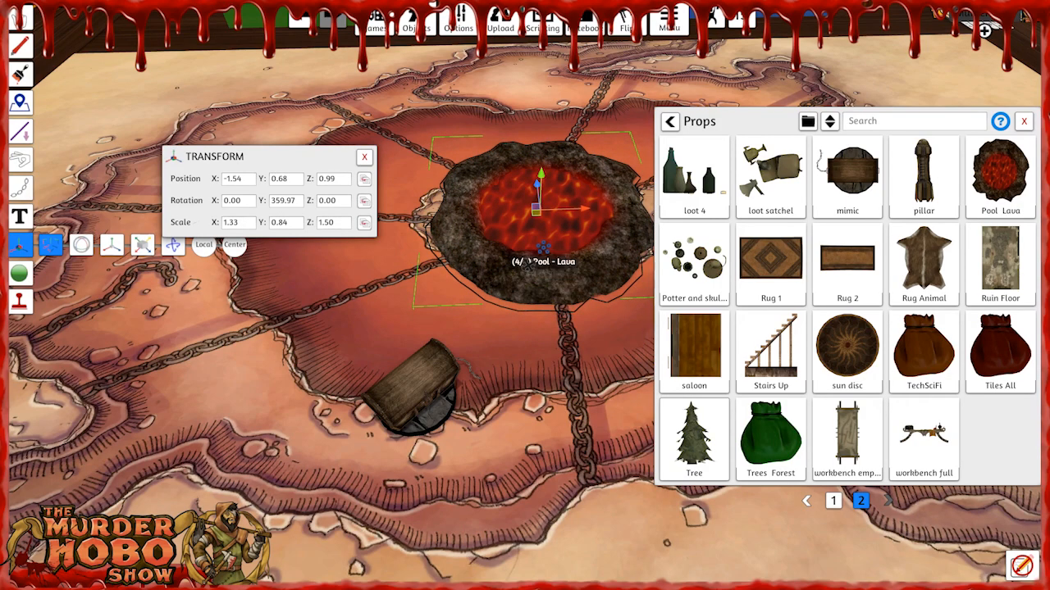
Leave the Gizmo tool, close the saved objects window and switch the central island's pool to its Sewage state.
key(F1)
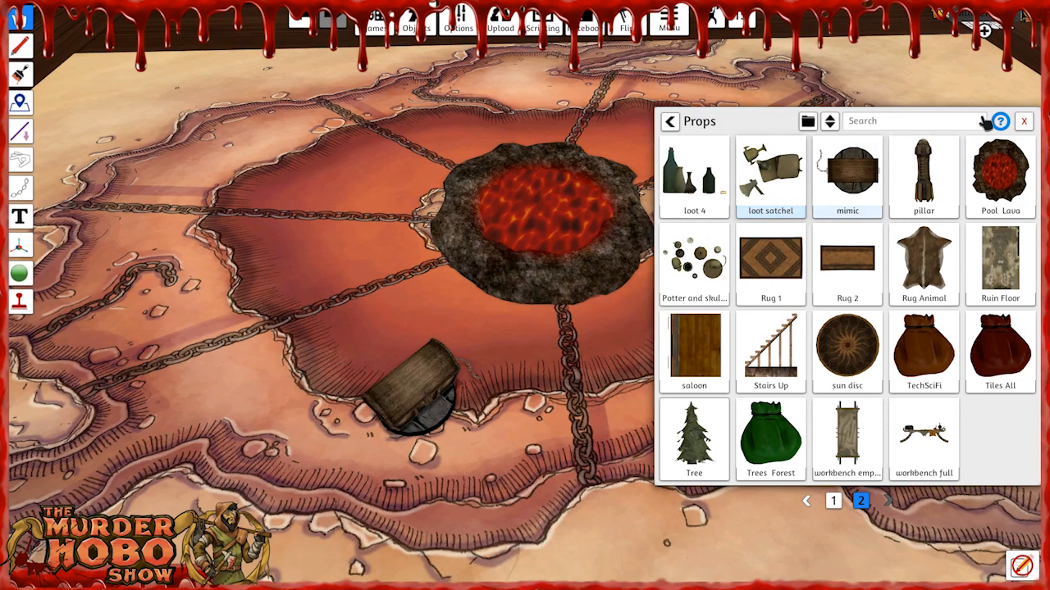
click(1024, 122)
right_click(537, 223)
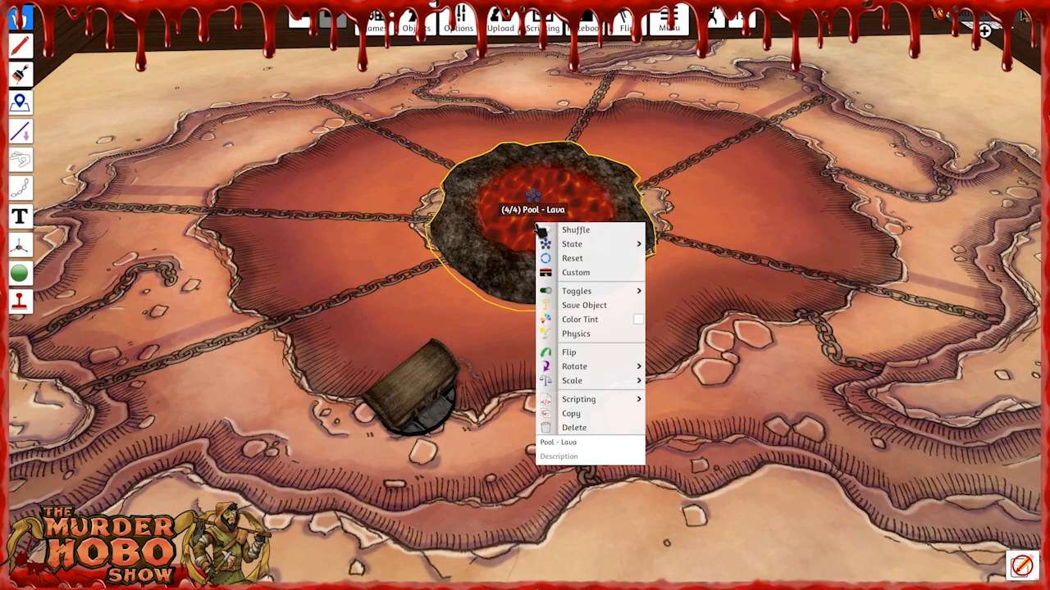
mouse_move(611, 243)
click(664, 244)
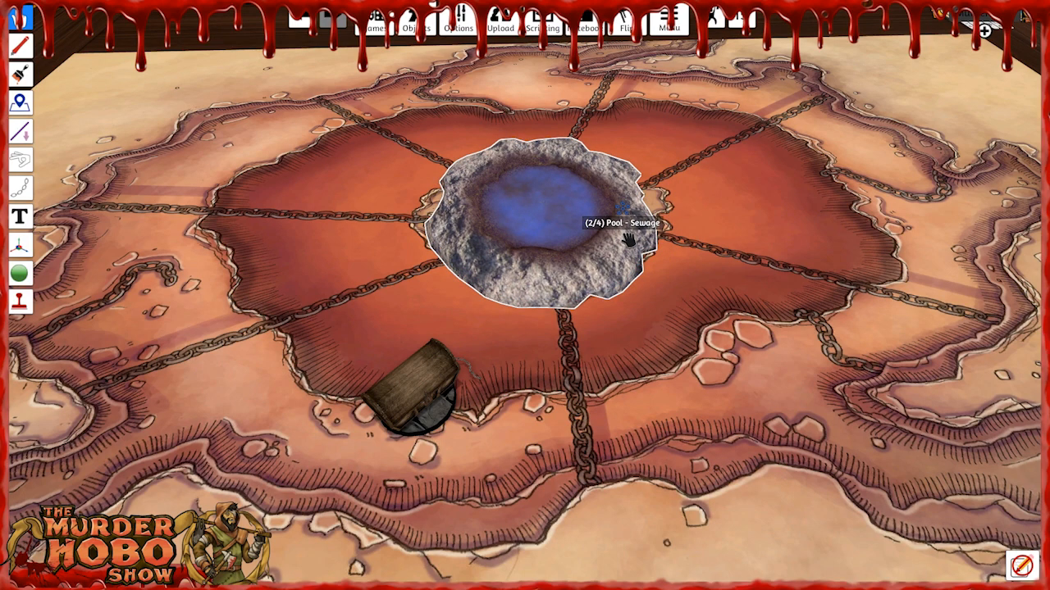
Switch the pool on the central island to its Acid state, then back to Lava.
right_click(628, 238)
mouse_move(661, 257)
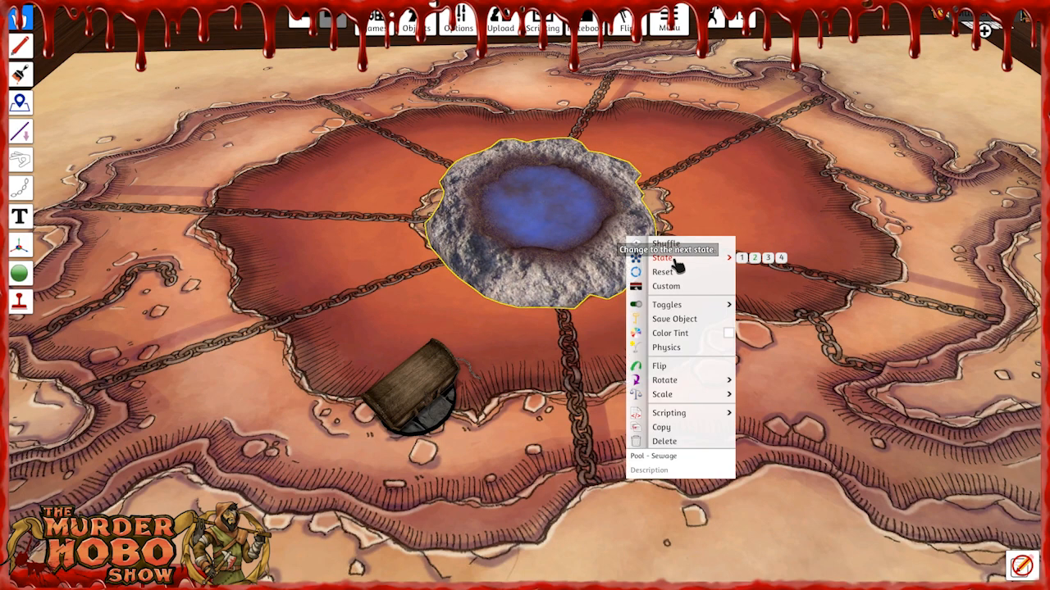
click(771, 259)
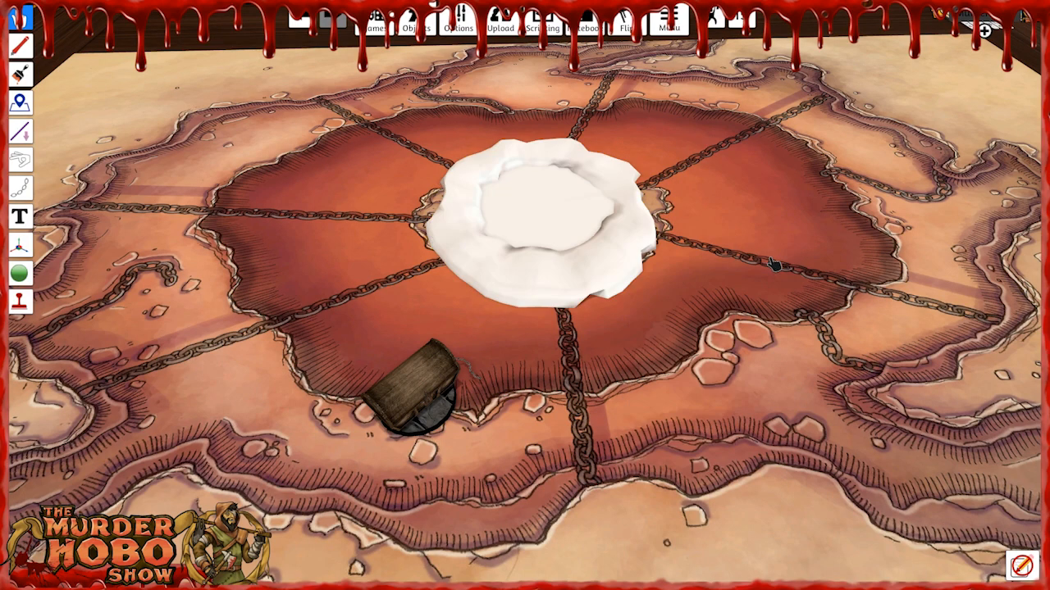
right_click(623, 247)
mouse_move(689, 264)
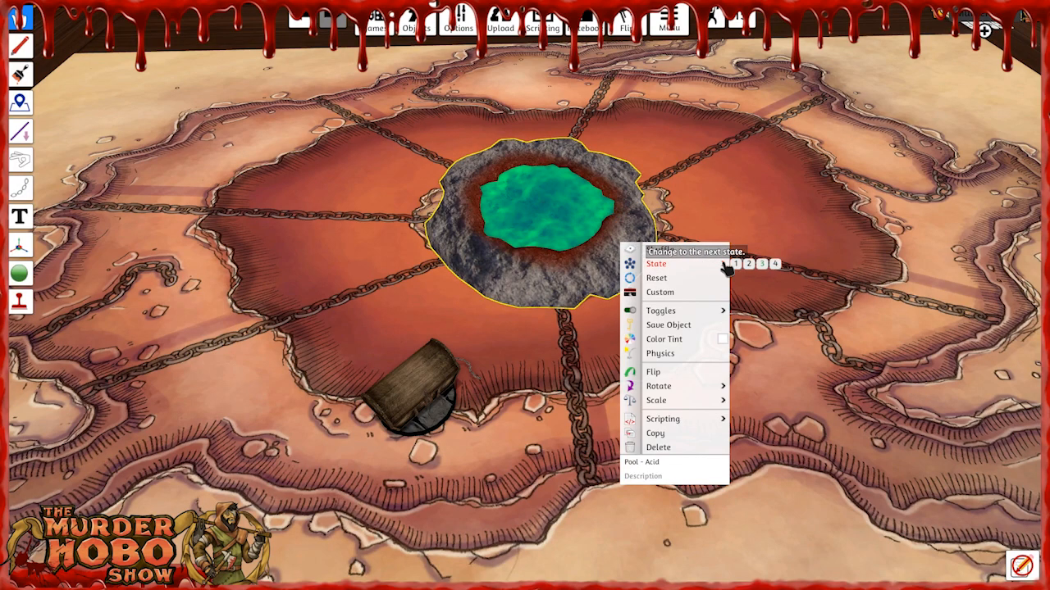
click(775, 263)
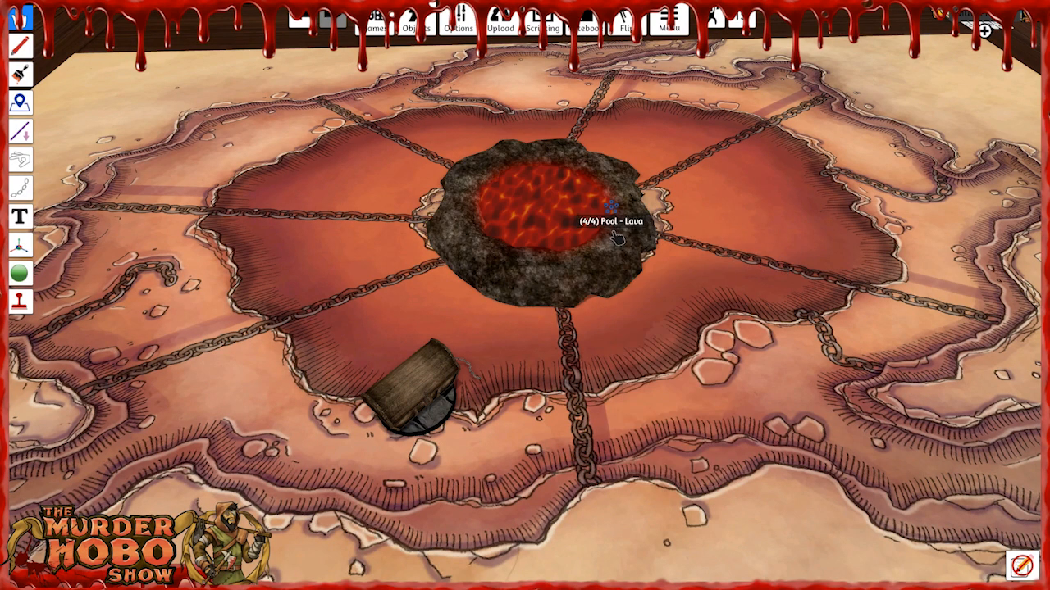
Show the pool's Water state, then return the pool to its Lava state.
right_click(614, 232)
mouse_move(656, 240)
click(715, 241)
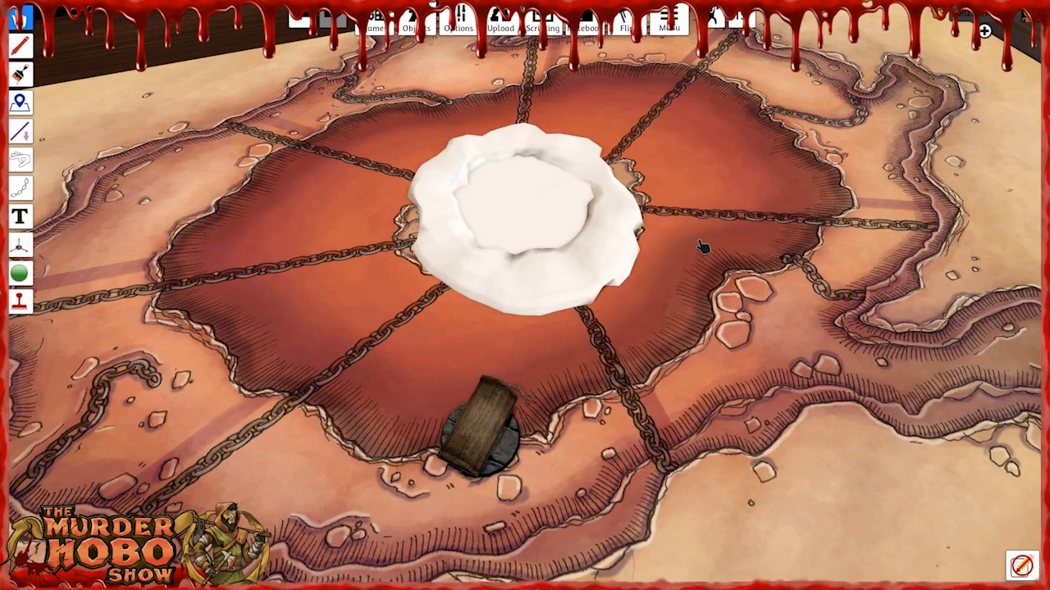
right_click(574, 220)
mouse_move(616, 241)
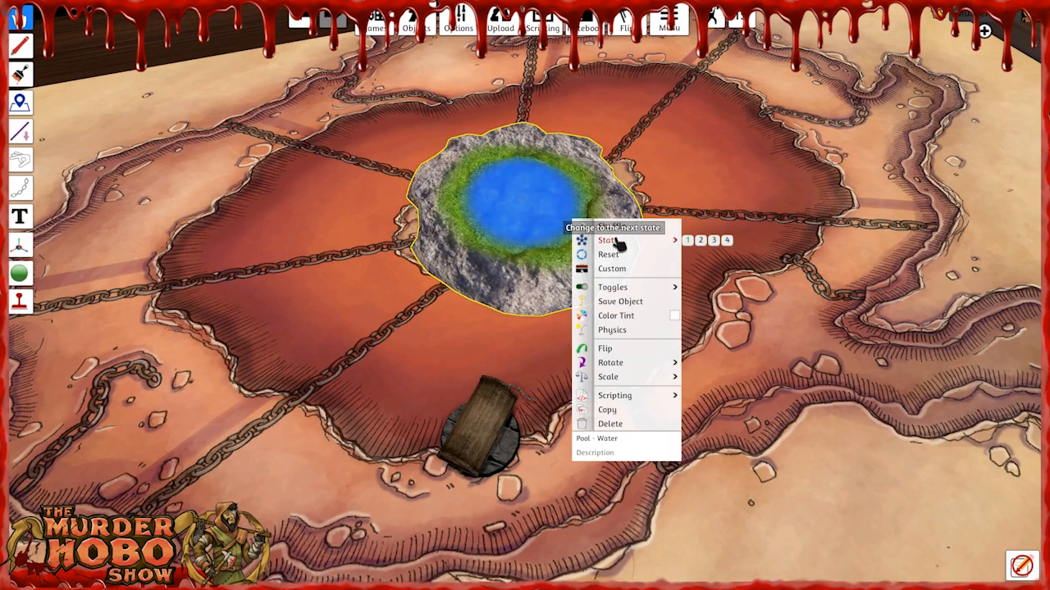
click(691, 243)
right_click(595, 230)
mouse_move(652, 250)
click(749, 251)
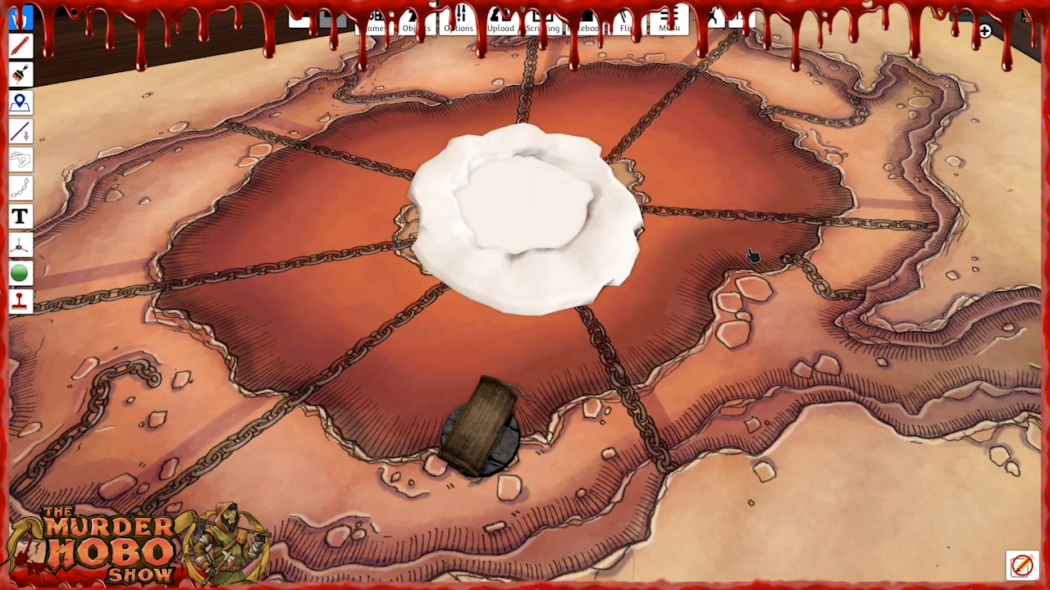
right_drag(695, 278, 721, 277)
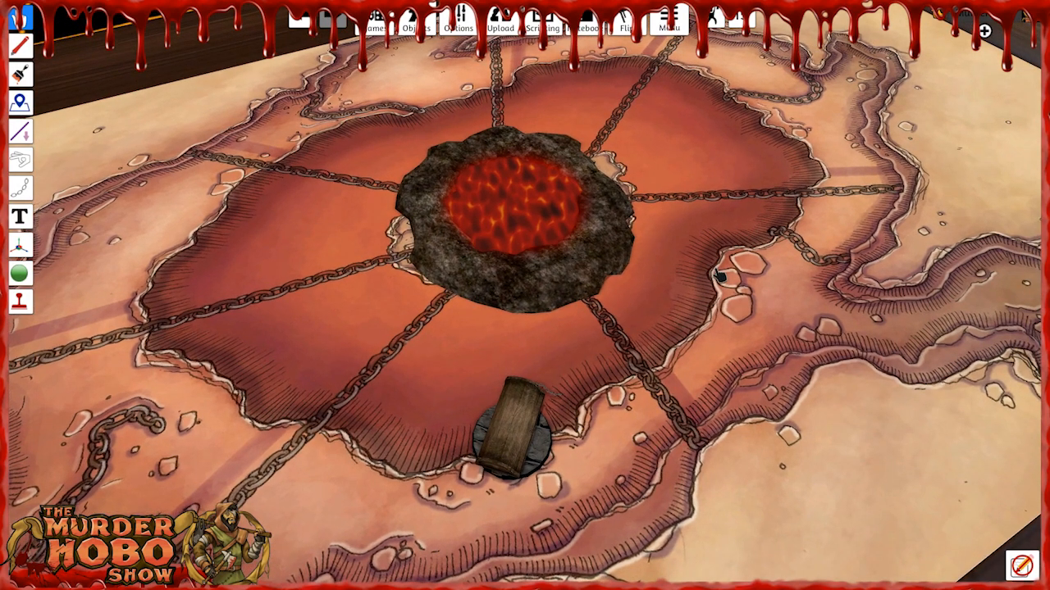
Delete the lava pool and move the mimic onto the central island in its place.
right_drag(689, 308, 574, 401)
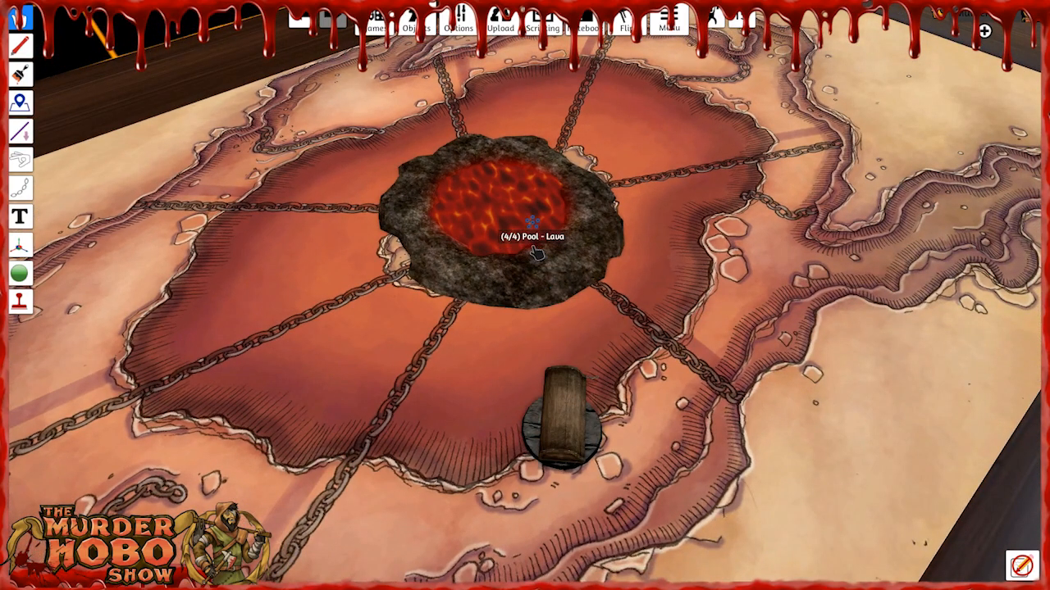
drag(533, 253, 535, 258)
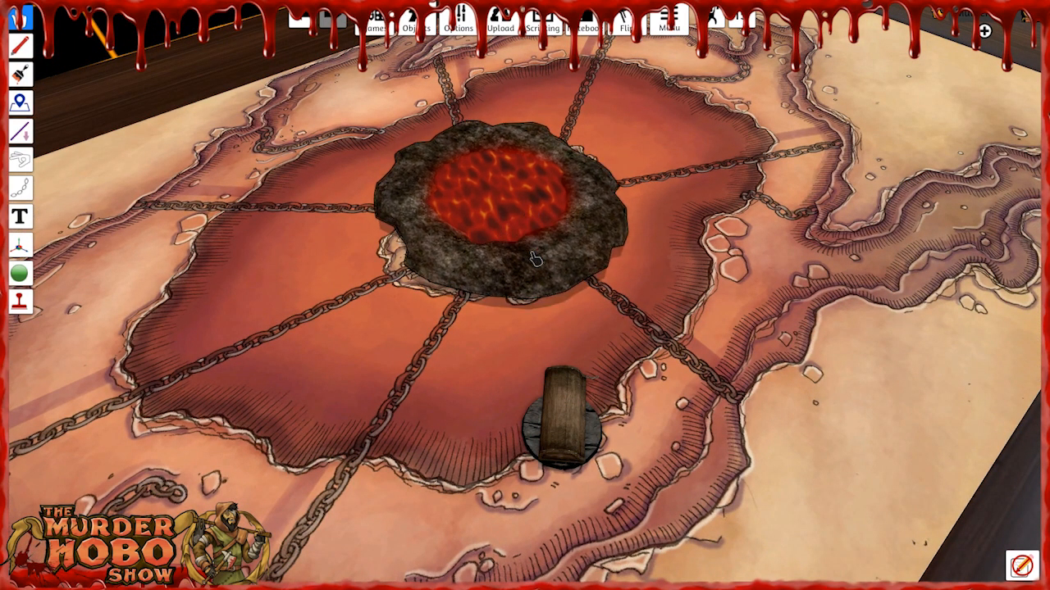
key(Delete)
drag(560, 416, 510, 218)
scroll(549, 349, down, 4)
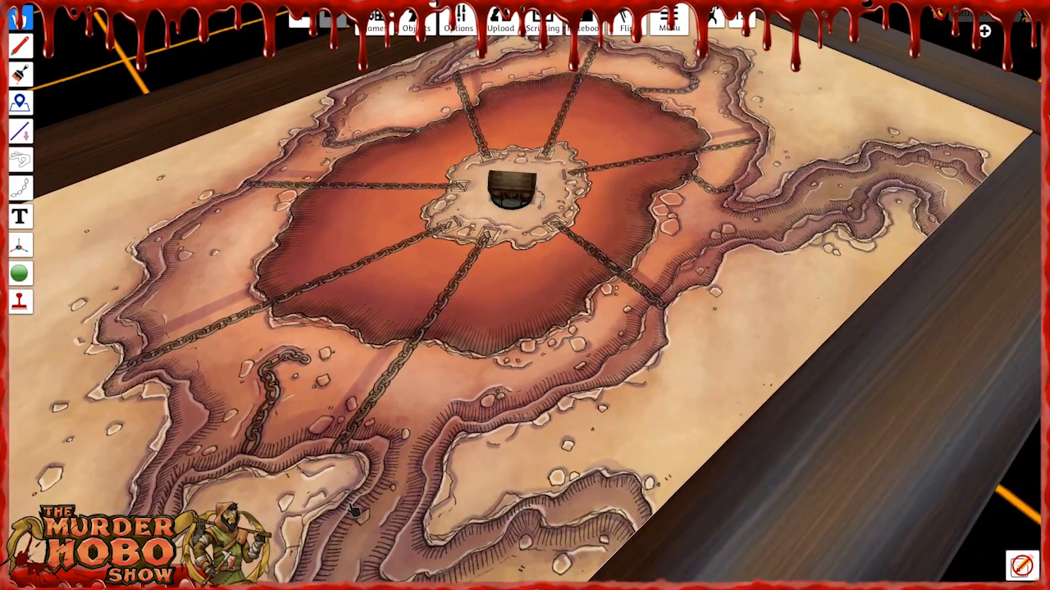
Change the mimic on the central island to state 2, its open chest form.
scroll(459, 484, down, 4)
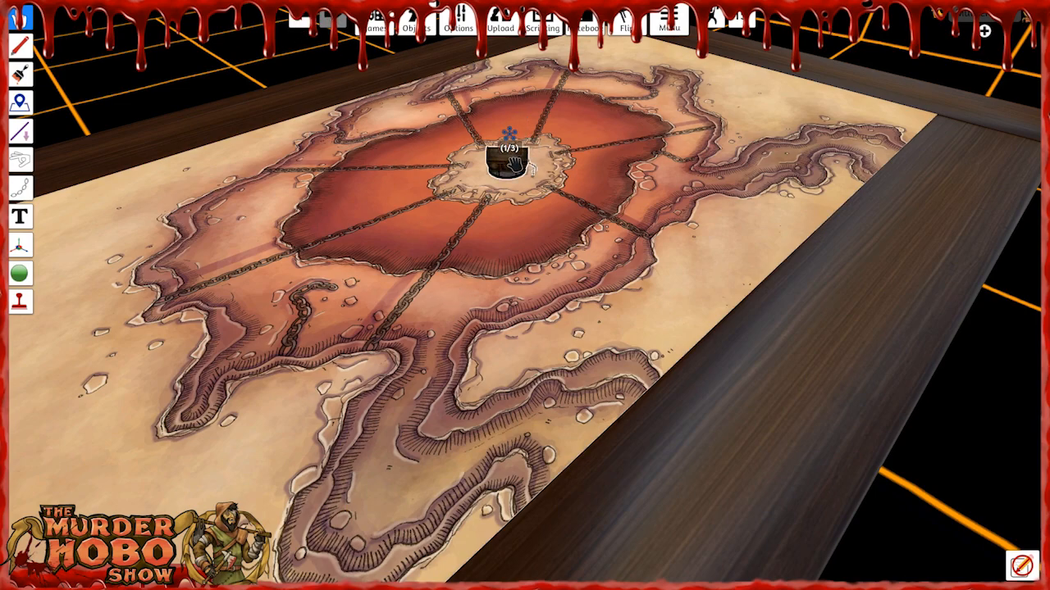
scroll(524, 233, up, 1)
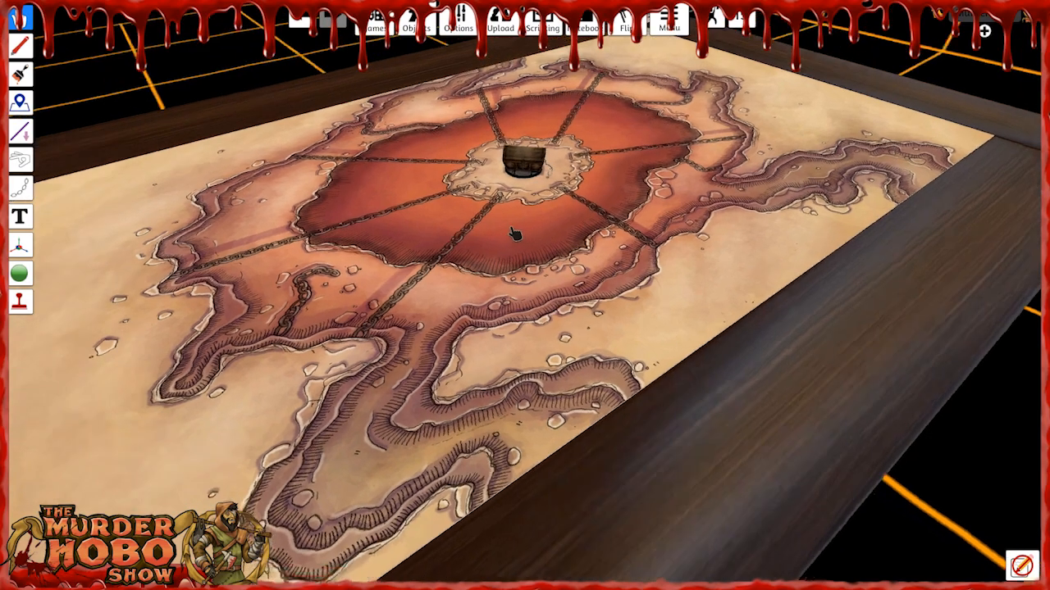
scroll(545, 222, up, 2)
key(w)
key(e)
drag(542, 282, 542, 281)
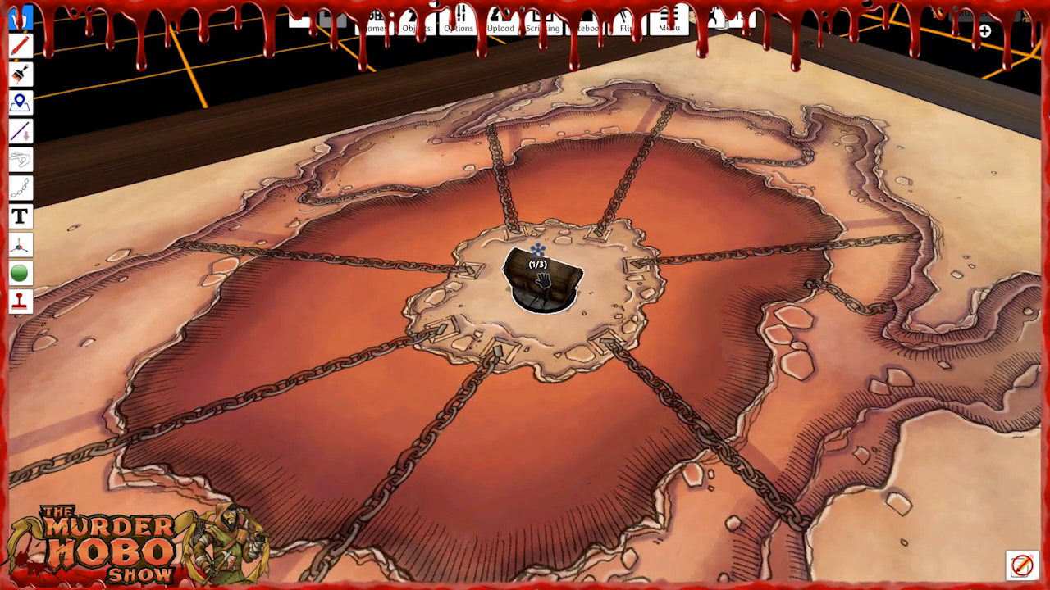
right_click(541, 281)
mouse_move(587, 303)
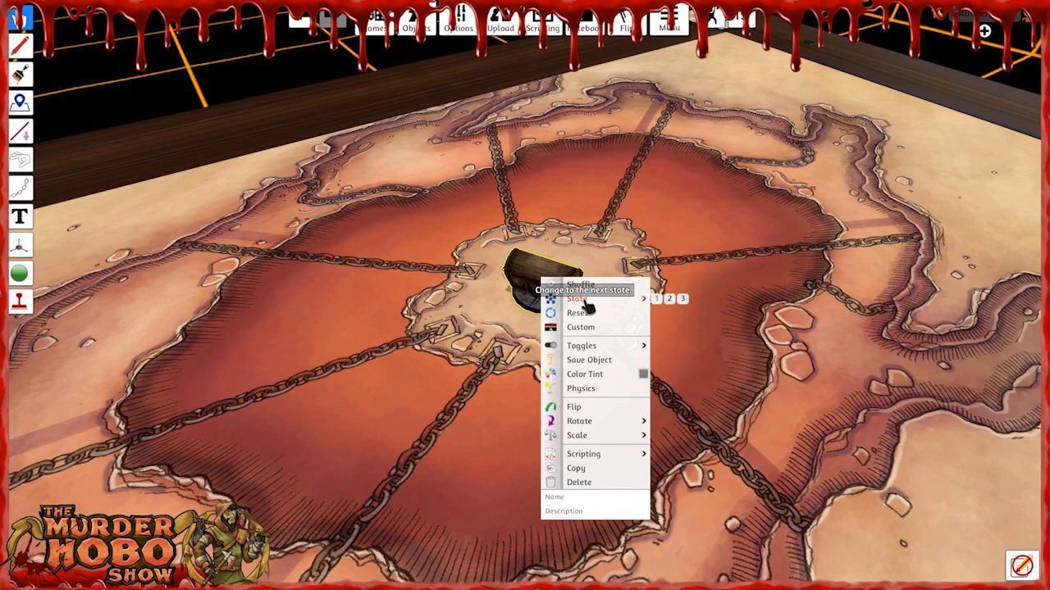
click(670, 298)
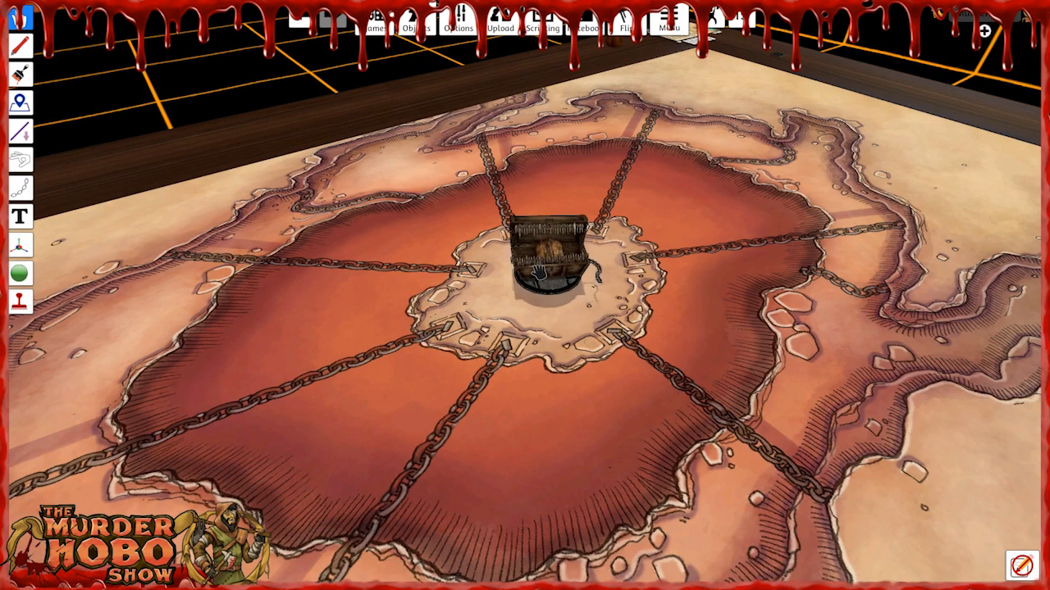
Change the mimic to state 3, its standing monster form.
right_click(543, 277)
mouse_move(615, 292)
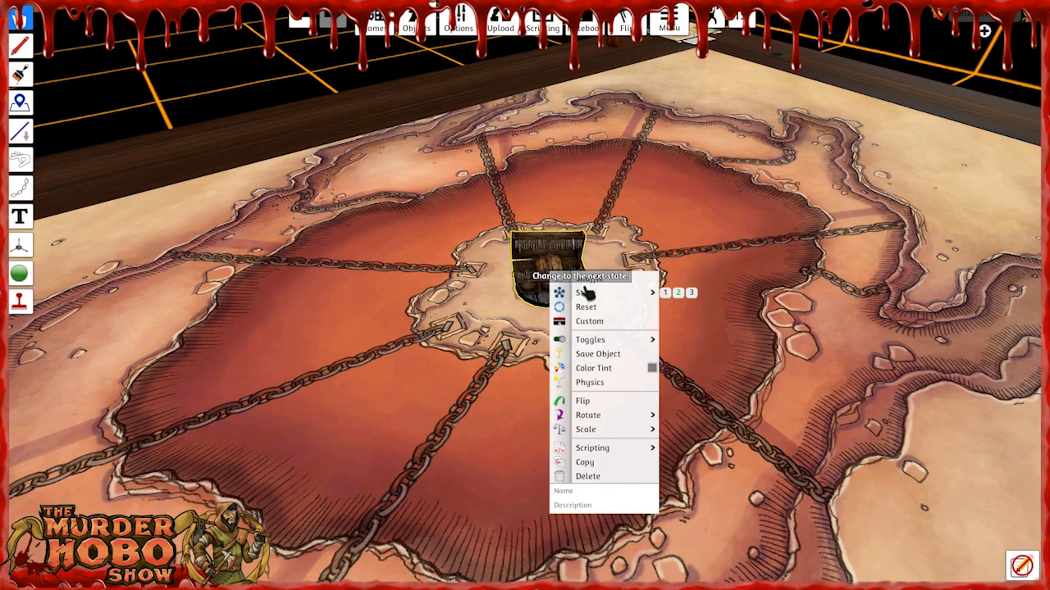
click(692, 293)
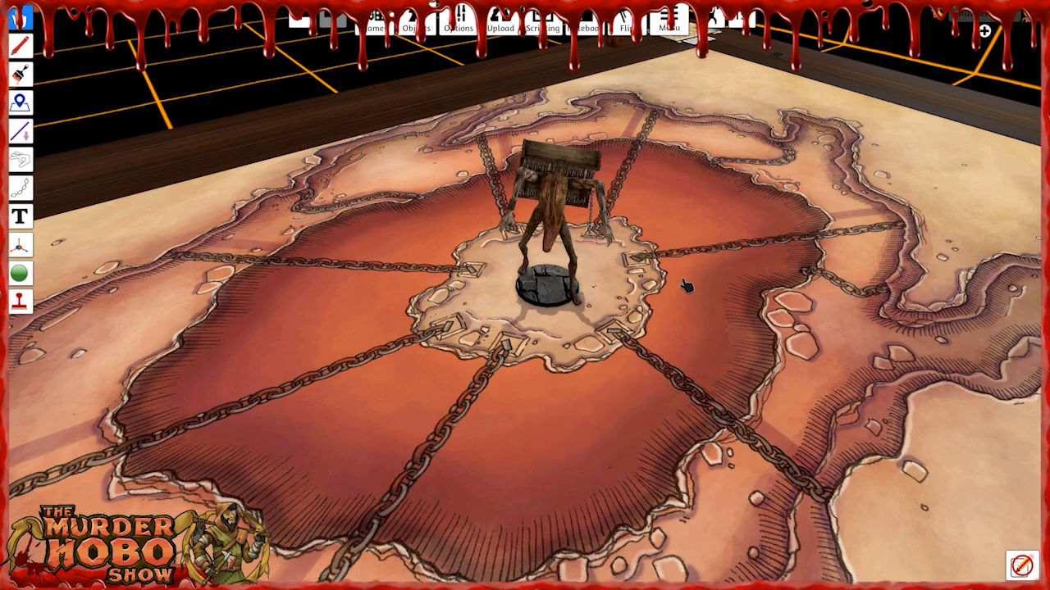
right_drag(639, 297, 666, 290)
key(s)
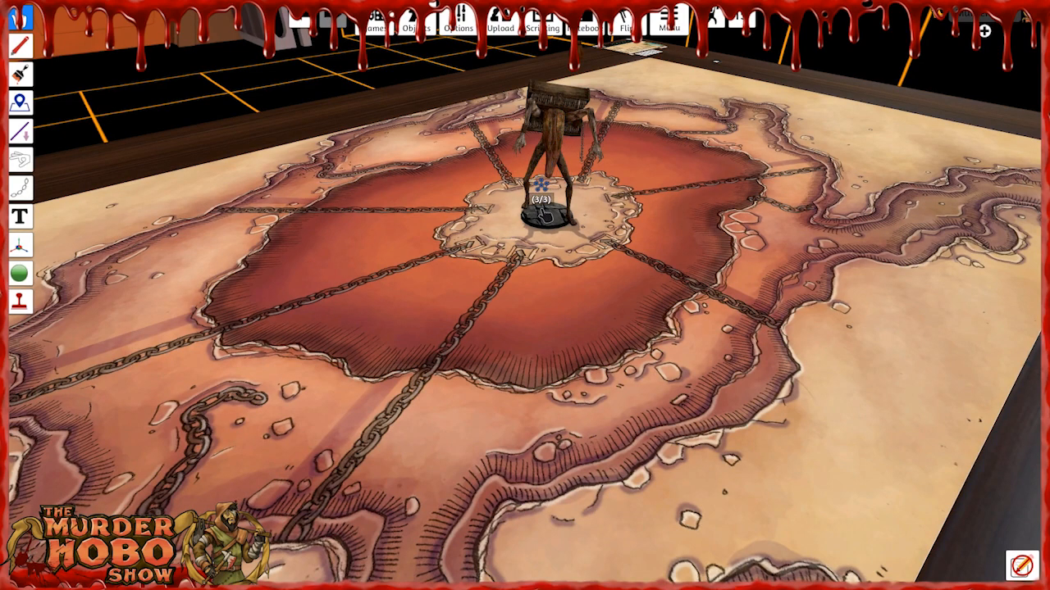
Move the standing mimic off the island to the near rim of the pit for a closer view.
drag(543, 218, 432, 376)
scroll(428, 312, up, 3)
right_drag(427, 312, 464, 264)
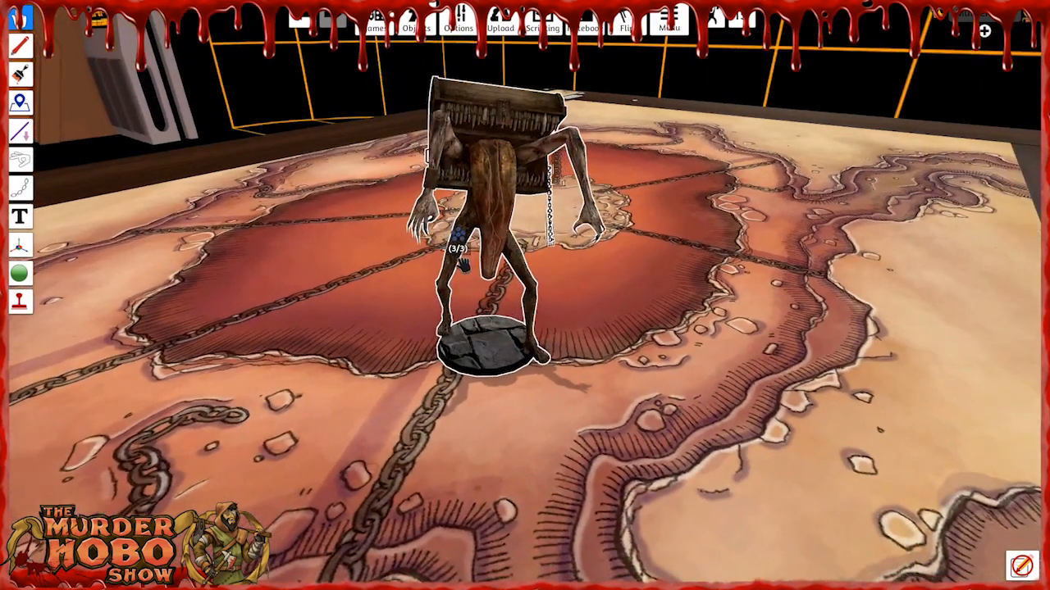
Return the mimic to state 1, its closed chest form, and put it back on the central island.
right_click(497, 245)
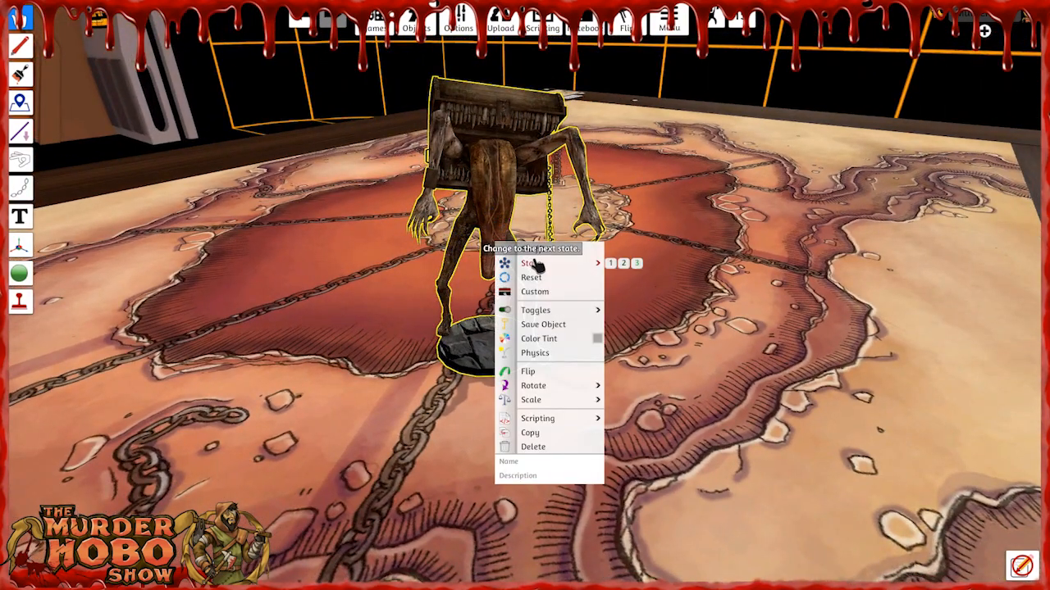
click(613, 263)
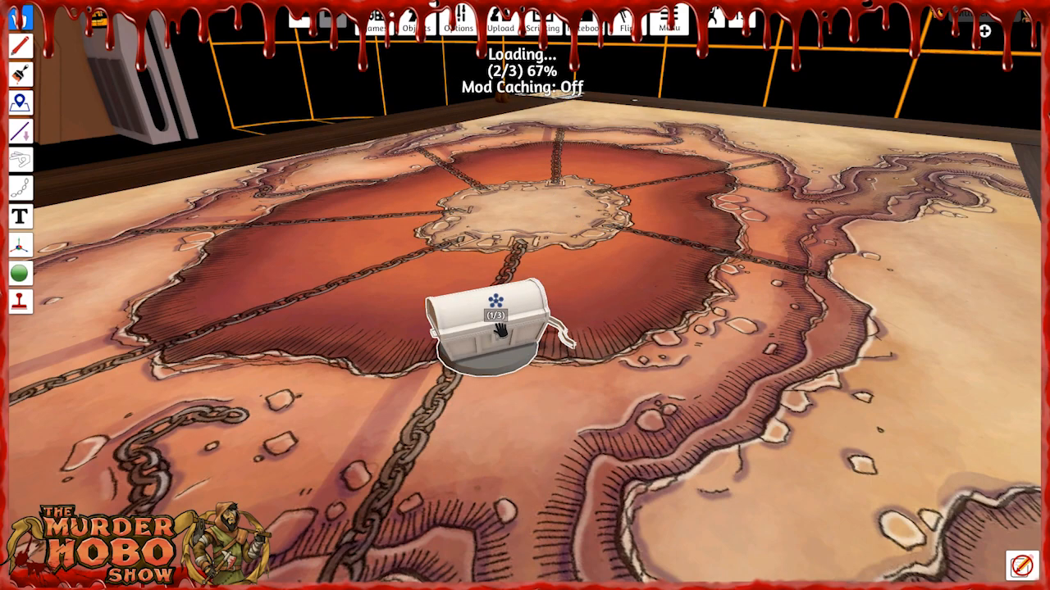
drag(499, 328, 523, 220)
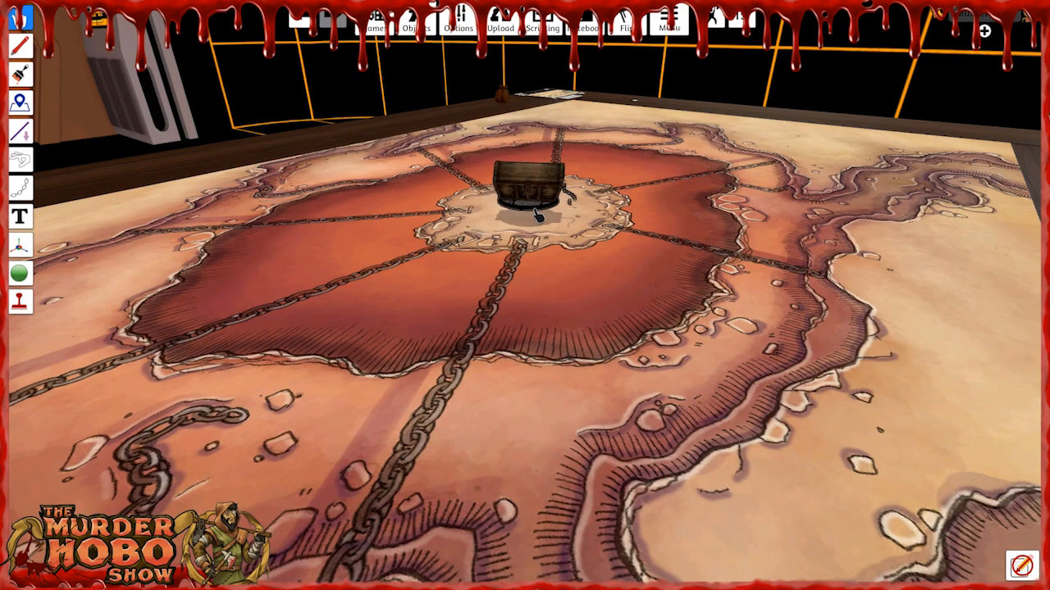
scroll(541, 297, up, 3)
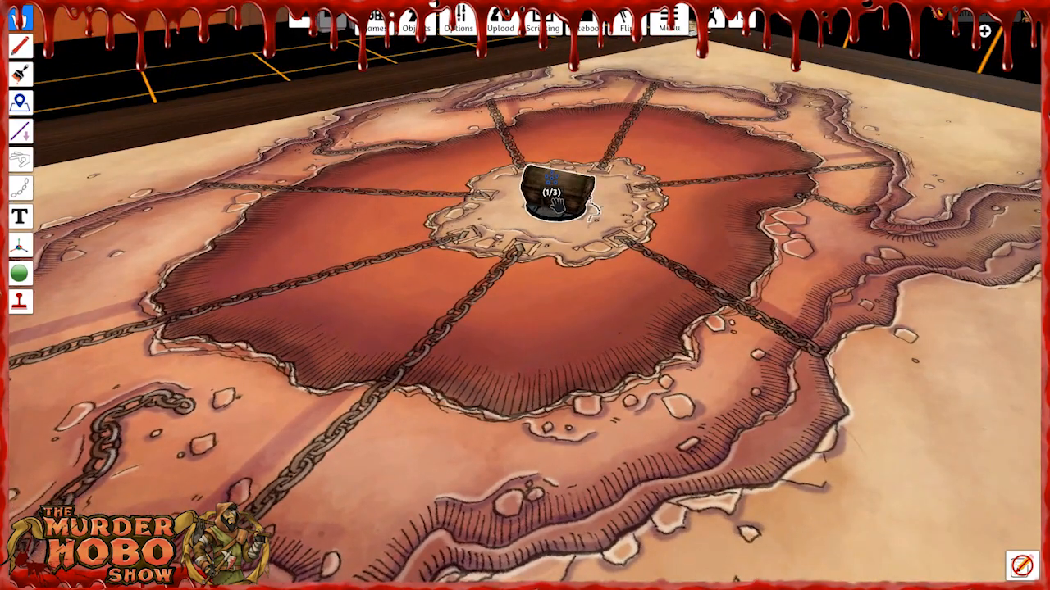
Move the mimic off The Pit's map onto the table edge behind the brown bag.
right_drag(583, 260, 261, 218)
key(d)
key(s)
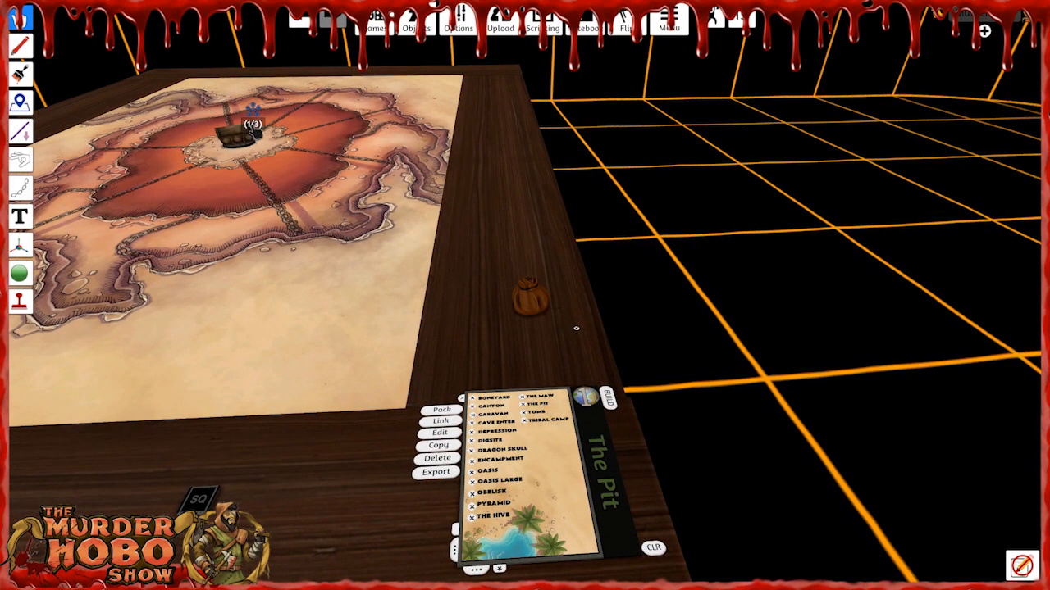
drag(243, 136, 489, 184)
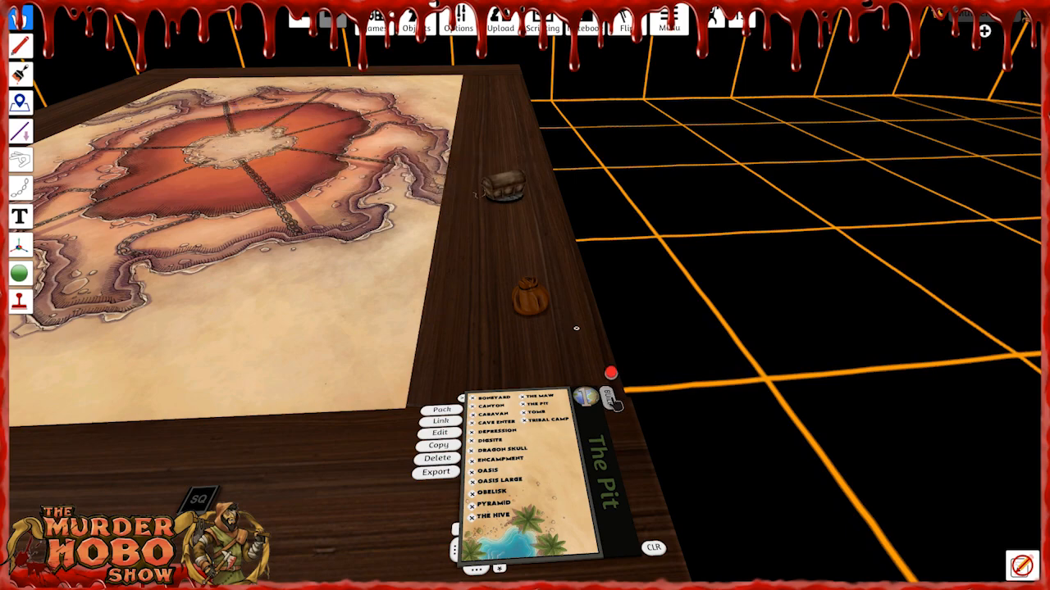
Build The Pit's packed objects and view the loot piles on the central island.
click(612, 399)
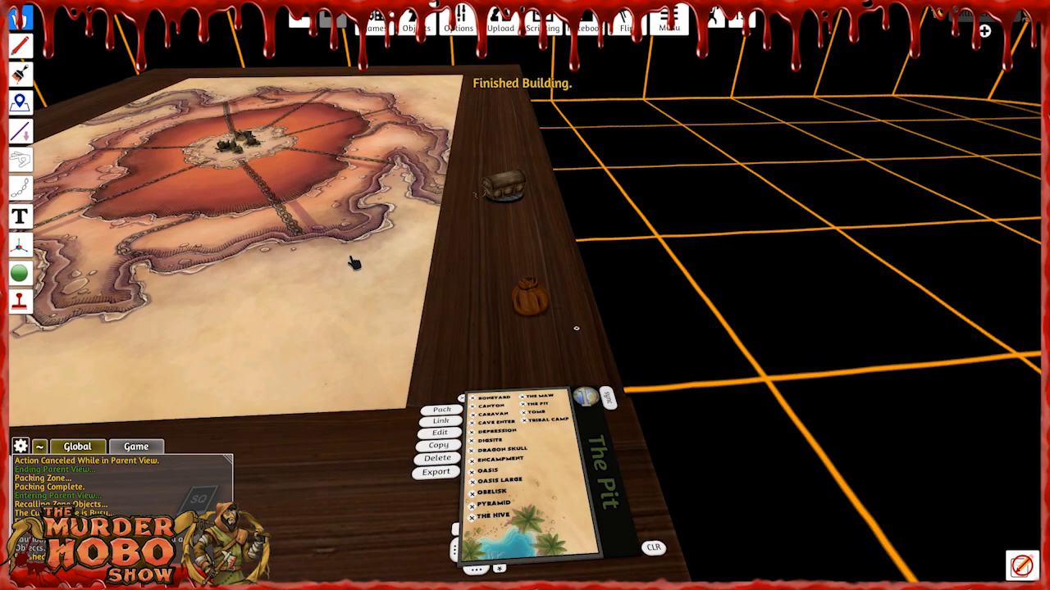
scroll(328, 262, up, 5)
right_drag(293, 260, 597, 271)
key(a)
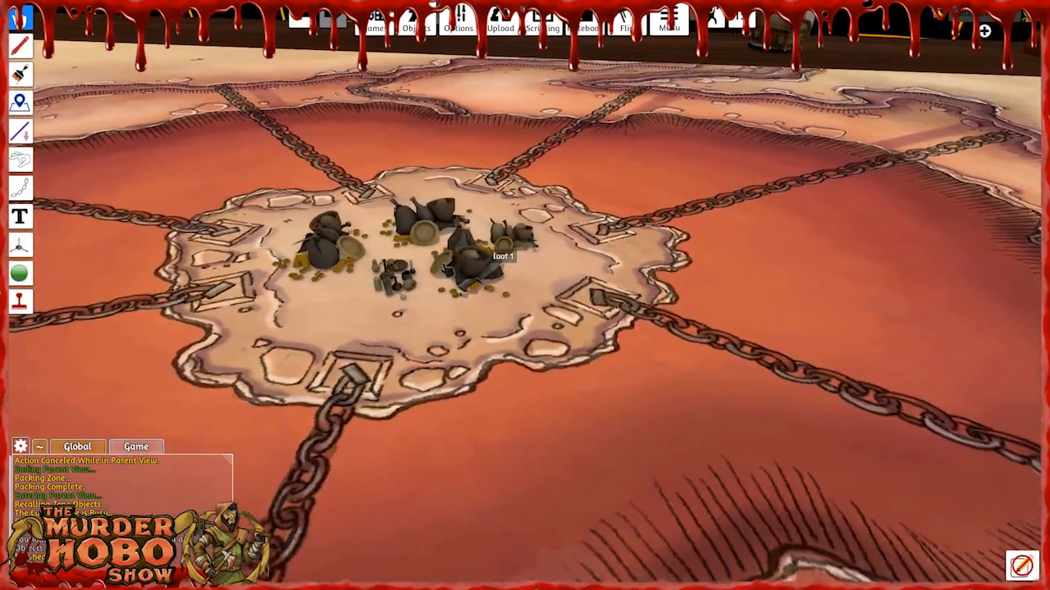
scroll(430, 269, up, 2)
right_drag(431, 269, 556, 309)
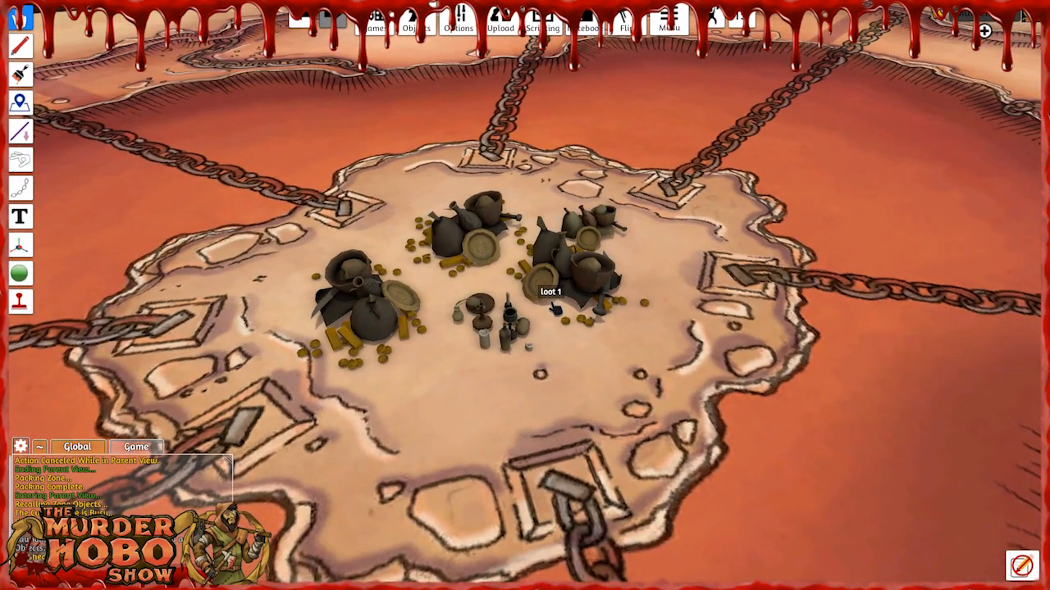
Move the mimic from the table edge onto the map, into the pit beside the central island.
scroll(556, 309, down, 8)
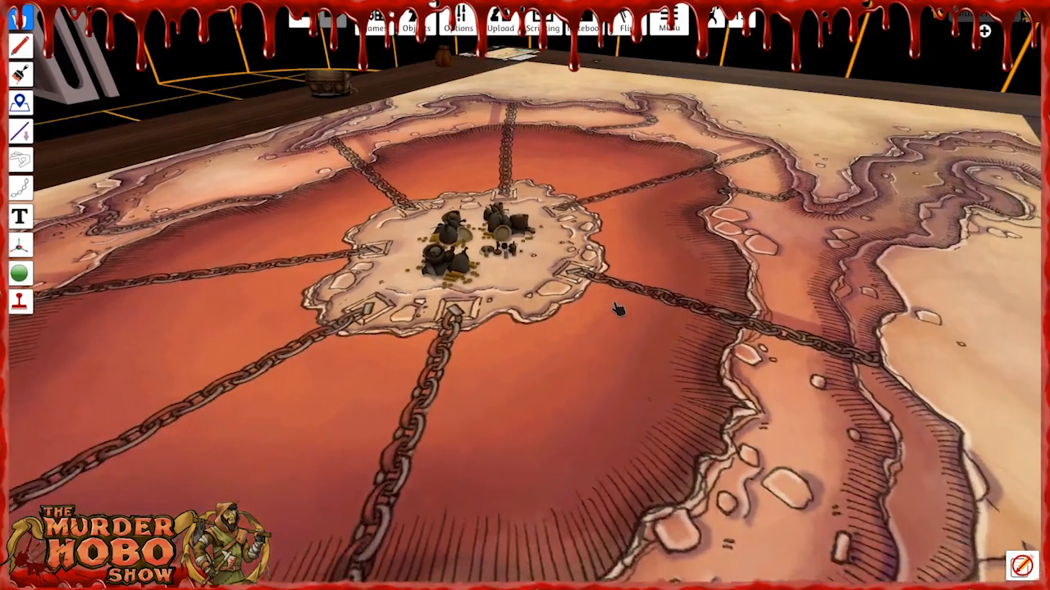
right_drag(618, 309, 697, 310)
key(a)
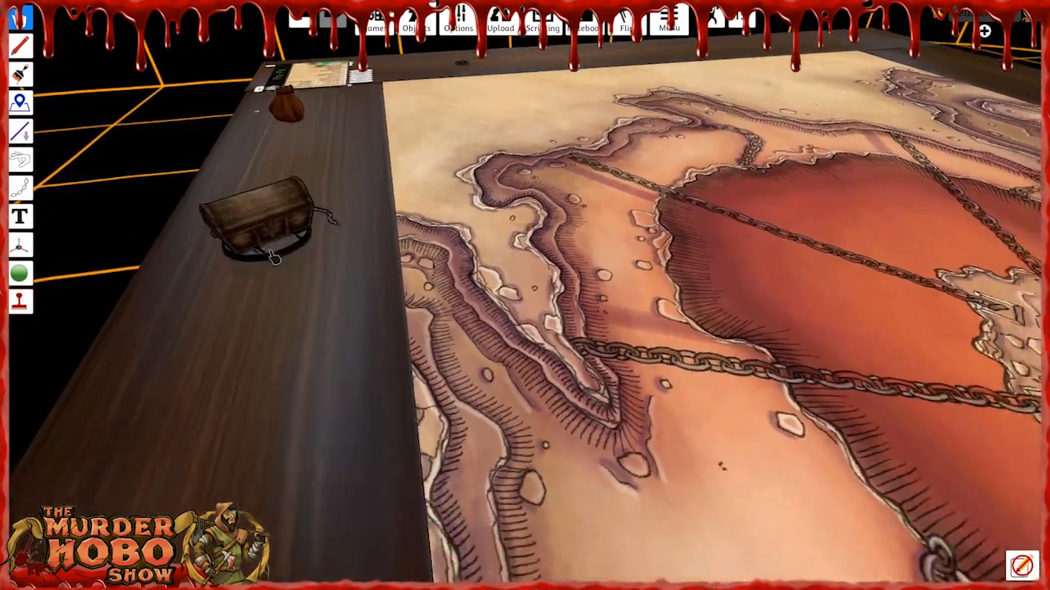
drag(274, 258, 356, 266)
key(d)
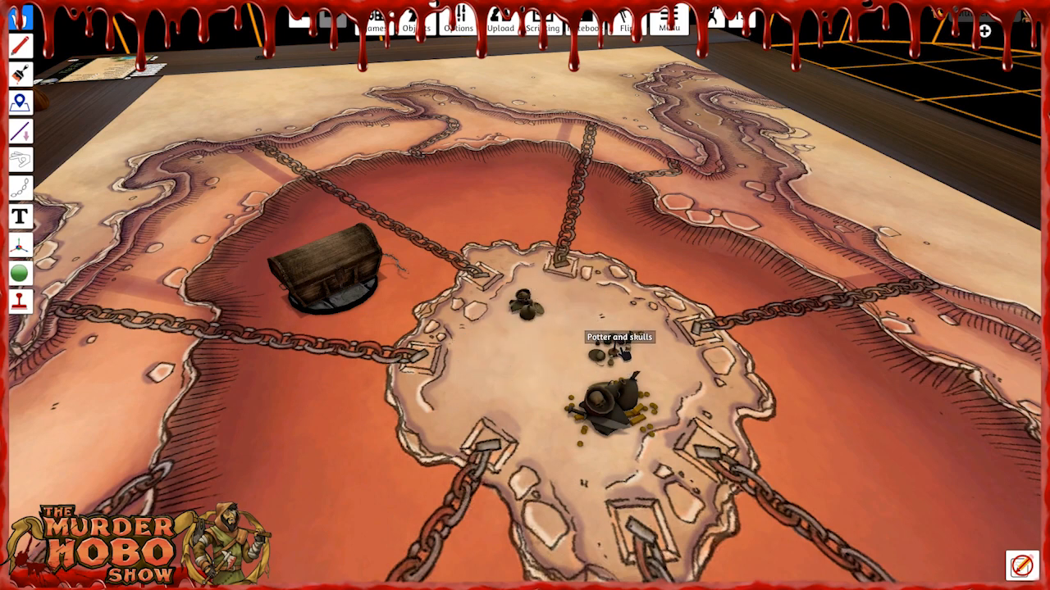
Delete the three loot piles from the central island and move the mimic chest onto the island's centre.
key(Delete)
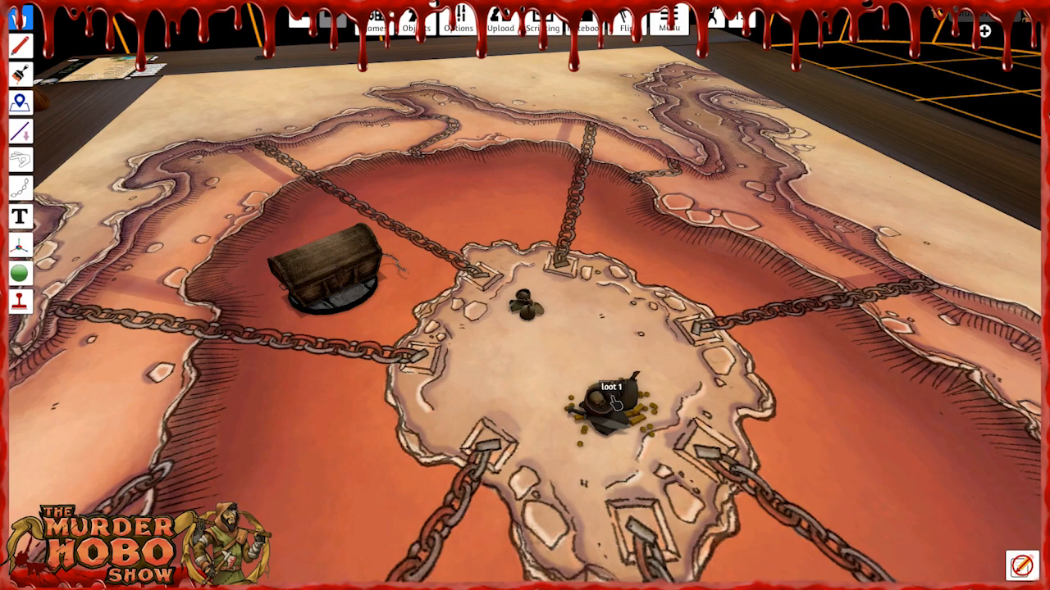
key(Delete)
key(Delete)
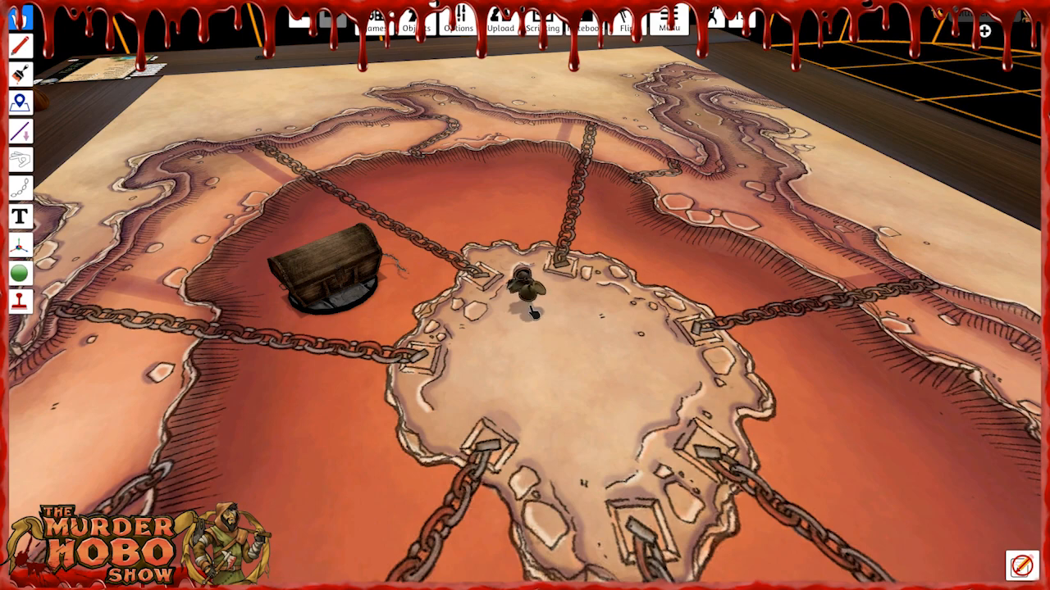
drag(328, 266, 554, 344)
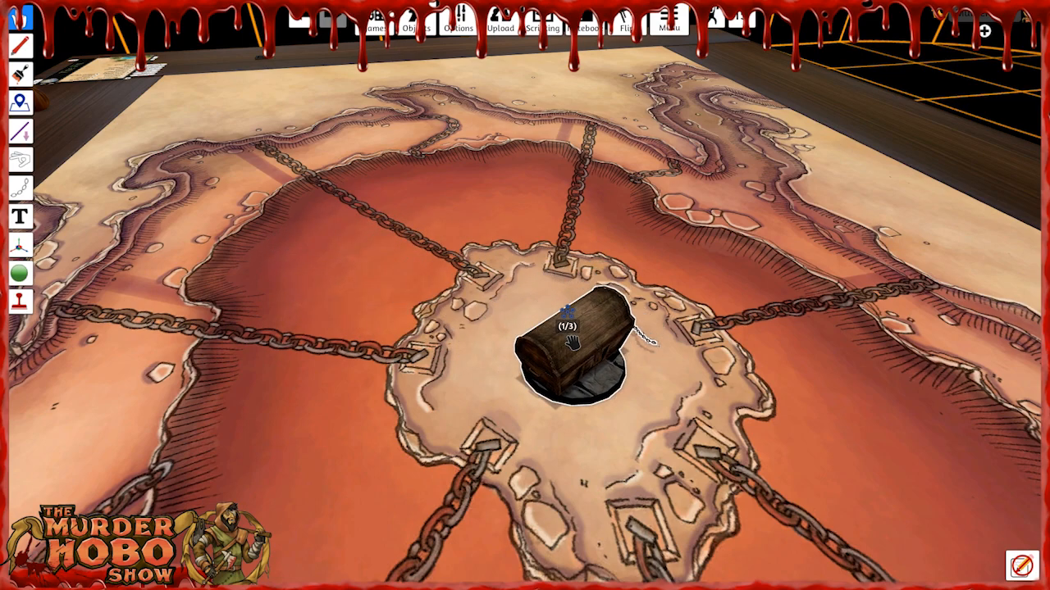
End the parent view and pack The Pit with the mimic as its only placed object.
right_drag(423, 368, 468, 367)
key(a)
right_drag(363, 336, 844, 330)
key(s)
key(a)
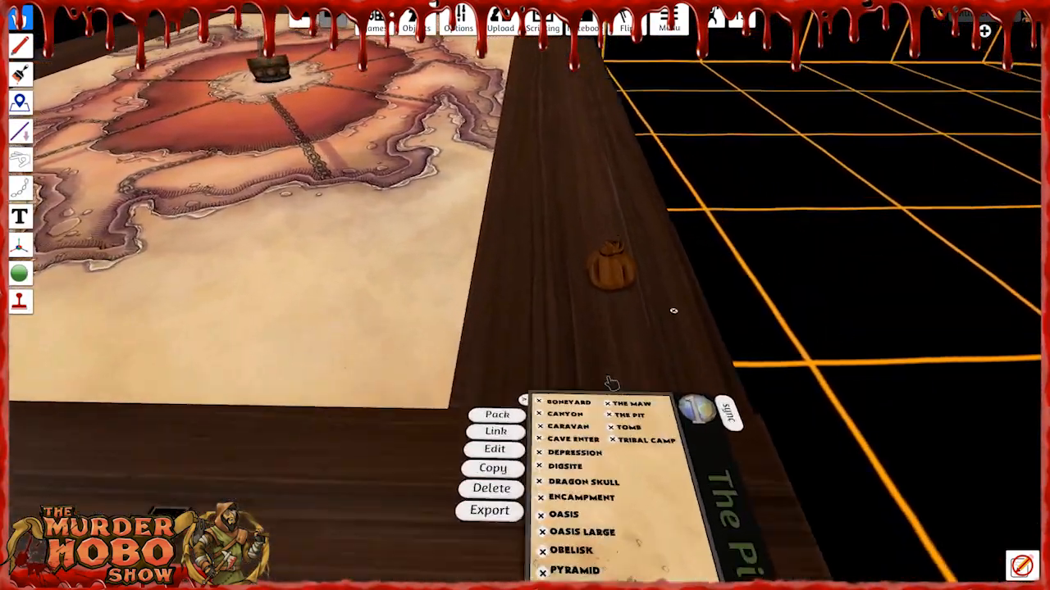
click(496, 445)
key(s)
scroll(579, 408, up, 3)
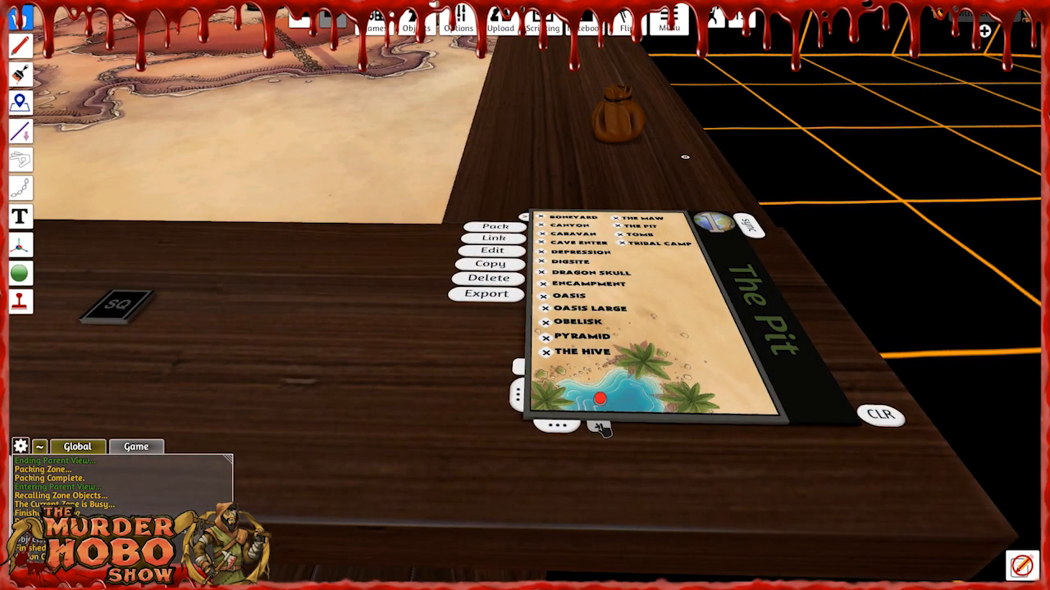
click(600, 426)
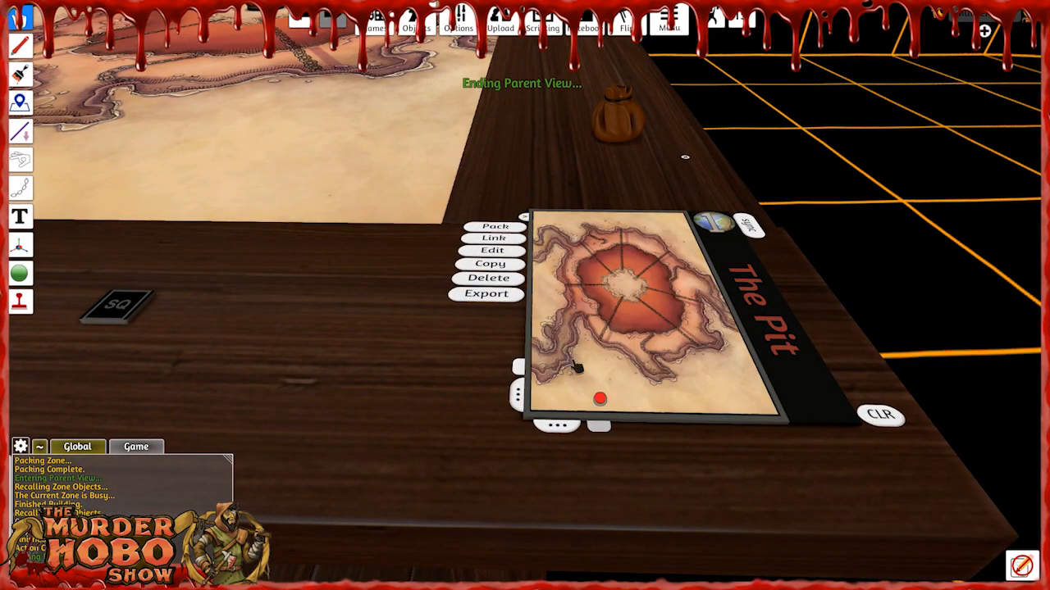
click(505, 230)
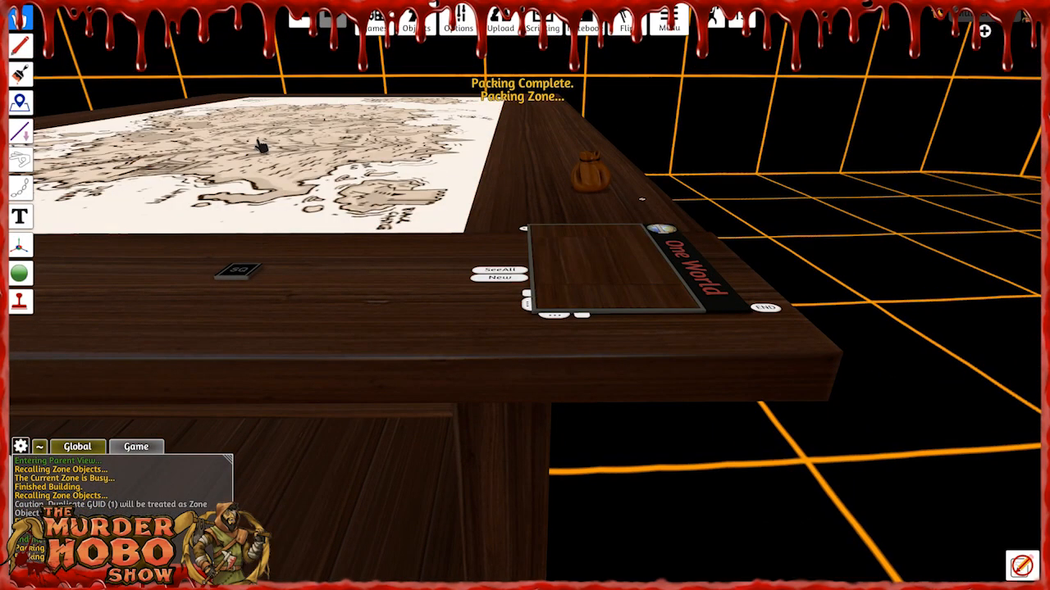
Load The Pit's map again and build its packed objects.
right_drag(415, 358, 462, 417)
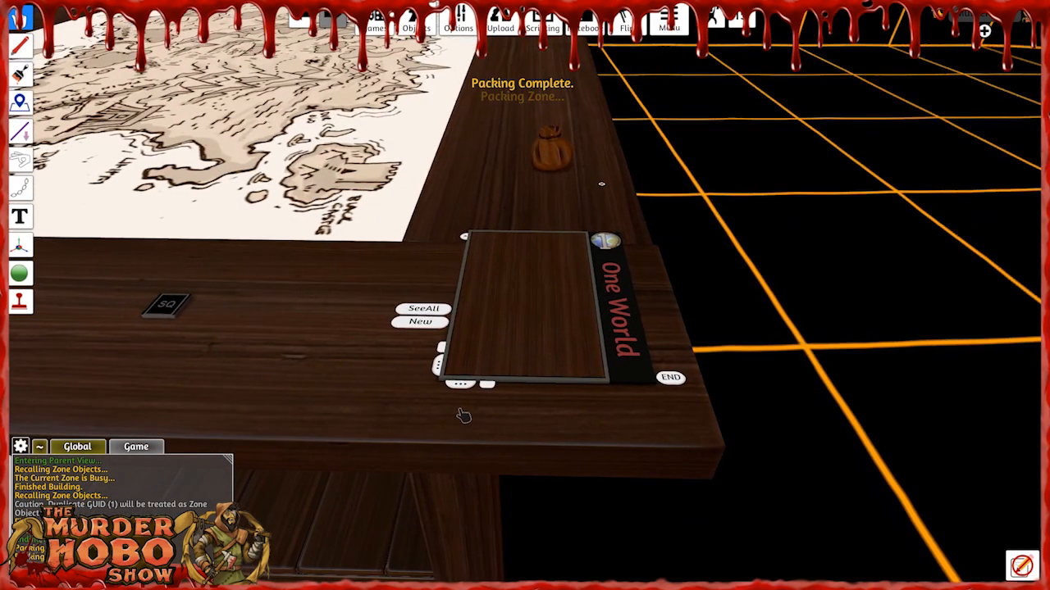
click(603, 243)
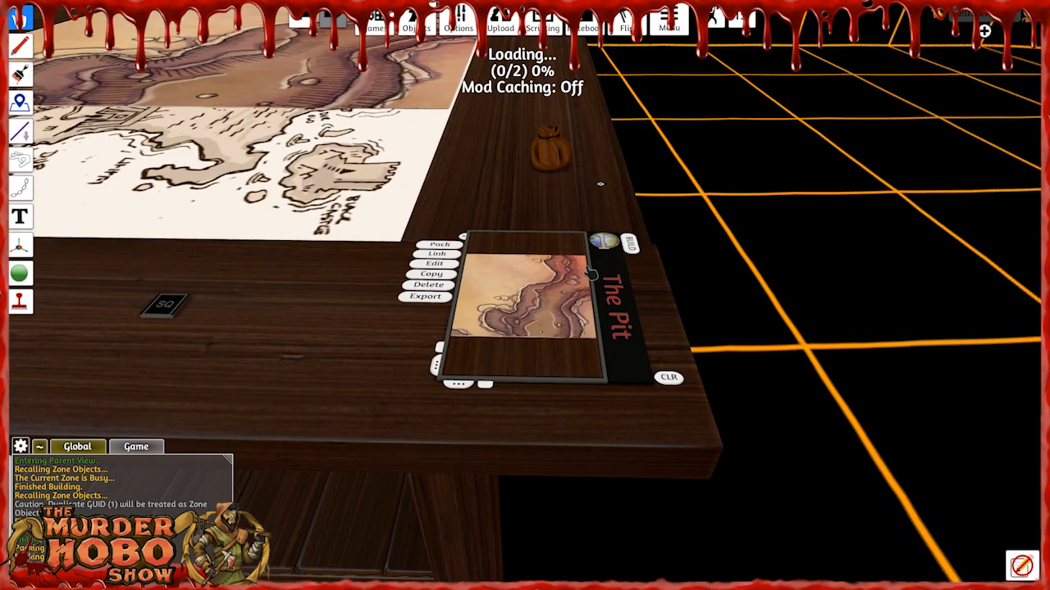
scroll(609, 269, up, 3)
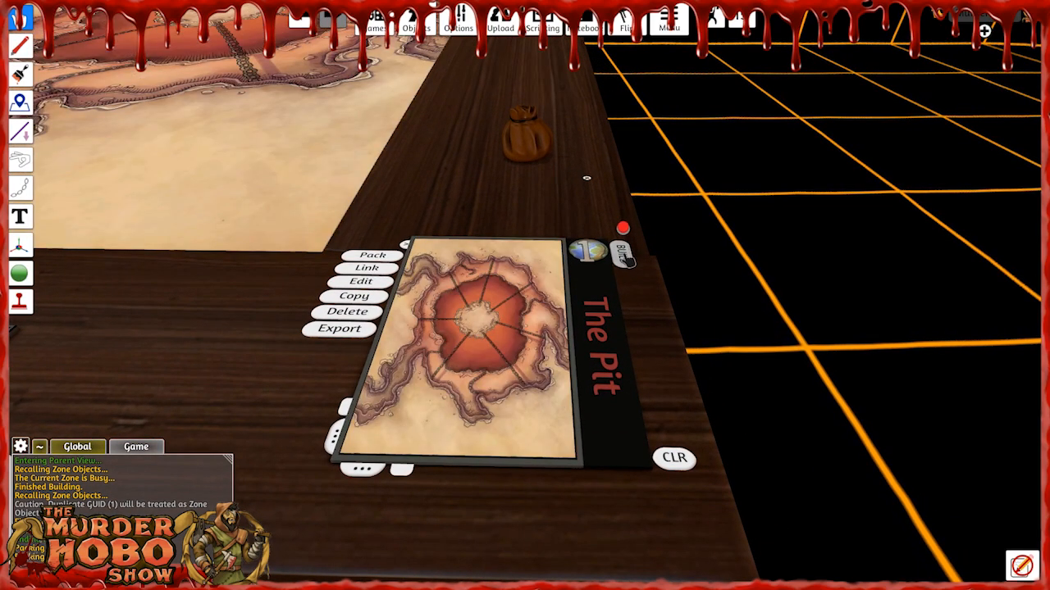
click(625, 258)
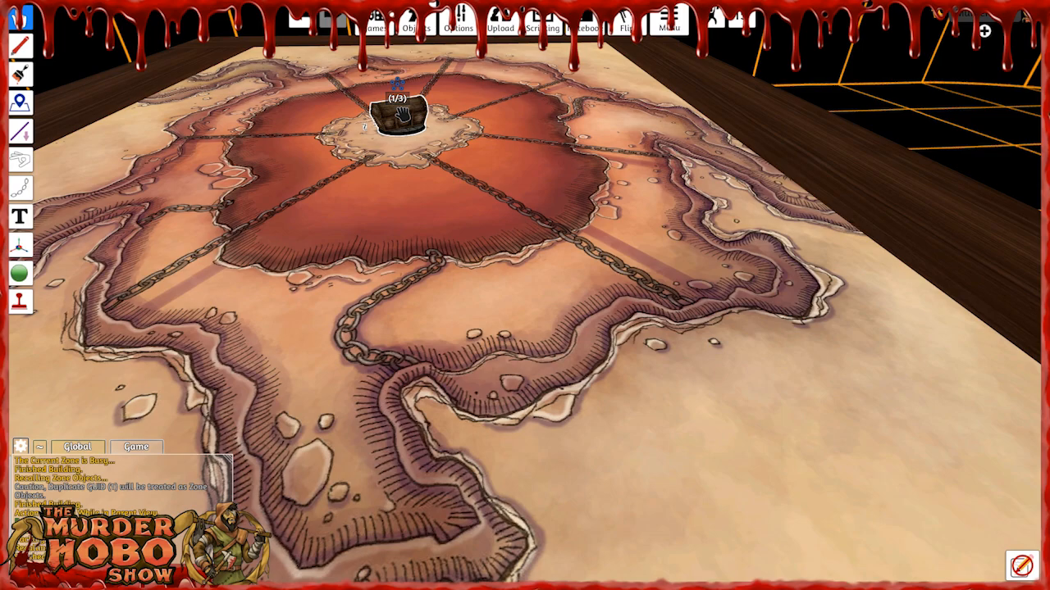
Enter the parent view from The Pit to return to the BlueSword Desert location list.
key(s)
key(d)
scroll(499, 287, down, 3)
right_drag(569, 299, 550, 298)
key(d)
key(s)
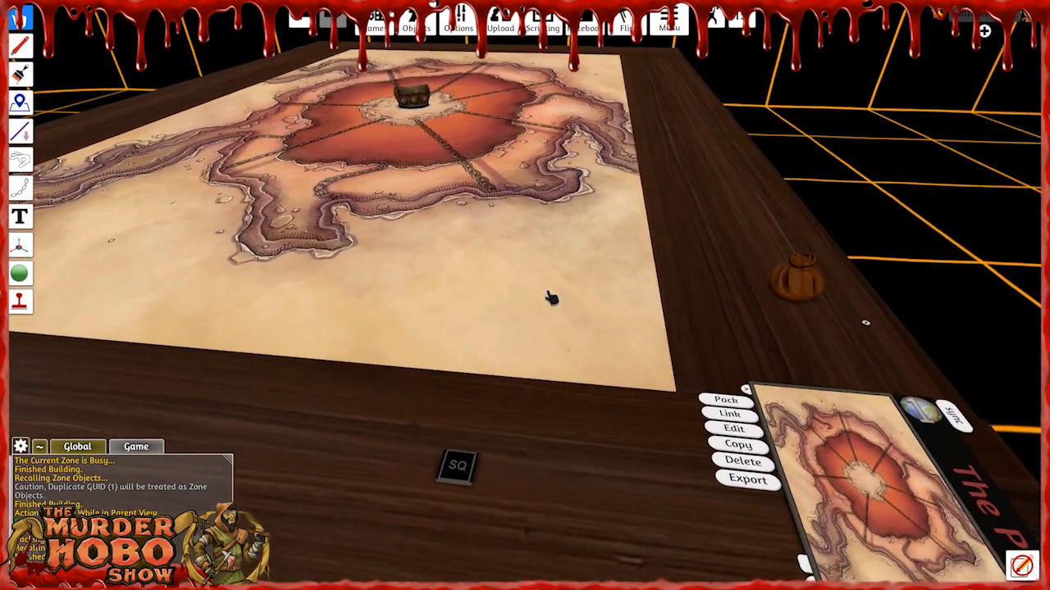
key(d)
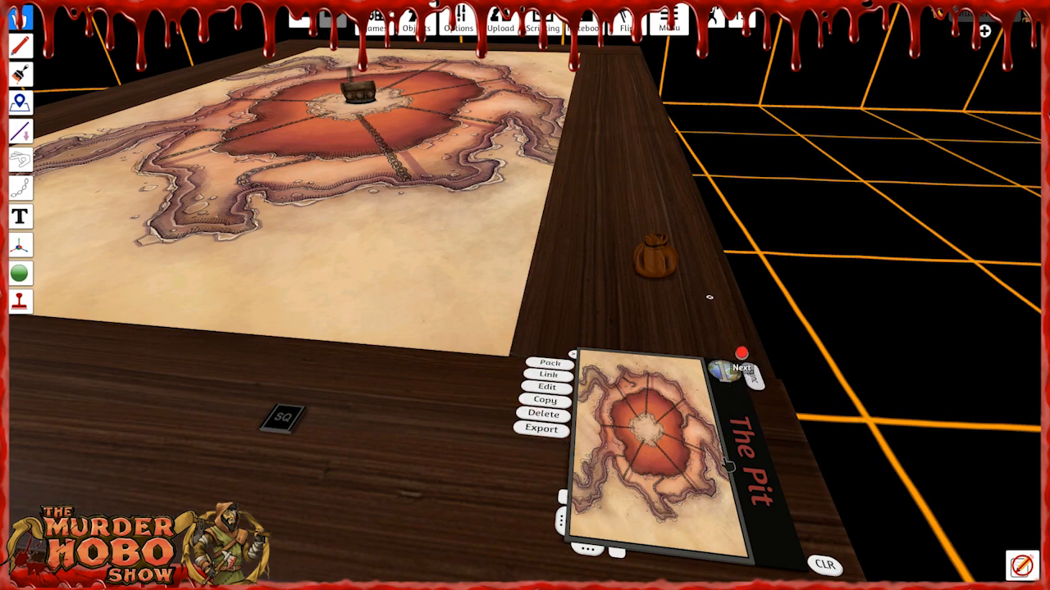
click(719, 370)
click(720, 369)
click(719, 369)
click(719, 368)
click(720, 368)
click(720, 368)
click(741, 369)
click(740, 369)
click(741, 449)
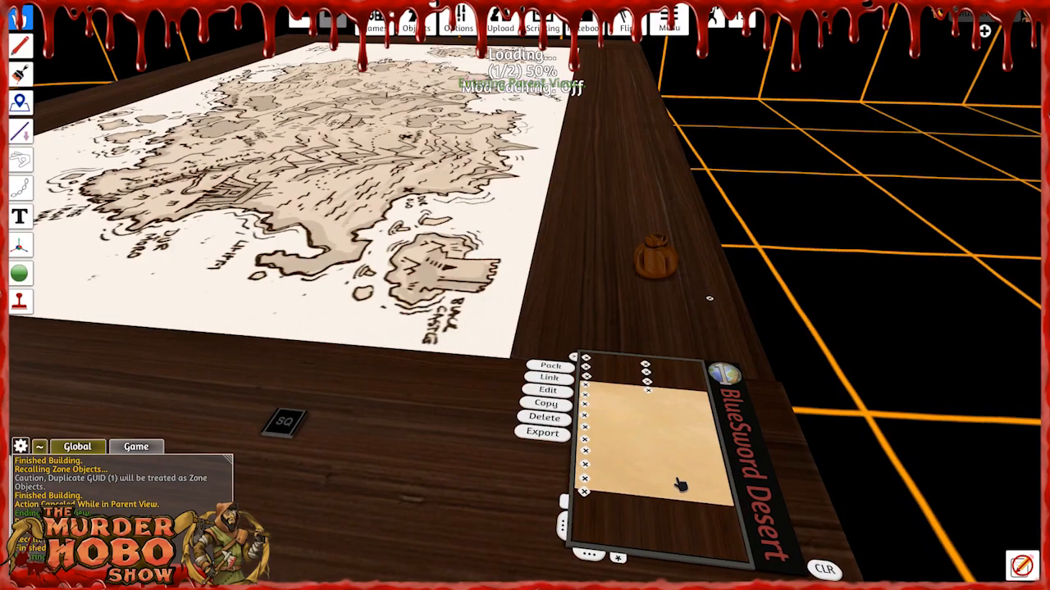
Look over the BlueSword Desert location list and the world map beside it.
key(d)
key(s)
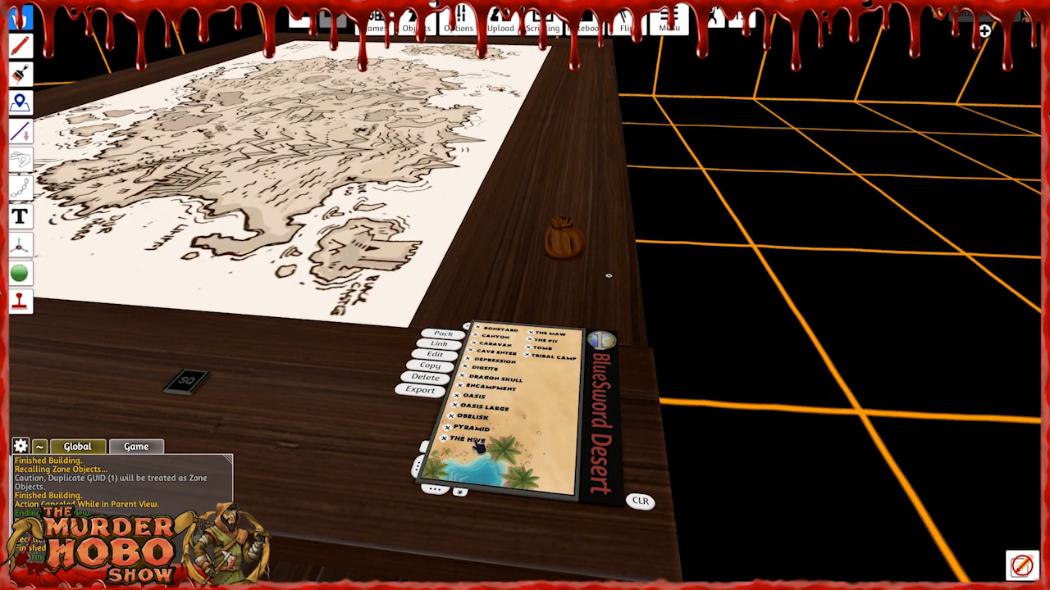
right_drag(461, 234, 416, 246)
key(w)
key(a)
key(a)
key(d)
key(d)
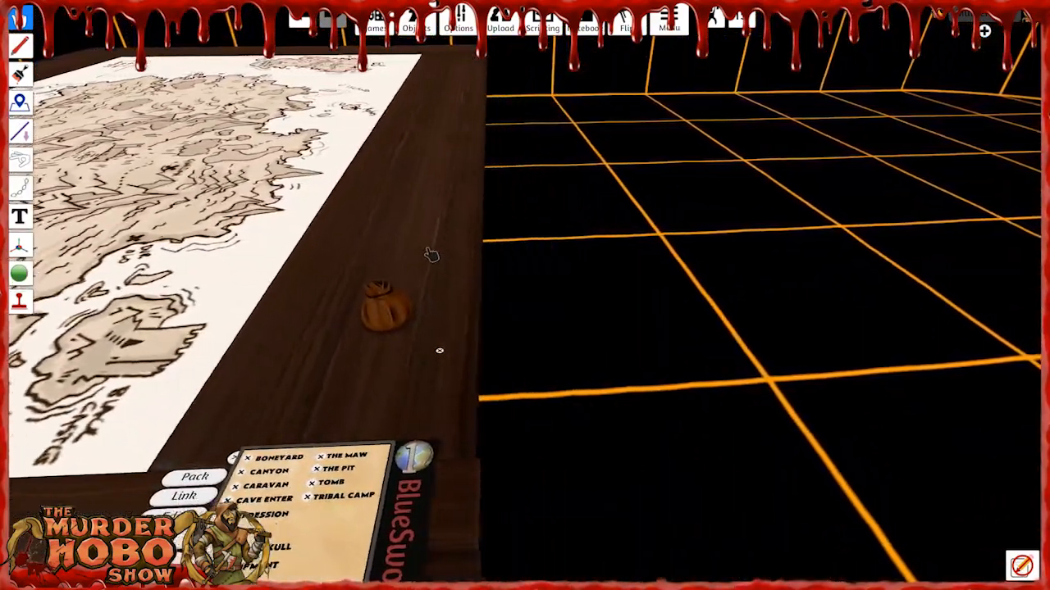
key(a)
key(s)
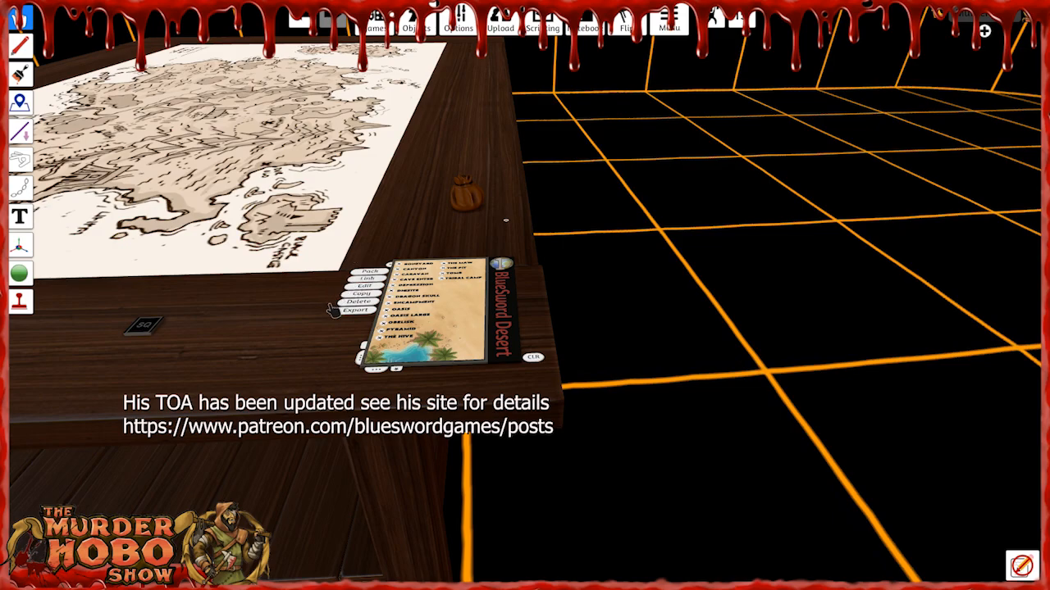
Load the Tribal Camp location from the BlueSword Desert list and view its map.
scroll(441, 307, up, 5)
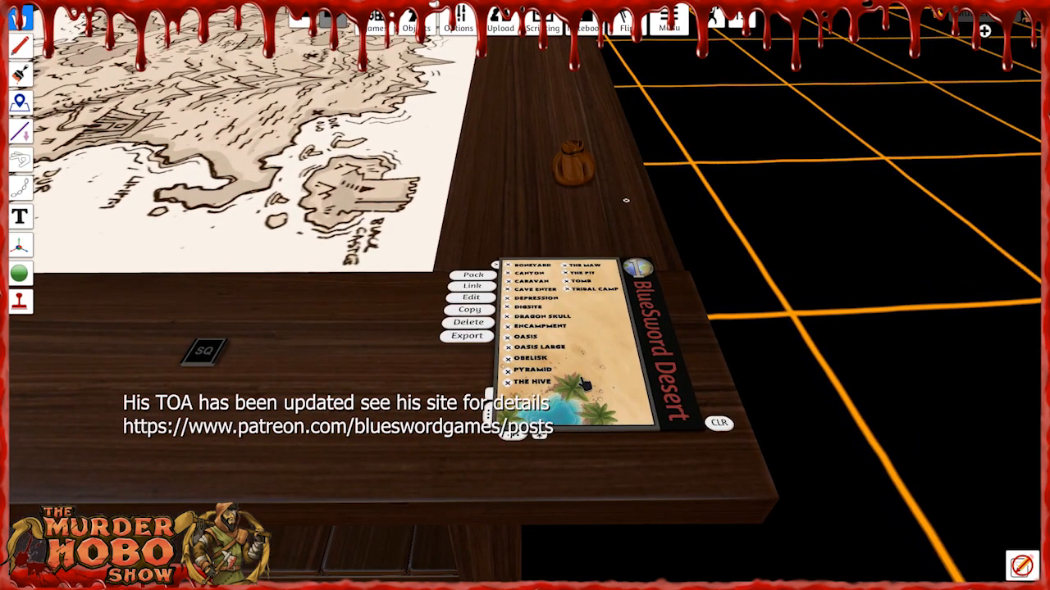
scroll(584, 384, up, 3)
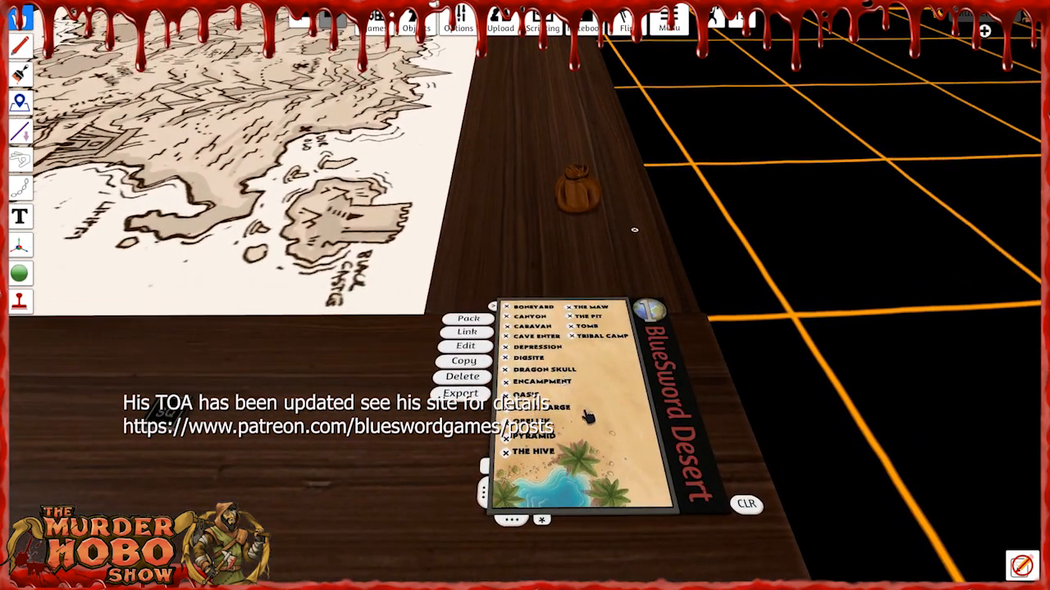
click(577, 337)
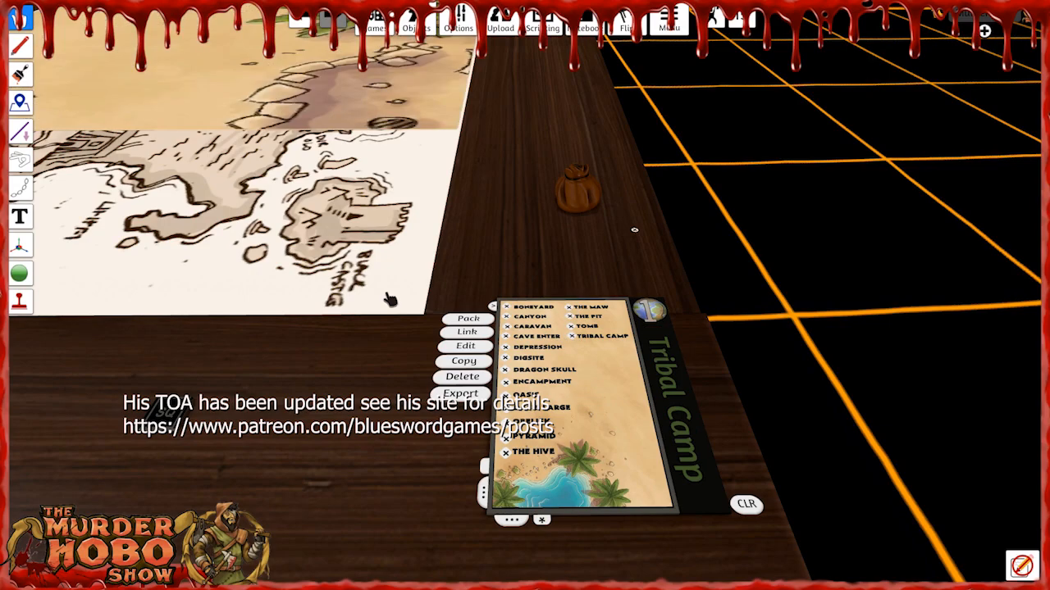
scroll(308, 320, down, 8)
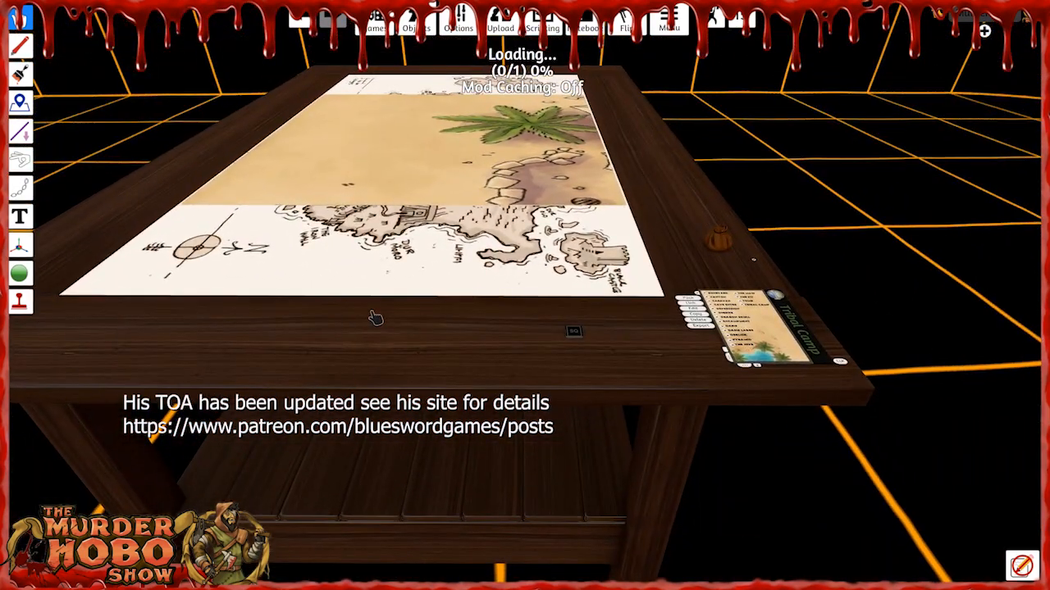
scroll(370, 312, up, 5)
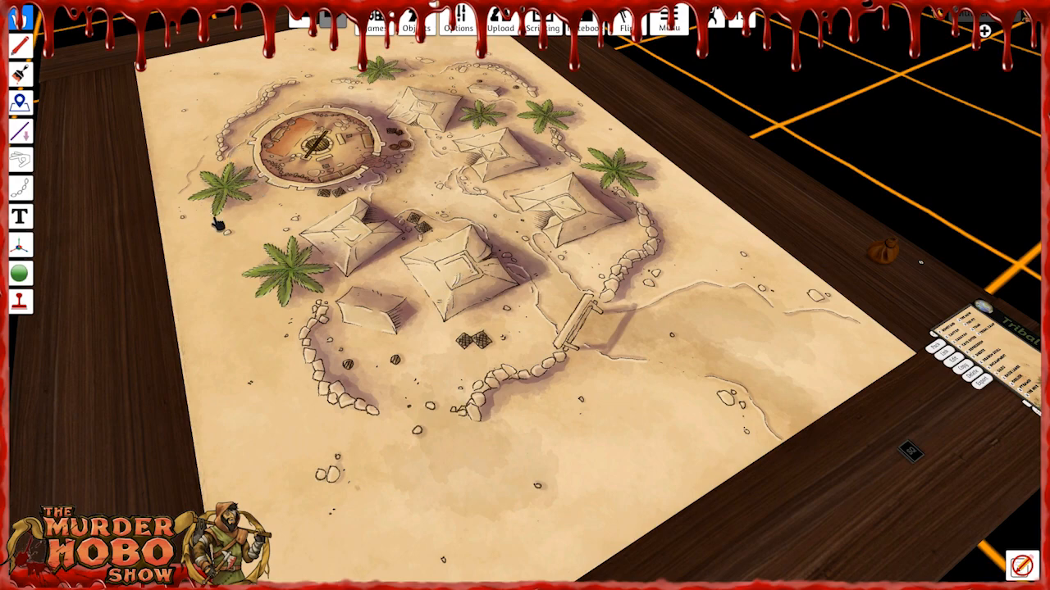
Place the All Plants bag from the Props folder of saved objects onto the Tribal Camp map.
right_drag(421, 284, 396, 69)
click(380, 31)
click(382, 29)
click(416, 28)
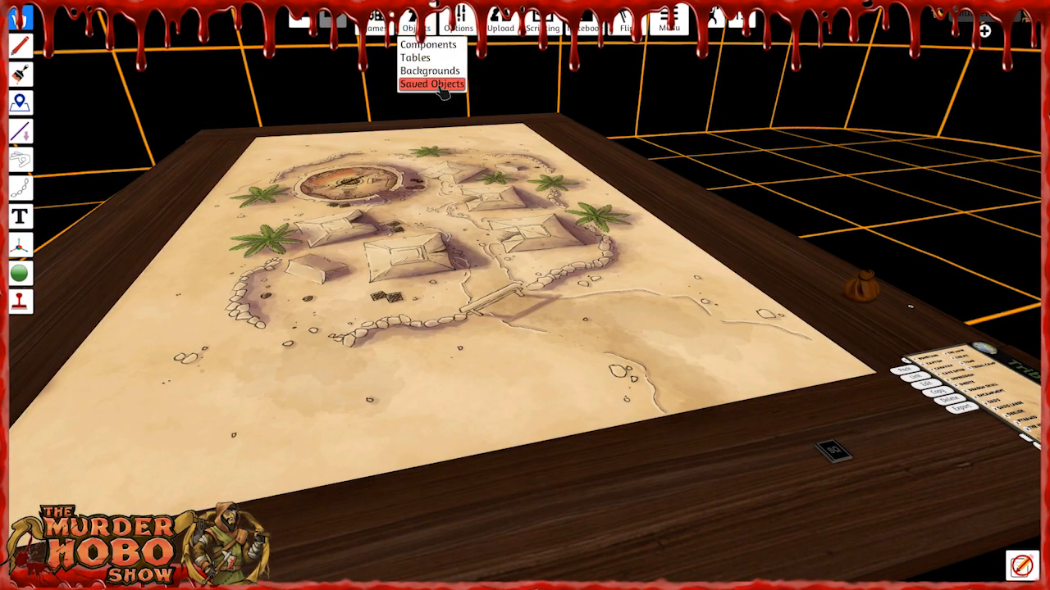
click(437, 85)
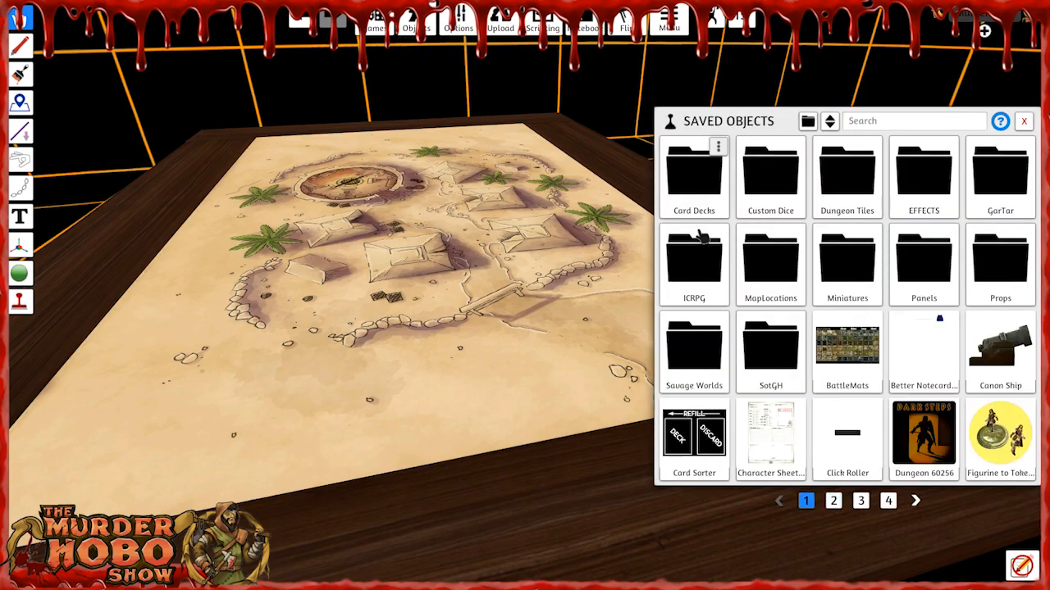
click(999, 279)
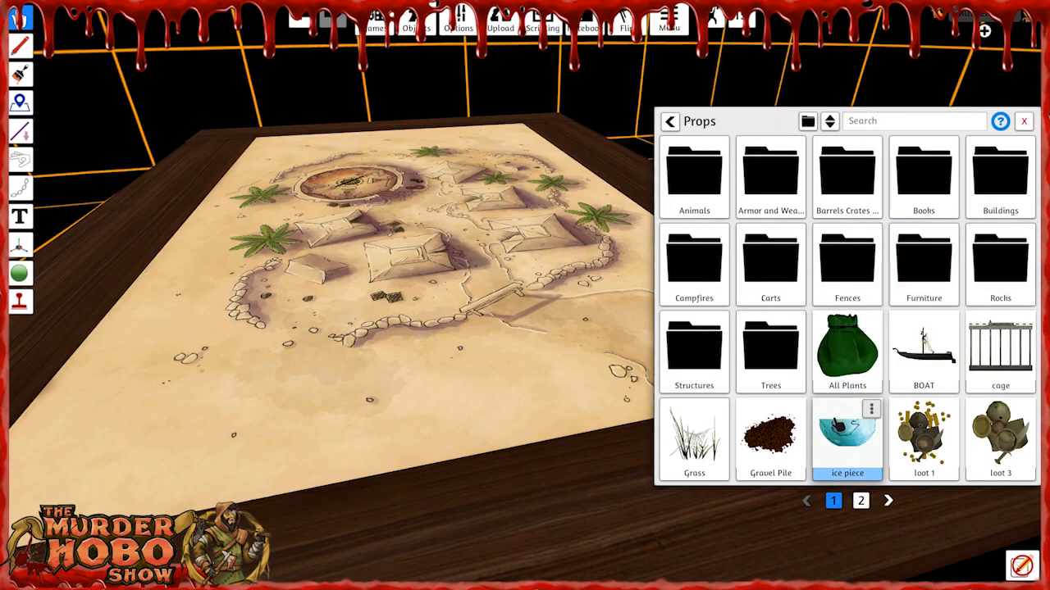
click(852, 359)
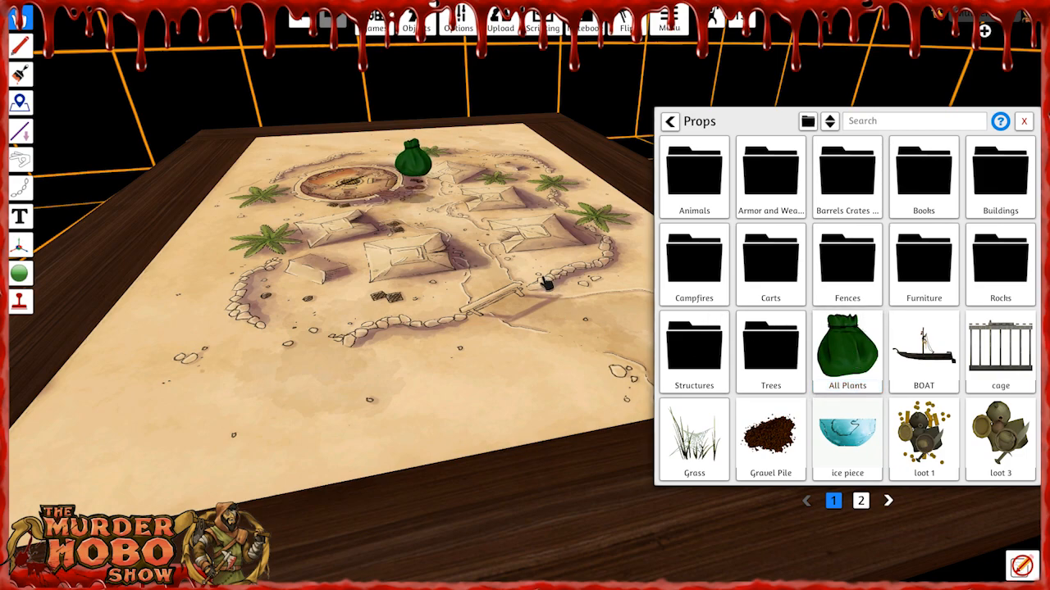
click(1023, 121)
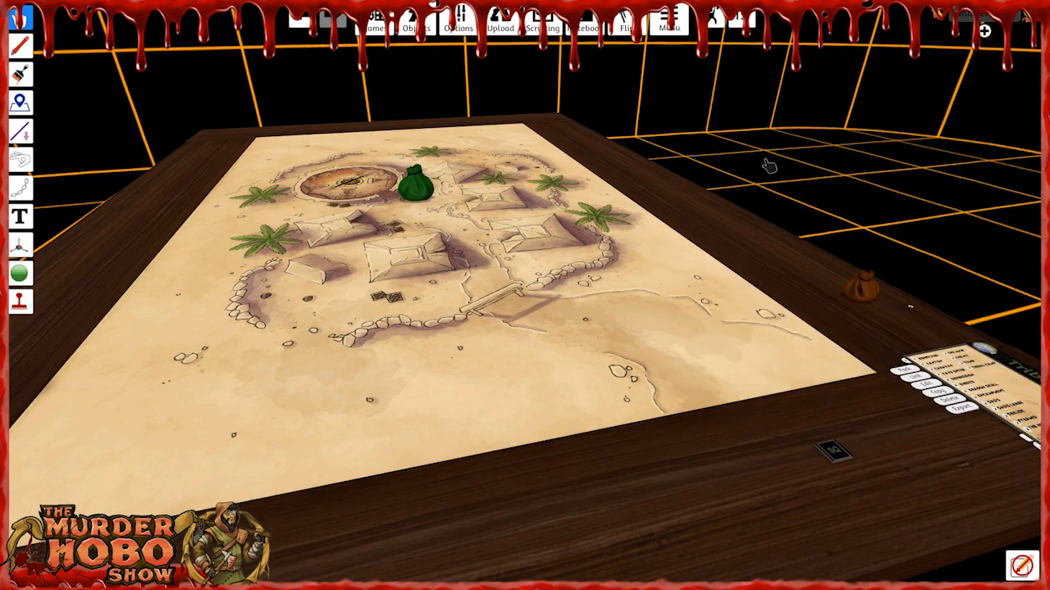
Search the contents of the green All Plants bag.
right_click(418, 189)
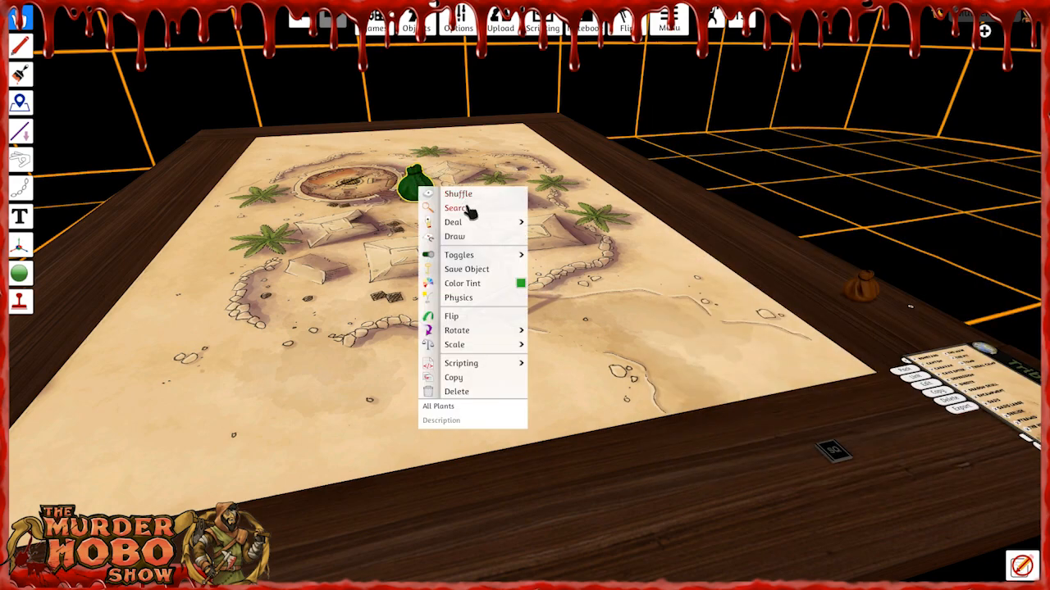
click(455, 208)
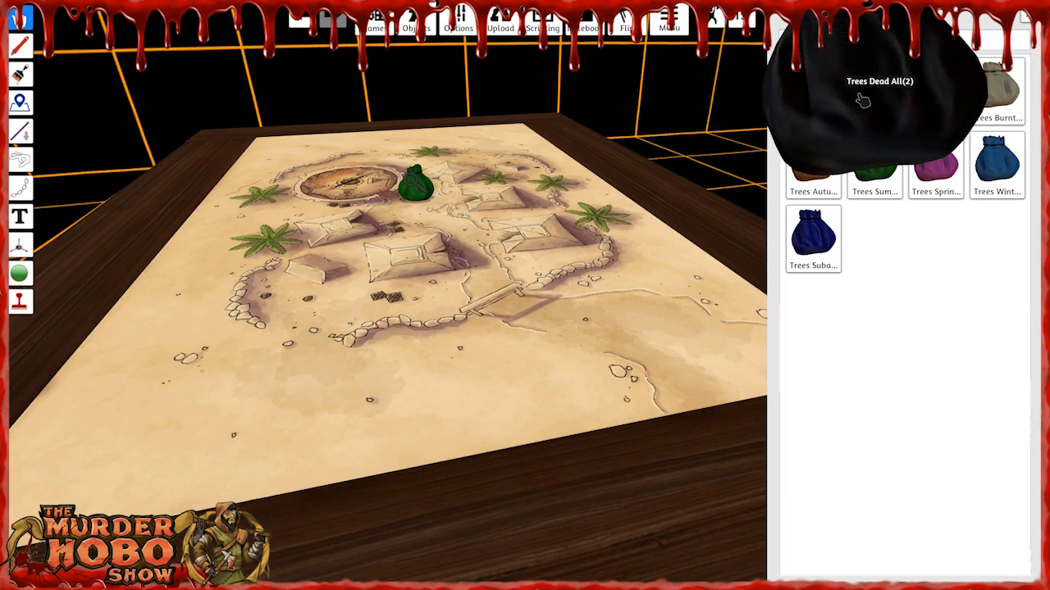
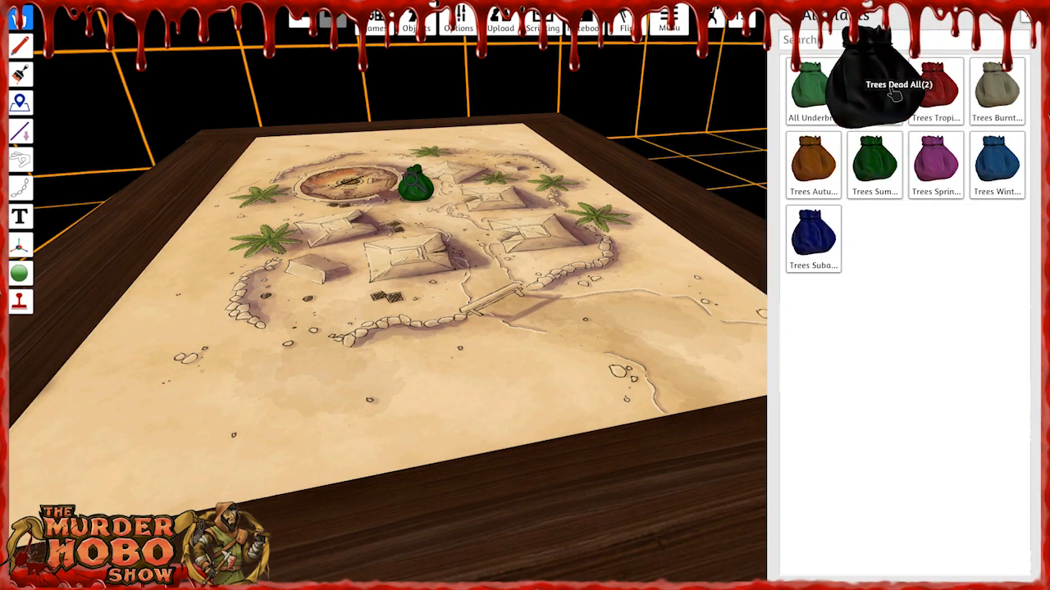
Take the Trees Tropical All bag out of the All Plants bag onto the map and search its contents.
click(937, 88)
drag(416, 189, 529, 279)
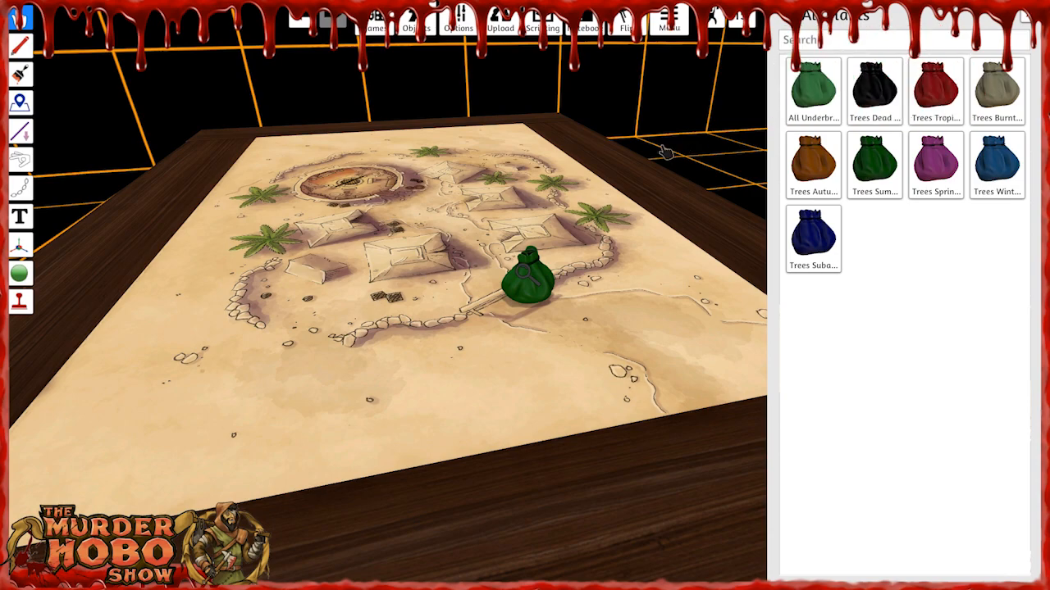
drag(936, 88, 420, 296)
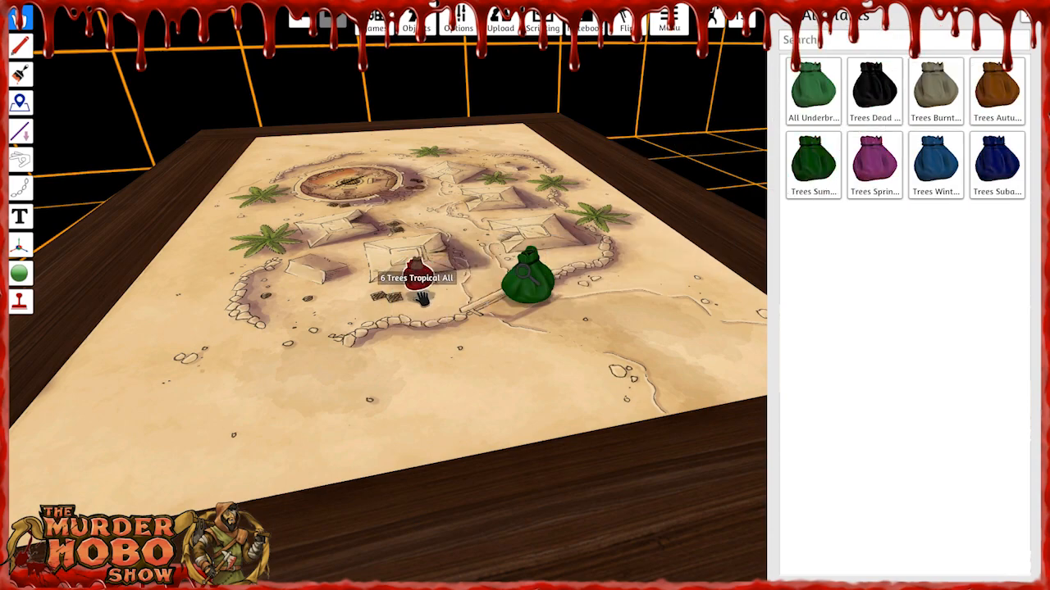
right_click(423, 288)
click(482, 312)
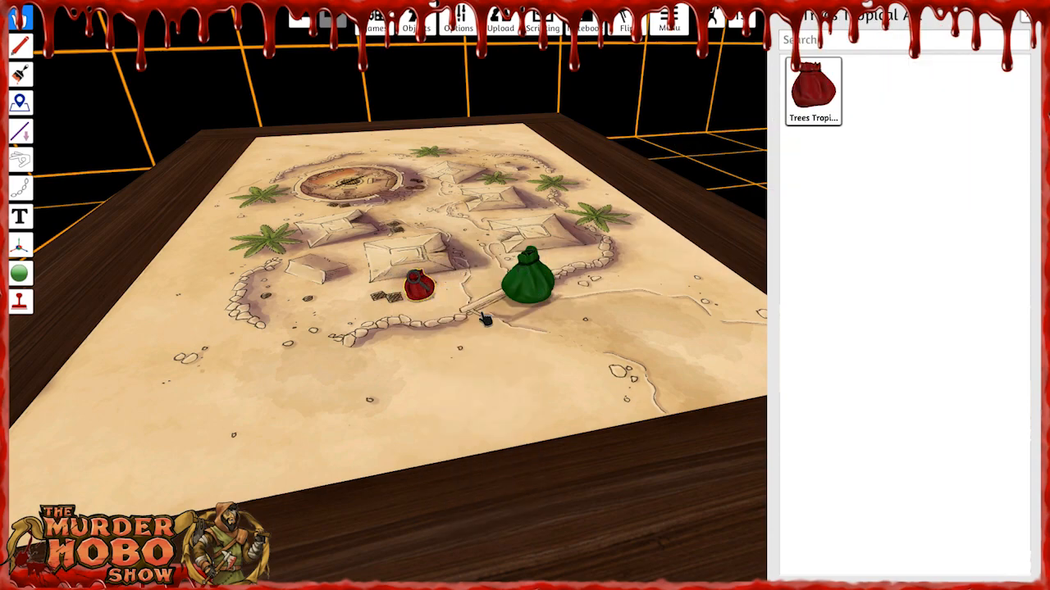
mouse_move(823, 104)
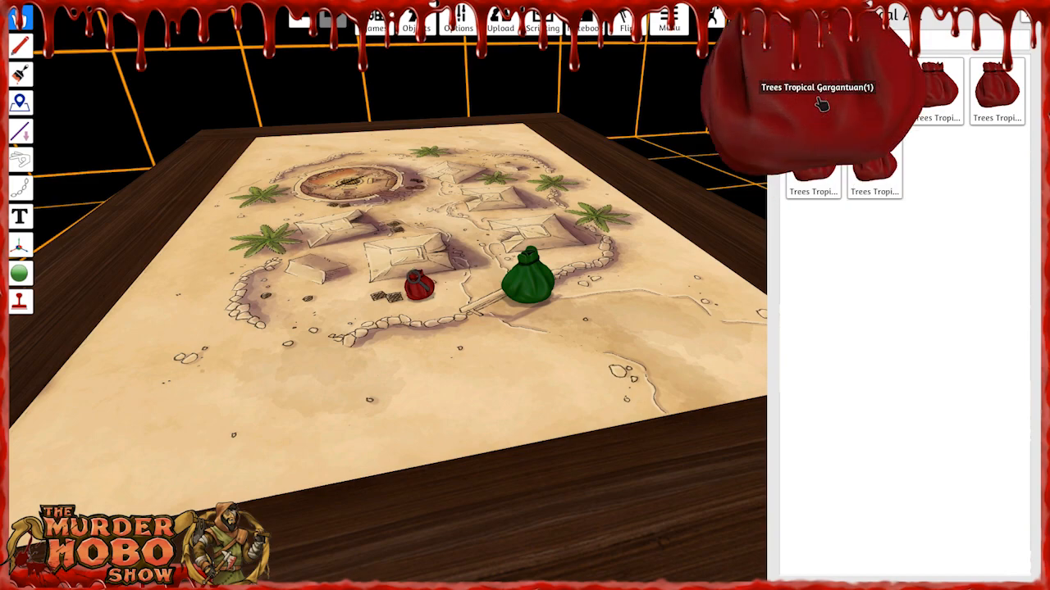
mouse_move(968, 91)
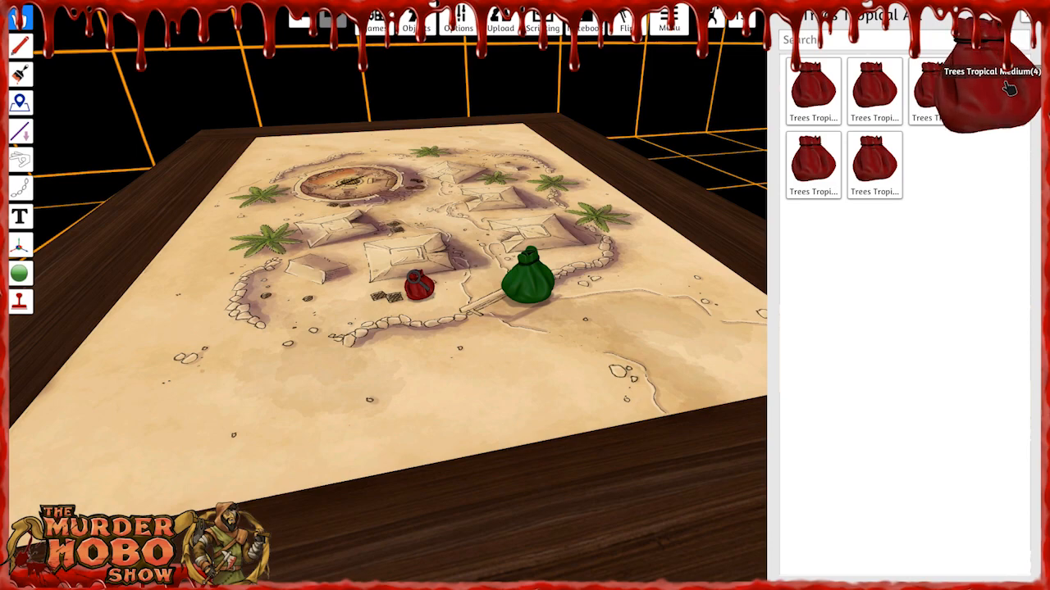
mouse_move(811, 169)
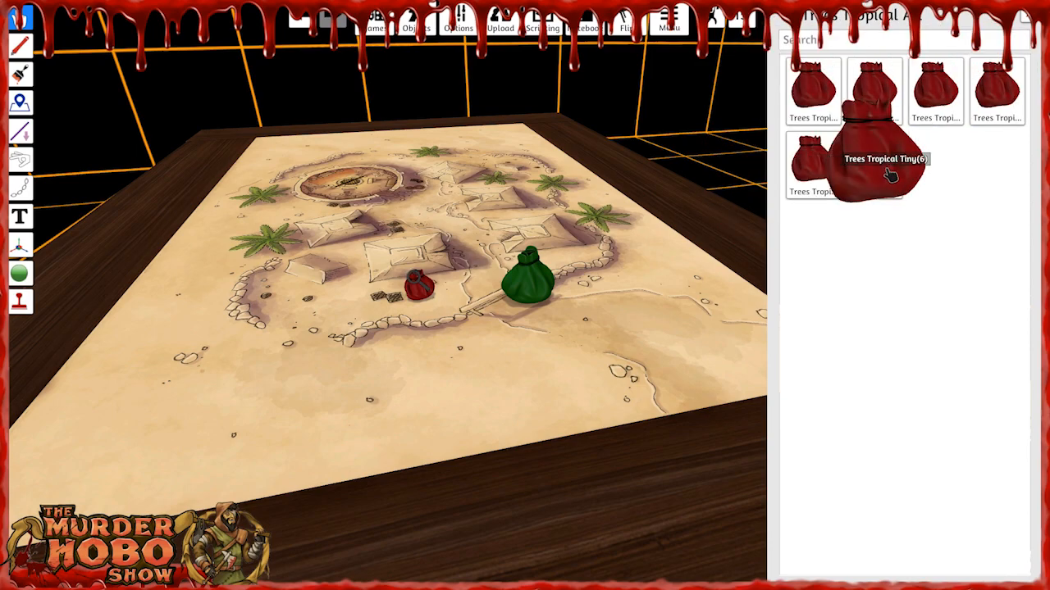
Spread the size-sorted tropical tree bags from Trees Tropical All across the Tribal Camp map.
drag(808, 95, 394, 175)
drag(810, 92, 543, 144)
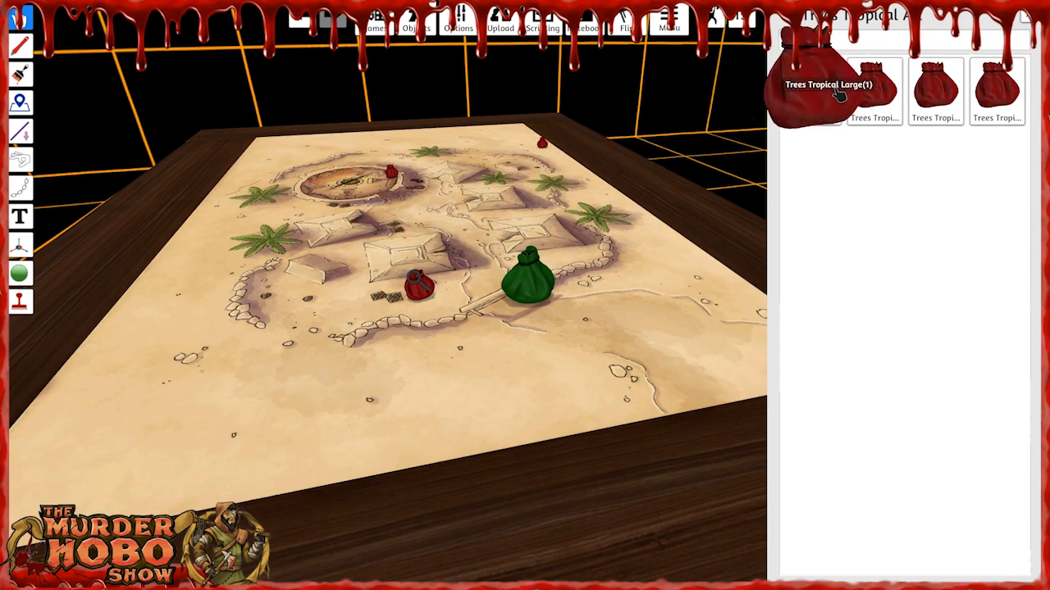
drag(869, 90, 583, 190)
mouse_move(803, 95)
drag(803, 94, 521, 159)
drag(861, 92, 588, 242)
drag(813, 92, 653, 295)
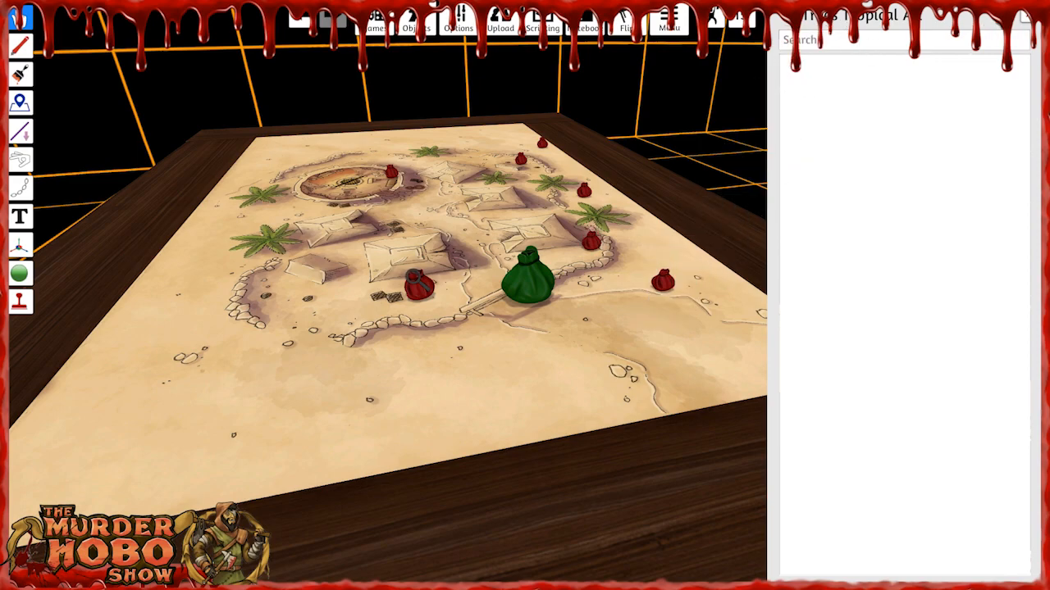
Search the Trees Tropical Small and Trees Tropical Tiny bags and place a palm from each on the sand near the bridge.
right_click(668, 282)
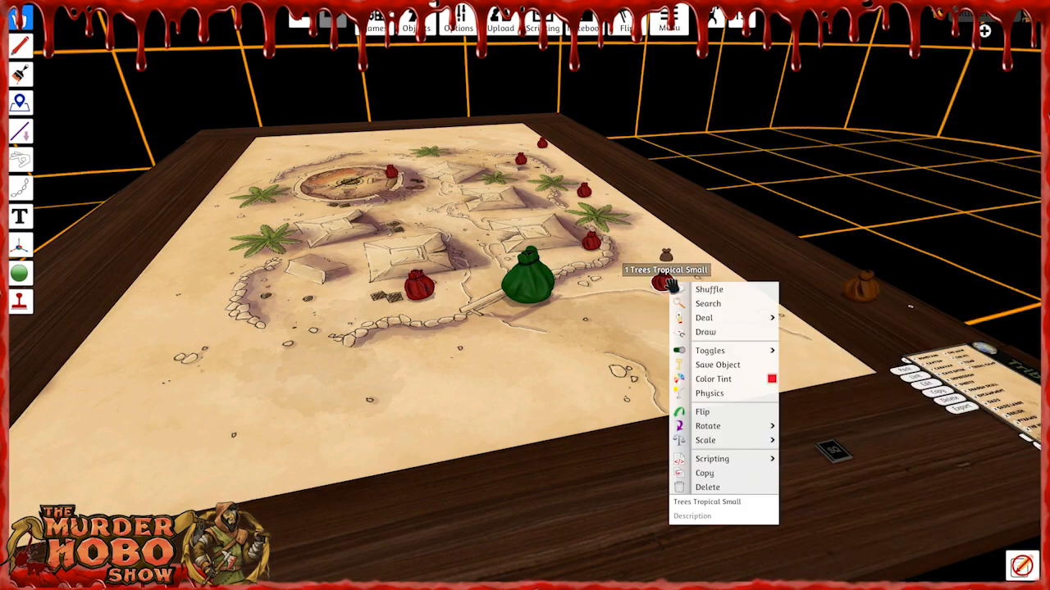
click(708, 305)
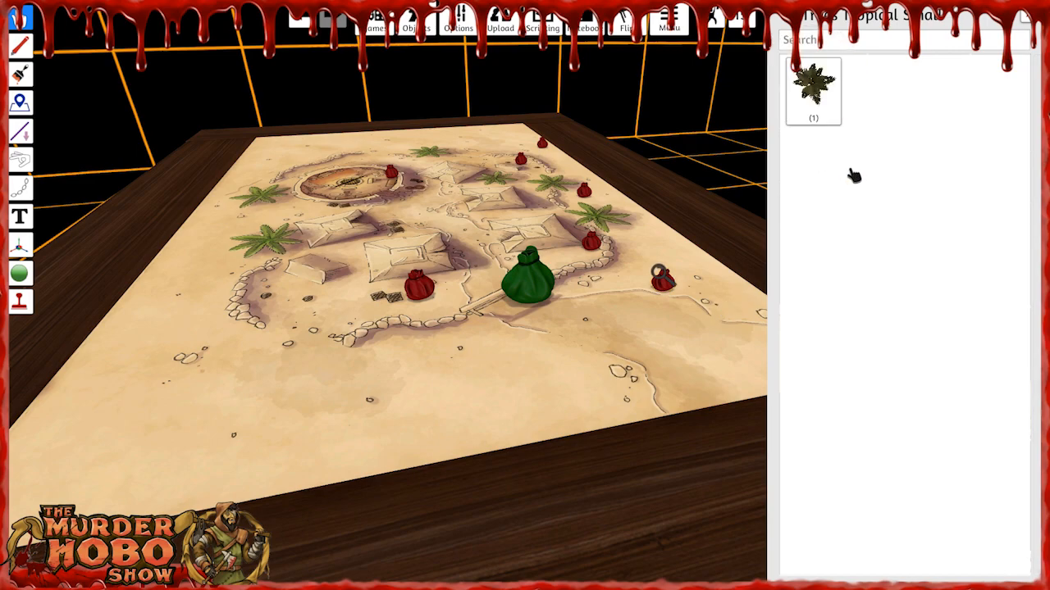
mouse_move(821, 89)
mouse_down()
mouse_move(812, 127)
mouse_move(692, 231)
mouse_move(615, 334)
mouse_move(586, 354)
mouse_up()
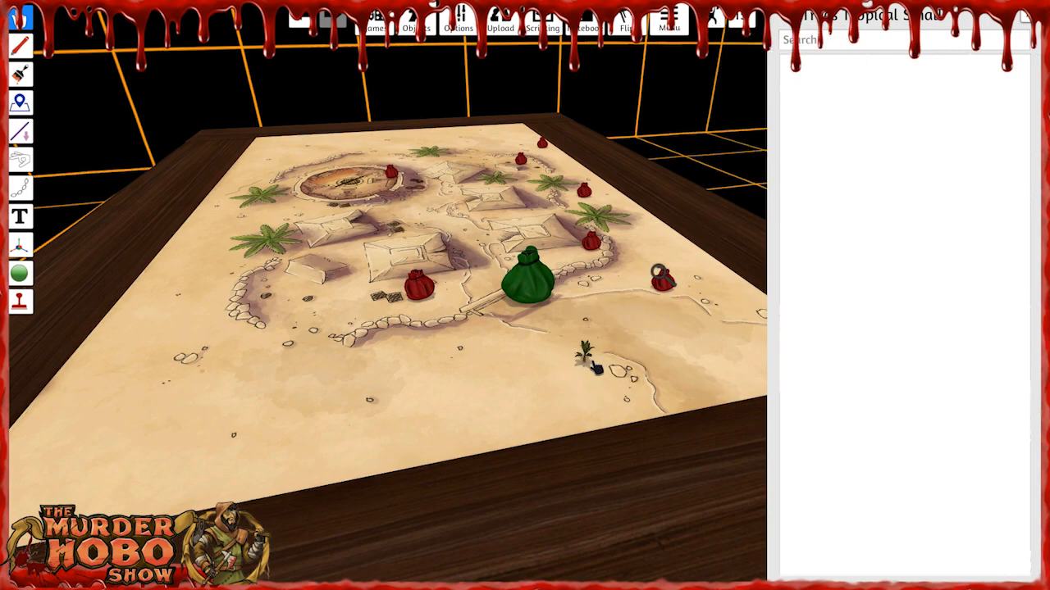
right_click(596, 239)
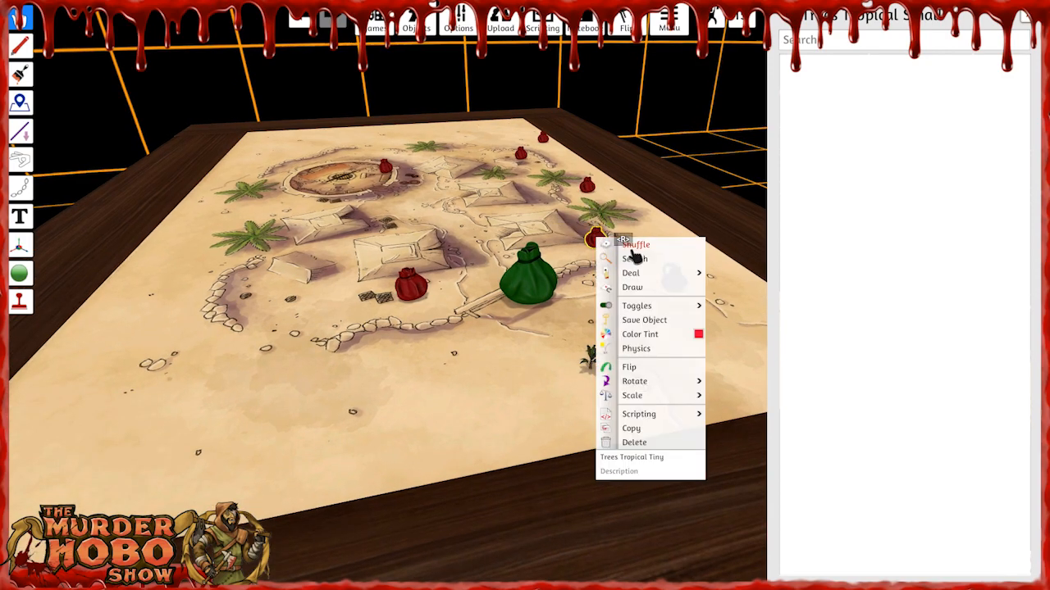
click(635, 259)
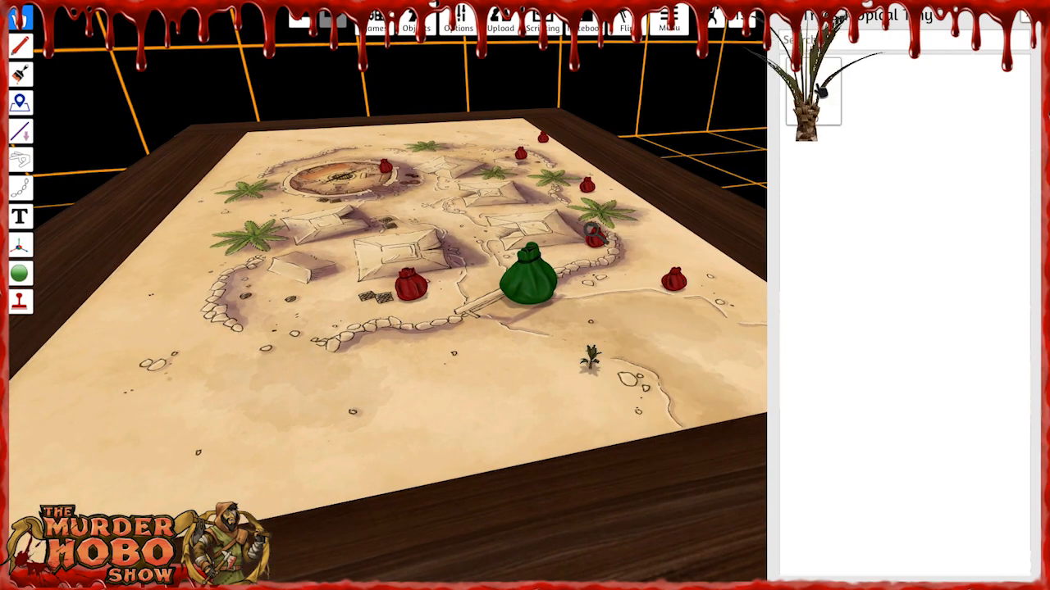
drag(820, 104, 514, 348)
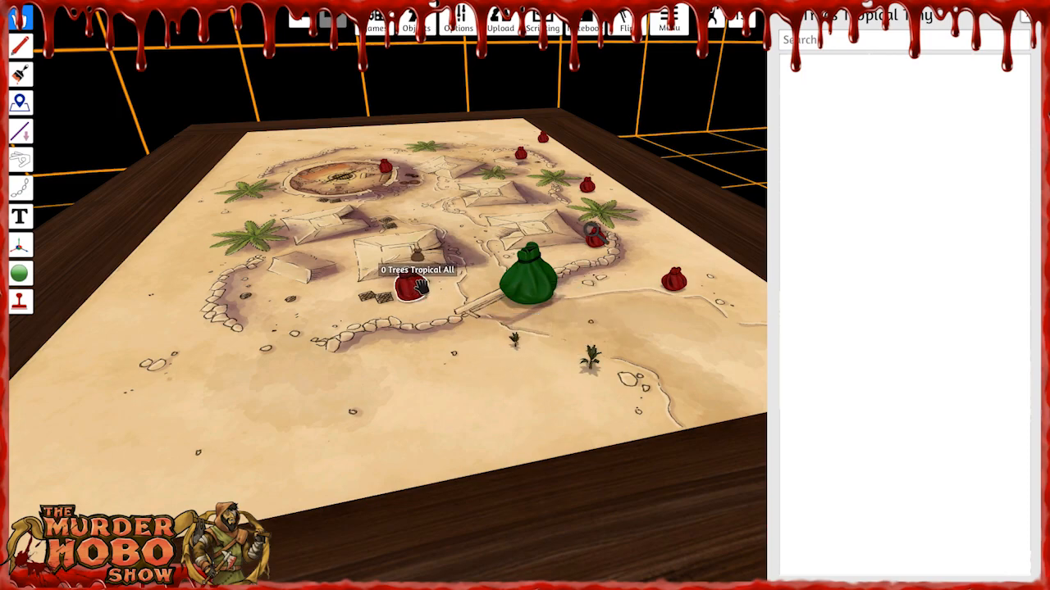
Delete the red Trees Tropical All bag and the green All Plants bag from the map.
scroll(604, 399, up, 1)
scroll(605, 398, up, 6)
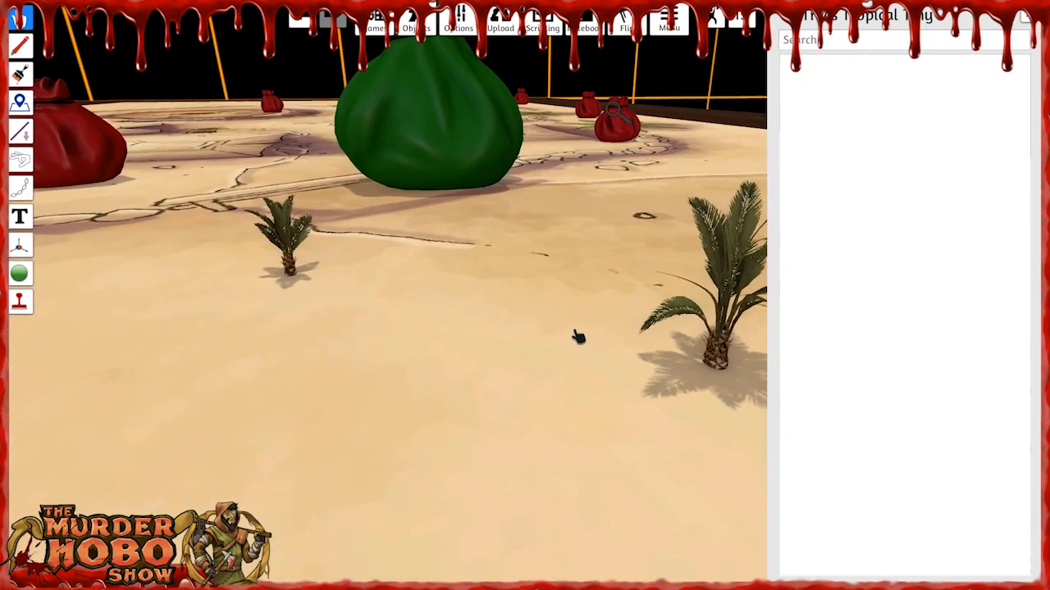
right_drag(433, 301, 480, 301)
key(d)
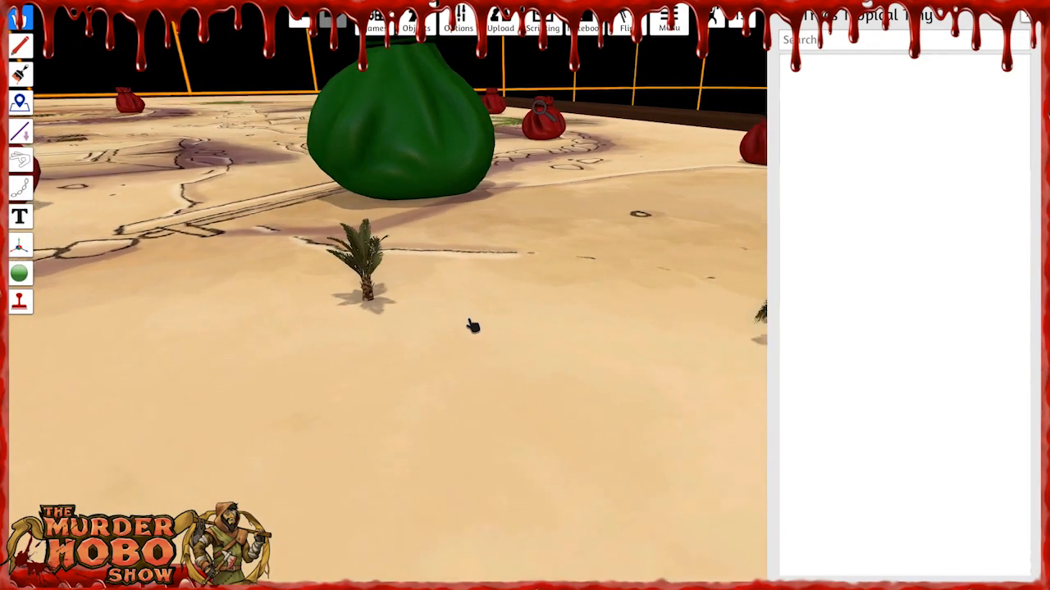
scroll(472, 336, down, 1)
scroll(471, 346, down, 10)
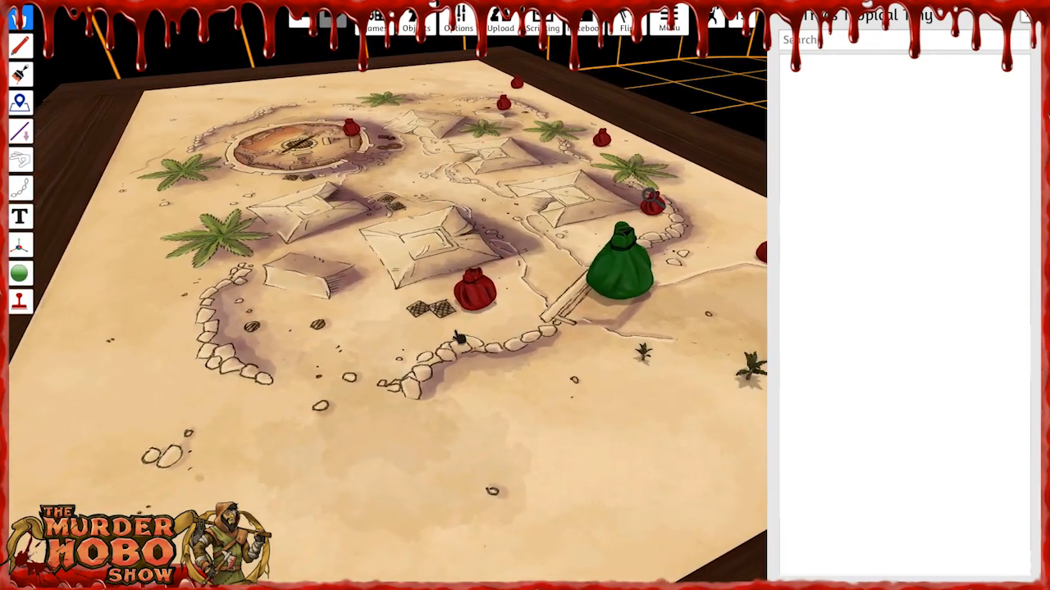
click(472, 294)
key(Delete)
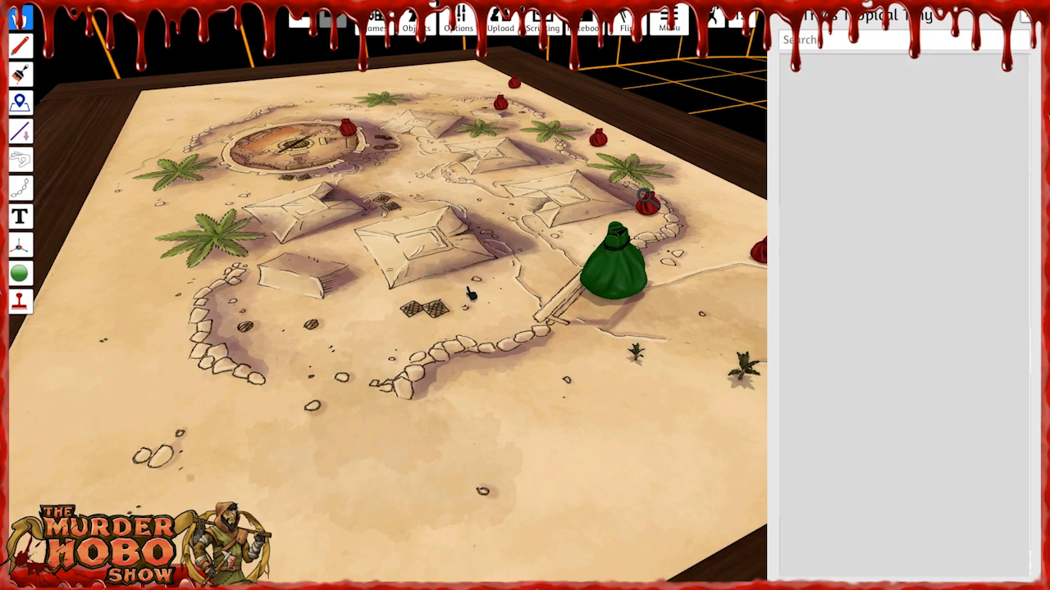
right_drag(472, 301, 459, 308)
key(d)
click(353, 264)
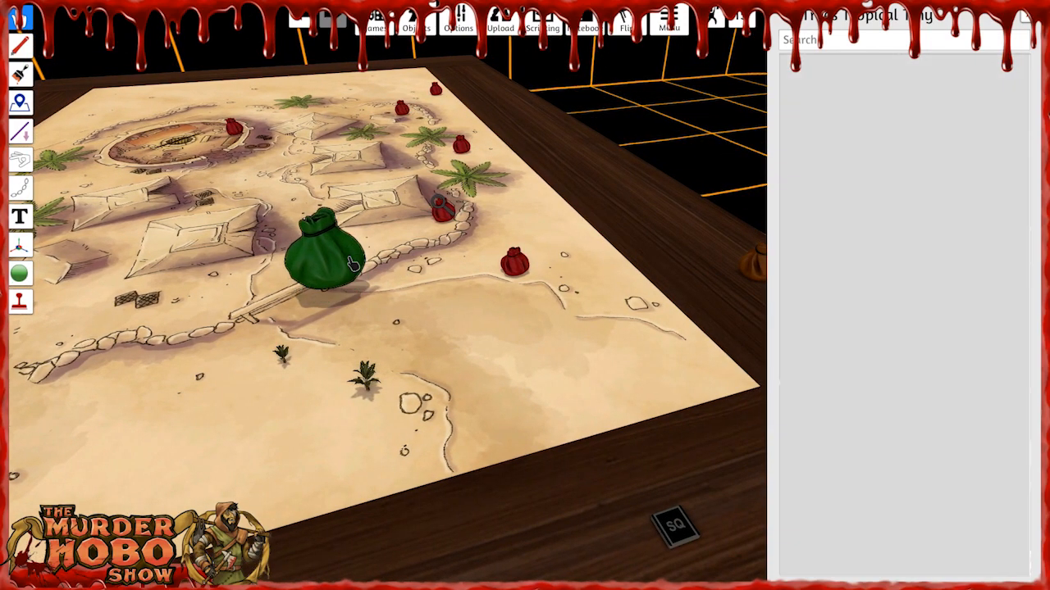
key(Delete)
Place more palms from the tropical tree bags around the bridge and tents, and move one bag onto the open sand.
drag(508, 271, 521, 269)
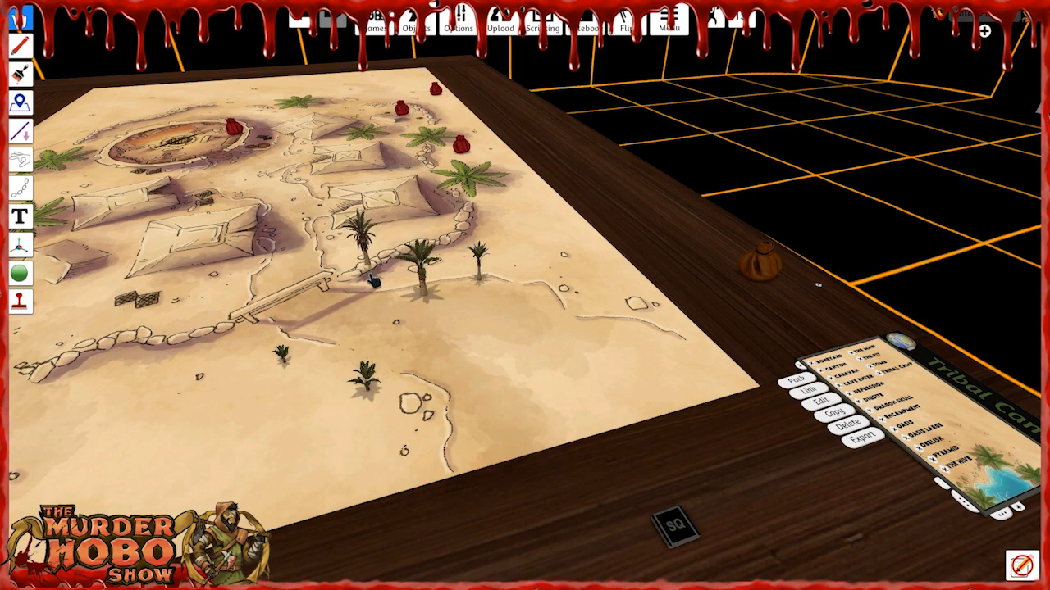
drag(402, 114, 401, 109)
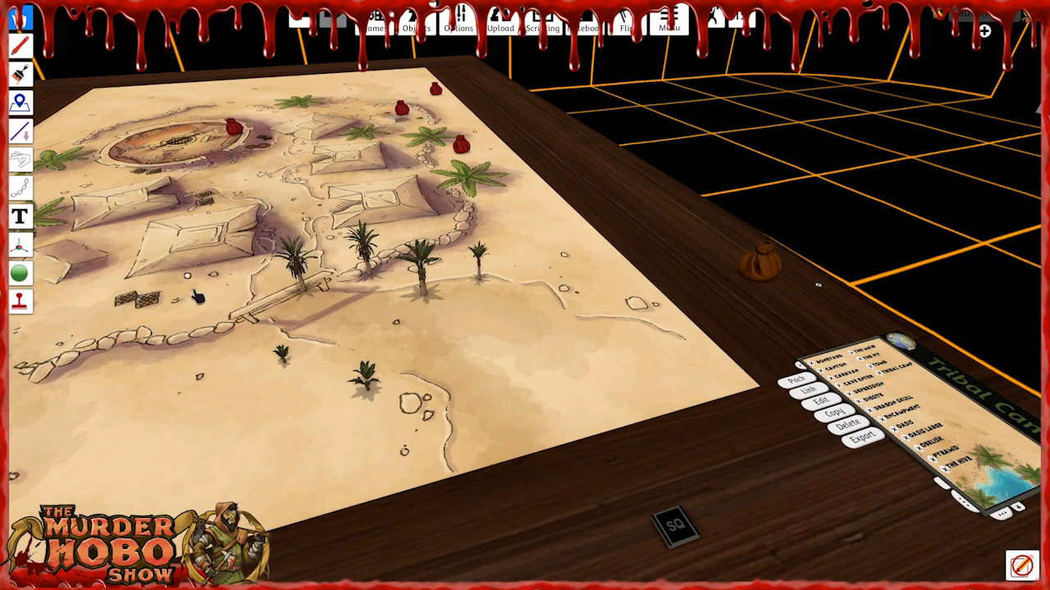
drag(193, 292, 193, 292)
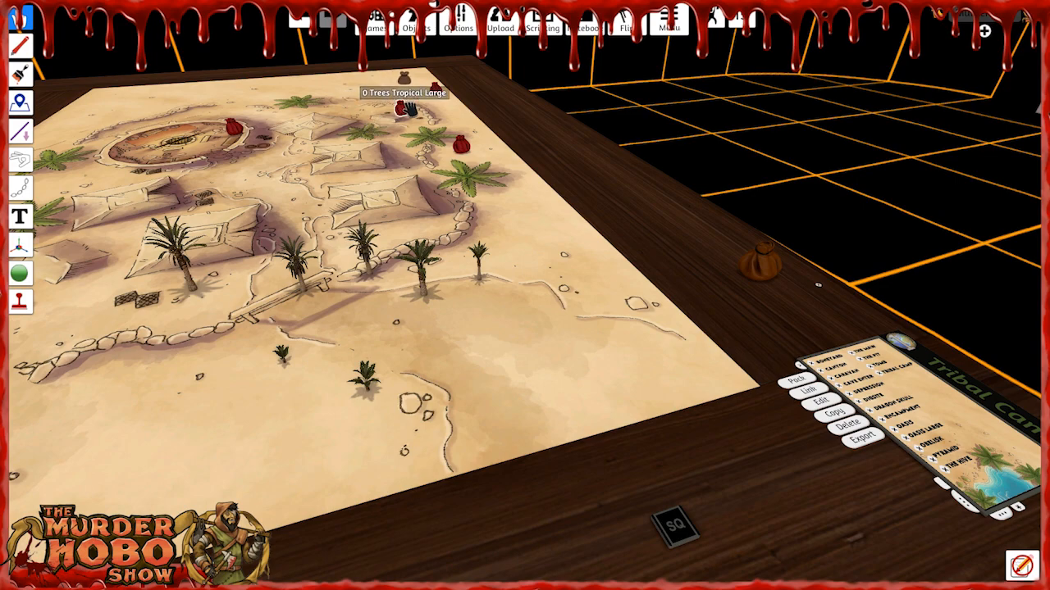
drag(464, 152, 541, 277)
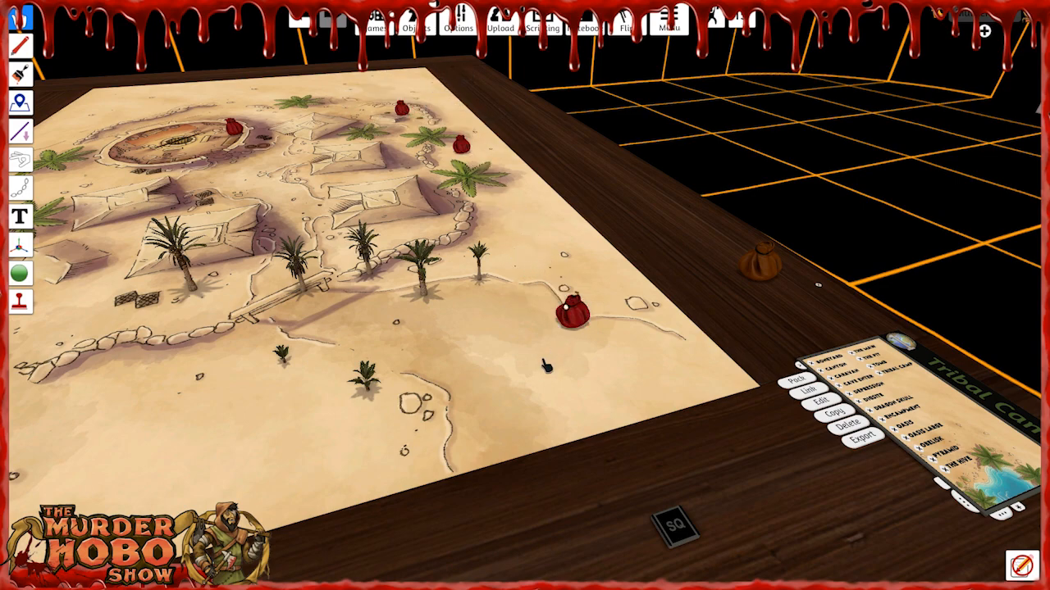
Place a palm over the printed palm beside the tents on the camp's arena side.
key(ctrl+v)
right_drag(446, 374, 471, 344)
scroll(470, 307, up, 3)
key(a)
key(a)
key(a)
key(a)
drag(536, 265, 406, 357)
key(w)
key(a)
key(w)
key(a)
Scale up the palm on the printed plant until it towers over the neighbouring tents.
key(plus)
key(plus)
key(plus)
key(plus)
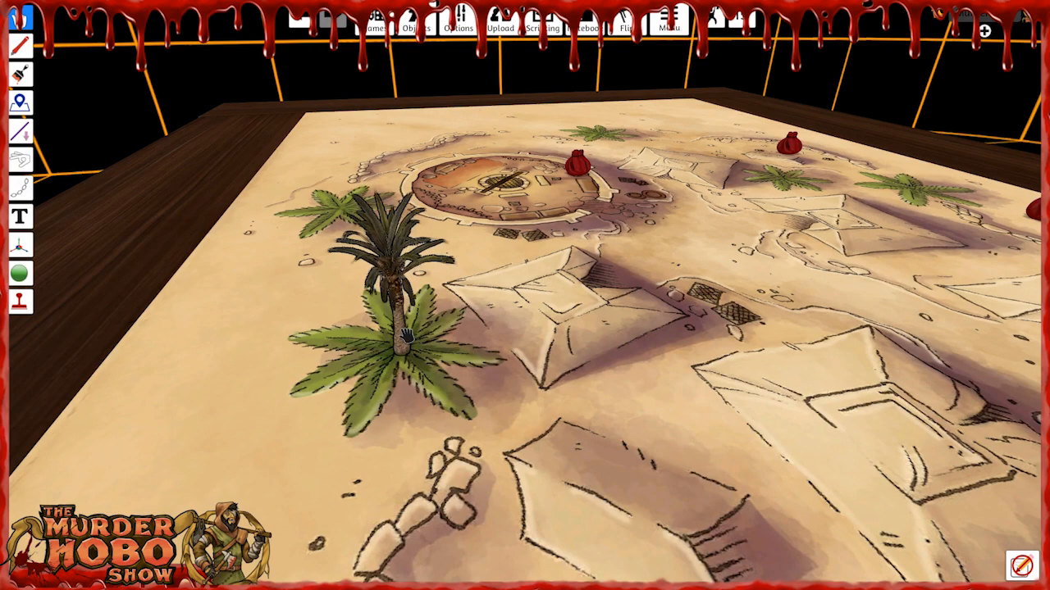
key(plus)
key(plus)
key(plus)
key(plus)
key(plus)
key(plus)
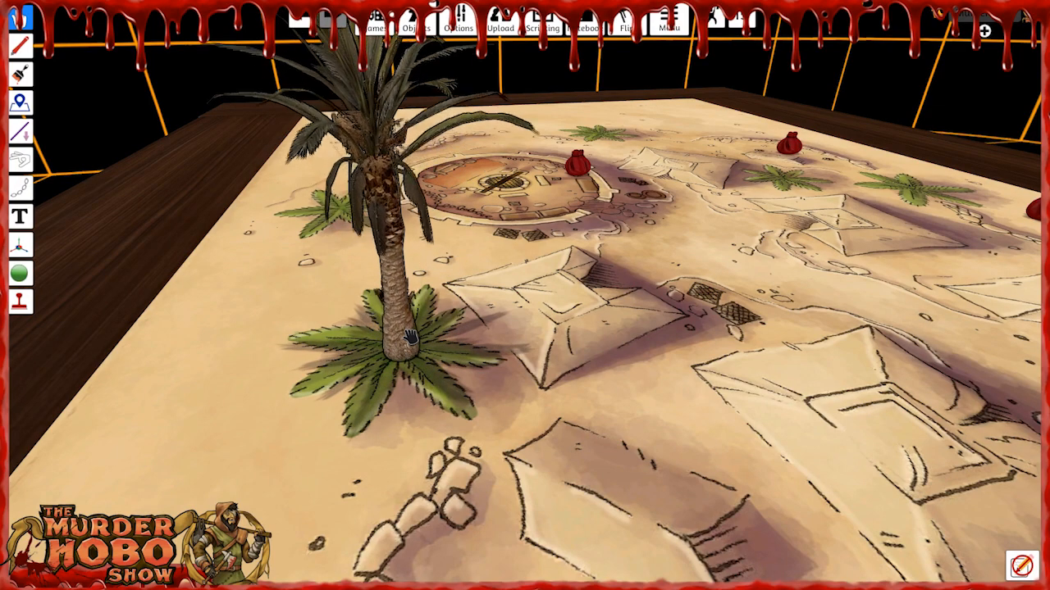
key(plus)
key(plus)
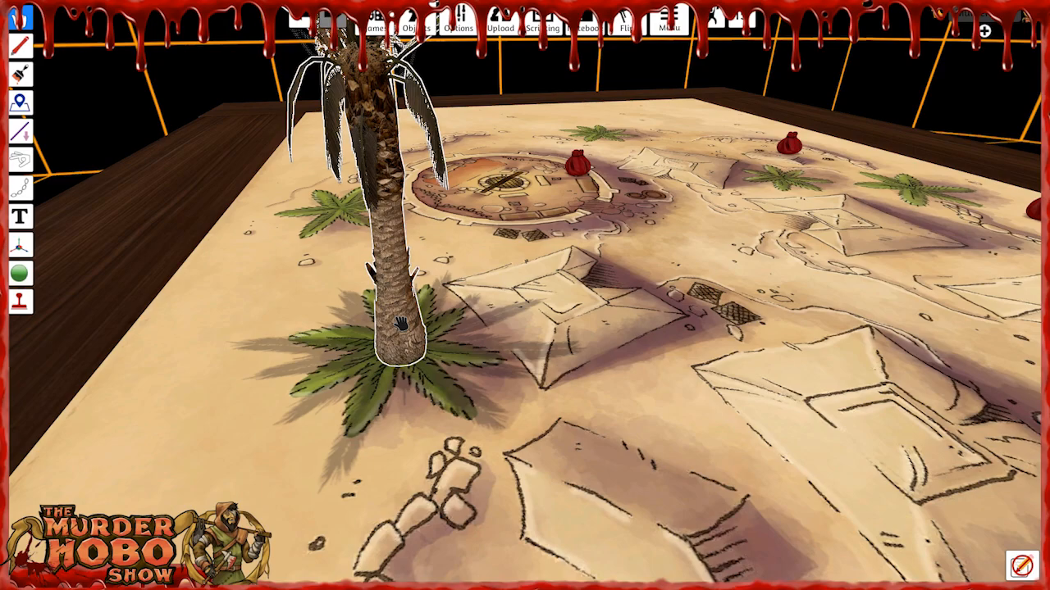
Paste five copies of the enlarged palm at the other printed palms around the arena and tents.
scroll(401, 323, down, 3)
right_drag(401, 324, 347, 187)
key(d)
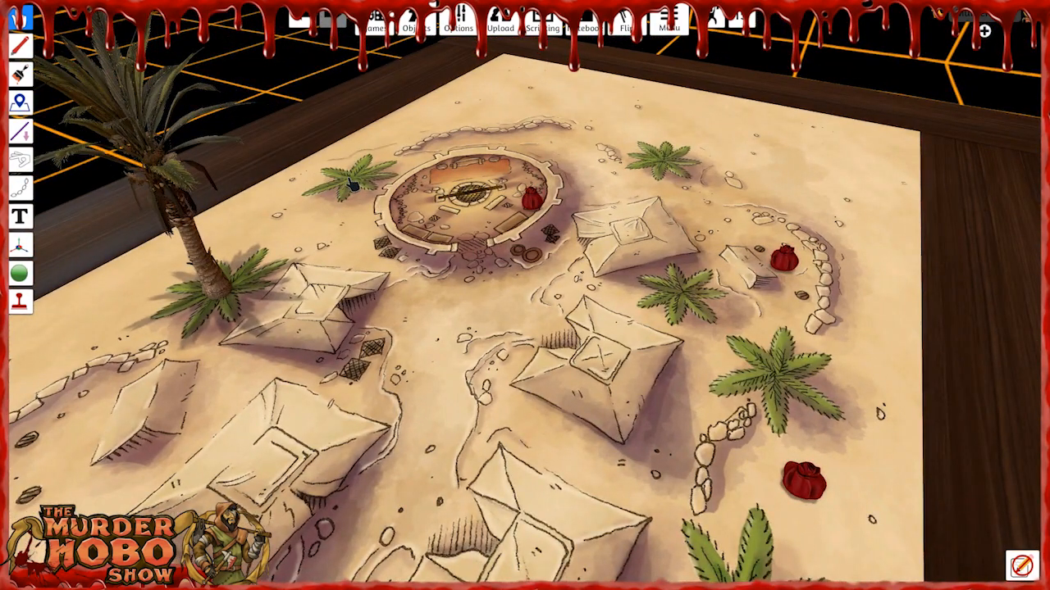
key(ctrl+v)
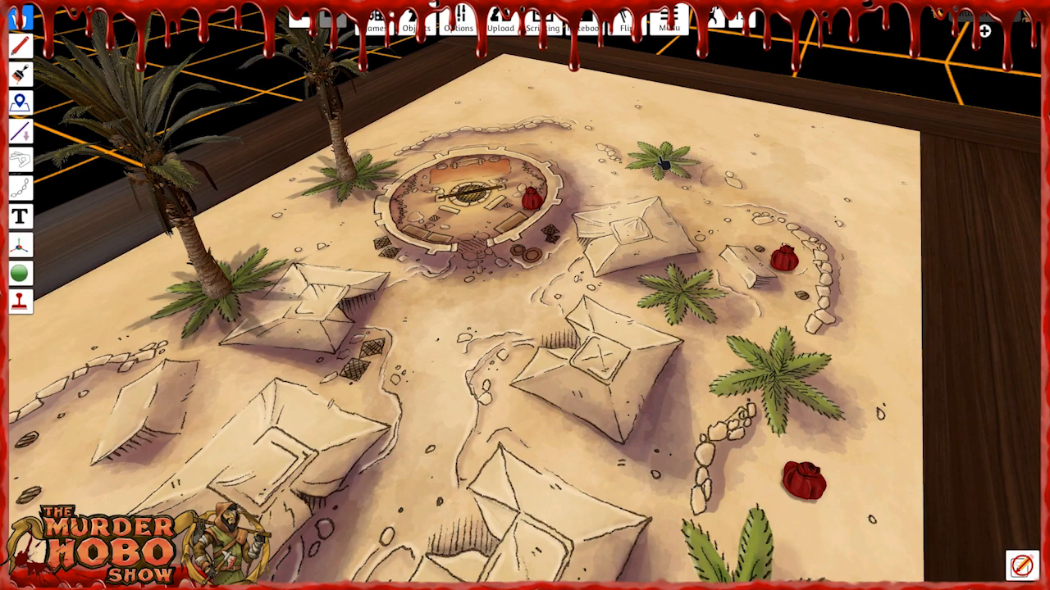
key(ctrl+v)
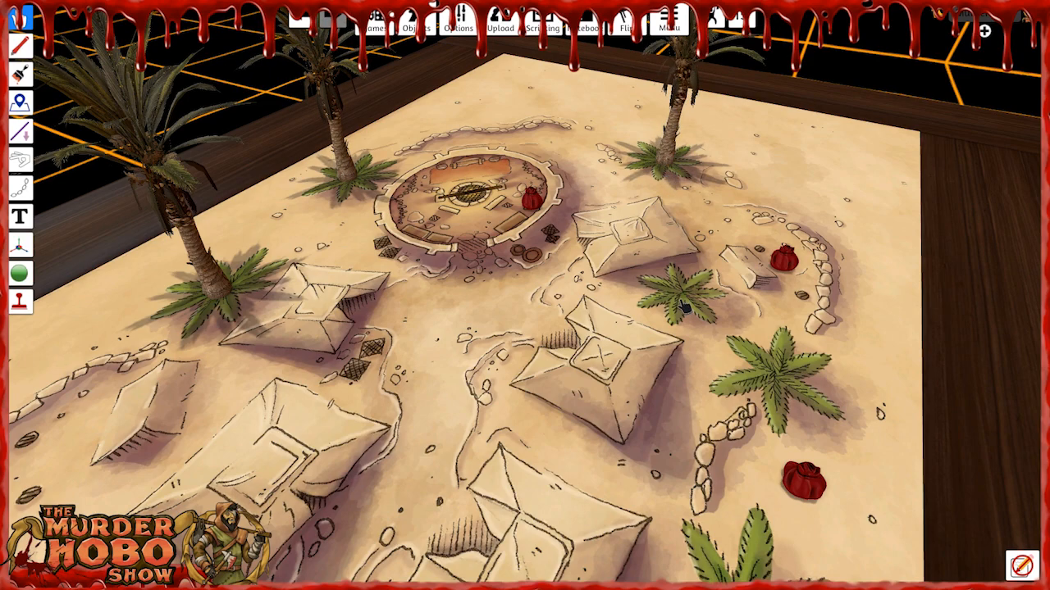
key(ctrl+v)
key(ctrl+v)
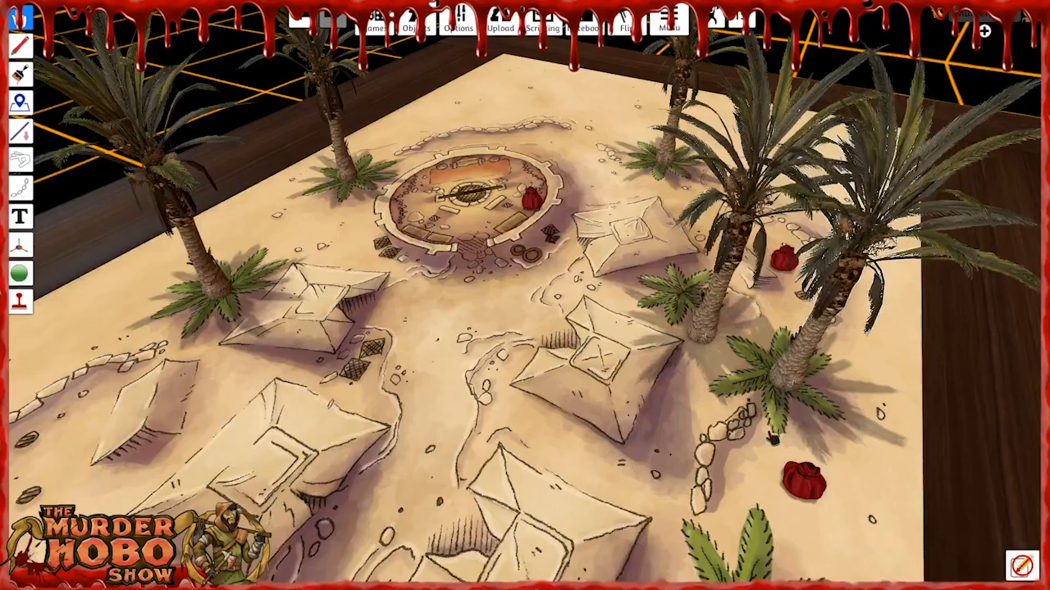
right_drag(729, 524, 743, 519)
key(s)
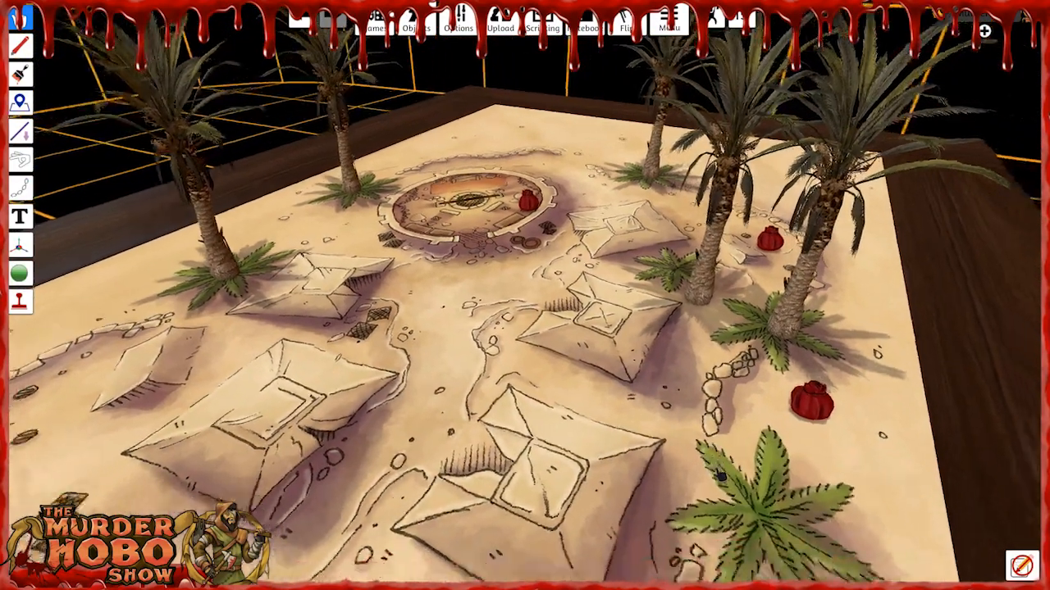
key(ctrl+v)
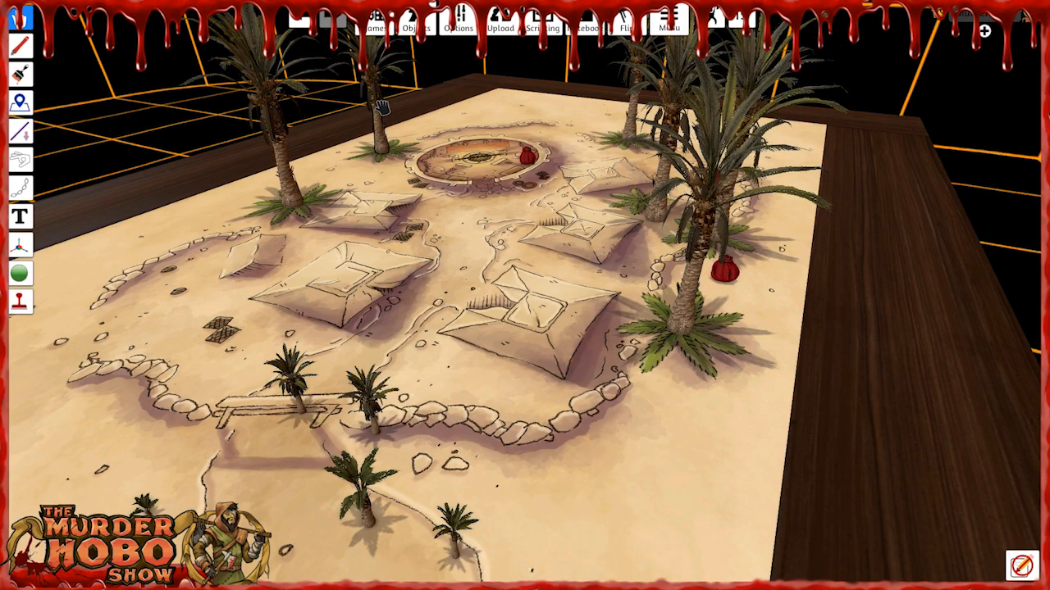
Select the smaller palms around the bridge and on the open sand and delete them.
right_drag(428, 249, 546, 225)
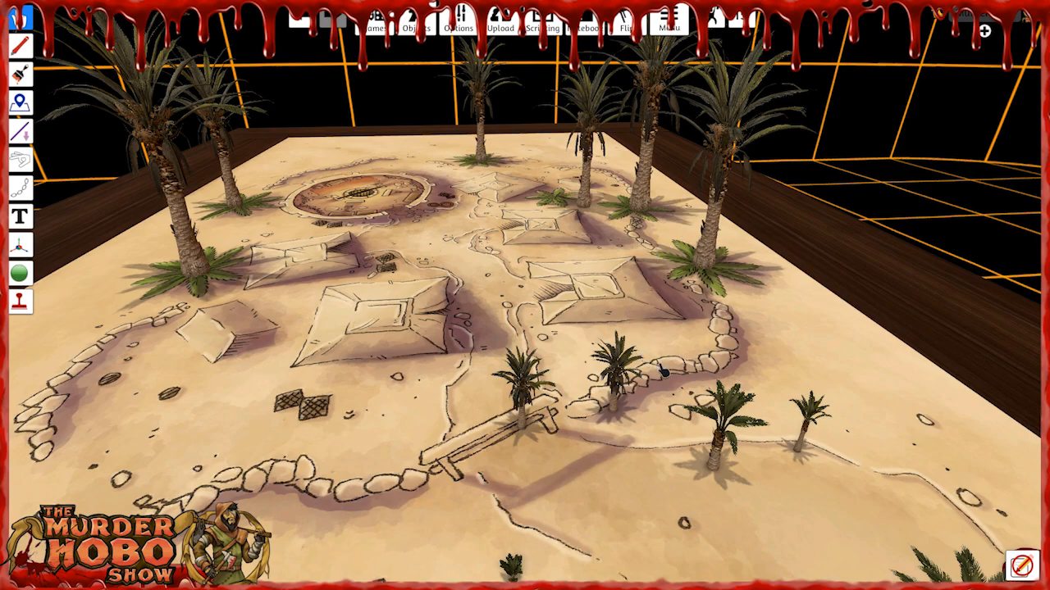
scroll(516, 443, down, 5)
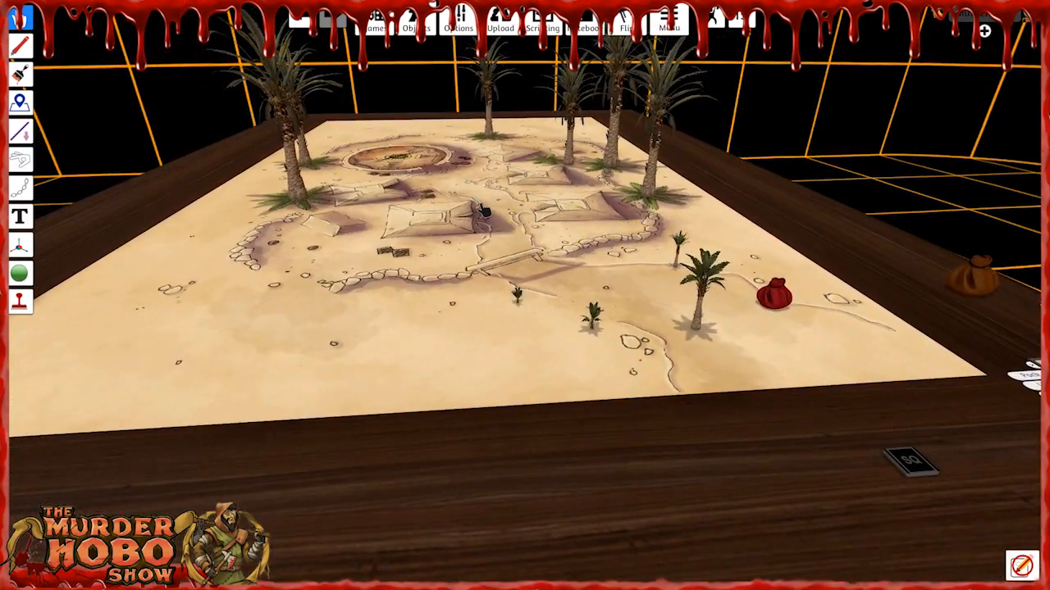
drag(460, 285, 748, 367)
key(Delete)
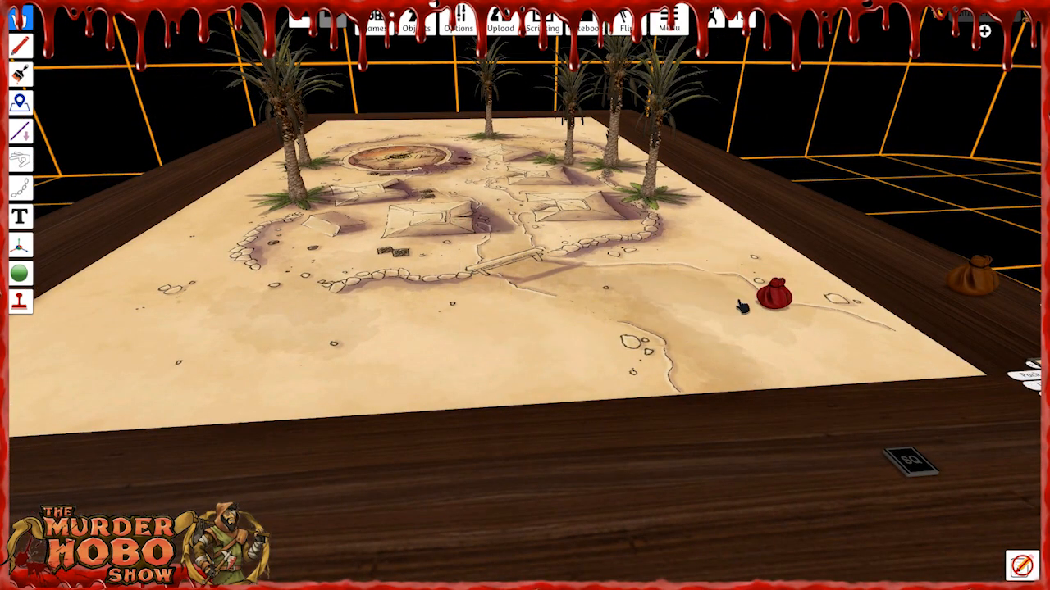
Delete the red bag lying on the map and the brown bag at the table's edge.
drag(729, 273, 857, 354)
key(Delete)
drag(974, 284, 964, 287)
key(Delete)
Pack the Tribal Camp zone and return the table to the One World map.
right_drag(502, 267, 391, 238)
scroll(603, 326, up, 3)
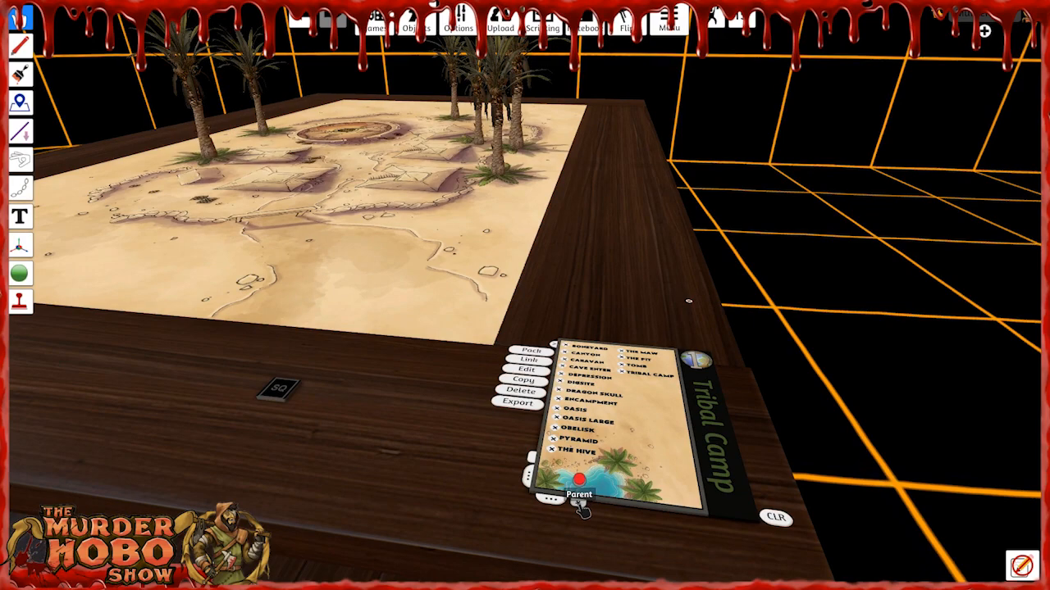
click(579, 504)
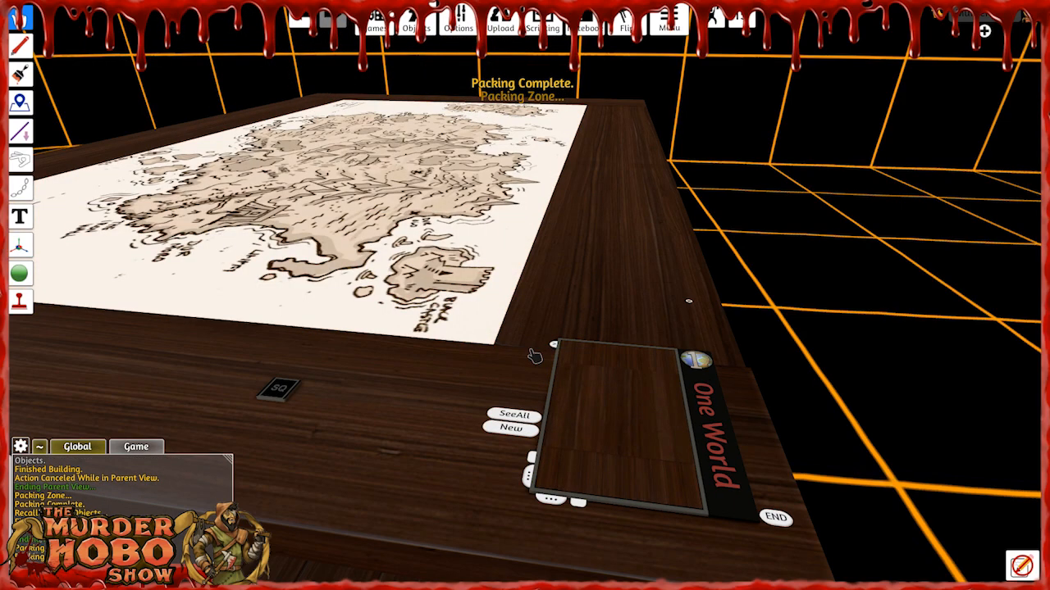
Recall the last location, Tribal Camp, build it with its stored palms and inspect their placement around the camp.
click(693, 361)
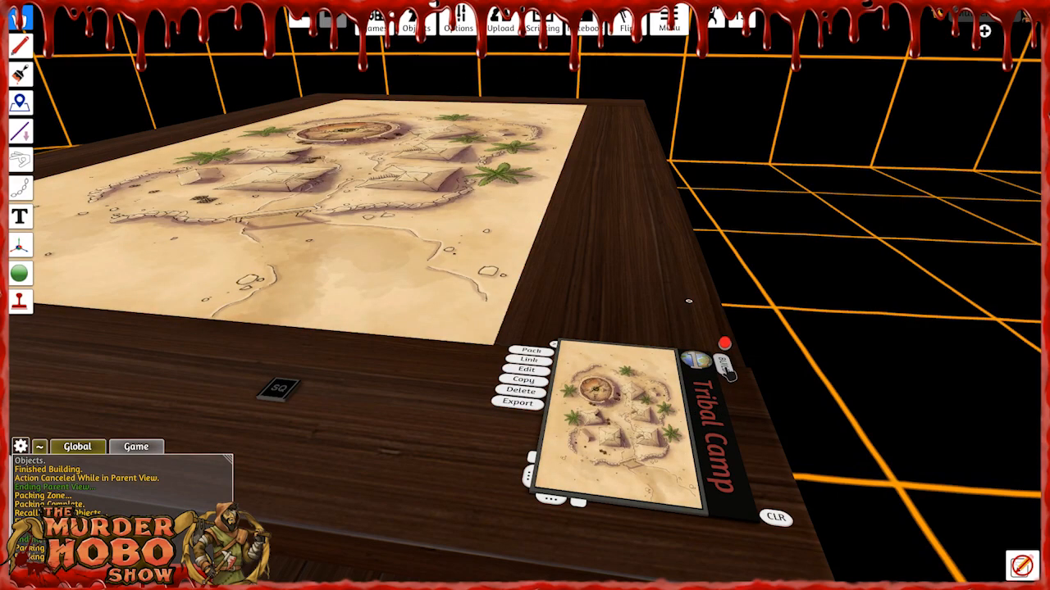
click(725, 368)
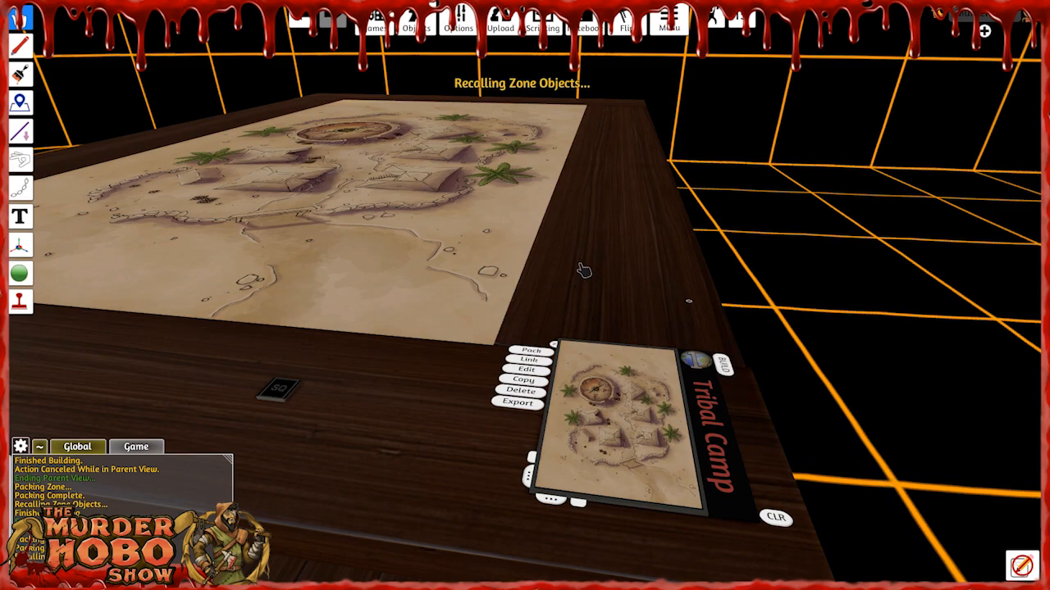
right_drag(564, 267, 604, 264)
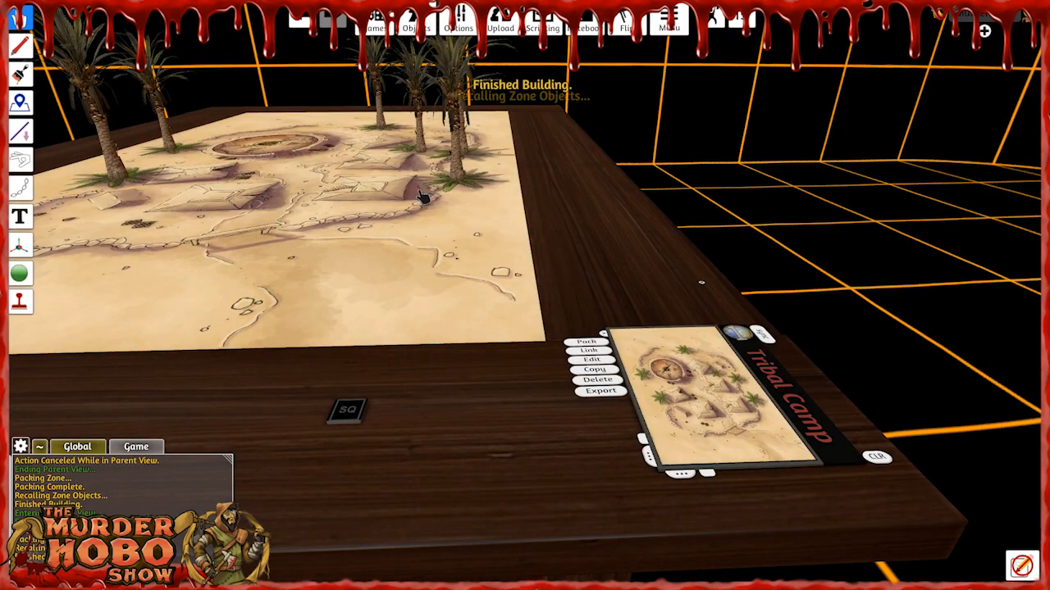
key(a)
key(w)
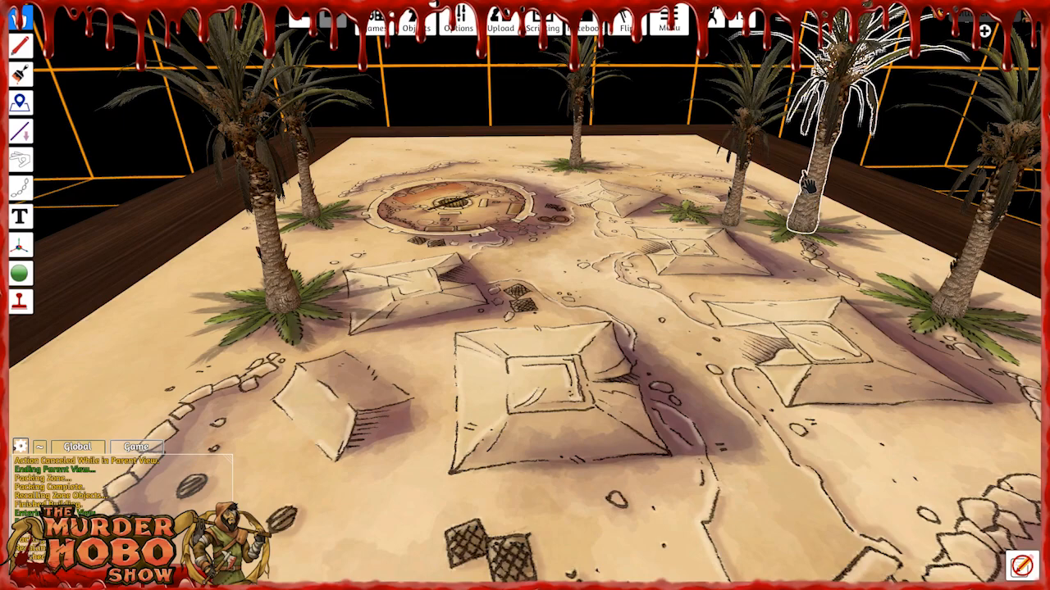
key(s)
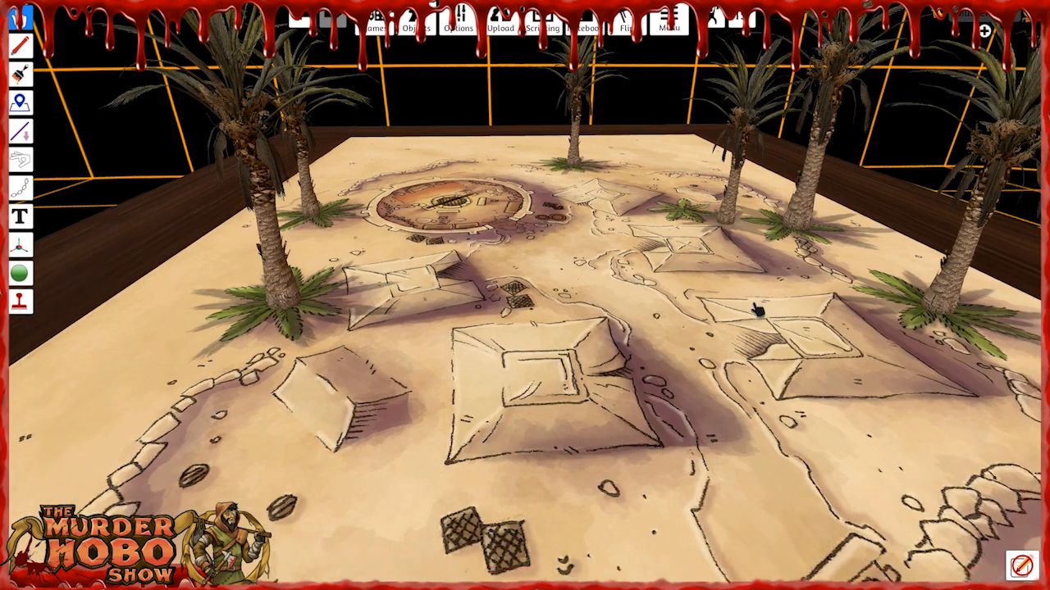
key(d)
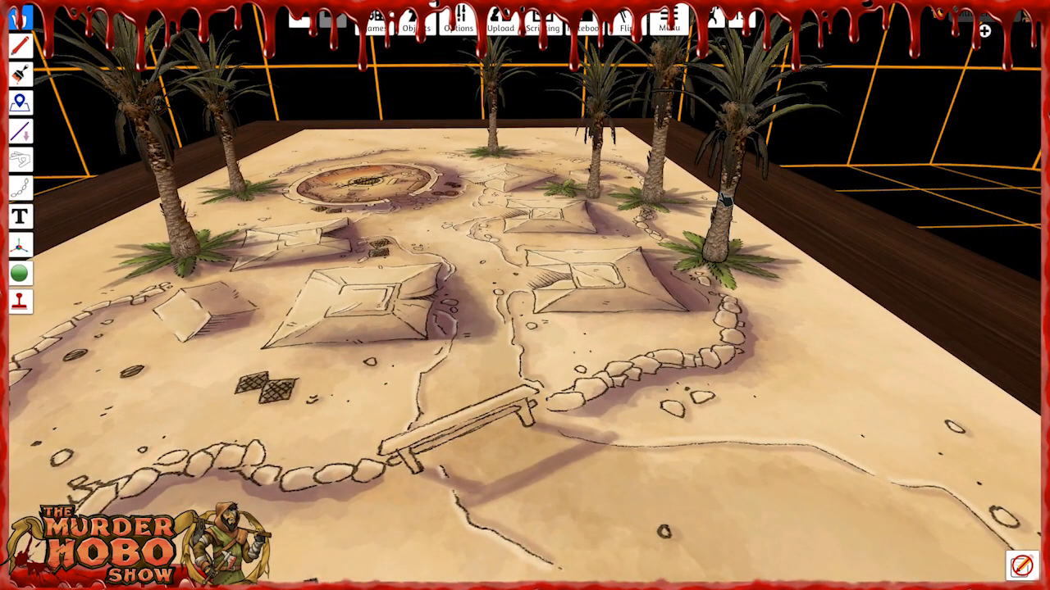
scroll(533, 287, down, 4)
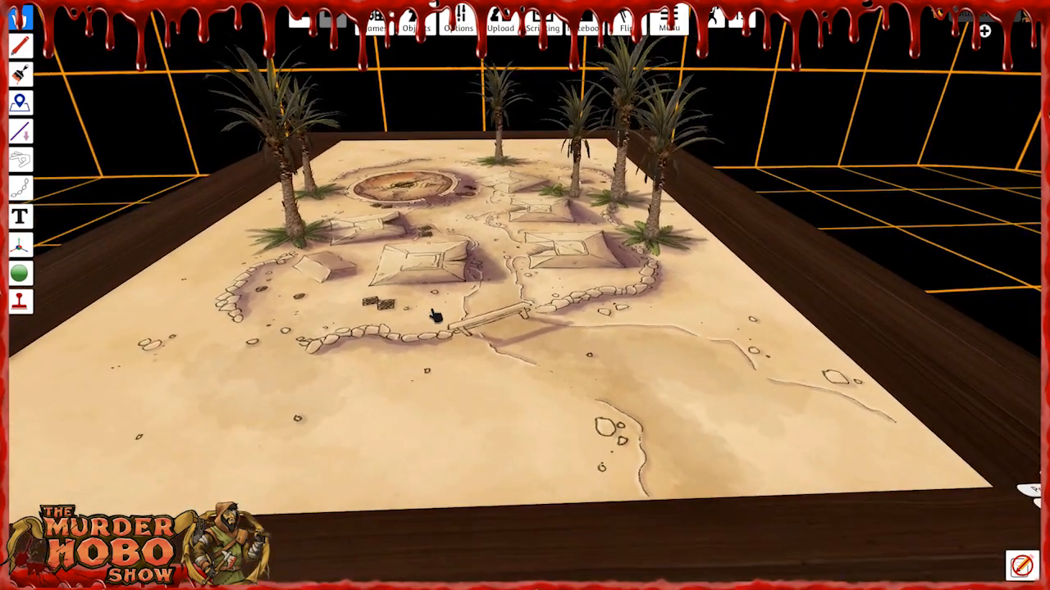
Spawn a Vase Clay Aztec, a Vase Pot and a green square wood crate from the saved Barrels Crates Sacks props.
right_drag(431, 312, 441, 347)
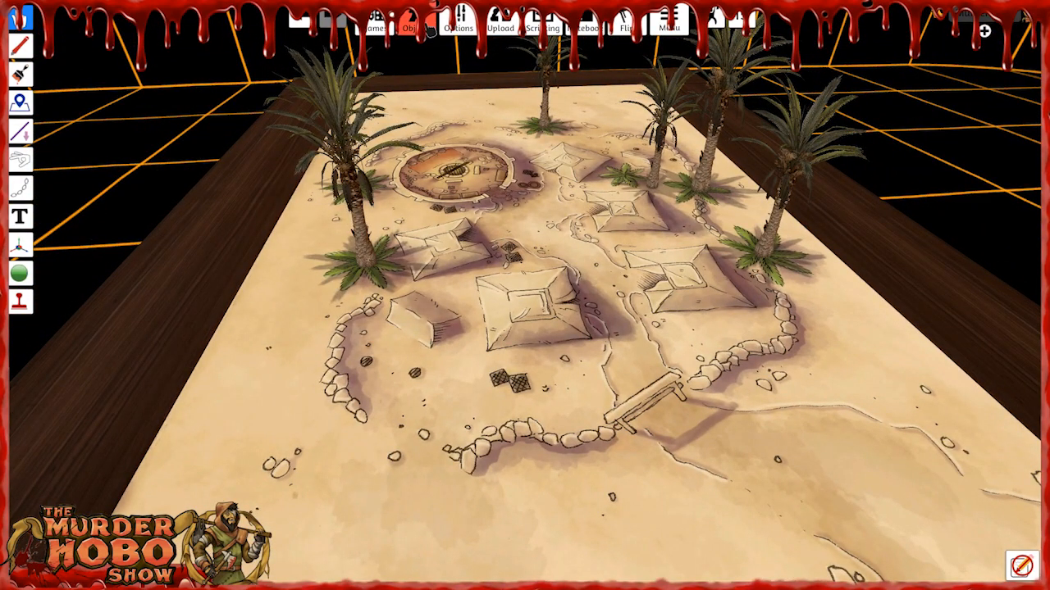
click(428, 28)
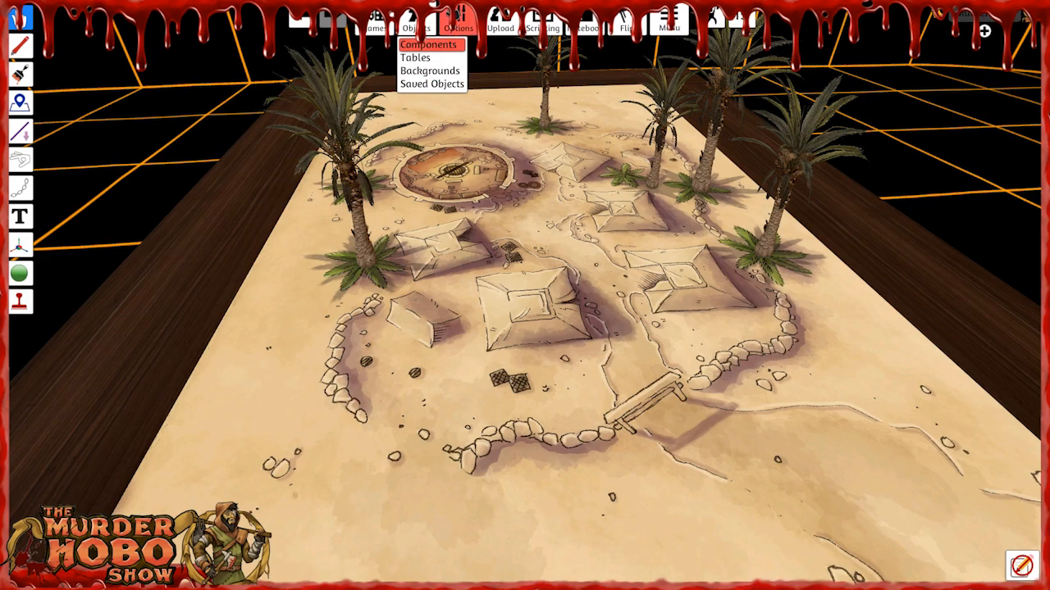
click(430, 84)
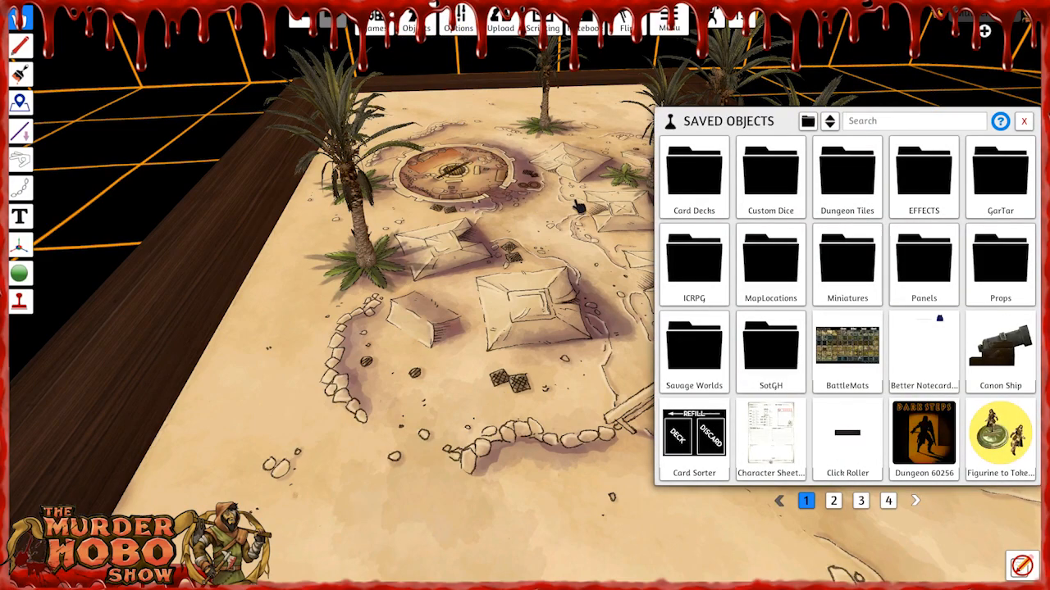
click(999, 258)
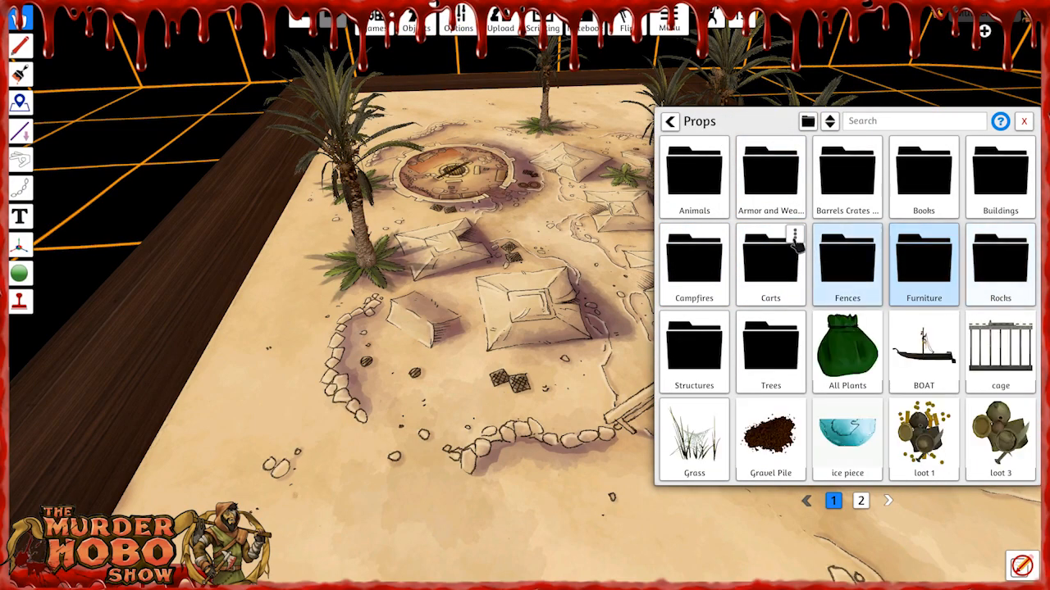
click(851, 189)
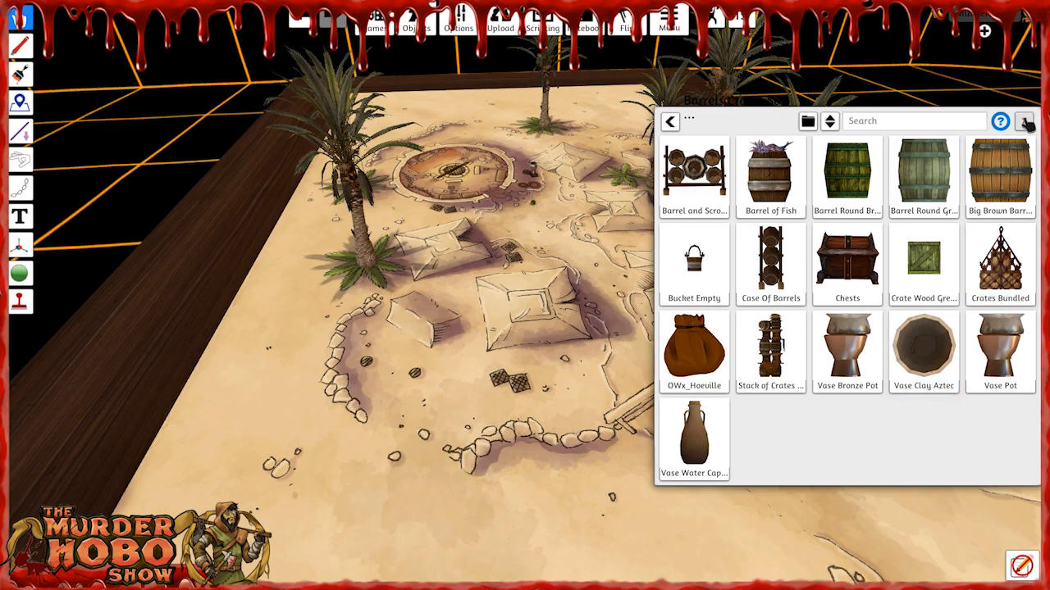
click(924, 346)
scroll(537, 195, up, 10)
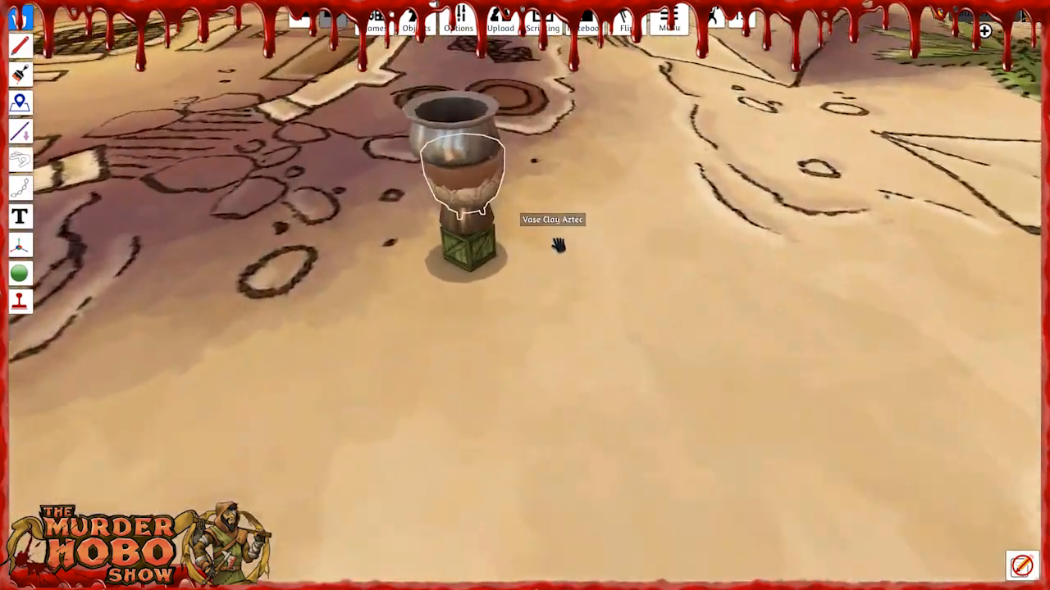
Place the clay Aztec vase on the smaller printed round pot beside the arena and scale it up.
right_drag(559, 245, 547, 262)
drag(437, 235, 412, 202)
key(w)
drag(406, 325, 384, 252)
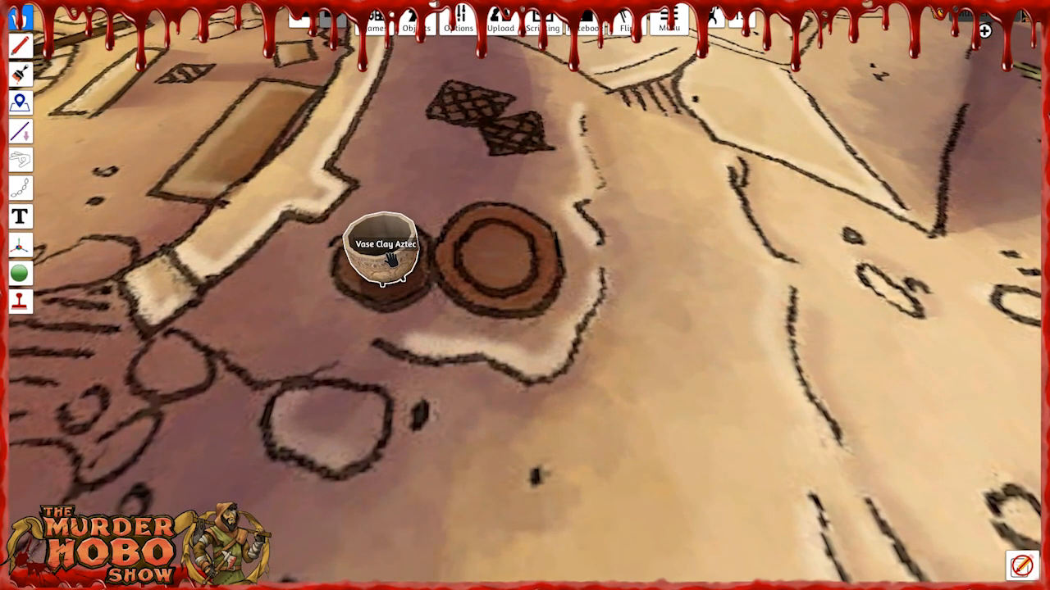
key(plus)
key(plus)
key(plus)
key(s)
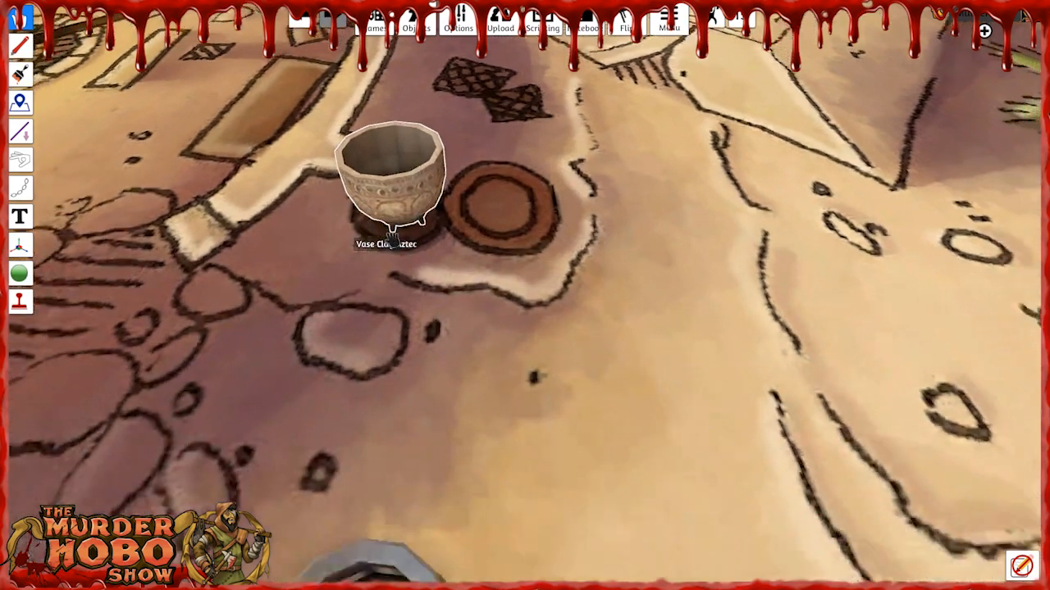
Clear the clay Aztec vase's name so it has no hover label.
key(w)
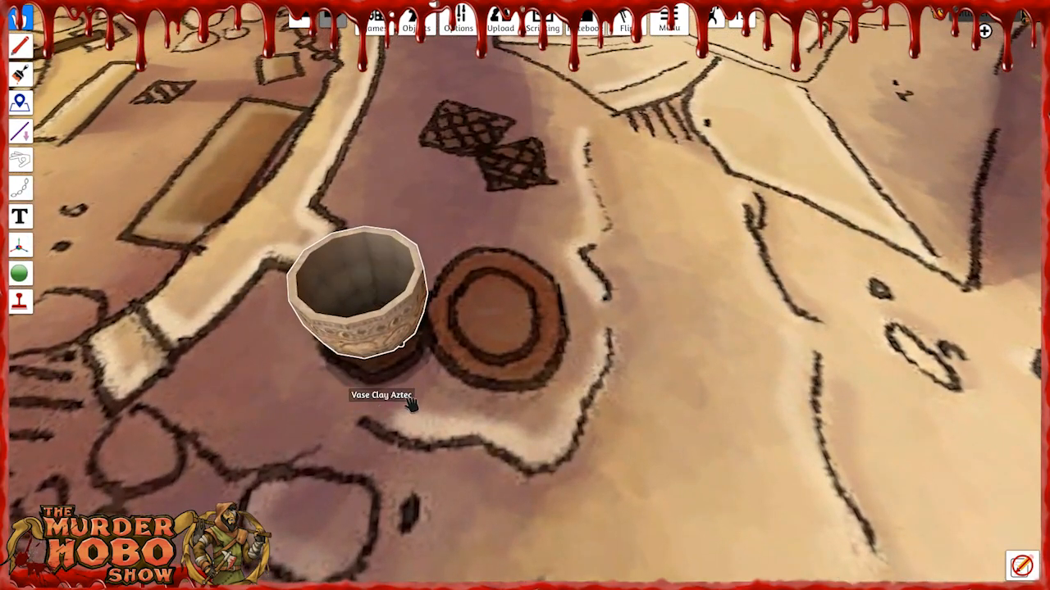
right_click(382, 326)
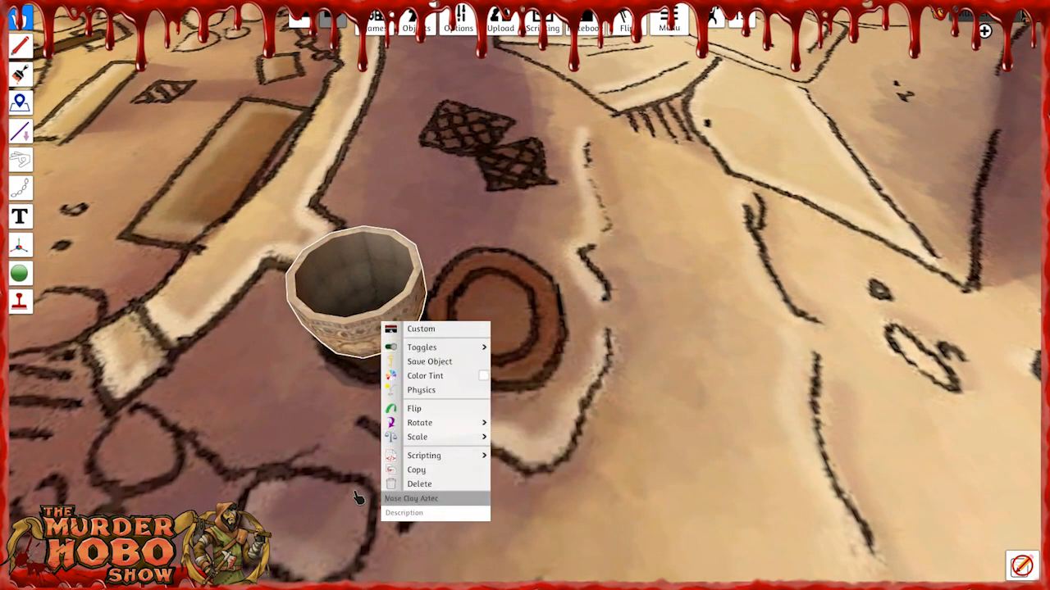
click(345, 467)
key(s)
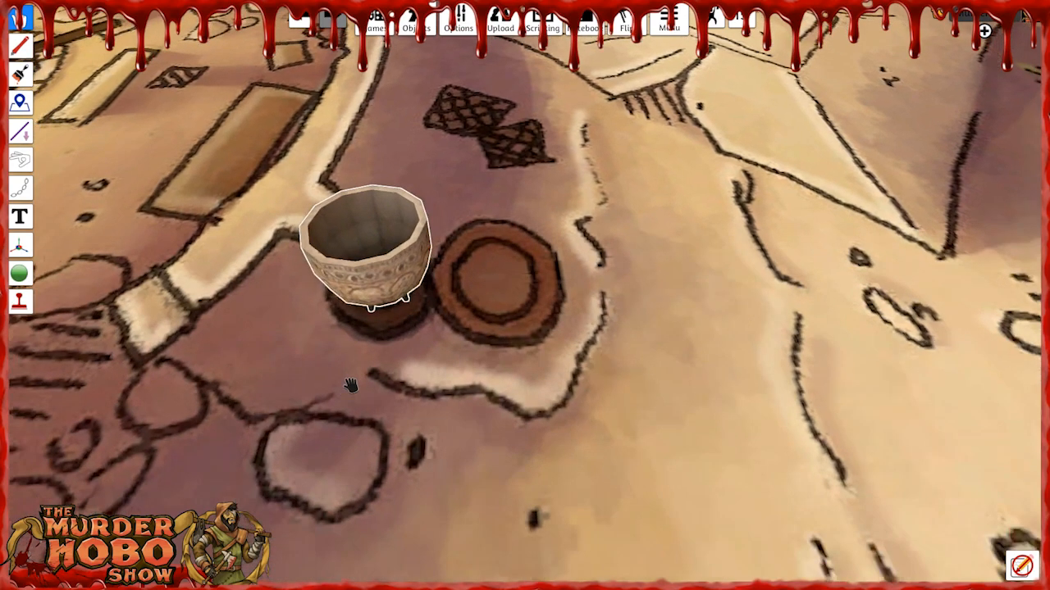
key(s)
key(s)
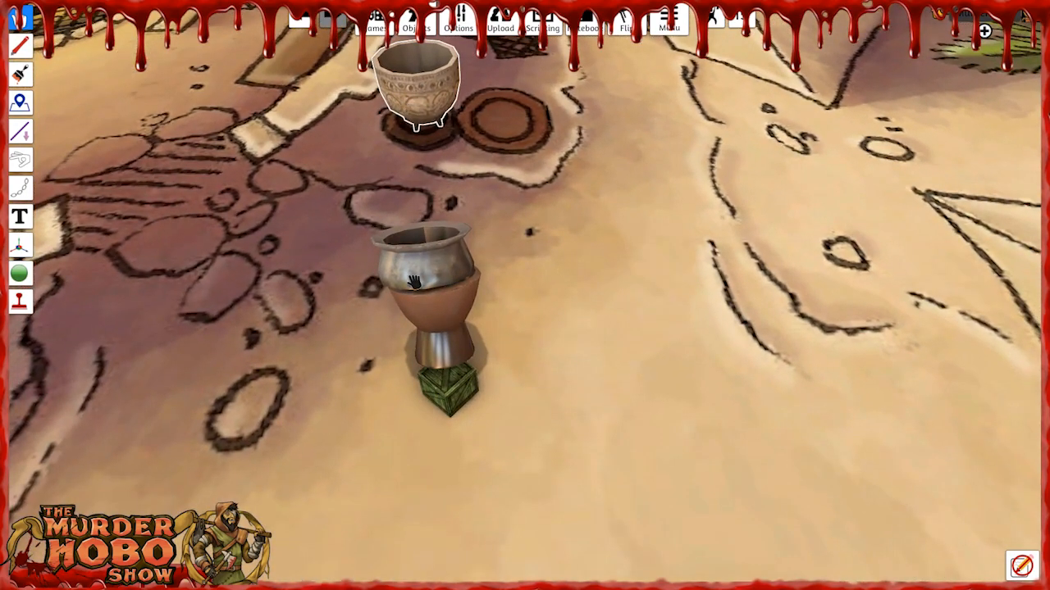
key(Delete)
key(Delete)
key(ctrl+z)
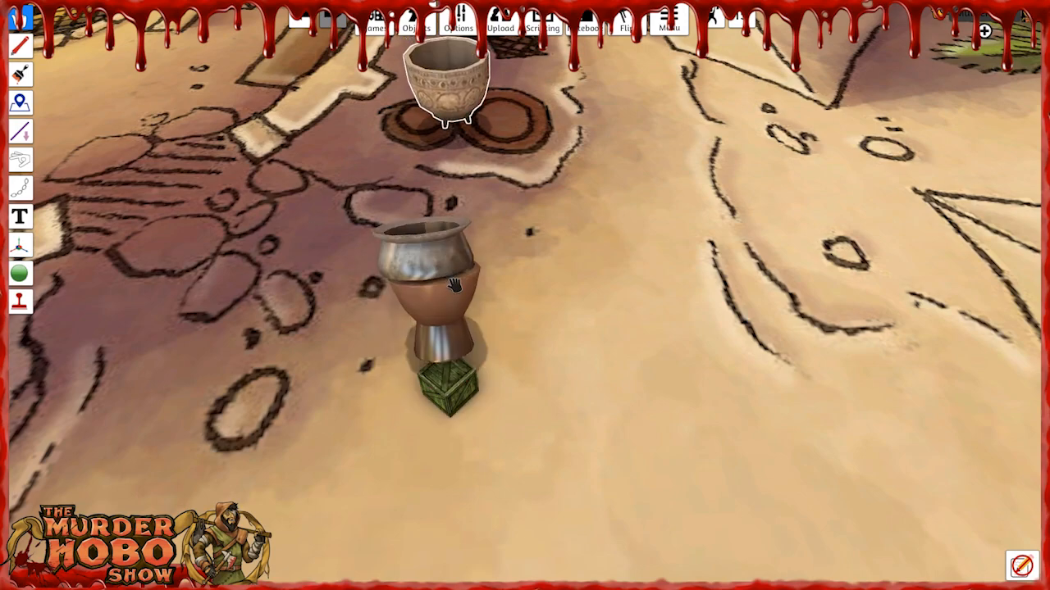
Bring the Vase Pot over beside the printed round pots and realign the clay vase on the smaller one.
drag(459, 354, 600, 336)
key(w)
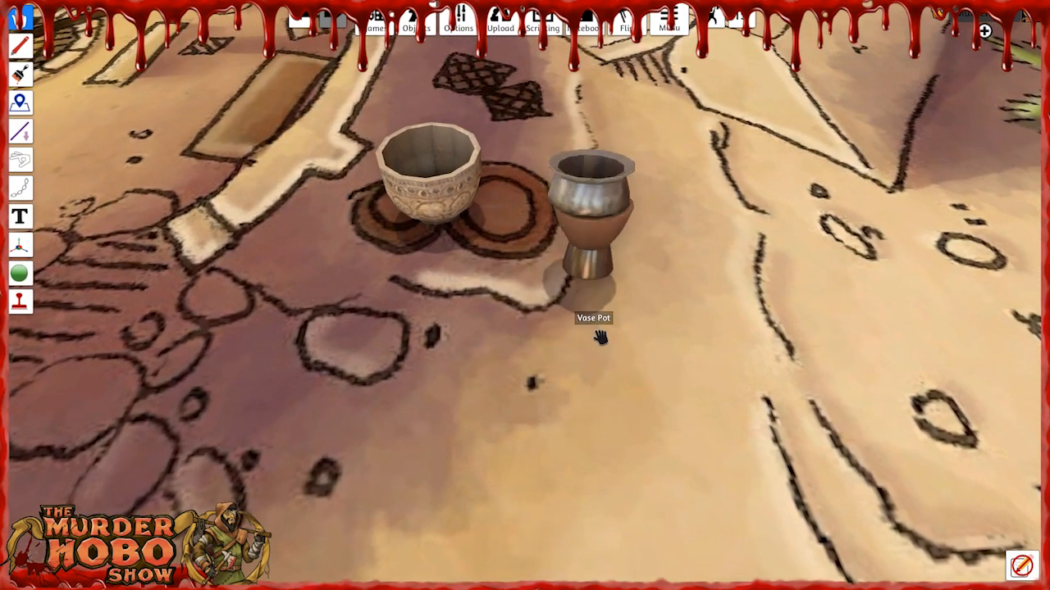
drag(440, 205, 396, 205)
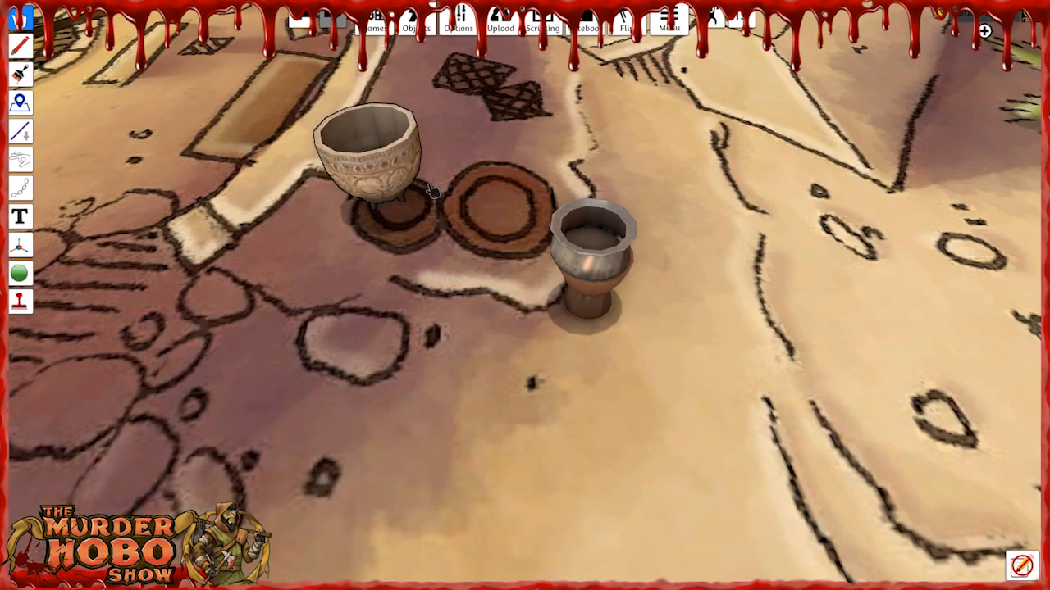
Set the Vase Pot on the larger printed round pot and scale it up until it stands taller than the clay vase.
drag(586, 267, 526, 200)
key(plus)
key(plus)
key(plus)
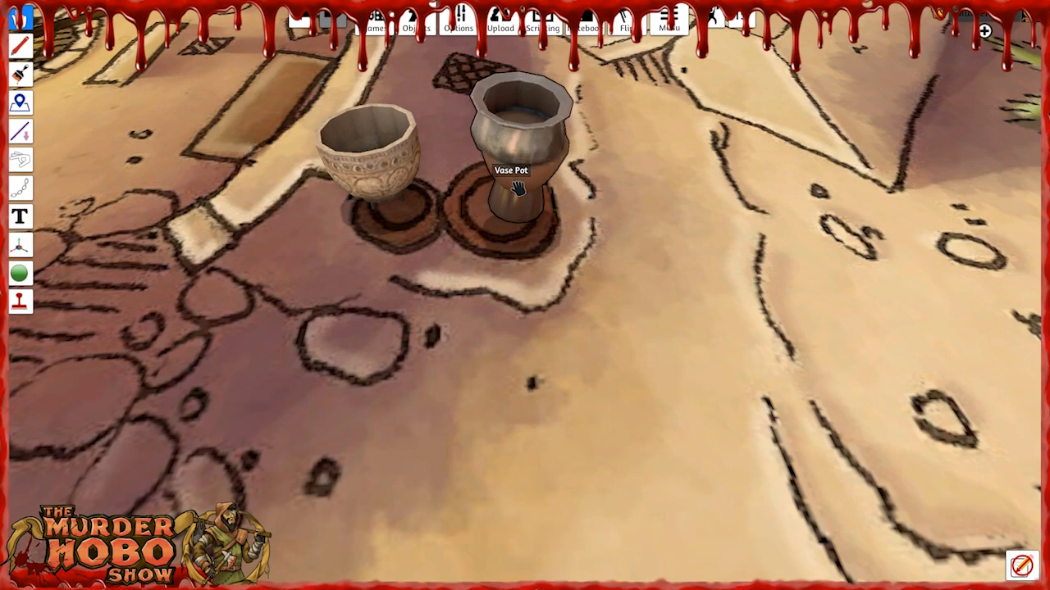
key(plus)
key(plus)
Clear the Vase Pot's name and nudge it closer to the clay vase on its printed circle.
right_click(520, 191)
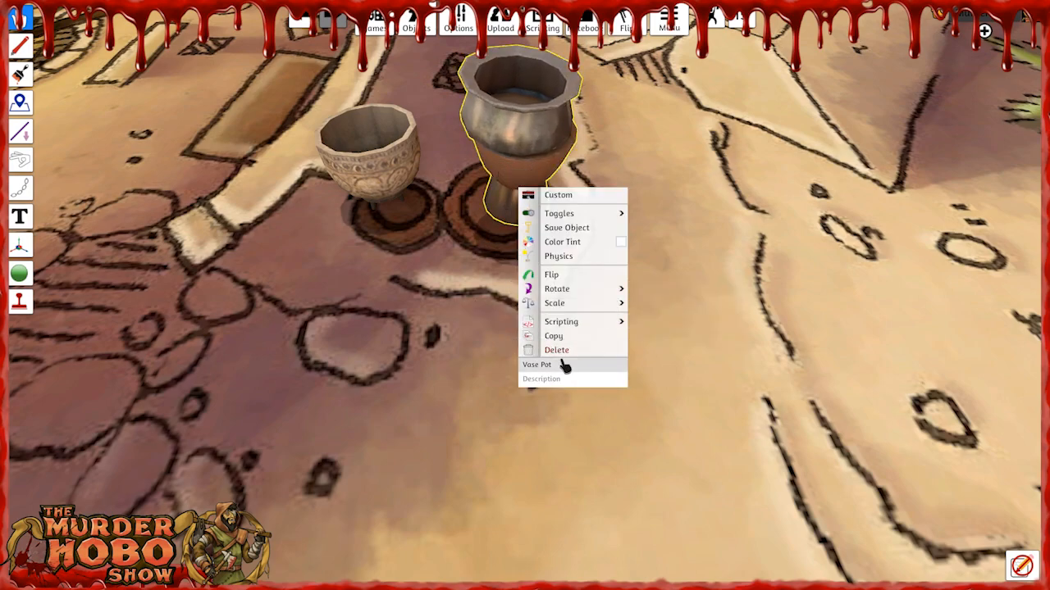
key(BackSpace)
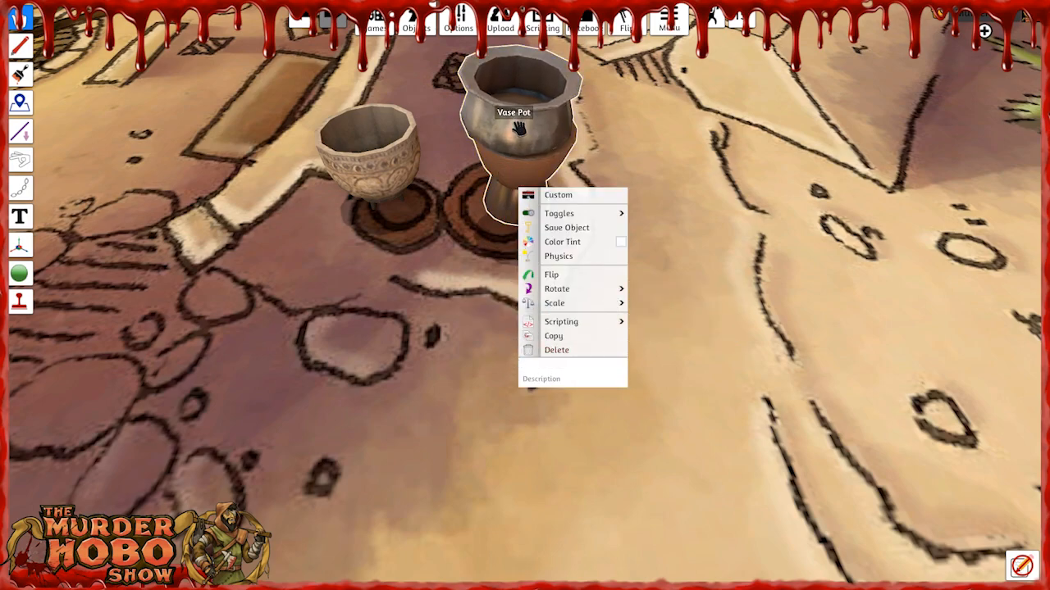
drag(518, 127, 498, 163)
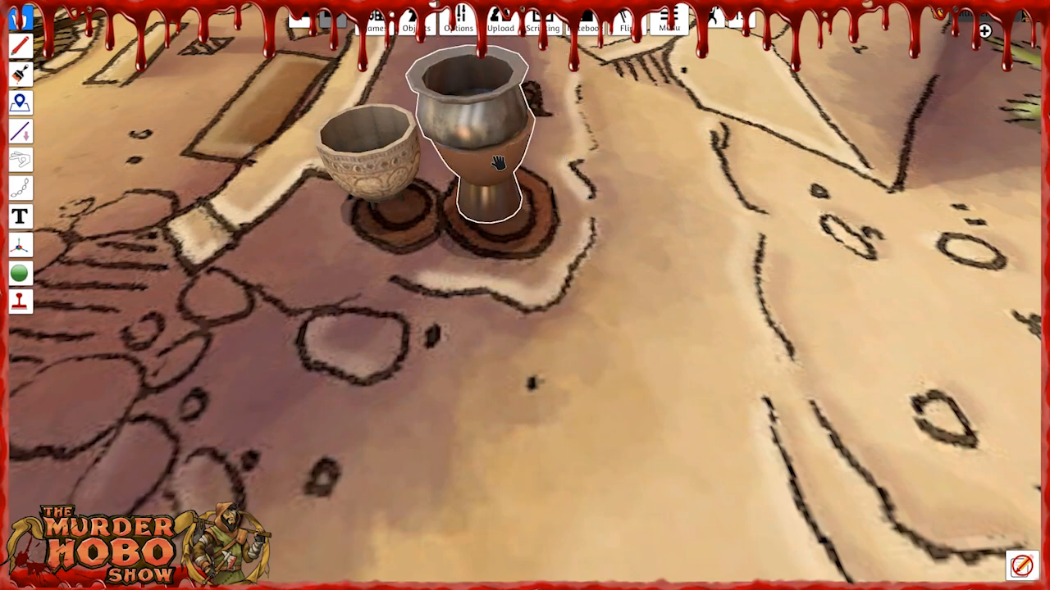
Move the green wood crate onto the open sand away from the pots and clear its name.
key(s)
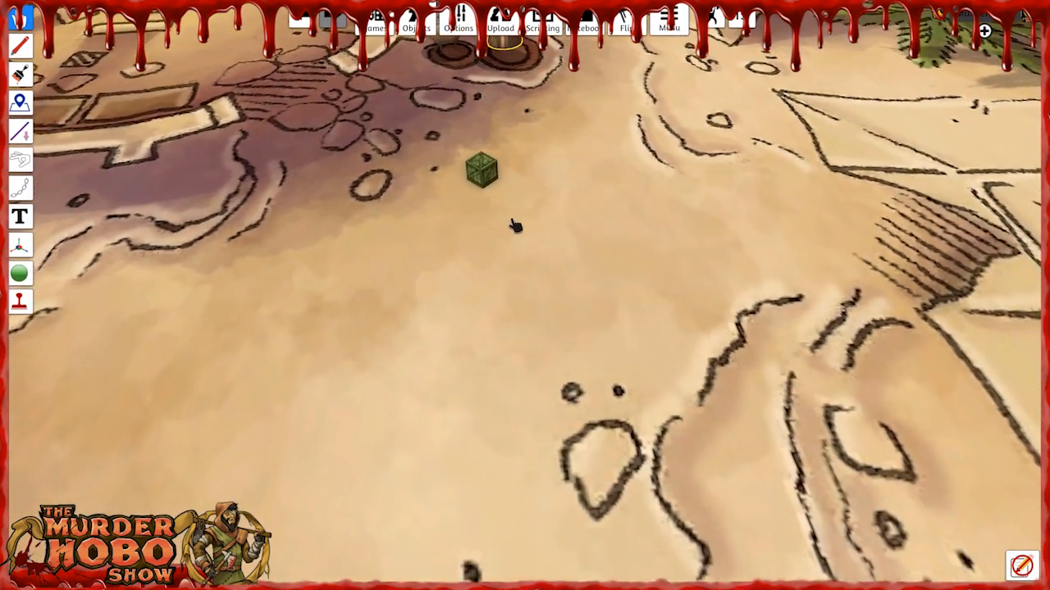
drag(487, 175, 462, 239)
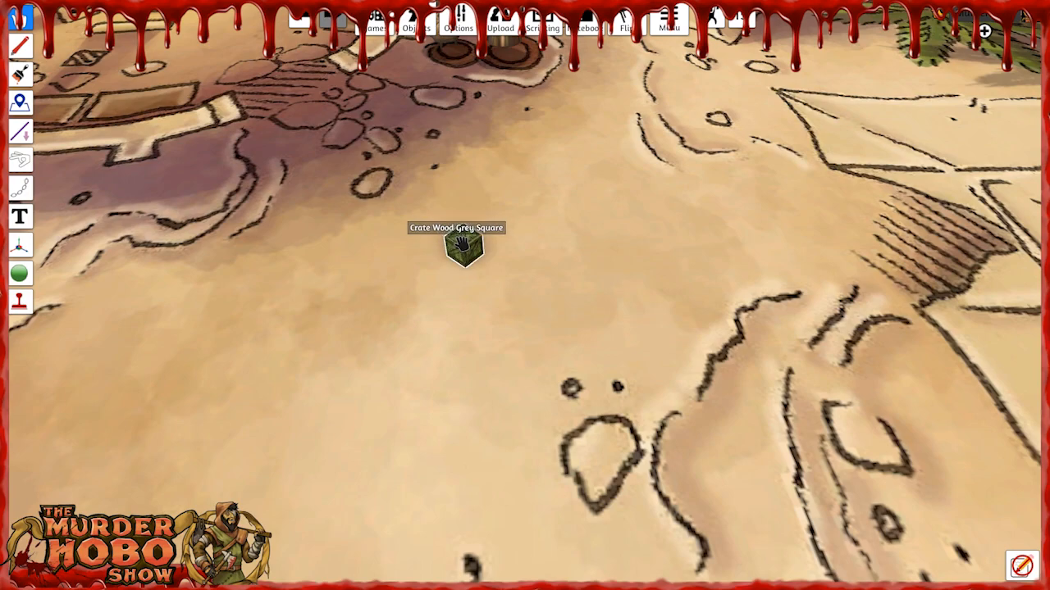
right_click(461, 240)
drag(544, 421, 418, 421)
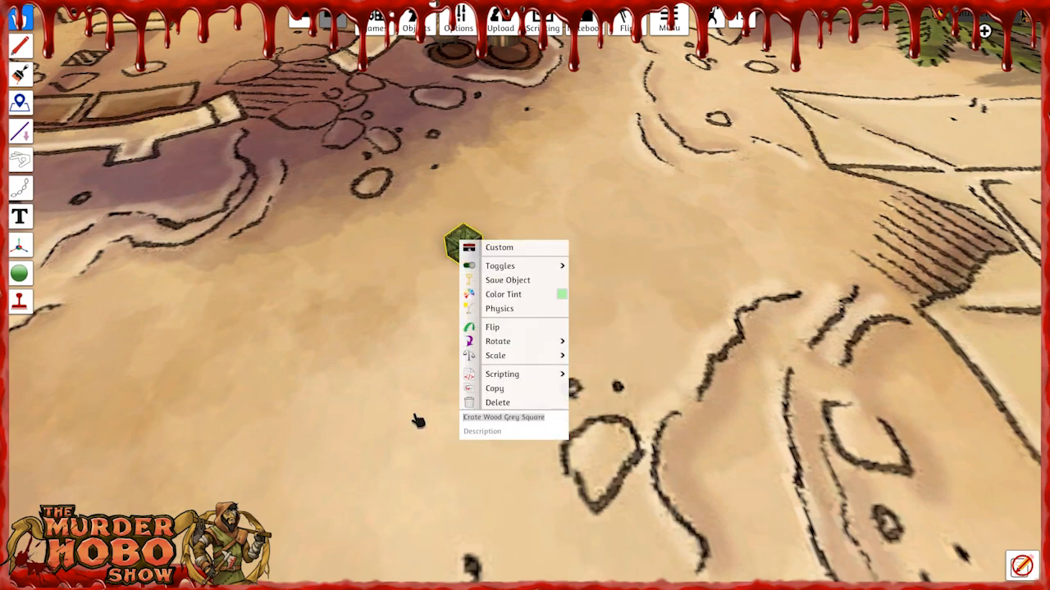
click(410, 399)
Change the crate's color tint from green to a brownish orange.
right_click(474, 243)
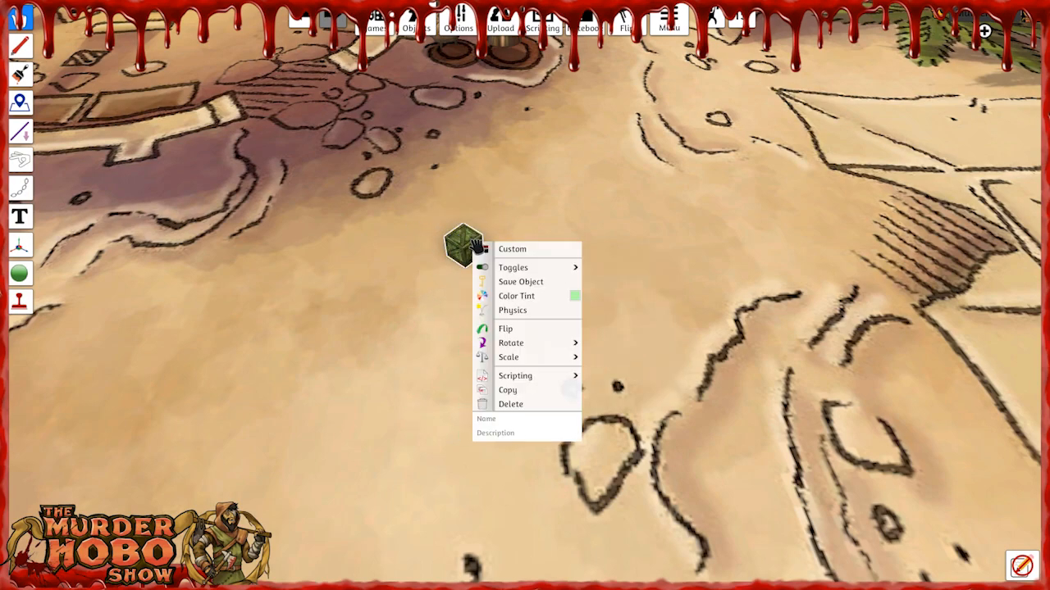
click(577, 297)
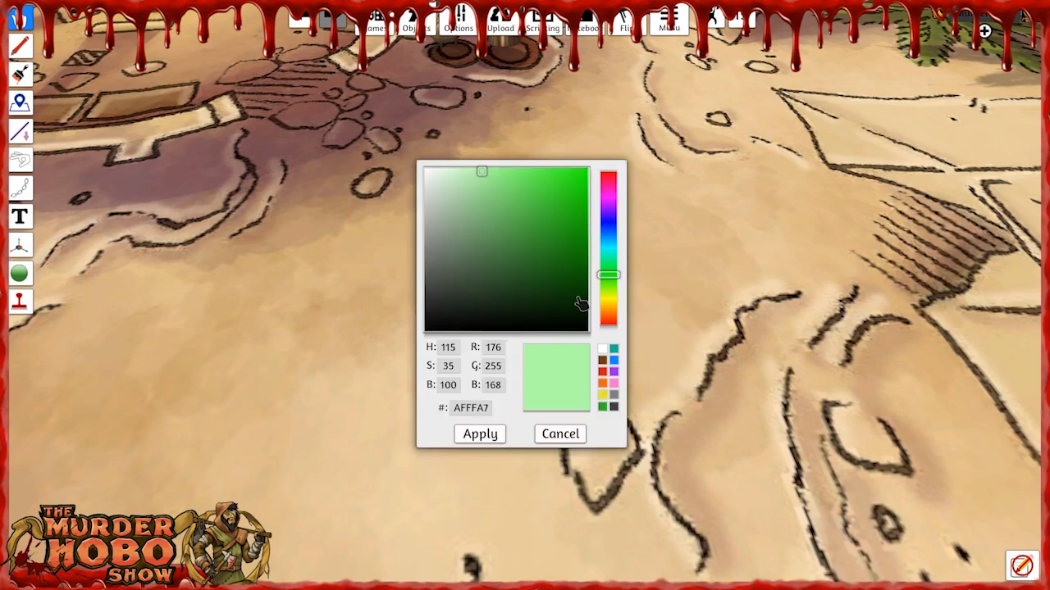
click(563, 234)
click(479, 434)
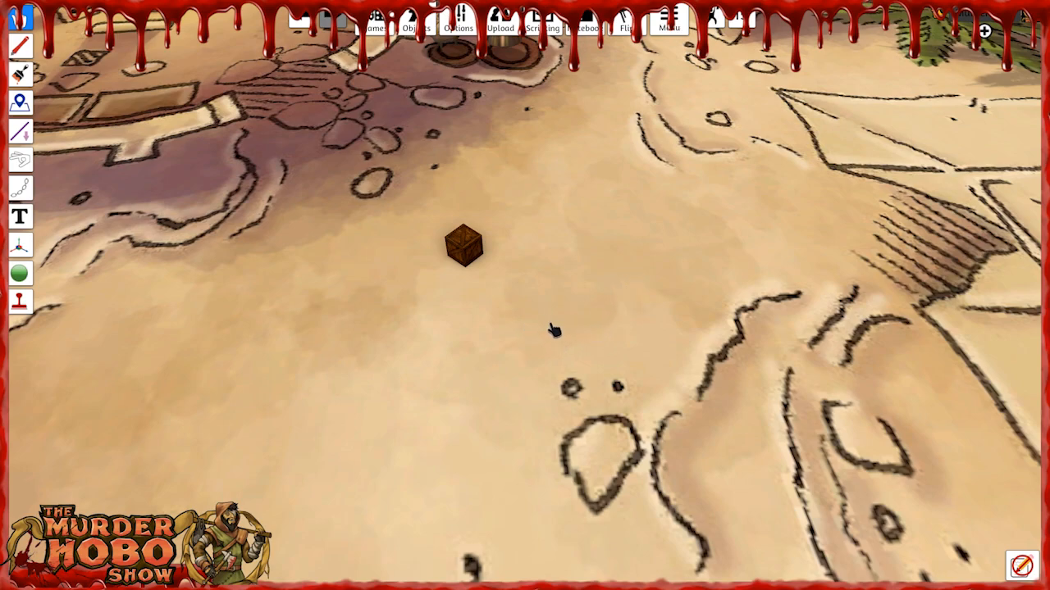
Scale up the brown crate on the open sand by three increments.
key(plus)
key(plus)
key(plus)
key(plus)
key(plus)
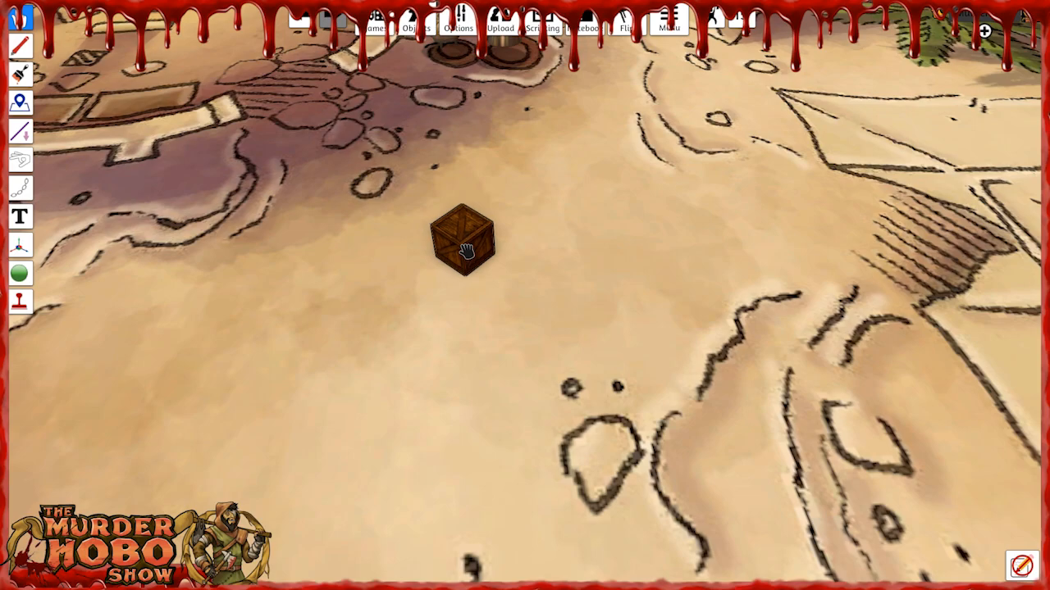
Place the brown crate on the printed crate just outside the circular ring wall and scale it up three increments.
scroll(453, 278, down, 3)
right_drag(513, 319, 485, 295)
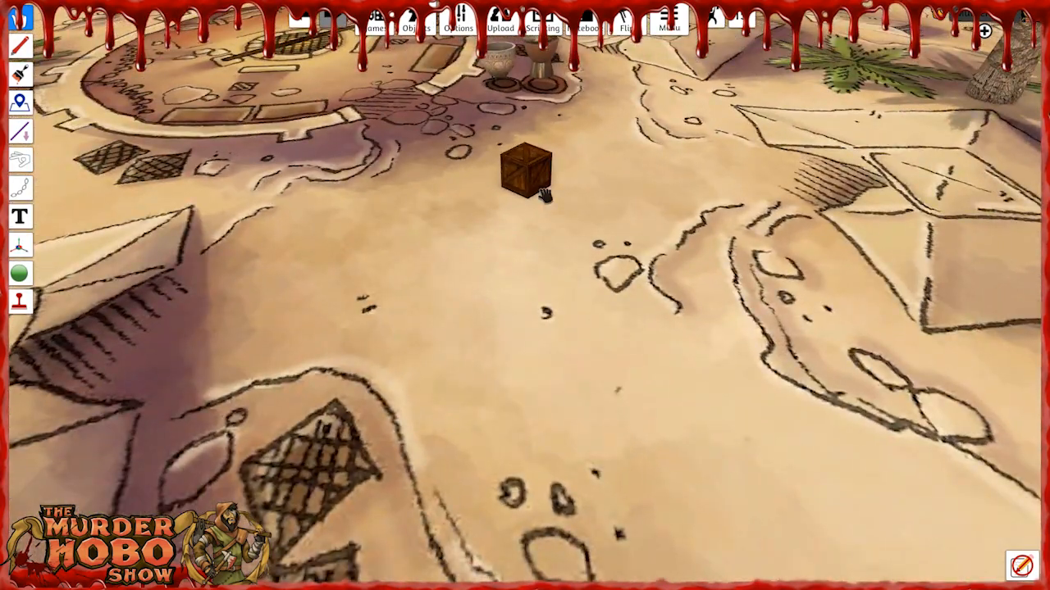
right_drag(544, 195, 653, 258)
drag(653, 258, 681, 257)
key(plus)
key(plus)
key(plus)
key(plus)
key(plus)
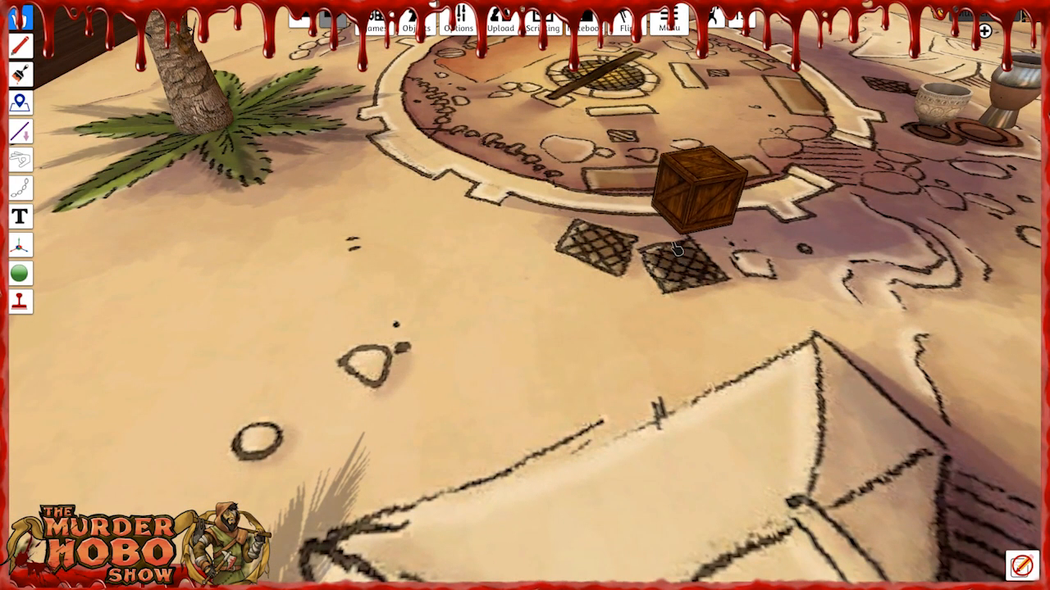
drag(681, 253, 685, 246)
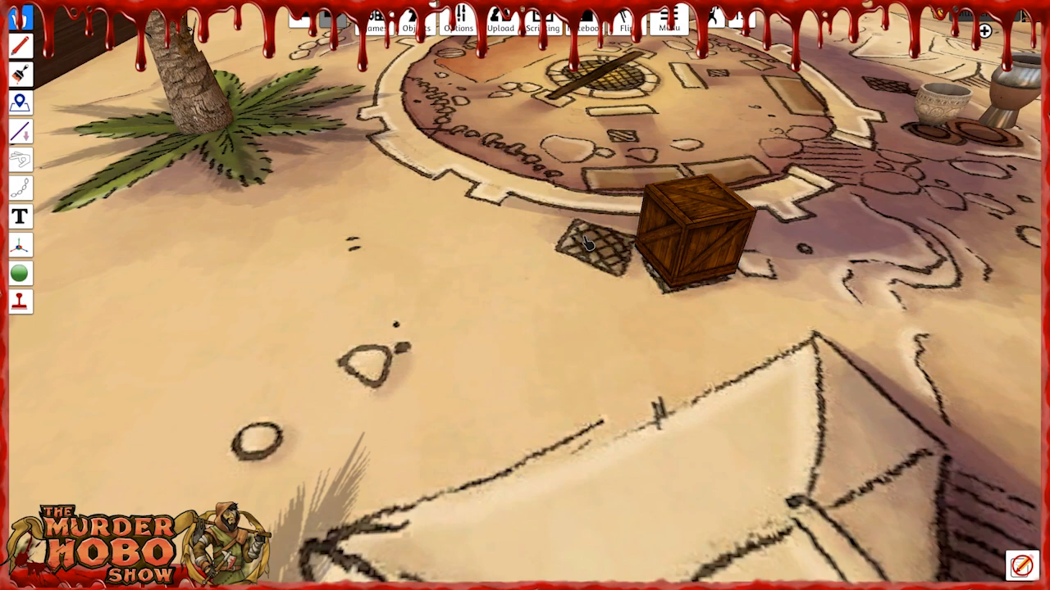
Paste a second large crate and set it on the neighbouring printed crate beside the ring wall.
key(ctrl+v)
drag(431, 227, 578, 206)
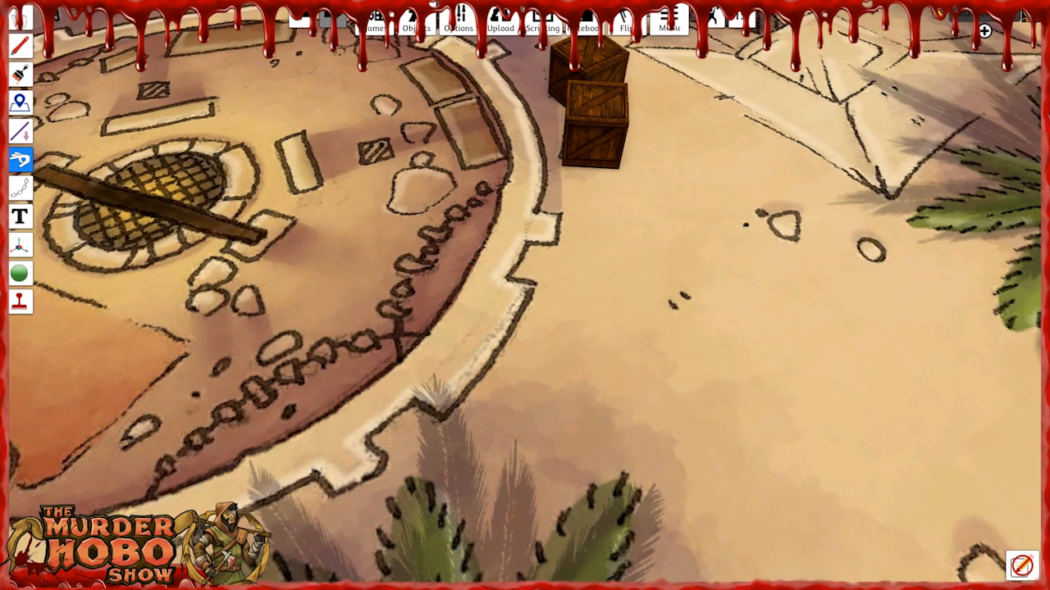
click(20, 25)
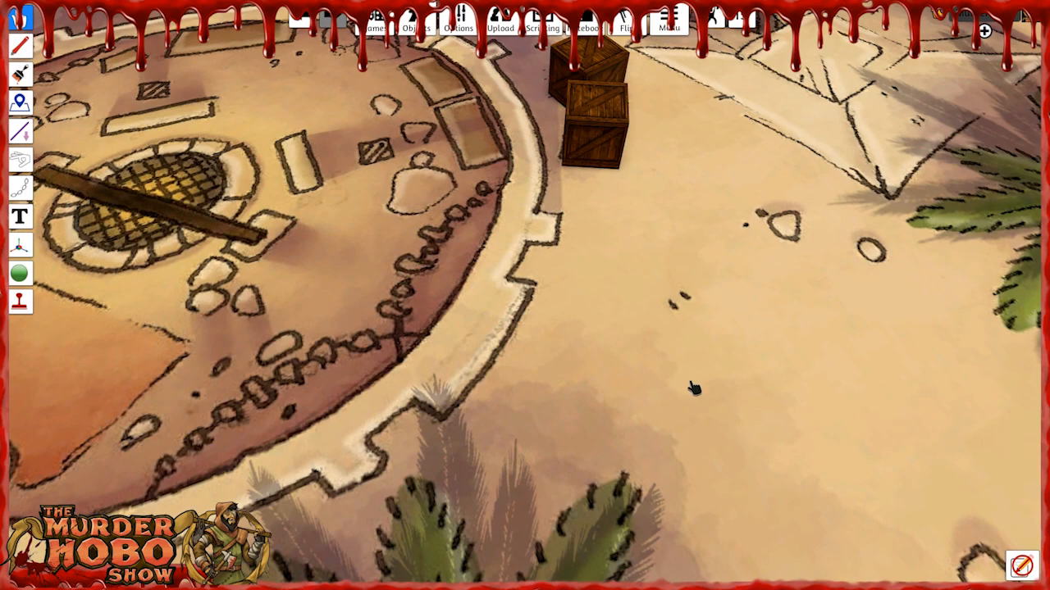
right_drag(619, 206, 636, 178)
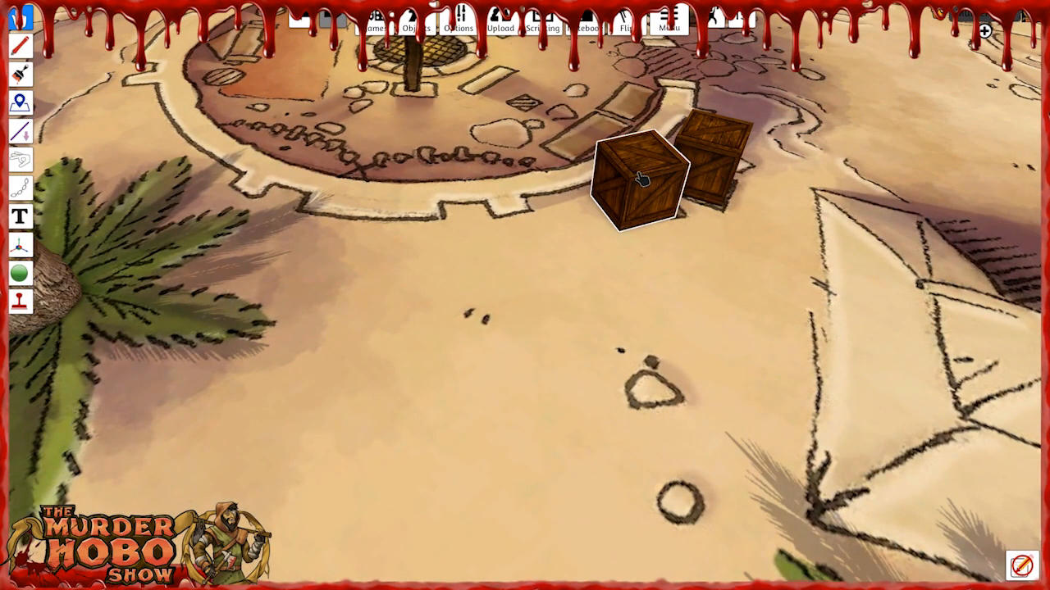
Paste another crate at the two printed crates near the pots and shift it to the tent side of them.
right_drag(694, 300, 313, 251)
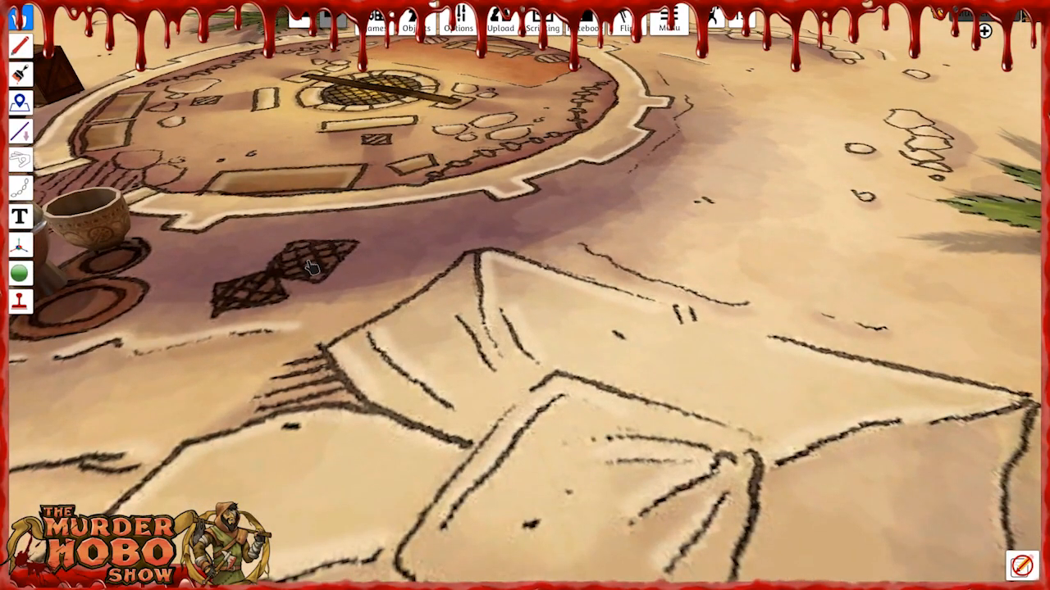
key(ctrl+v)
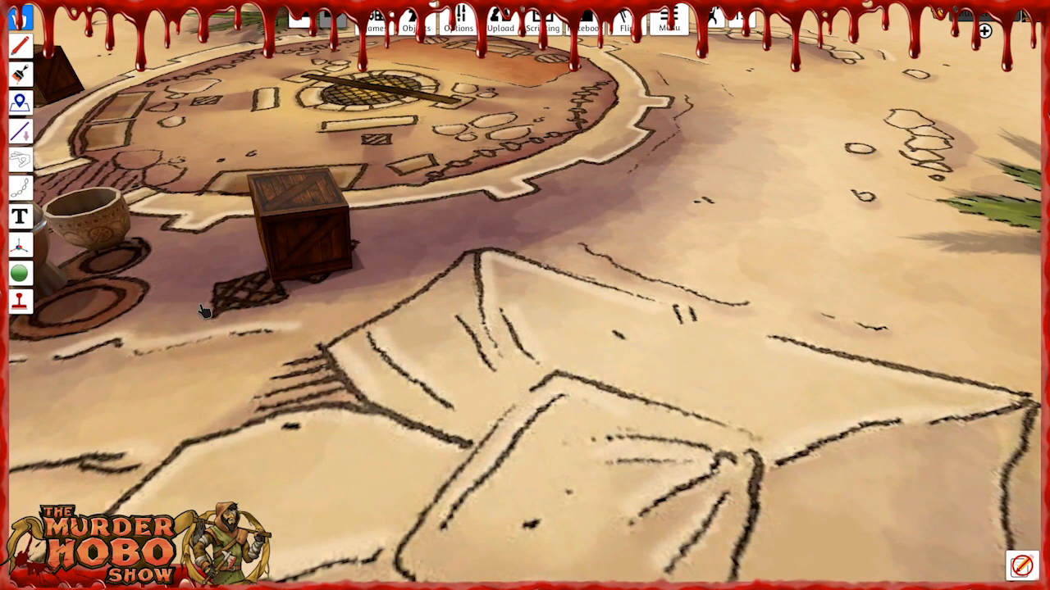
drag(300, 246, 321, 250)
right_drag(421, 283, 486, 238)
right_drag(394, 342, 359, 349)
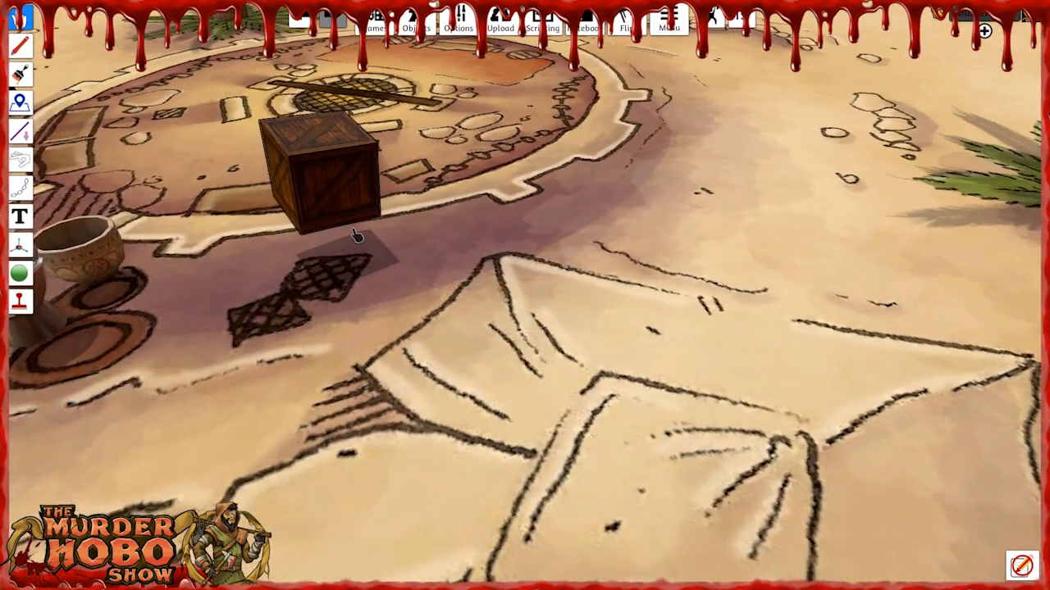
drag(349, 235, 484, 242)
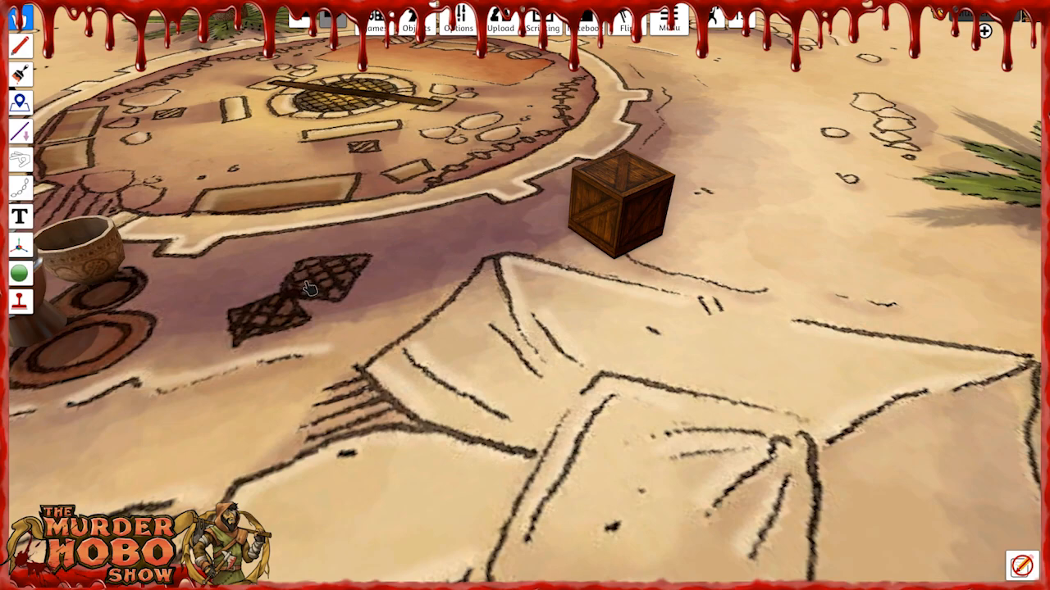
drag(574, 234, 323, 285)
mouse_move(459, 321)
right_down()
mouse_move(525, 314)
mouse_move(559, 282)
mouse_move(484, 327)
mouse_move(447, 313)
right_up()
drag(370, 276, 428, 245)
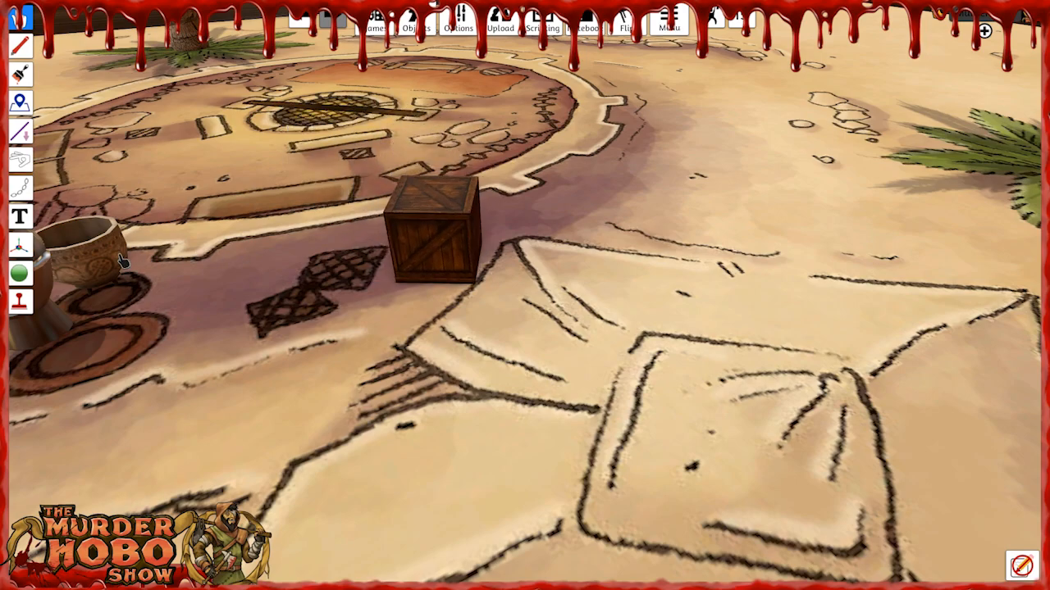
Move the metal vase and clay bowl aside onto the tent, and place the crate on the farther printed crate.
drag(51, 300, 741, 246)
right_drag(640, 367, 663, 369)
drag(442, 336, 738, 361)
drag(621, 232, 576, 260)
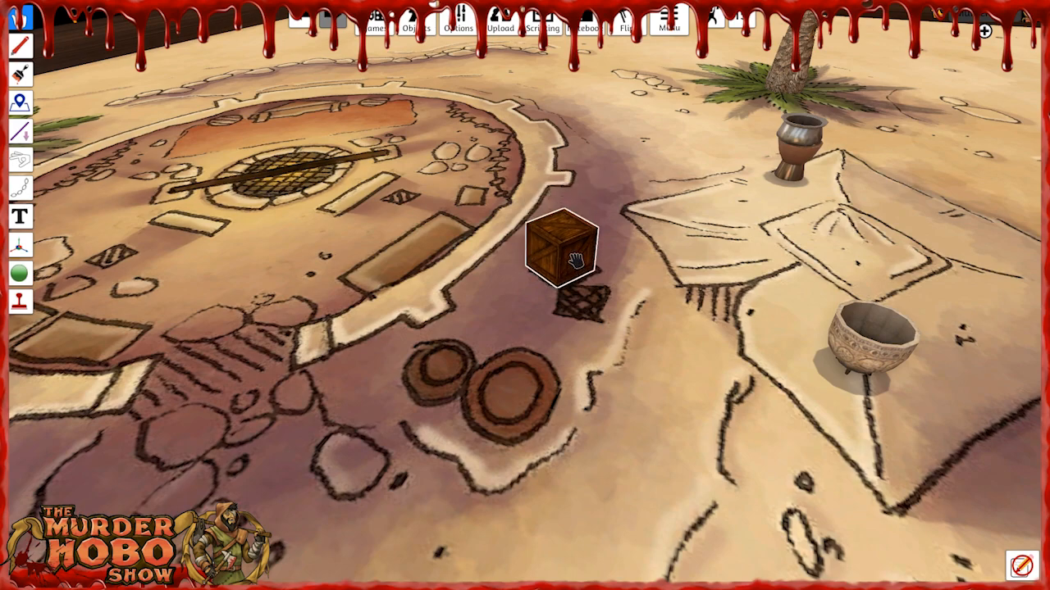
Paste a crate onto the adjacent printed crate and scale it down three increments.
key(ctrl+v)
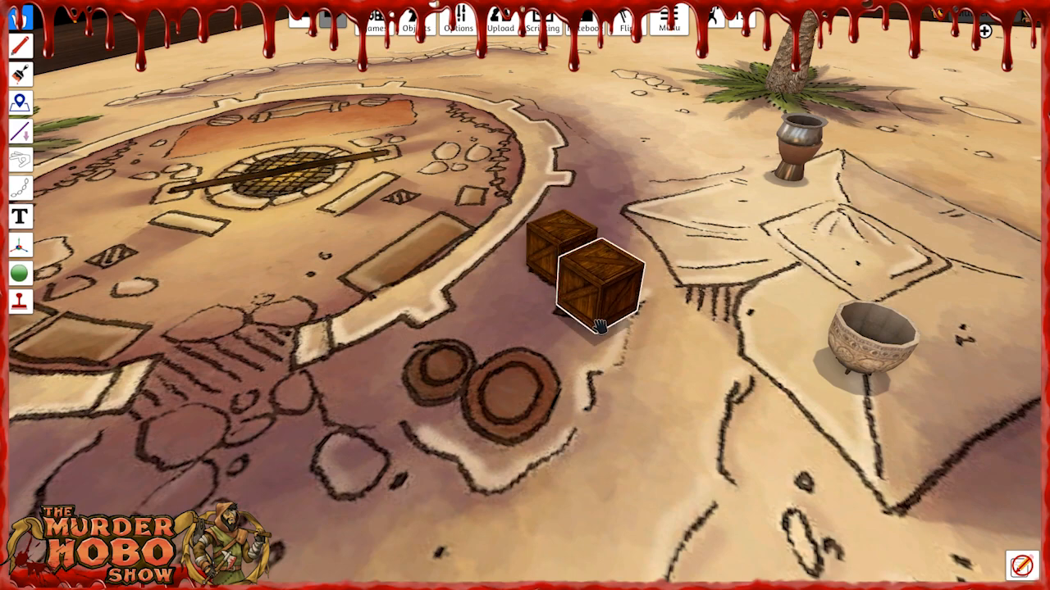
key(minus)
key(minus)
key(minus)
key(minus)
key(minus)
drag(606, 315, 601, 311)
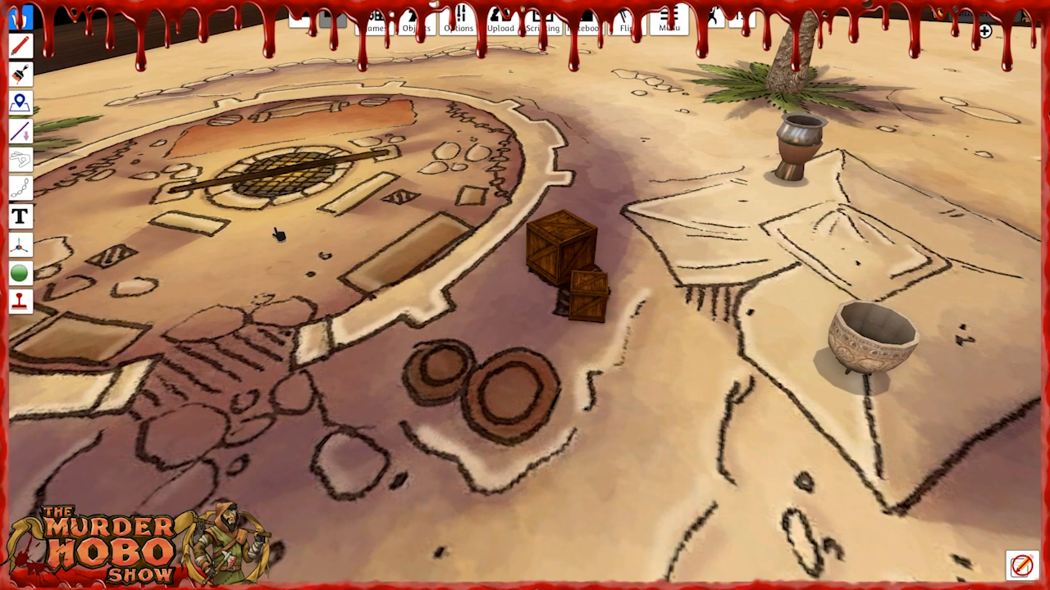
Nudge the small crate into place against the larger one with the Flick tool.
click(21, 160)
drag(585, 312, 608, 324)
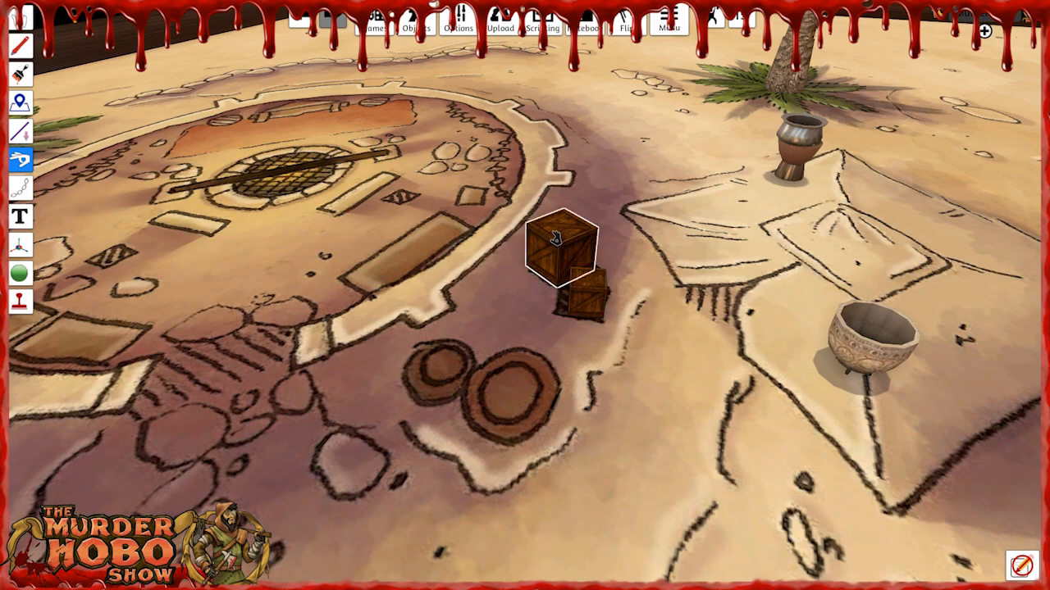
right_drag(474, 316, 484, 314)
key(a)
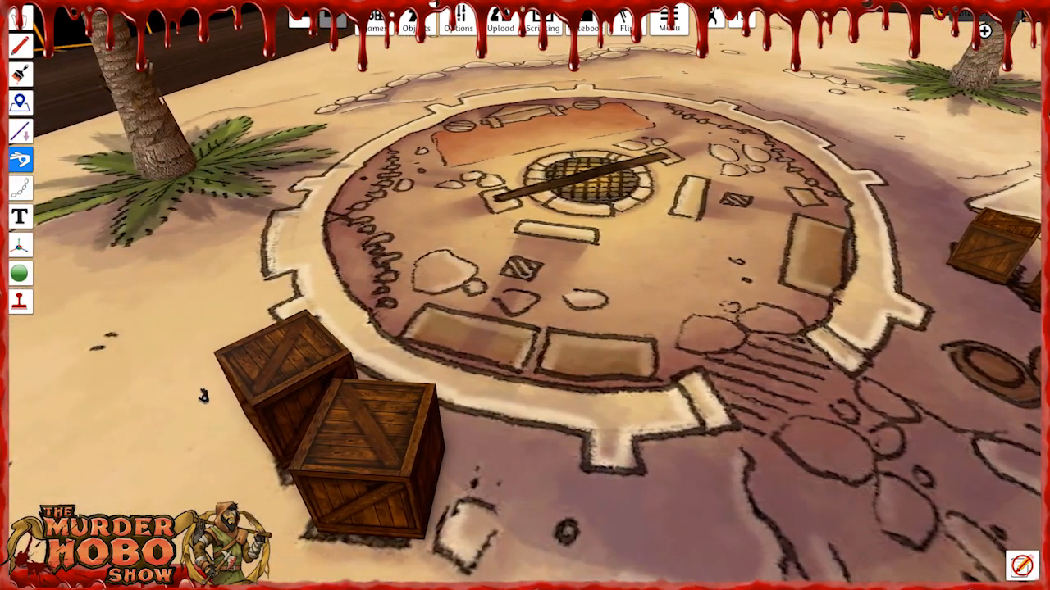
key(d)
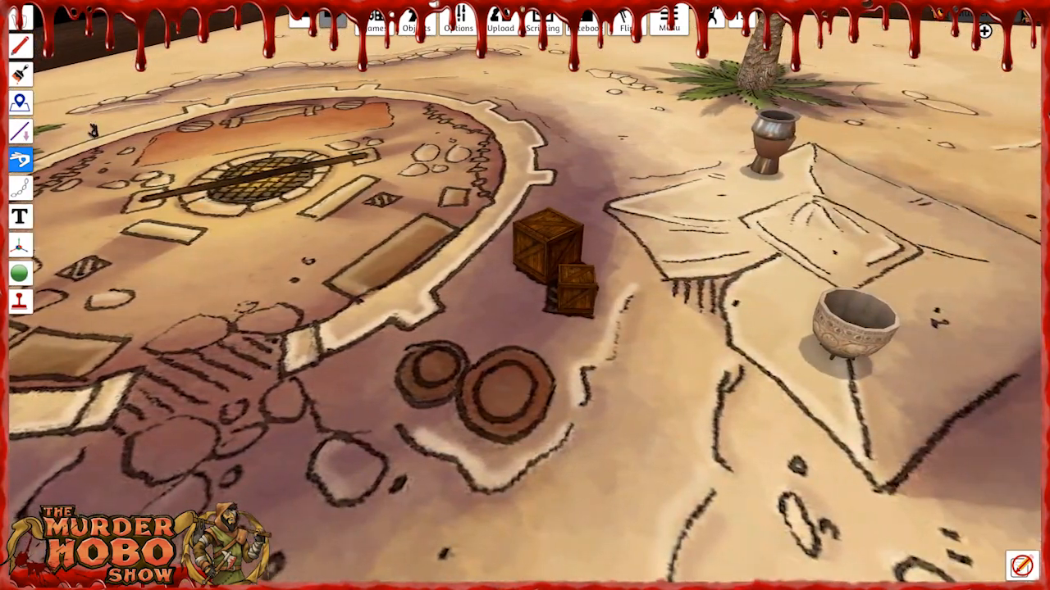
Move the metal vase back onto the small printed circle and set the clay bowl beside the large one.
click(20, 18)
drag(768, 152, 417, 353)
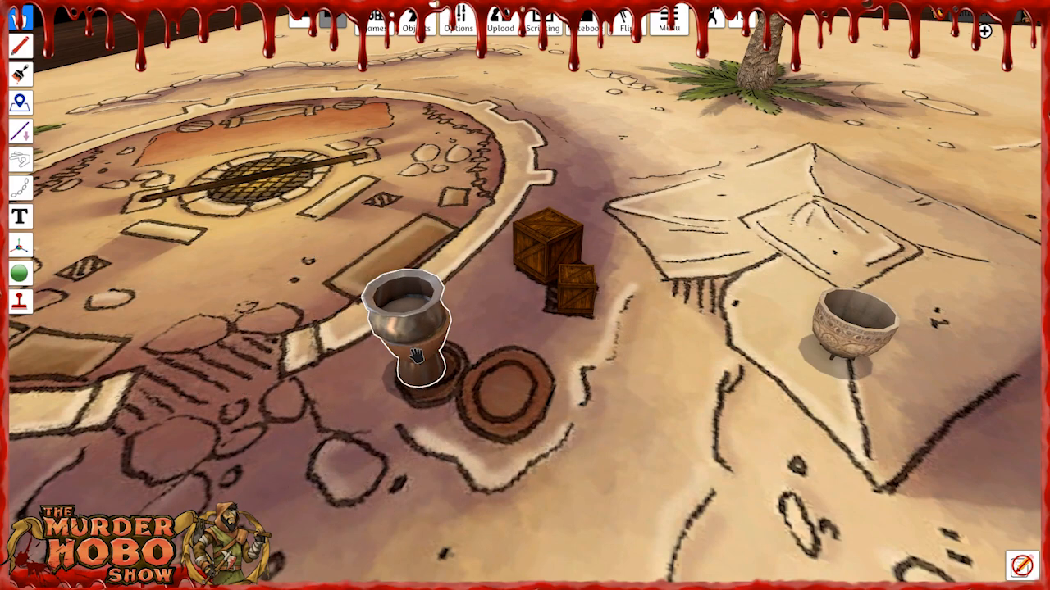
drag(853, 328, 517, 324)
drag(539, 421, 601, 423)
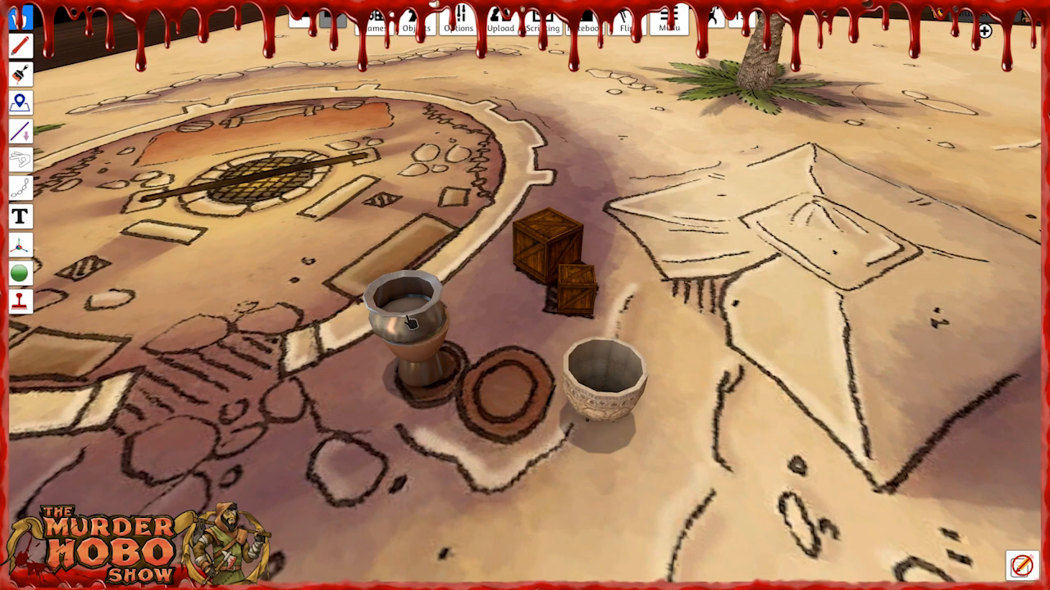
drag(584, 370, 617, 422)
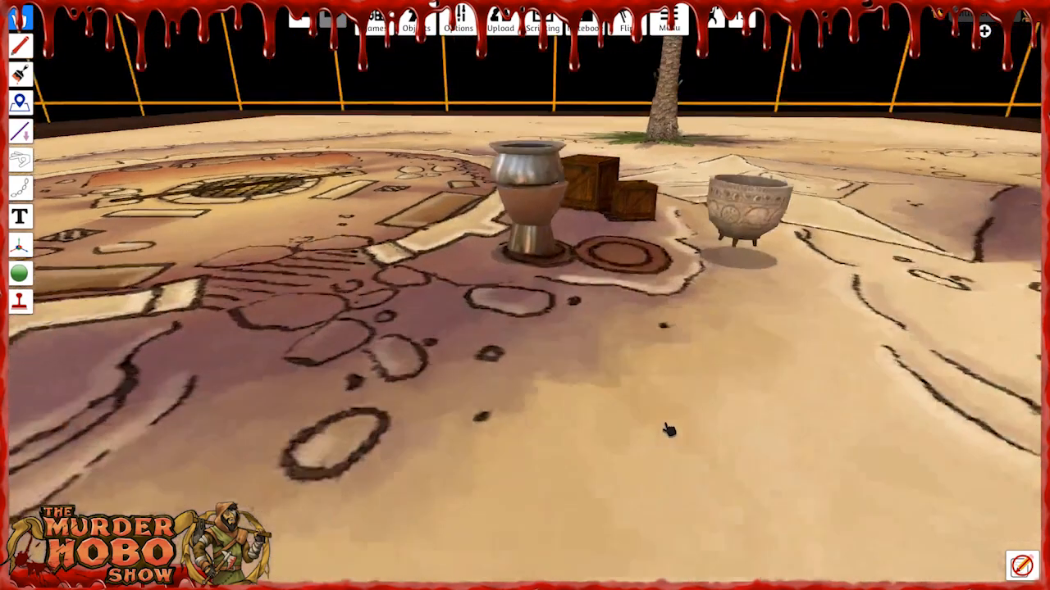
mouse_move(669, 429)
right_down()
mouse_move(669, 407)
mouse_move(659, 429)
right_up()
key(d)
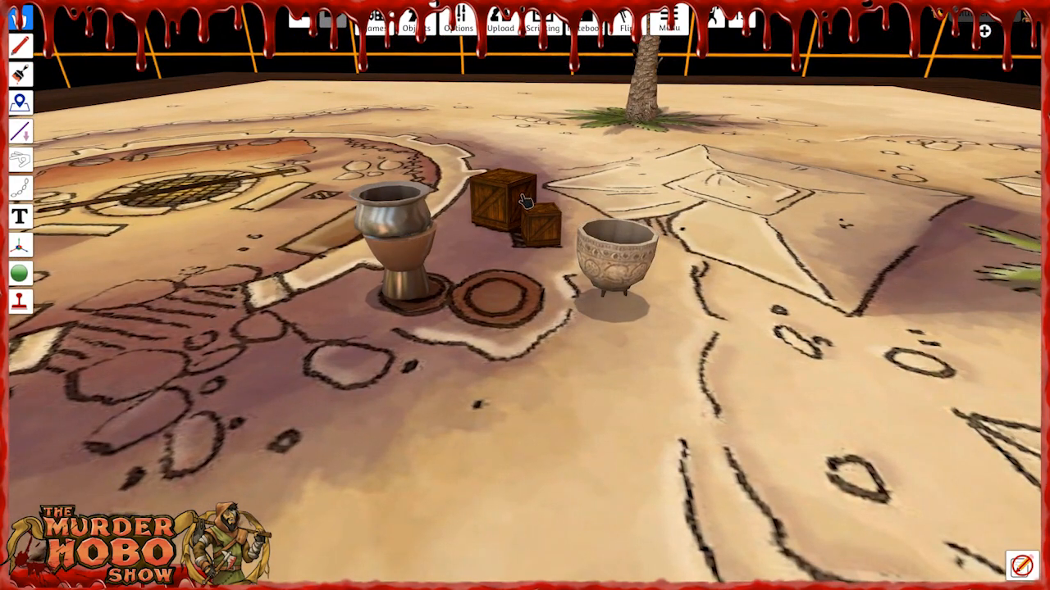
Move the metal vase out onto the open sand and try the clay bowl over the large printed circle.
drag(400, 271, 185, 496)
drag(609, 280, 520, 265)
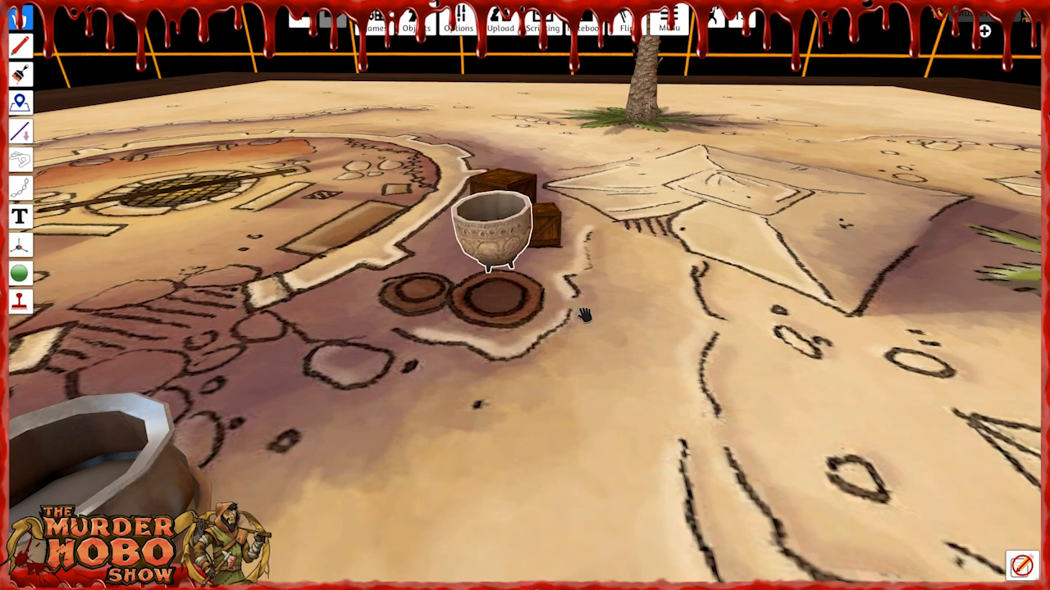
right_drag(588, 325, 583, 268)
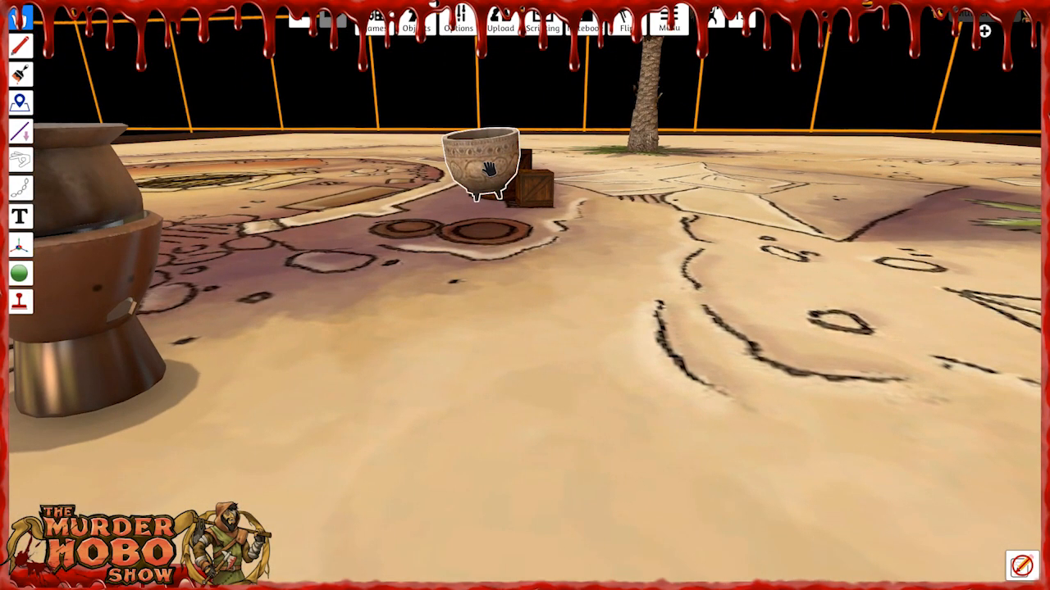
scroll(488, 258, up, 5)
drag(498, 238, 429, 241)
scroll(460, 263, down, 1)
Move the clay bowl away from the printed circles to the sand beside the tent.
key(Delete)
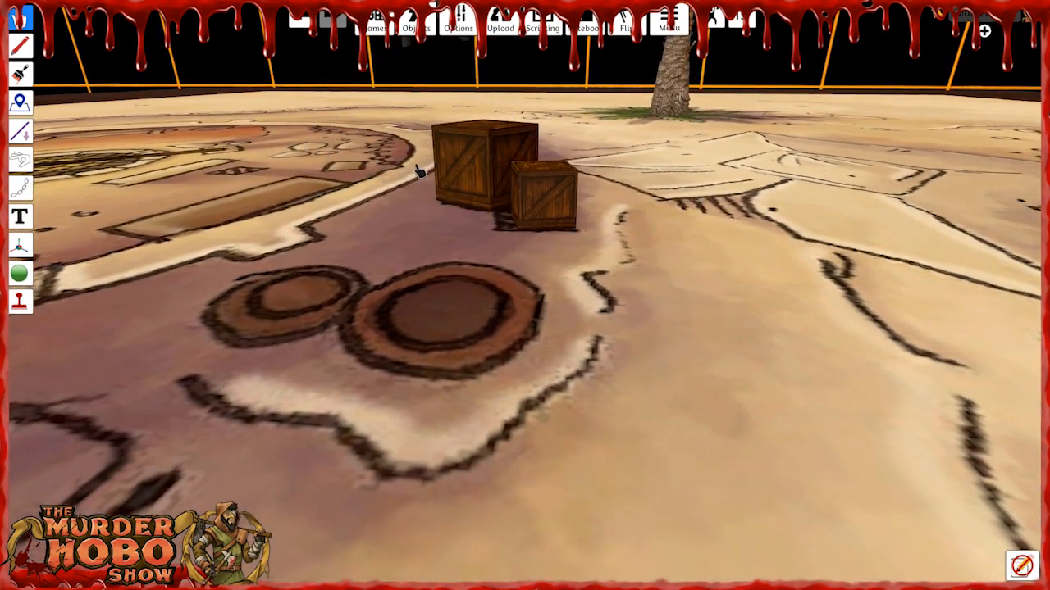
key(d)
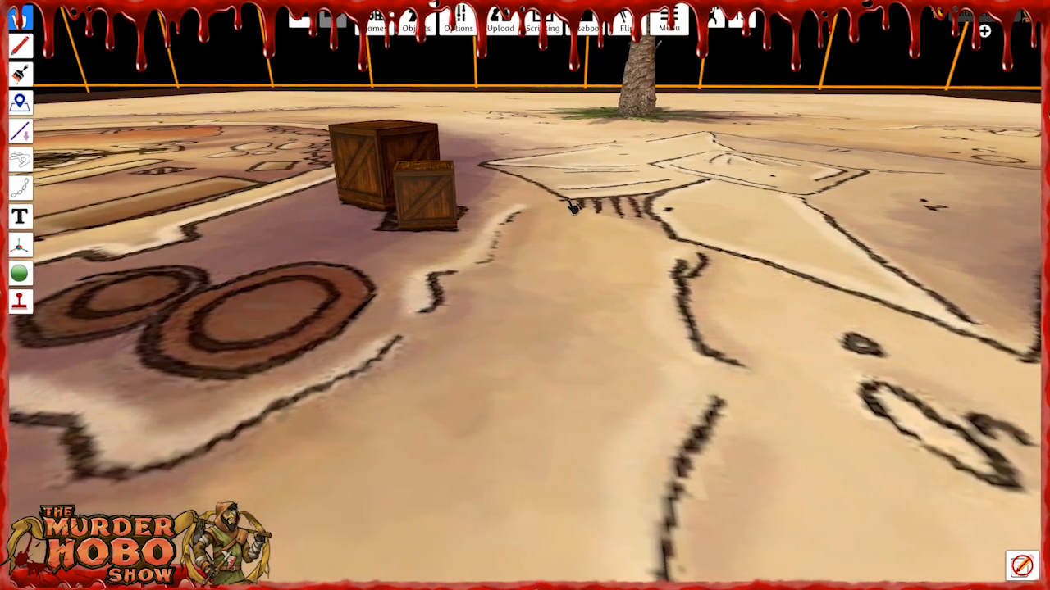
scroll(510, 386, down, 4)
scroll(517, 415, down, 3)
right_drag(517, 415, 569, 436)
scroll(574, 422, up, 3)
drag(635, 319, 584, 249)
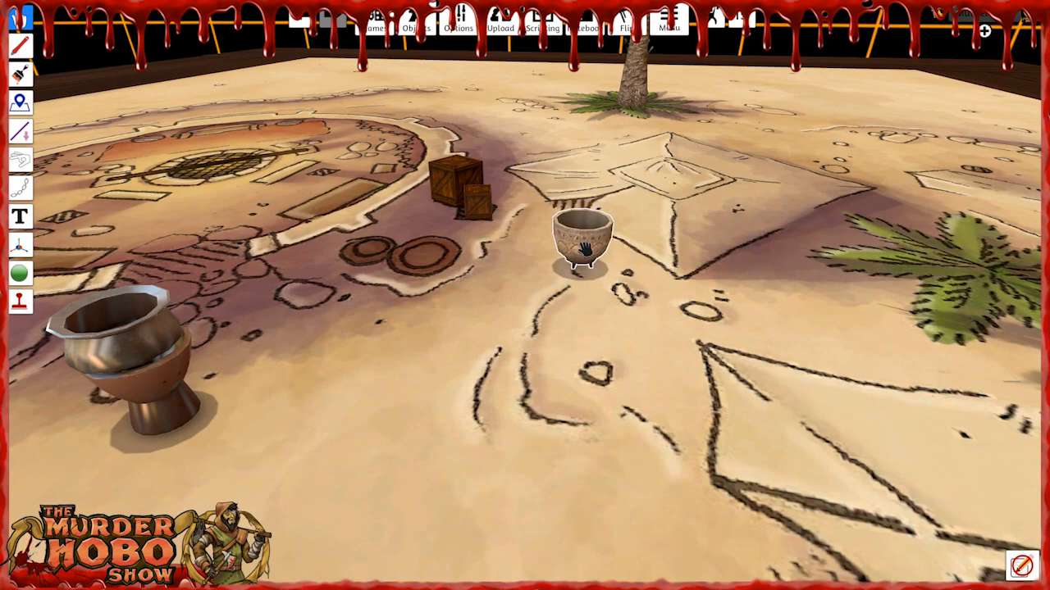
Use the Gizmo's move mode to slide the clay bowl from beside the tent onto the large printed circle.
click(20, 245)
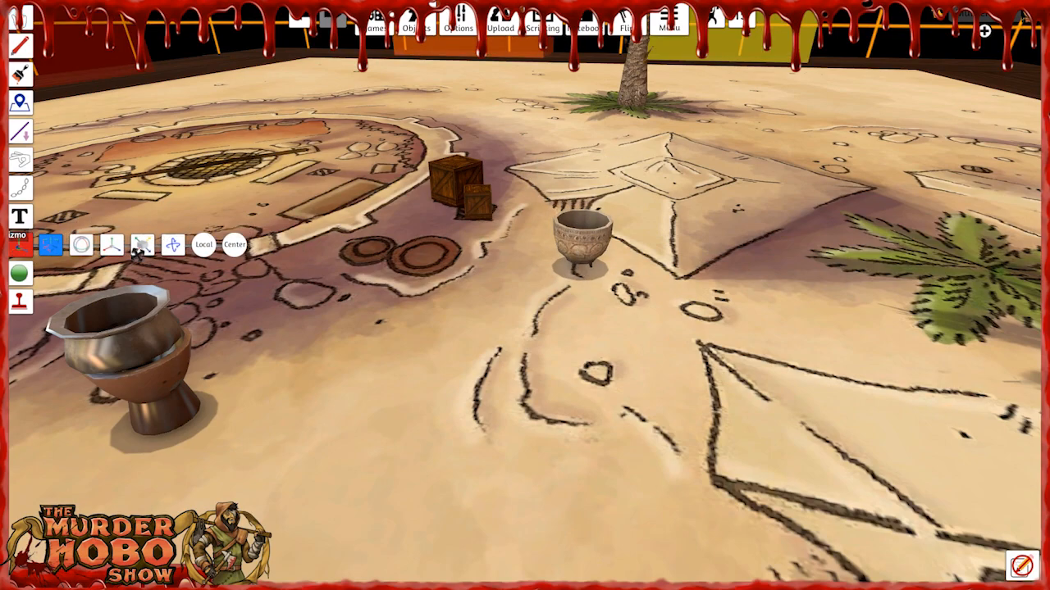
click(580, 245)
right_drag(690, 287, 529, 330)
key(w)
key(a)
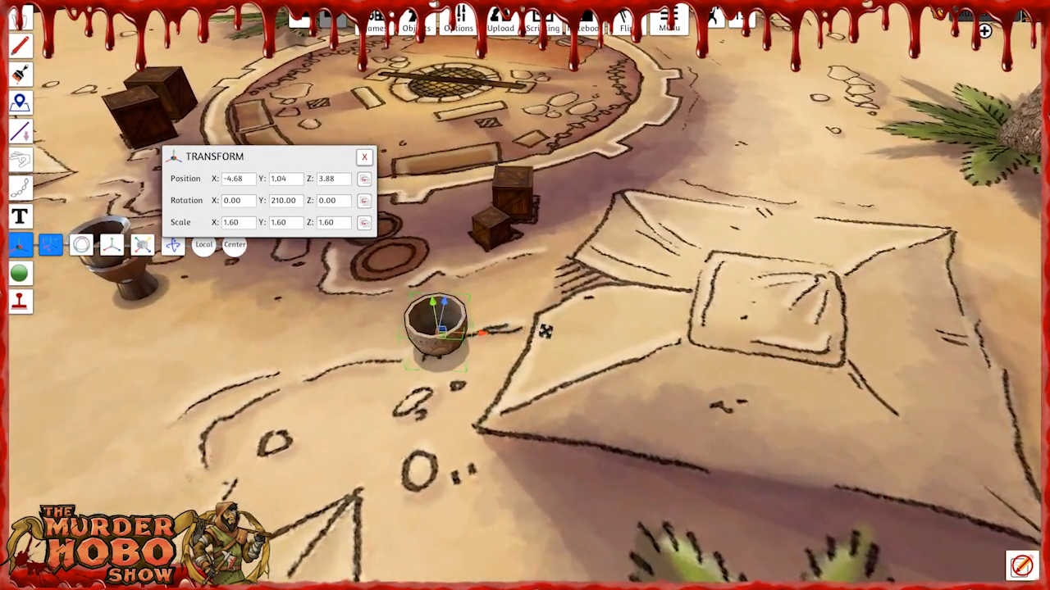
key(w)
drag(467, 417, 425, 329)
right_drag(514, 426, 587, 428)
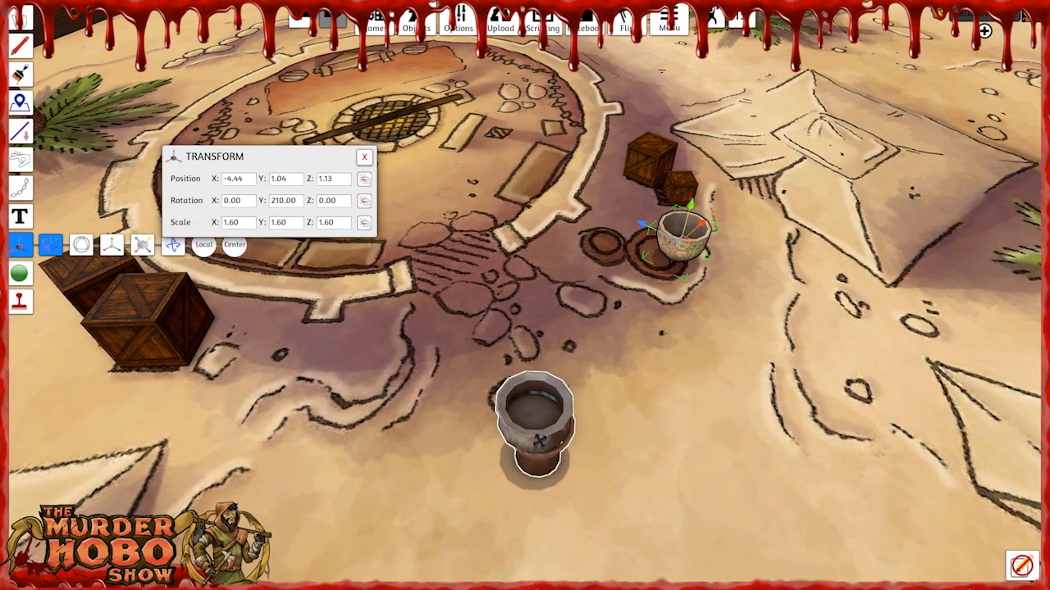
Slide the metal vase onto the small printed circle and adjust the clay bowl to about X -4.46, Z 0.86.
click(541, 439)
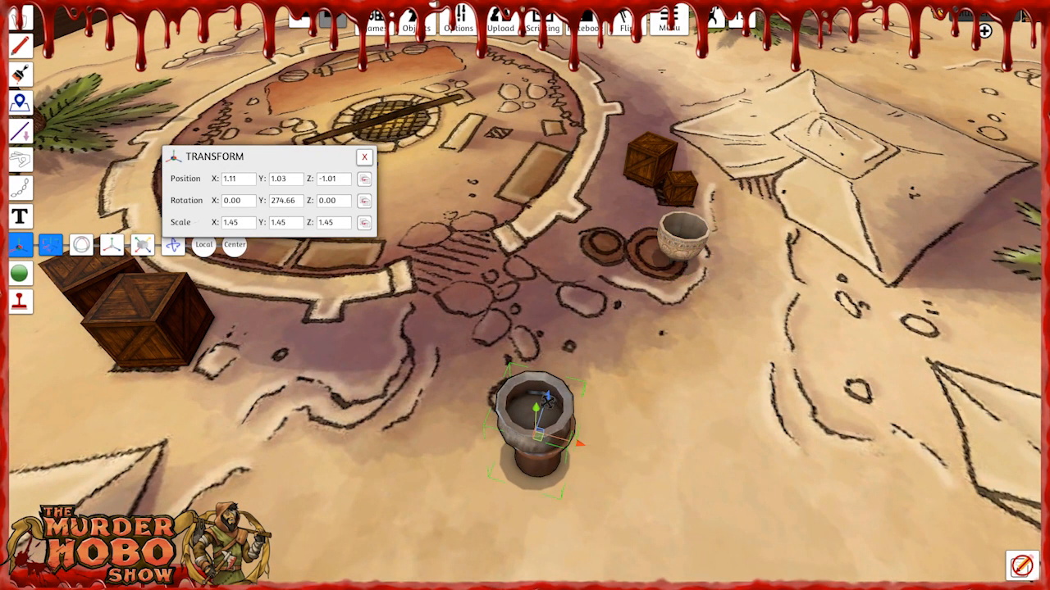
drag(552, 402, 615, 206)
click(677, 256)
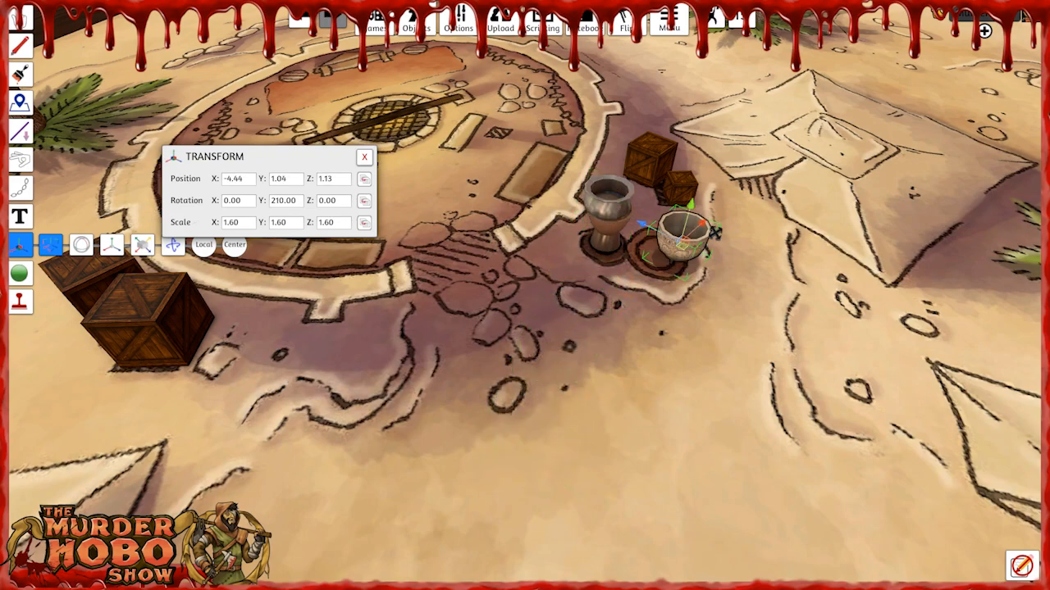
right_drag(718, 283, 565, 354)
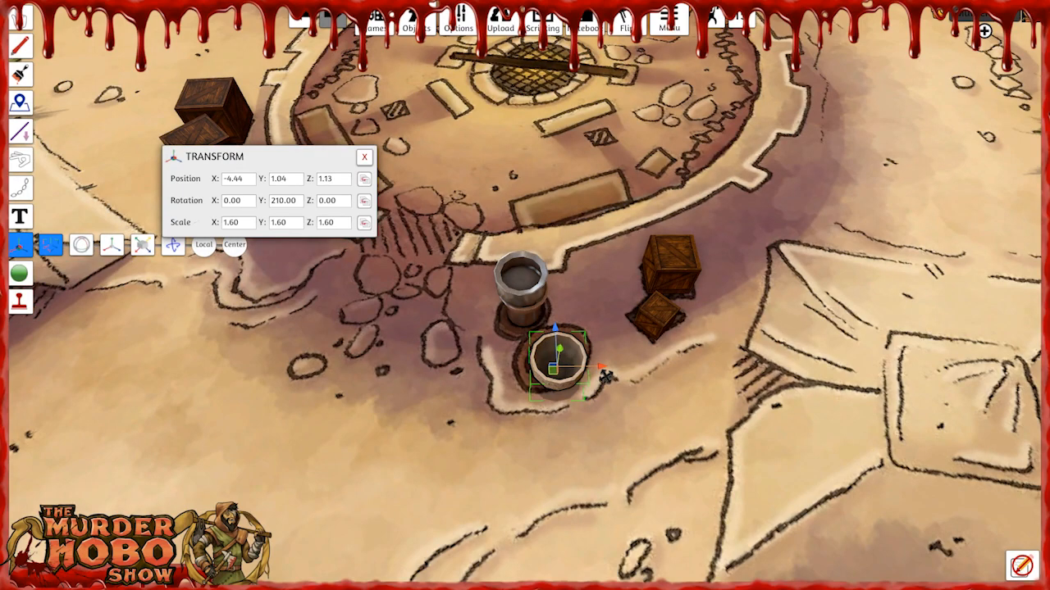
drag(605, 374, 600, 375)
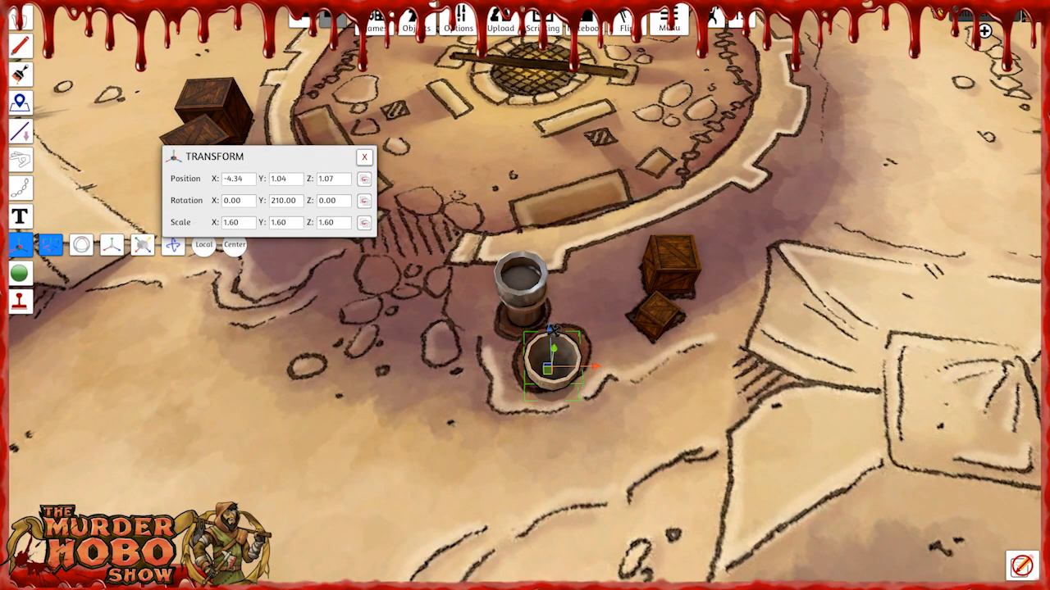
drag(553, 335, 554, 328)
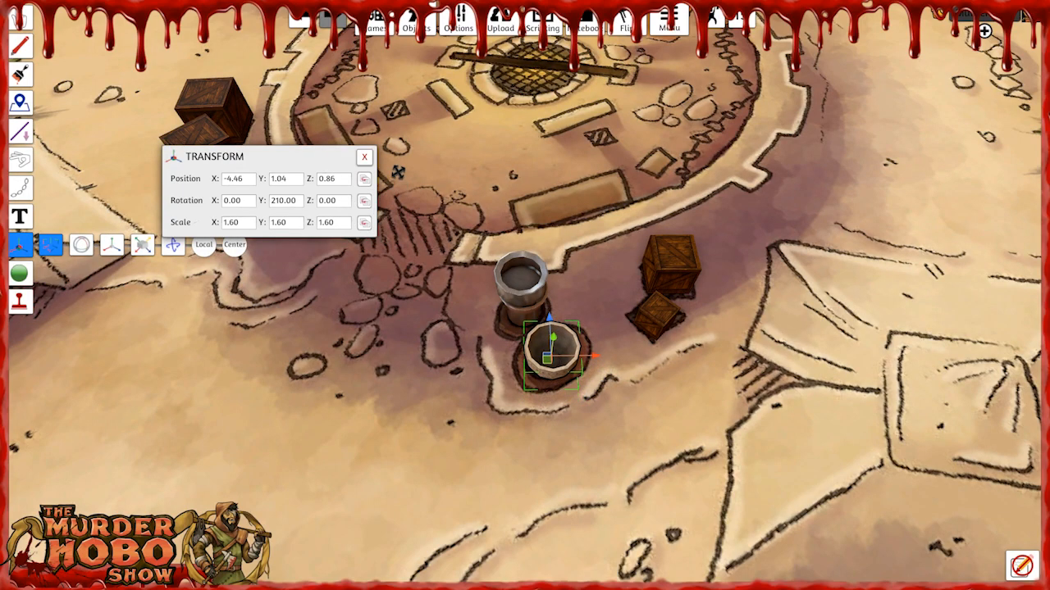
Paste two crates on the printed crates between the tents and two more on those near the curved stone wall.
click(23, 20)
right_drag(308, 360, 531, 322)
key(s)
key(s)
key(w)
key(a)
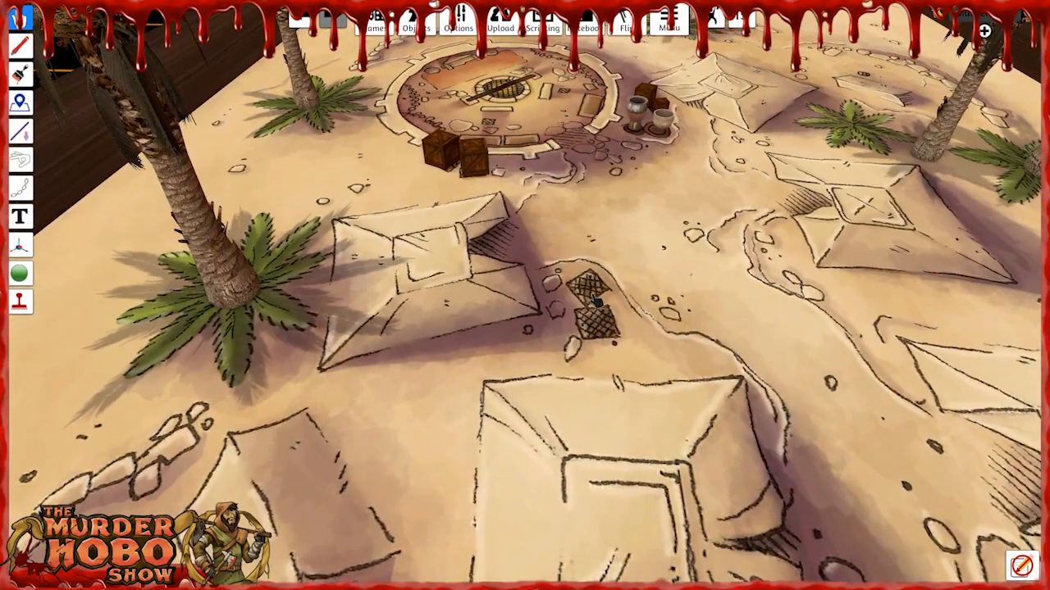
key(ctrl+v)
key(ctrl+v)
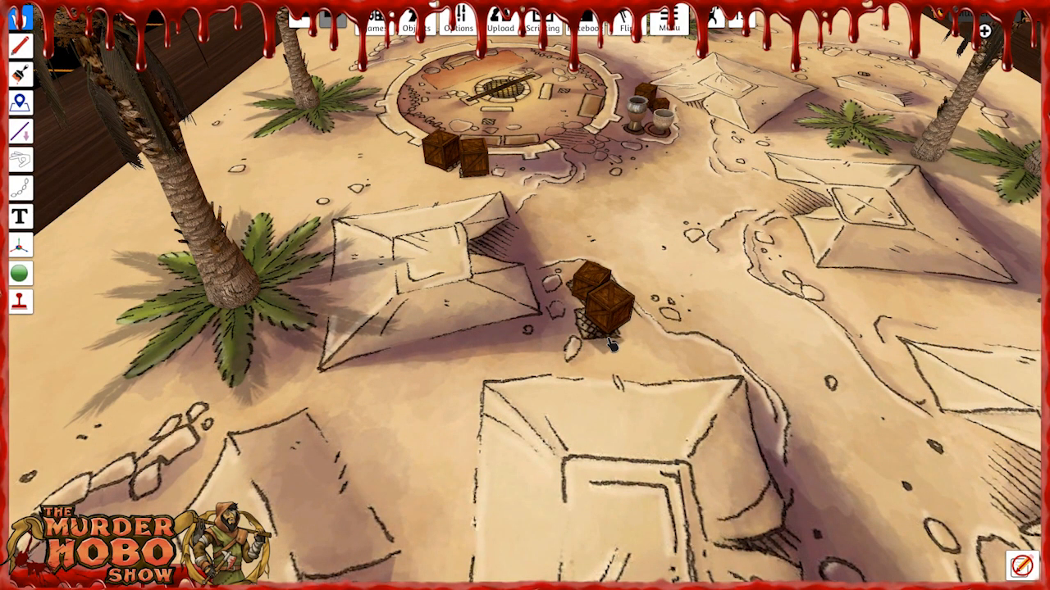
key(s)
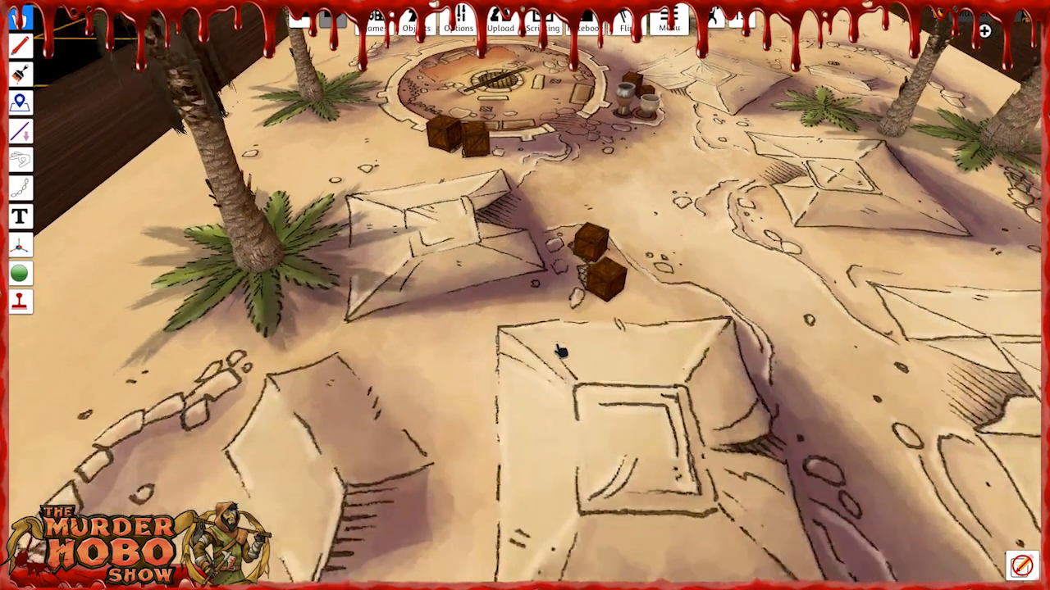
key(a)
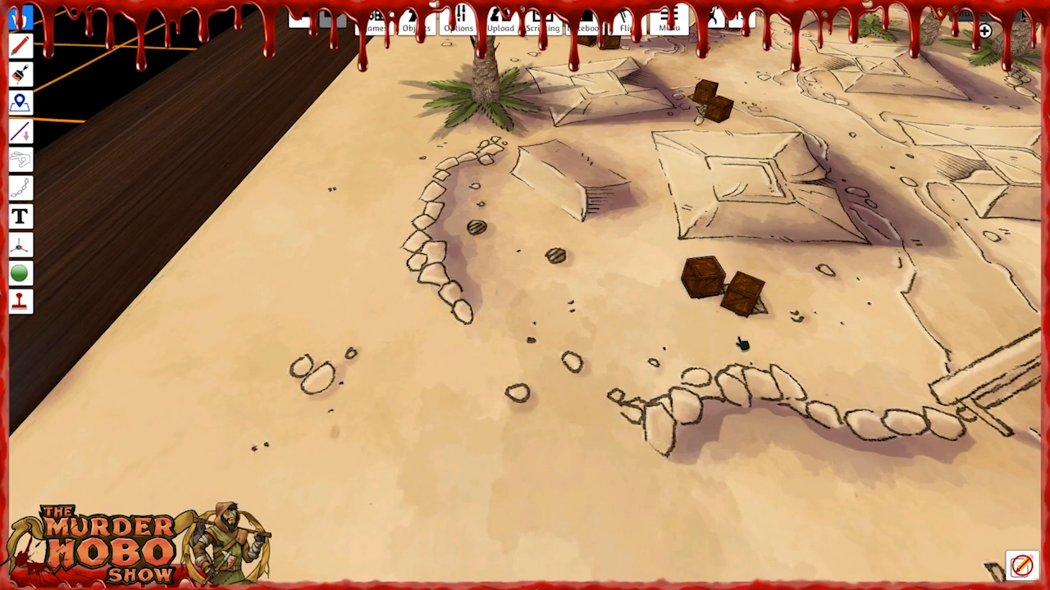
Examine the printed stone walls, bridge and loose stones around the front of the camp for the next props.
key(d)
key(w)
right_drag(771, 360, 735, 293)
key(a)
key(w)
key(s)
key(a)
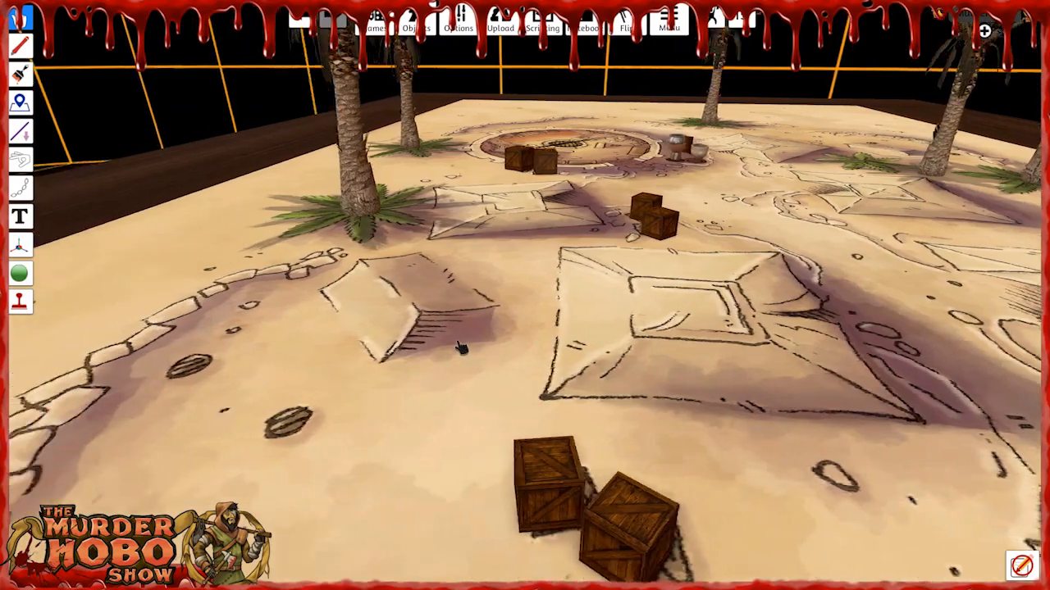
key(s)
key(d)
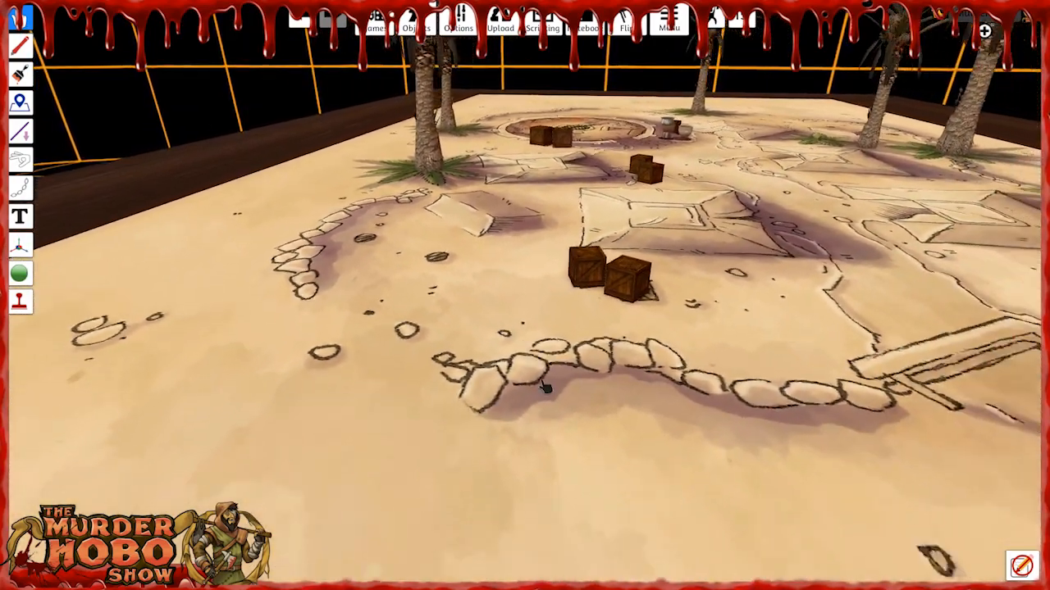
right_drag(539, 416, 534, 433)
key(d)
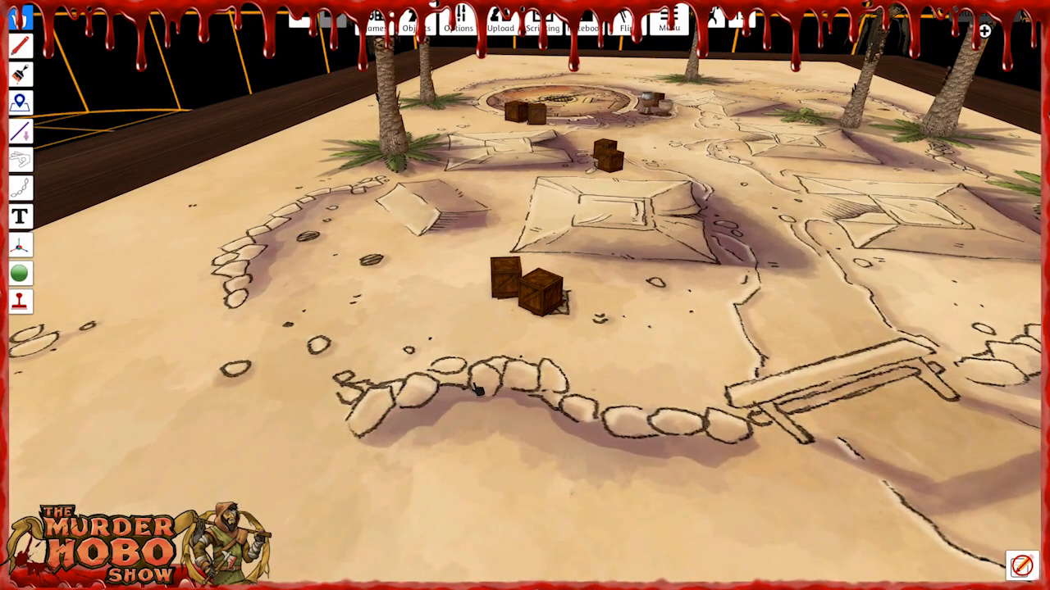
key(d)
key(d)
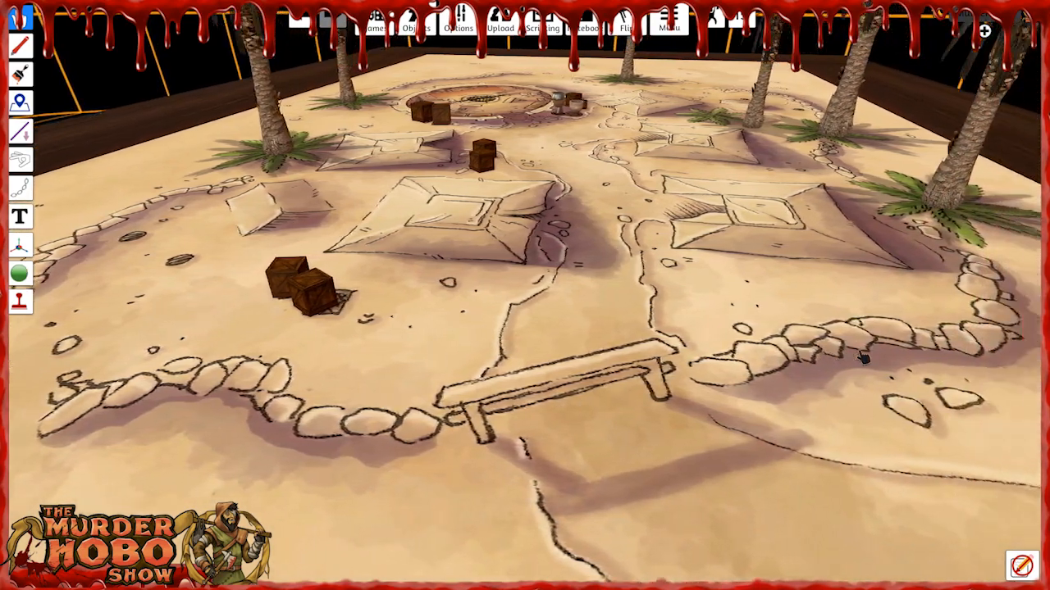
key(d)
key(w)
key(a)
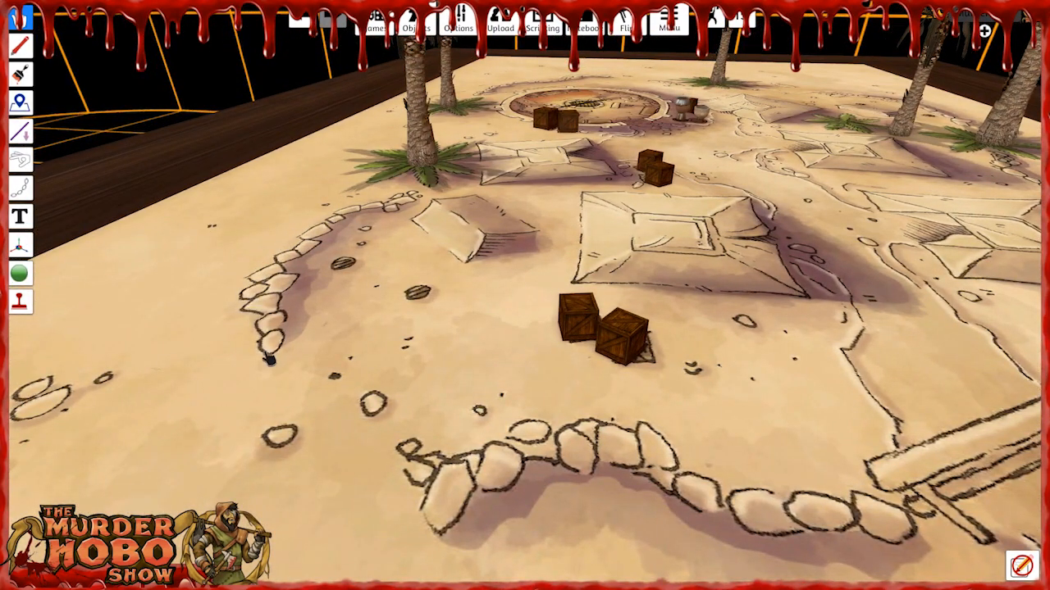
key(s)
key(a)
key(d)
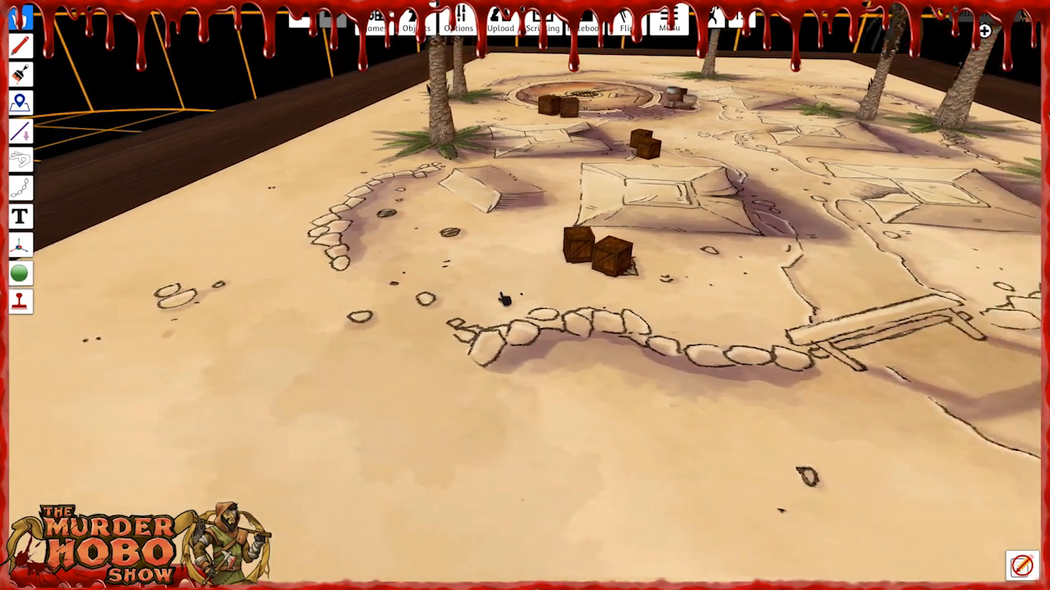
key(d)
Spawn the Rock from the saved Props' Rocks folder and place it on the printed stones outside the curved wall.
click(415, 26)
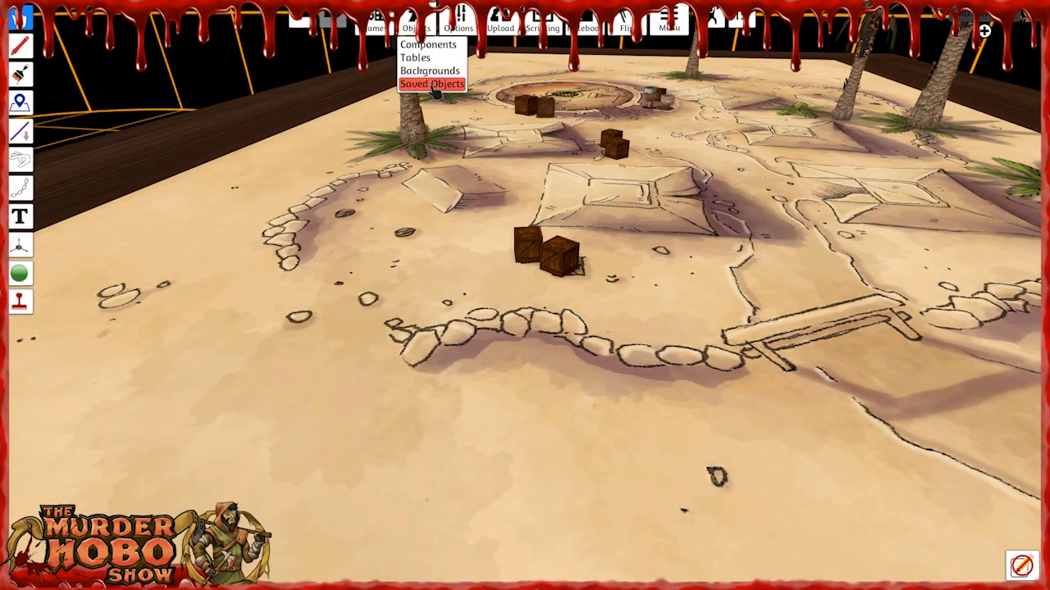
click(435, 87)
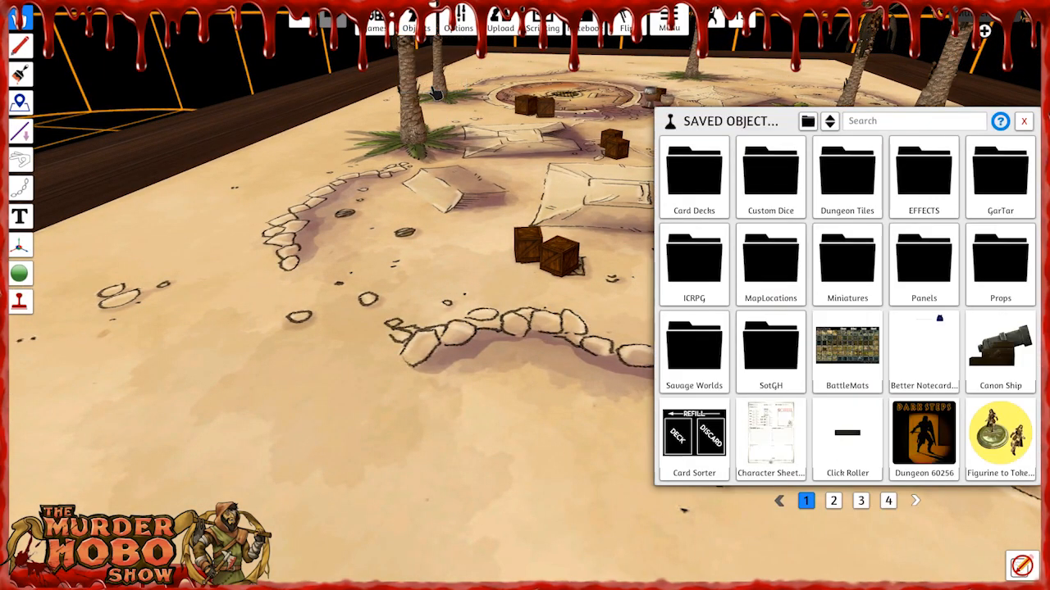
click(1001, 254)
click(1000, 263)
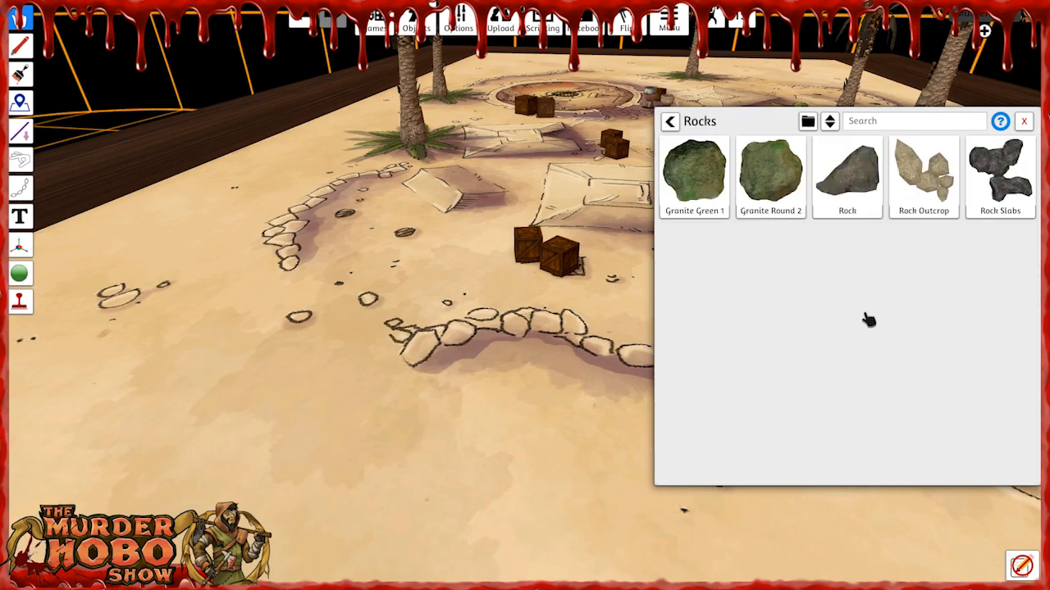
click(853, 212)
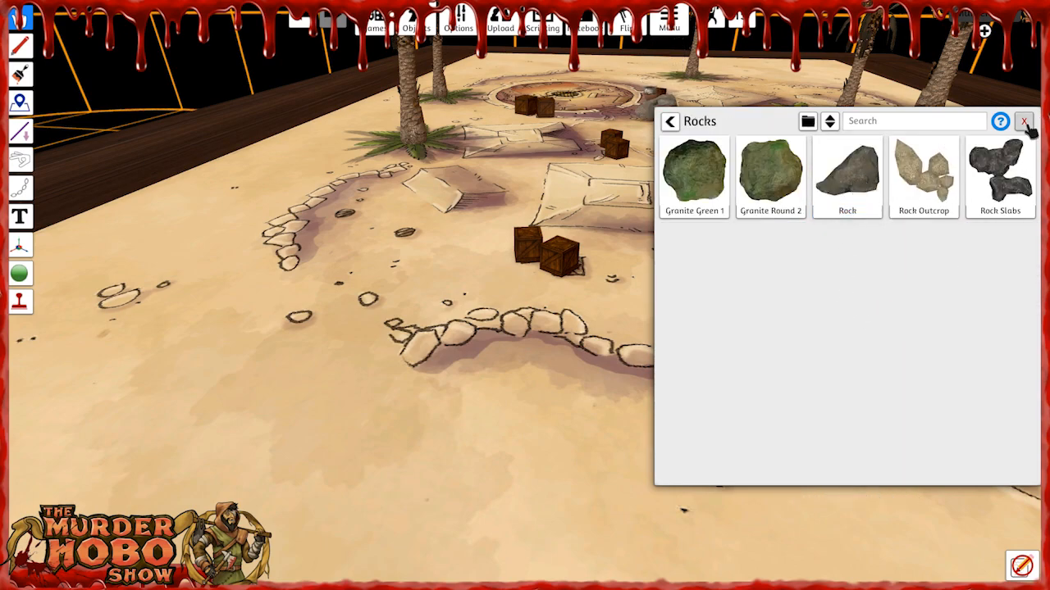
click(1024, 121)
drag(663, 102, 338, 334)
Paste five copies of the rock, one near the small printed stones and four along the stone wall beside the bridge.
key(a)
key(w)
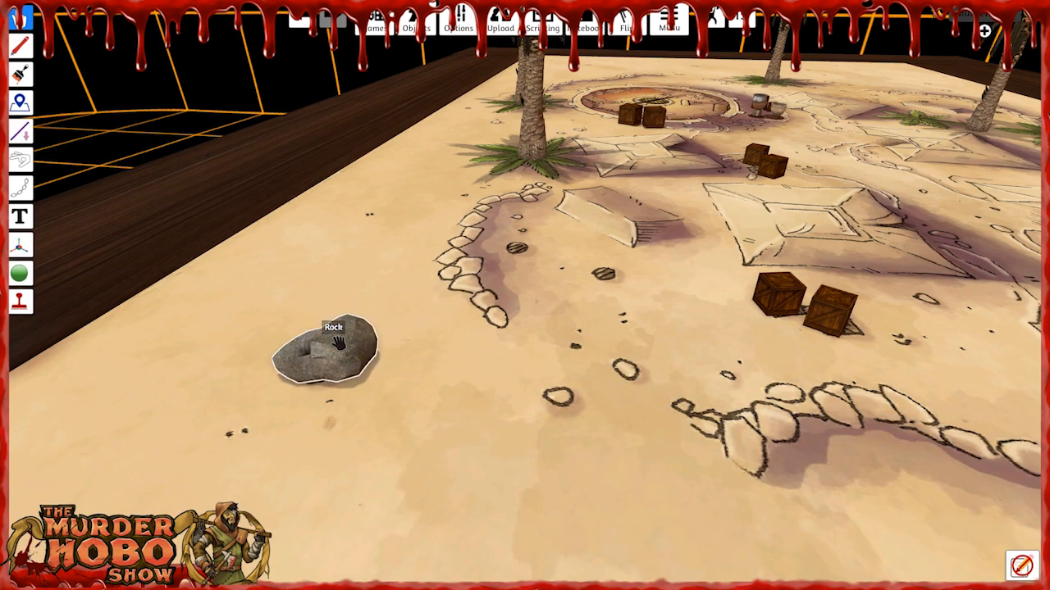
right_click(338, 342)
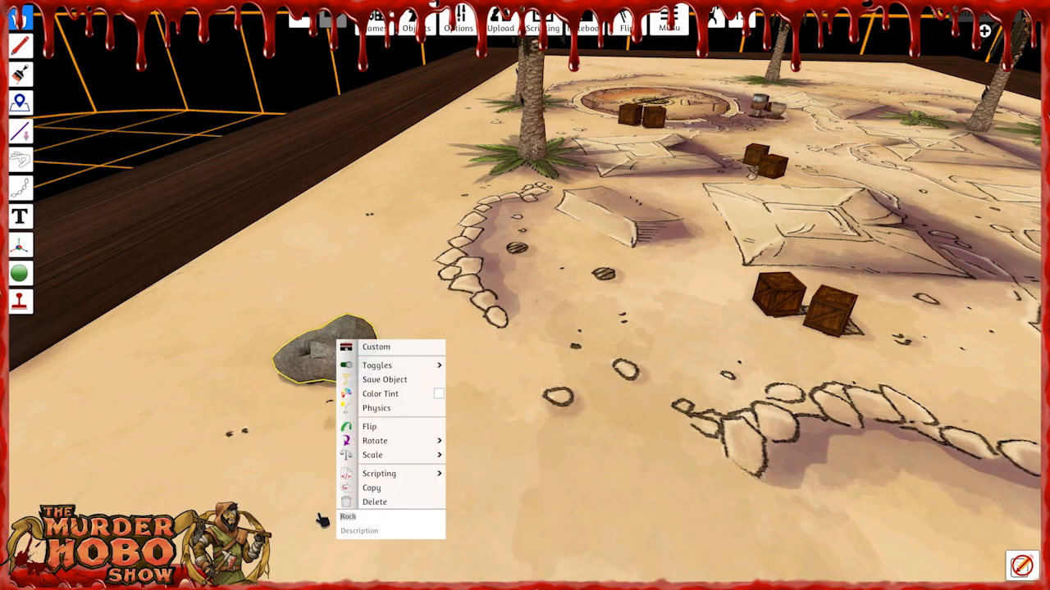
click(238, 480)
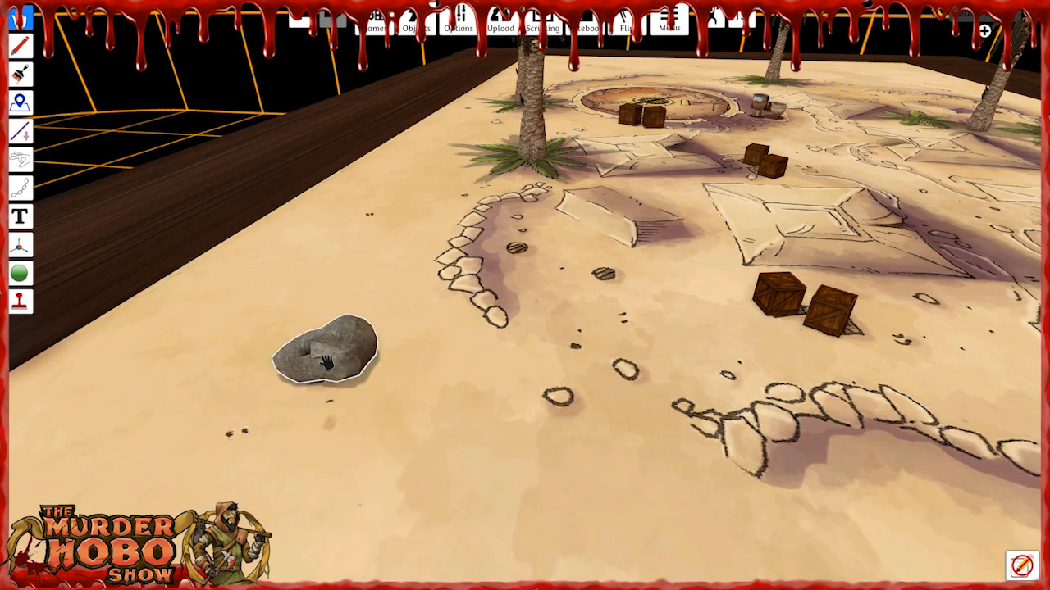
key(ctrl+v)
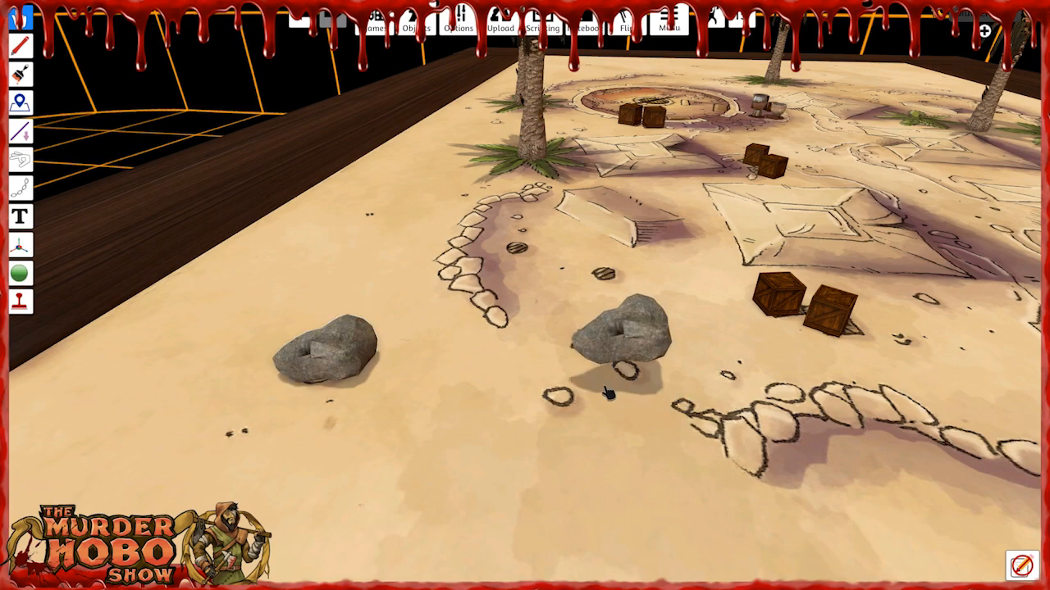
right_drag(618, 471, 626, 478)
key(d)
key(ctrl+v)
key(ctrl+v)
key(ctrl+v)
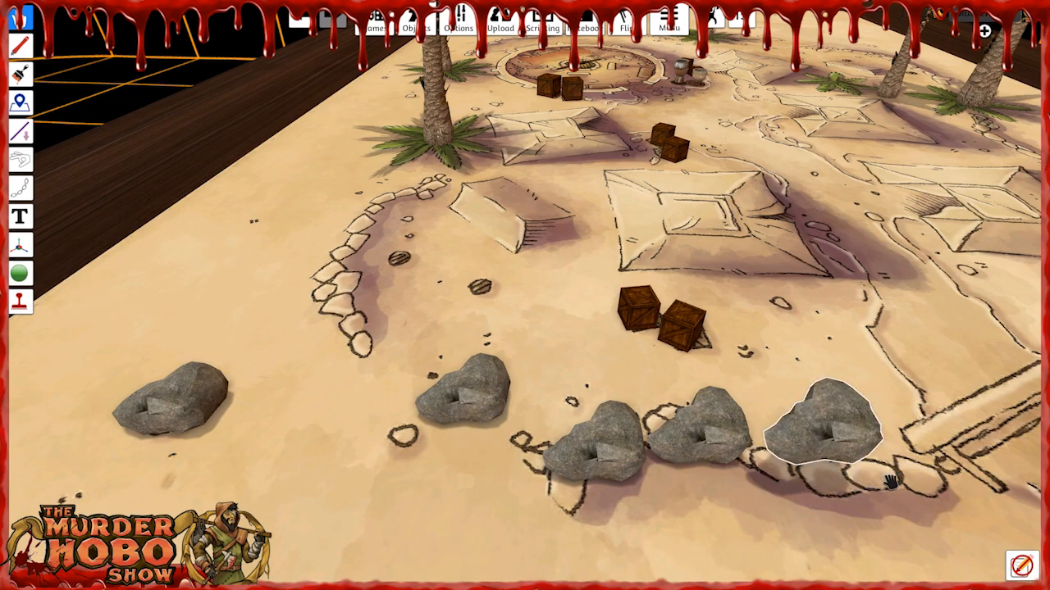
key(ctrl+v)
Reposition and turn the pasted rocks to follow the printed stone wall beside the bridge.
drag(601, 461, 561, 475)
key(f)
drag(703, 446, 689, 432)
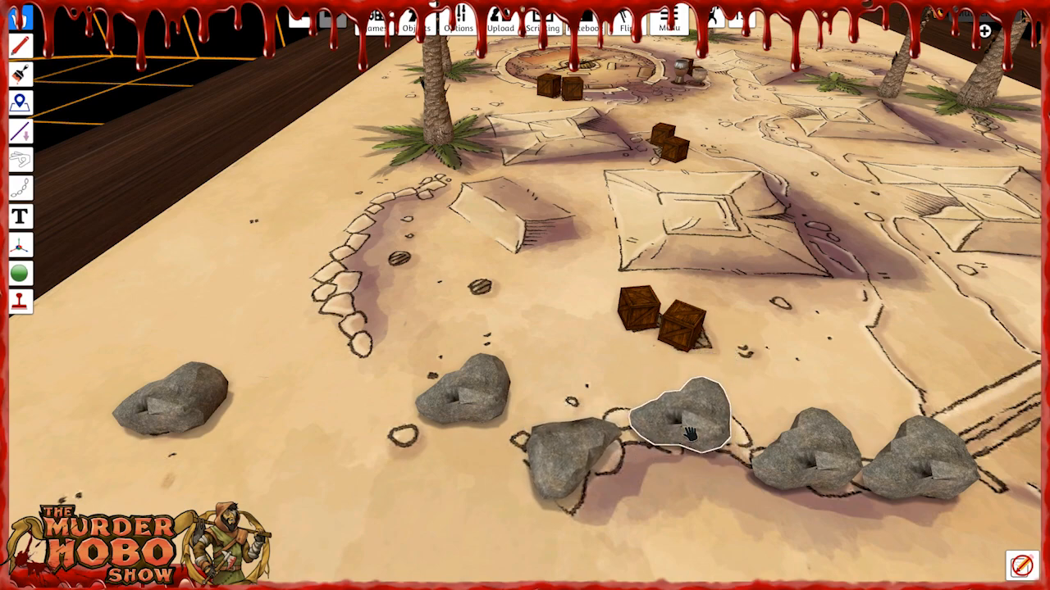
drag(808, 455, 812, 525)
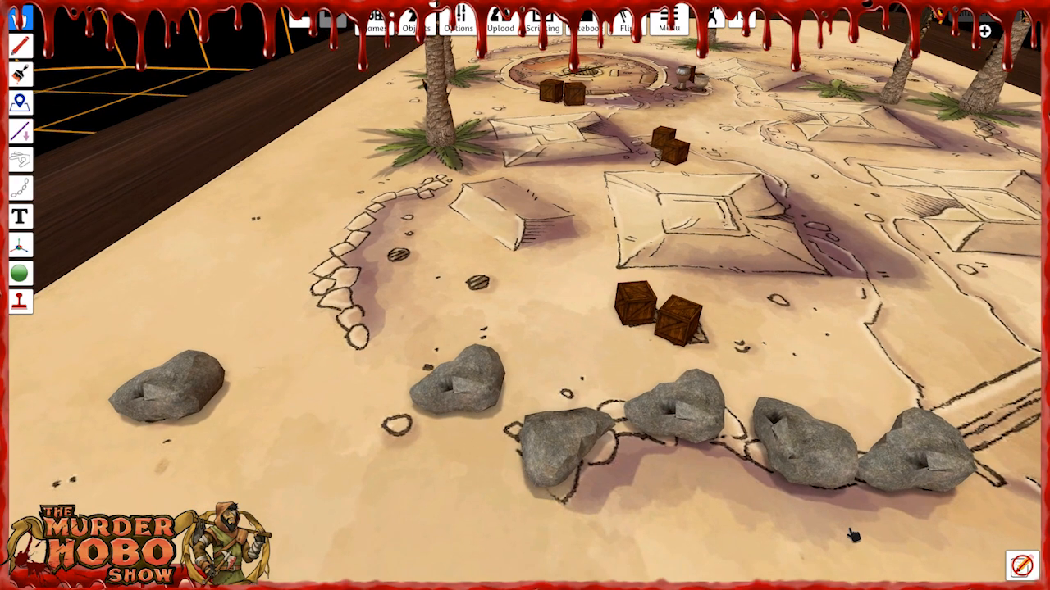
Select the rock at the wall's outer end with the Gizmo and set its X, Y and Z rotation to 0.
key(d)
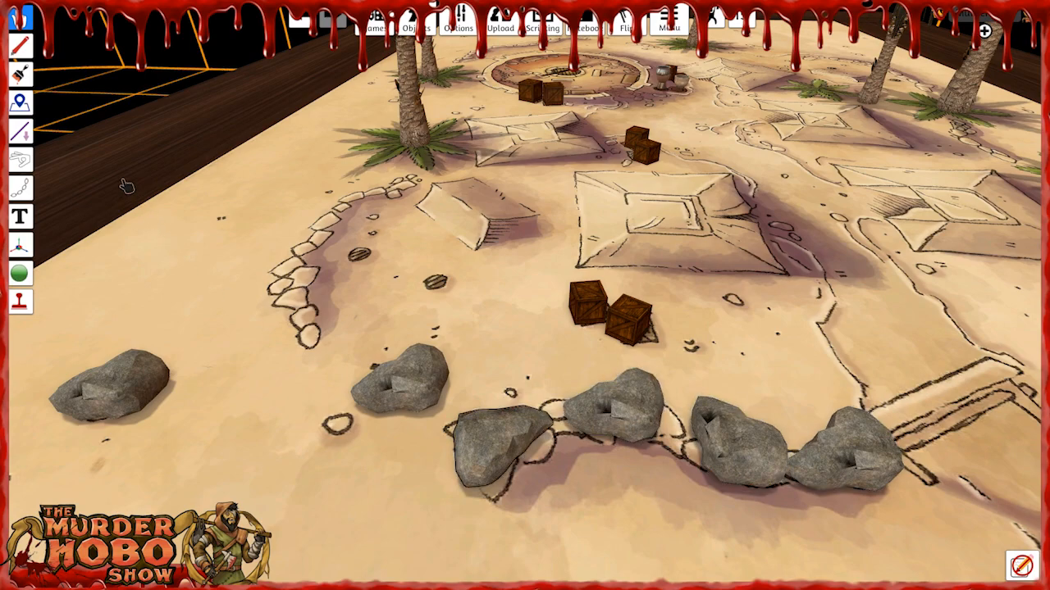
click(32, 247)
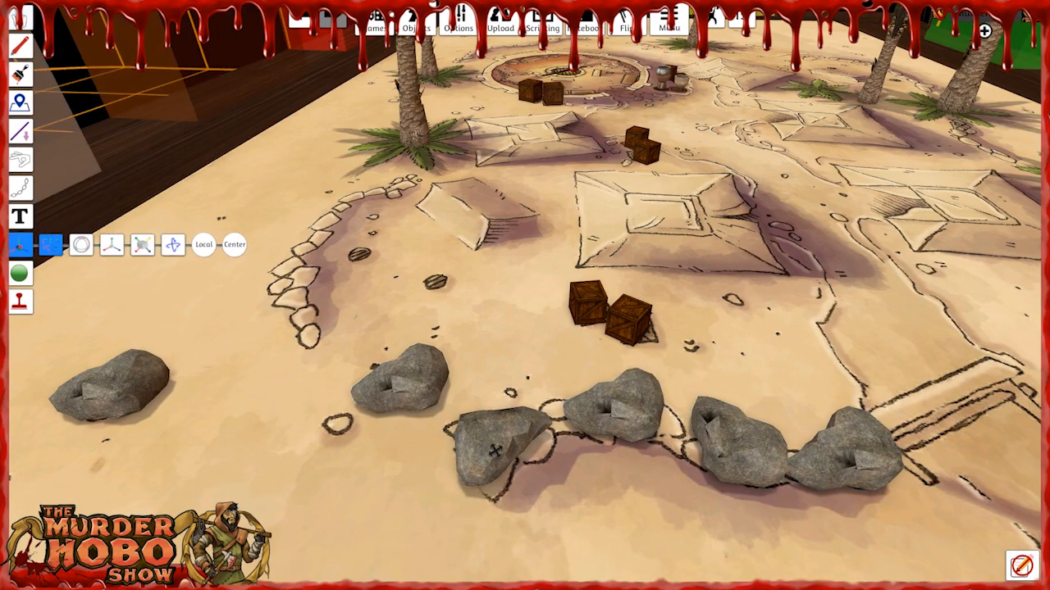
click(507, 446)
drag(551, 453, 532, 431)
right_drag(599, 459, 479, 468)
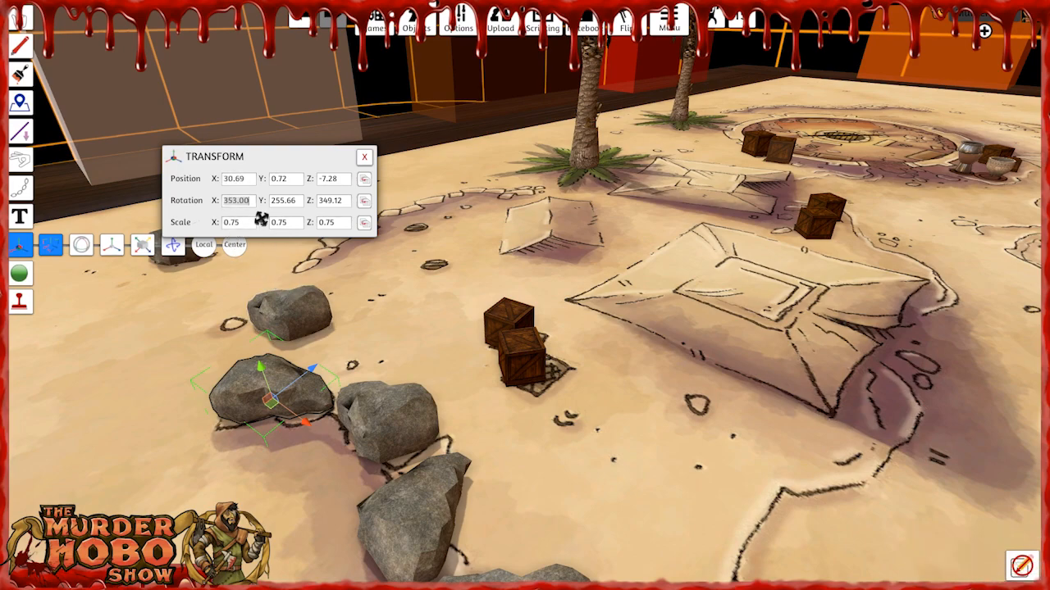
key(BackSpace)
key(BackSpace)
text(0)
key(Tab)
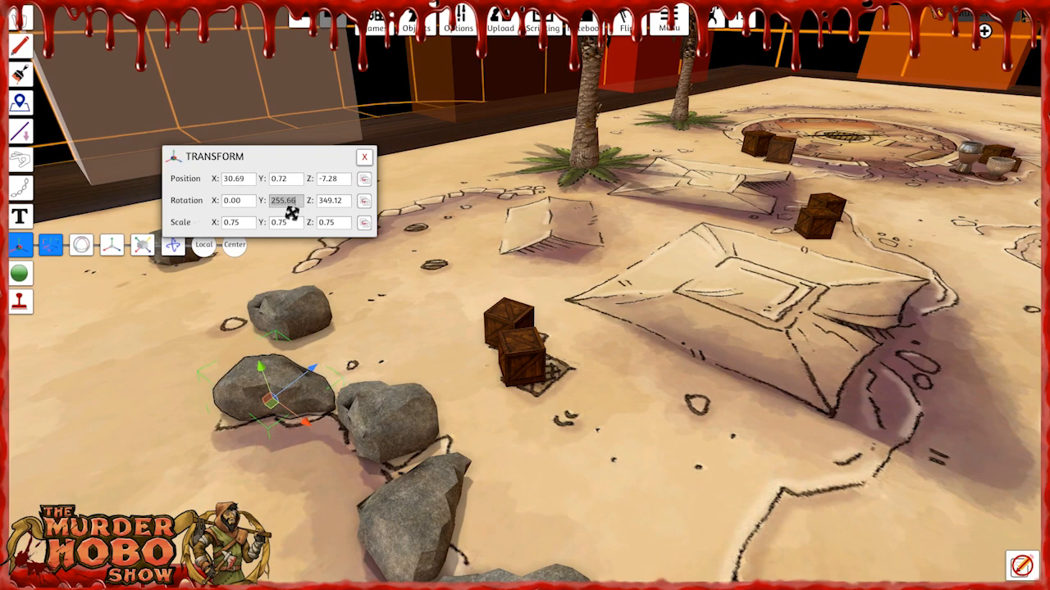
text(0)
key(Tab)
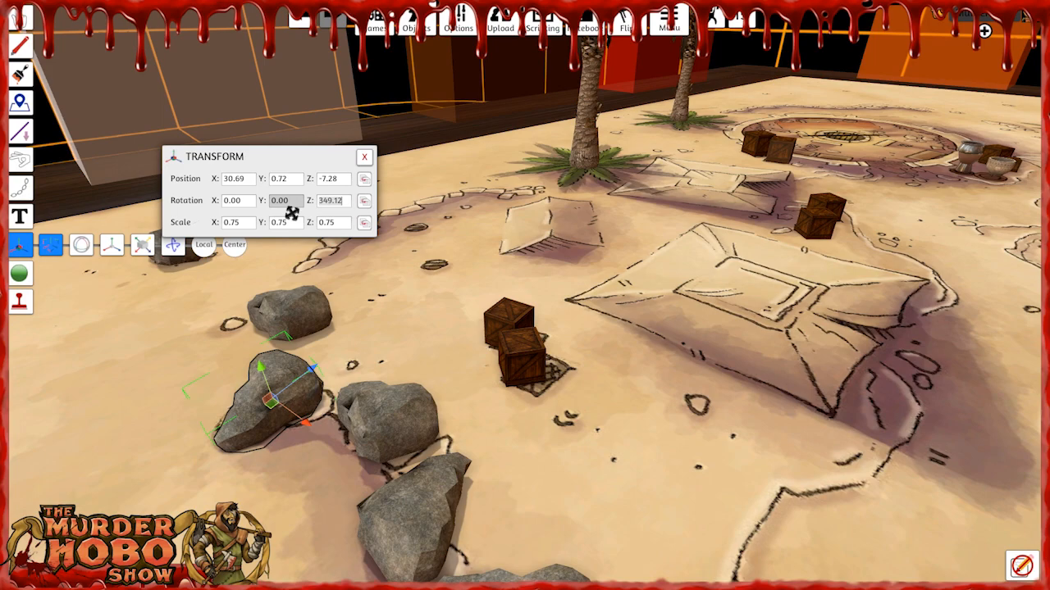
text(0)
key(Tab)
click(451, 314)
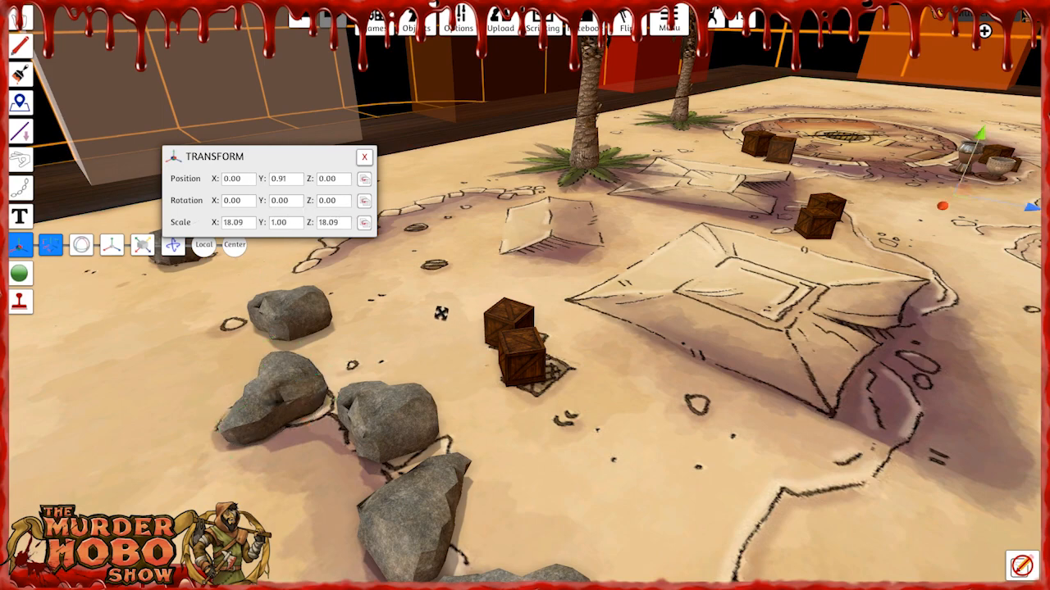
Rotate the wall-end rock to about Y 37.61 and move it to about X 30.38, Z -7.55.
click(285, 390)
right_drag(276, 474, 346, 486)
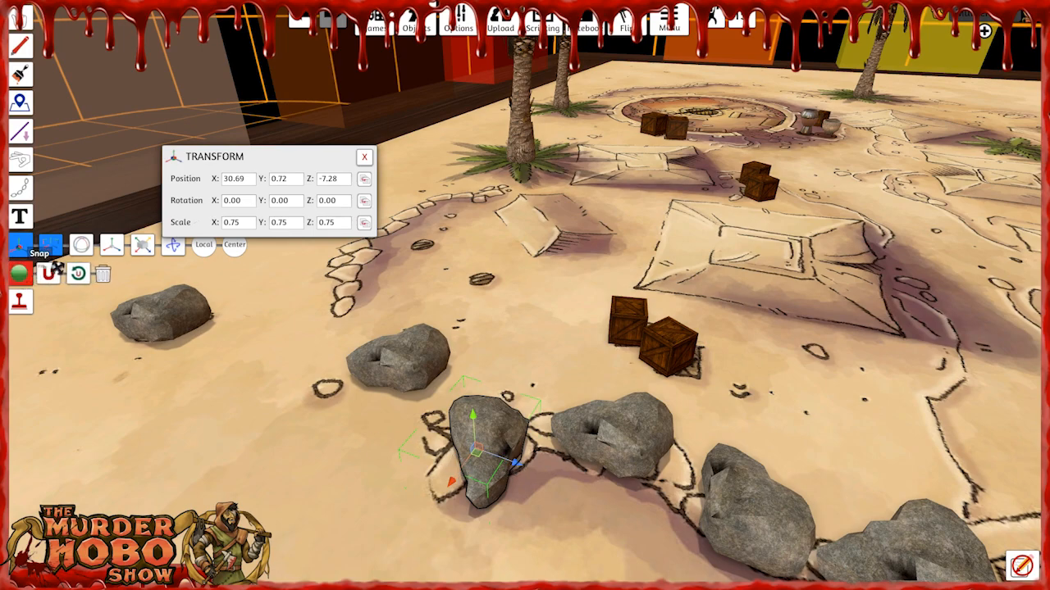
click(84, 248)
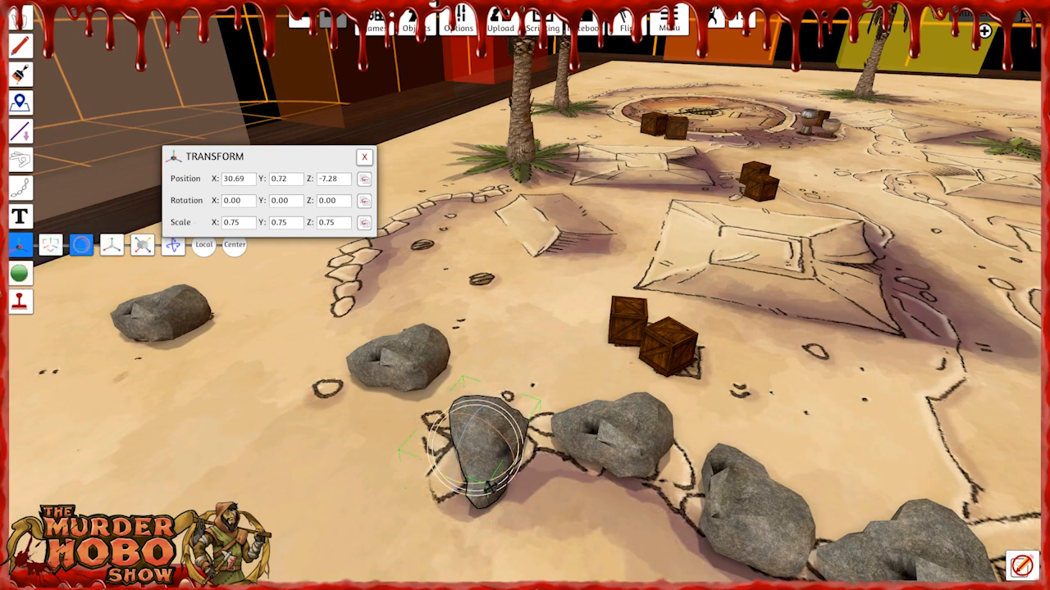
drag(495, 484, 448, 484)
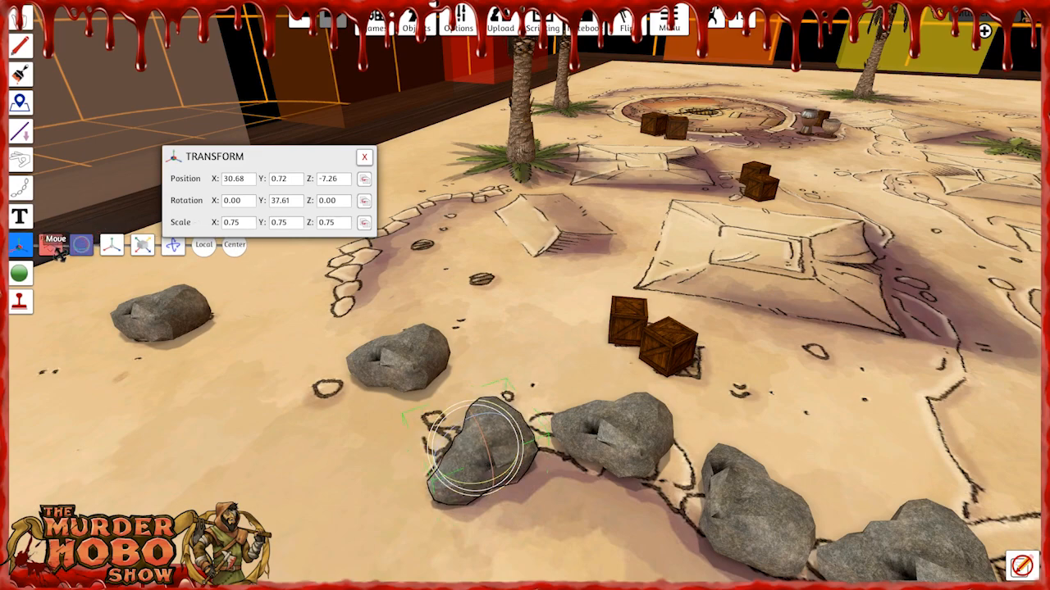
click(54, 248)
mouse_move(435, 470)
mouse_down()
mouse_move(453, 466)
mouse_move(438, 462)
mouse_up()
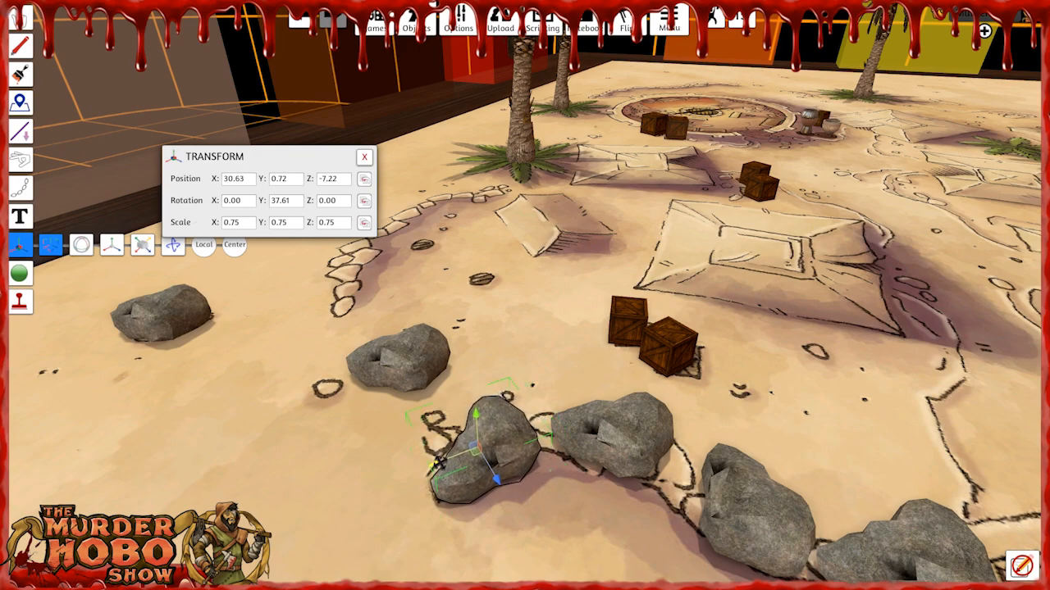
drag(499, 485, 514, 463)
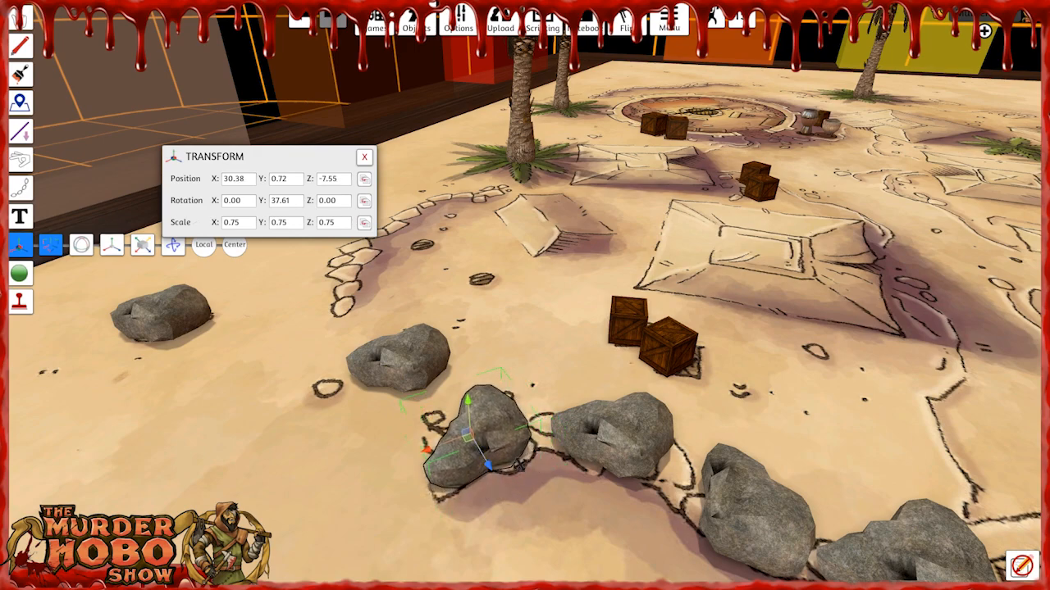
Shrink the rock near the small printed stones by three steps and paste a copy on the printed stone beside it.
click(626, 440)
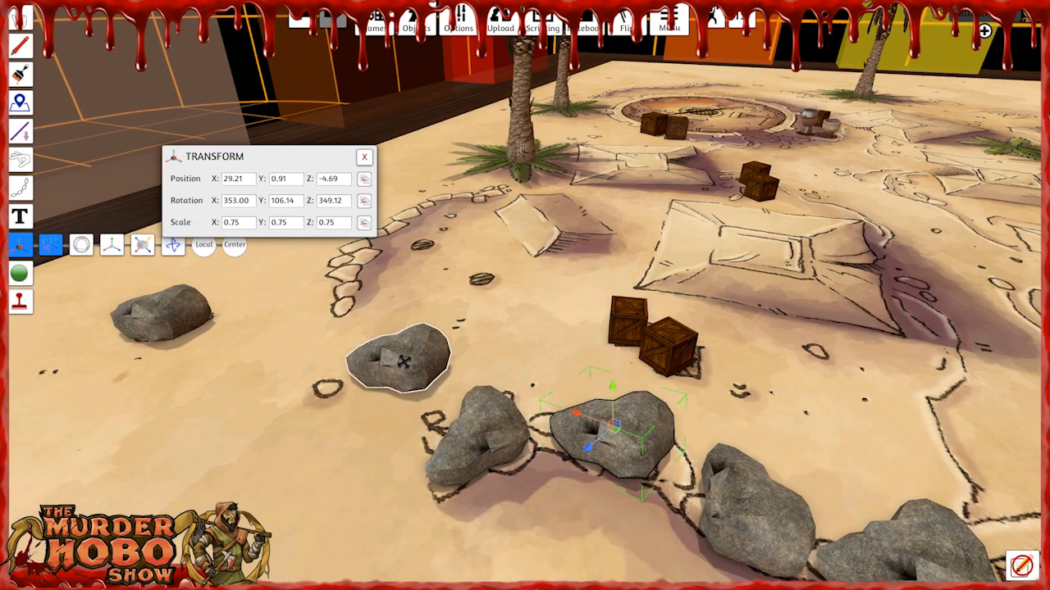
key(minus)
key(minus)
key(minus)
key(minus)
key(minus)
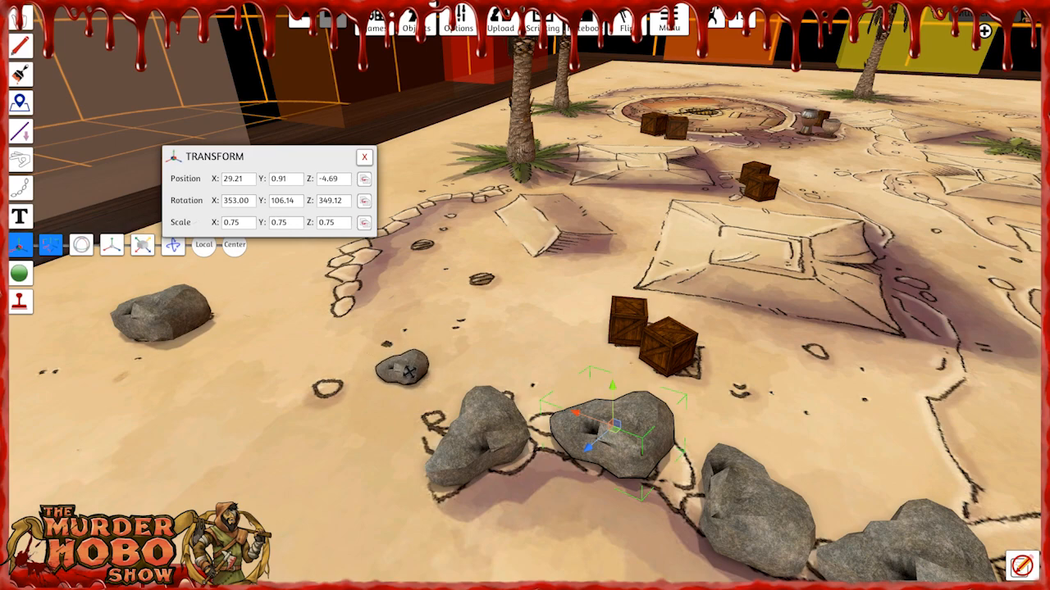
key(ctrl+v)
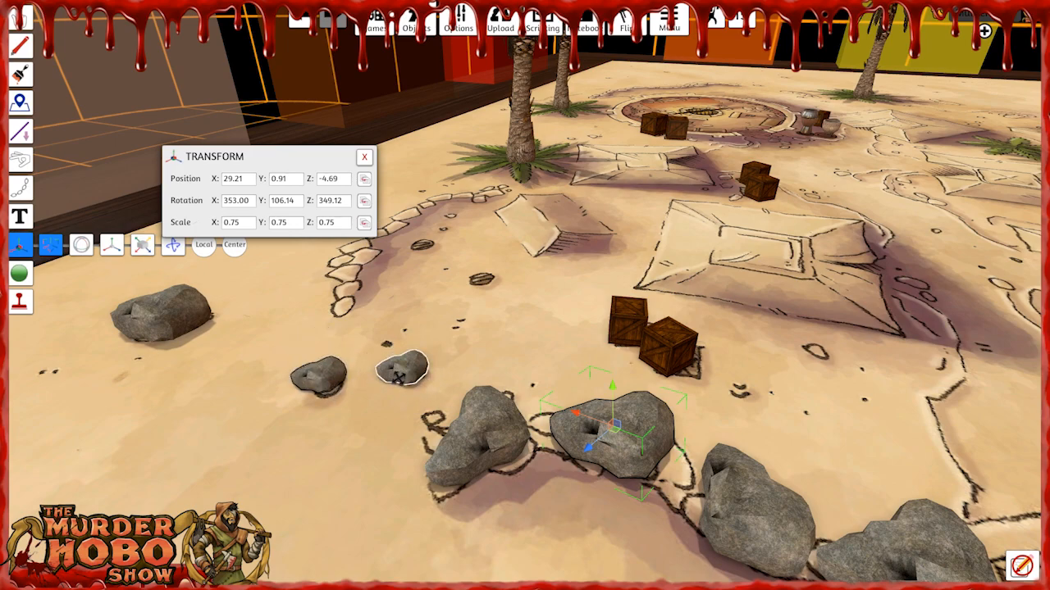
scroll(316, 437, down, 1)
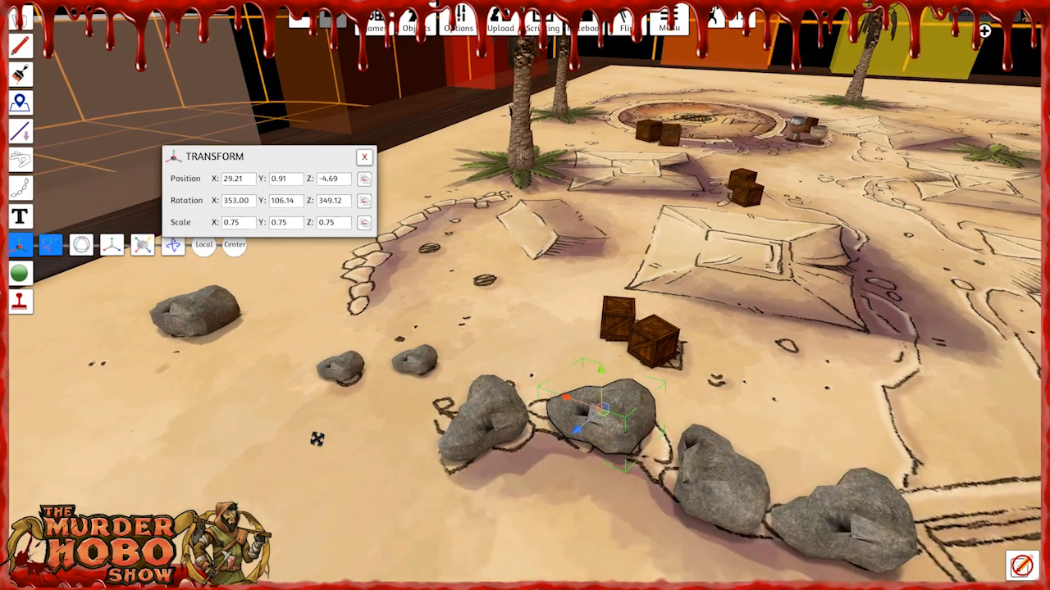
Leave the Gizmo tool and open the Barrels Crates folder among the Props in the saved objects.
key(F1)
right_drag(361, 466, 419, 475)
key(s)
key(d)
key(d)
key(w)
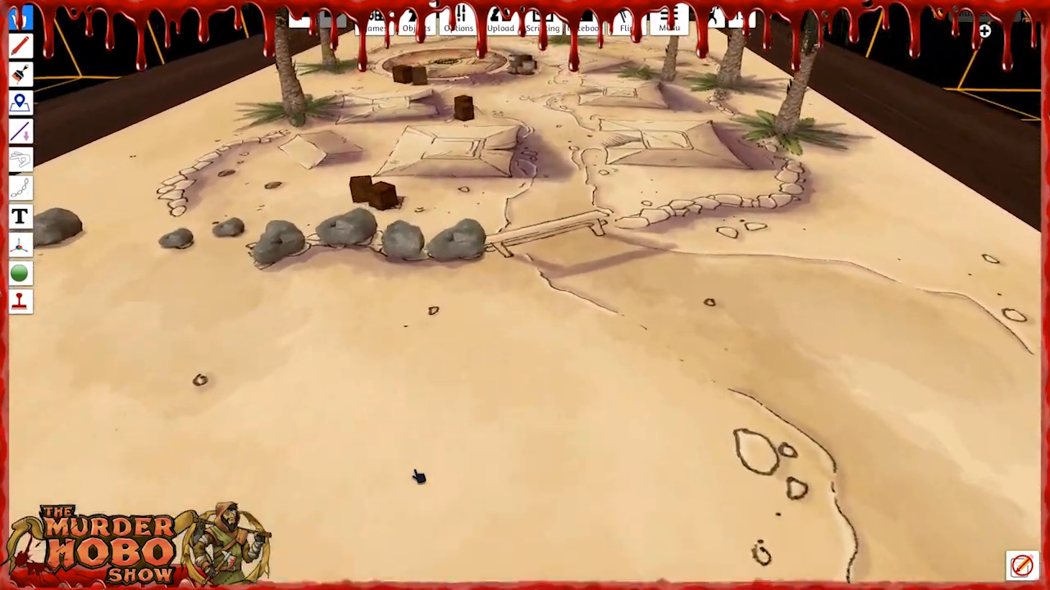
key(a)
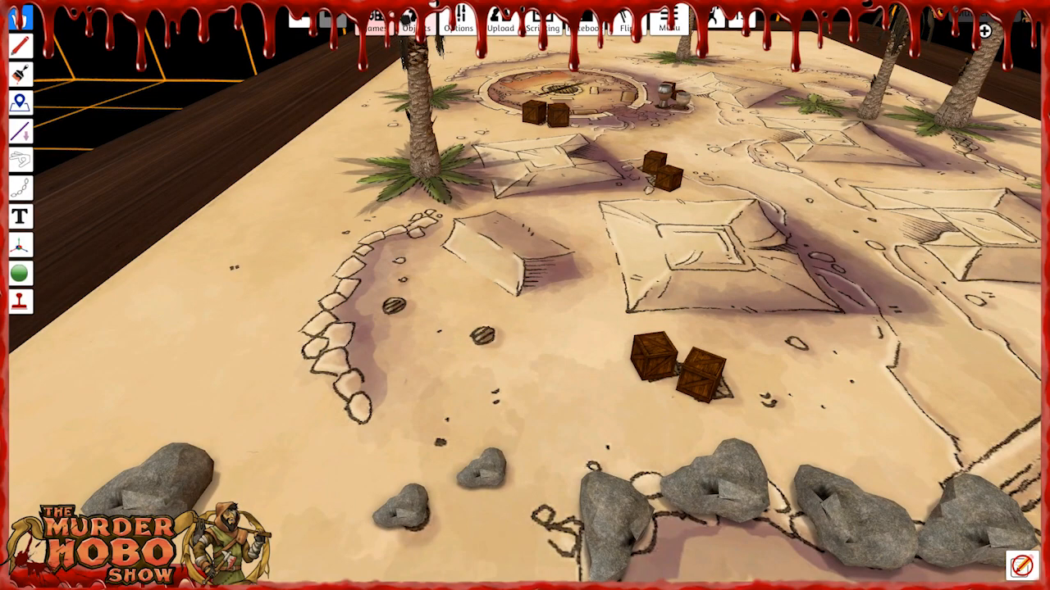
mouse_move(427, 26)
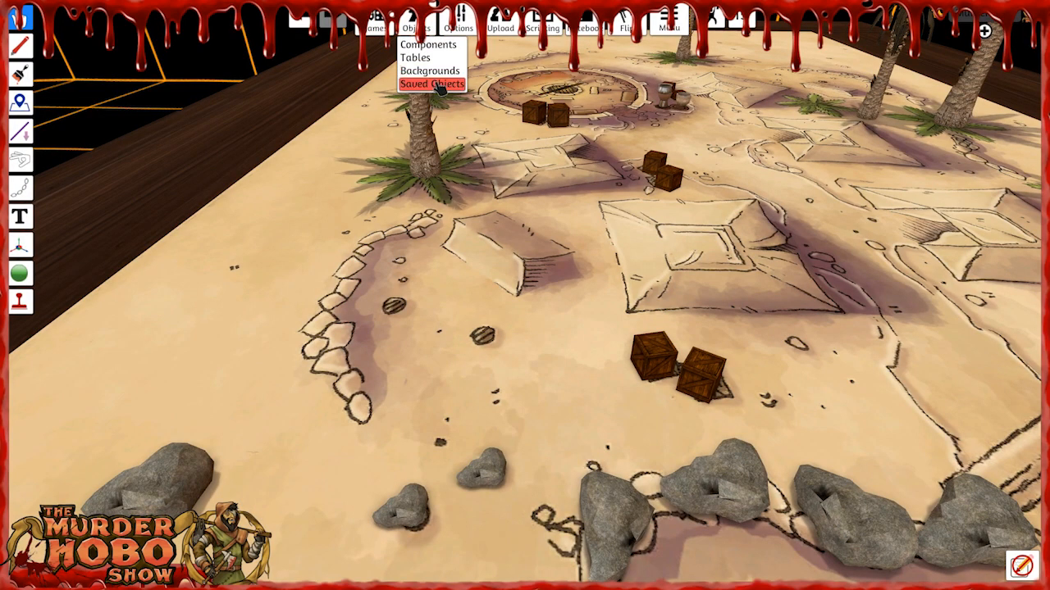
click(432, 83)
click(1001, 246)
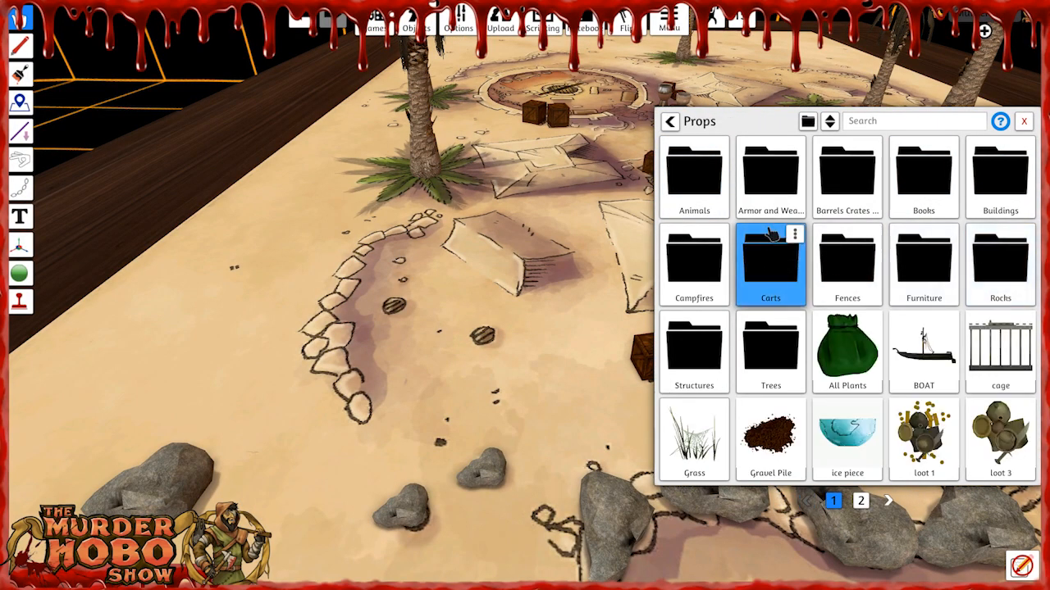
click(847, 172)
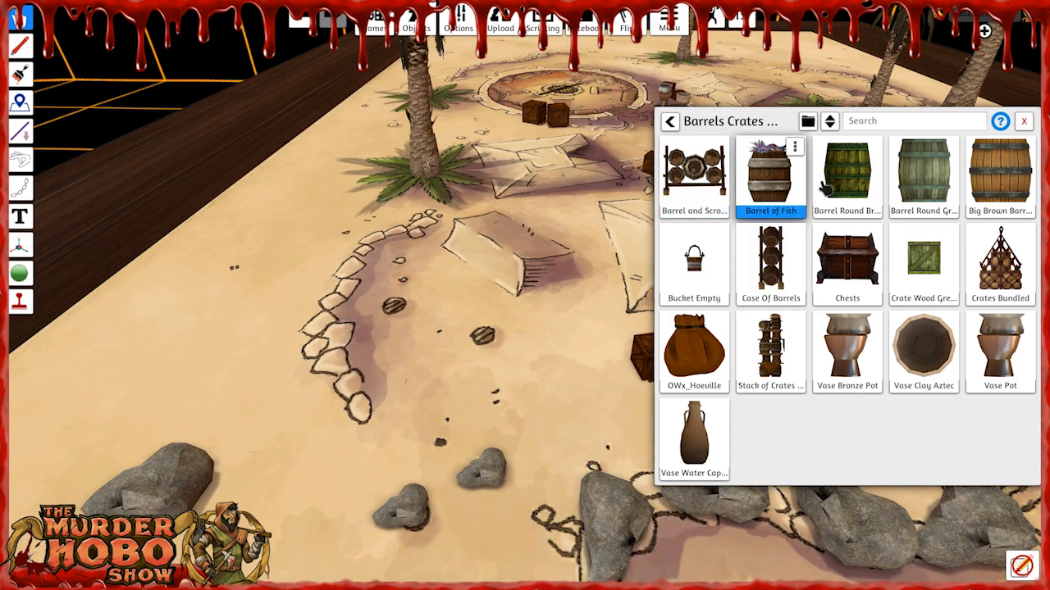
Place a Barrel of Fish and a Barrel Round Brown on the two printed barrel marks inside the curved stone wall.
key(w)
key(d)
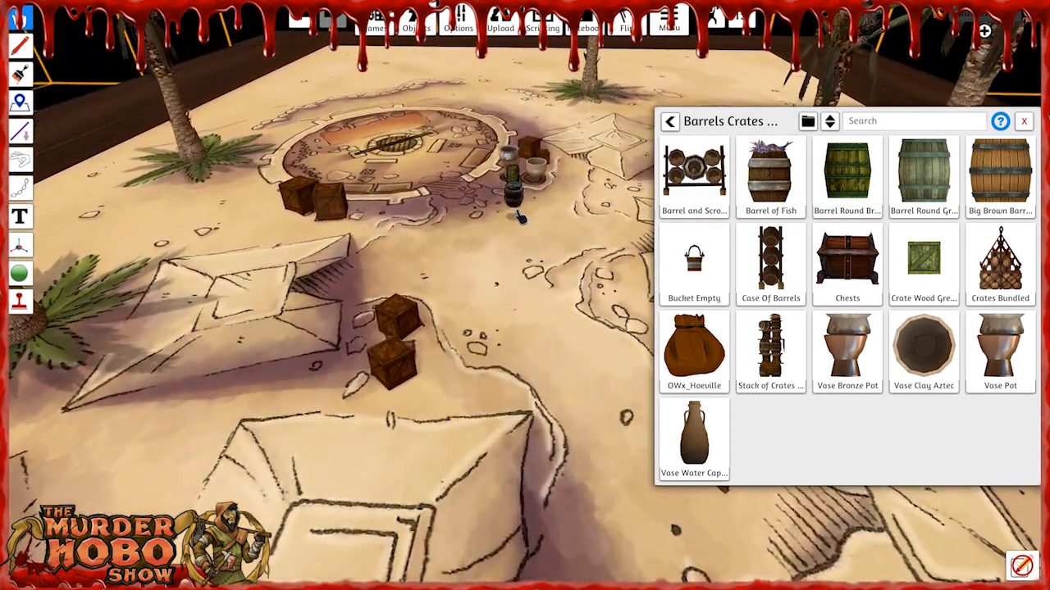
key(s)
drag(513, 203, 543, 261)
key(a)
key(s)
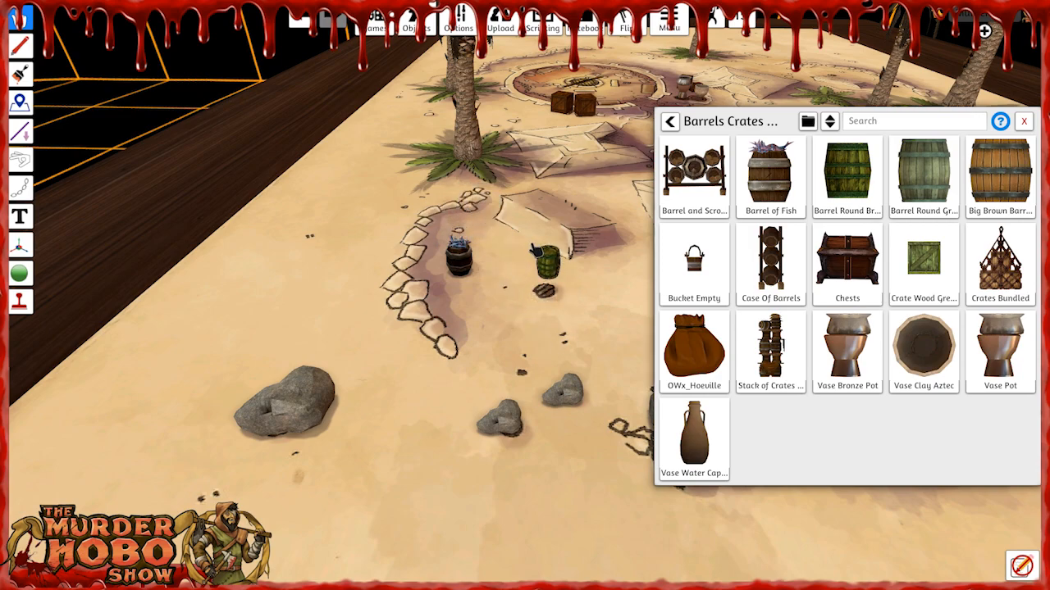
Change the Barrel Round Brown's color tint to a deeper orange.
right_click(550, 283)
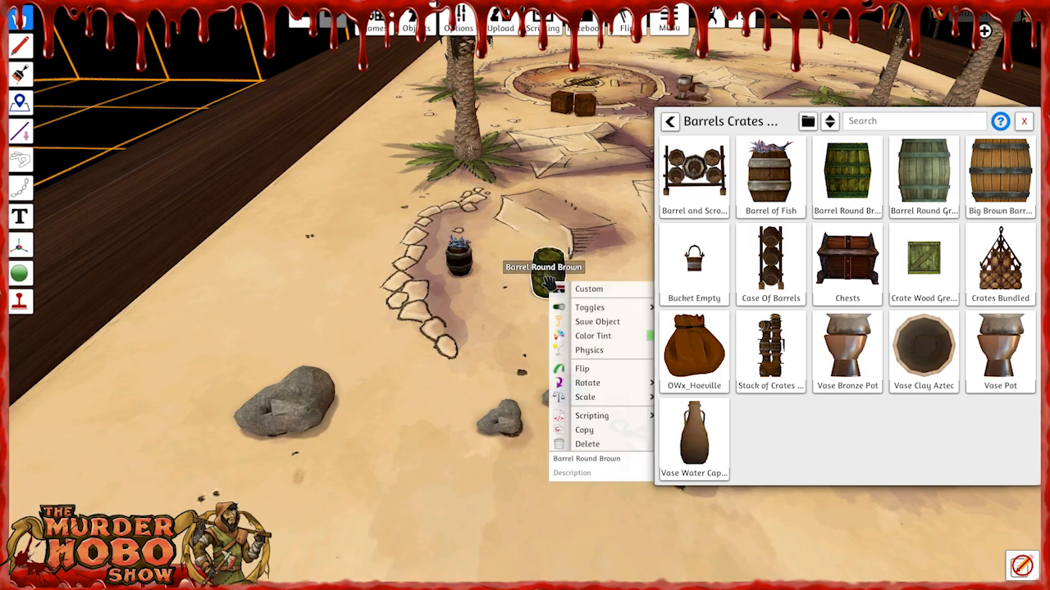
key(d)
click(637, 337)
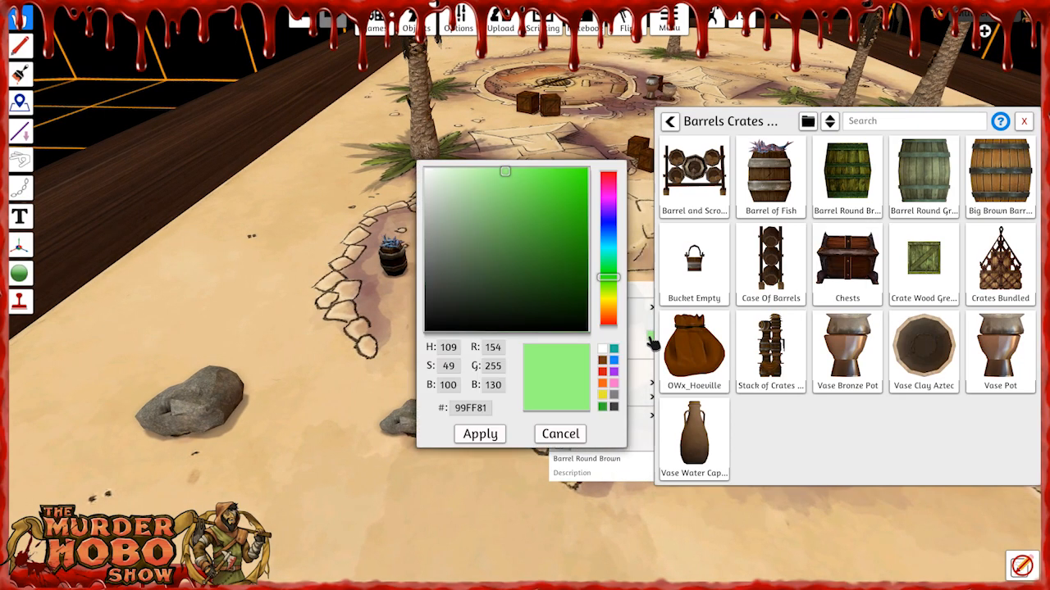
click(574, 188)
click(482, 433)
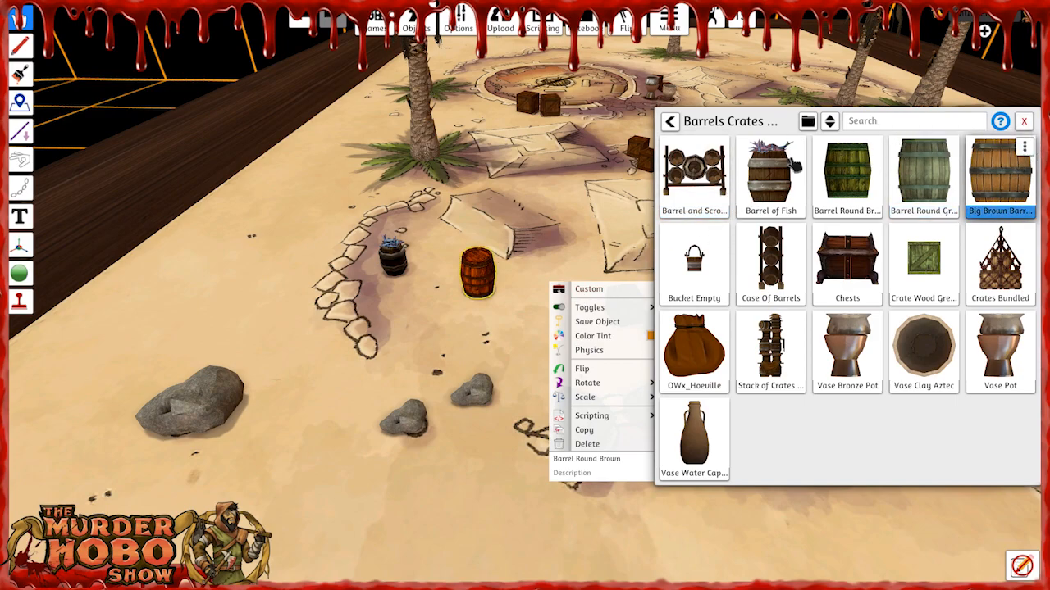
Replace the orange-tinted barrel with a Big Brown Barrel on the same printed mark.
key(d)
key(w)
drag(626, 125, 341, 373)
key(a)
click(405, 339)
key(Delete)
drag(328, 404, 401, 363)
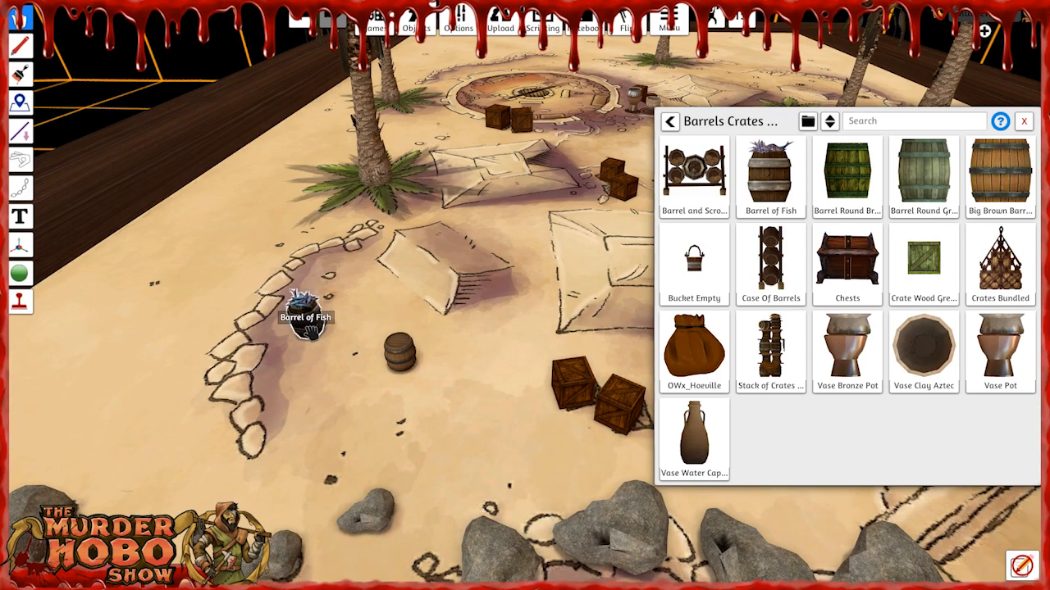
Clear the names of the Barrel of Fish and the brown barrel and close the saved objects library.
right_click(309, 328)
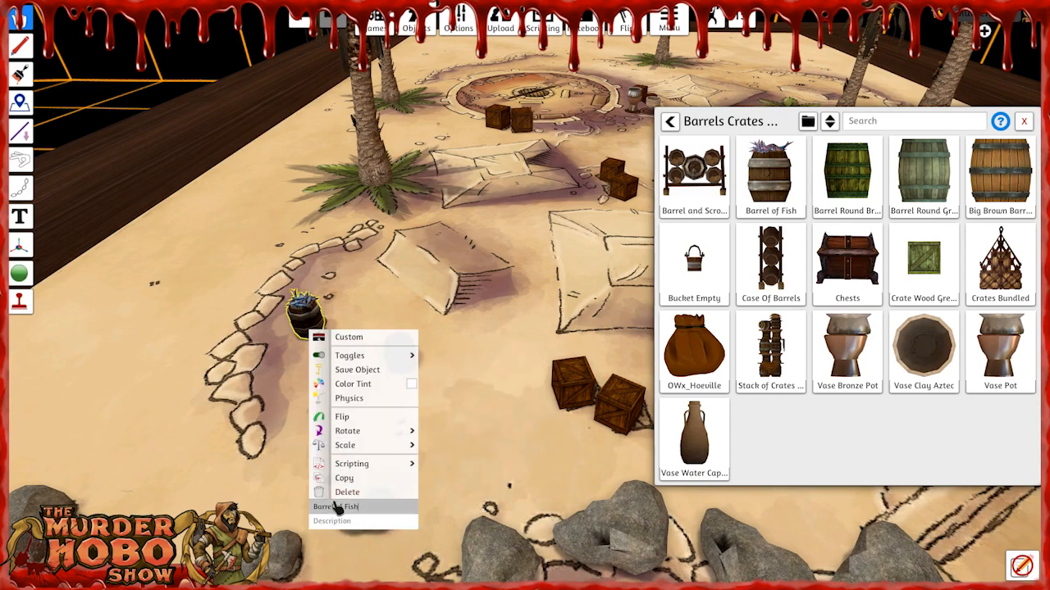
key(BackSpace)
click(458, 371)
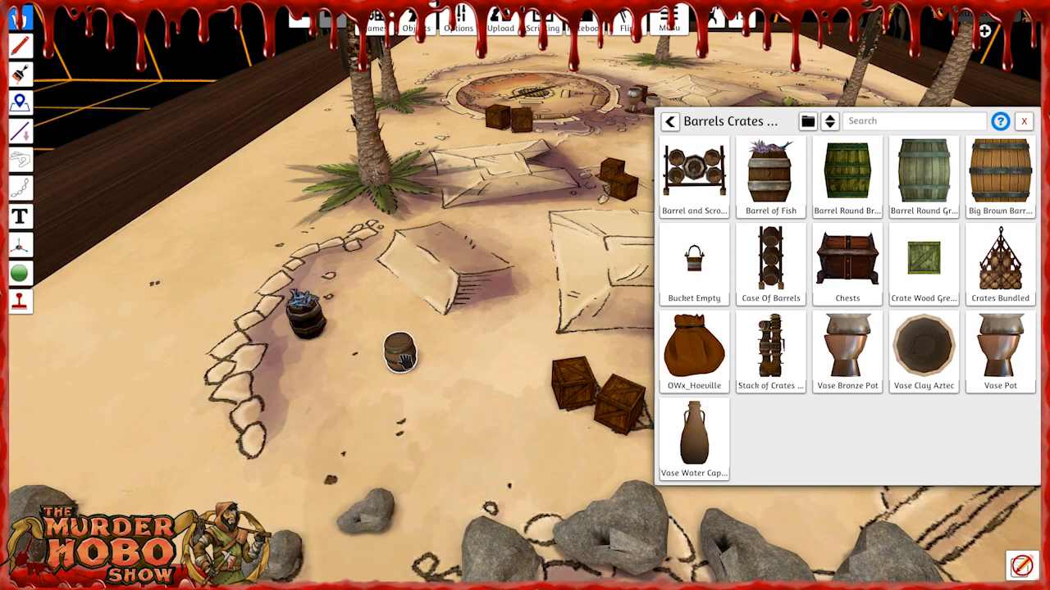
right_click(403, 358)
click(449, 489)
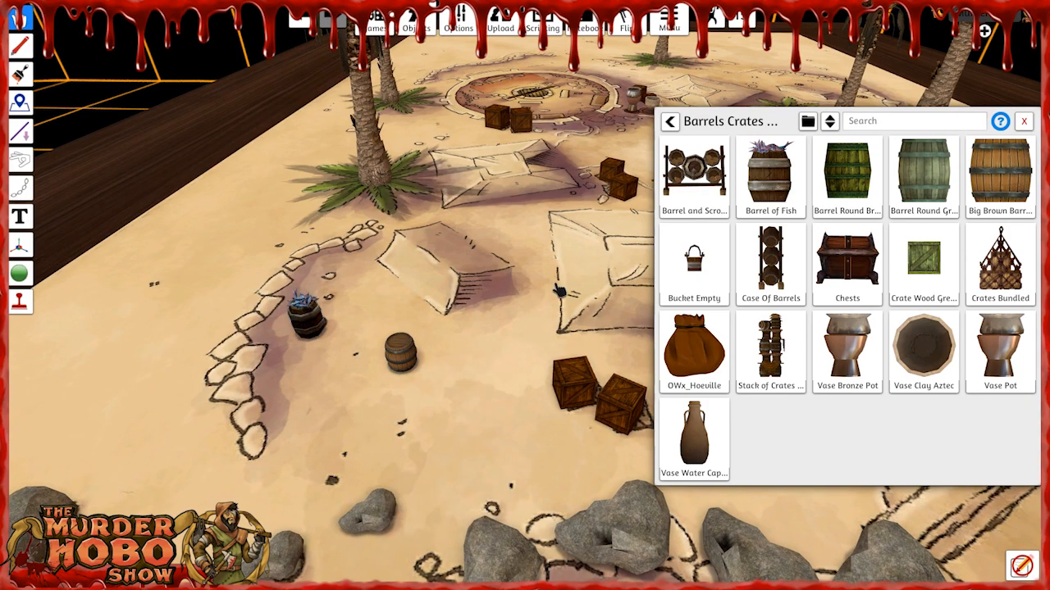
right_drag(592, 311, 596, 260)
click(1023, 121)
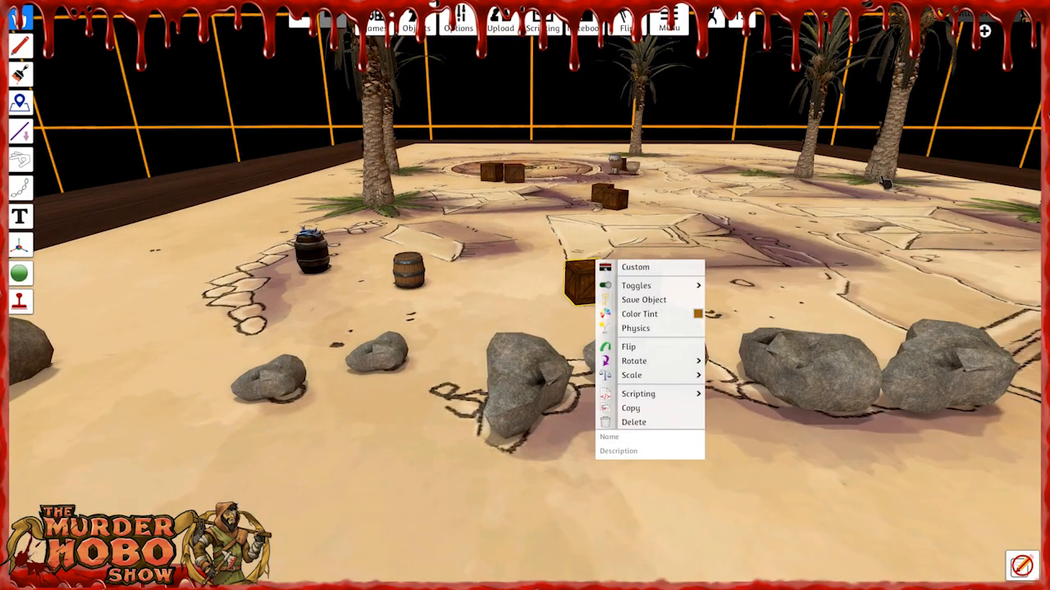
click(771, 290)
Paste five copies of the rock along the bare printed stone wall on the other side of the bridge.
right_drag(774, 293, 678, 325)
key(s)
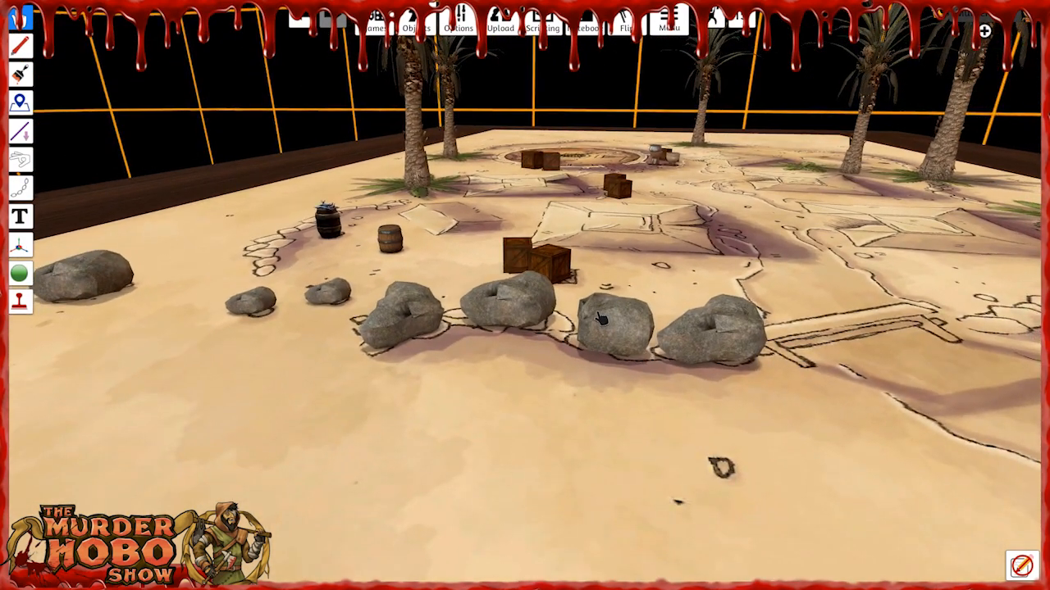
right_drag(324, 373, 439, 393)
key(d)
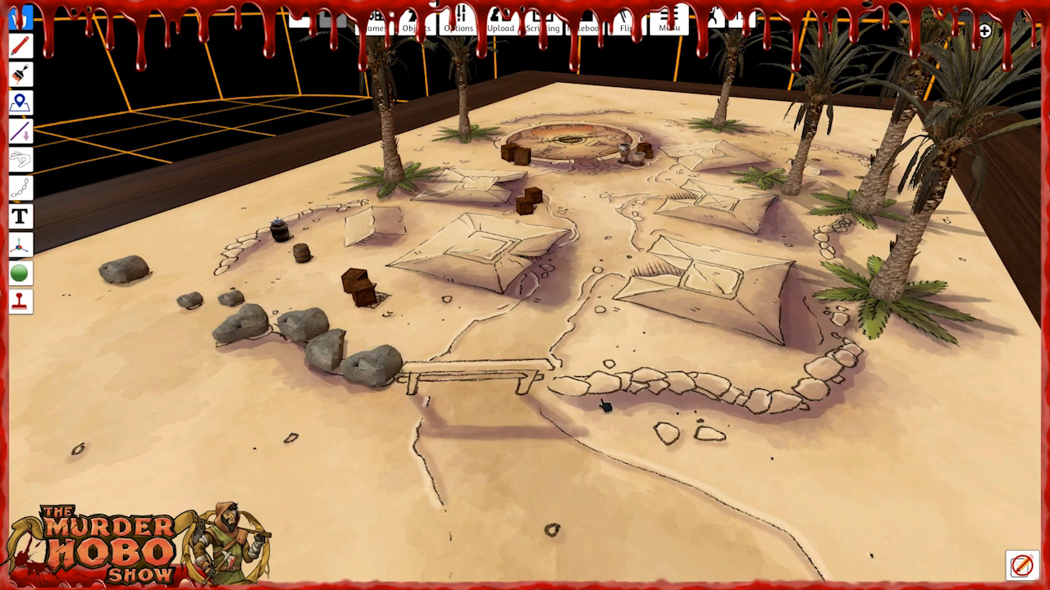
key(ctrl+v)
key(ctrl+v)
key(ctrl+v)
key(ctrl+v)
key(ctrl+v)
drag(799, 384, 802, 405)
drag(730, 387, 730, 422)
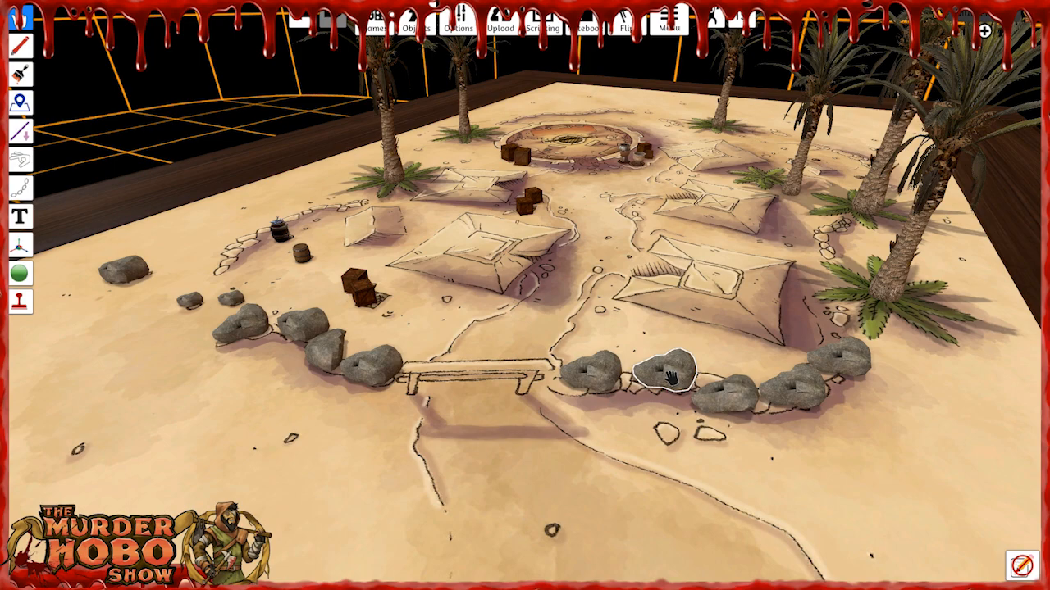
Vary the pasted rocks' sizes, scaling the one beside the bridge to 0.60, the middle one to 1.00 and the outermost to 0.88.
drag(718, 410, 728, 406)
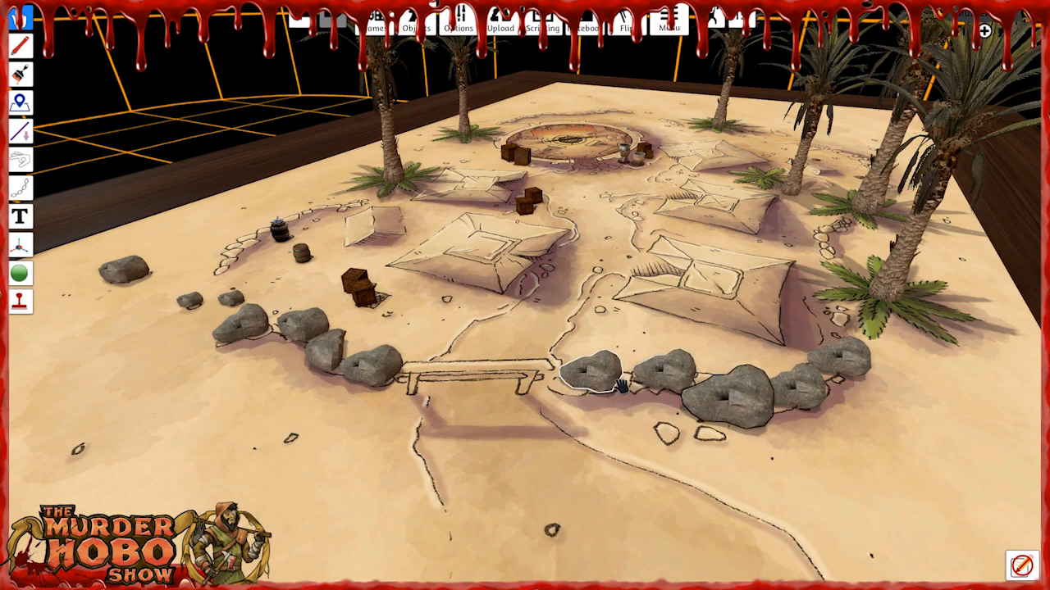
drag(664, 376, 661, 384)
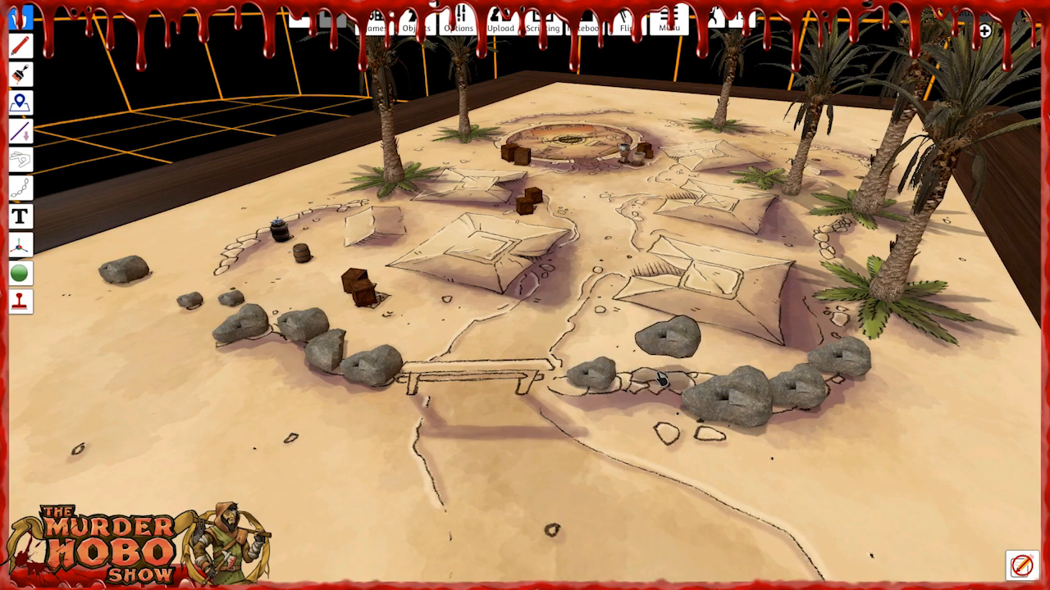
key(plus)
key(plus)
key(plus)
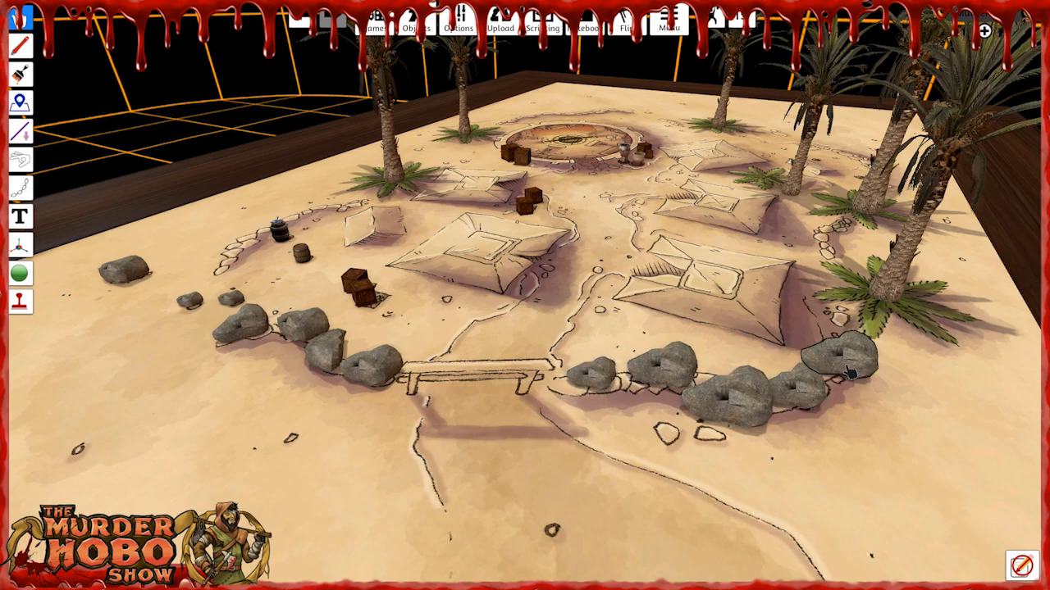
Move the first two pasted rocks with the Gizmo so they sit side by side on the printed wall next to the bridge.
click(31, 249)
click(54, 247)
right_drag(422, 393, 542, 492)
click(529, 417)
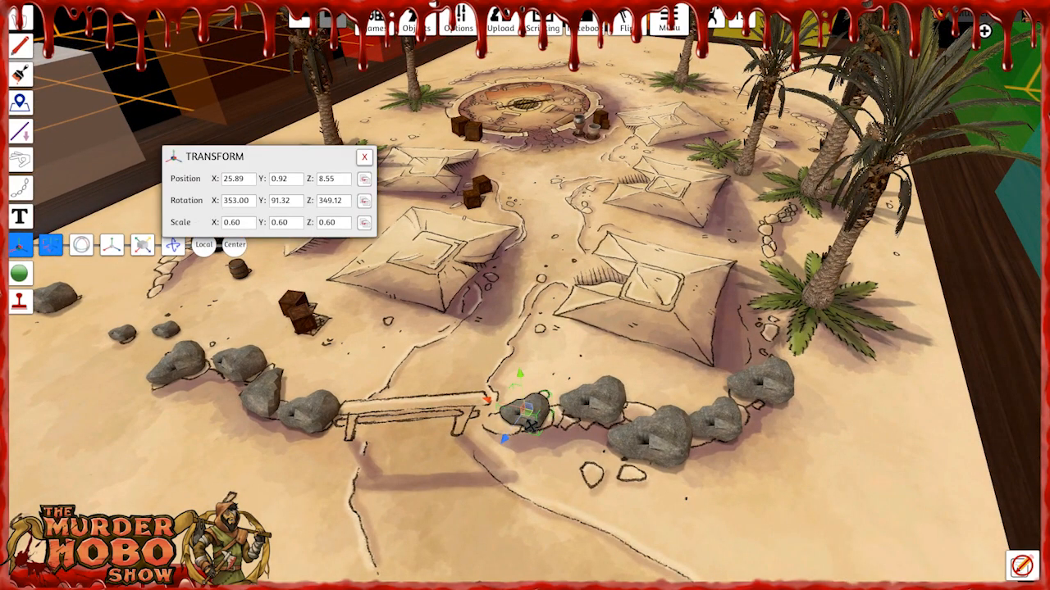
drag(509, 443, 489, 445)
click(591, 406)
drag(557, 394, 555, 431)
click(556, 432)
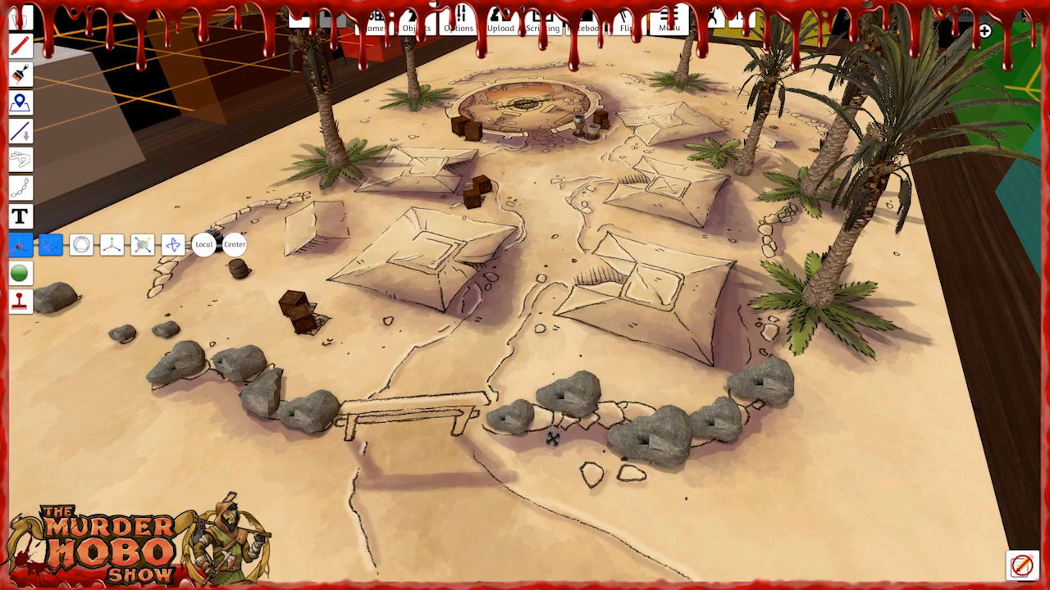
click(566, 397)
drag(555, 428, 547, 450)
Slide the third rock against the second and move the fourth to about X 23.13, Y 0.64, Z 14.38.
click(648, 447)
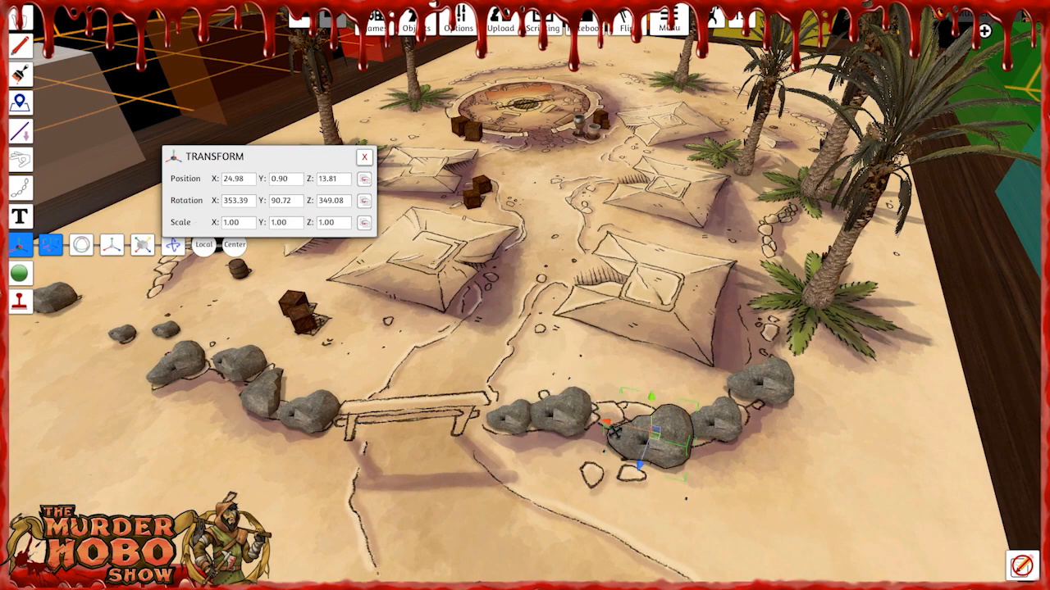
drag(607, 424, 568, 414)
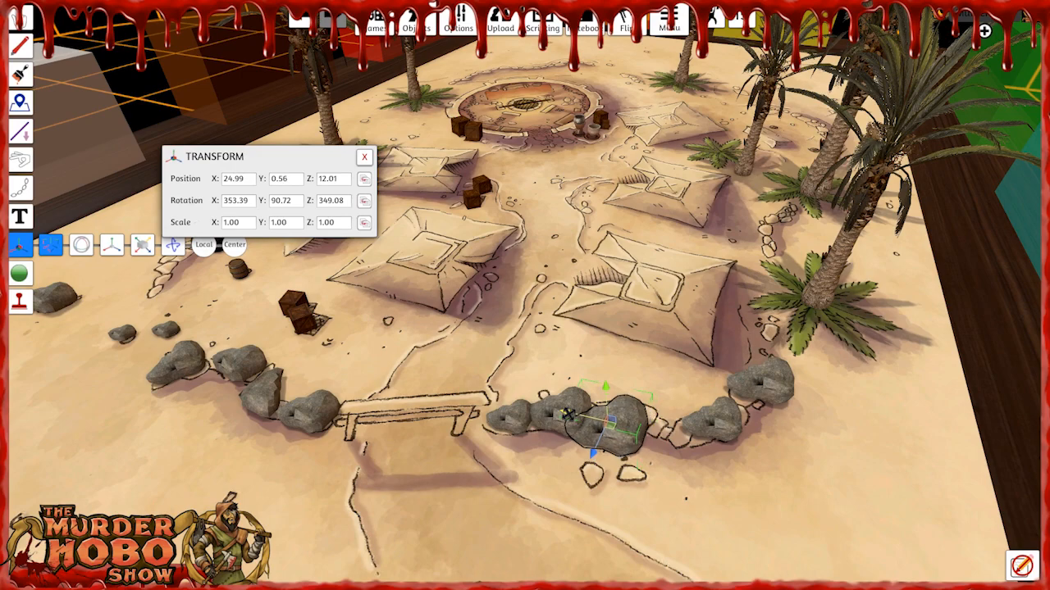
drag(597, 455, 605, 431)
click(722, 424)
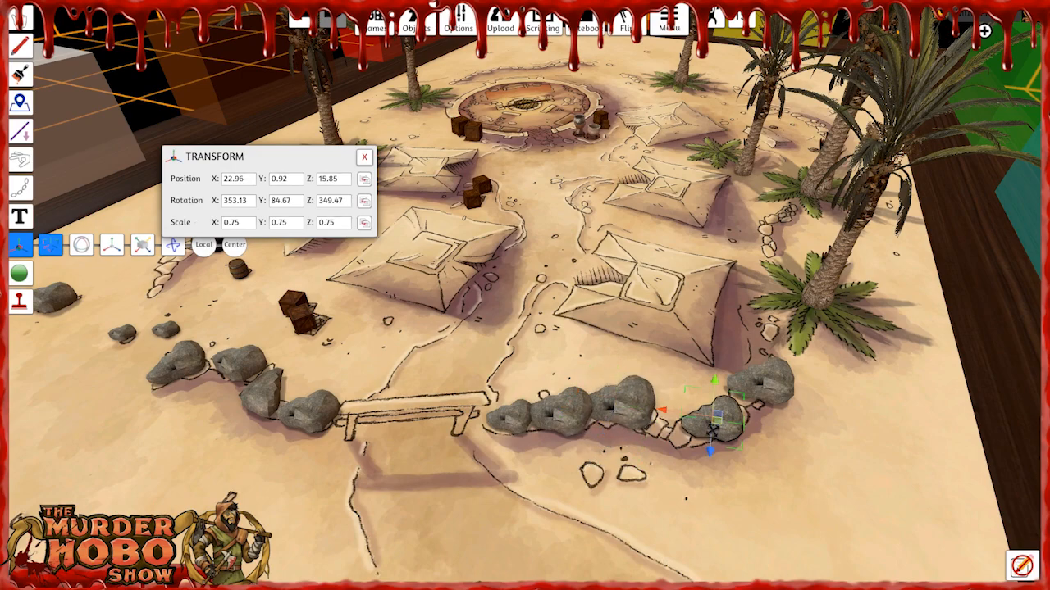
drag(666, 417, 671, 440)
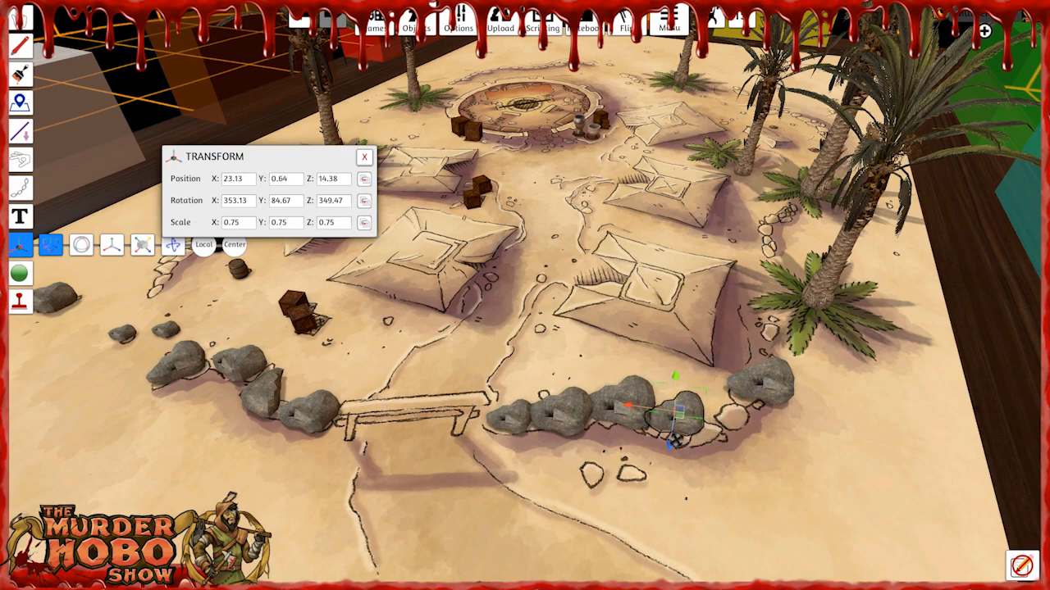
Rotate the outermost rock to about Y 52.26 and move it in toward the fourth rock on the printed wall.
click(769, 393)
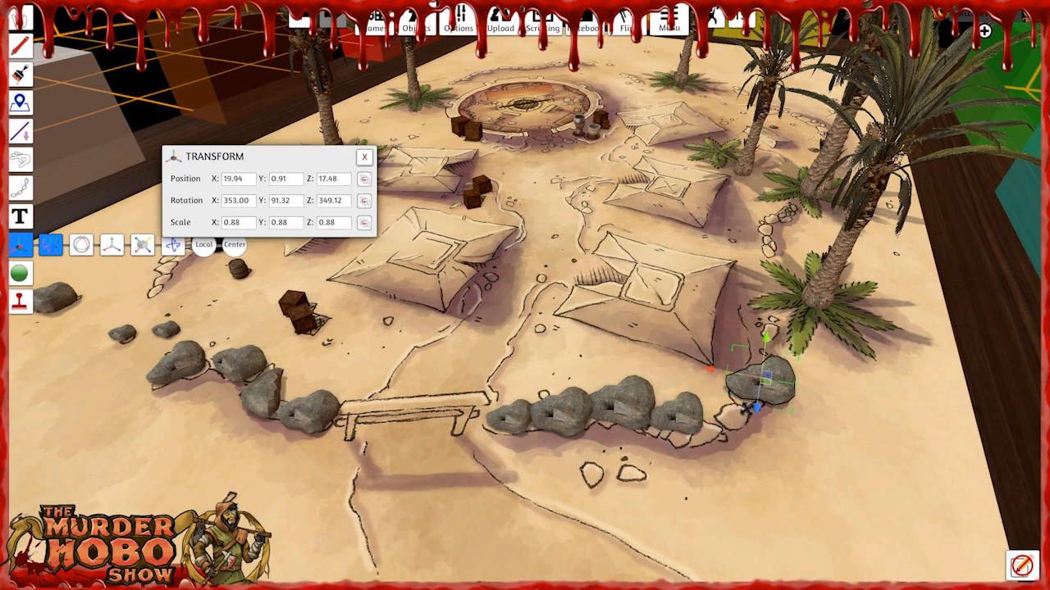
drag(759, 414, 746, 441)
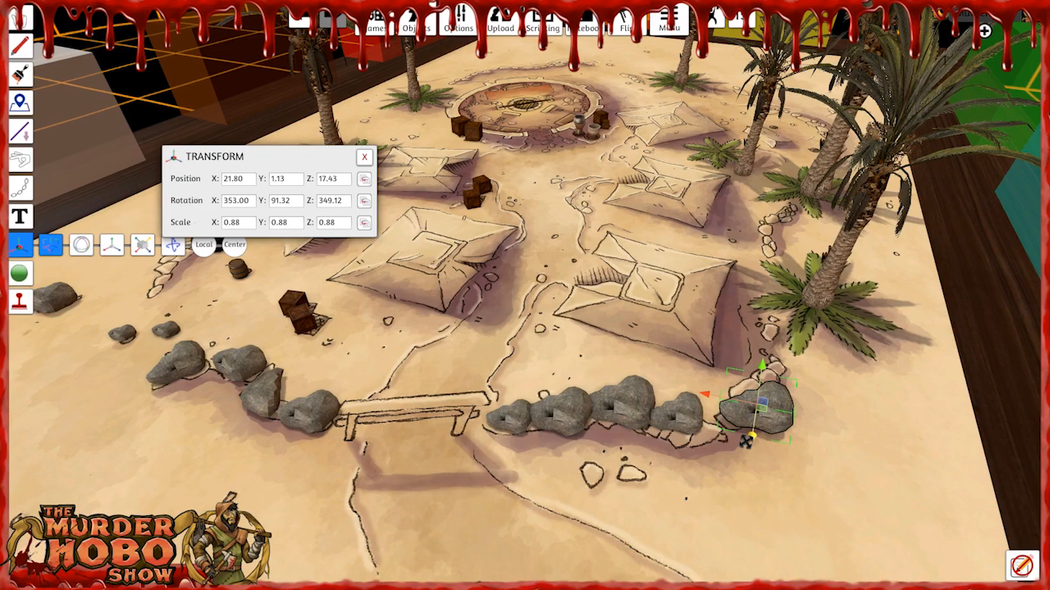
click(81, 245)
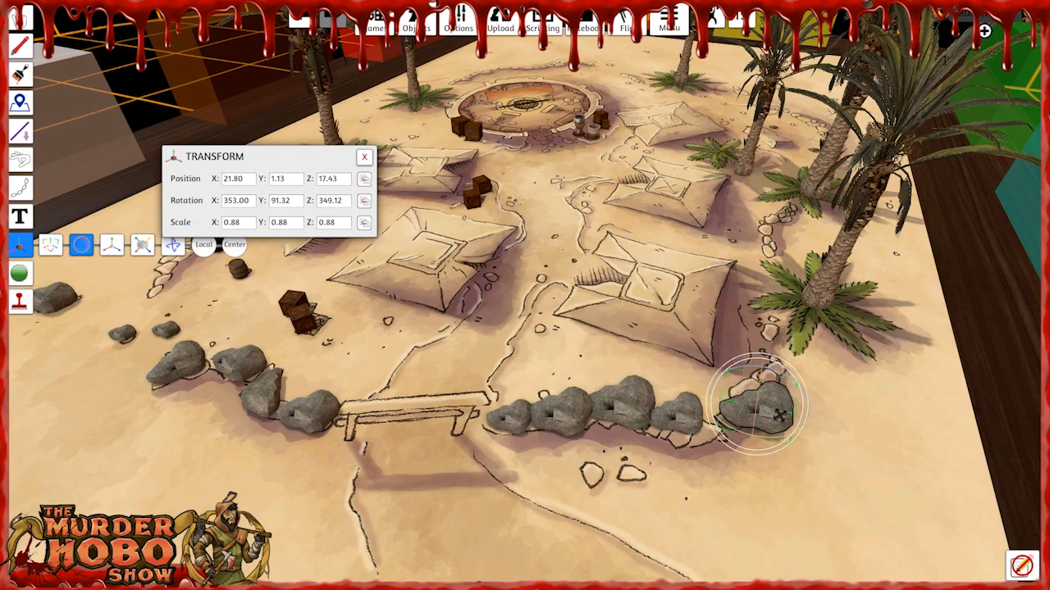
drag(762, 445, 798, 438)
click(50, 245)
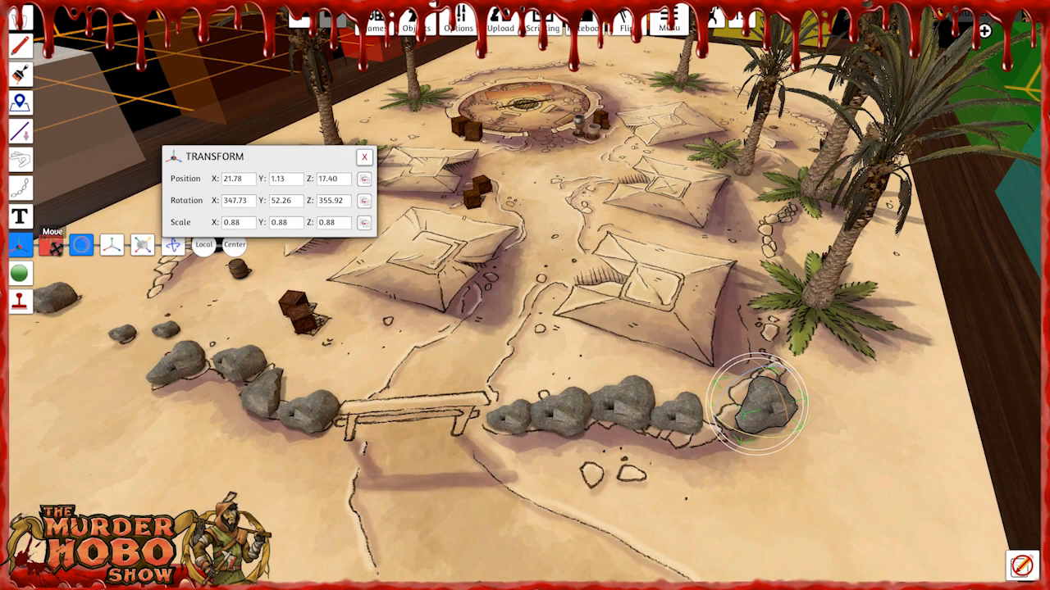
drag(790, 444, 760, 421)
drag(699, 405, 691, 412)
key(F1)
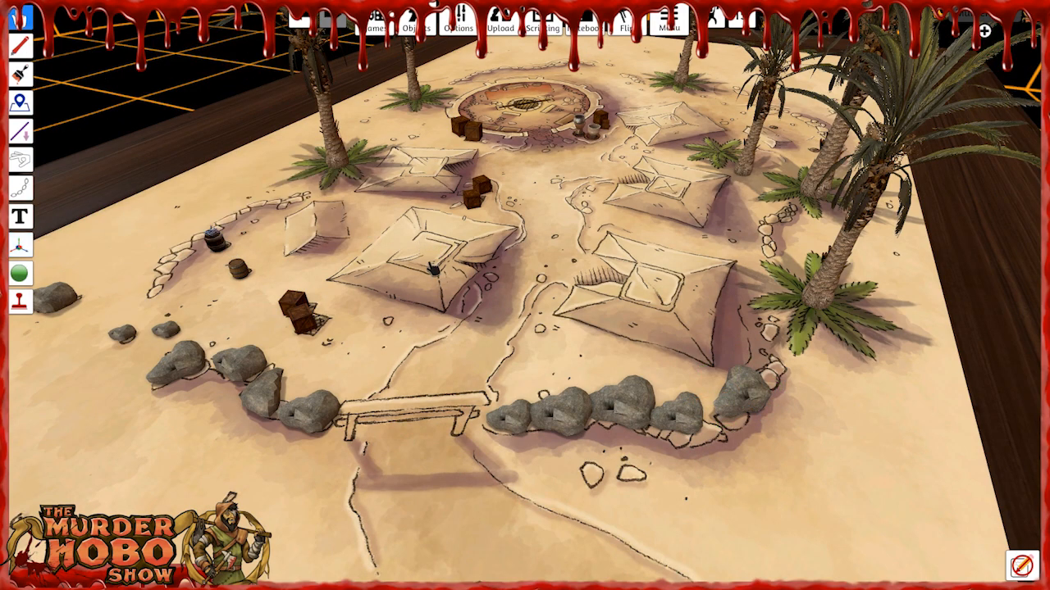
Examine the dressed camp map from several sides, including the palms, the round pit and the finished rock wall.
right_drag(497, 312, 503, 287)
right_drag(483, 396, 218, 221)
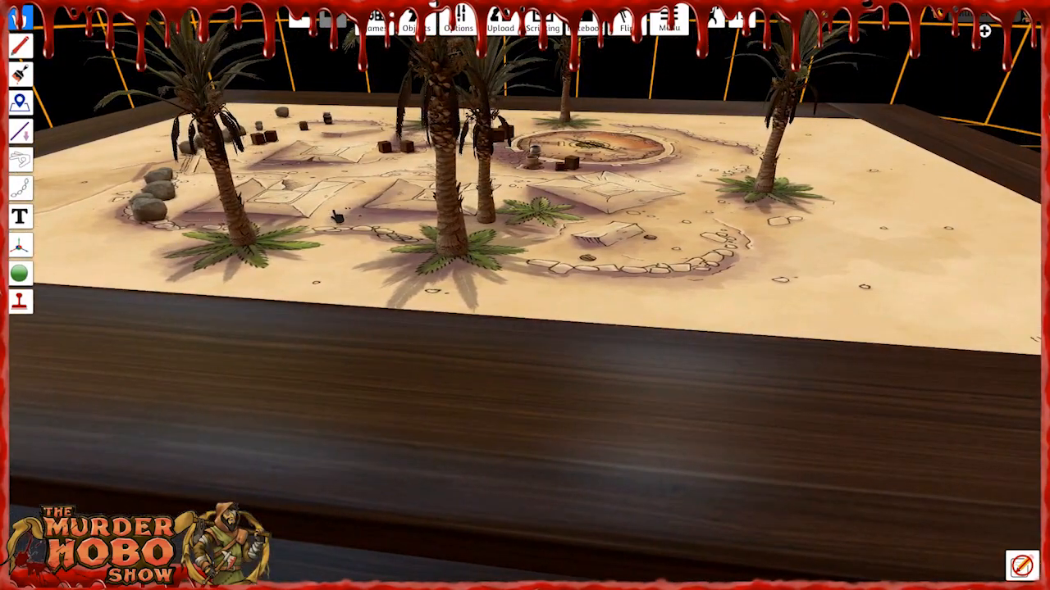
key(w)
right_drag(727, 298, 446, 446)
key(a)
key(a)
key(w)
right_drag(489, 322, 656, 422)
right_drag(767, 406, 546, 391)
key(d)
key(w)
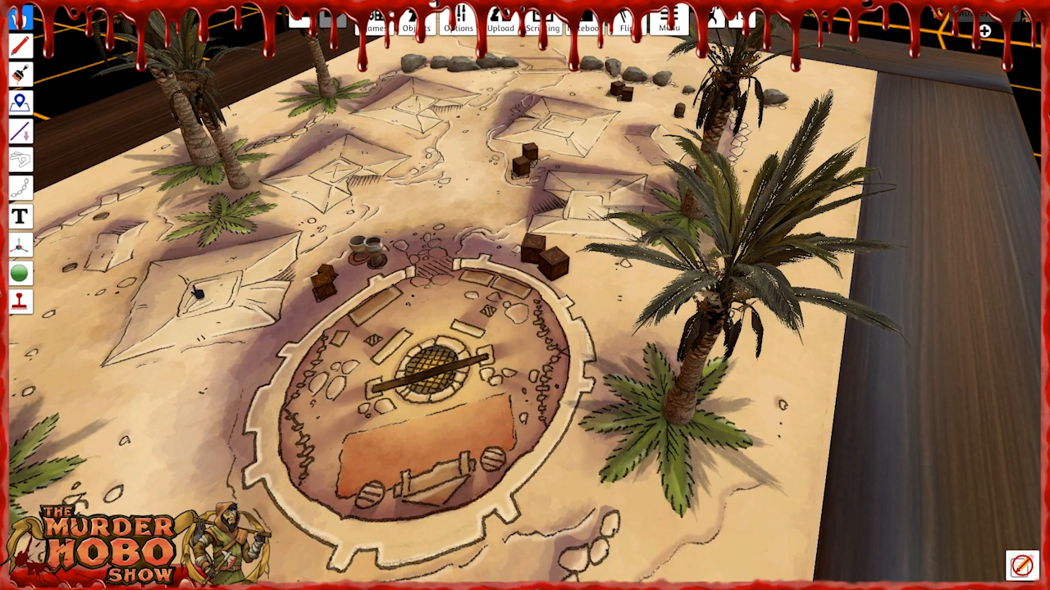
key(s)
right_drag(265, 311, 879, 354)
key(s)
key(s)
key(s)
key(d)
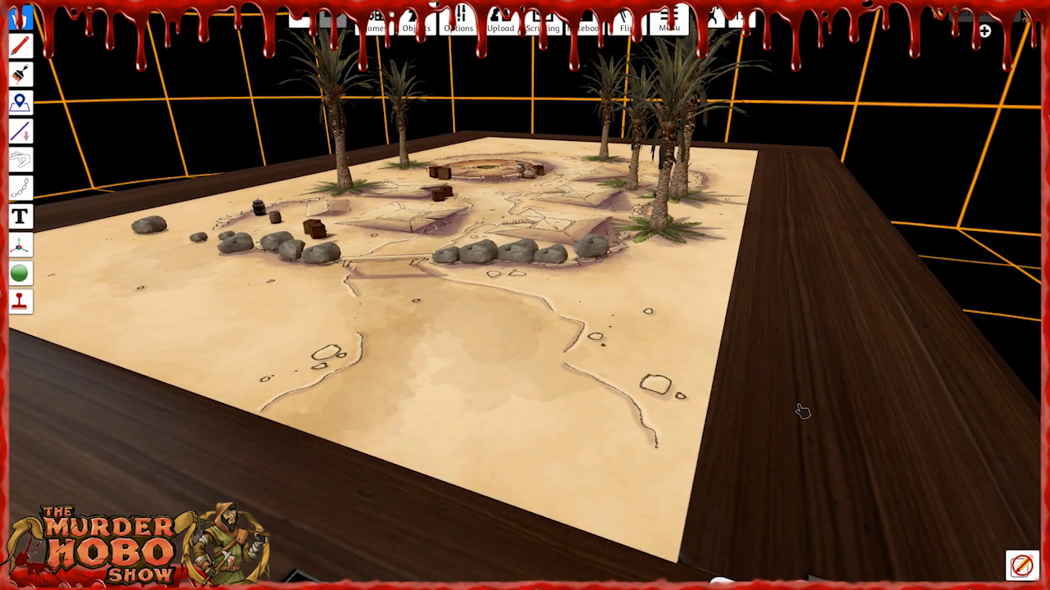
Examine the dressed Tribal Camp map up close, from the rock walls beside the bridge to the tents and palms.
scroll(543, 287, up, 2)
key(w)
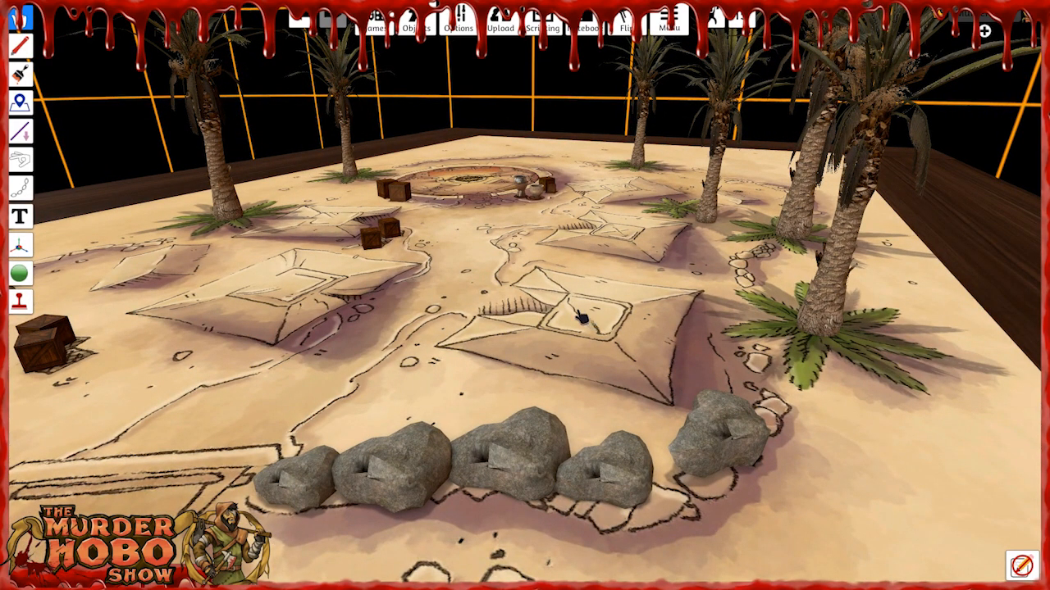
right_drag(209, 262, 274, 279)
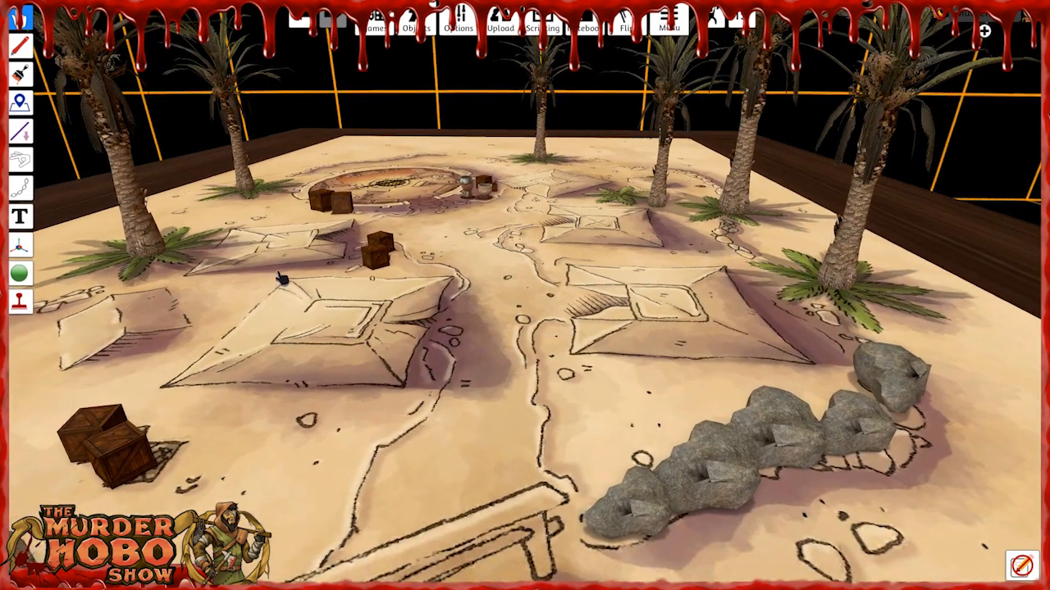
key(s)
key(s)
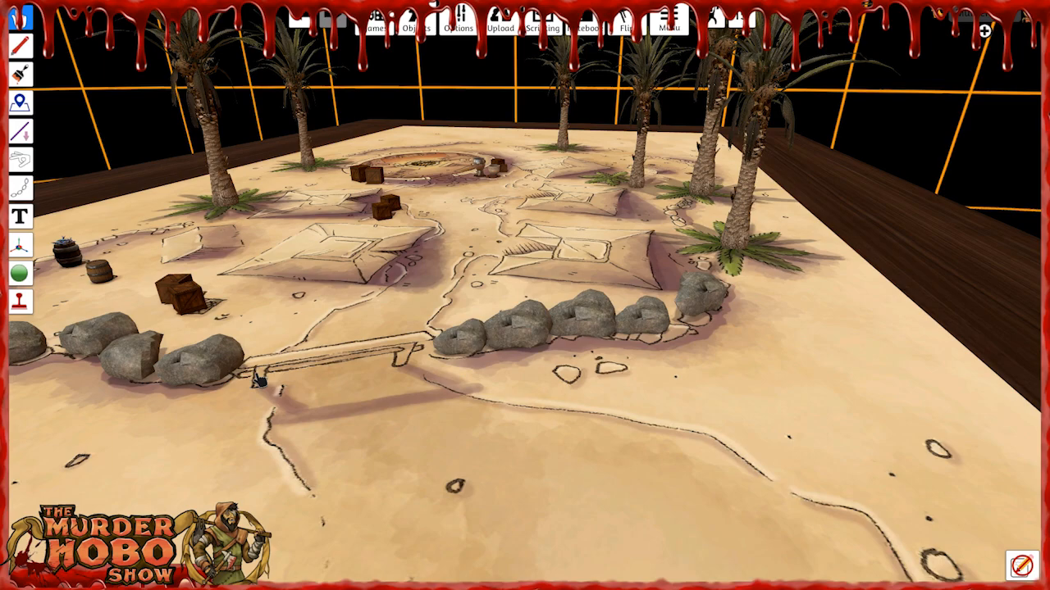
key(w)
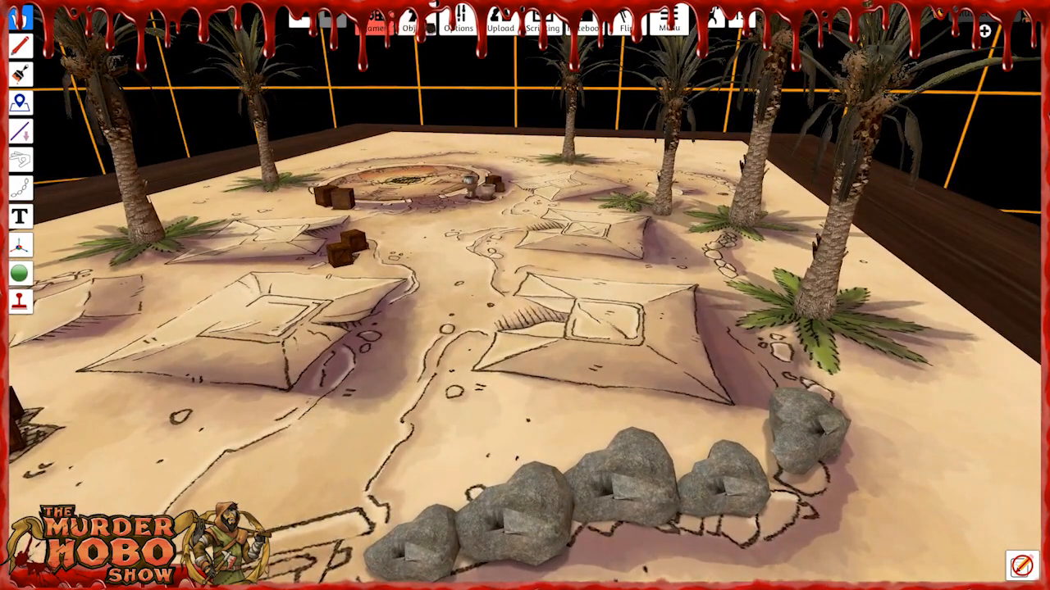
Look through the three pages of saved Structures props for pieces that suit the camp.
click(414, 26)
click(428, 85)
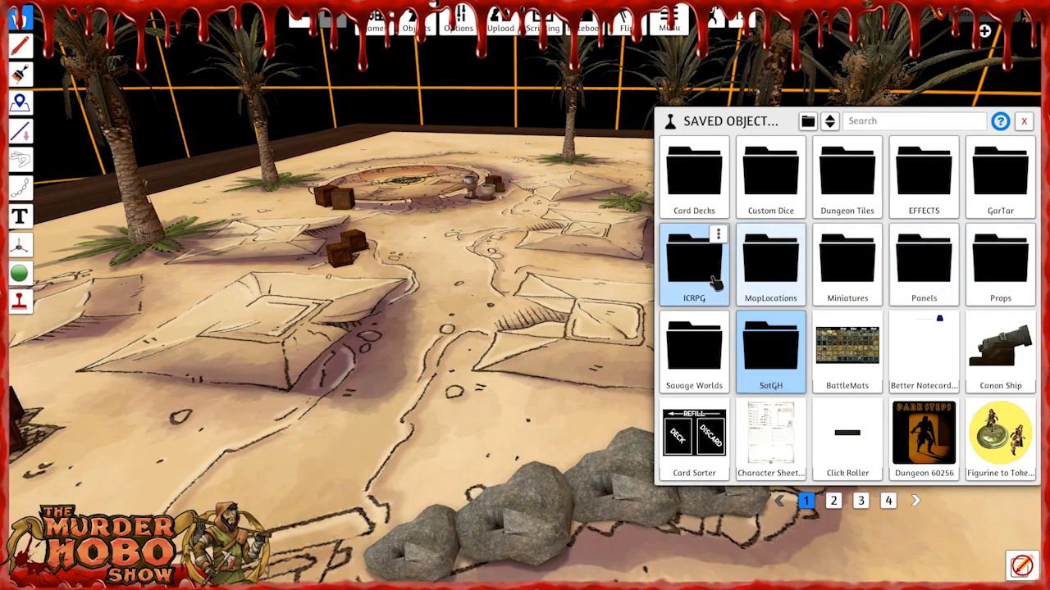
click(992, 267)
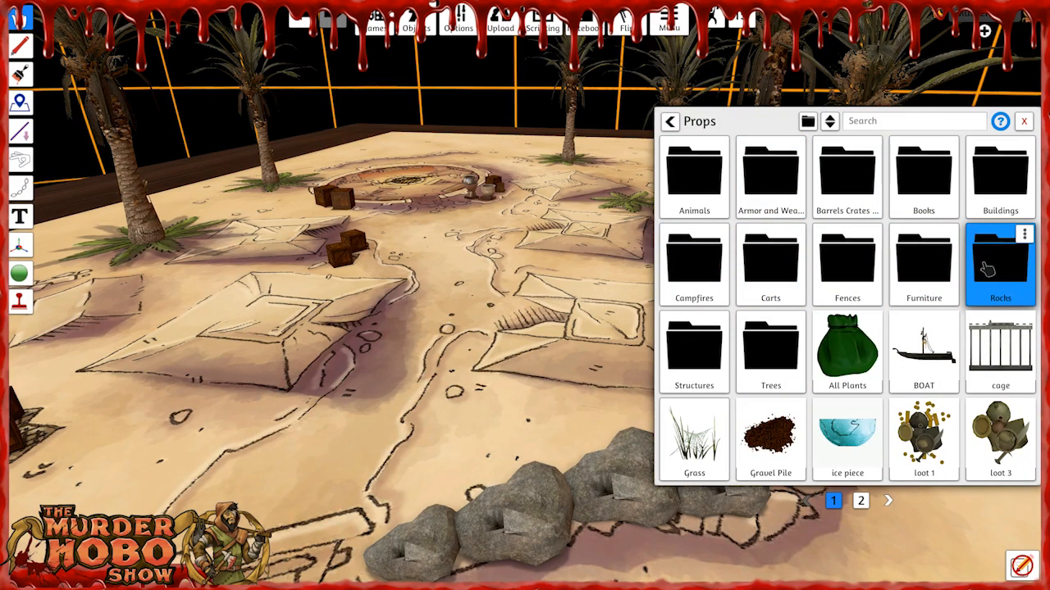
click(696, 354)
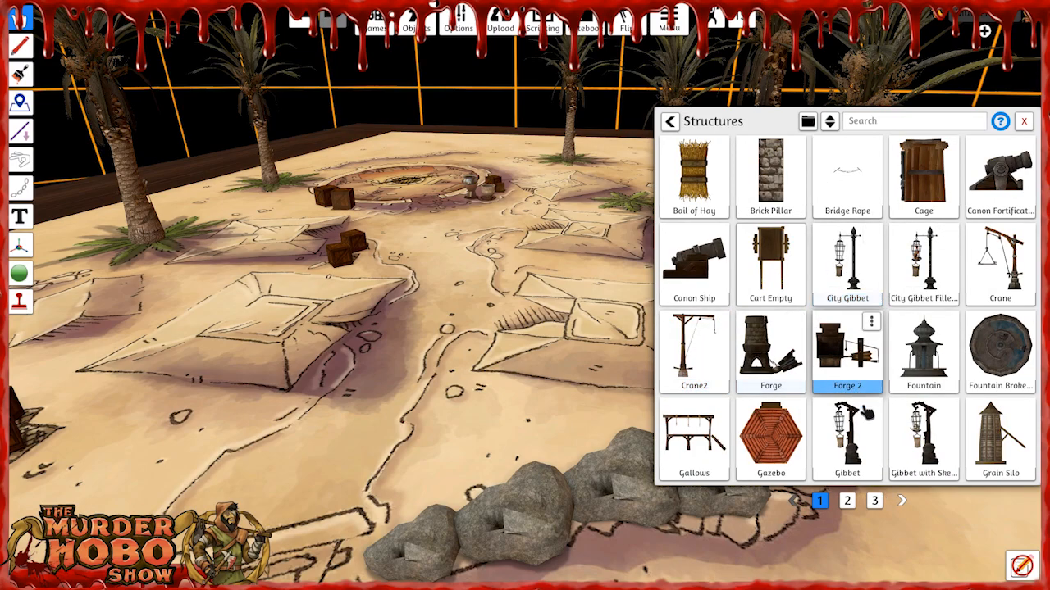
click(848, 502)
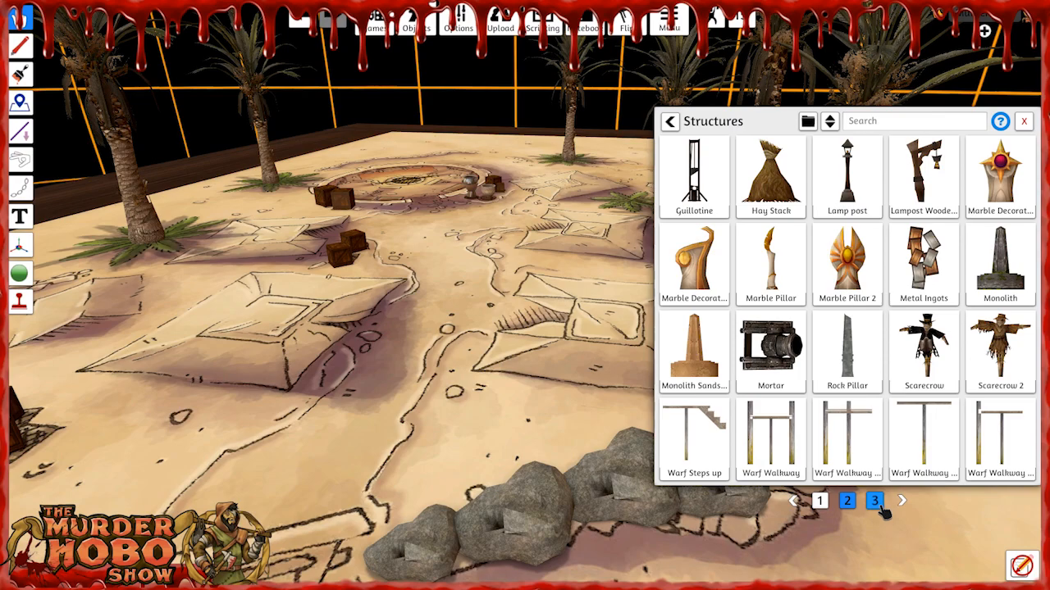
click(875, 501)
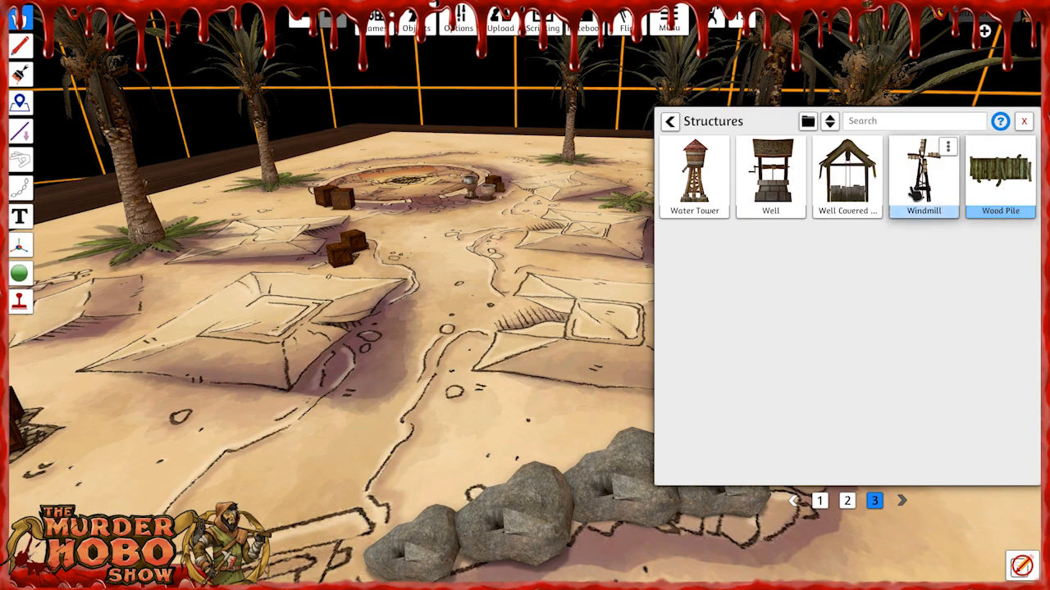
click(848, 502)
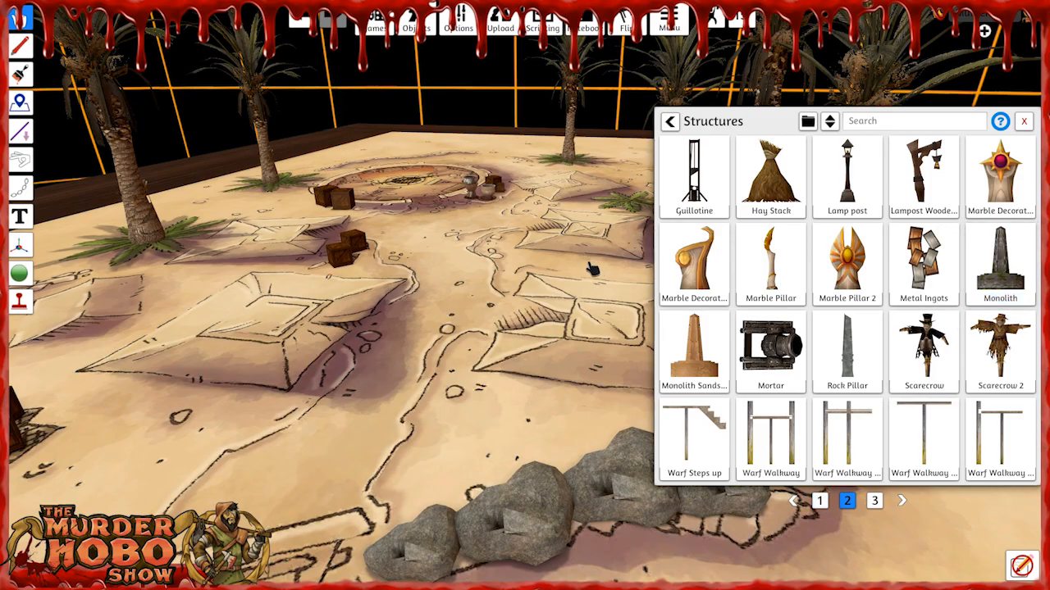
click(1023, 121)
Pack the dressed Tribal Camp map into the One World hub.
scroll(673, 356, down, 5)
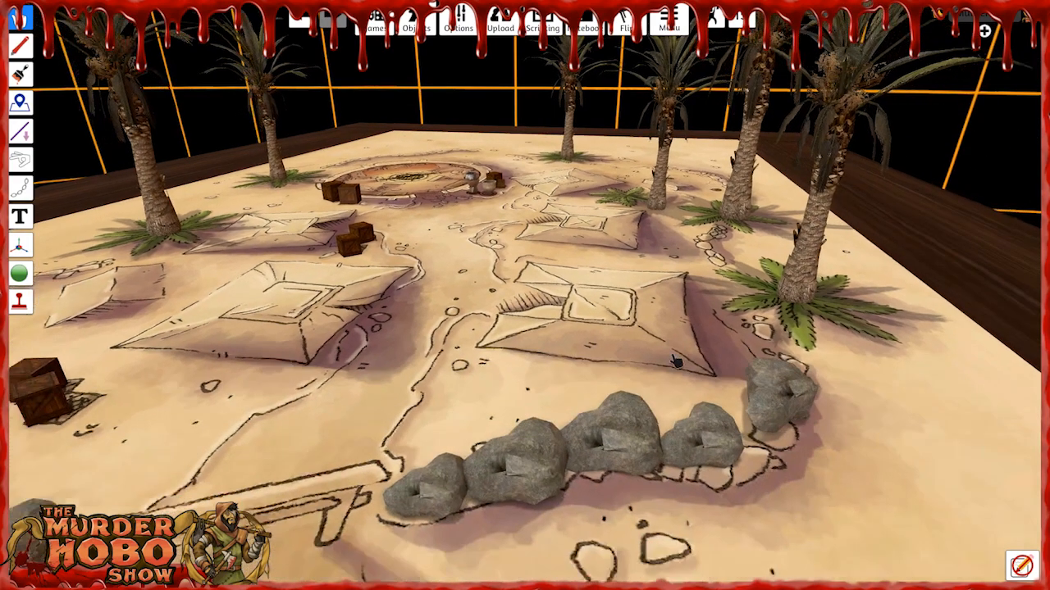
key(s)
key(d)
scroll(722, 446, up, 3)
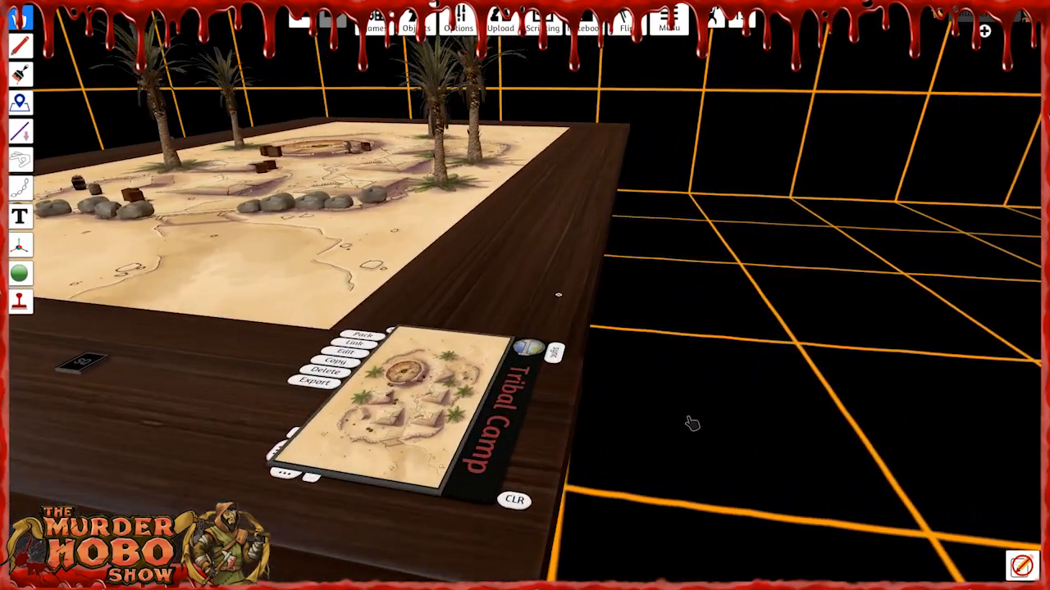
key(a)
key(w)
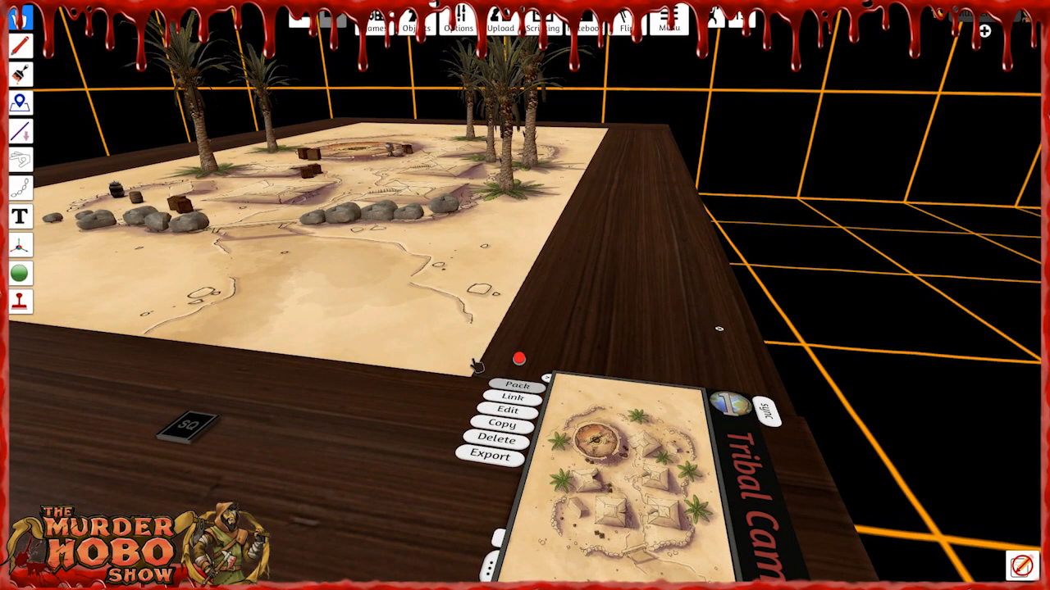
click(519, 384)
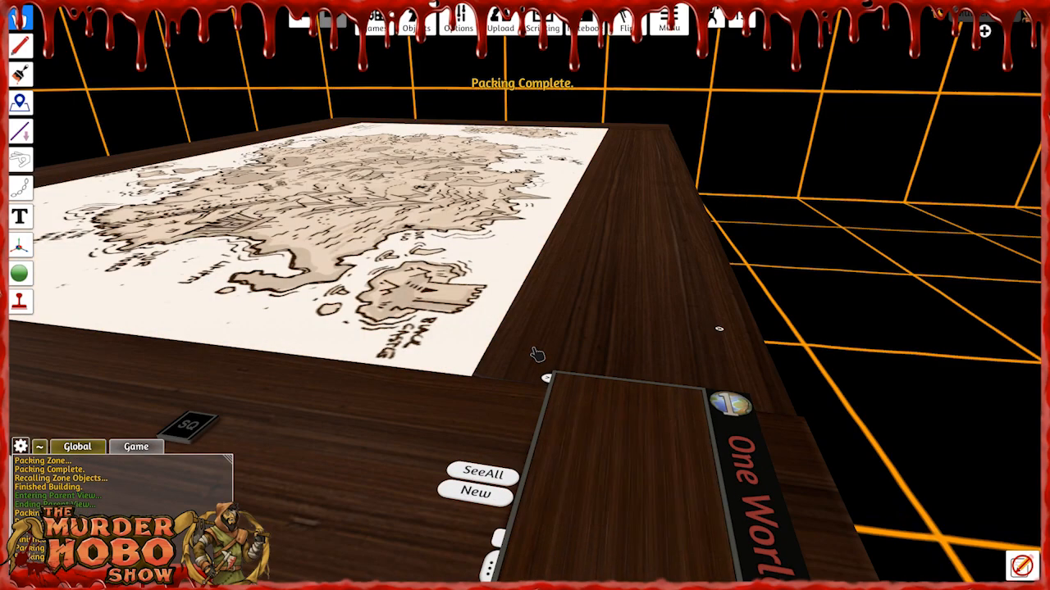
Reactivate the One World hub and go to the parent view of BlueSword Desert to show its location list.
scroll(534, 291, down, 5)
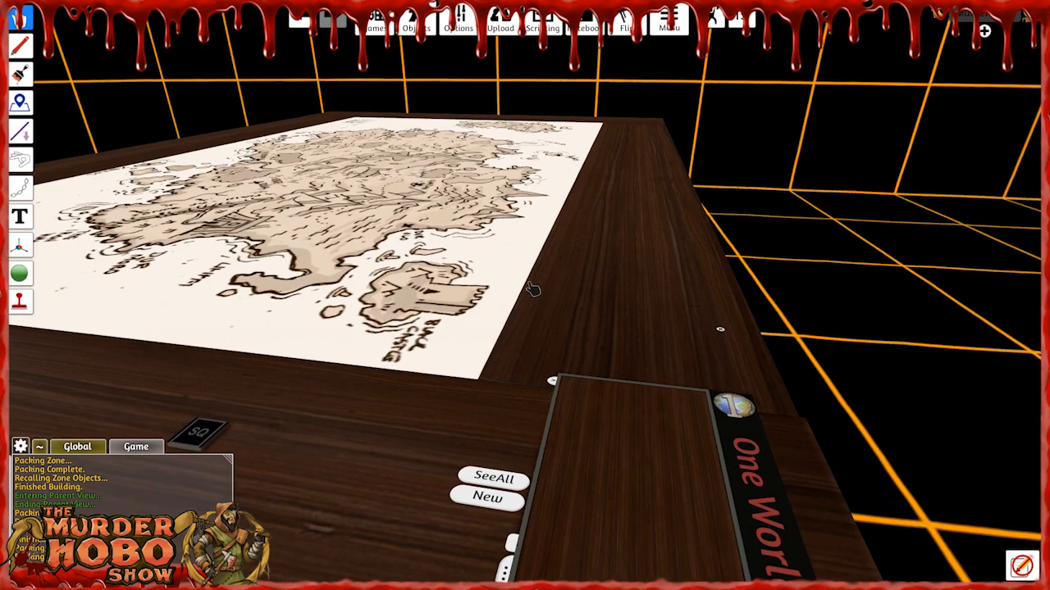
right_drag(592, 319, 594, 355)
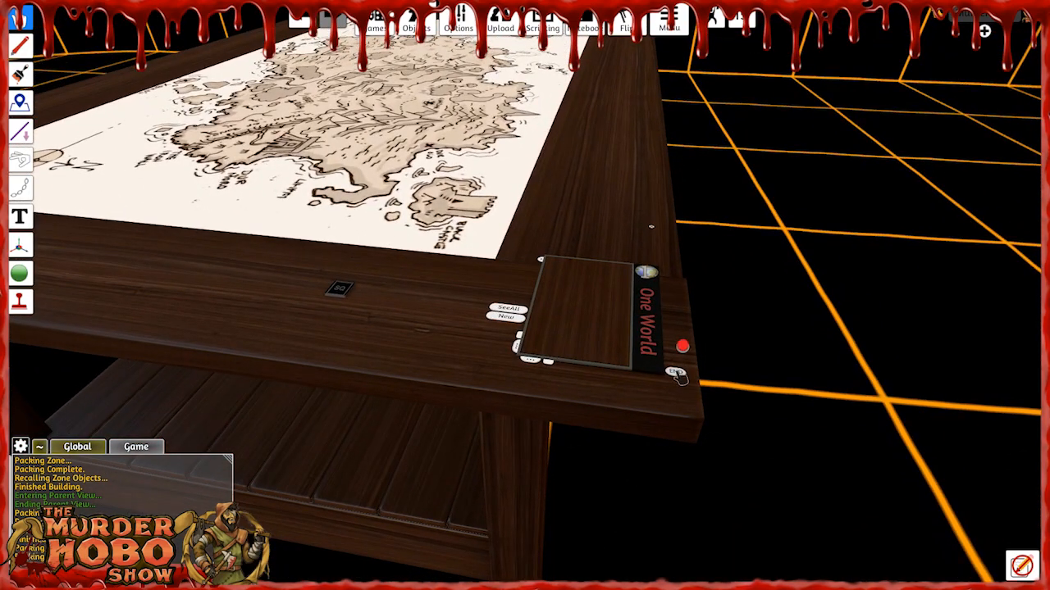
click(645, 274)
click(645, 275)
click(646, 275)
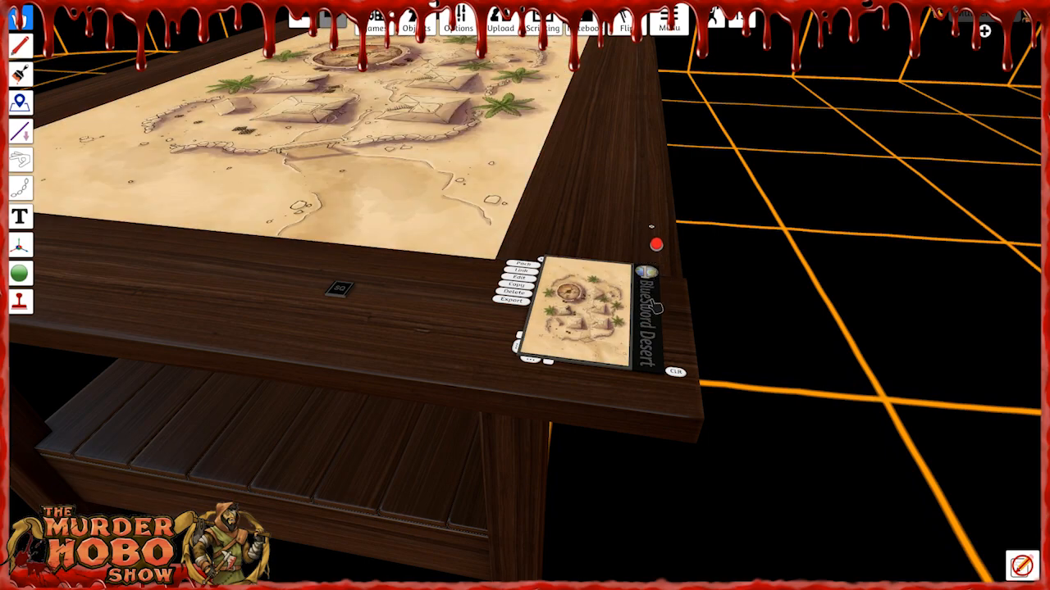
click(653, 321)
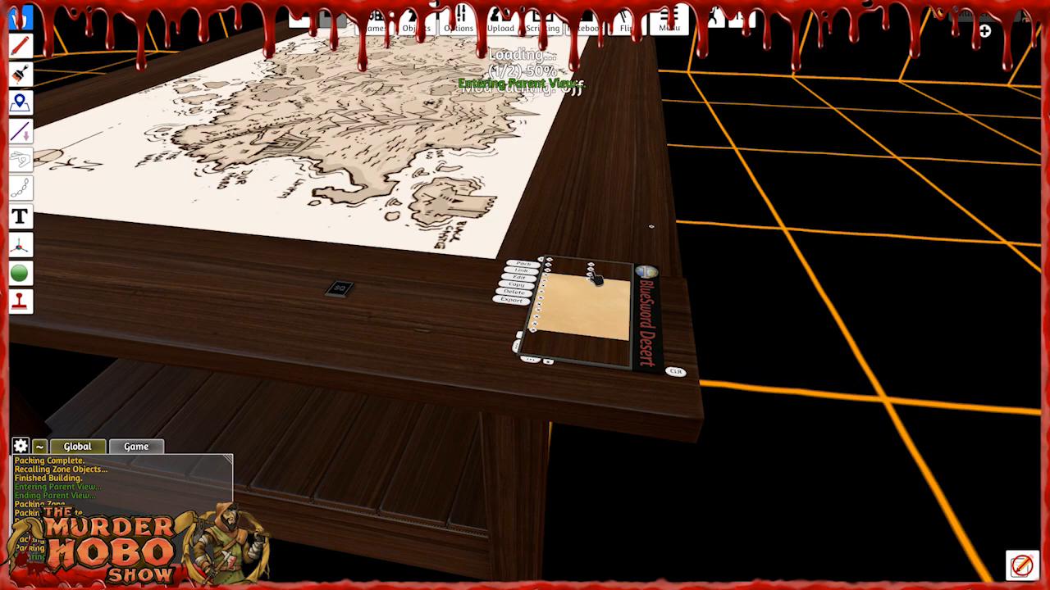
scroll(592, 292, up, 3)
right_drag(592, 293, 616, 332)
key(s)
key(d)
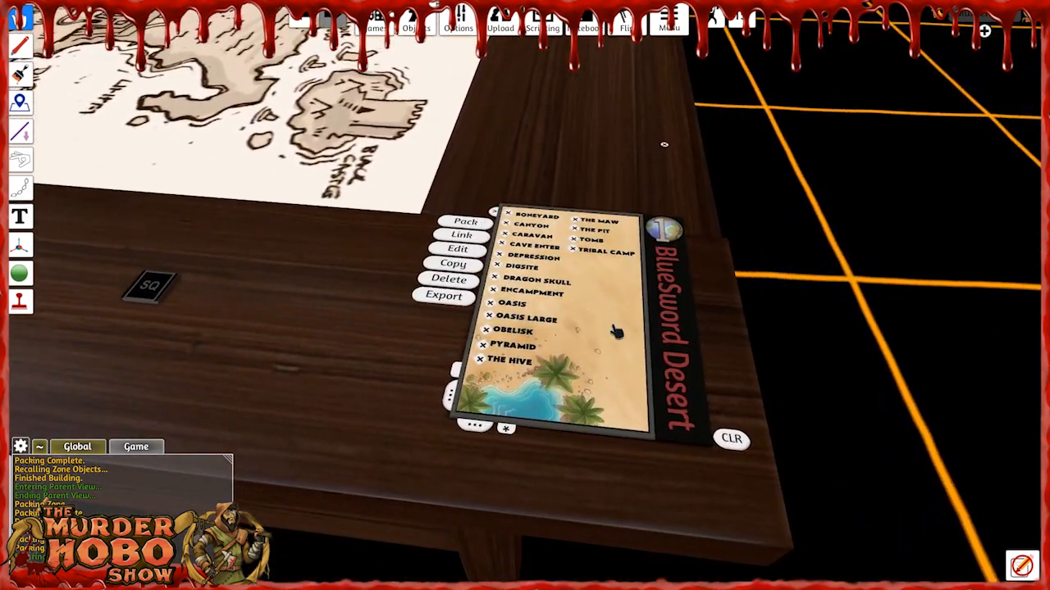
Choose the Obelisk location from the desert list and open its map on the table.
click(490, 331)
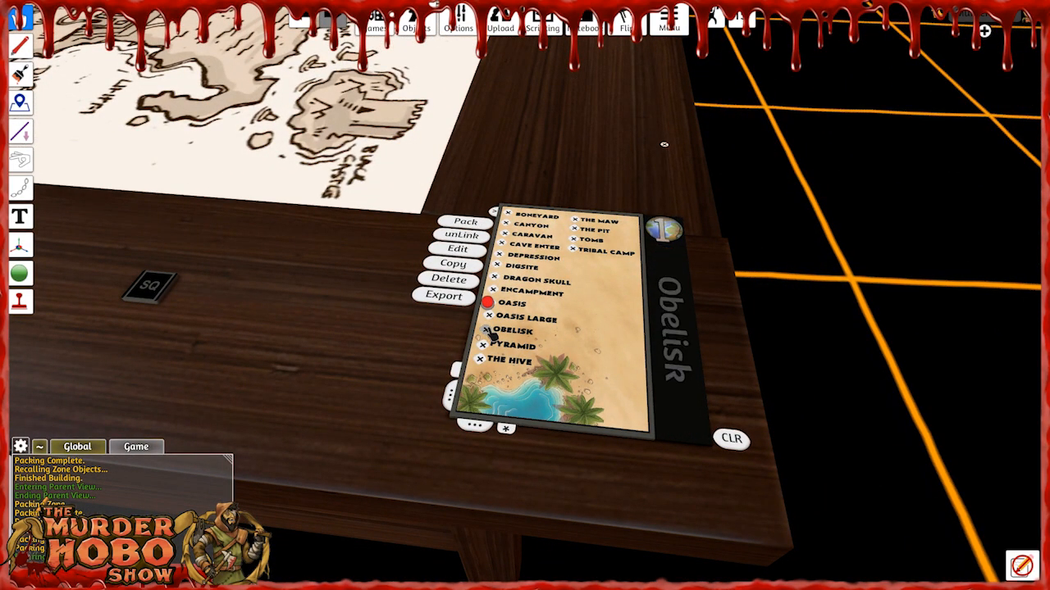
click(663, 271)
key(a)
right_drag(241, 279, 349, 232)
key(w)
key(w)
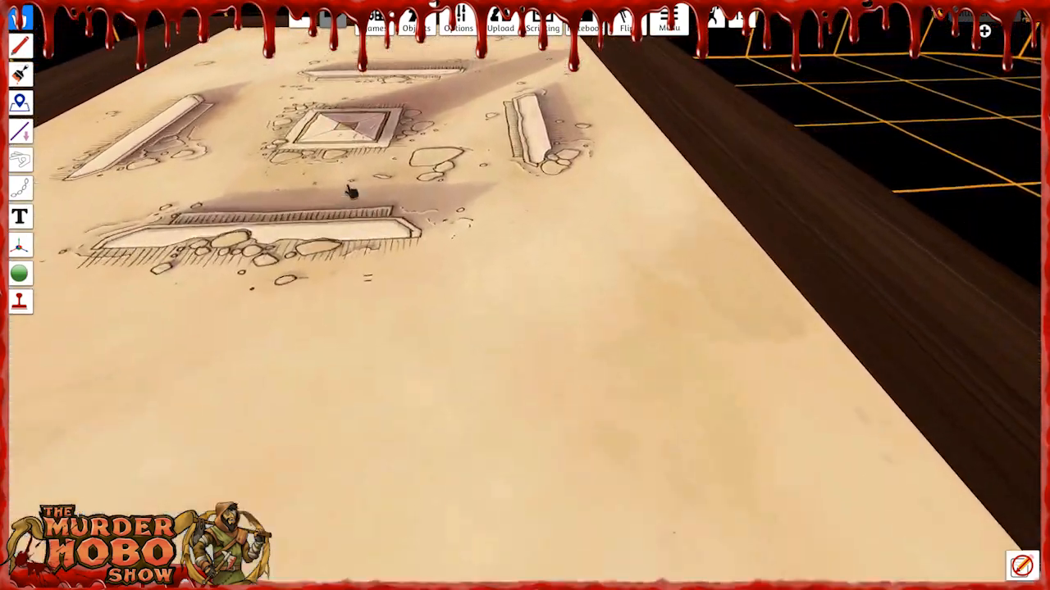
Spawn the dark Monolith from the saved Structures props and place it on the printed obelisk base.
mouse_move(414, 28)
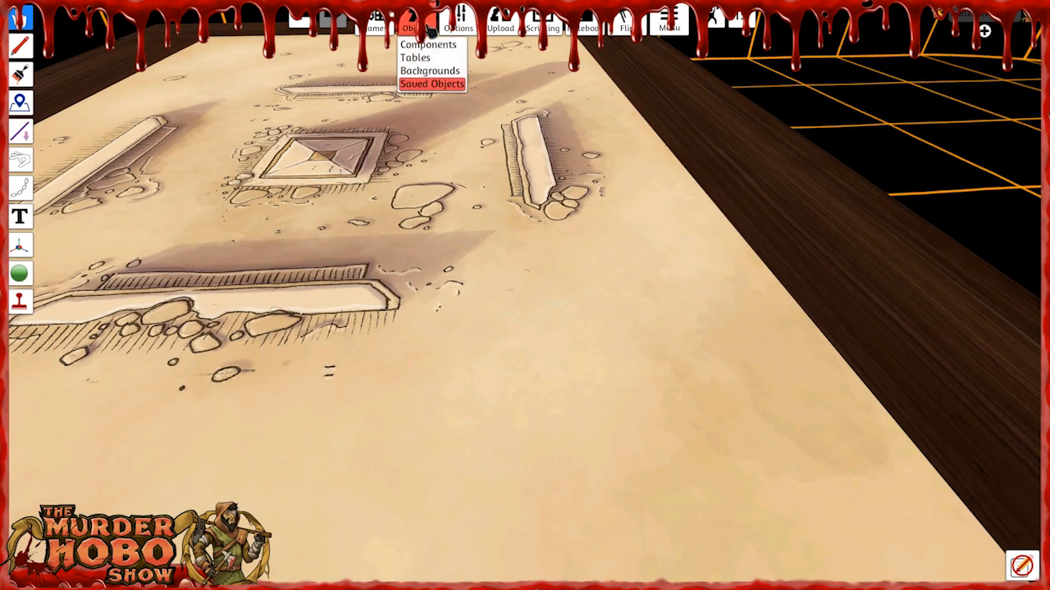
click(433, 84)
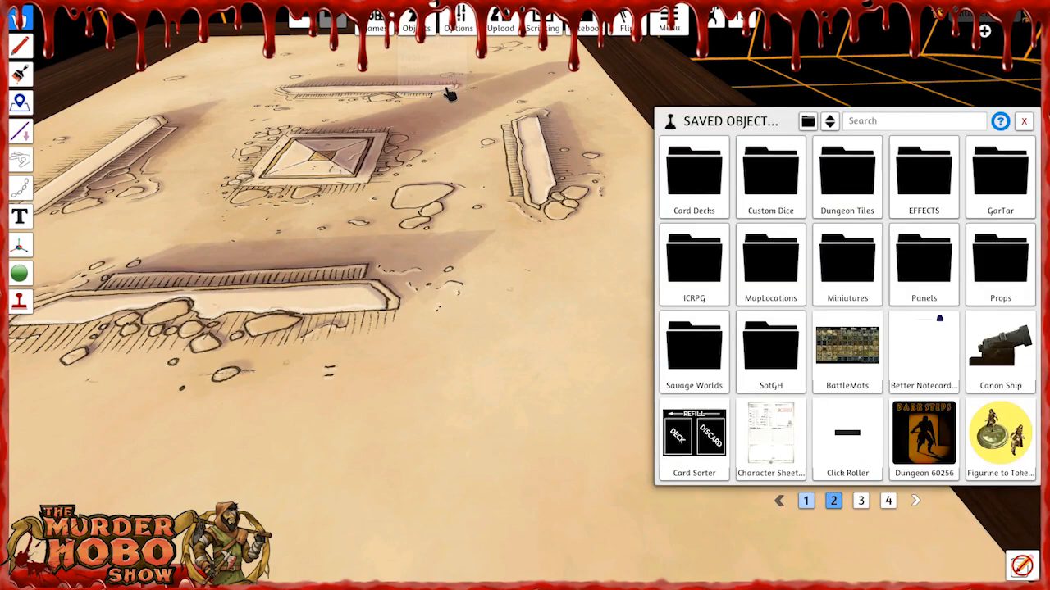
click(1000, 262)
click(704, 359)
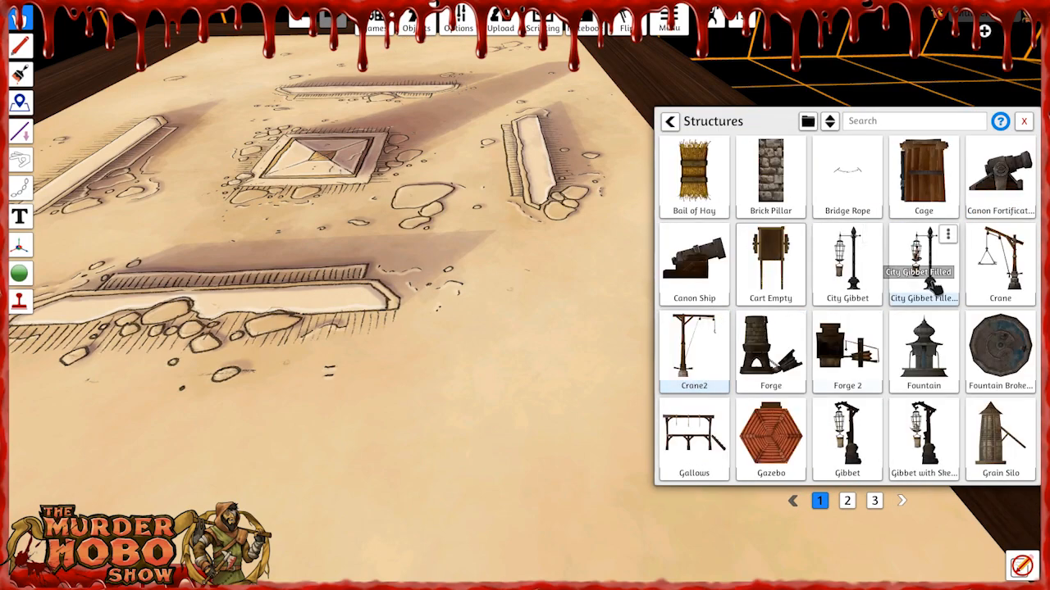
click(853, 502)
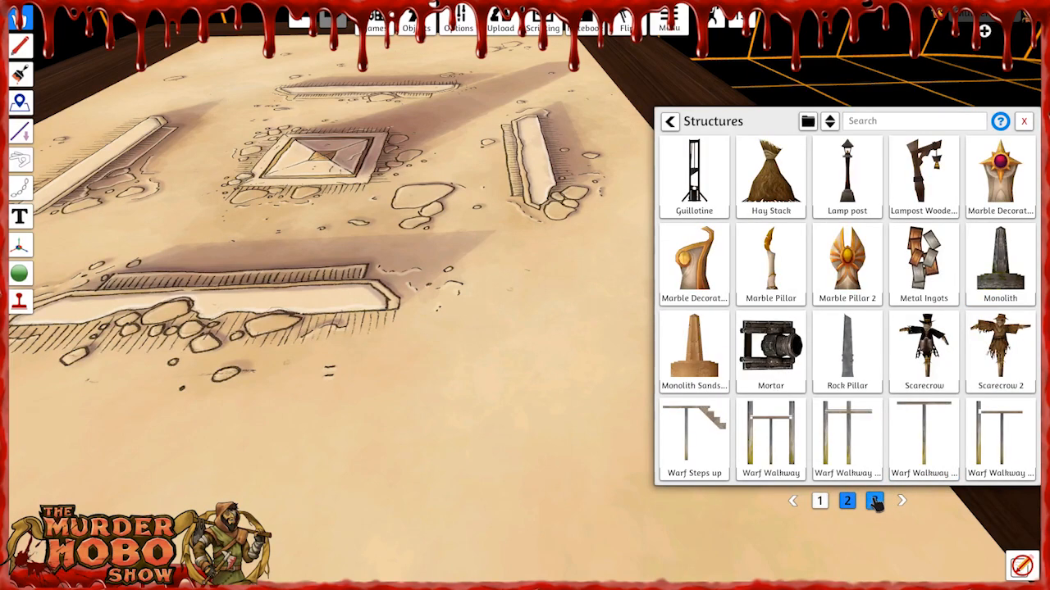
click(1001, 263)
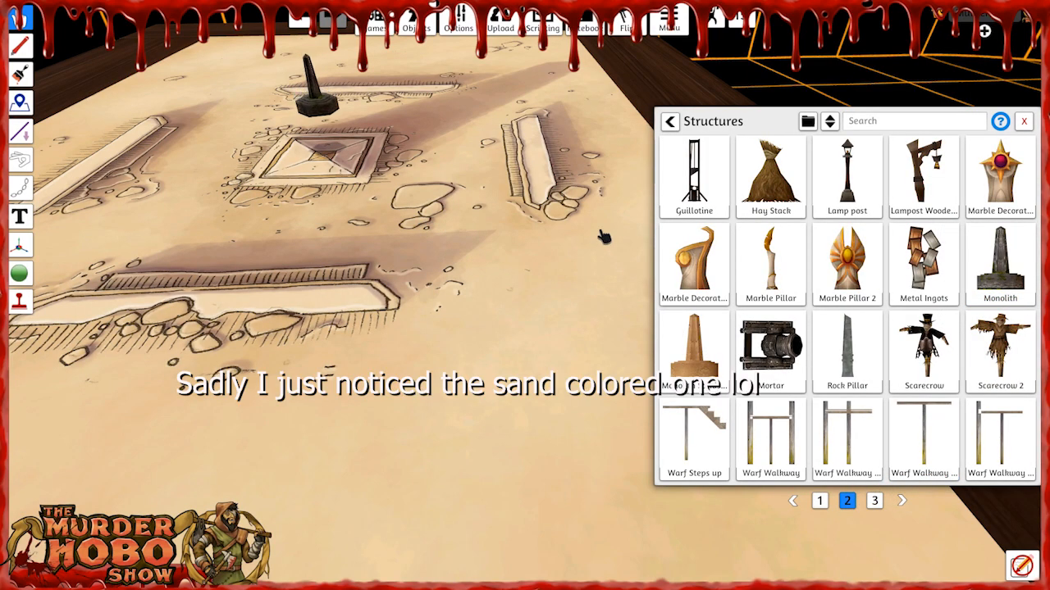
click(1024, 122)
key(w)
key(a)
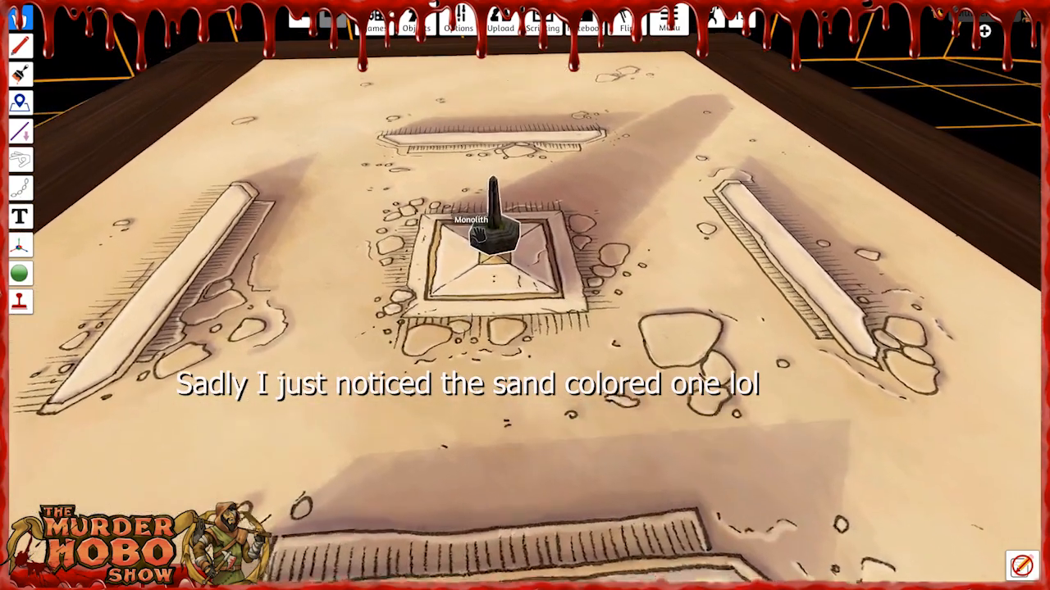
right_click(492, 242)
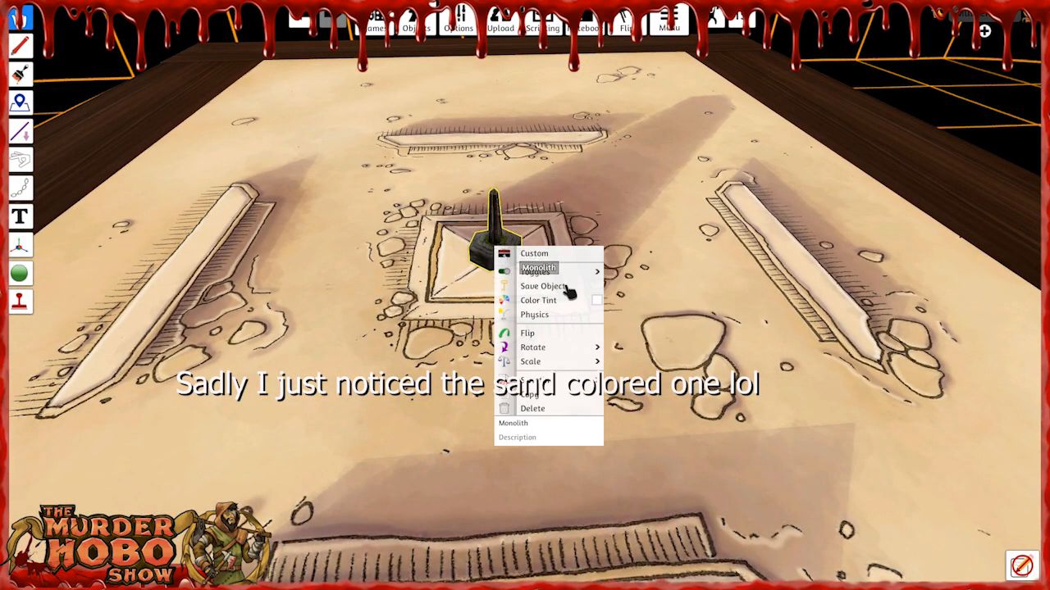
click(597, 300)
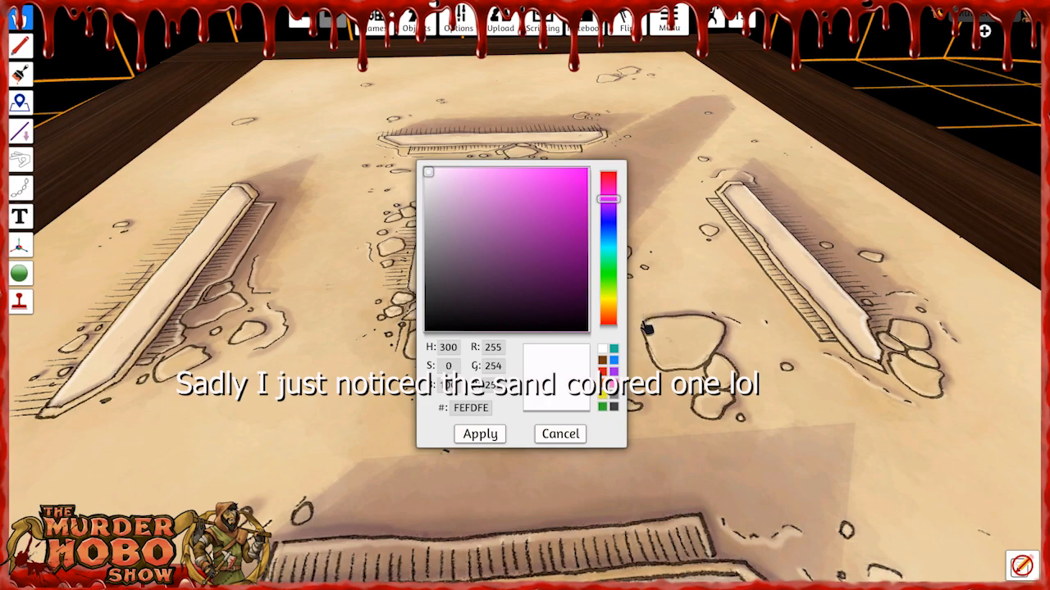
click(561, 434)
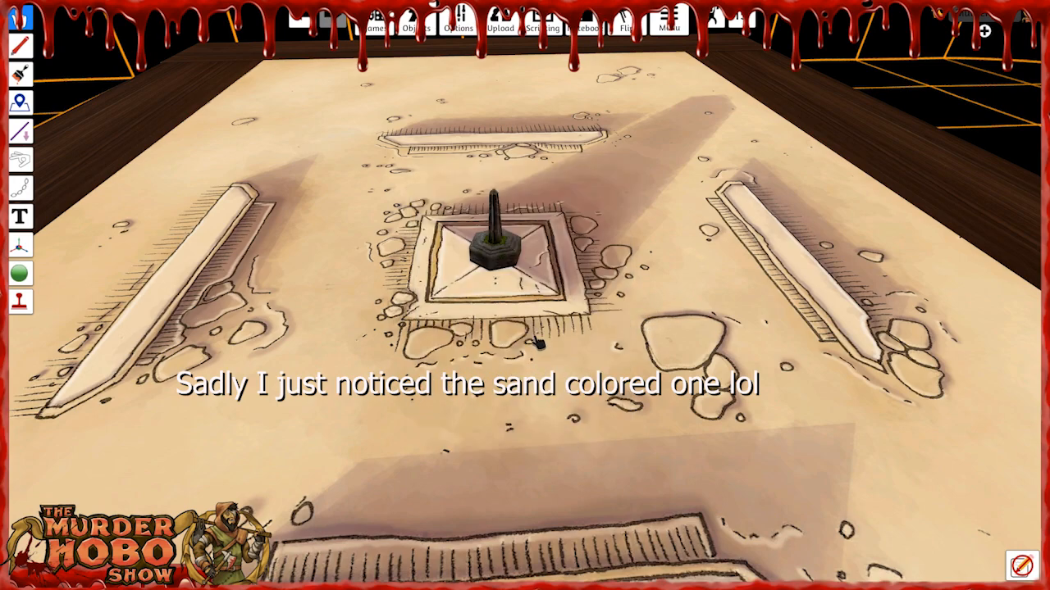
Scale up the Monolith until its base covers the printed obelisk pedestal, keeping it centred there.
key(plus)
key(plus)
key(plus)
key(plus)
key(plus)
key(plus)
key(plus)
key(plus)
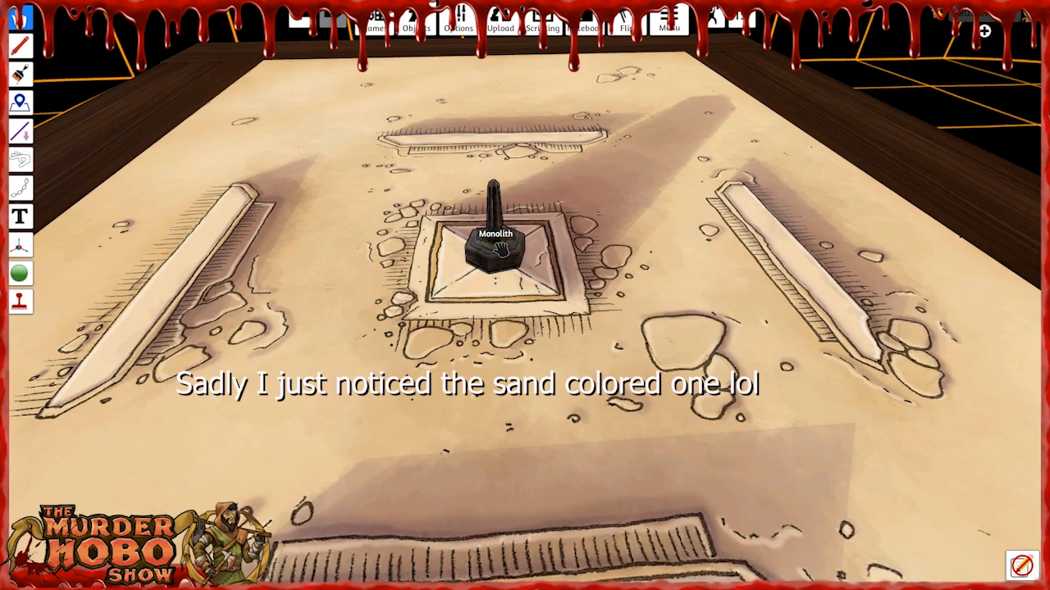
right_drag(509, 250, 507, 209)
key(plus)
key(plus)
key(plus)
key(plus)
key(plus)
key(plus)
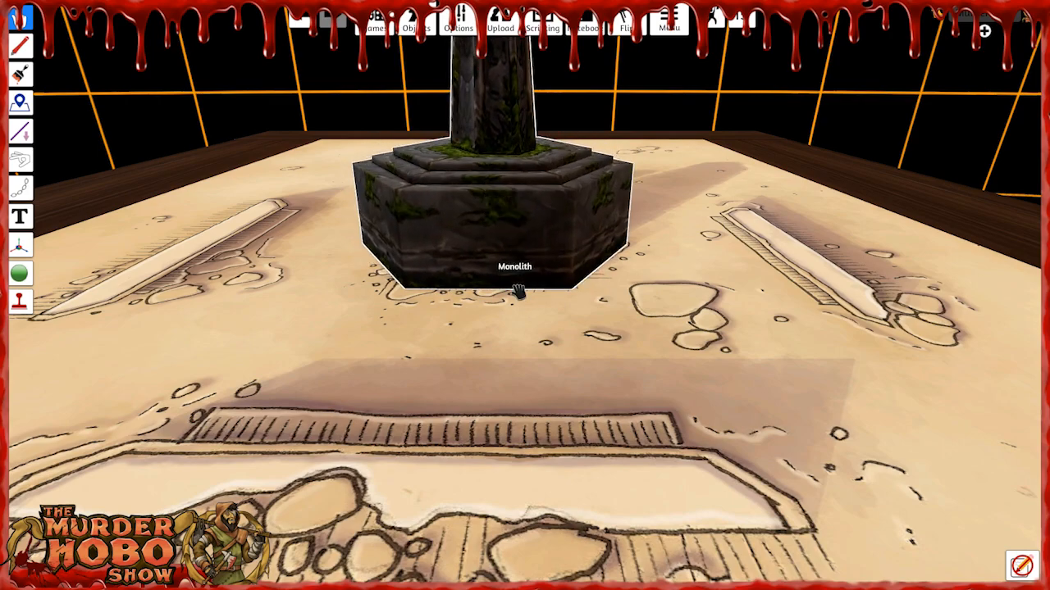
Examine the enlarged Monolith's placement on the Obelisk map from several angles and distances.
scroll(558, 295, down, 2)
key(s)
right_drag(578, 298, 619, 313)
key(w)
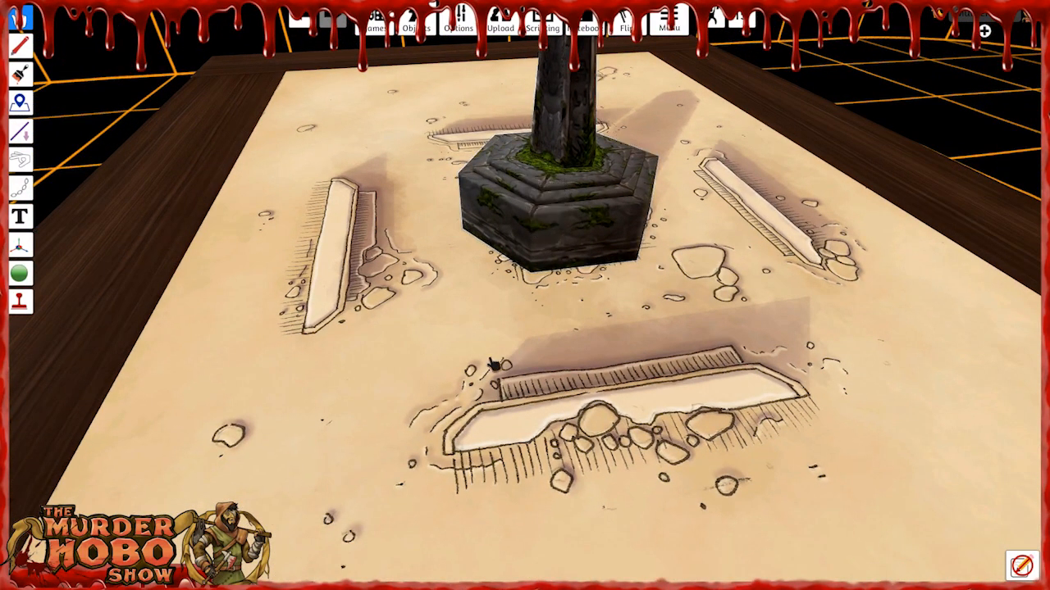
right_drag(556, 201, 546, 202)
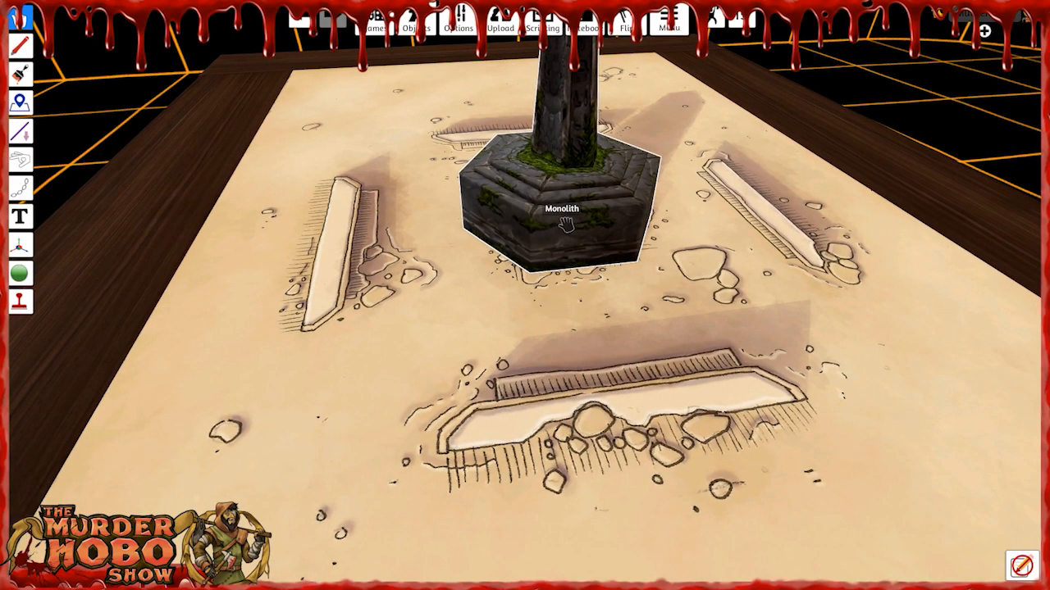
right_click(566, 223)
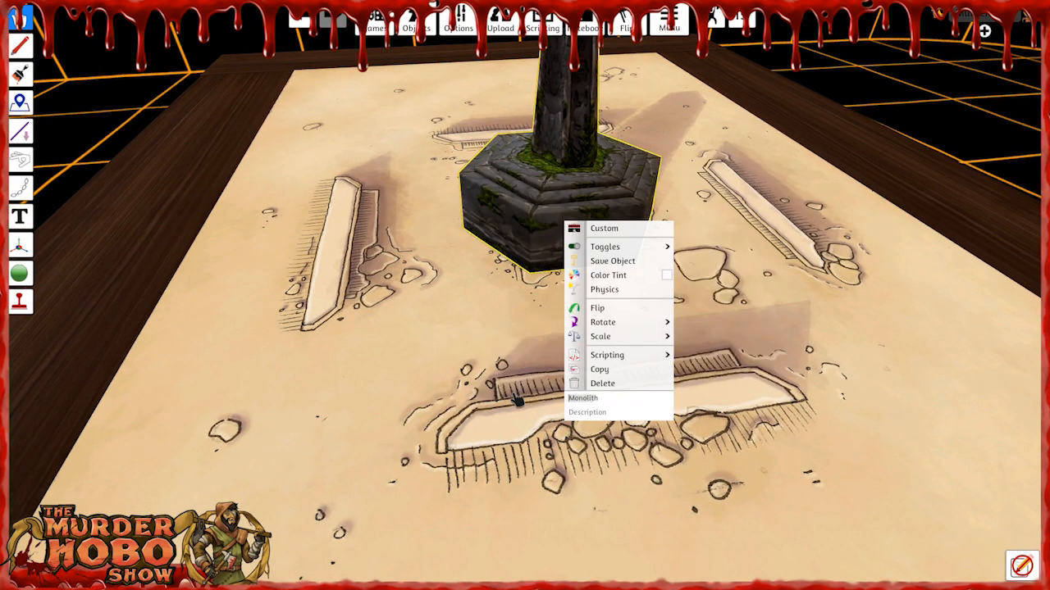
click(448, 322)
right_drag(510, 290, 501, 311)
right_drag(623, 303, 806, 363)
scroll(629, 242, down, 3)
scroll(674, 298, down, 2)
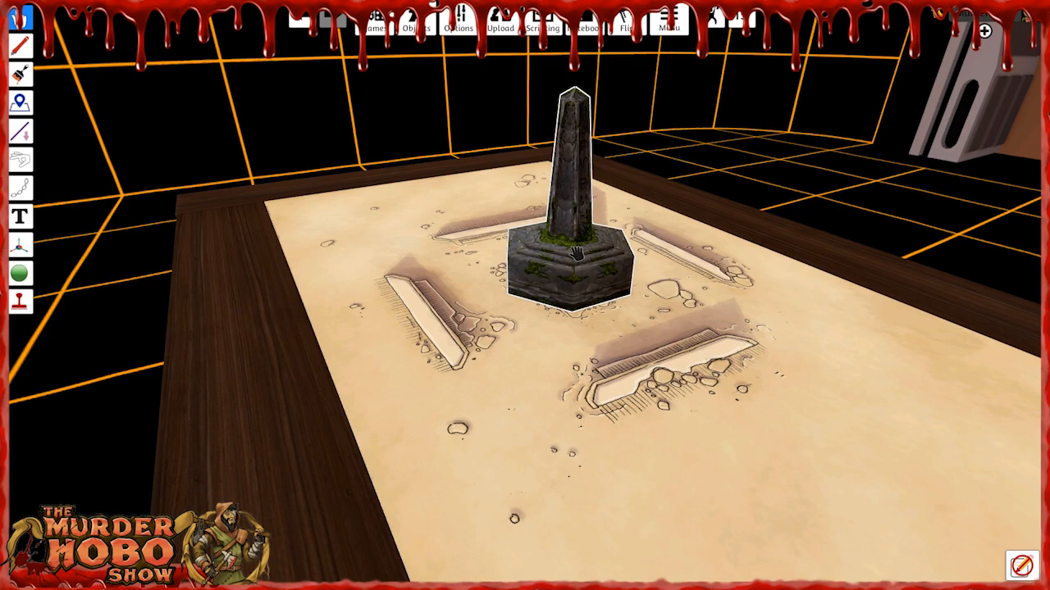
Spawn a Brick Pillar from the saved Structures props onto the open sand of the Obelisk map.
mouse_move(415, 25)
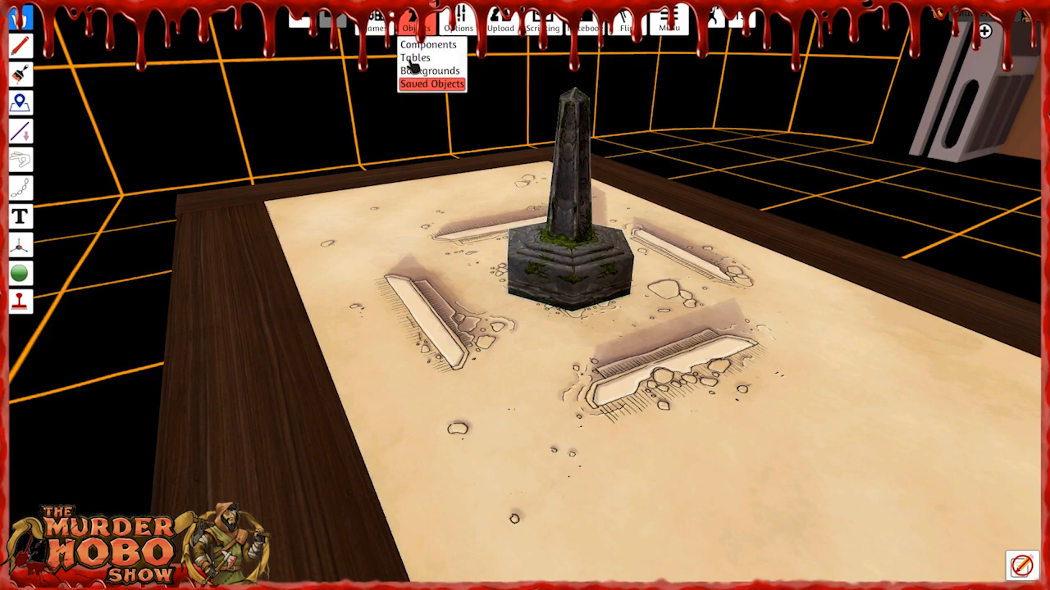
click(431, 89)
click(978, 279)
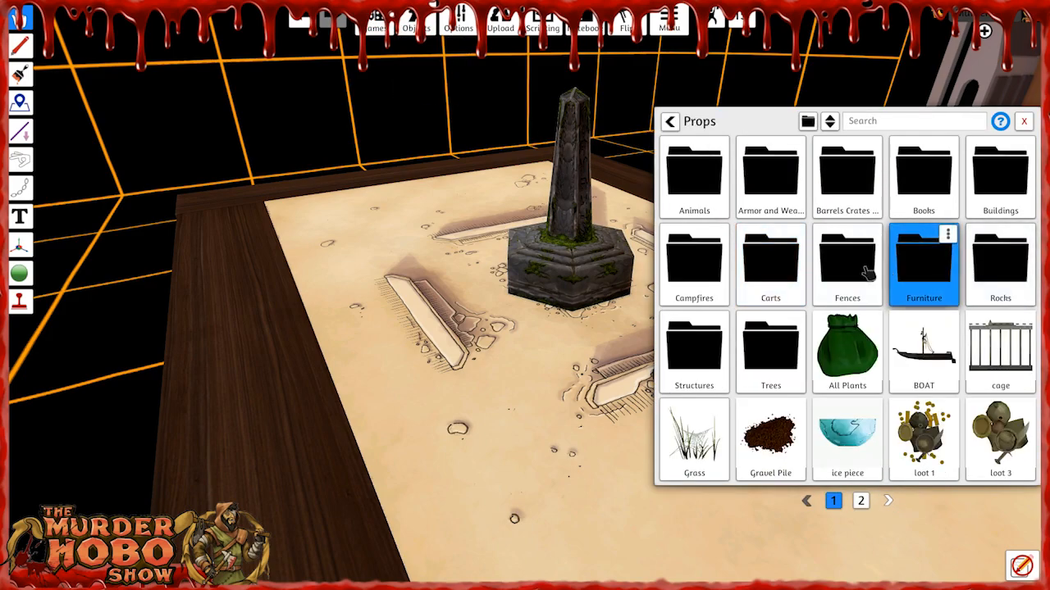
click(699, 352)
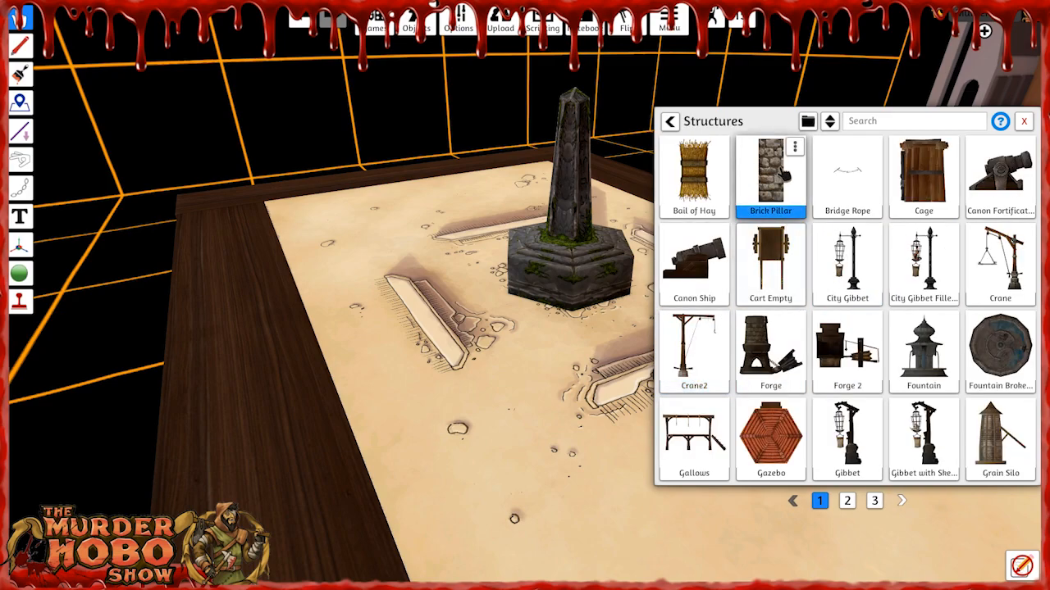
right_drag(545, 359, 542, 372)
key(d)
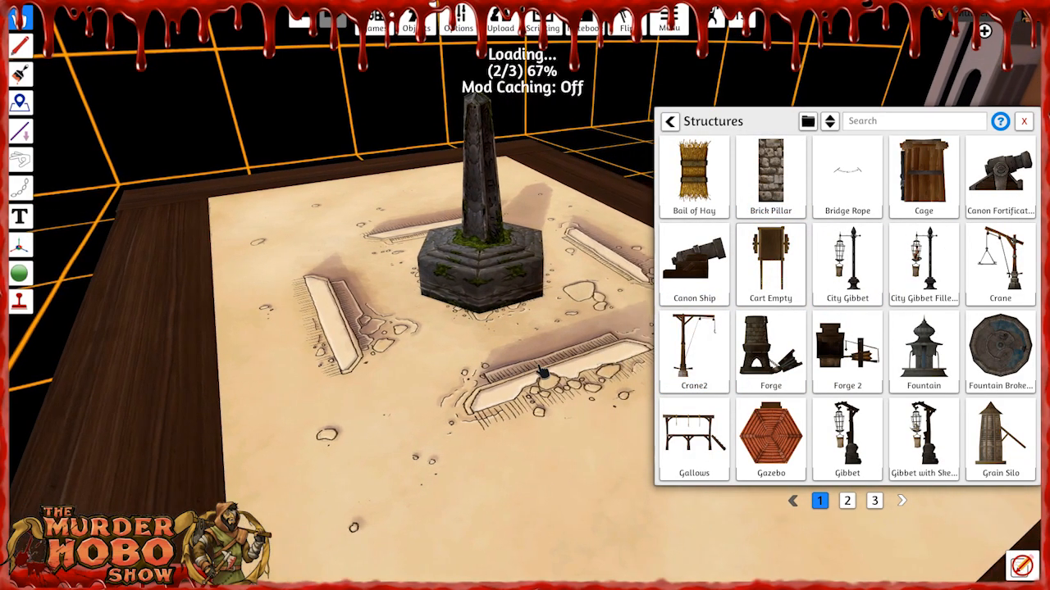
Move the Monolith off the printed obelisk base and stand the Brick Pillar upright beside the ruined wall.
drag(440, 282, 302, 288)
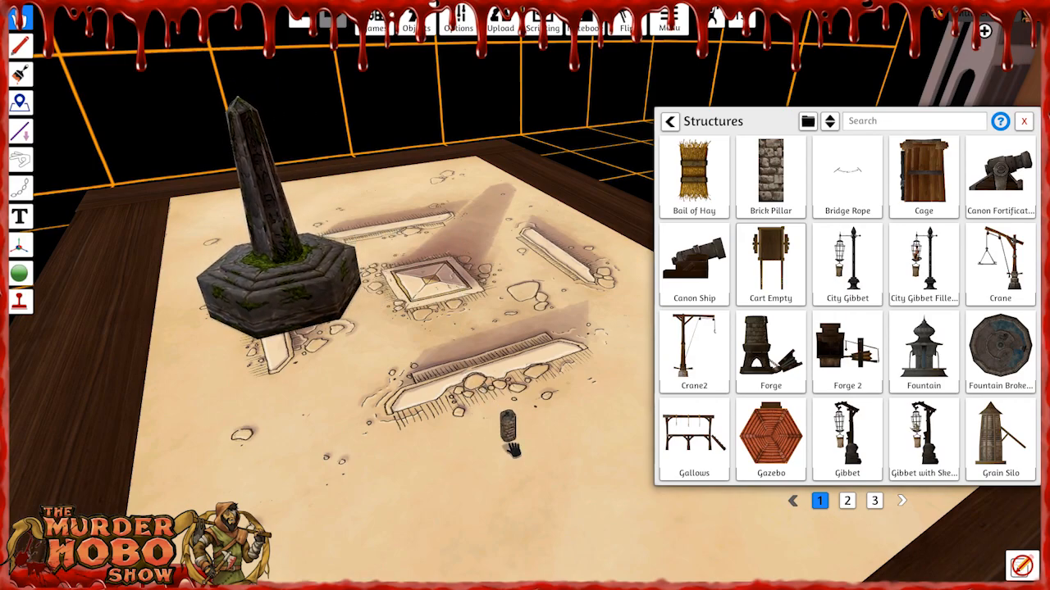
scroll(512, 451, up, 5)
key(d)
key(s)
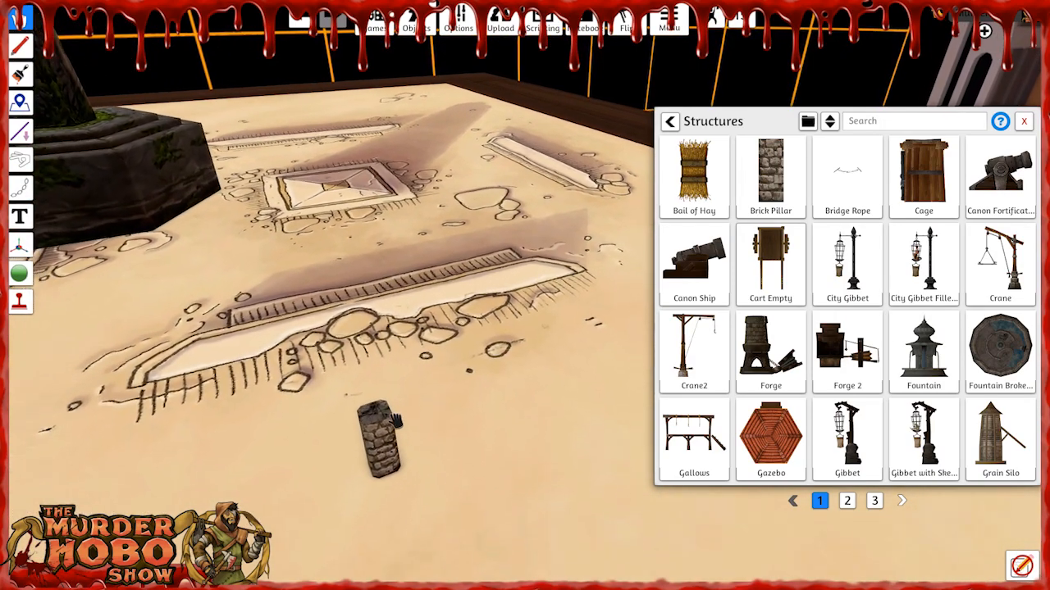
drag(396, 421, 385, 450)
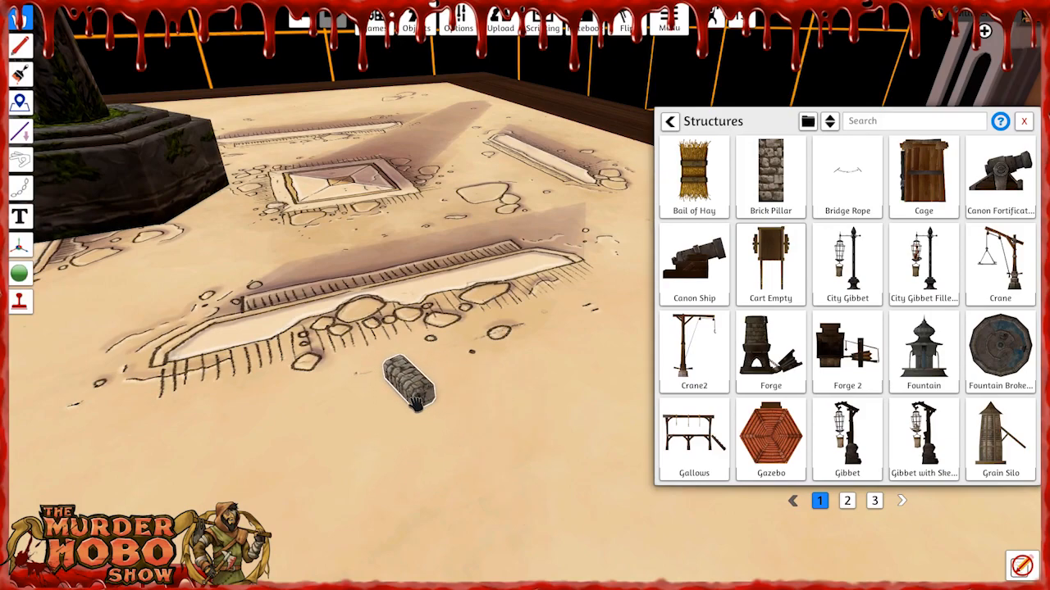
drag(423, 390, 434, 400)
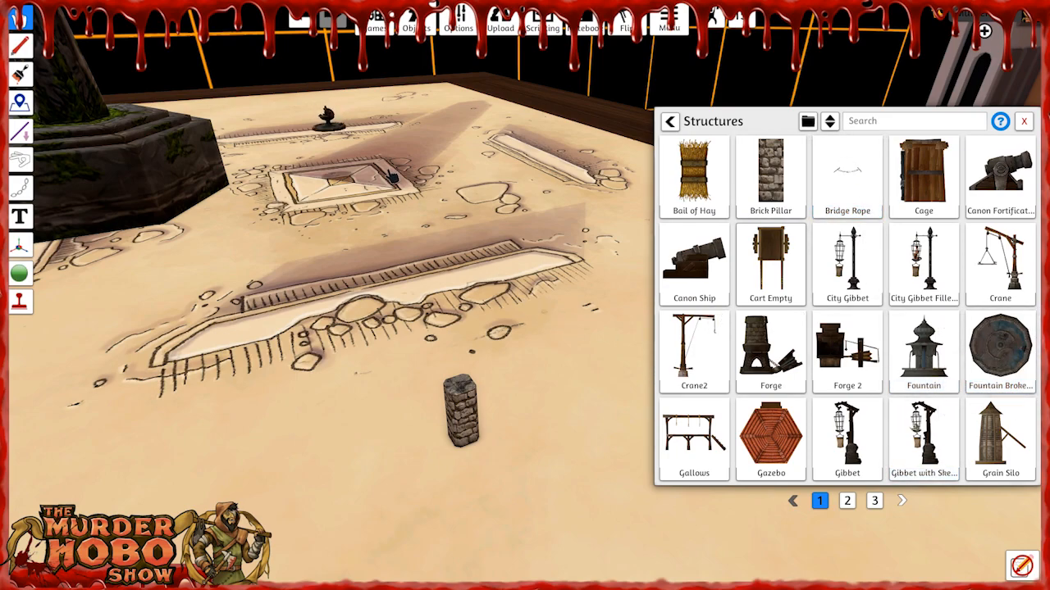
Delete the Brick Pillar and the Monolith from the Obelisk map and close the saved objects library.
drag(353, 178, 342, 179)
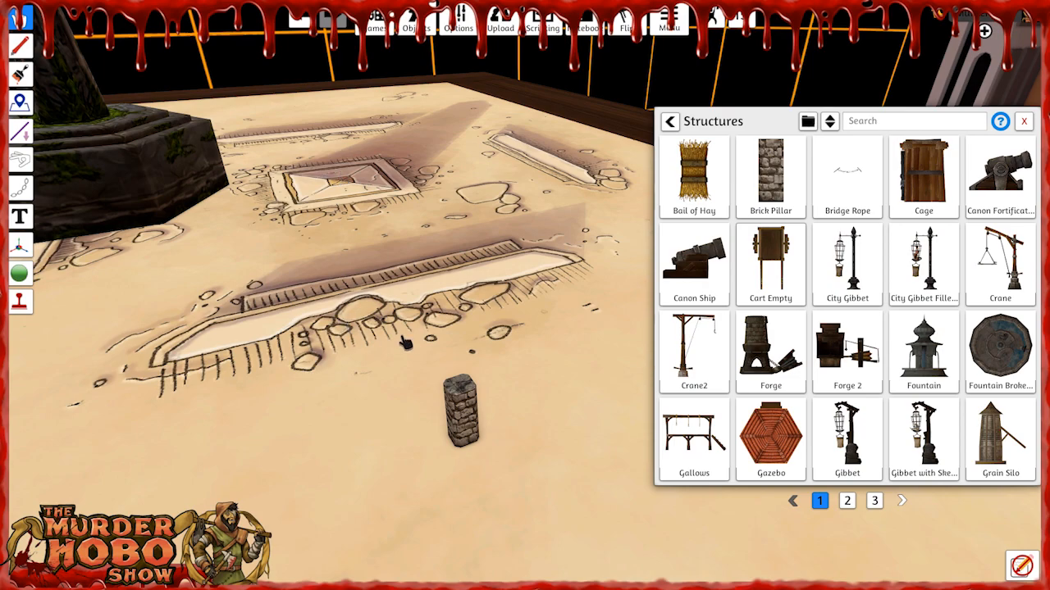
key(Delete)
key(Delete)
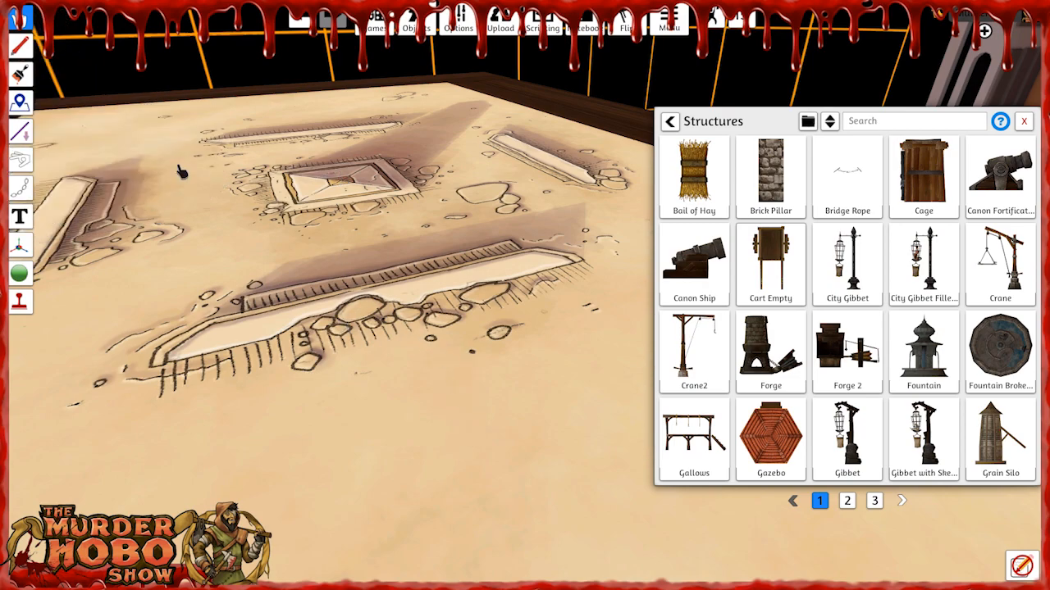
click(1023, 122)
Choose the Tribal Camp location from the desert list on the One World hub.
key(s)
right_drag(638, 426, 446, 405)
key(s)
key(d)
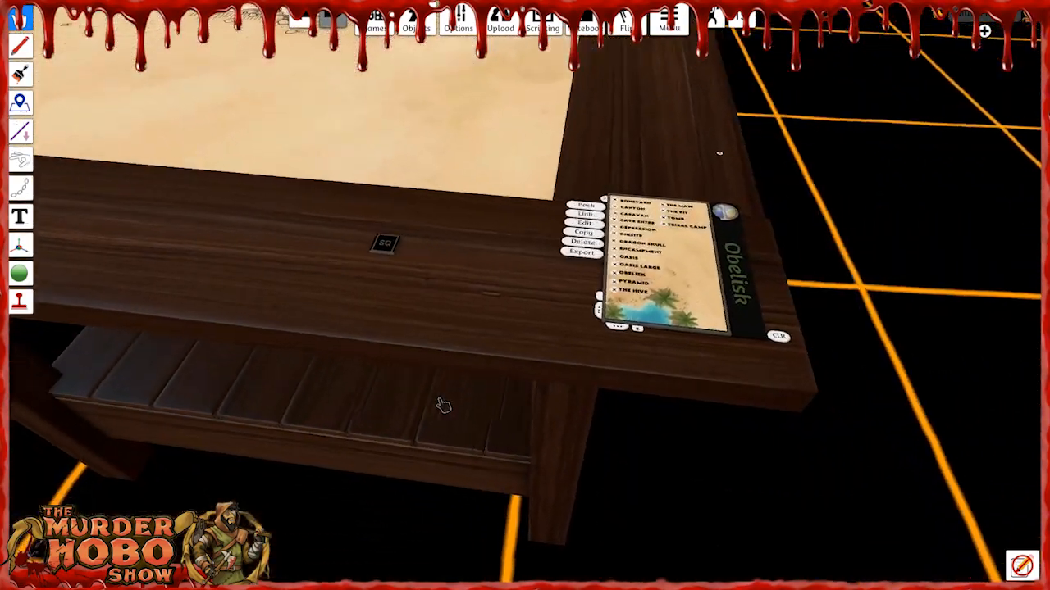
scroll(533, 371, up, 5)
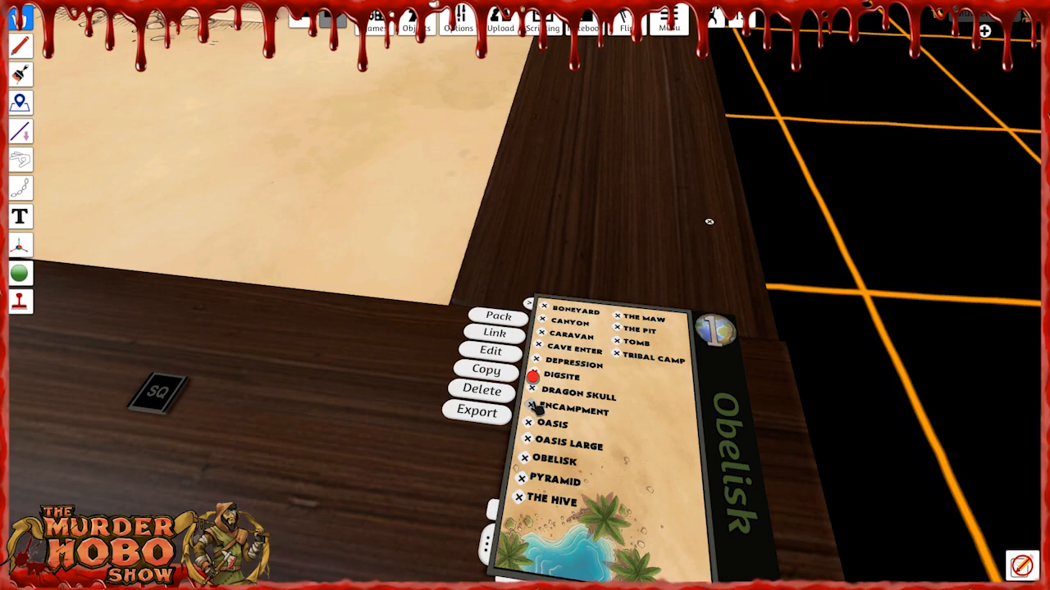
click(617, 356)
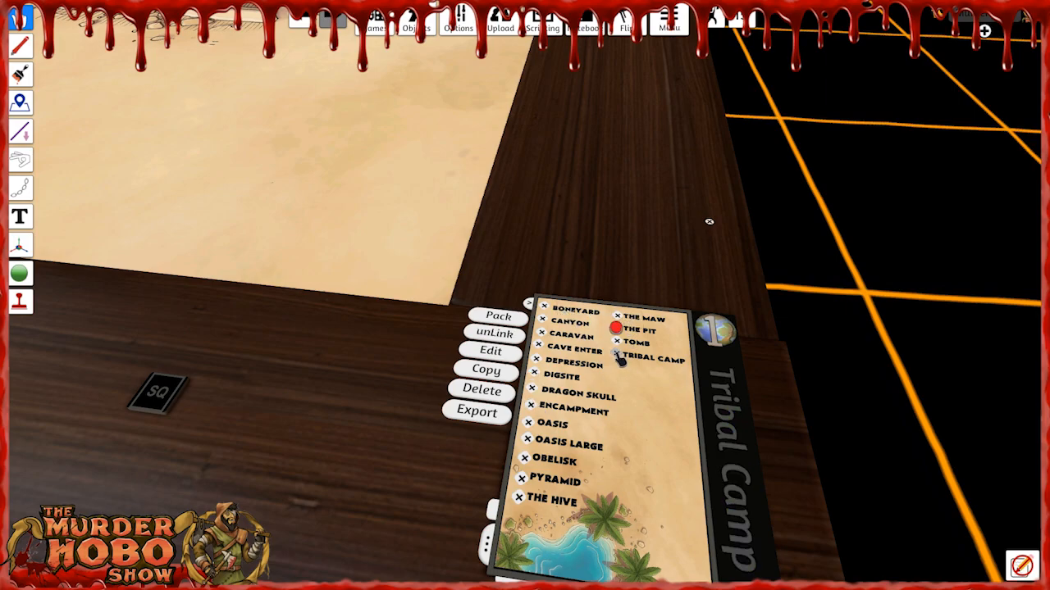
Build the Tribal Camp map so its packed palms, rocks and crates are placed on the table.
right_drag(339, 352, 324, 332)
scroll(328, 287, up, 3)
key(d)
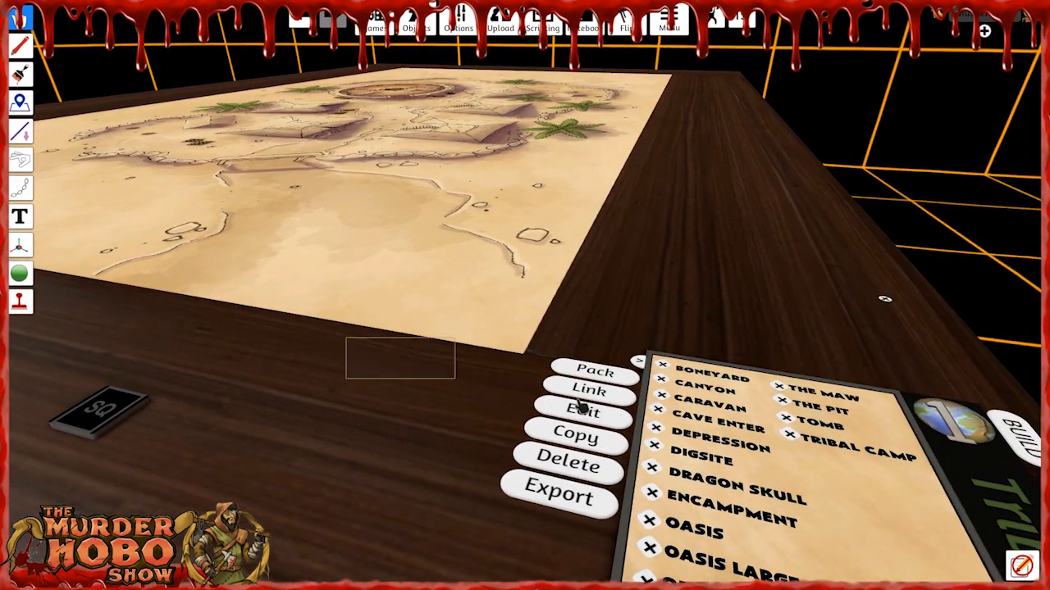
key(d)
click(850, 420)
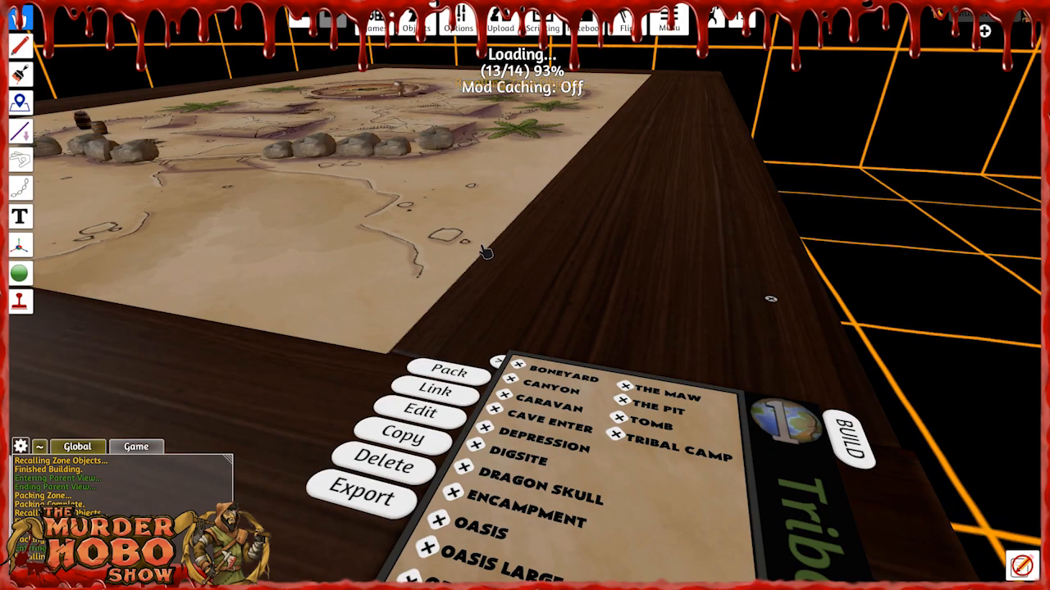
scroll(258, 291, down, 5)
right_drag(283, 307, 340, 303)
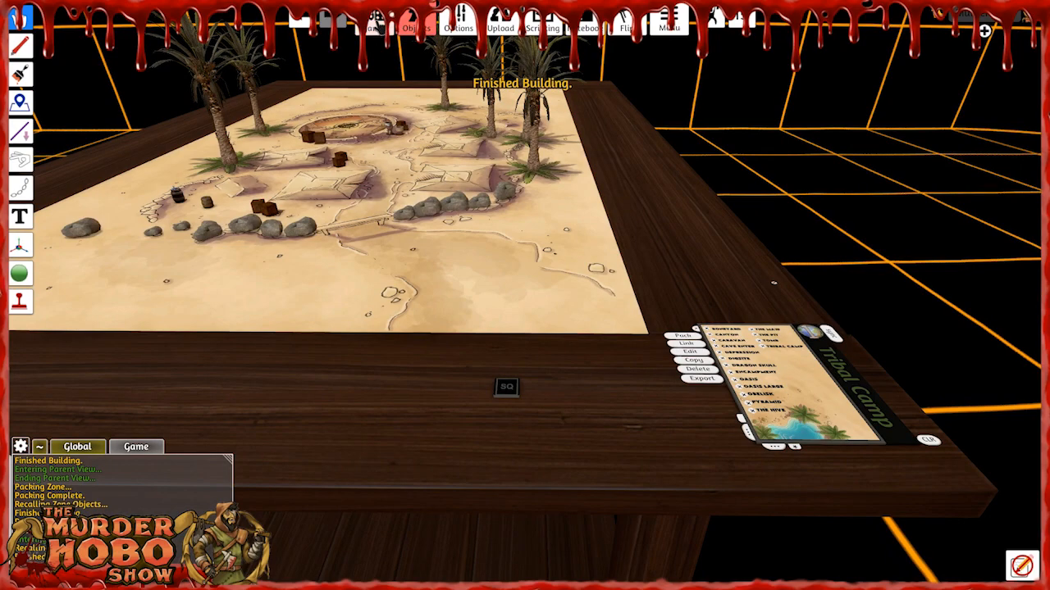
Find the Savage Worlds Mini on page 4 of the saved objects and spawn it on the Tribal Camp map.
click(374, 25)
click(375, 25)
mouse_move(416, 27)
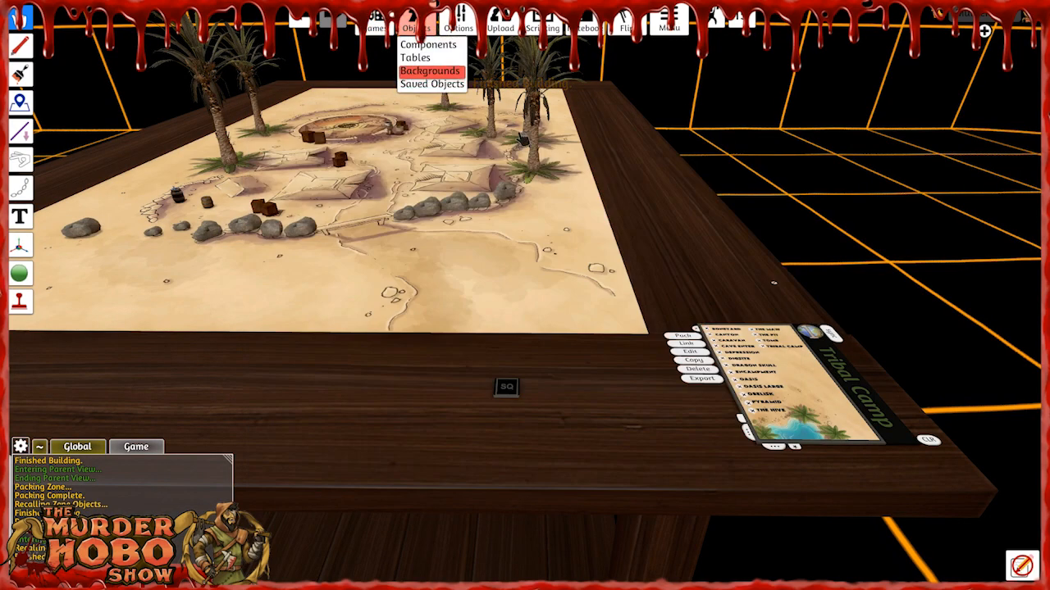
click(441, 86)
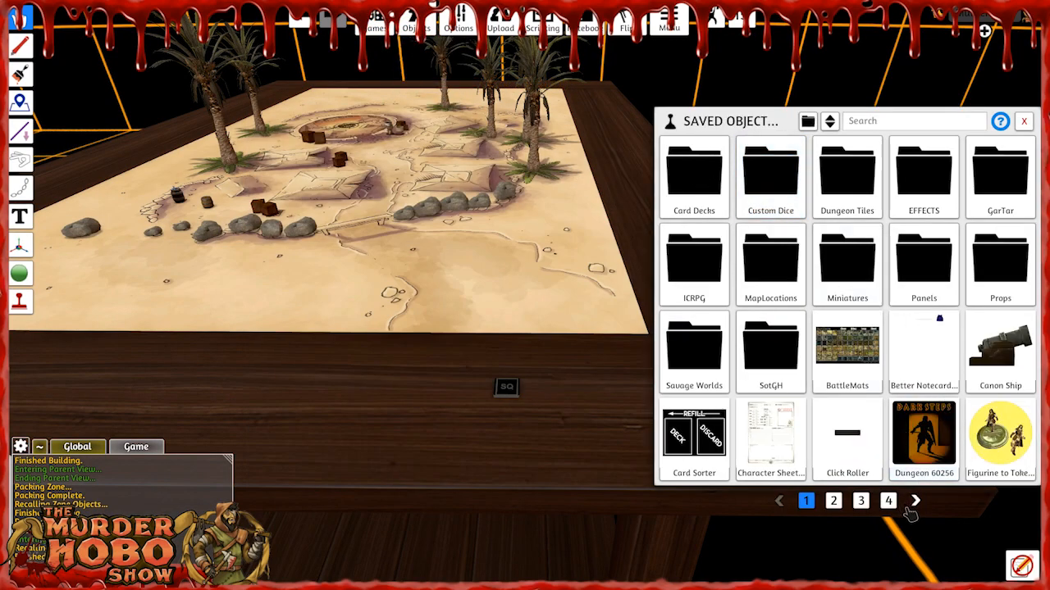
click(694, 261)
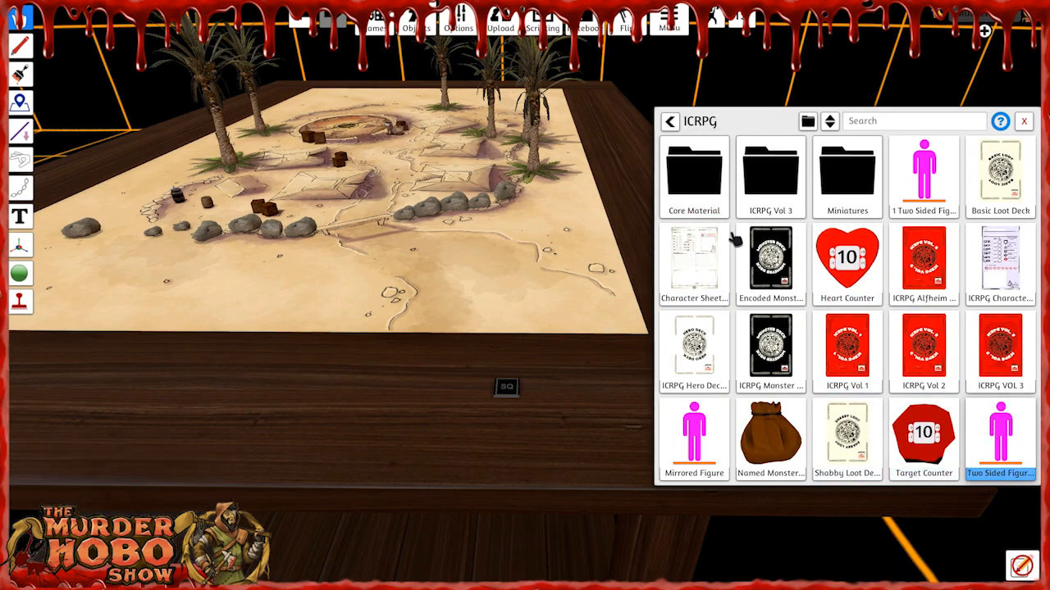
click(670, 121)
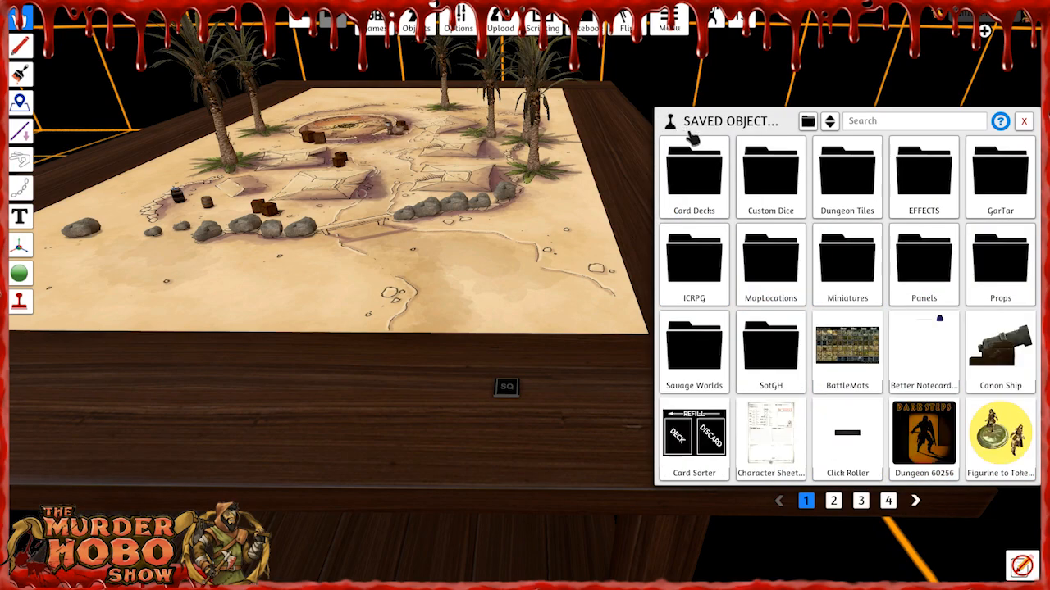
click(888, 501)
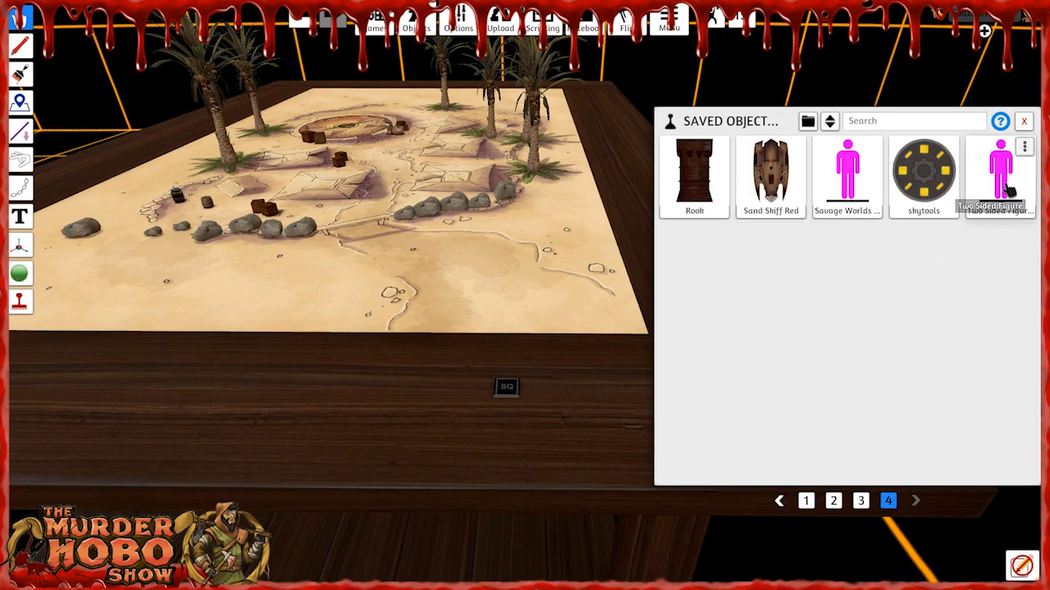
click(846, 173)
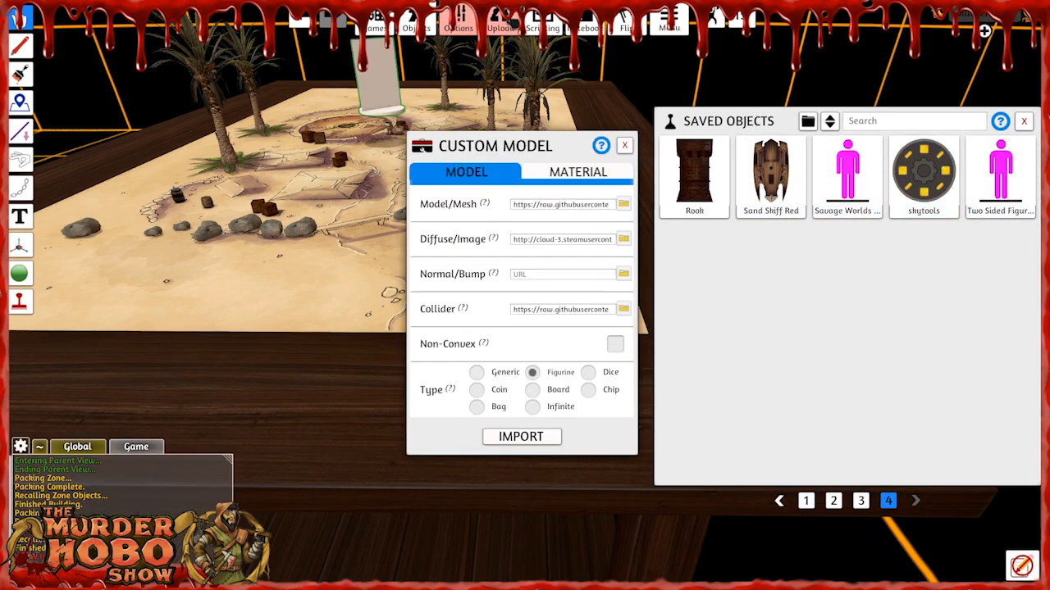
Copy the WansumBeats image link from the cloud files and import the mini's custom model with that image.
click(502, 22)
click(510, 63)
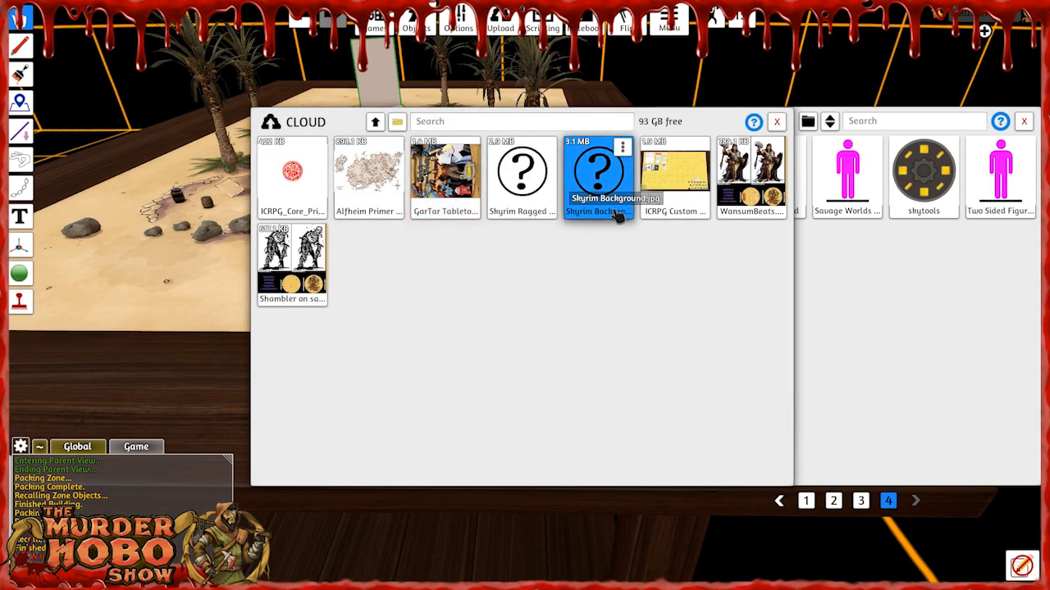
click(751, 176)
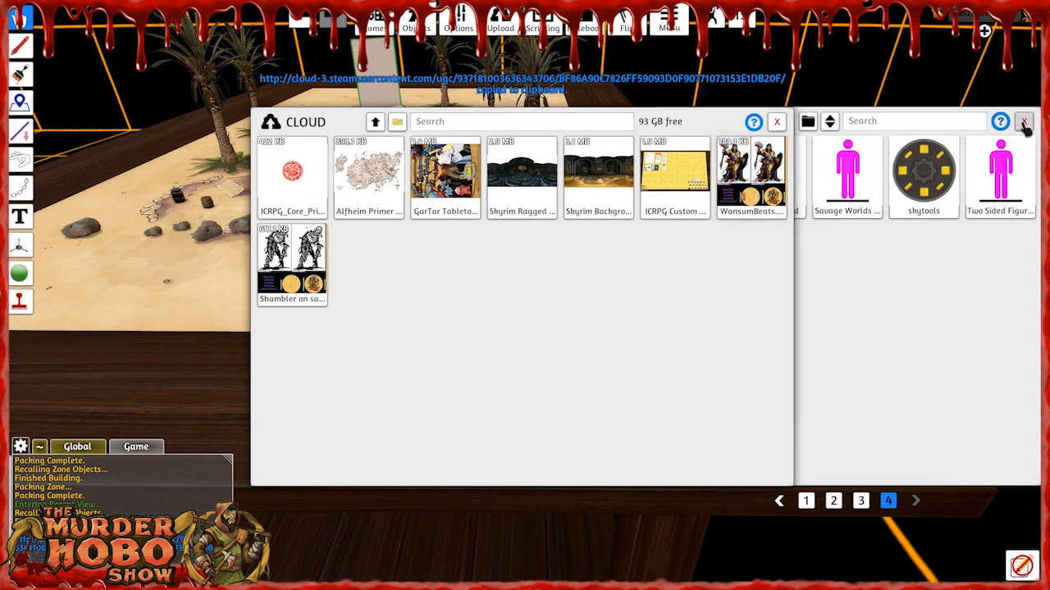
click(1023, 122)
click(776, 121)
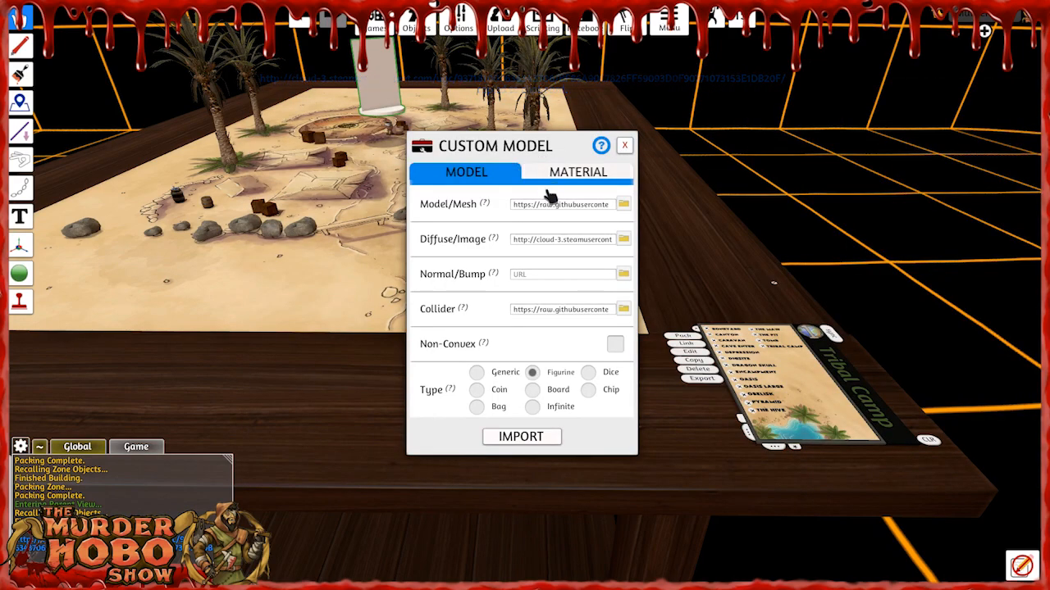
click(516, 440)
Move the mini to the open sand outside the camp's rock wall and turn on the square grid.
key(w)
key(a)
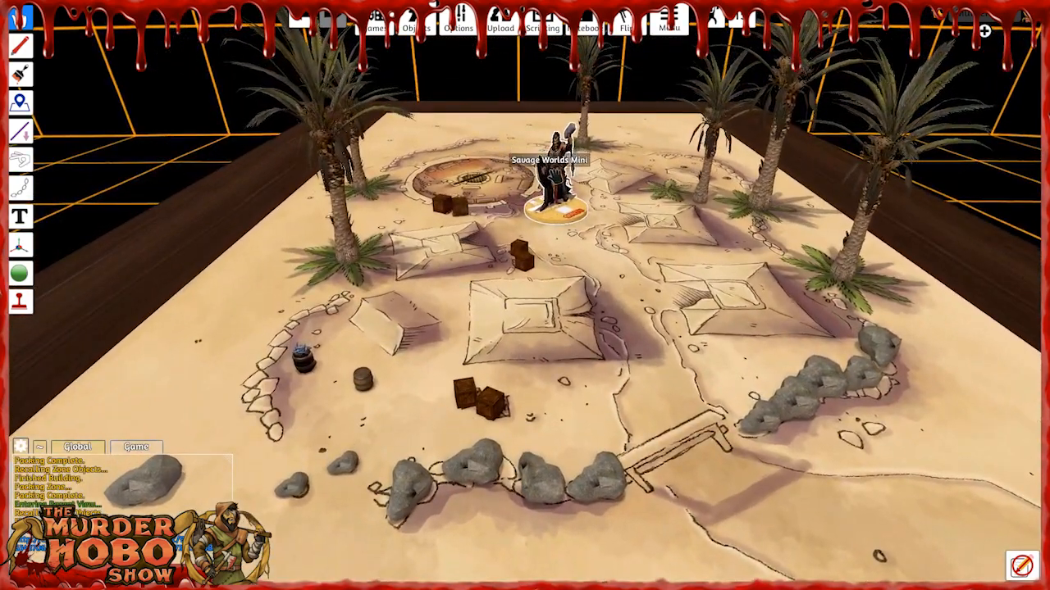
key(s)
drag(551, 170, 637, 390)
key(d)
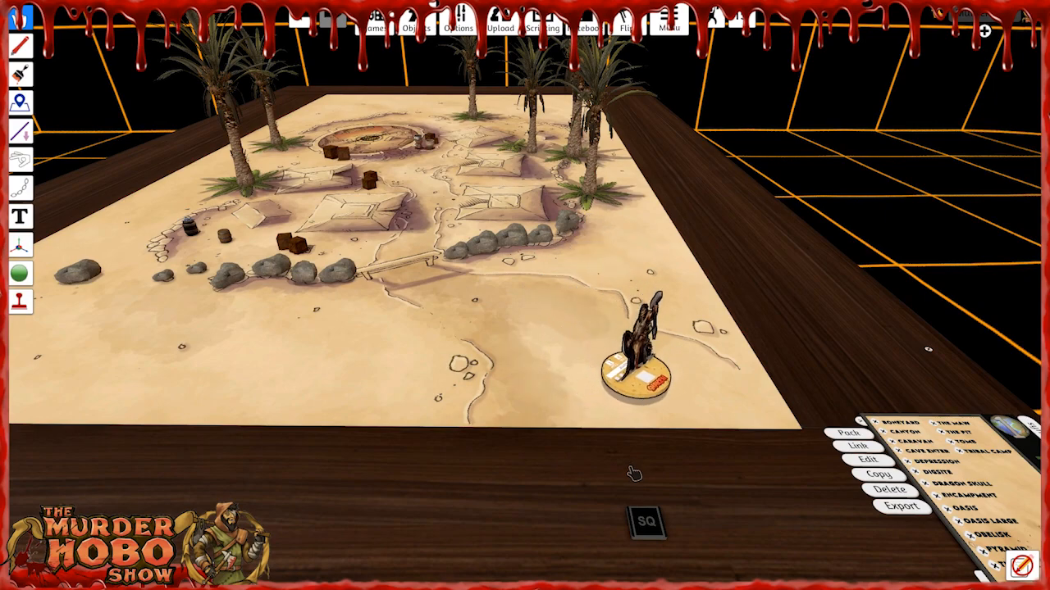
click(647, 523)
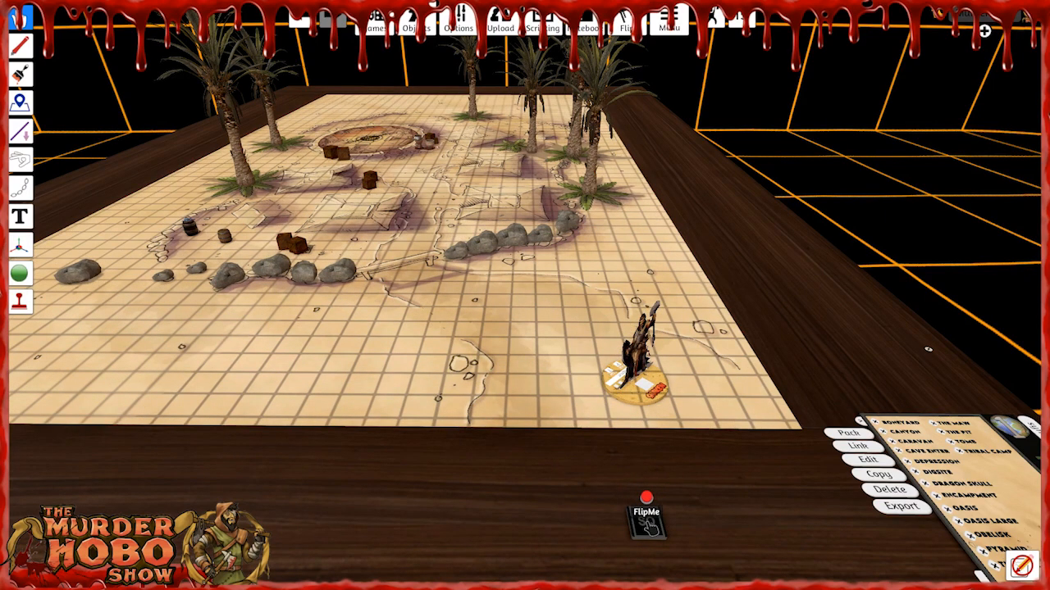
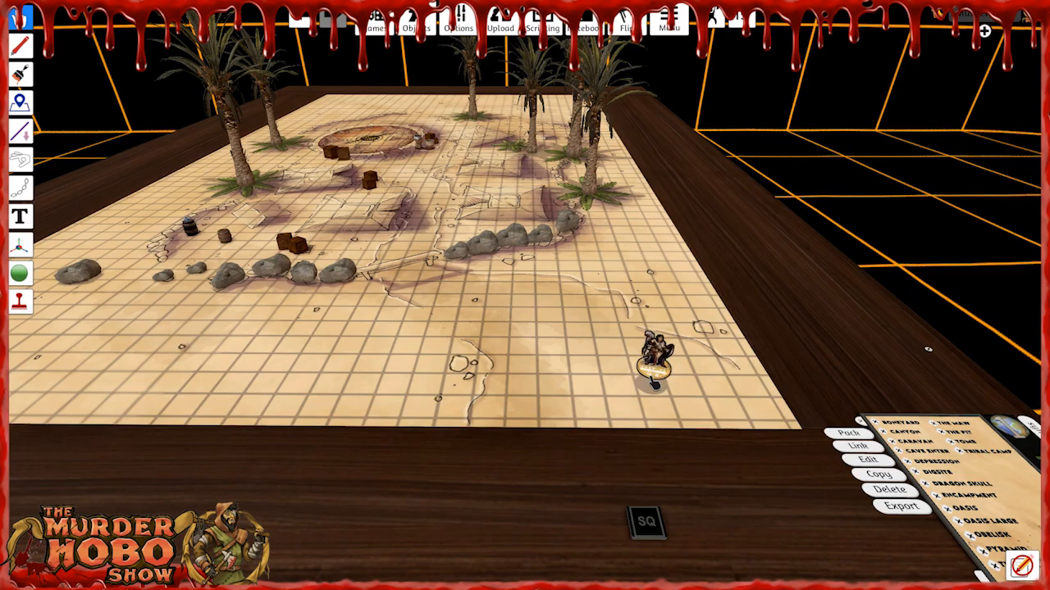
Rename the Savage Worlds mini with the character's name.
right_drag(725, 413, 593, 340)
scroll(612, 407, up, 5)
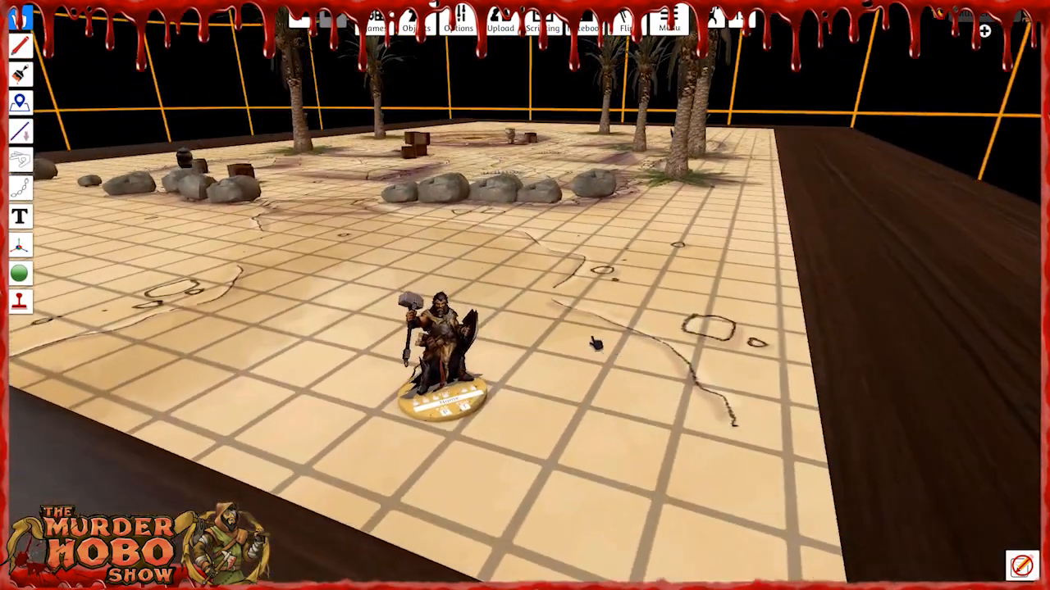
right_click(436, 344)
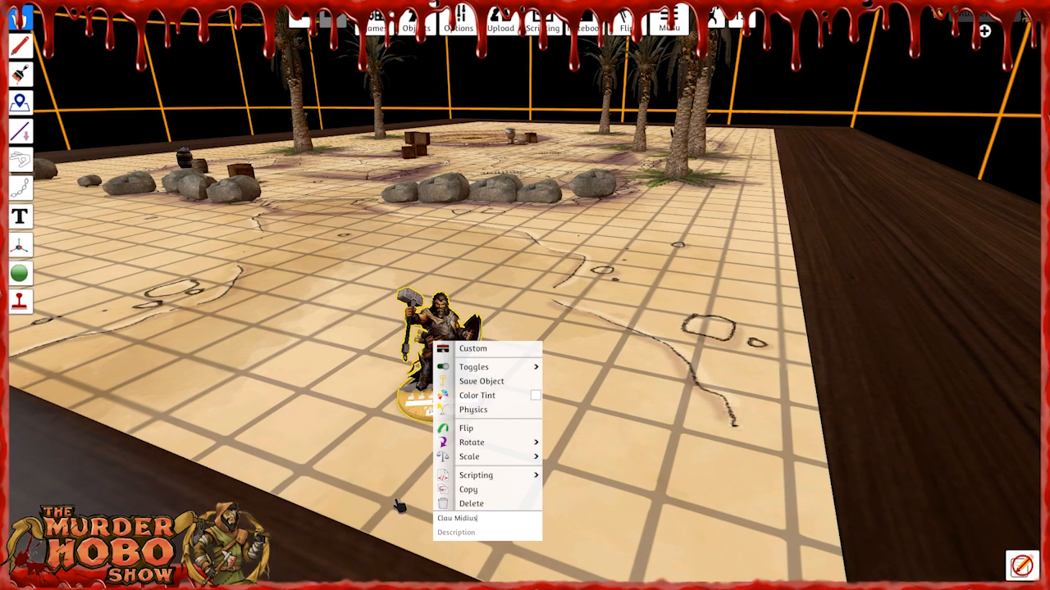
click(342, 428)
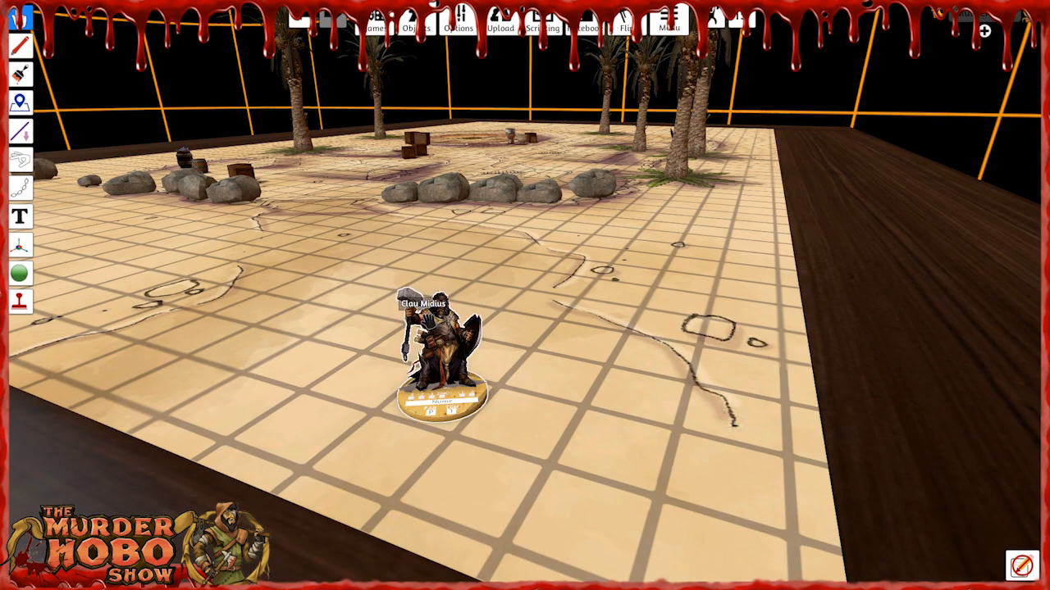
Move the mini around the gridded sand and set it down on the table edge between the grid tile and the One World hub.
right_drag(327, 351, 314, 413)
drag(473, 516, 393, 294)
right_drag(436, 371, 555, 361)
drag(584, 325, 482, 234)
right_drag(397, 259, 533, 274)
drag(574, 281, 592, 255)
right_drag(644, 352, 642, 137)
scroll(611, 232, down, 2)
scroll(611, 238, down, 2)
right_drag(668, 332, 565, 342)
scroll(566, 338, down, 2)
drag(500, 251, 498, 357)
key(s)
right_drag(521, 420, 667, 522)
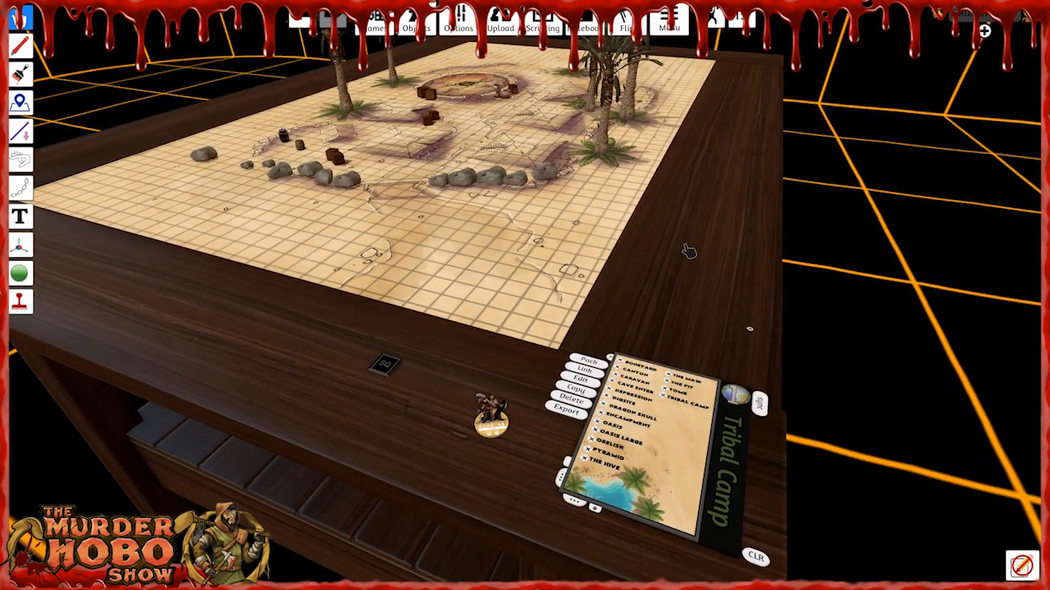
Clear the Tribal Camp map and end the One World session so its two storage bags come out onto the hub.
right_drag(684, 253, 710, 250)
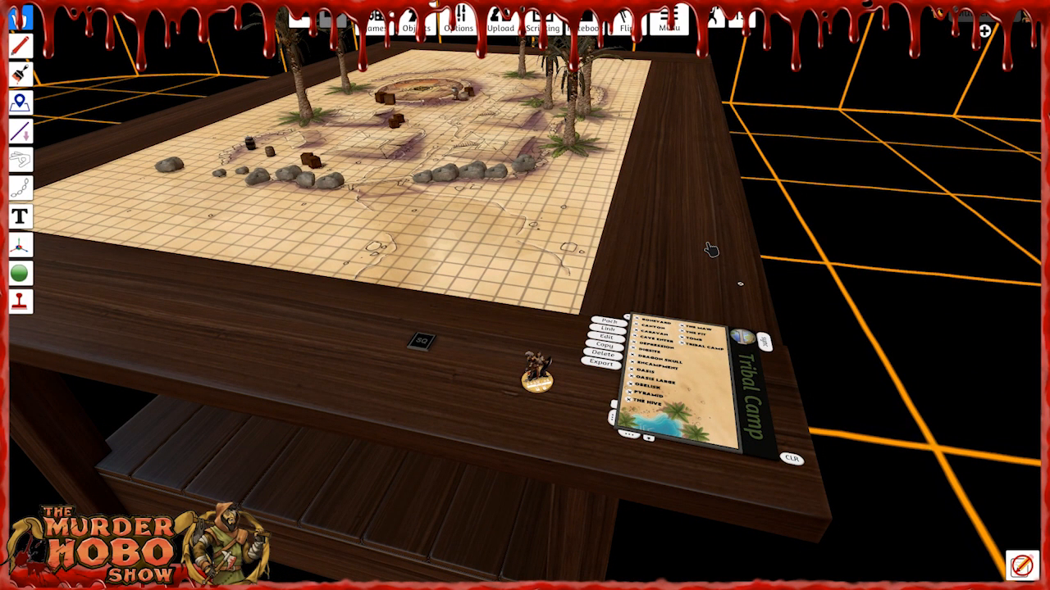
right_drag(655, 263, 659, 254)
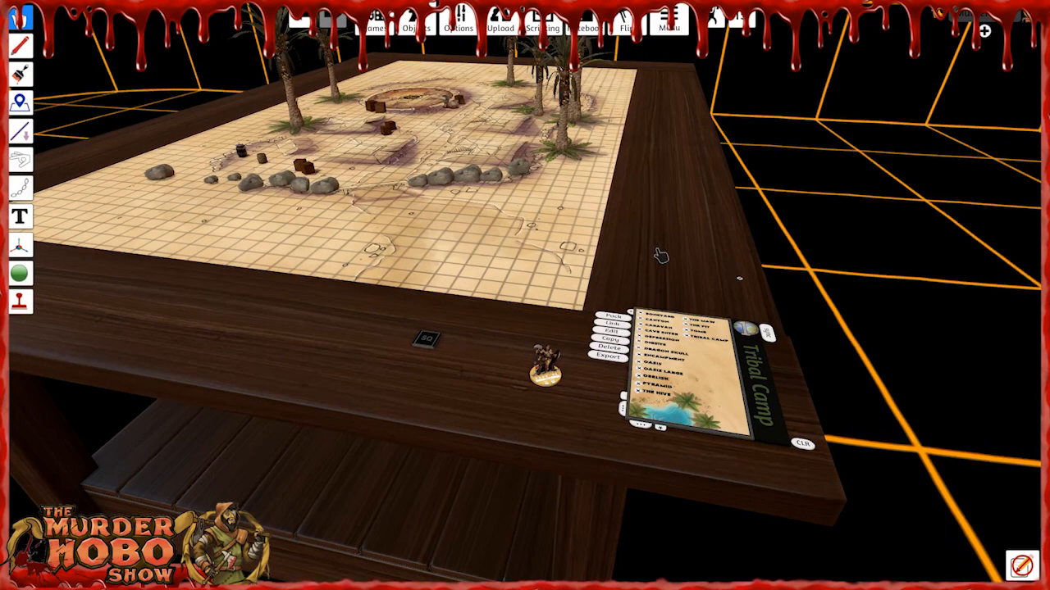
click(809, 449)
click(807, 447)
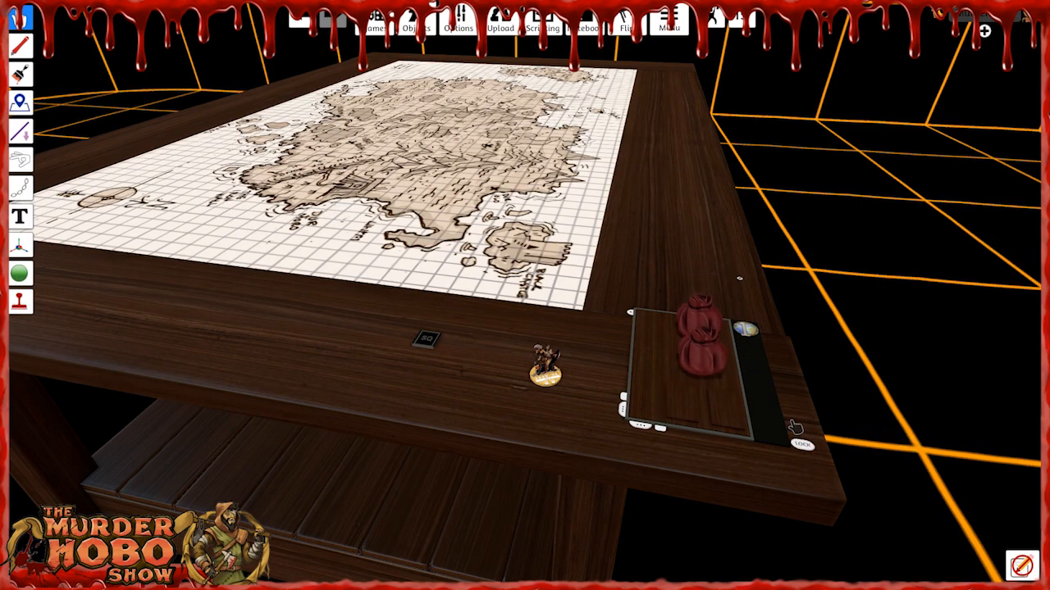
right_drag(642, 216, 643, 215)
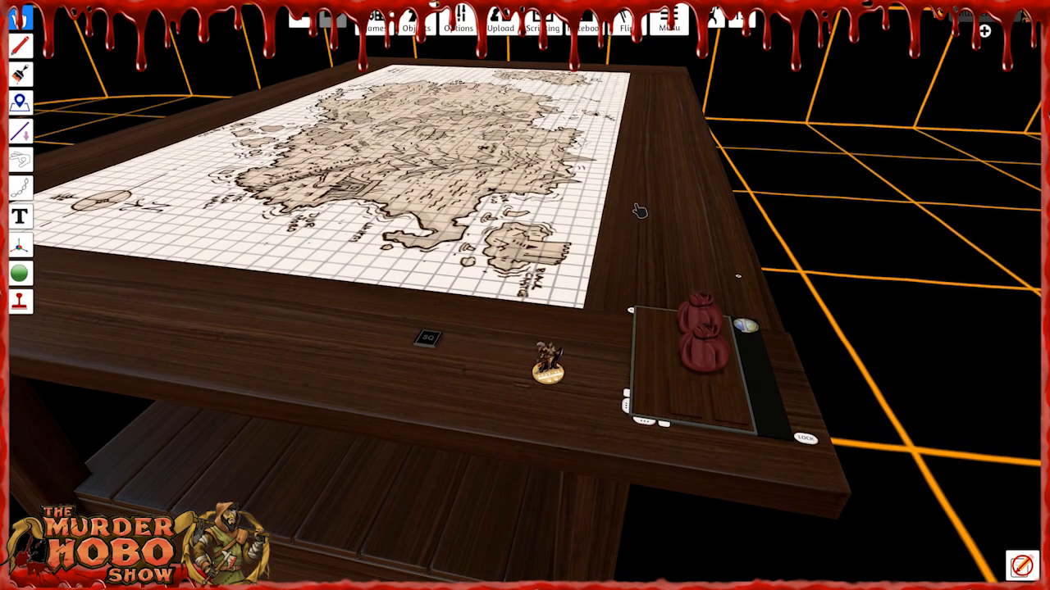
Save the front BlueSword bag to the root folder of the saved objects under the name BS1.
key(d)
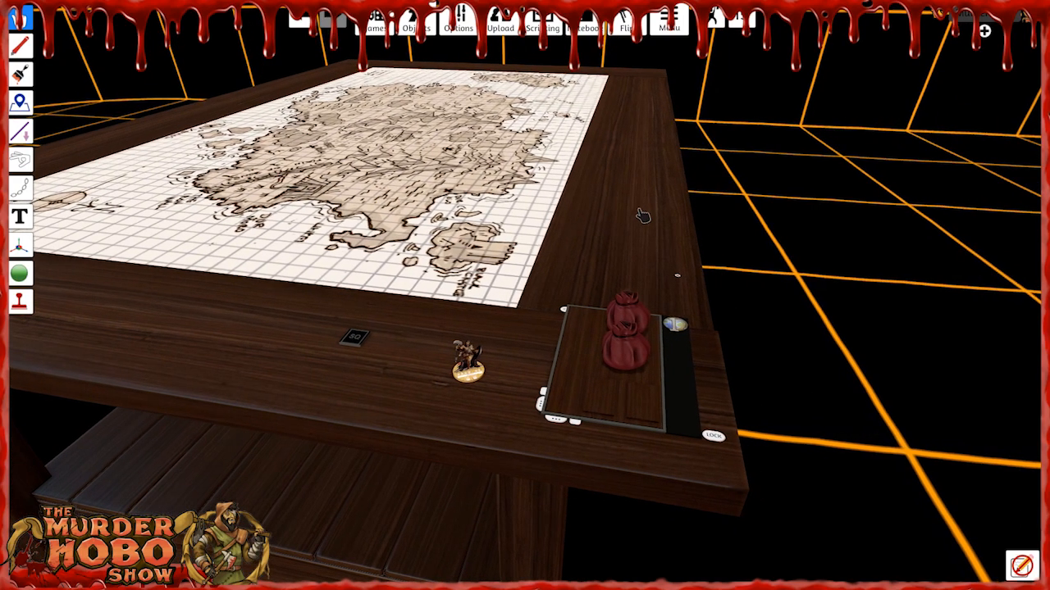
right_click(625, 347)
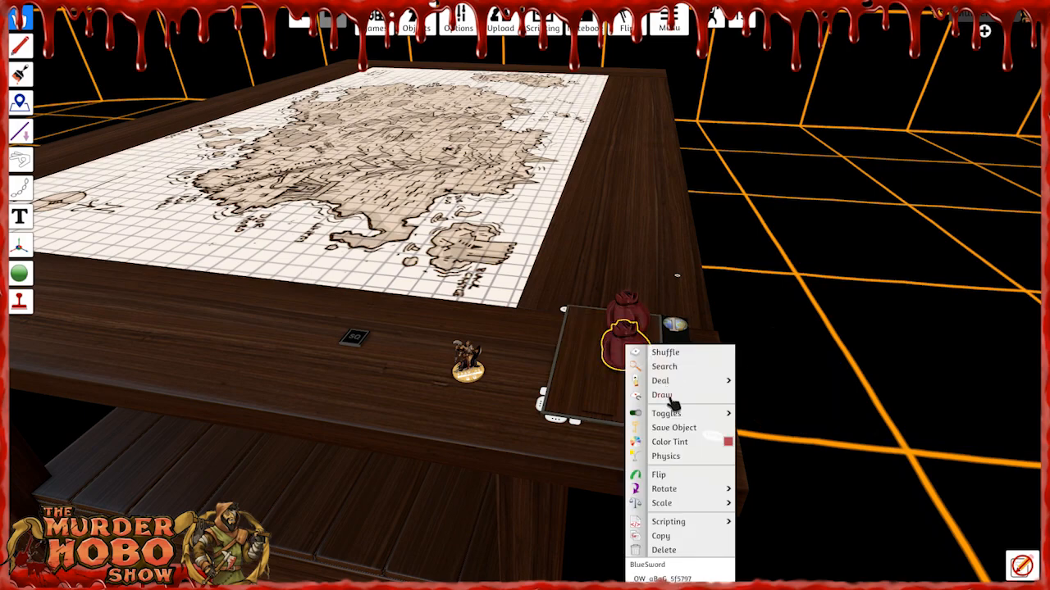
click(677, 429)
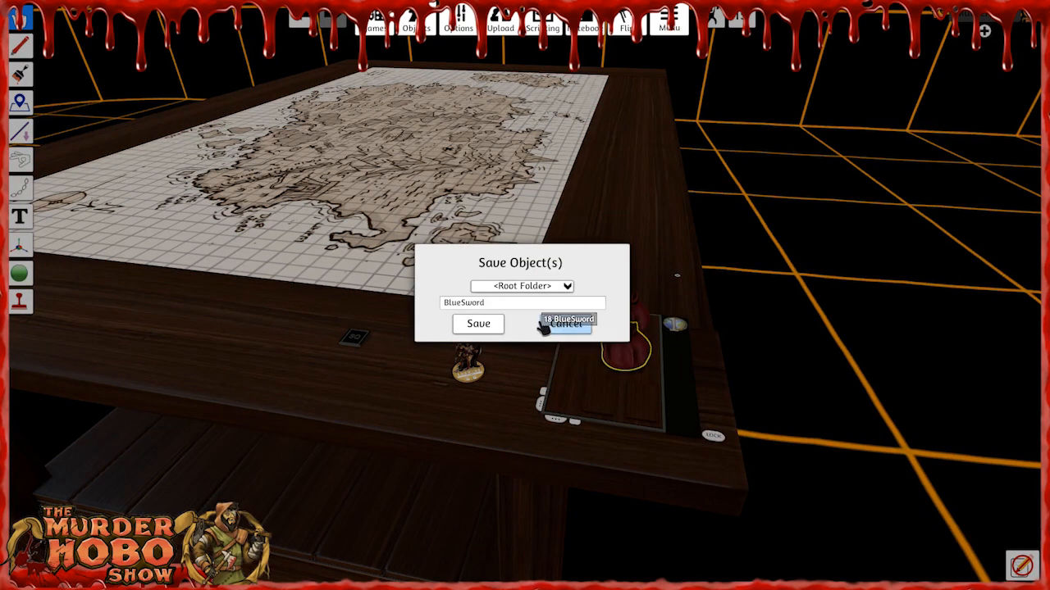
text(1)
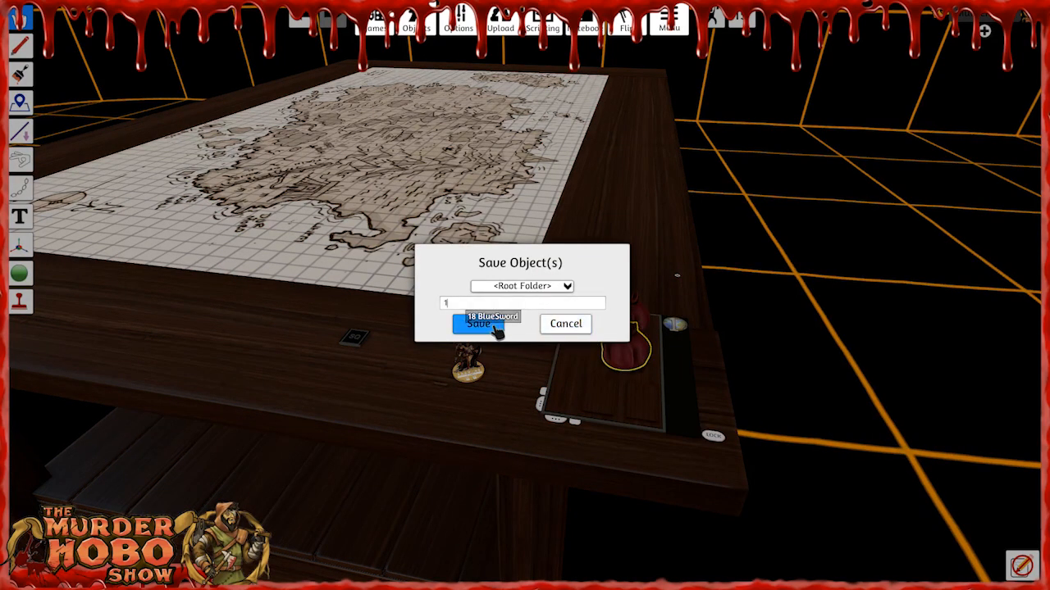
key(F12)
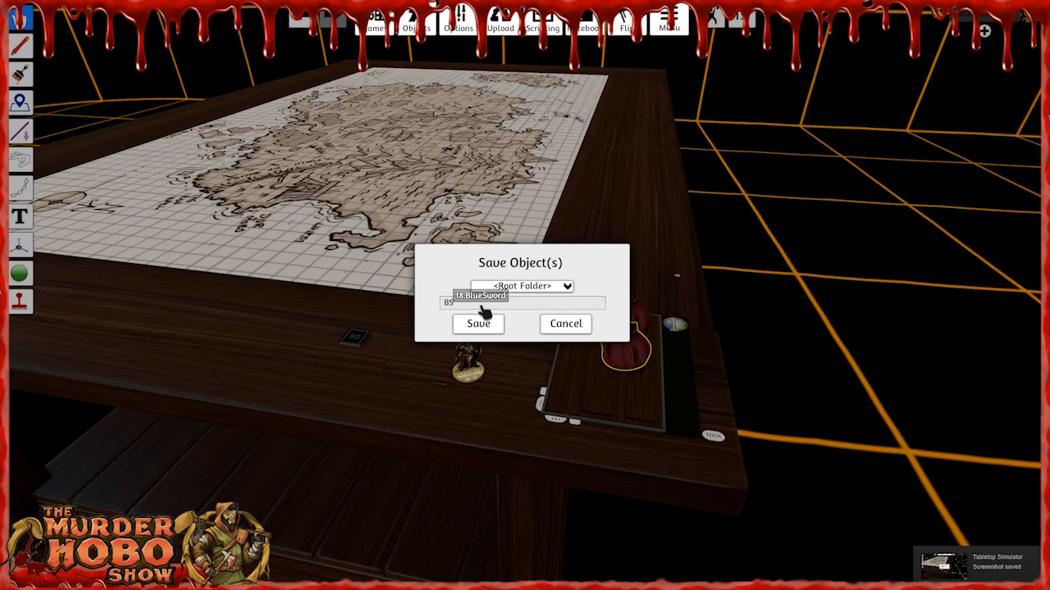
text(1)
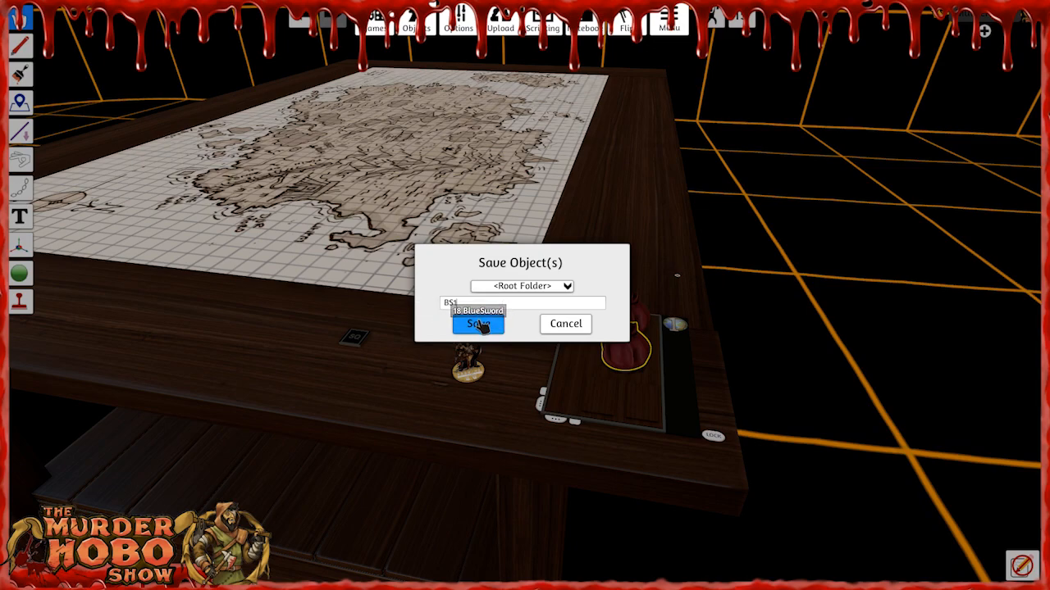
click(479, 324)
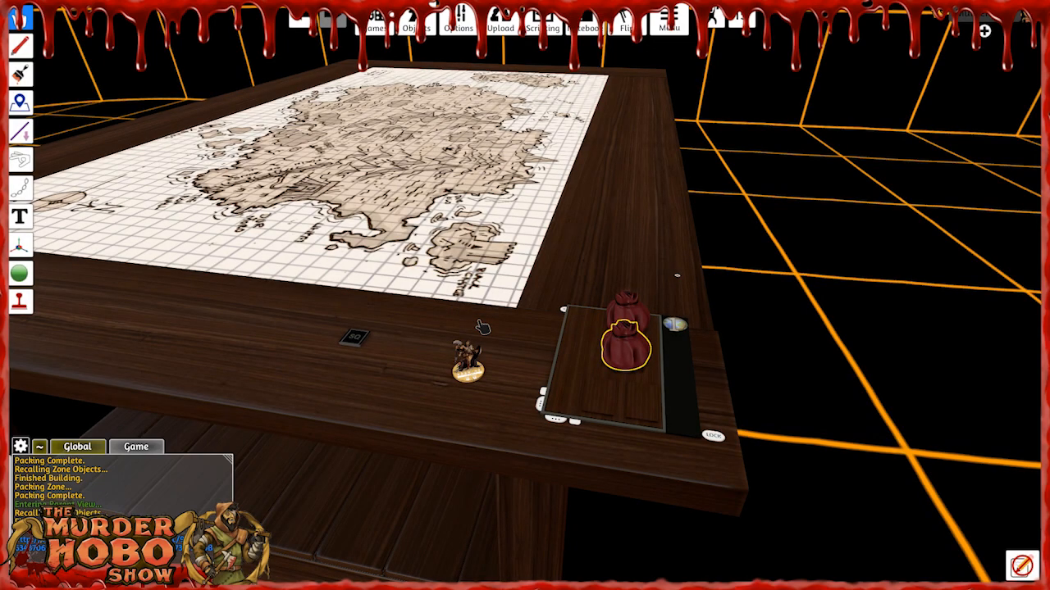
Rename and save the rear BlueSword bag as BS2, and delete both bags from the hub.
right_click(633, 303)
drag(690, 524, 620, 524)
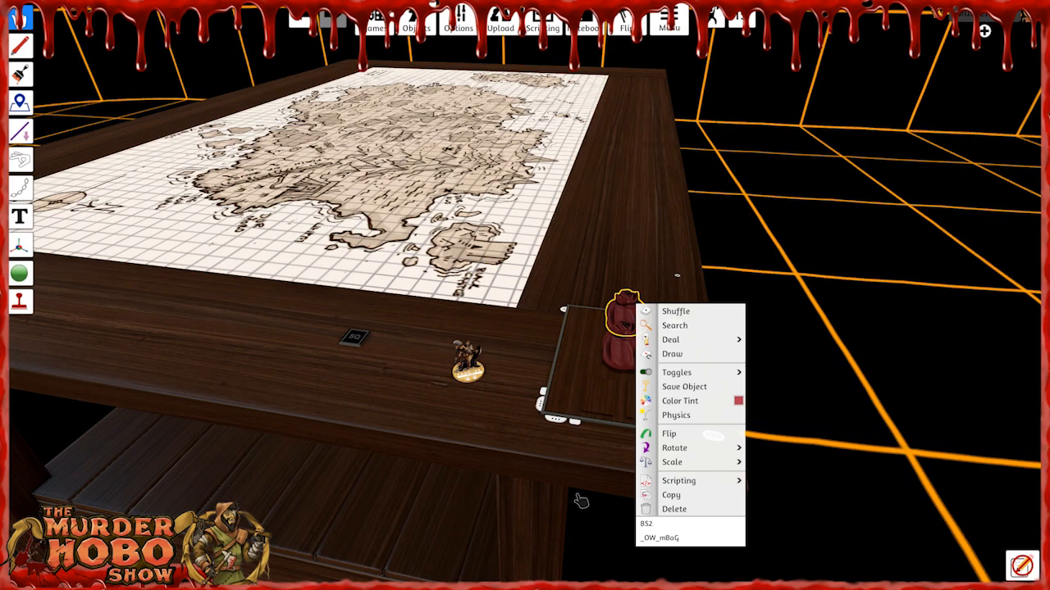
click(693, 388)
click(486, 327)
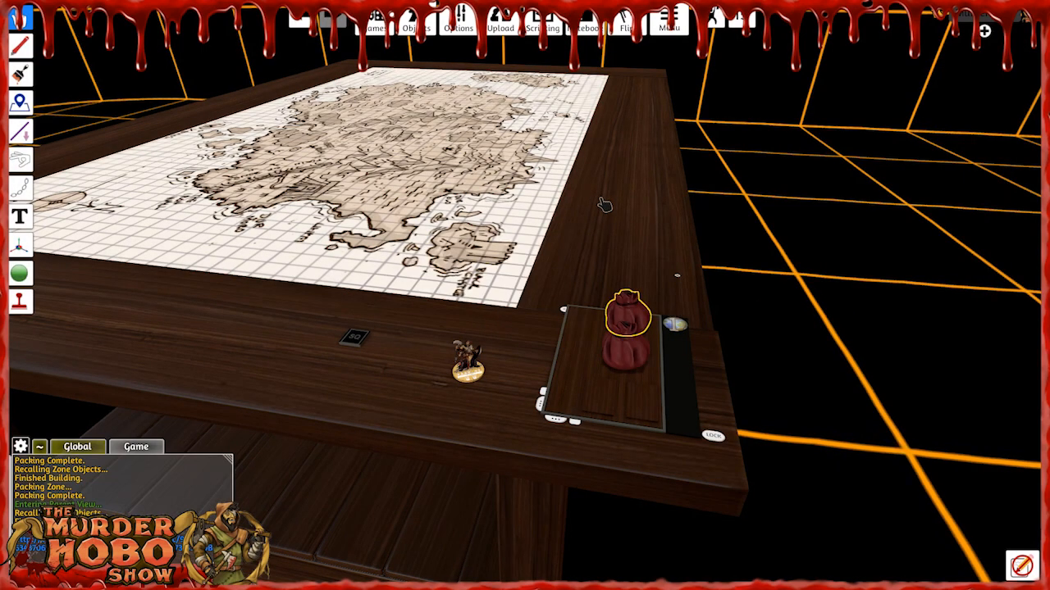
key(Delete)
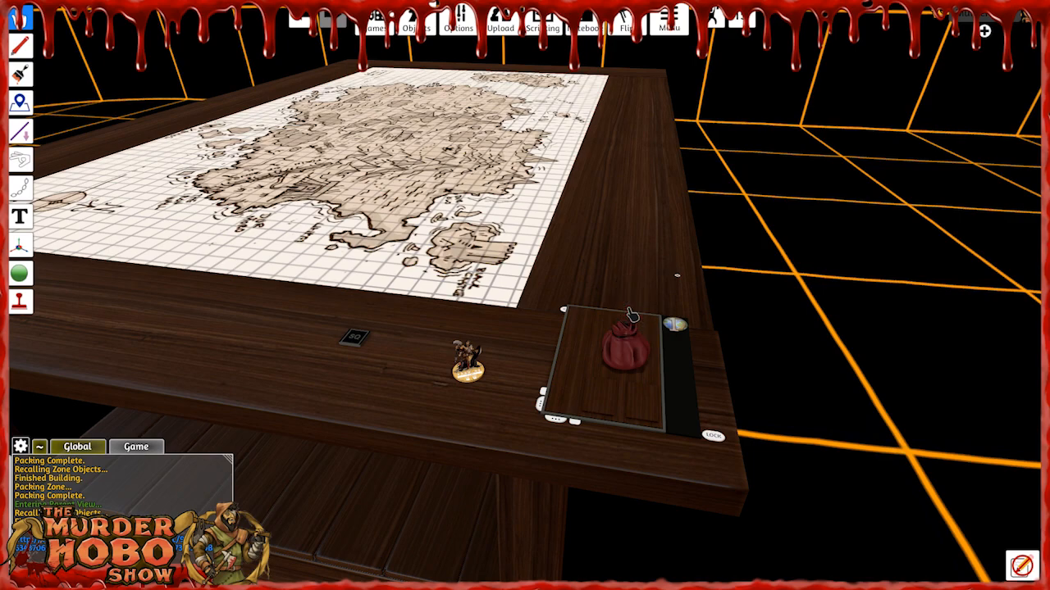
key(Delete)
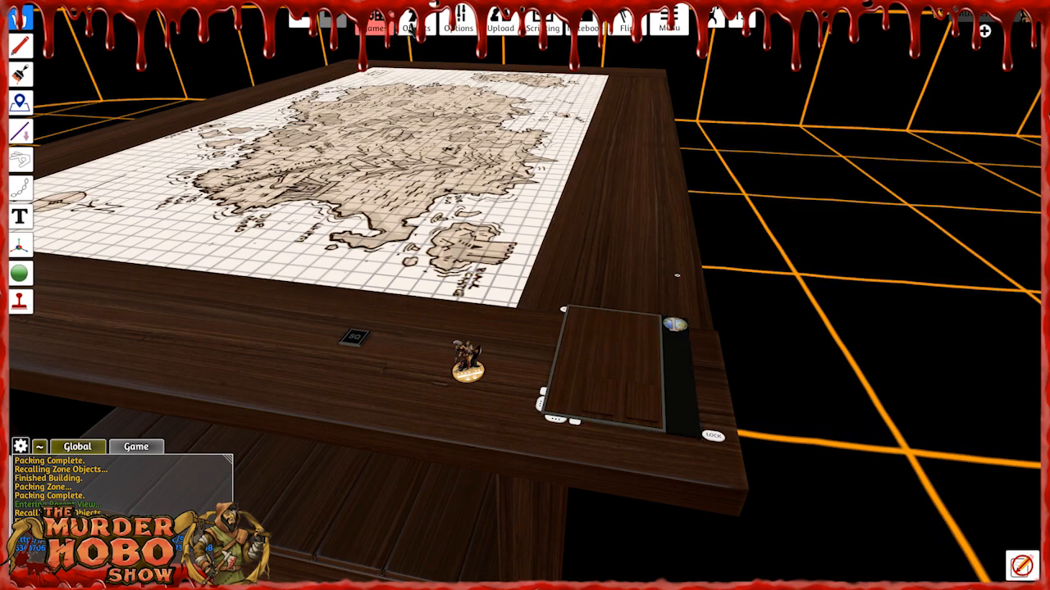
Place the ICRPG 123 and ICRPG 456 bags from page 2 of the saved objects on the table.
mouse_move(409, 31)
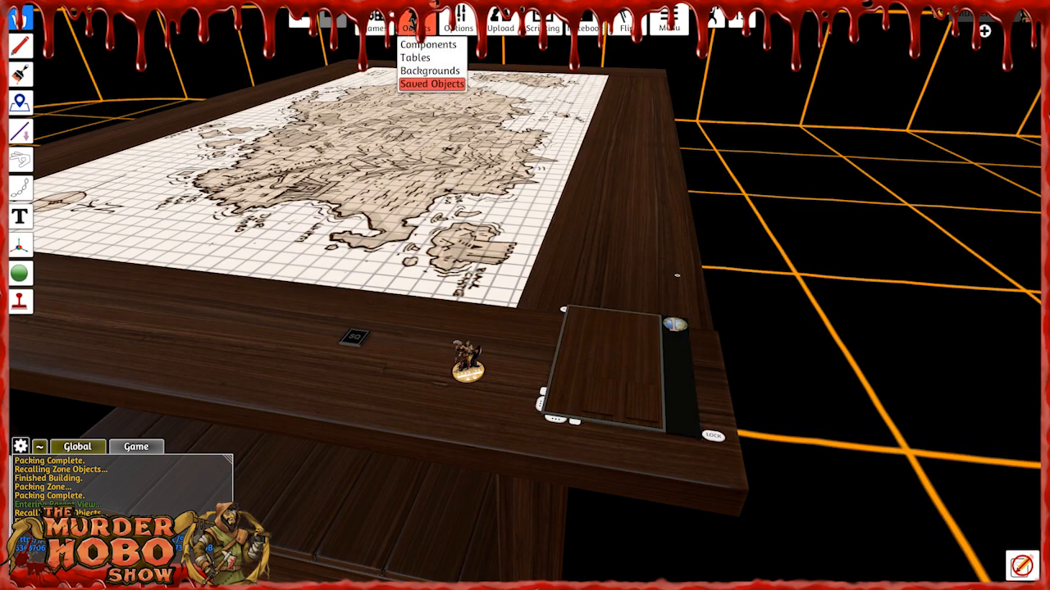
click(432, 83)
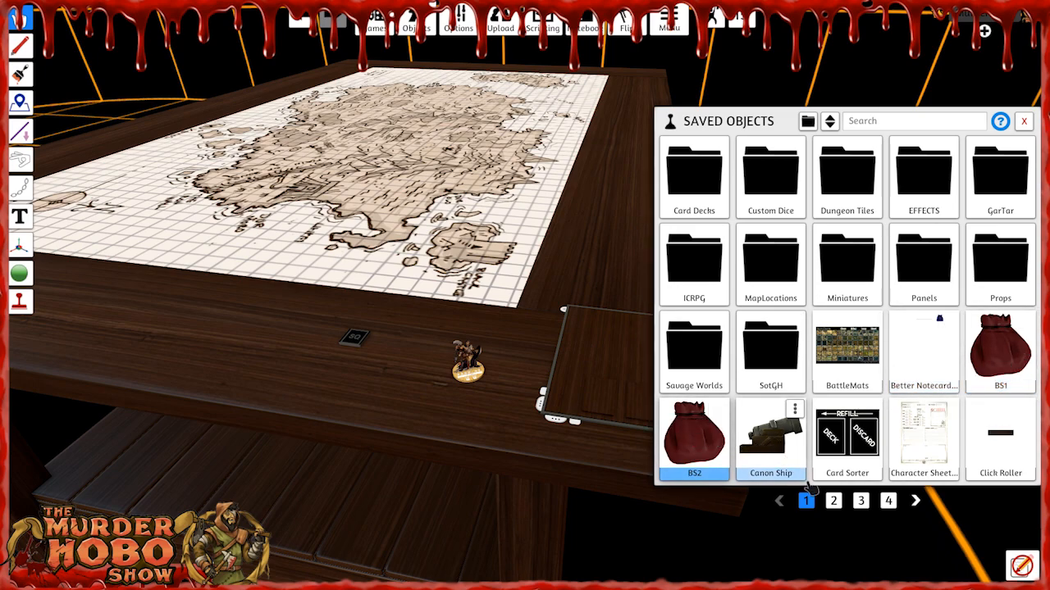
click(833, 501)
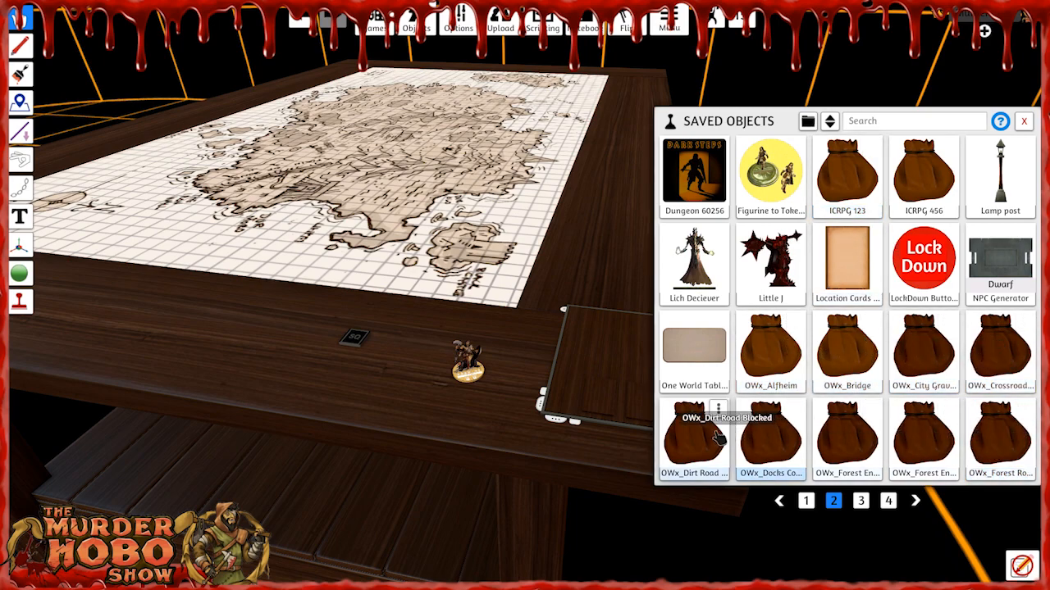
click(860, 501)
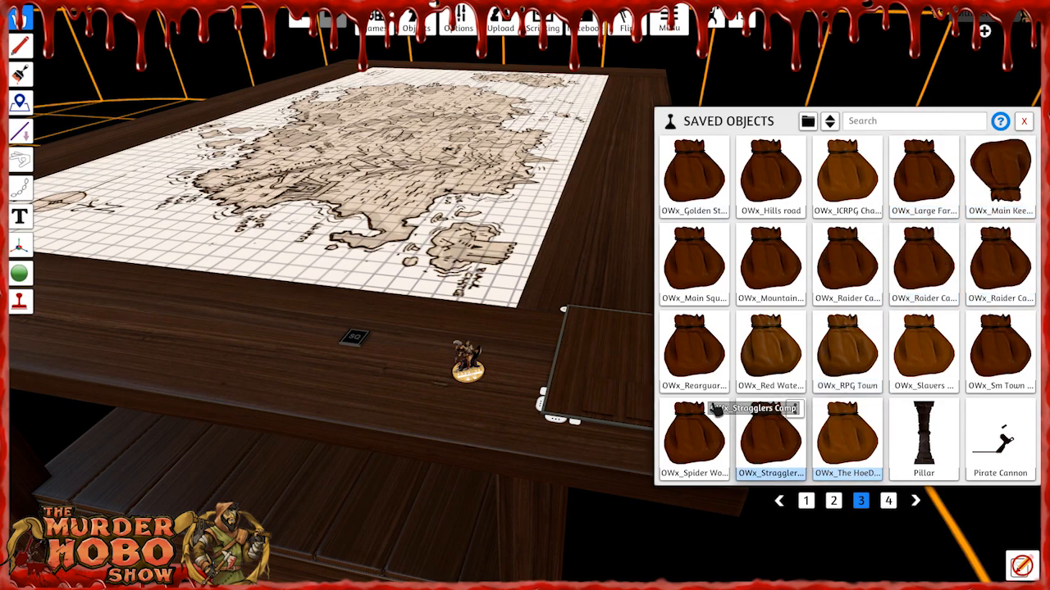
click(834, 500)
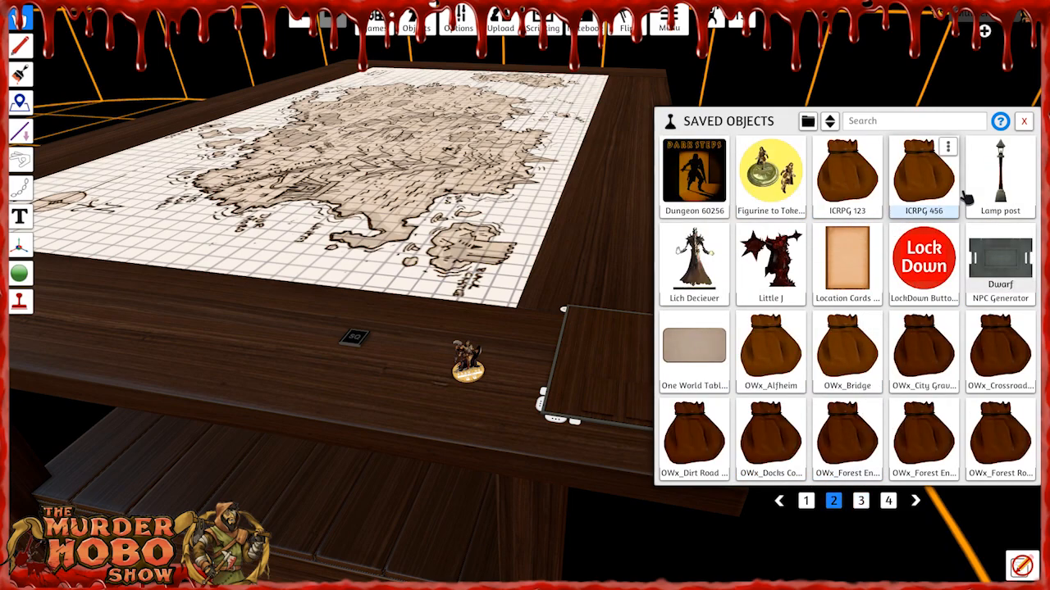
click(850, 180)
drag(850, 187, 424, 284)
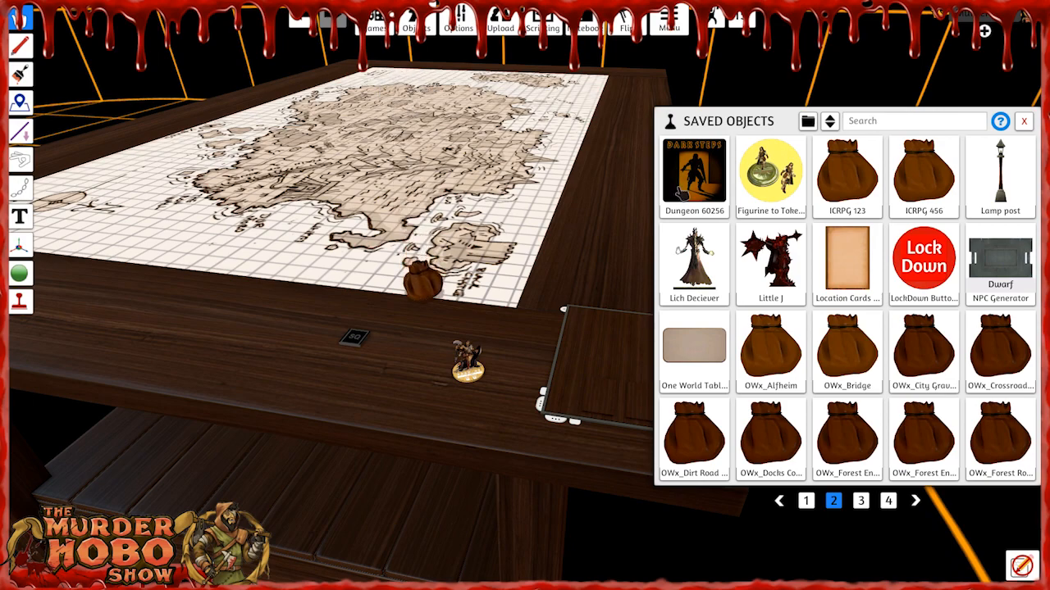
drag(920, 177, 503, 293)
Remove the trailing numbers from the names of the ICRPG 456 and ICRPG 123 bags.
right_click(507, 293)
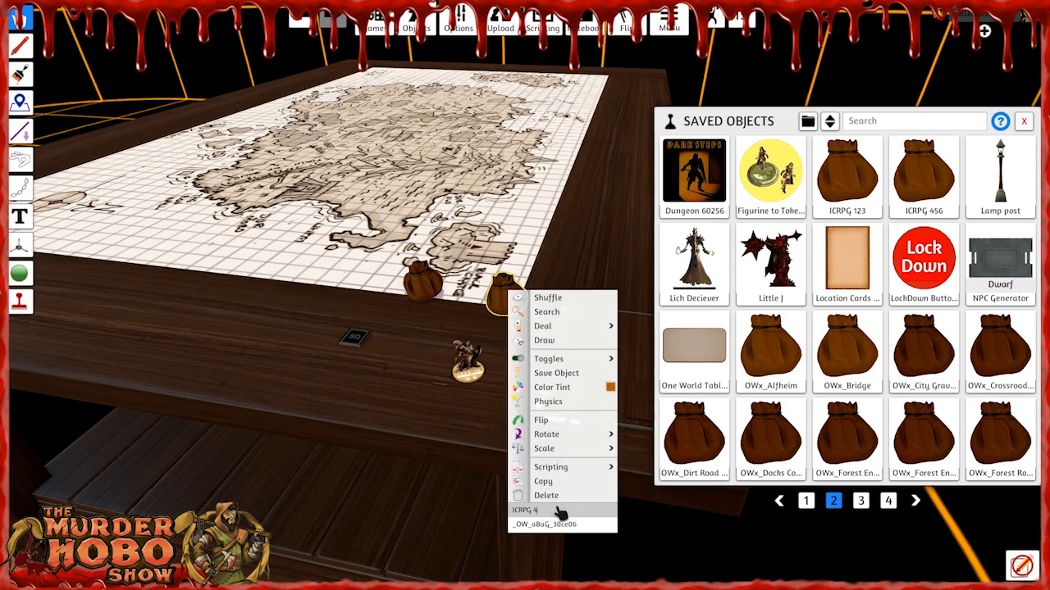
right_click(420, 279)
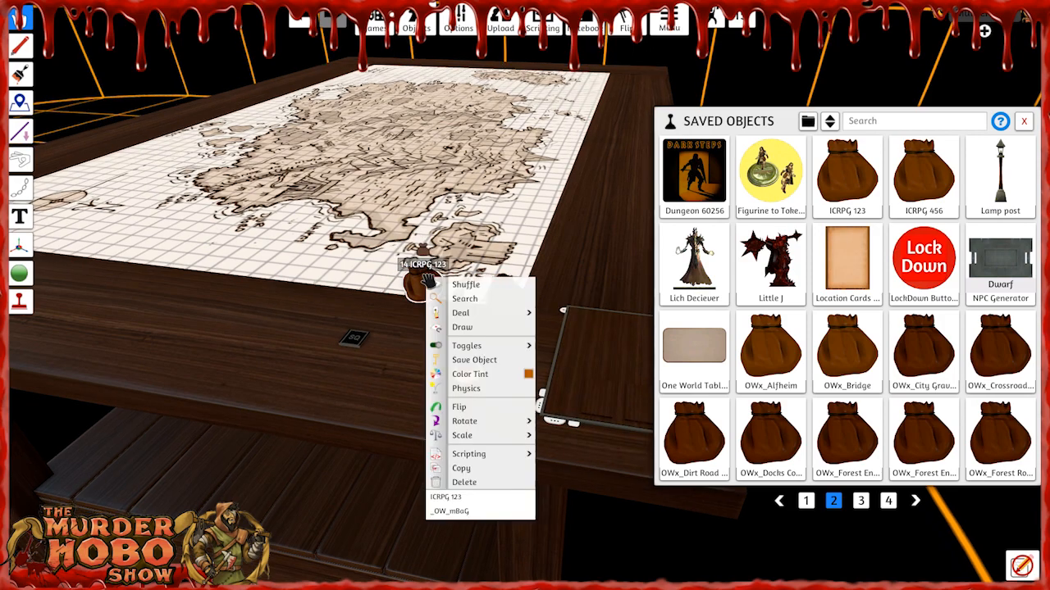
click(484, 493)
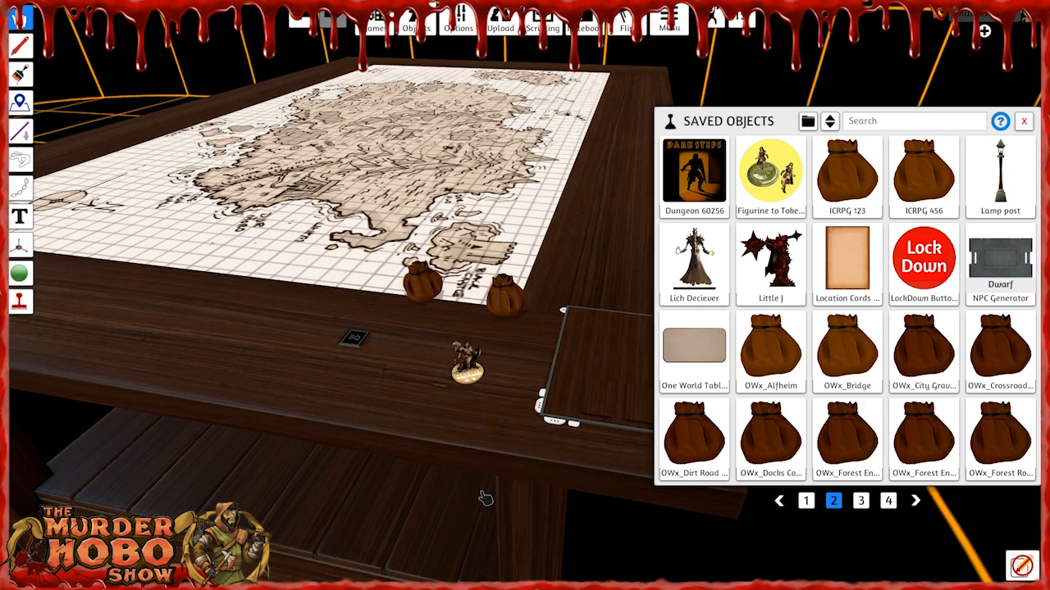
right_click(421, 293)
click(475, 514)
key(BackSpace)
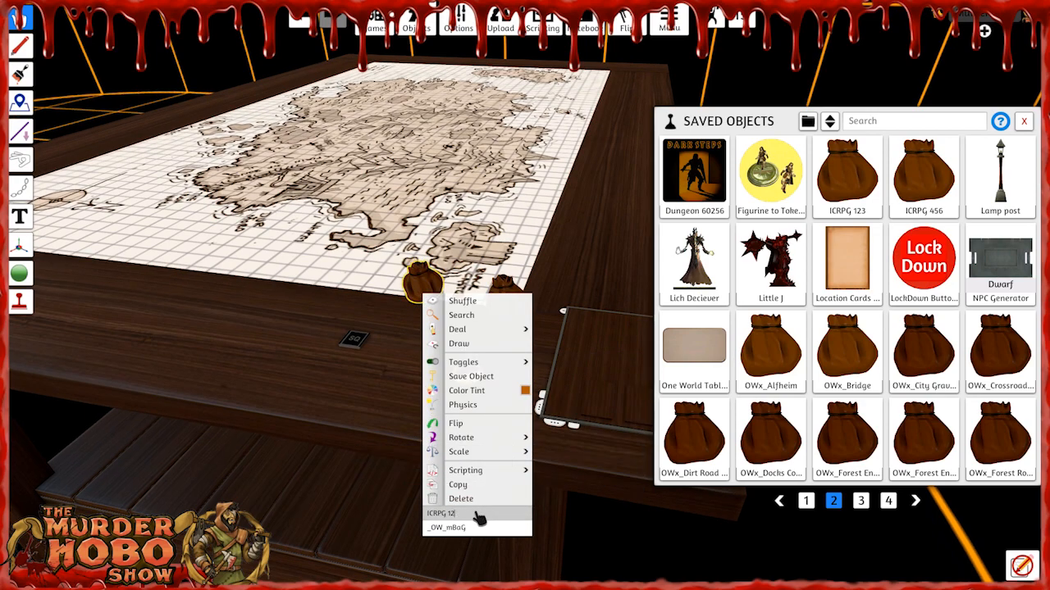
click(315, 361)
Close the saved objects, lock the two ICRPG bags into the One World hub and load their Main Frame map.
key(d)
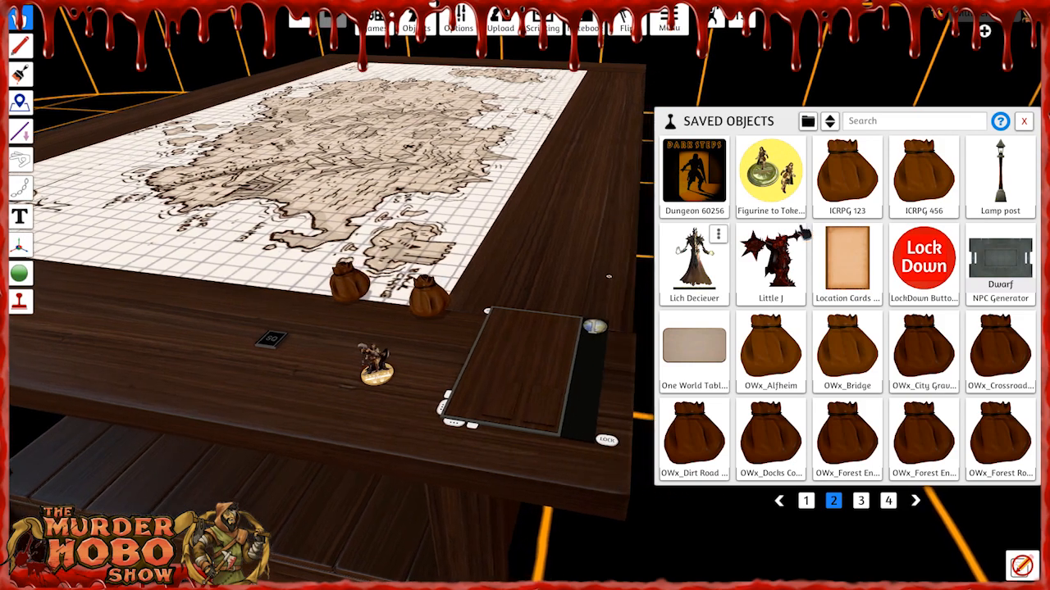
click(1024, 121)
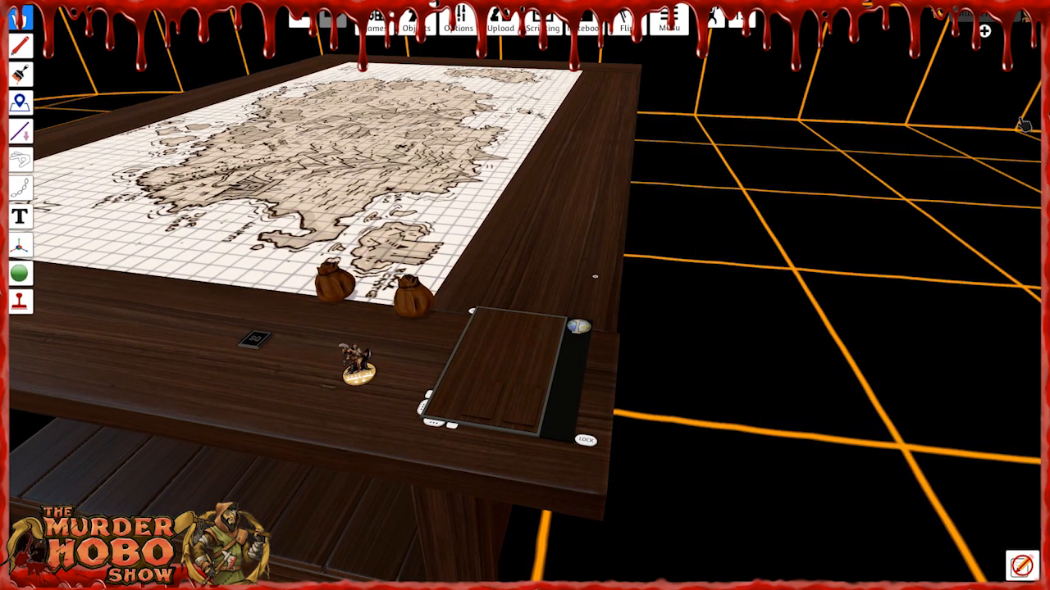
click(586, 440)
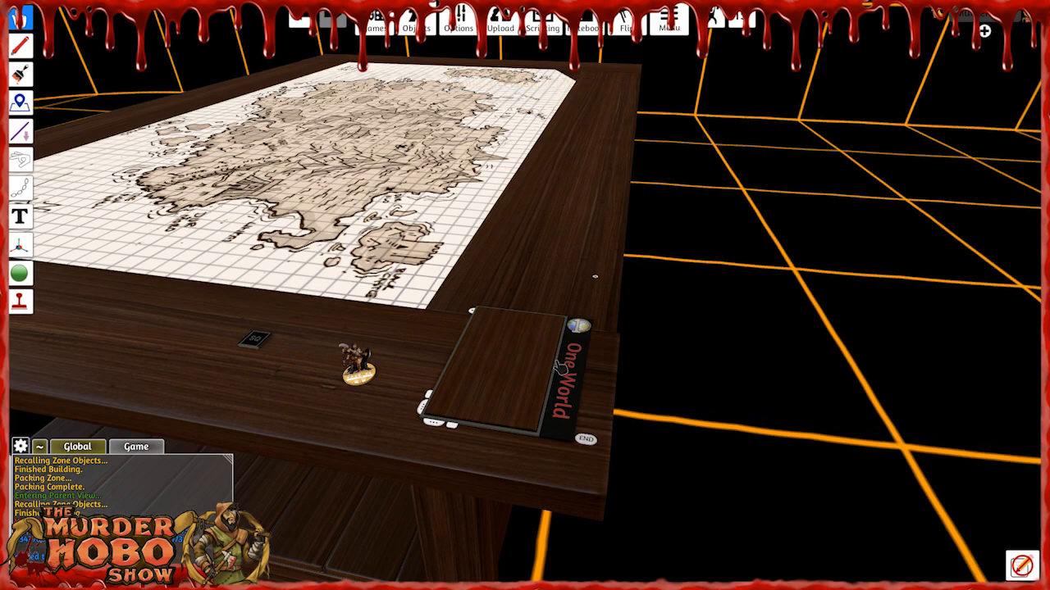
click(577, 328)
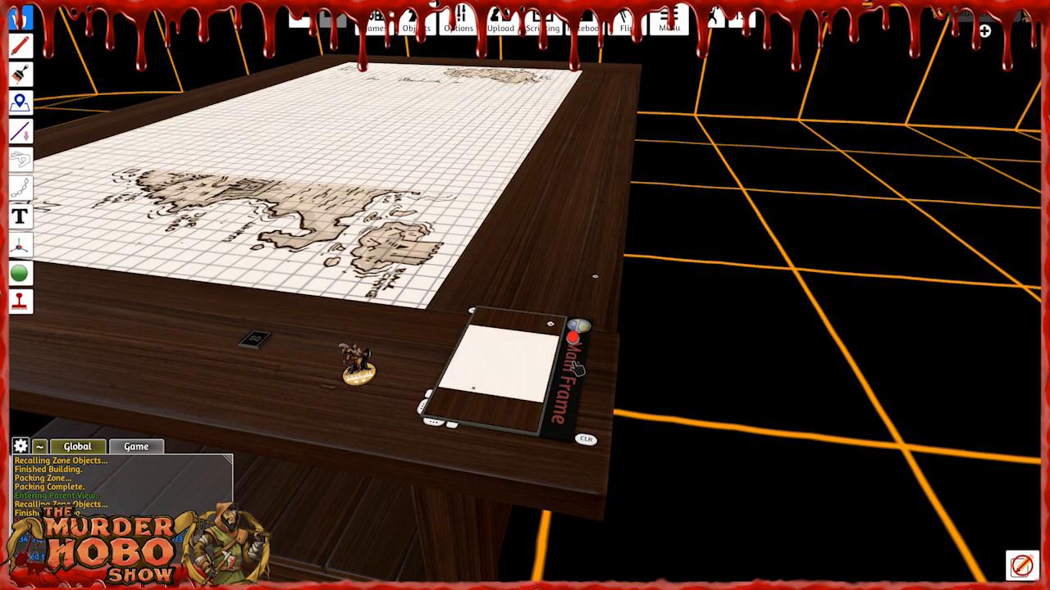
scroll(404, 243, down, 1)
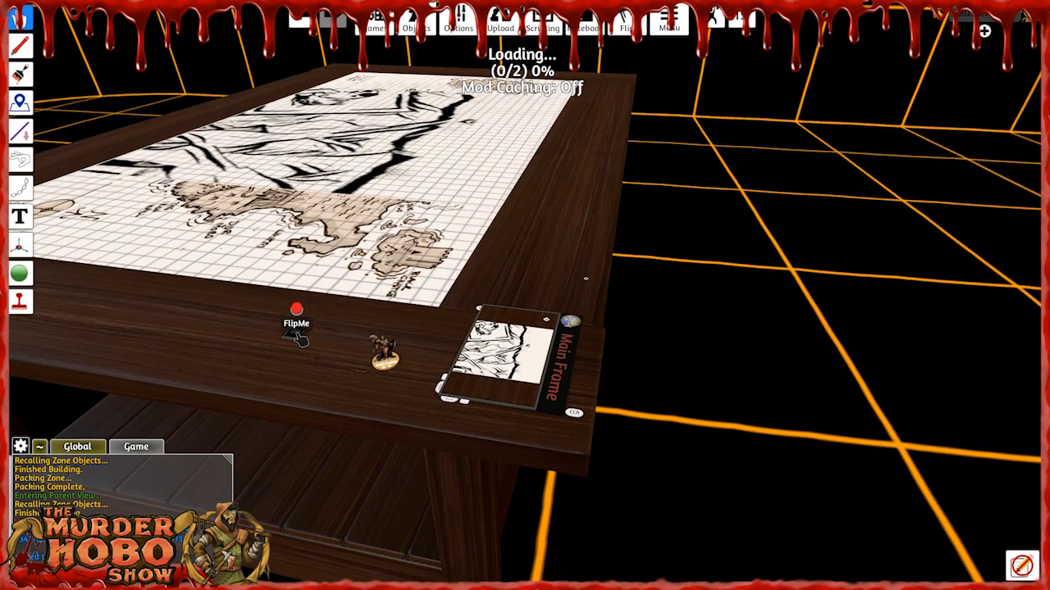
right_drag(376, 234, 393, 269)
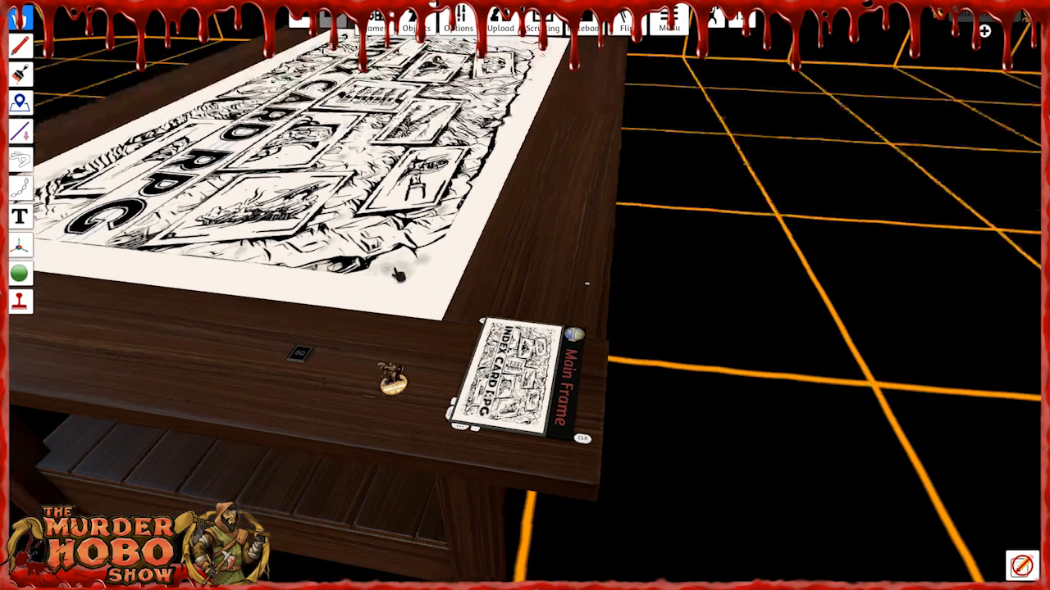
Open the ICRPG Char Create map from the Main Frame map and build its stored objects on the table.
scroll(525, 312, up, 6)
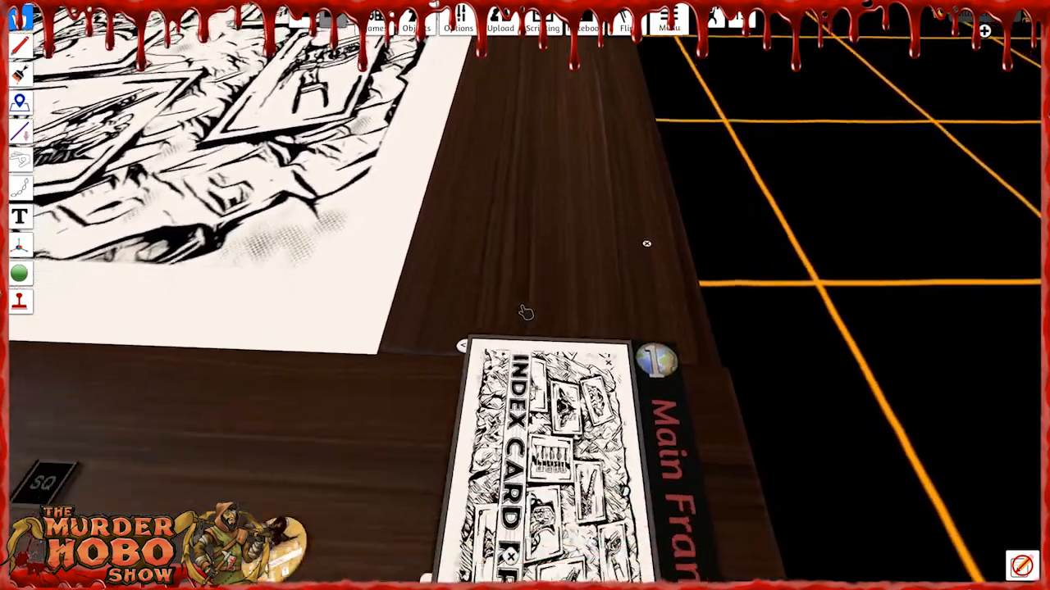
scroll(525, 312, up, 3)
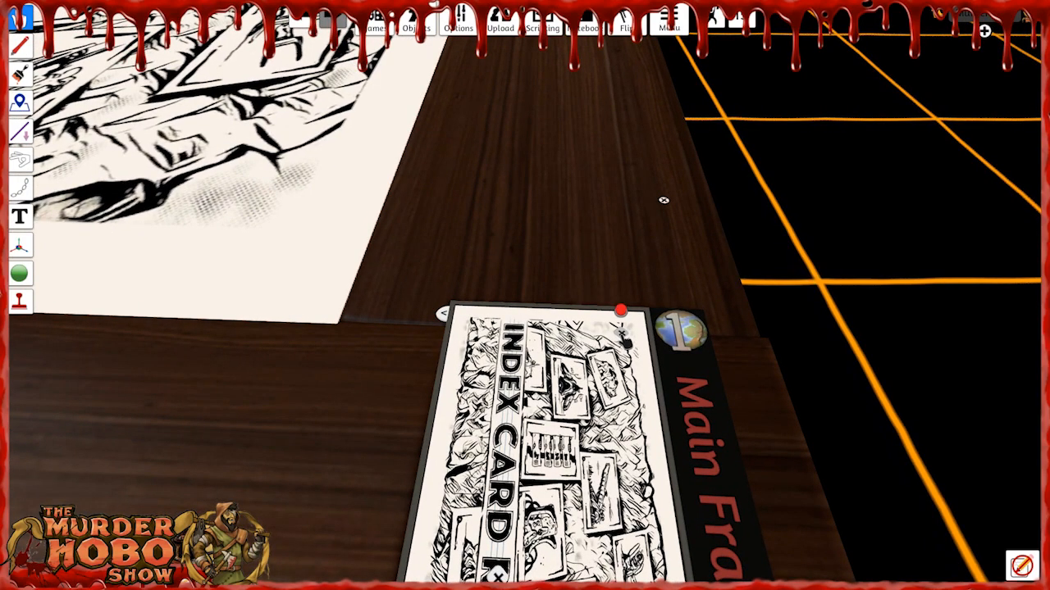
scroll(622, 227, down, 3)
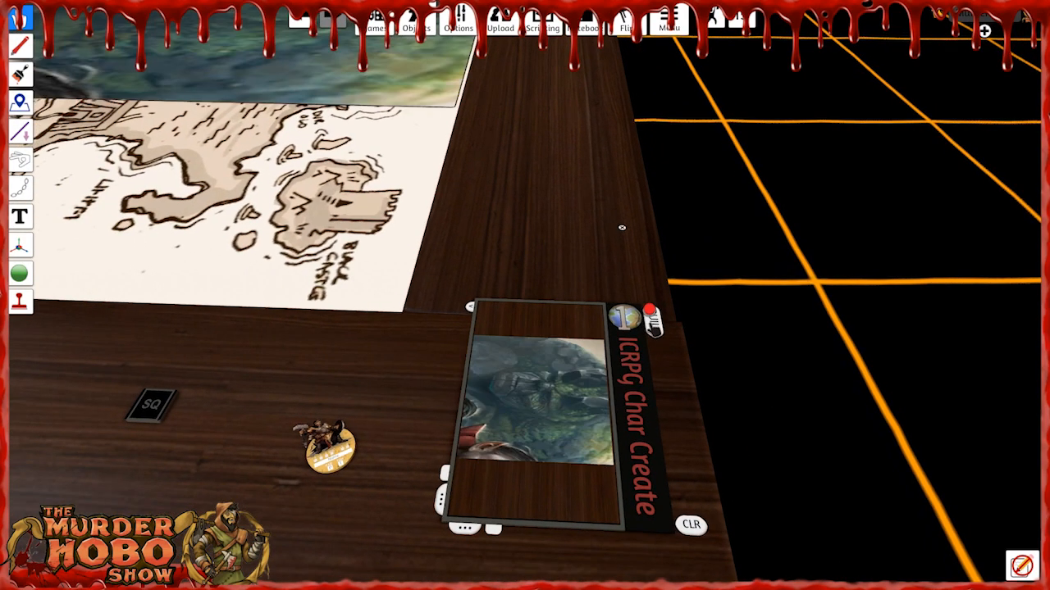
click(657, 327)
Look over the rows of rulebook pages on the ICRPG Char Create map, including Build a Character and More About Loot.
right_drag(418, 213, 452, 205)
scroll(331, 227, down, 2)
right_drag(332, 227, 497, 251)
key(a)
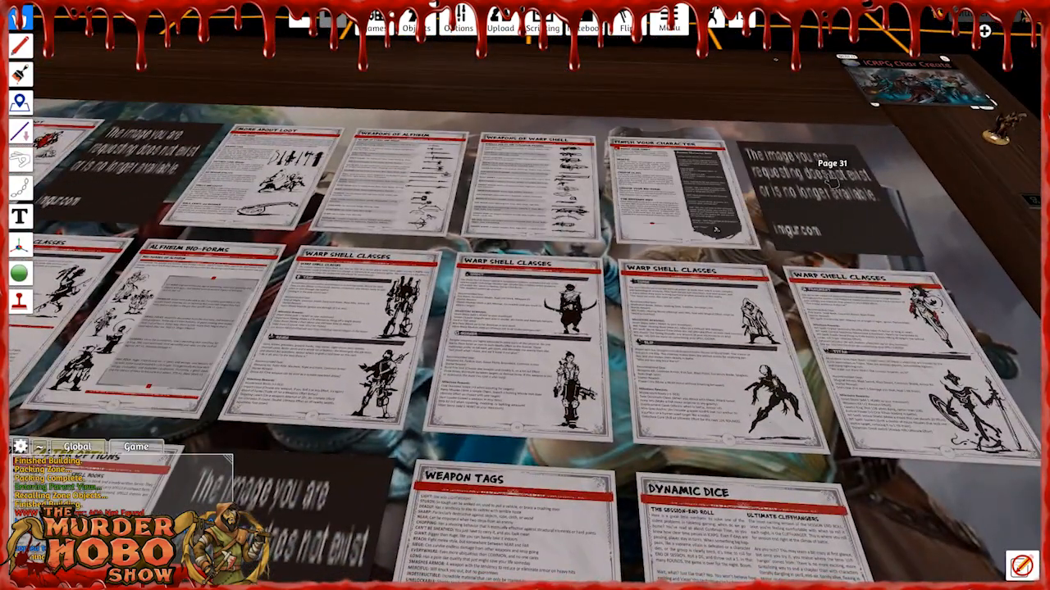
key(s)
key(a)
key(w)
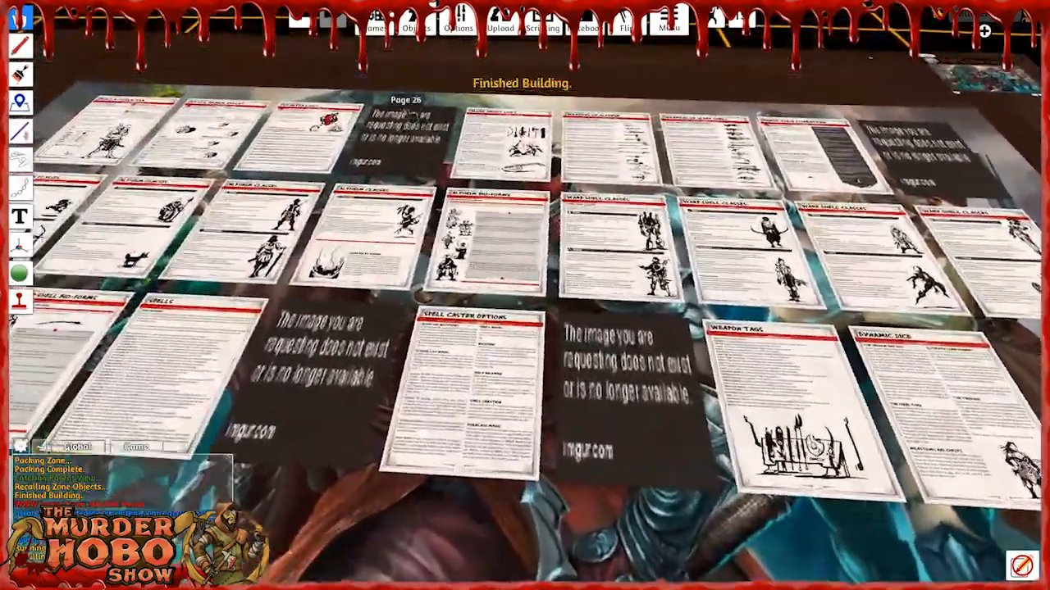
key(a)
key(s)
key(a)
key(w)
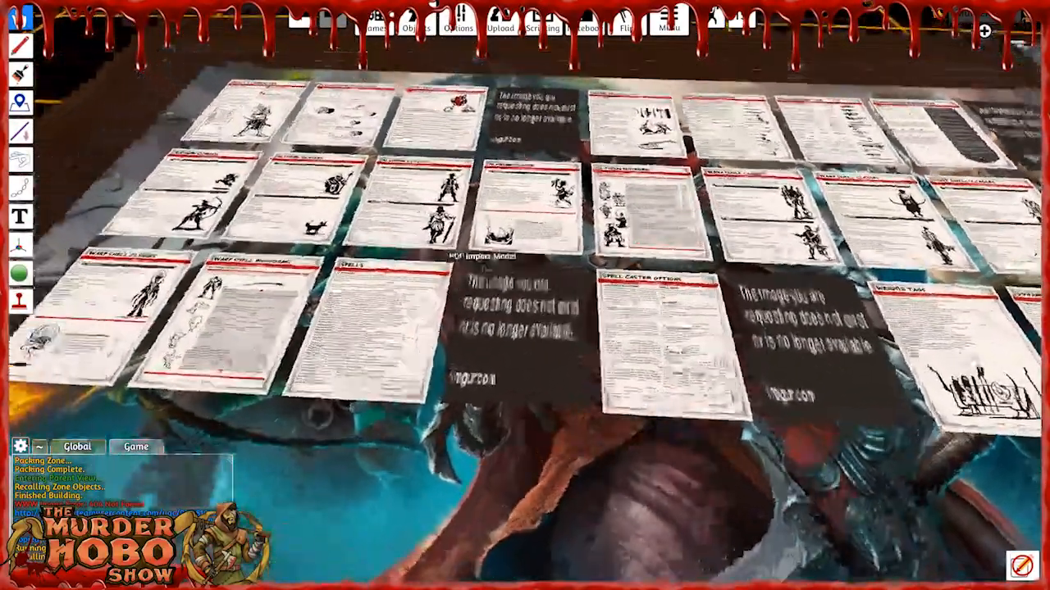
scroll(422, 292, up, 3)
scroll(399, 272, up, 3)
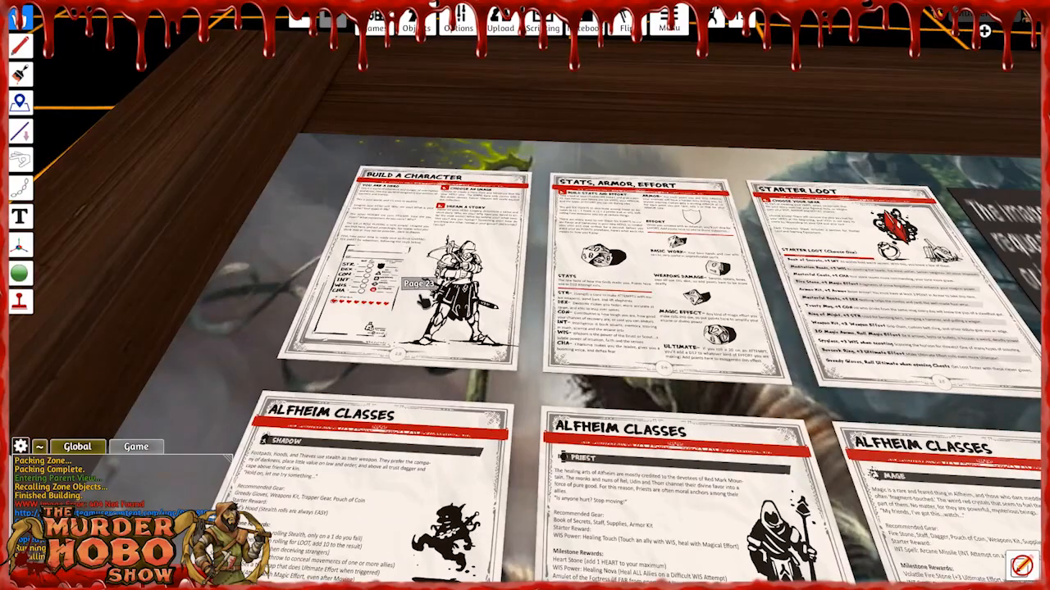
scroll(450, 339, up, 2)
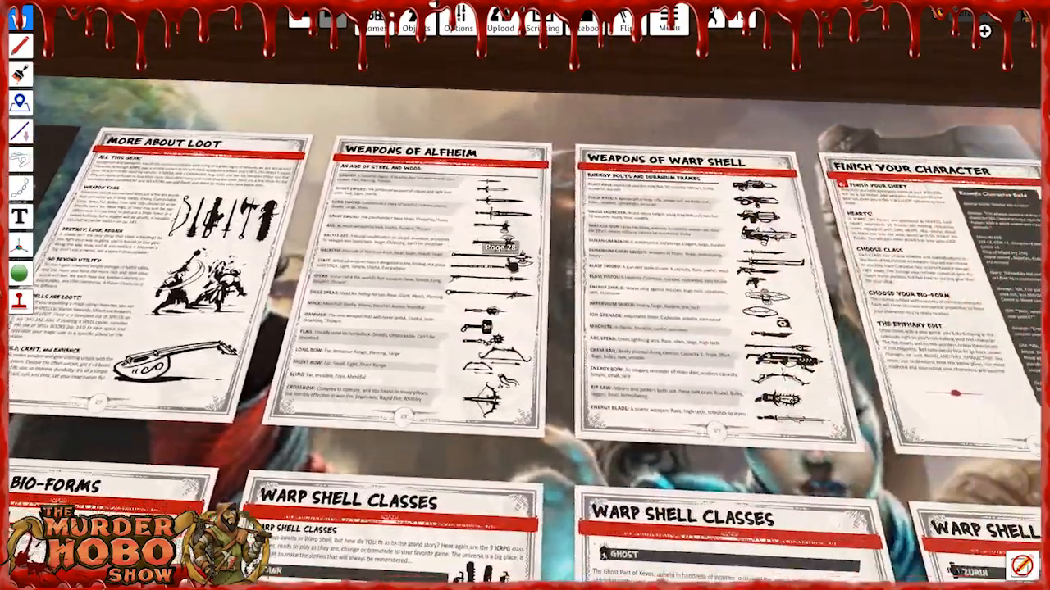
Examine the Alfheim Classes pages, followed by the weapons and Finish Your Character pages.
key(s)
key(a)
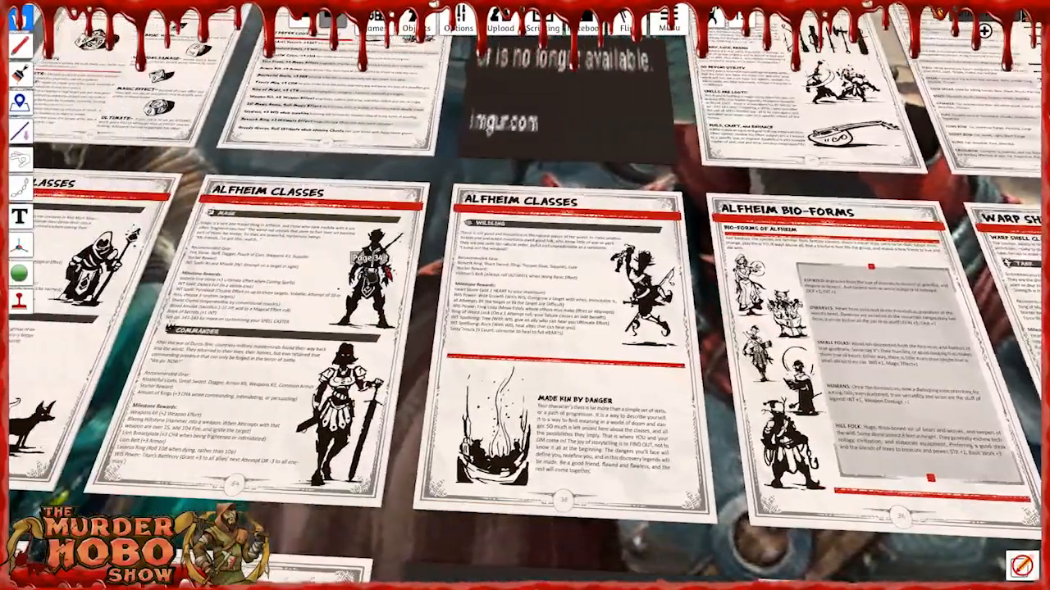
key(a)
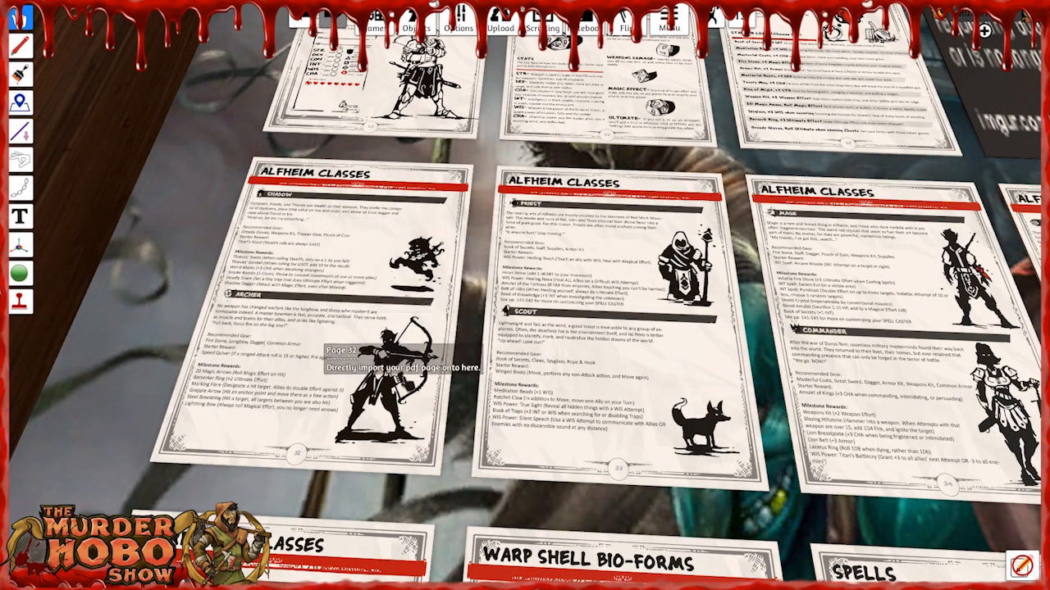
key(d)
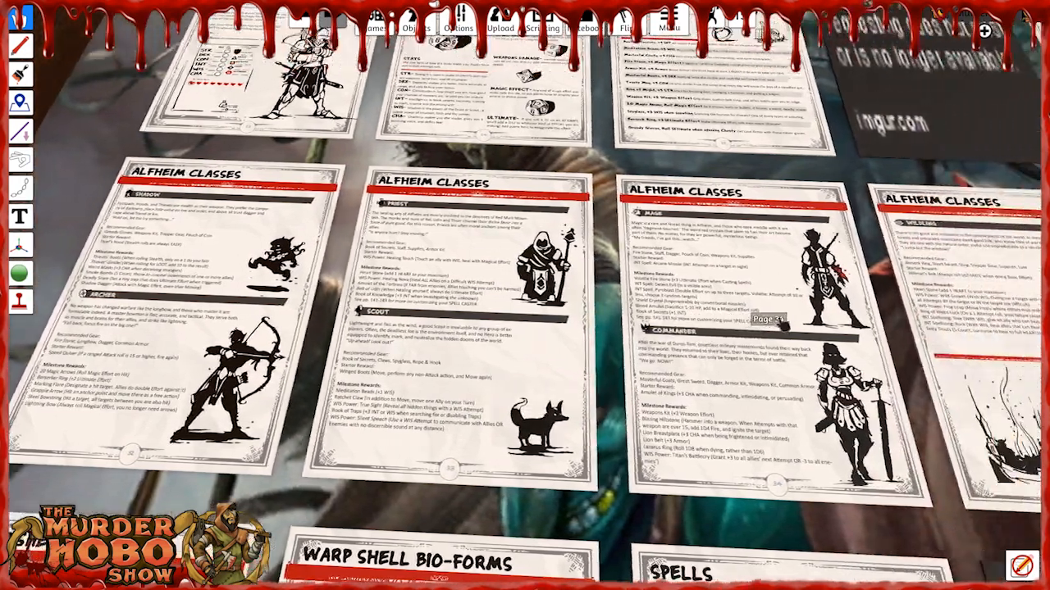
key(d)
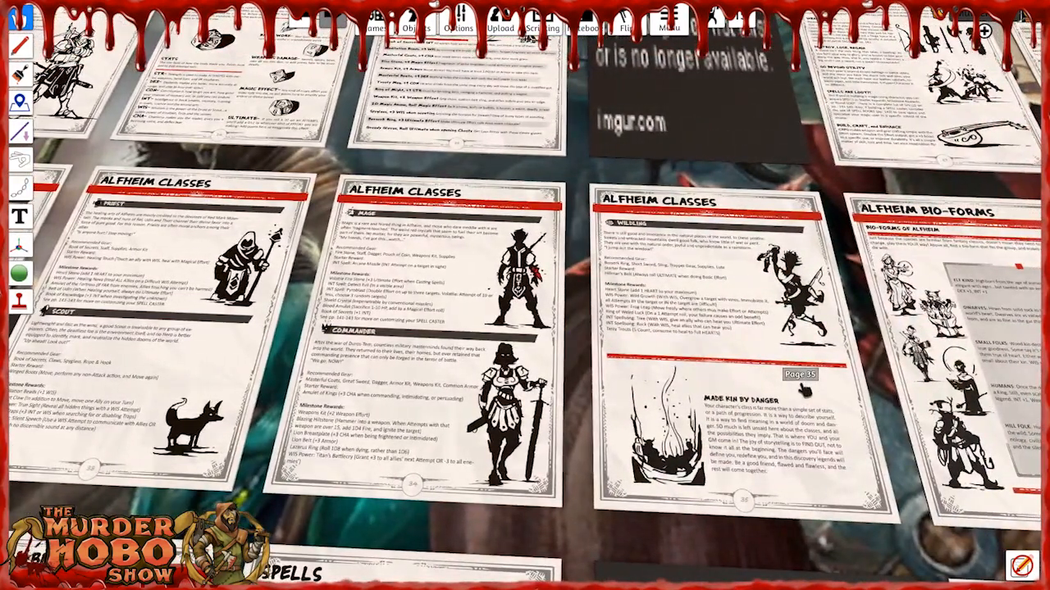
key(d)
scroll(730, 250, down, 4)
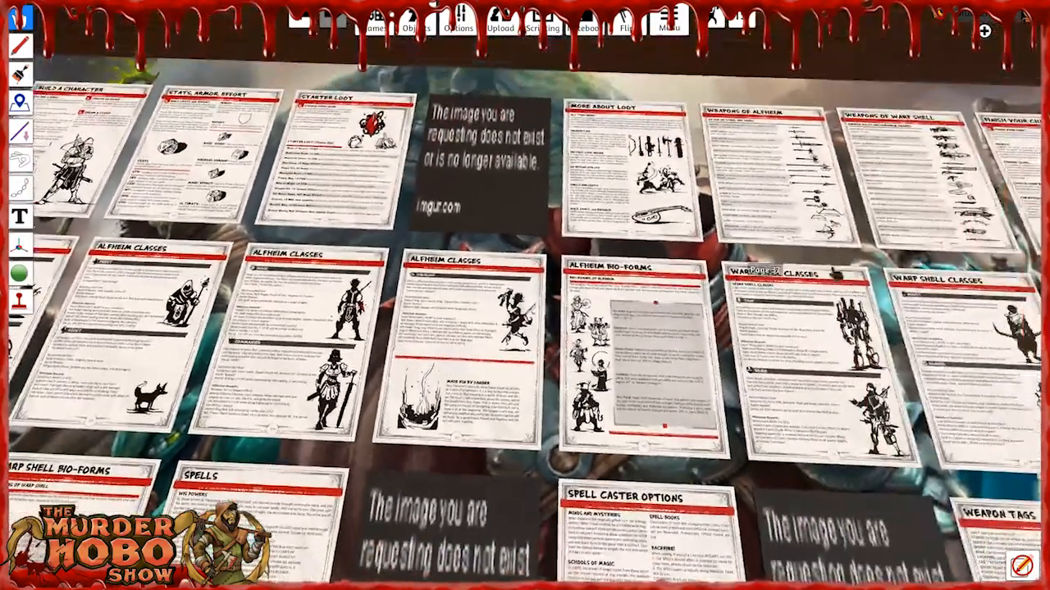
key(w)
key(d)
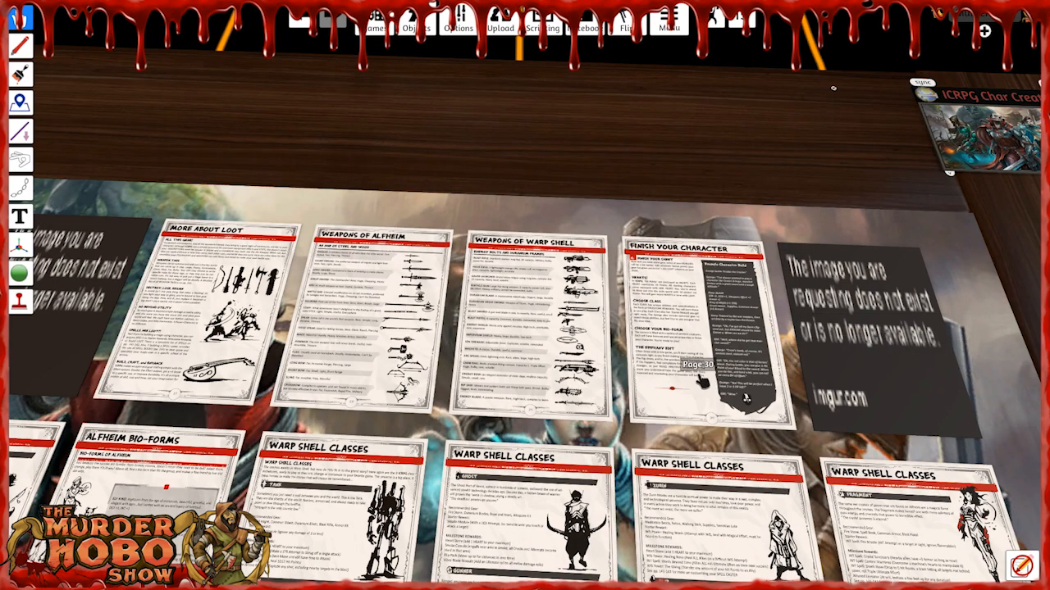
Survey the full page layout and examine the Warp Shell Classes pages up close.
key(s)
key(a)
scroll(746, 347, down, 1)
scroll(746, 340, down, 2)
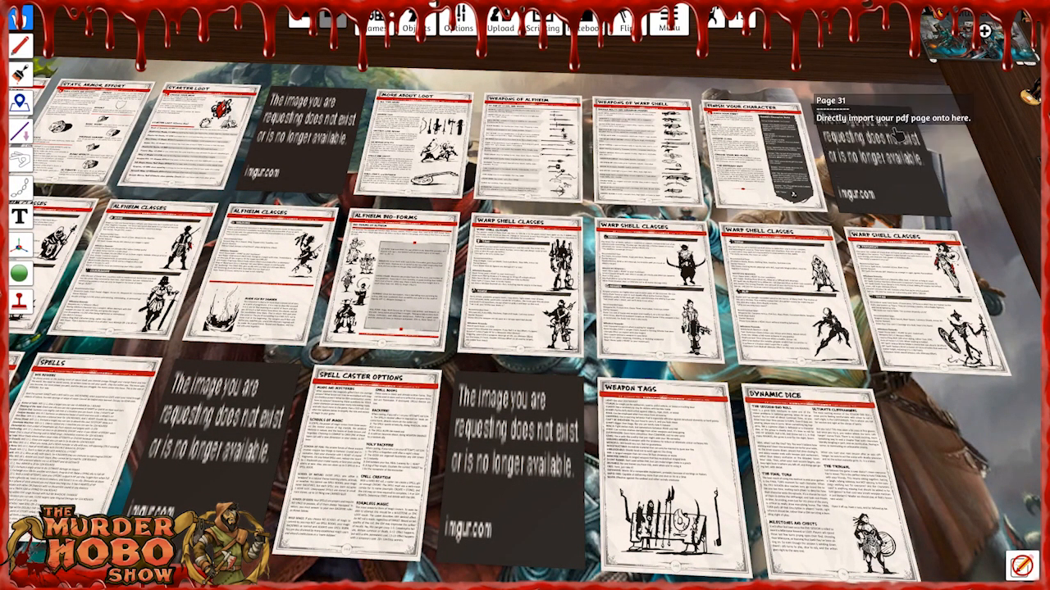
key(a)
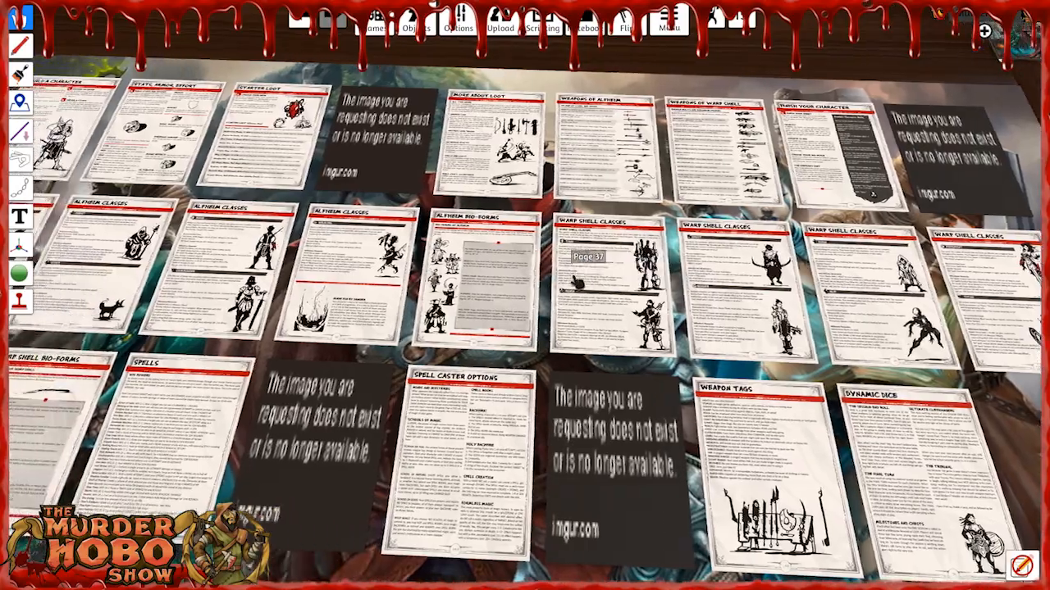
key(a)
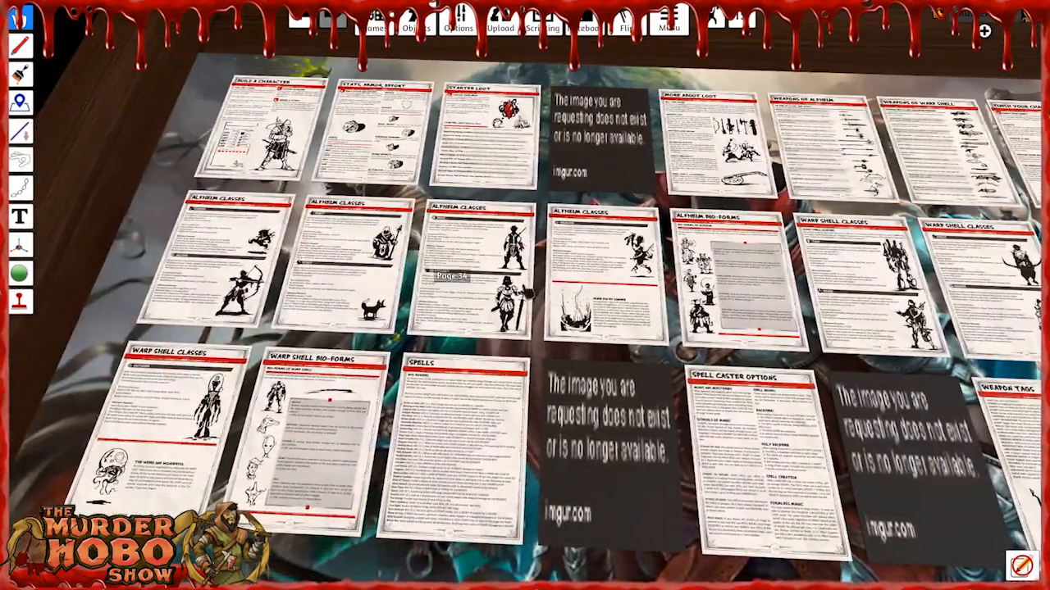
scroll(707, 322, up, 2)
key(d)
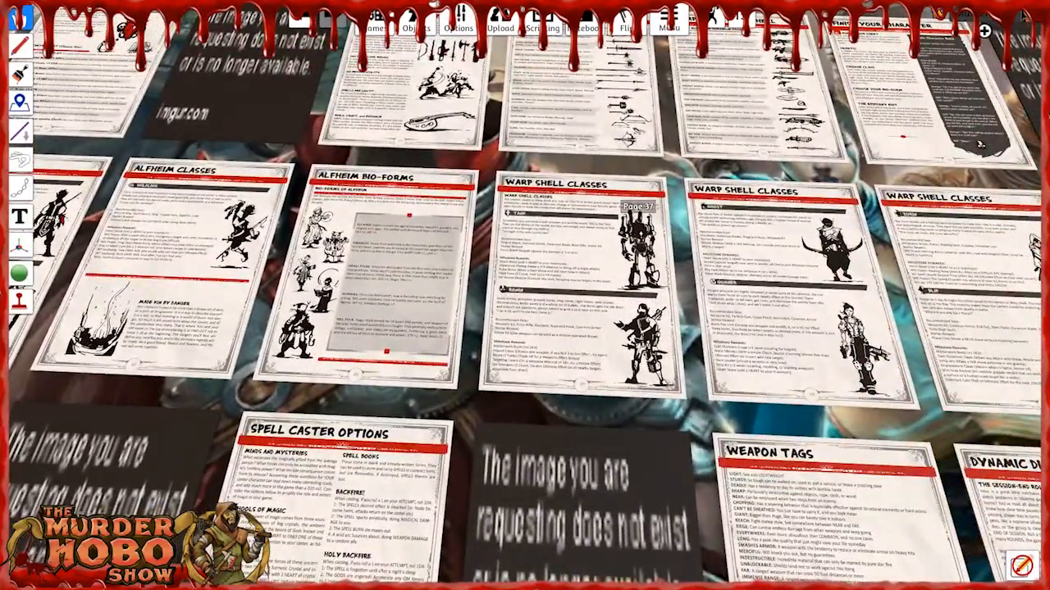
key(d)
key(d)
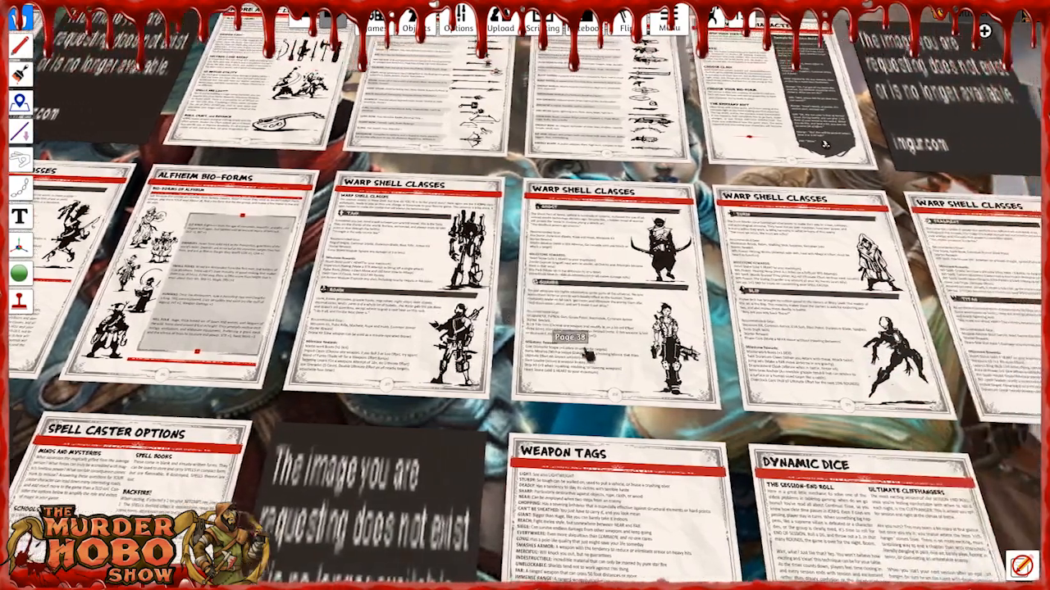
key(d)
key(d)
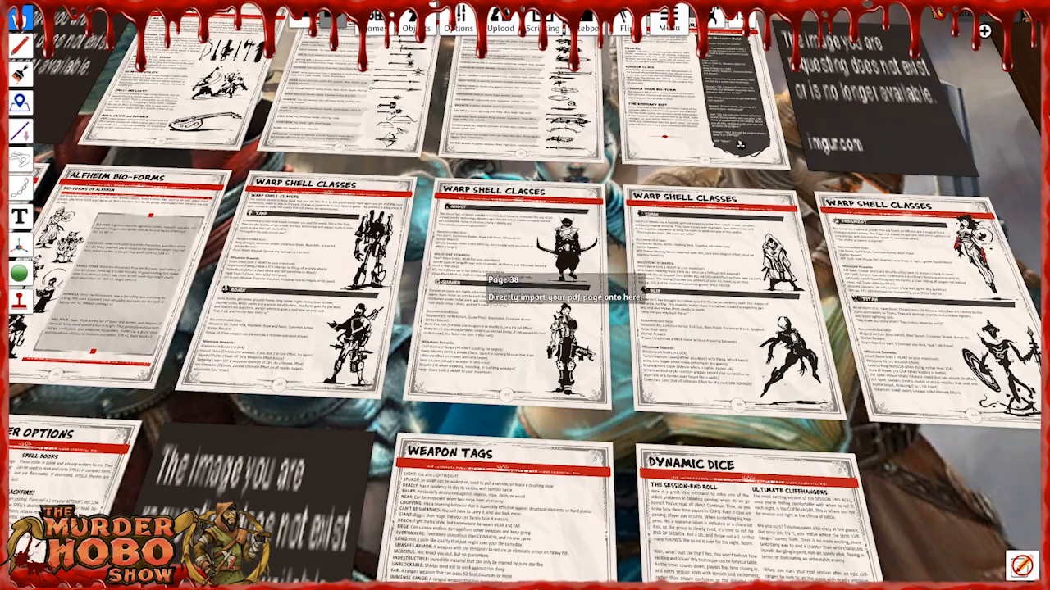
scroll(492, 321, up, 3)
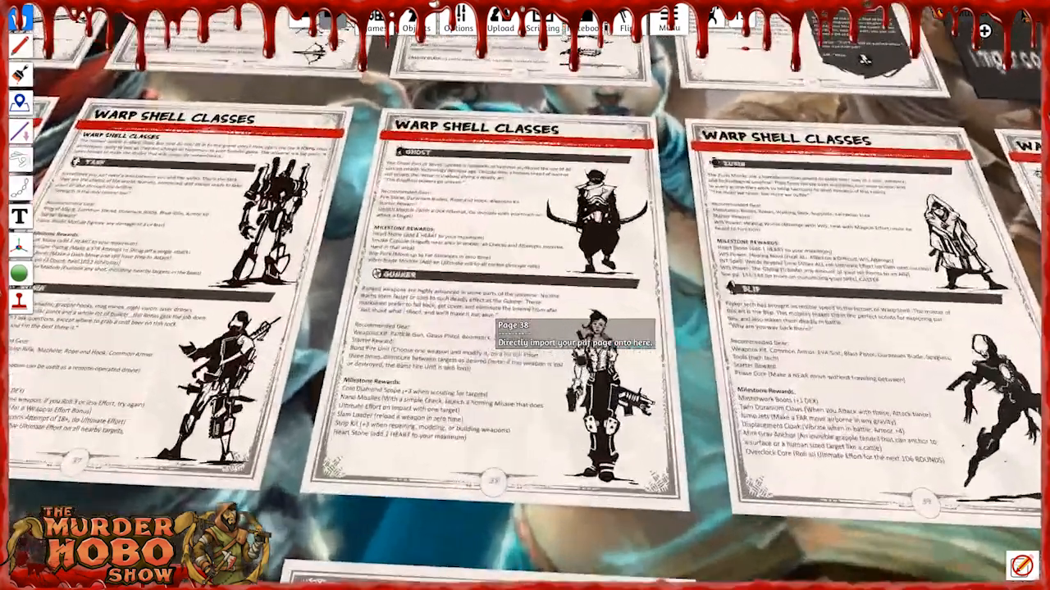
scroll(576, 356, up, 2)
scroll(647, 409, down, 4)
key(d)
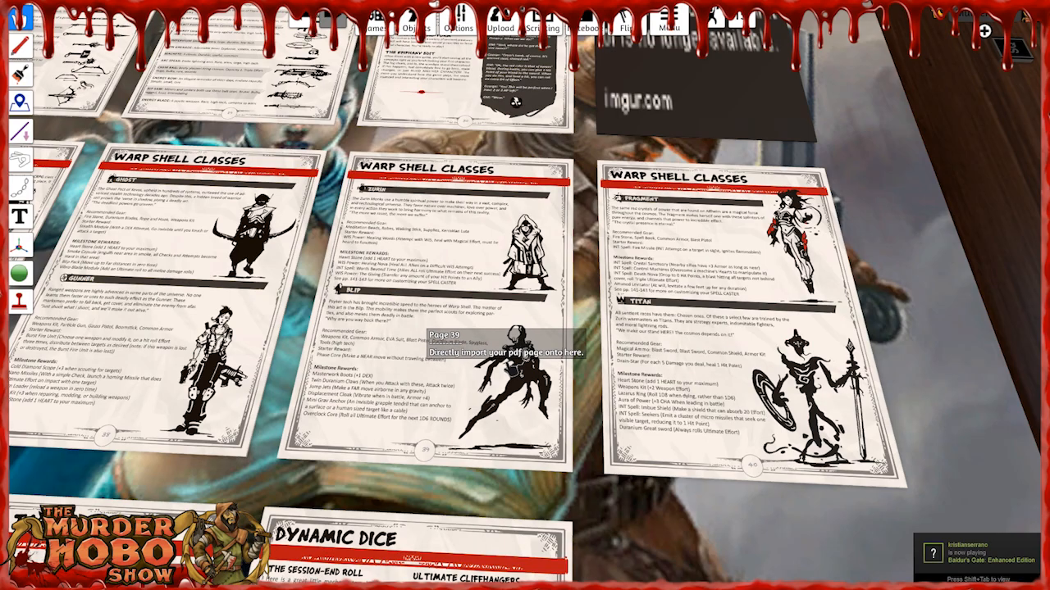
Compare the Alfheim and Warp Shell class pages again, ending at the Outsider class page.
scroll(513, 376, down, 2)
key(a)
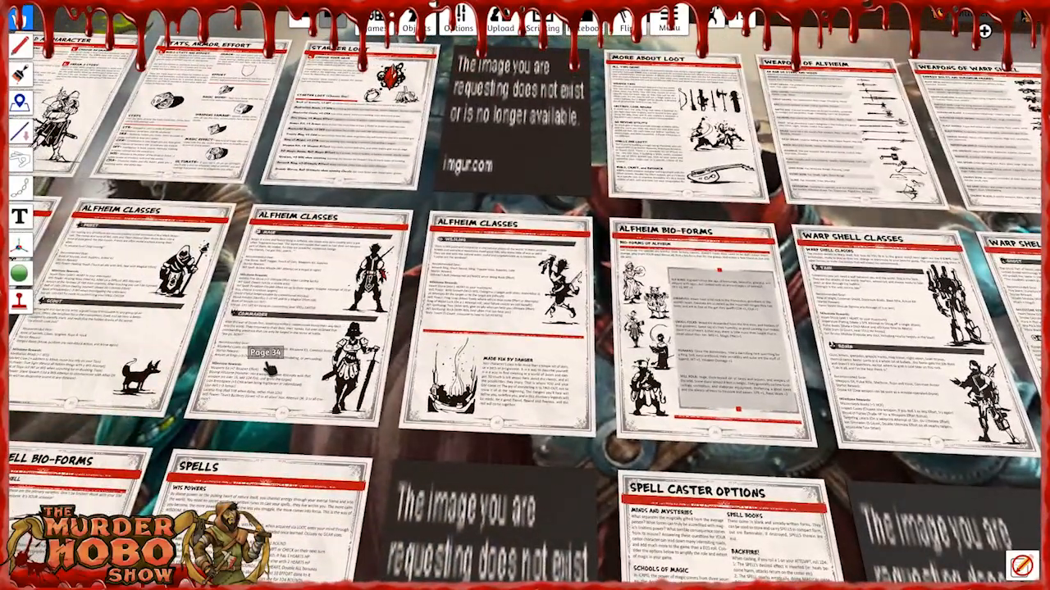
key(a)
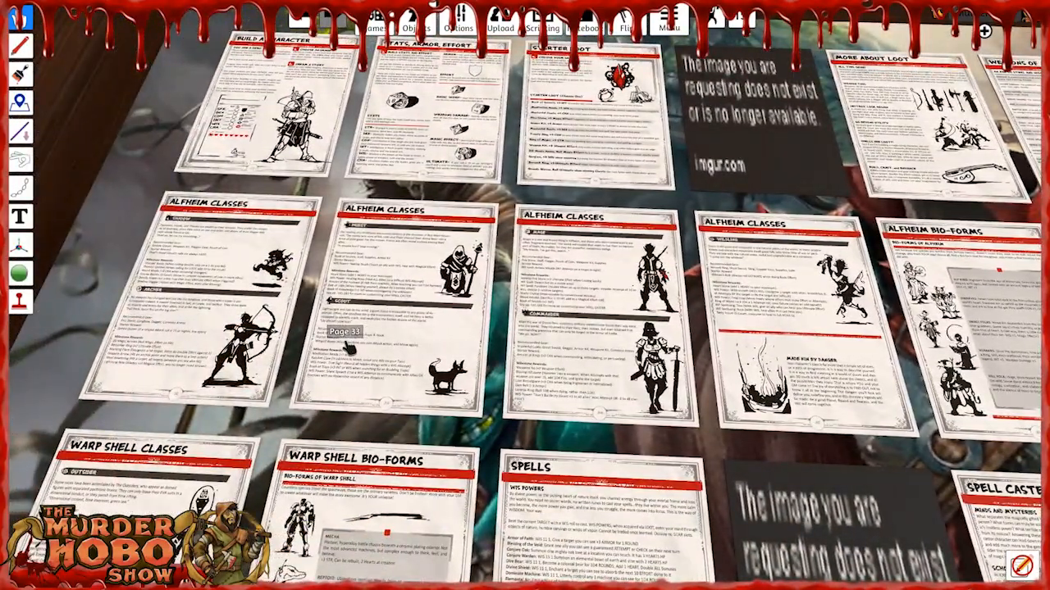
key(d)
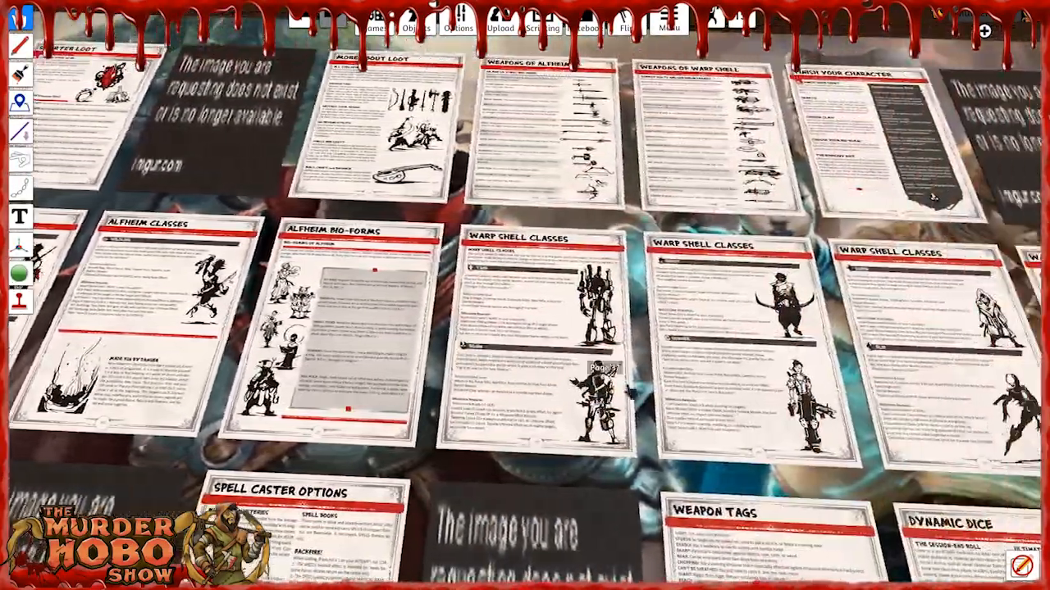
scroll(647, 397, up, 2)
key(d)
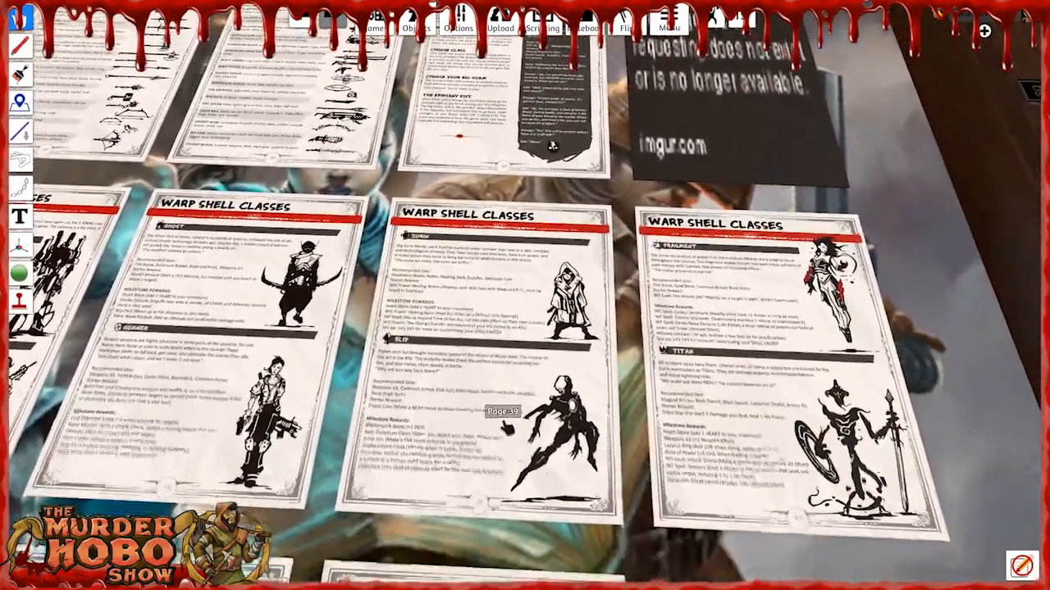
key(s)
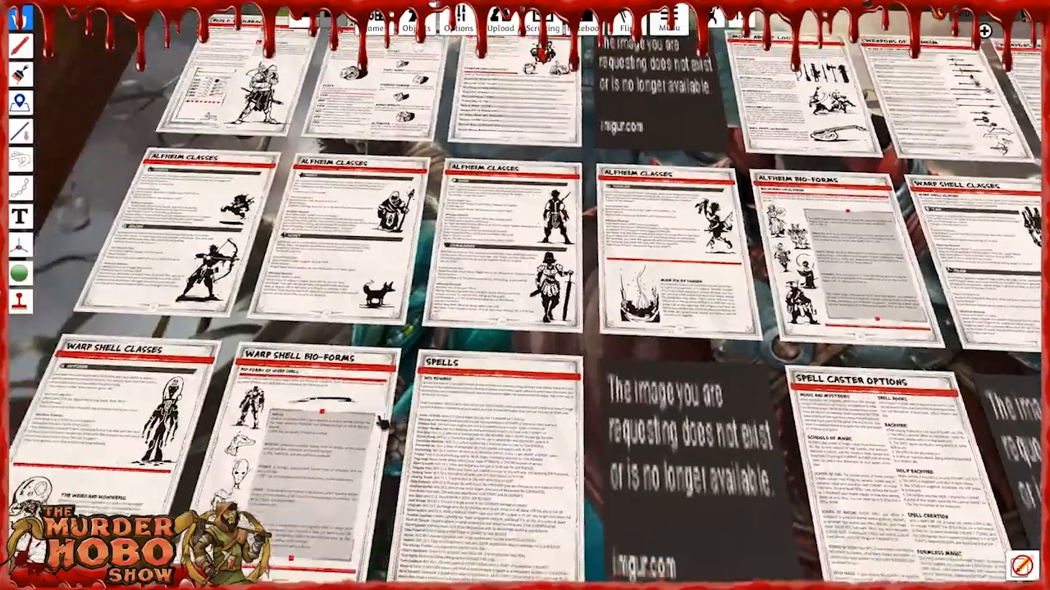
scroll(233, 384, up, 5)
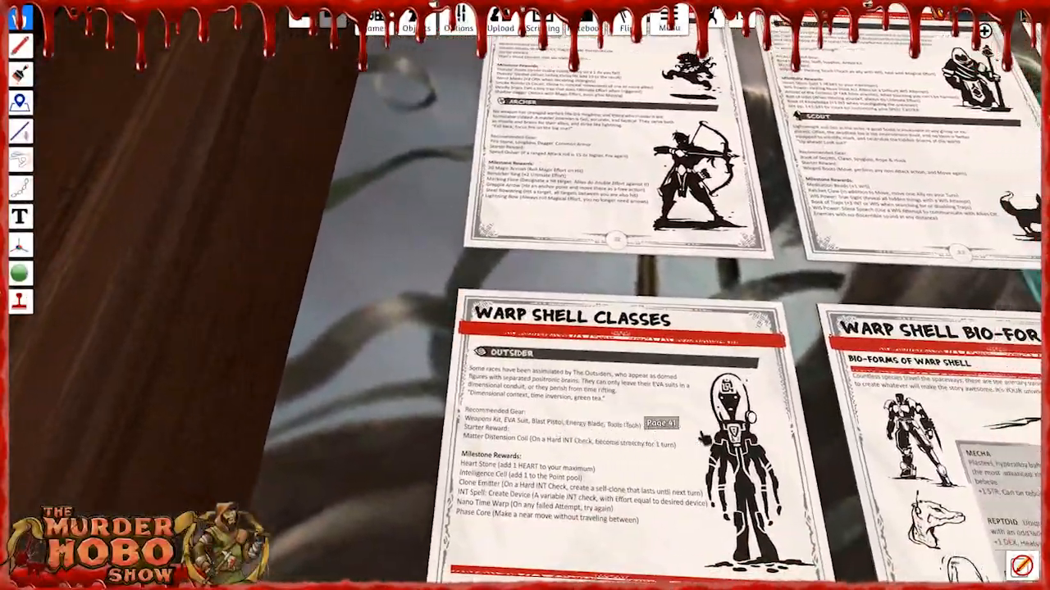
scroll(704, 439, down, 5)
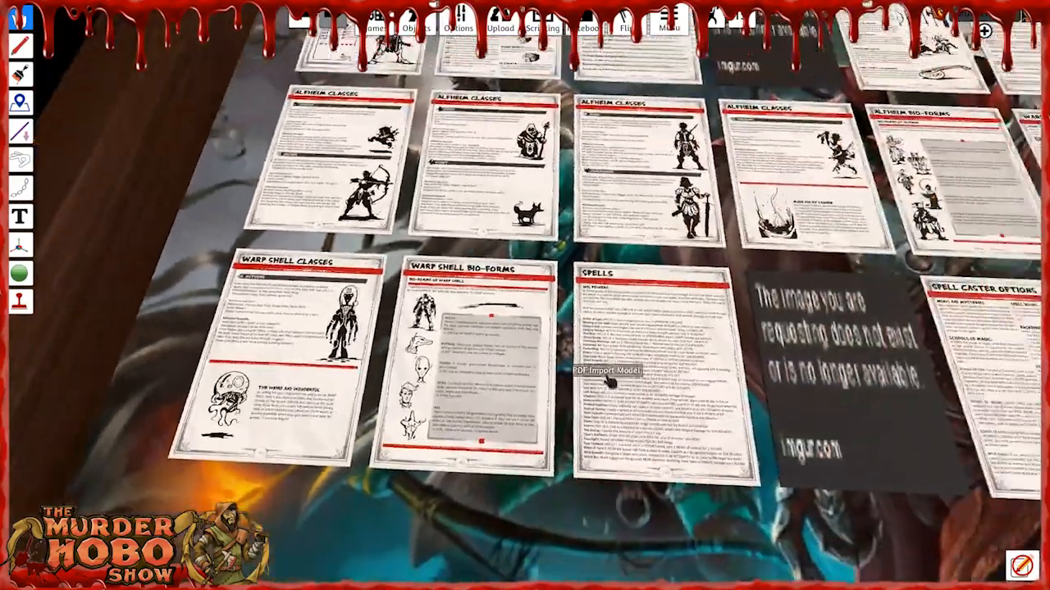
Return the One World hub from the ICRPG Char Create map to its parent Main Frame map.
scroll(609, 379, down, 5)
right_drag(656, 310, 480, 365)
scroll(474, 373, up, 3)
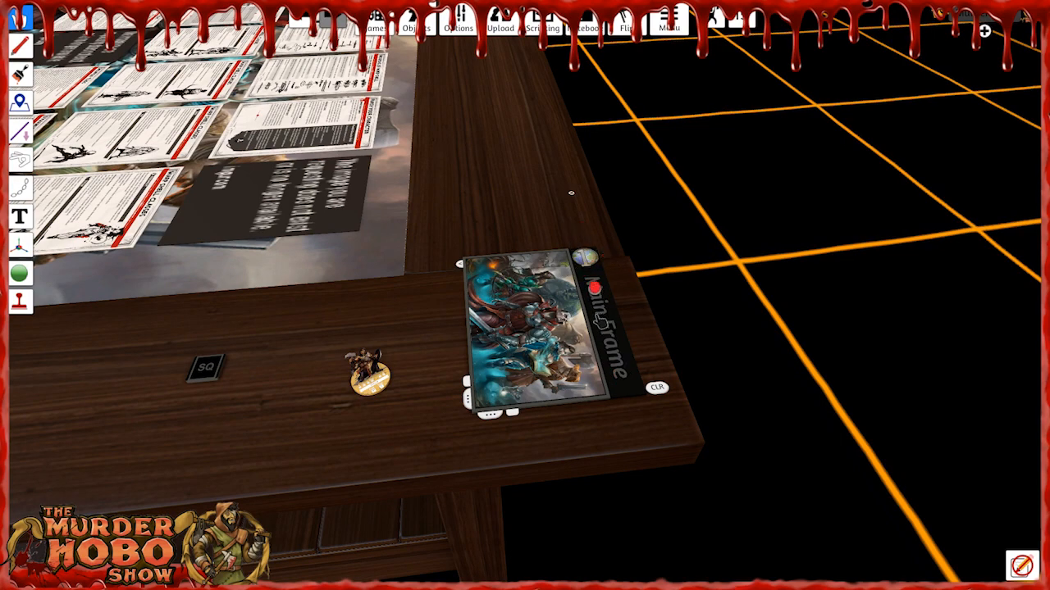
click(601, 320)
scroll(597, 135, up, 5)
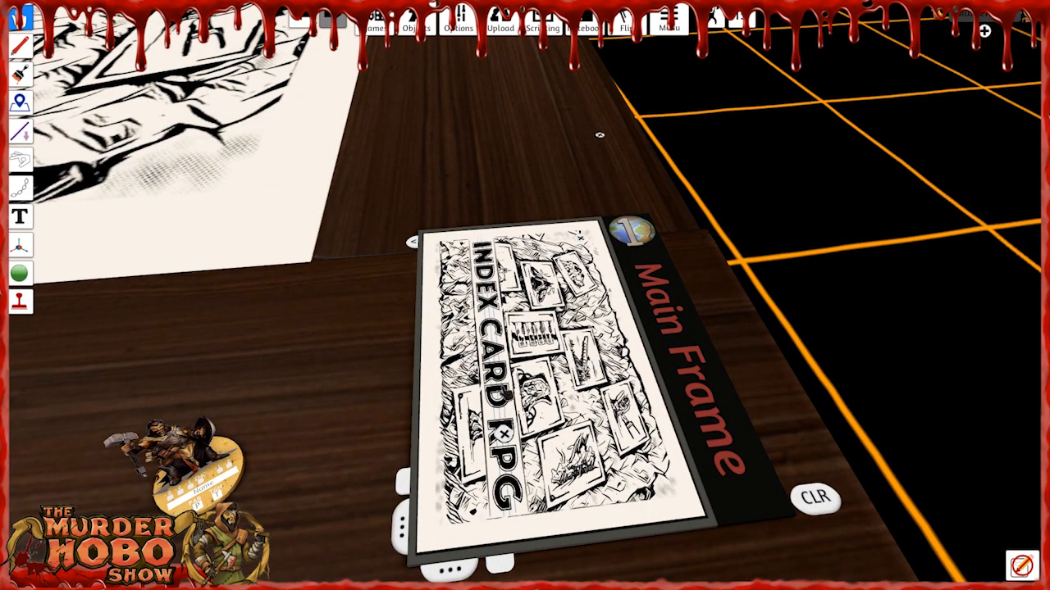
Open the Random Adventure map from the Main Frame map and build its stored objects on the table.
click(504, 435)
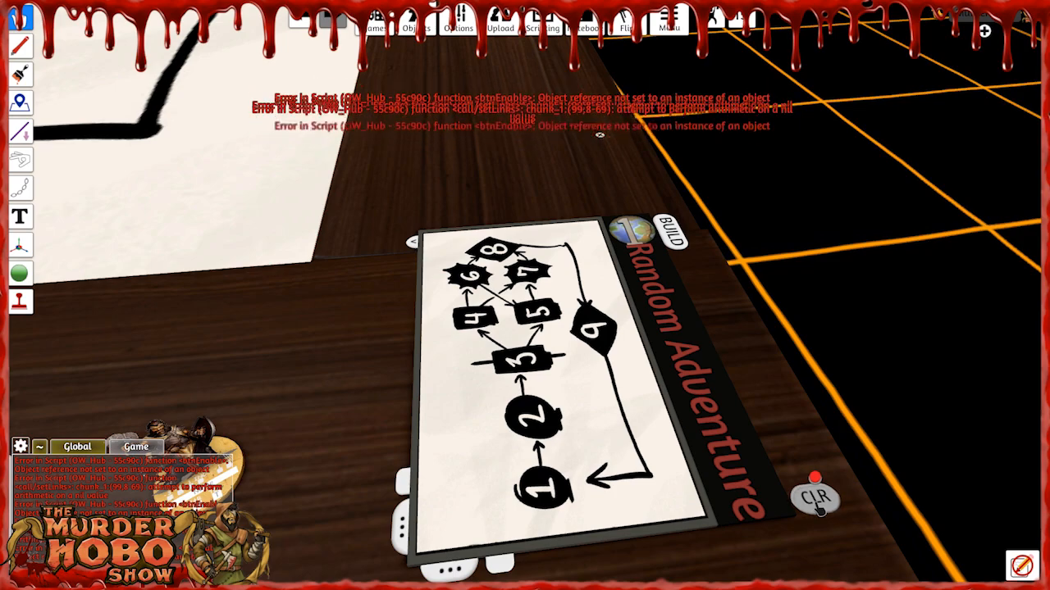
scroll(547, 256, down, 5)
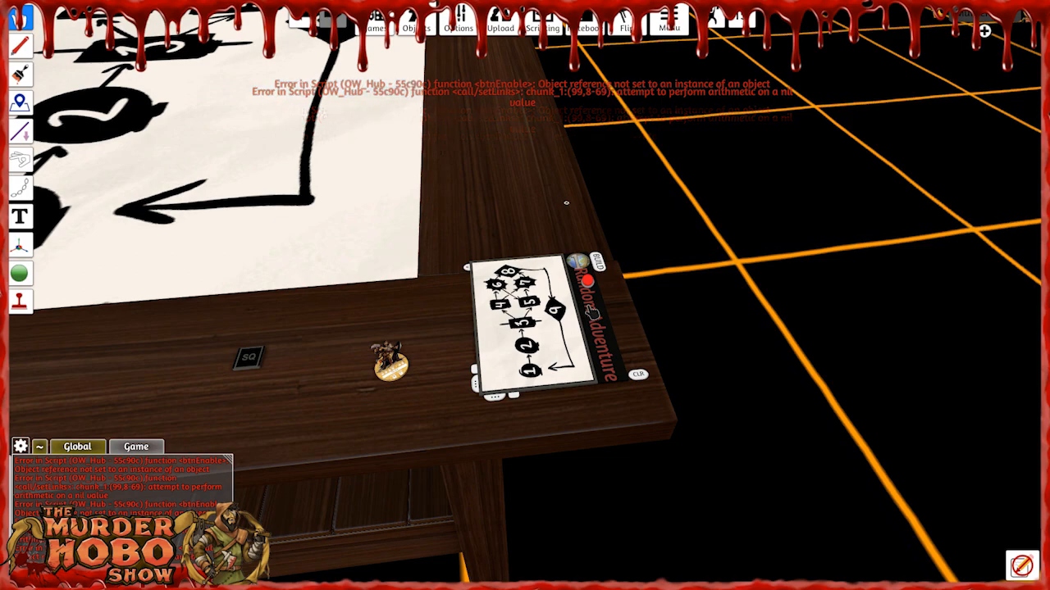
click(600, 263)
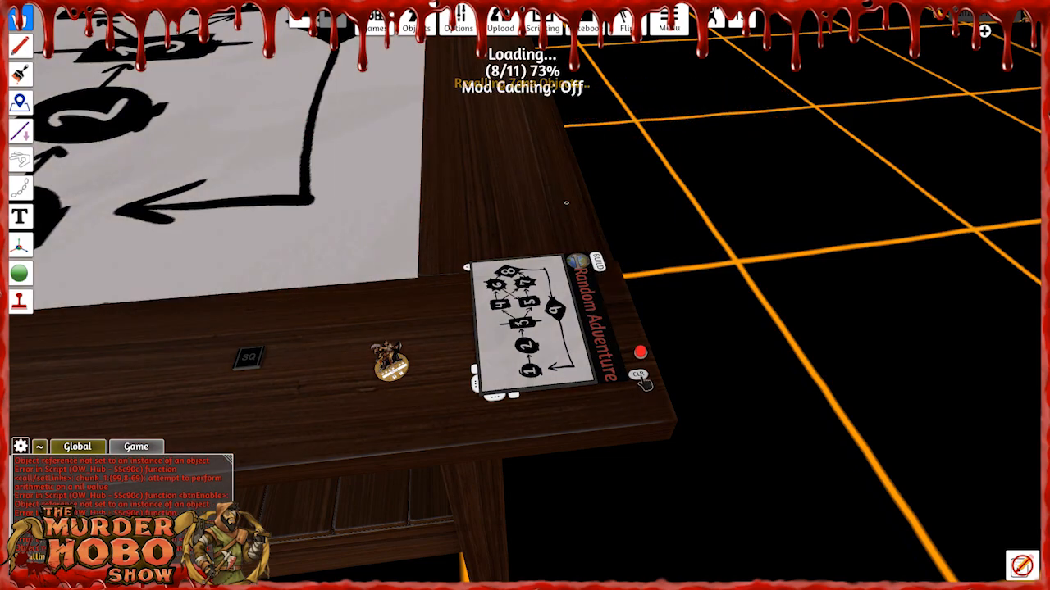
Flip the ICRPG Alfheim Deck face up and lay one of its cards beside node 9 of the adventure chart.
scroll(403, 307, down, 4)
right_drag(403, 307, 395, 286)
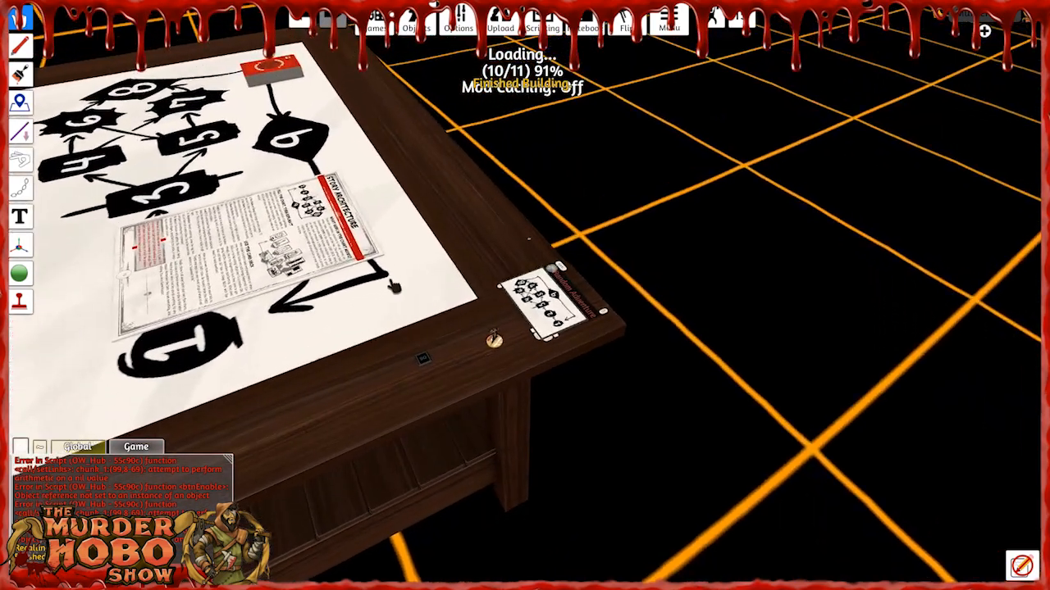
scroll(359, 247, up, 4)
right_drag(359, 248, 376, 267)
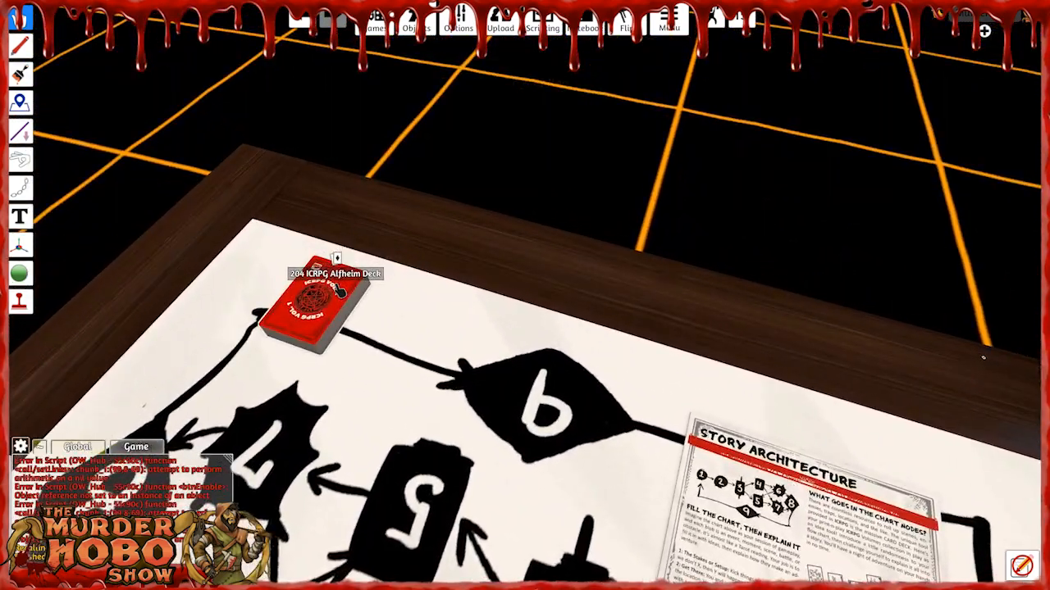
key(f)
drag(336, 291, 473, 413)
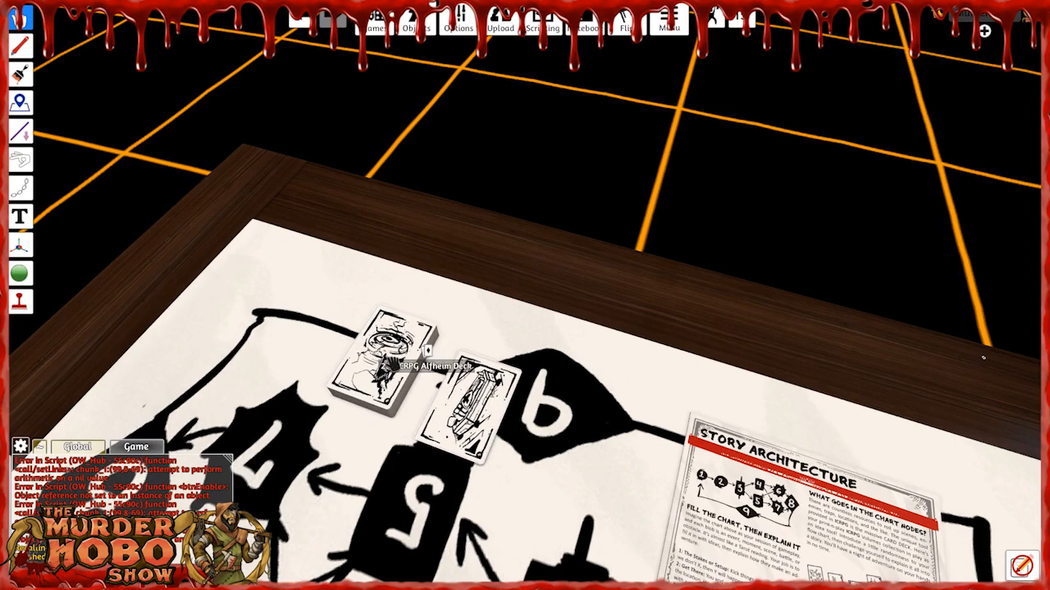
Examine the Story Architecture page lying on the Random Adventure chart.
drag(288, 378, 283, 368)
right_drag(618, 440, 631, 445)
scroll(631, 444, down, 3)
right_drag(412, 352, 441, 349)
scroll(441, 348, up, 6)
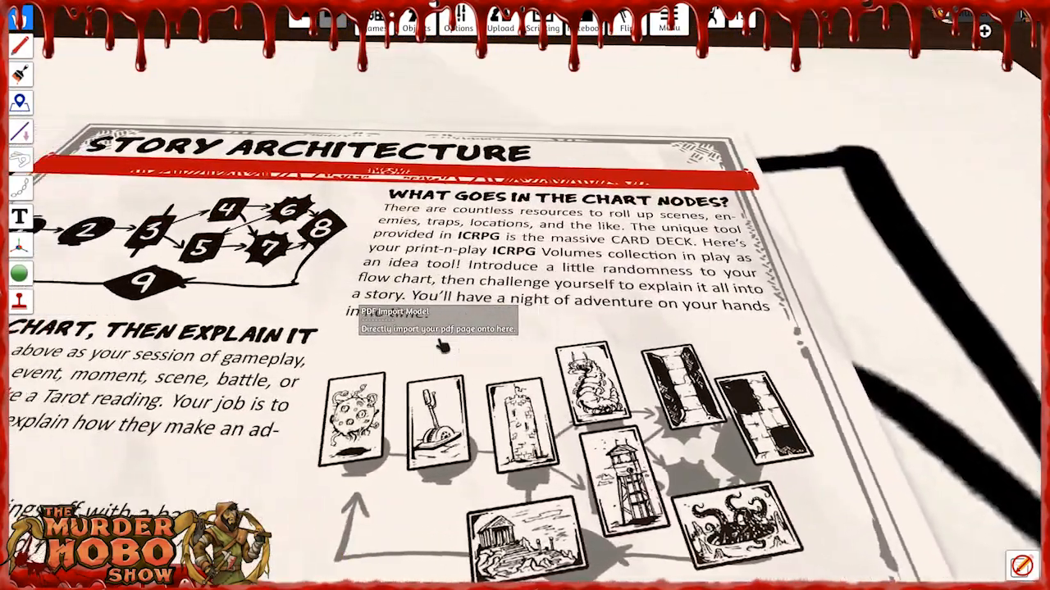
Lay two more cards from the ICRPG Alfheim Deck on the chart, one by node 7 and one between nodes 3 and 5.
key(a)
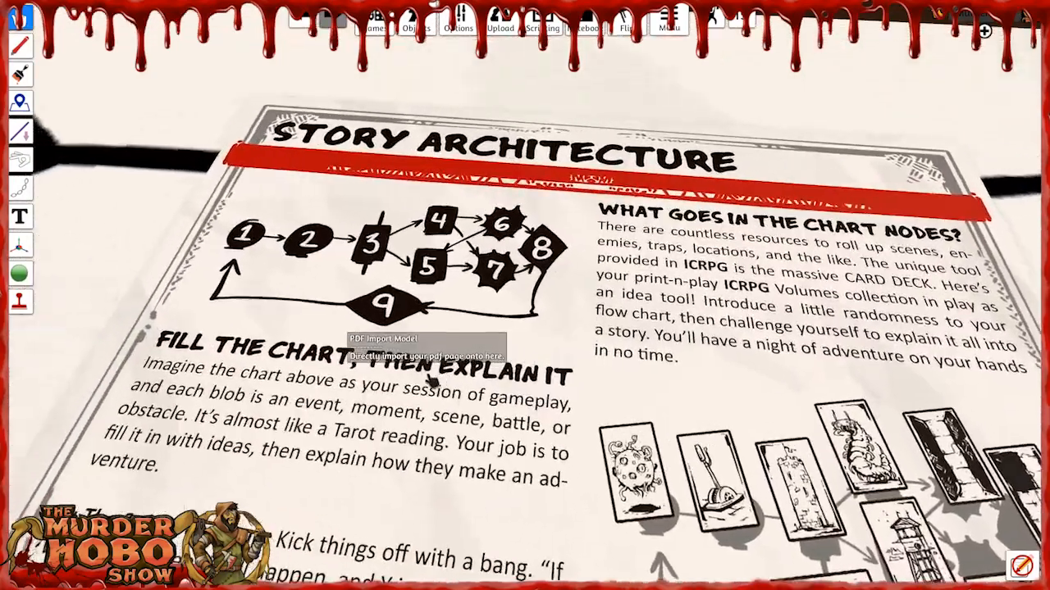
scroll(468, 371, down, 4)
key(a)
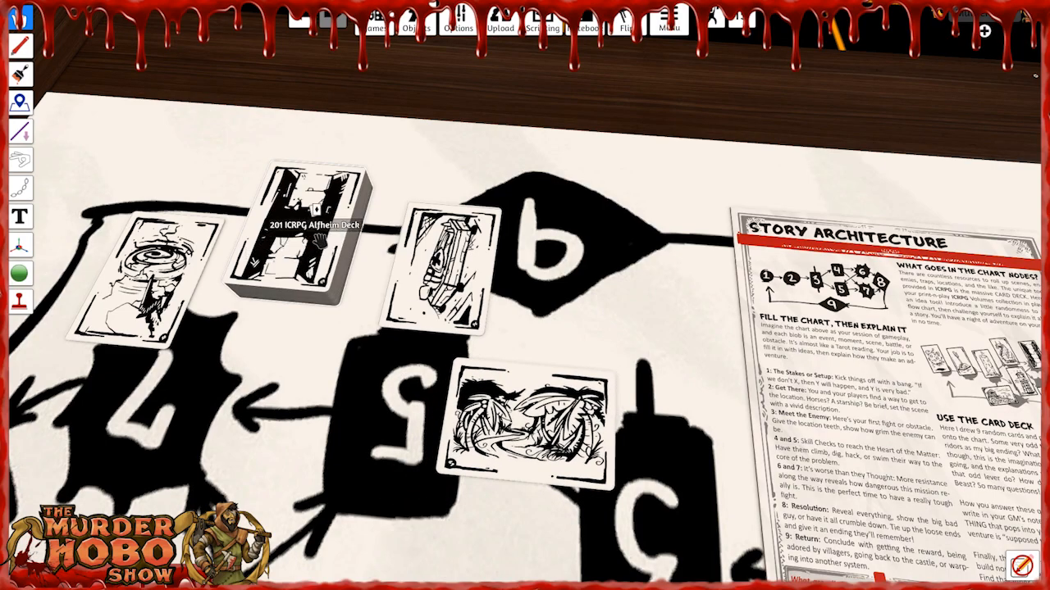
Move the swirl card from node 7 to the arrow between nodes 3 and 4 of the adventure chart.
key(s)
key(d)
key(a)
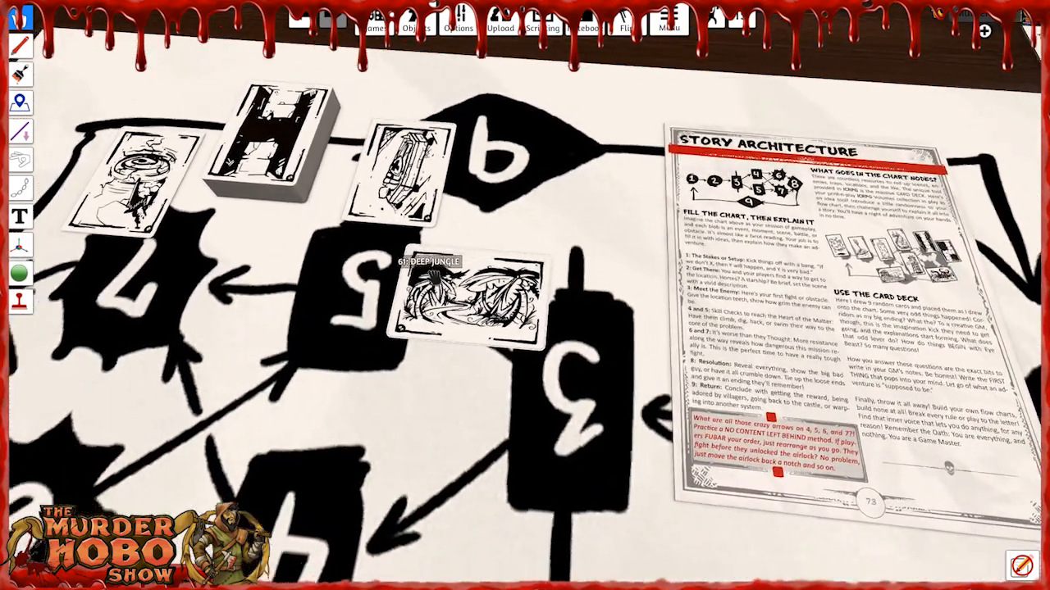
key(a)
key(s)
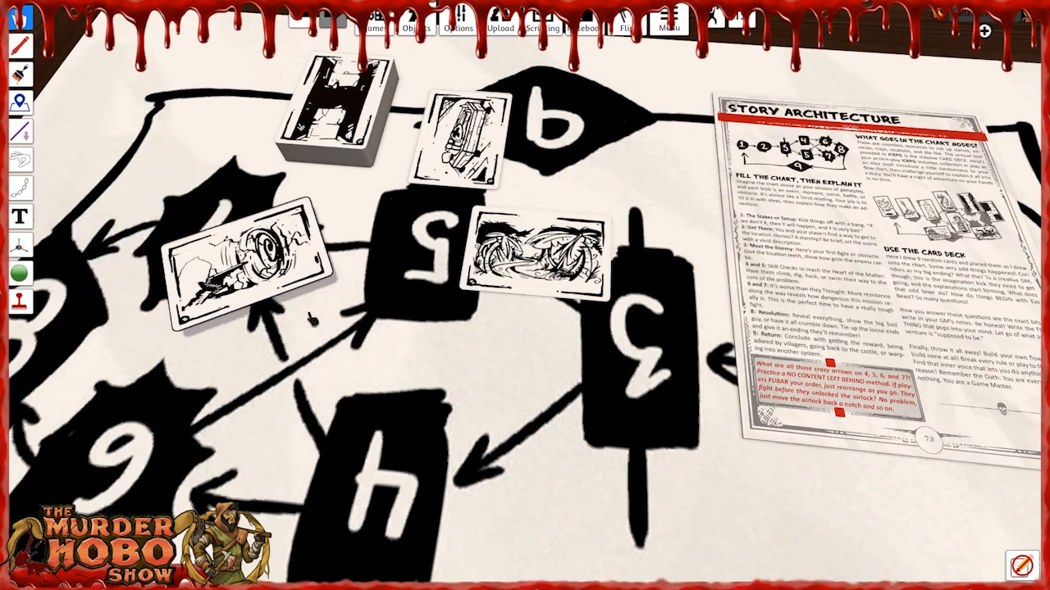
key(d)
key(s)
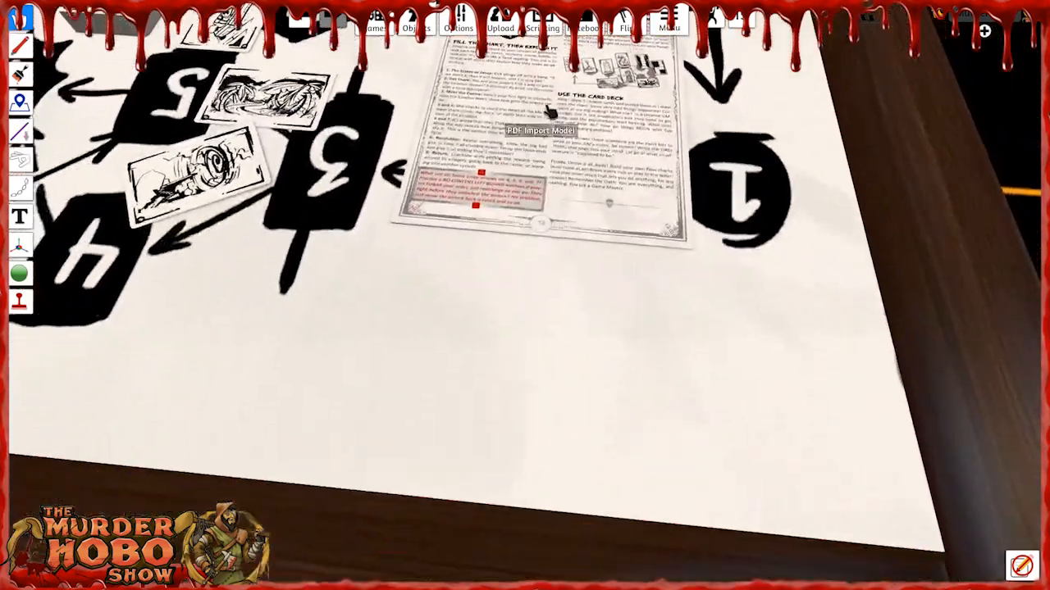
Move the Story Architecture page off the chart nodes to the table's edge and rotate it sideways.
key(s)
drag(538, 157, 594, 243)
key(q)
key(q)
key(q)
key(q)
key(q)
key(q)
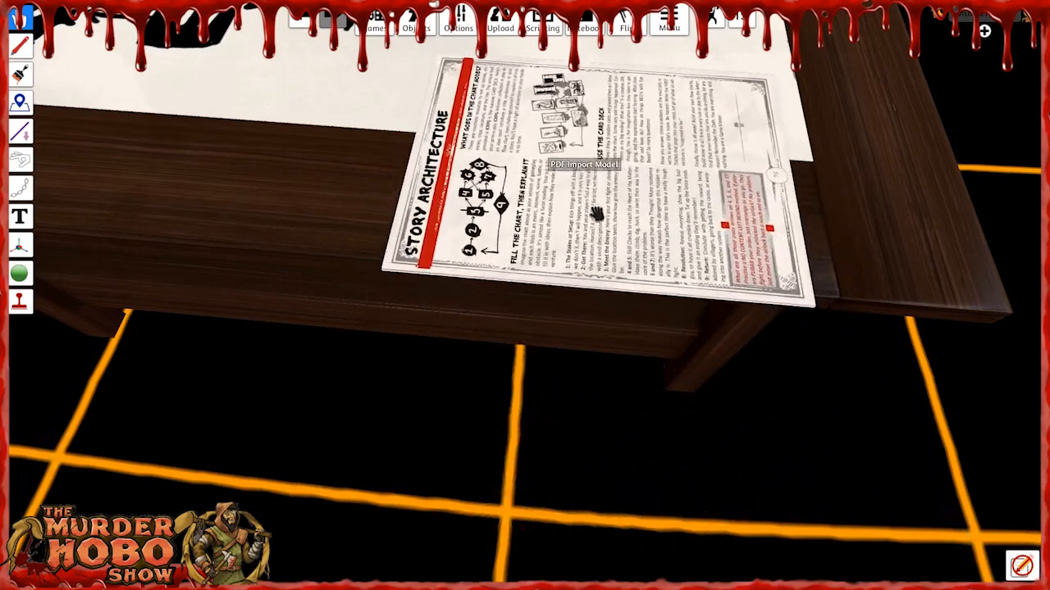
key(d)
right_drag(801, 227, 236, 241)
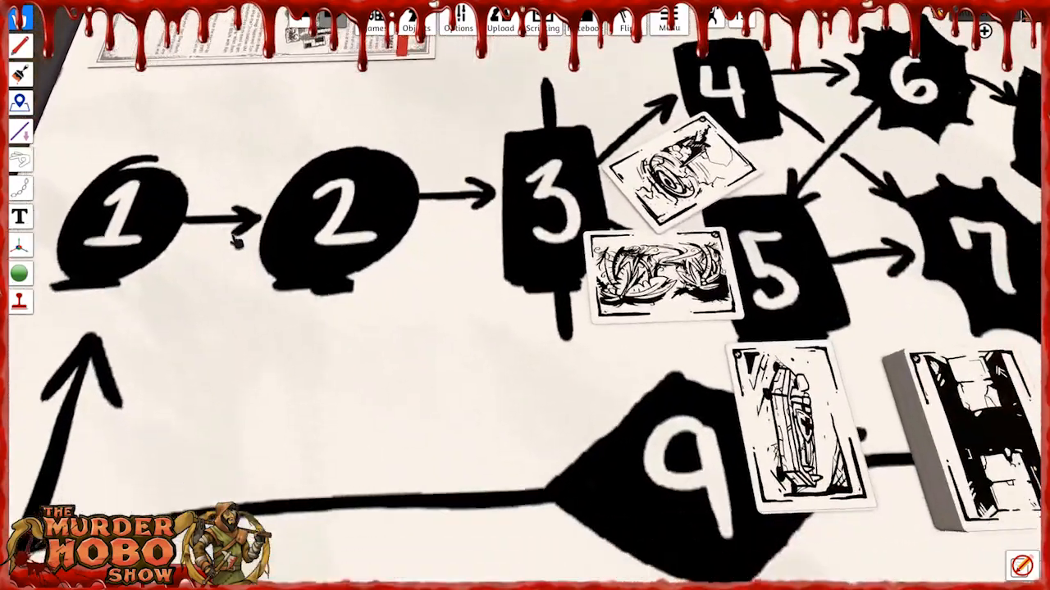